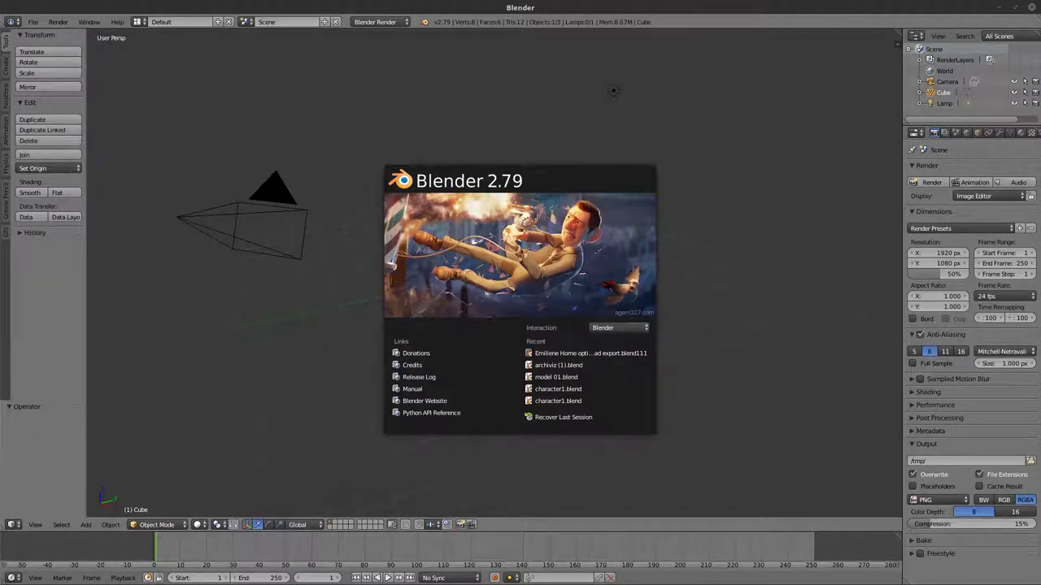
Step: Dismiss the splash screen and examine the default cube, camera and lamp from several angles
{"action": "left_click", "coordinate": [701, 240]}
{"action": "scroll", "coordinate": [569, 280], "scroll_direction": "up", "scroll_amount": 1}
{"action": "middle_click_drag", "start_coordinate": [560, 283], "coordinate": [407, 239]}
{"action": "scroll", "coordinate": [474, 279], "scroll_direction": "down", "scroll_amount": 2}
{"action": "scroll", "coordinate": [407, 238], "scroll_direction": "down", "scroll_amount": 4}
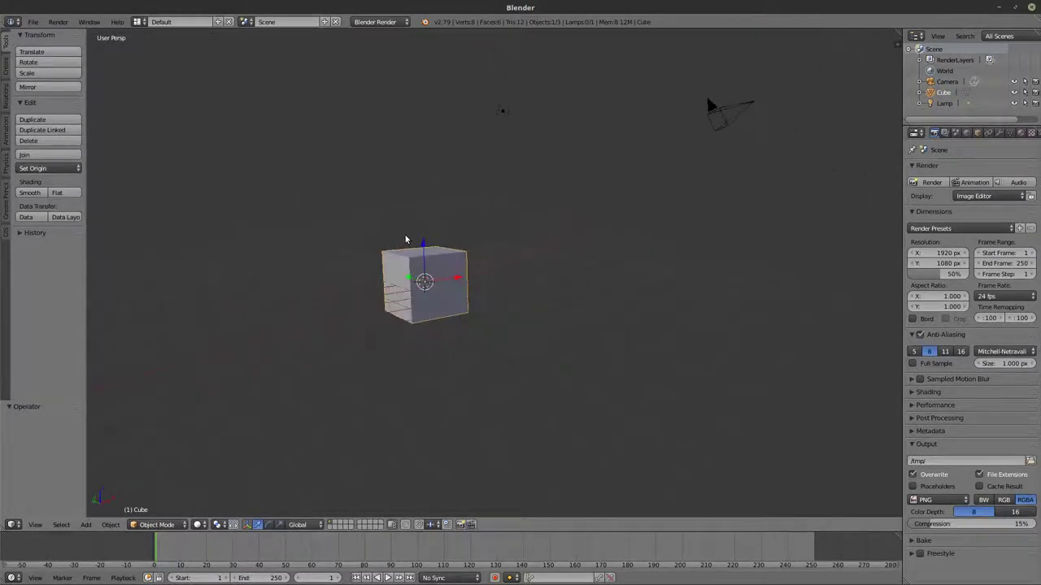
{"action": "middle_click_drag", "start_coordinate": [491, 279], "coordinate": [478, 341]}
{"action": "scroll", "coordinate": [423, 369], "scroll_direction": "up", "scroll_amount": 3}
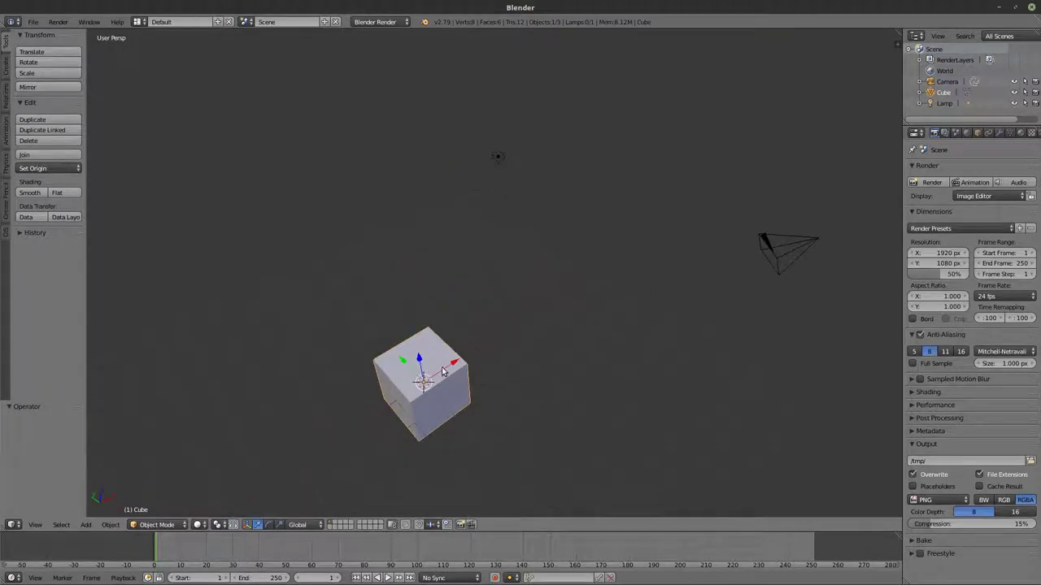
{"action": "key", "text": "g"}
{"action": "right_click", "coordinate": [453, 384]}
{"action": "middle_click_drag", "start_coordinate": [453, 385], "coordinate": [574, 293]}
{"action": "middle_click_drag", "start_coordinate": [493, 311], "coordinate": [588, 300]}
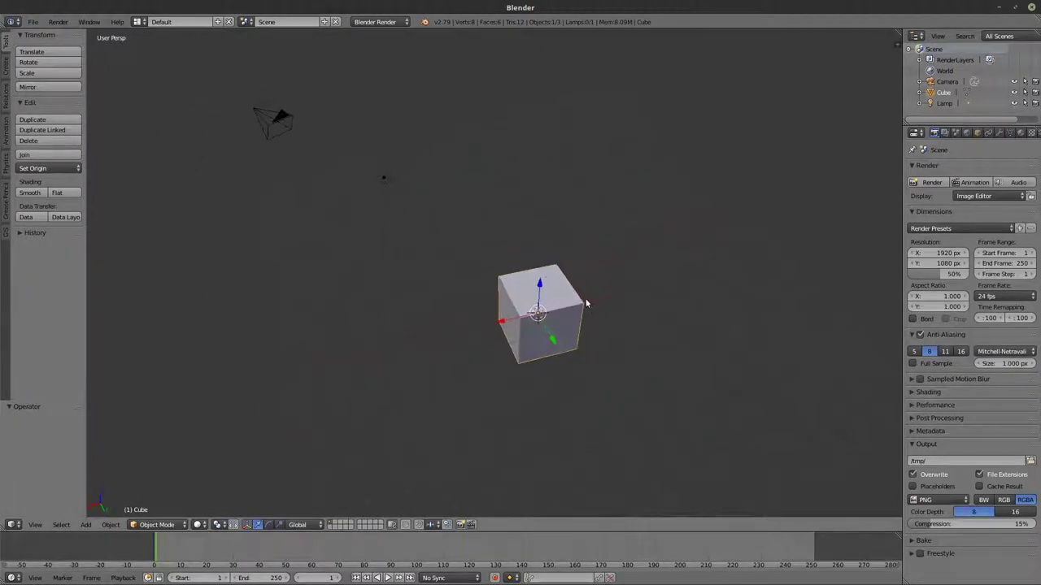
{"action": "middle_click_drag", "start_coordinate": [483, 307], "coordinate": [491, 277]}
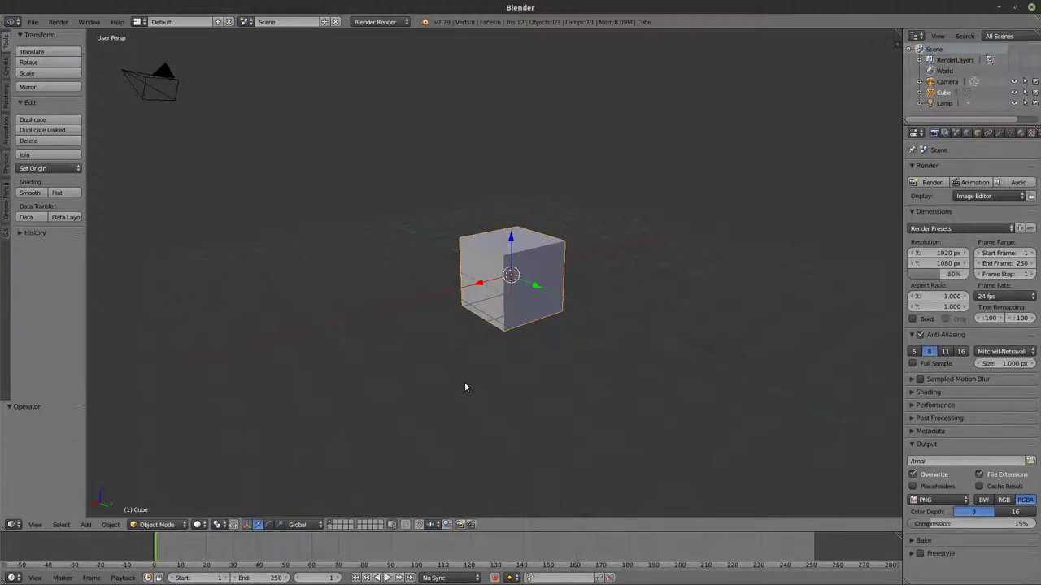
{"action": "middle_click_drag", "start_coordinate": [469, 390], "coordinate": [584, 342]}
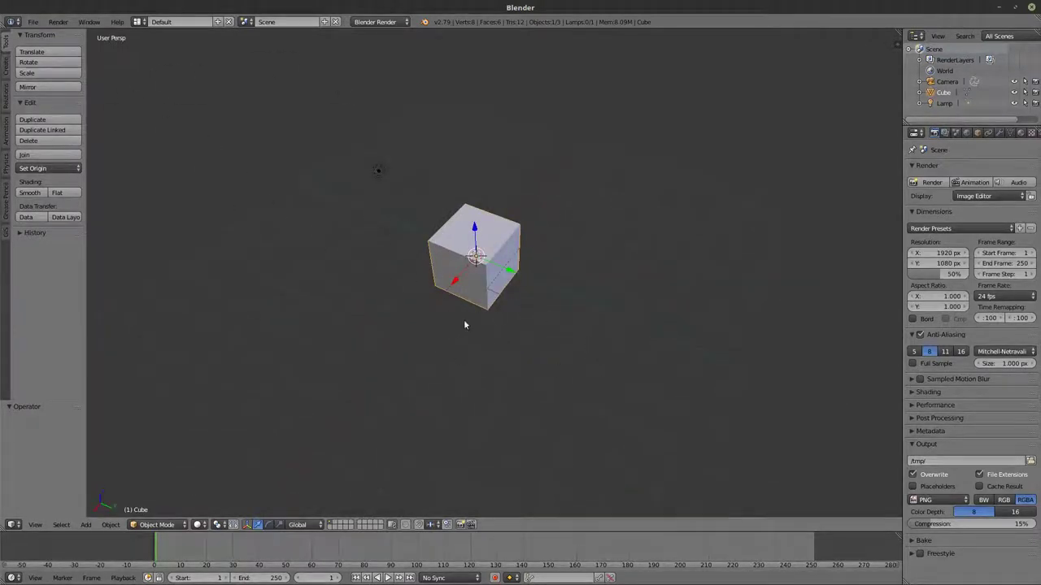
{"action": "middle_click_drag", "start_coordinate": [467, 323], "coordinate": [412, 300]}
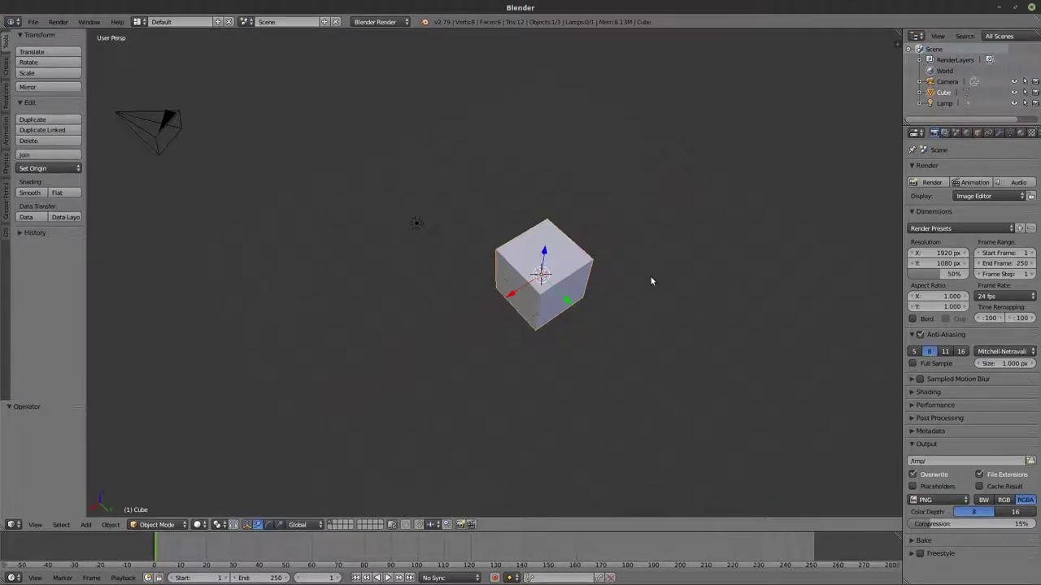
Step: Show the transform properties in the 3D view and inspect them for the lamp, the camera and the cube
{"action": "key", "text": "n"}
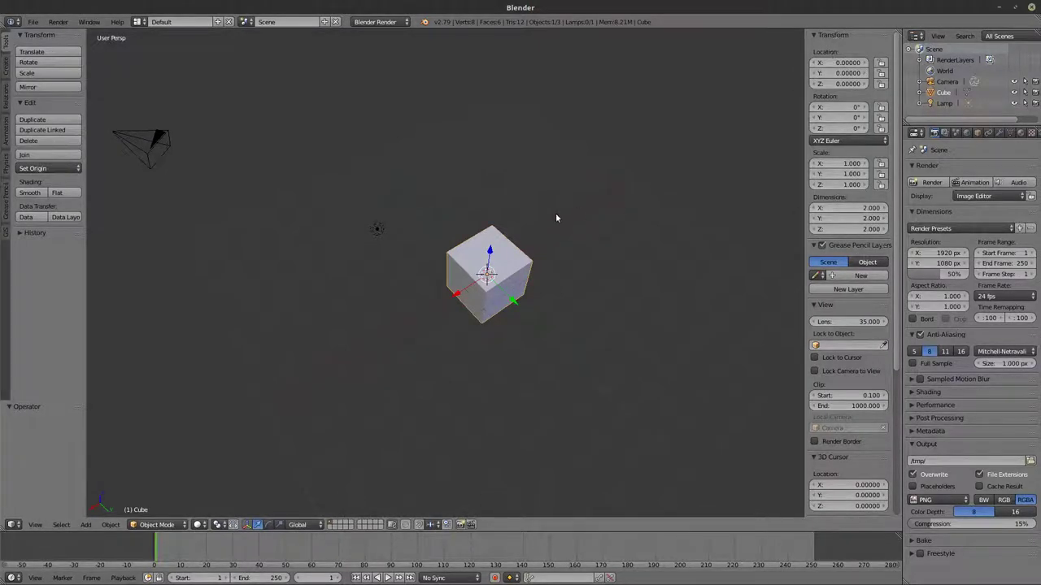
{"action": "middle_click_drag", "start_coordinate": [512, 273], "coordinate": [516, 230]}
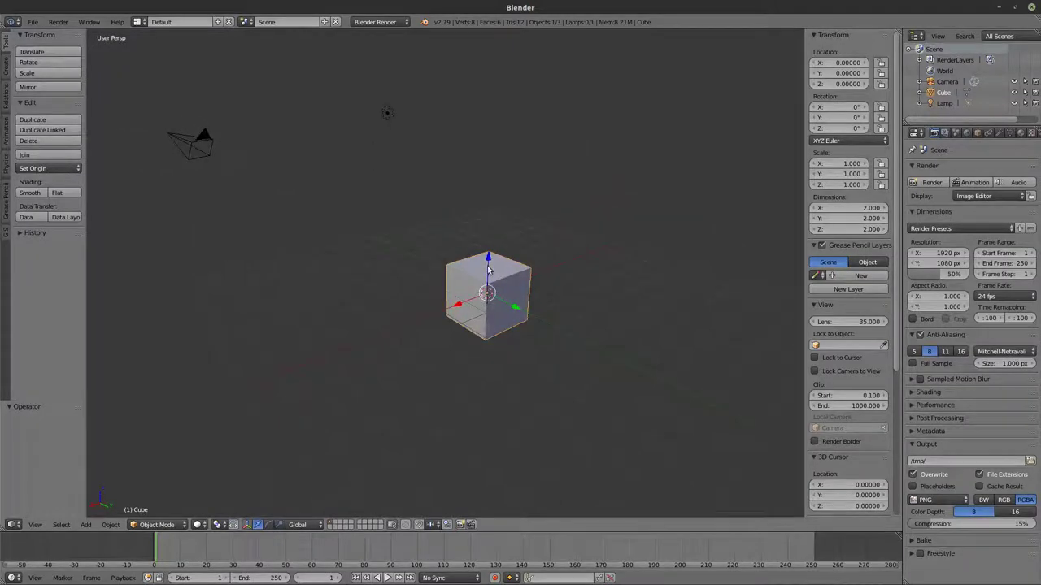
{"action": "right_click", "coordinate": [388, 113]}
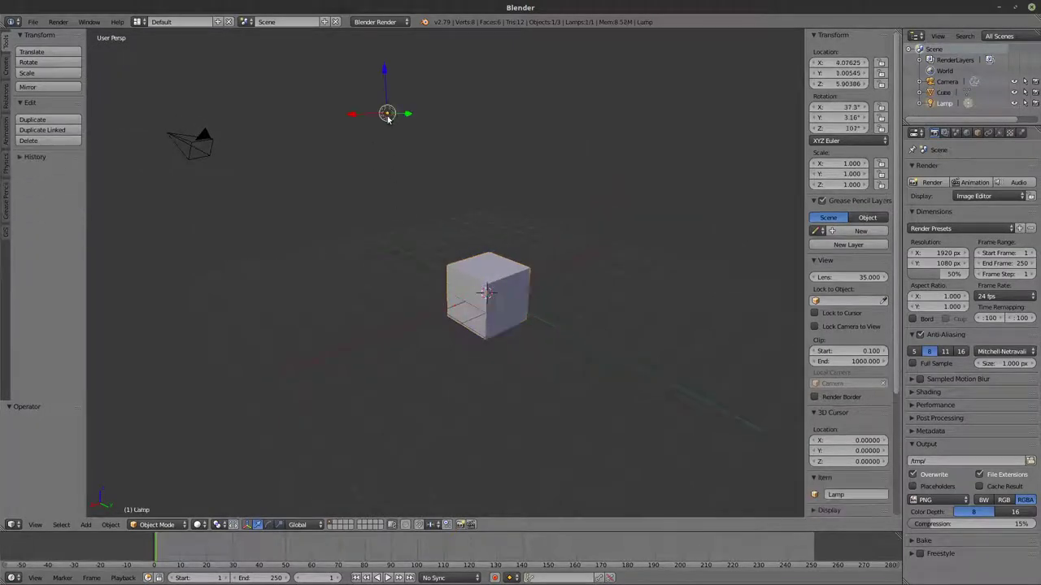
{"action": "middle_click_drag", "start_coordinate": [387, 118], "coordinate": [440, 133]}
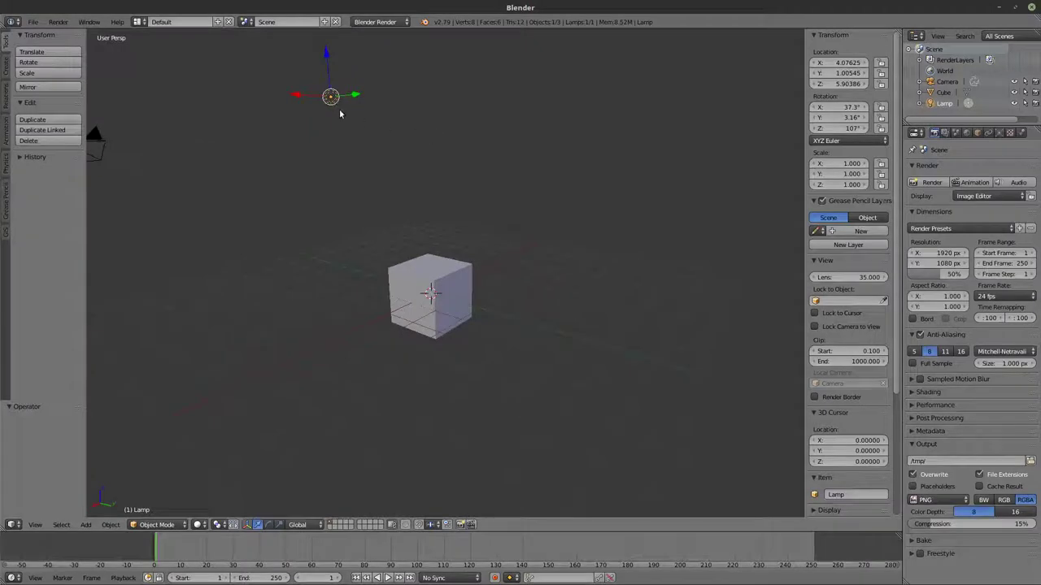
{"action": "middle_click_drag", "start_coordinate": [339, 114], "coordinate": [482, 148]}
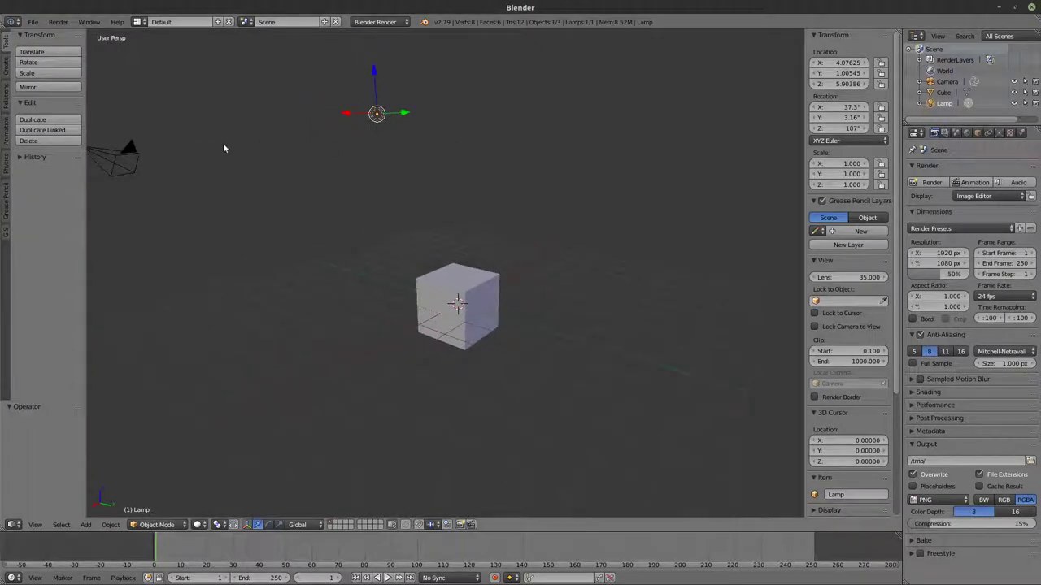
{"action": "right_click", "coordinate": [144, 156]}
{"action": "middle_click_drag", "start_coordinate": [142, 153], "coordinate": [362, 342]}
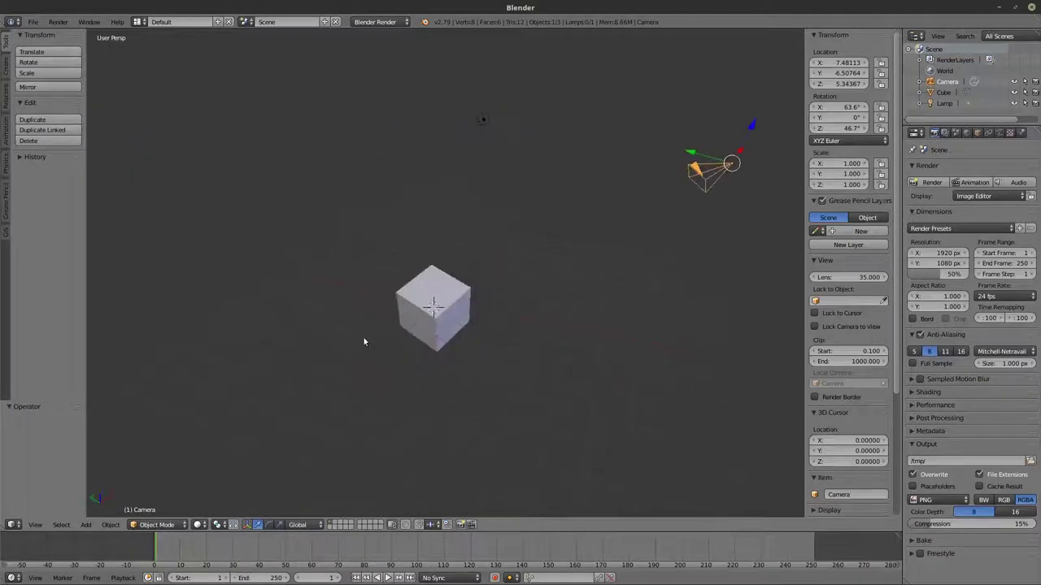
{"action": "middle_click_drag", "start_coordinate": [418, 294], "coordinate": [414, 242]}
{"action": "right_click", "coordinate": [430, 301]}
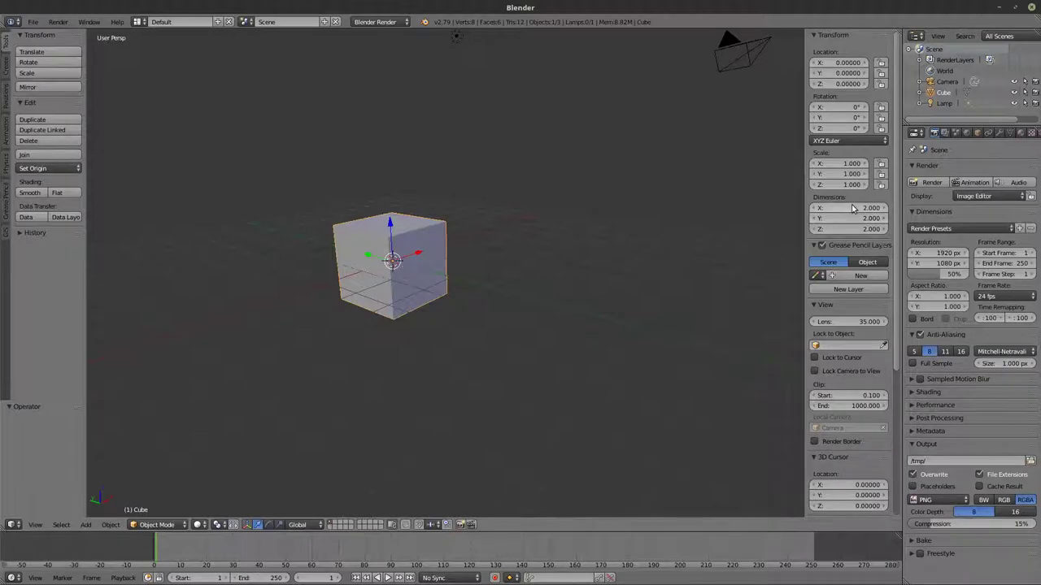
Step: Set the scene's length units to Metric
{"action": "left_click", "coordinate": [957, 133]}
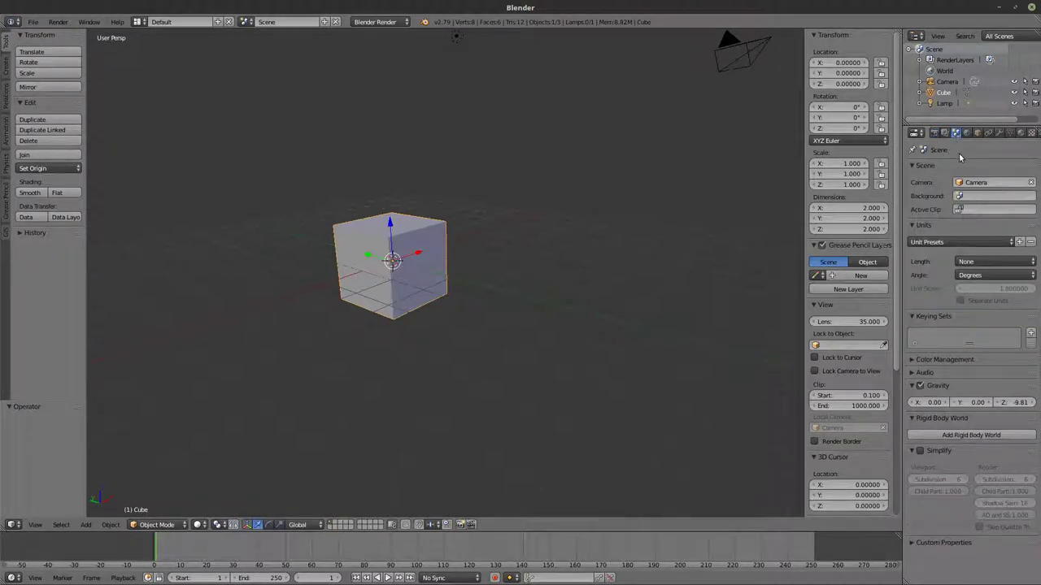
{"action": "left_click", "coordinate": [982, 261]}
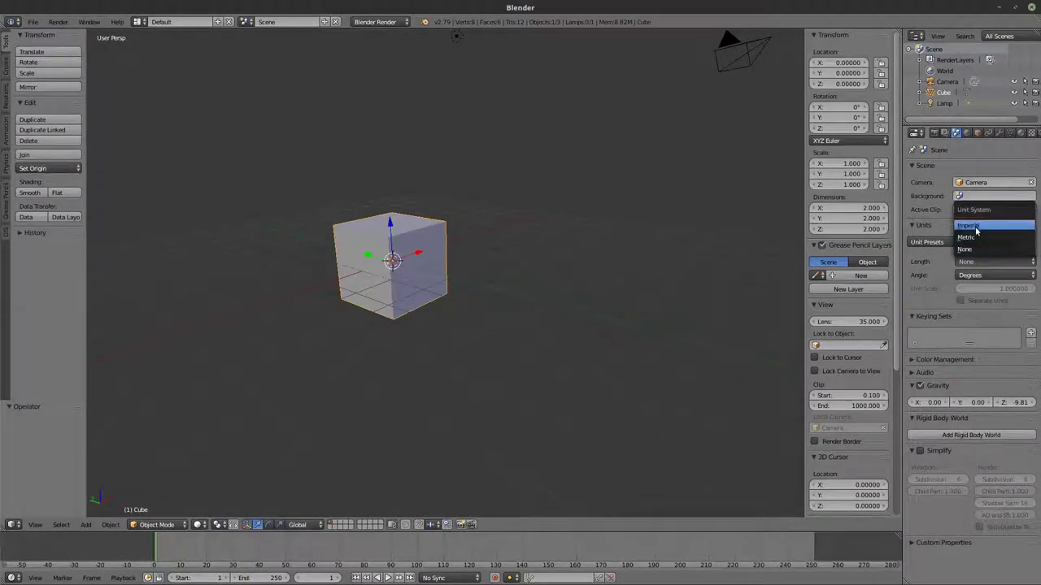
{"action": "left_click", "coordinate": [979, 238]}
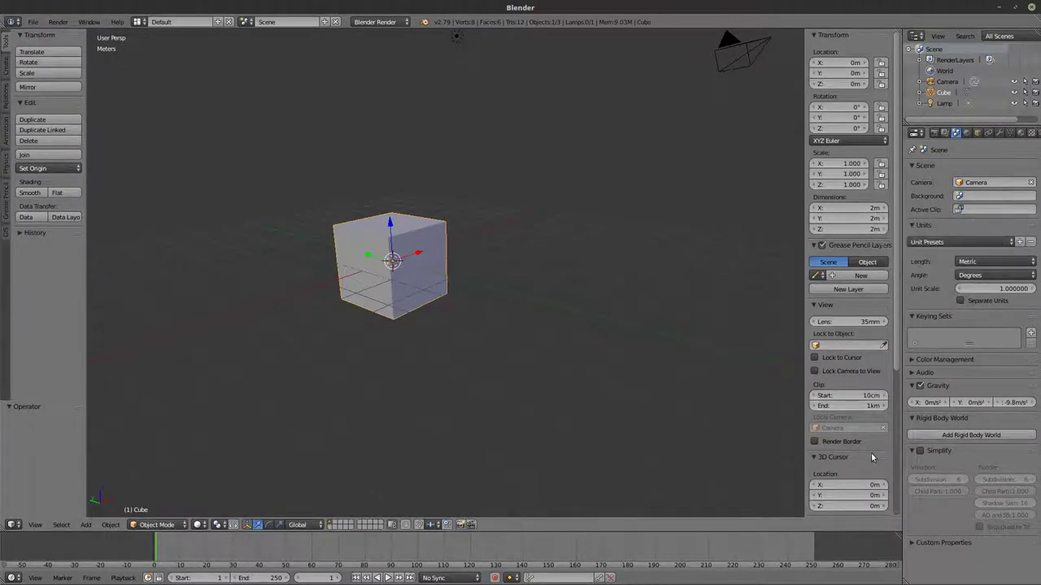
Step: Switch the scene's length units to Imperial for comparison and return them to Metric
{"action": "left_click", "coordinate": [972, 262]}
{"action": "left_click", "coordinate": [969, 226]}
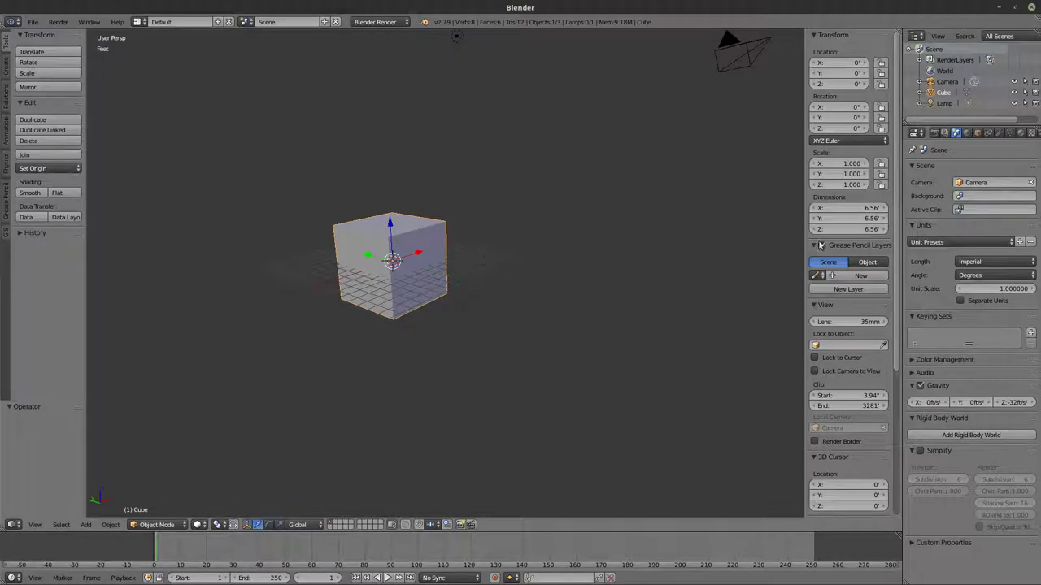
{"action": "left_click", "coordinate": [977, 264]}
{"action": "left_click", "coordinate": [968, 237]}
Step: Add a plane mesh and move it about -4.89 m along the Y axis, clear of the cube
{"action": "middle_click_drag", "start_coordinate": [560, 263], "coordinate": [421, 267]}
{"action": "scroll", "coordinate": [576, 282], "scroll_direction": "up", "scroll_amount": 2}
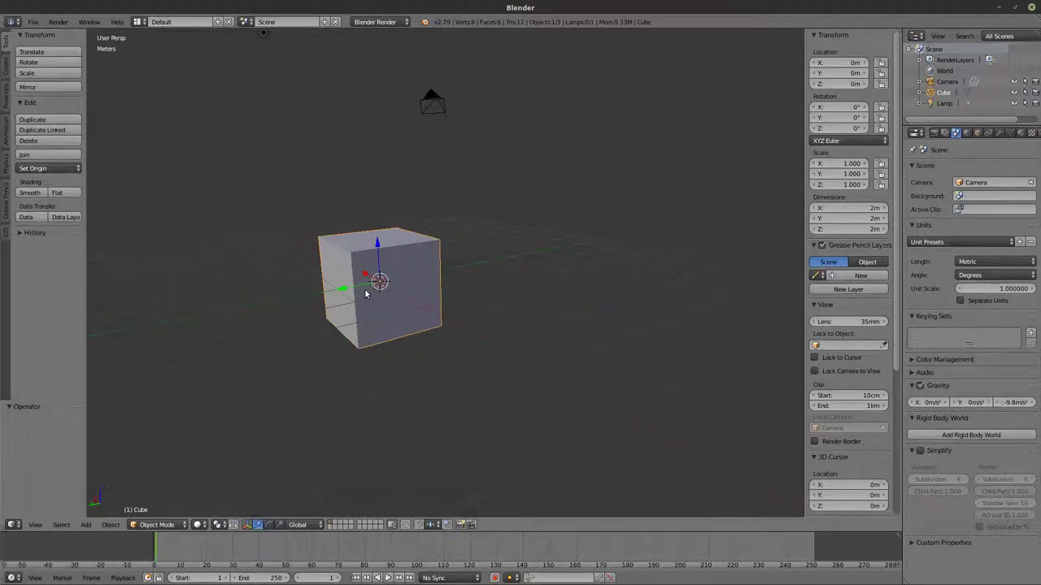
{"action": "middle_click_drag", "start_coordinate": [379, 279], "coordinate": [537, 244]}
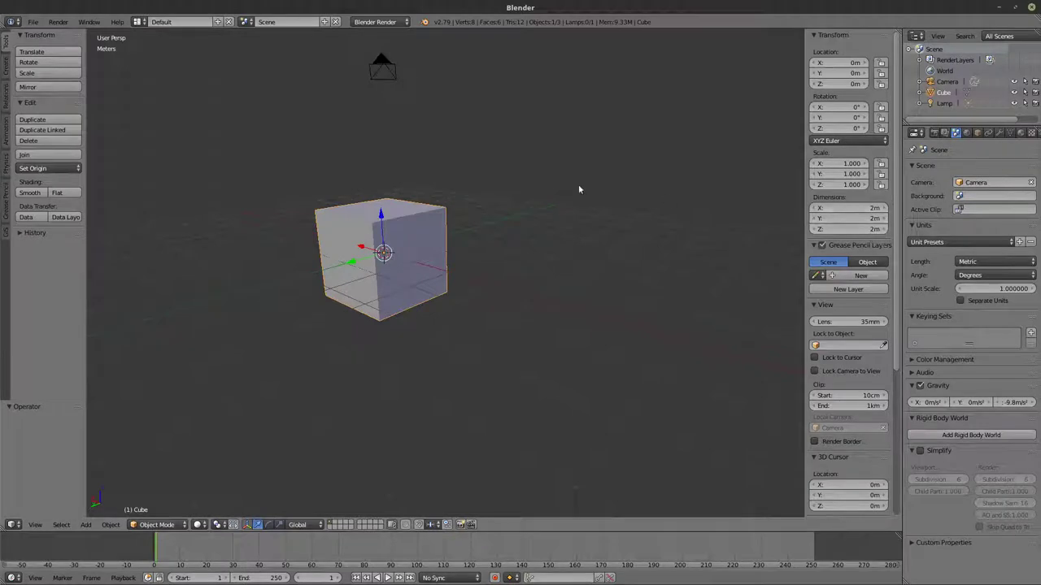
{"action": "middle_click_drag", "start_coordinate": [578, 186], "coordinate": [487, 236]}
{"action": "middle_click_drag", "start_coordinate": [420, 266], "coordinate": [304, 215]}
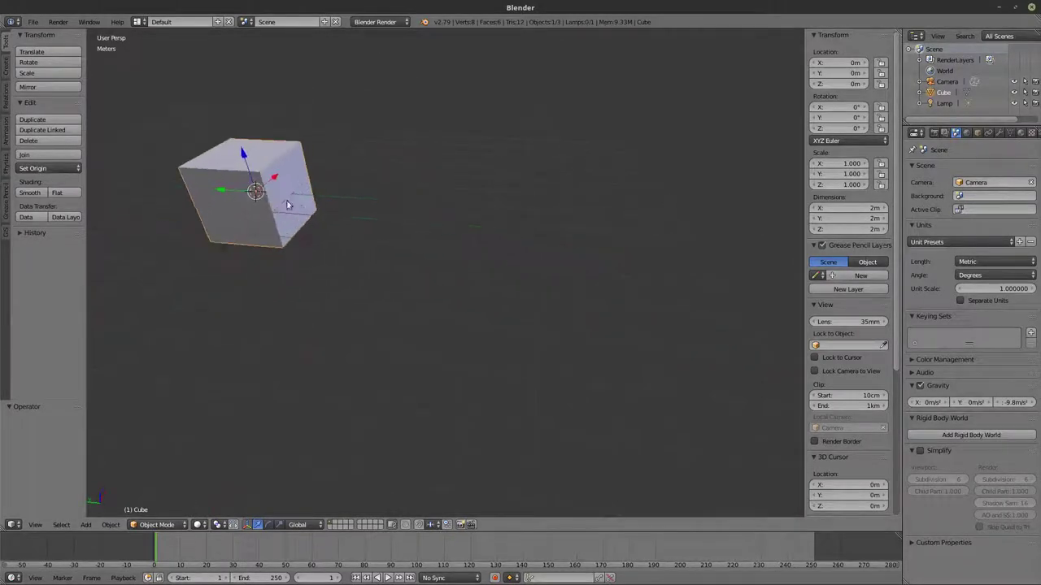
{"action": "key", "text": "shift+a"}
{"action": "left_click", "coordinate": [345, 218]}
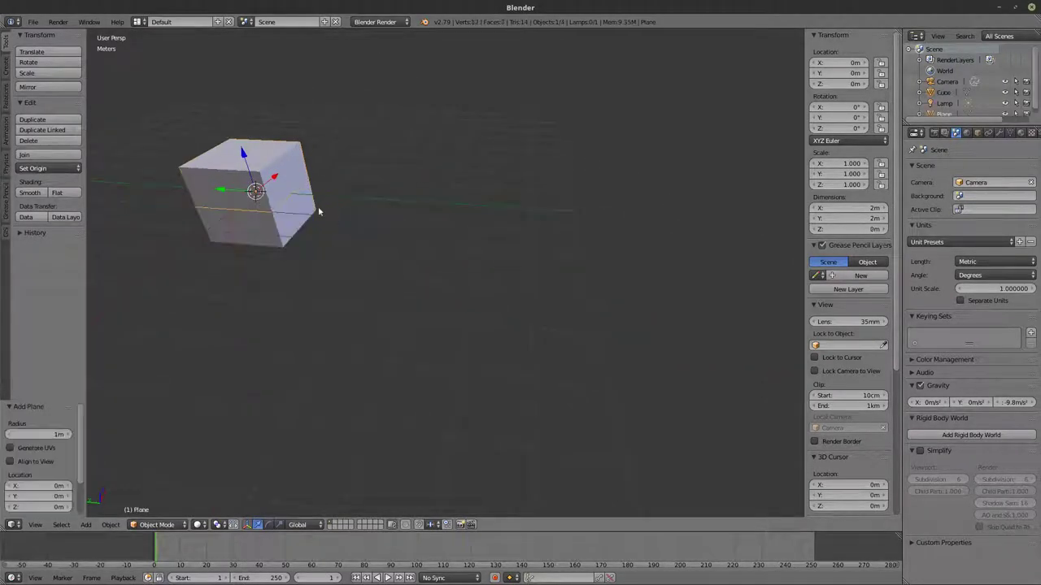
{"action": "left_click_drag", "start_coordinate": [227, 191], "coordinate": [413, 230]}
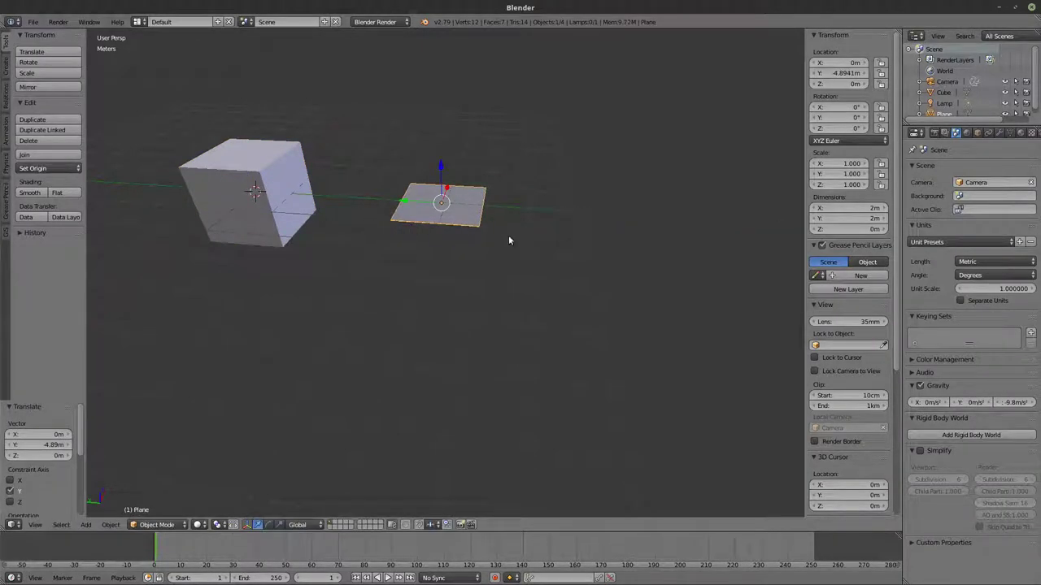
Step: Set the plane's X dimension to 3 m
{"action": "left_click", "coordinate": [853, 207]}
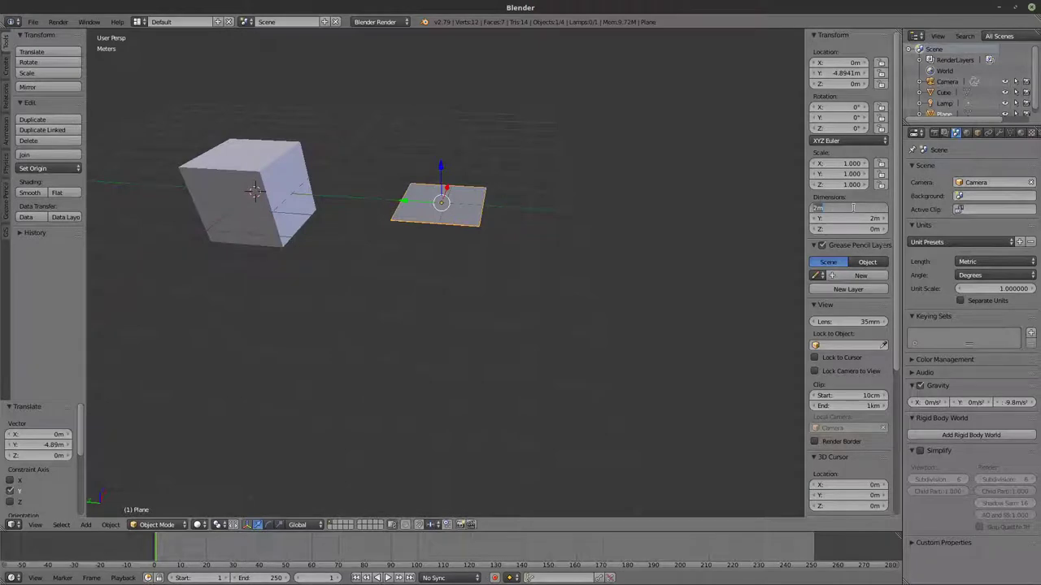
{"action": "type", "text": "3"}
{"action": "key", "text": "Return"}
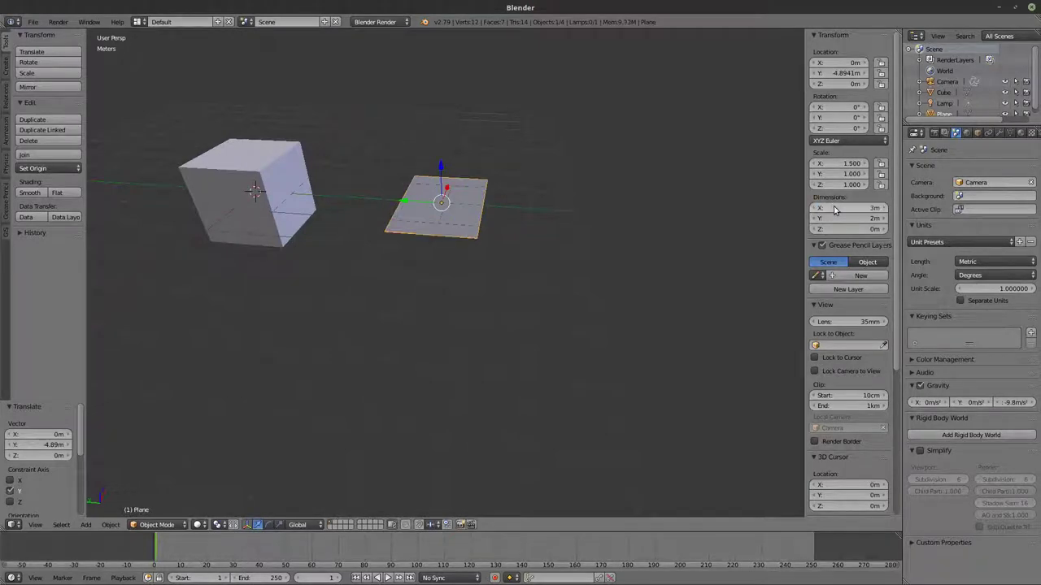
Step: Set the plane's X dimension to 7 m
{"action": "left_click", "coordinate": [834, 211]}
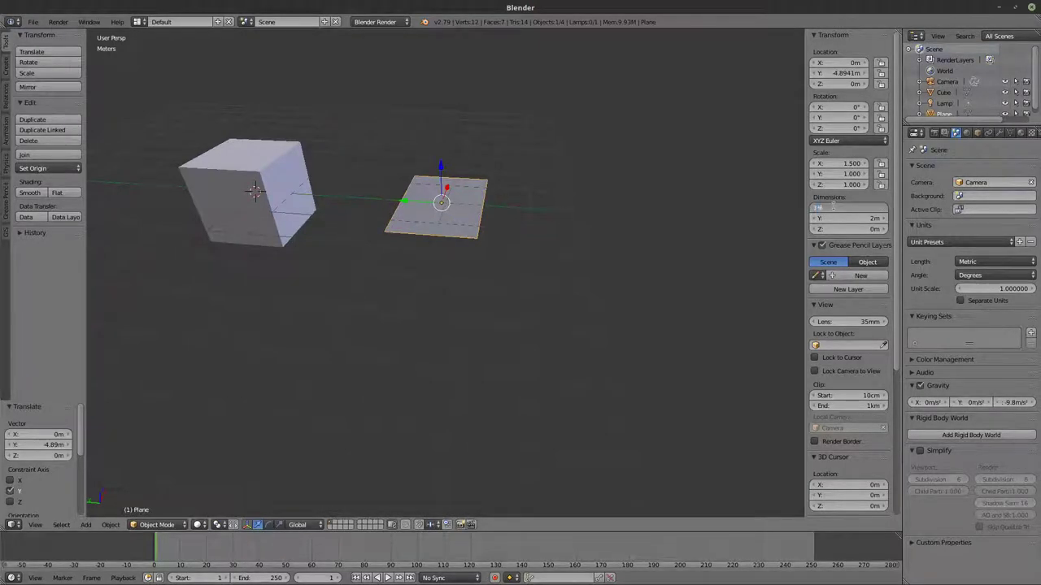
{"action": "type", "text": "7"}
{"action": "key", "text": "Return"}
Step: Add a circle mesh and move it about 4.77 m along the Y axis, to the cube's other side
{"action": "middle_click_drag", "start_coordinate": [453, 327], "coordinate": [369, 275]}
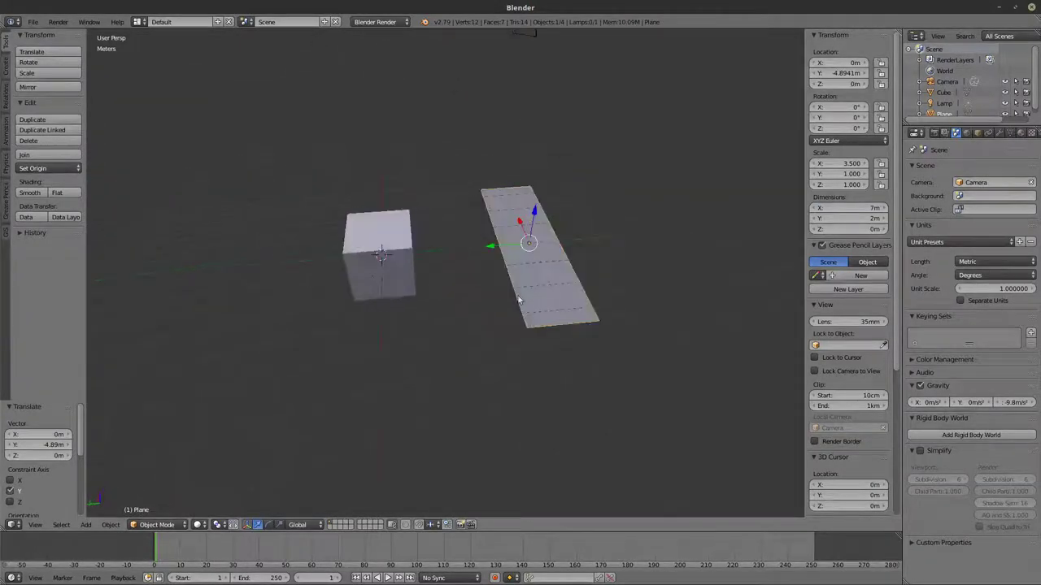
{"action": "key", "text": "shift+a"}
{"action": "mouse_move", "coordinate": [369, 275]}
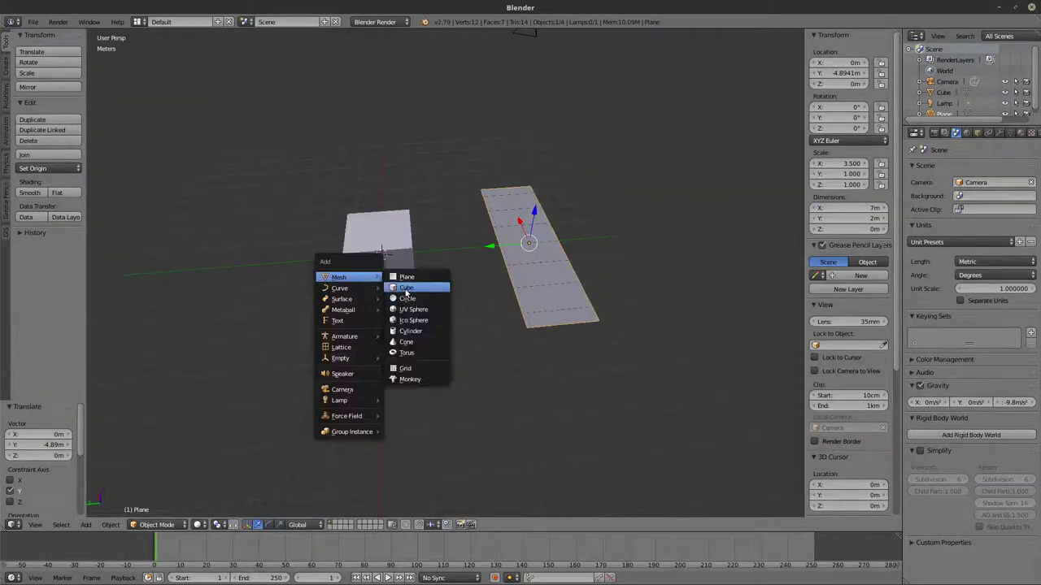
{"action": "left_click", "coordinate": [406, 299]}
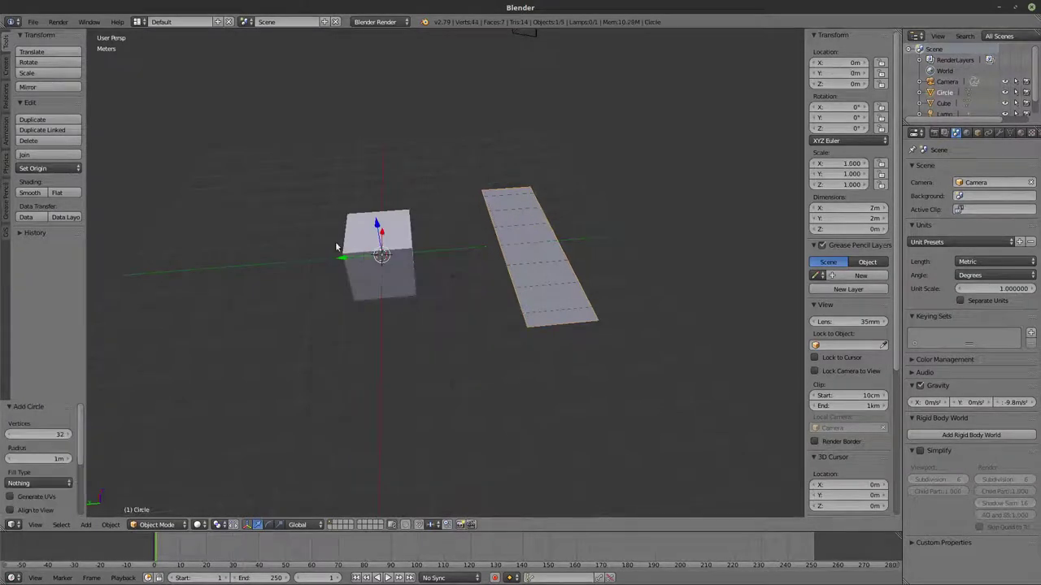
{"action": "key", "text": "g"}
{"action": "key", "text": "y"}
{"action": "left_click", "coordinate": [200, 301]}
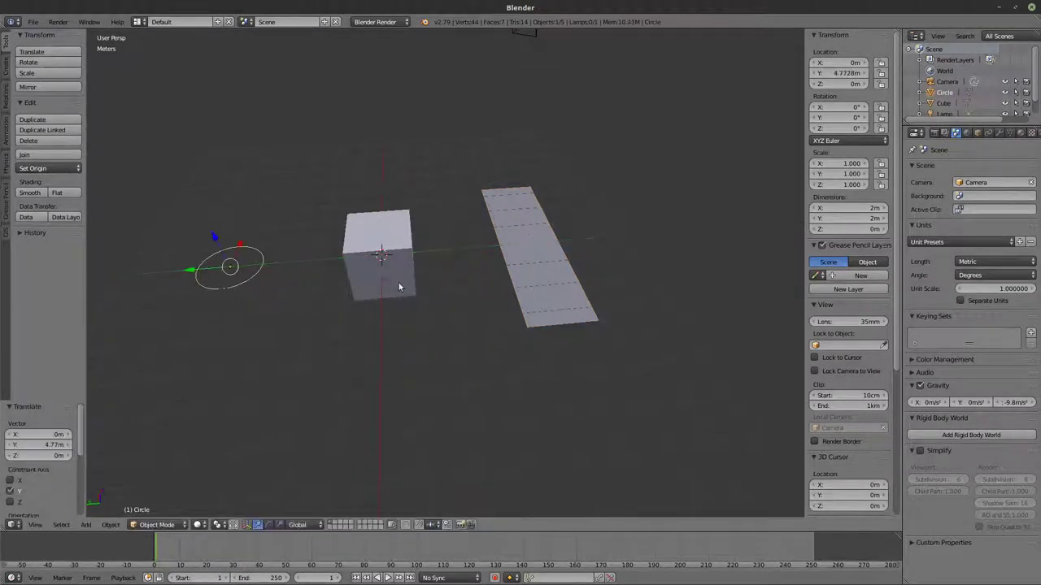
Step: Set the circle's Y and X dimensions to 4 m each
{"action": "middle_click_drag", "start_coordinate": [402, 290], "coordinate": [461, 281], "text": "shift"}
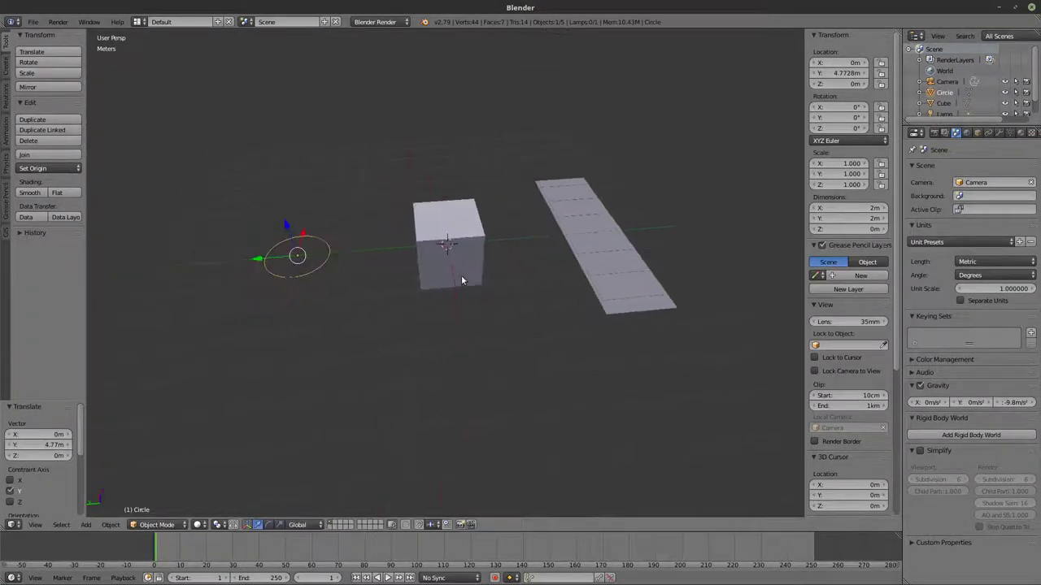
{"action": "left_click", "coordinate": [850, 222]}
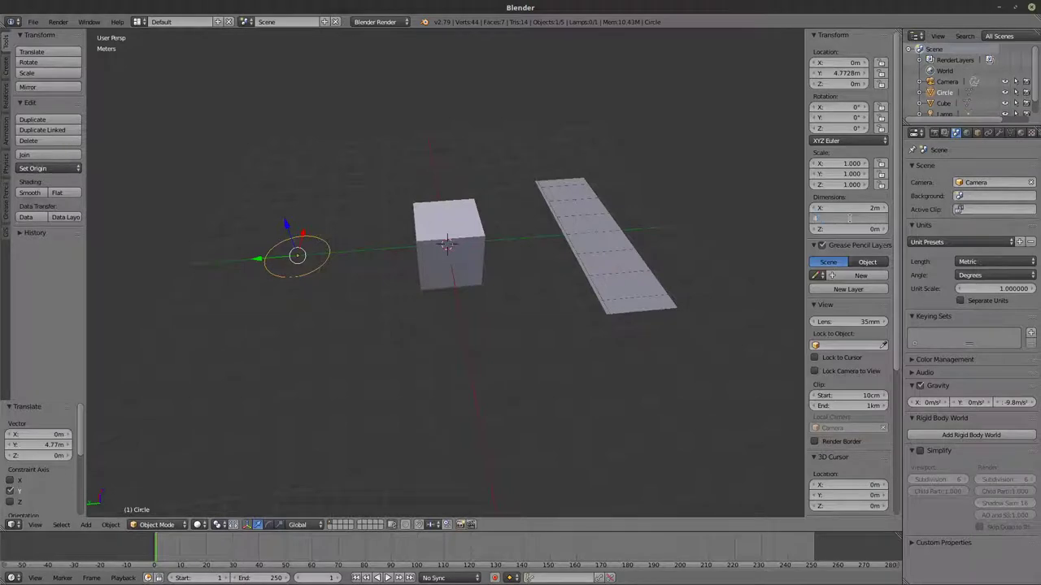
{"action": "key", "text": "Return"}
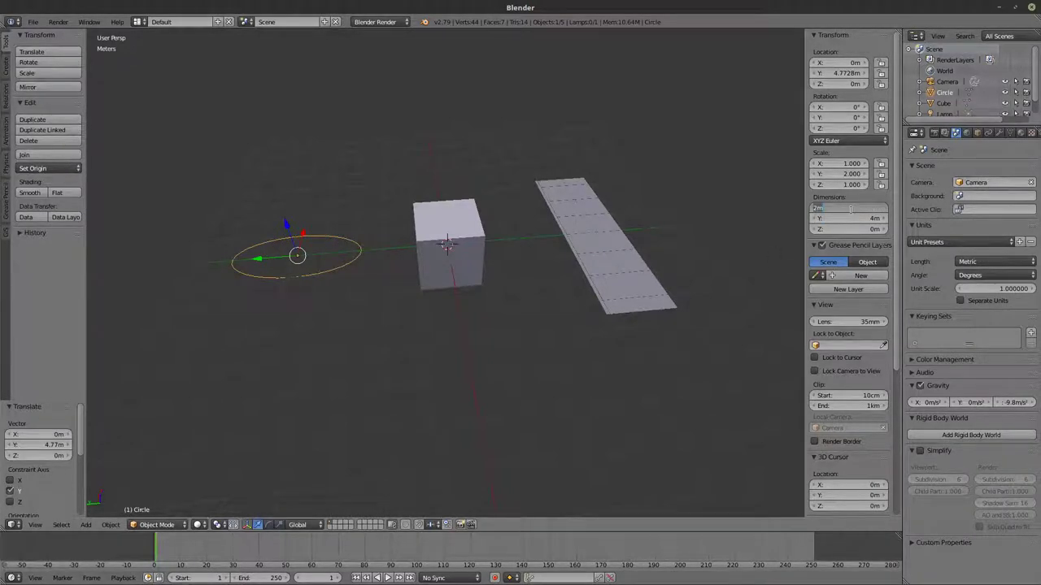
{"action": "key", "text": "Return"}
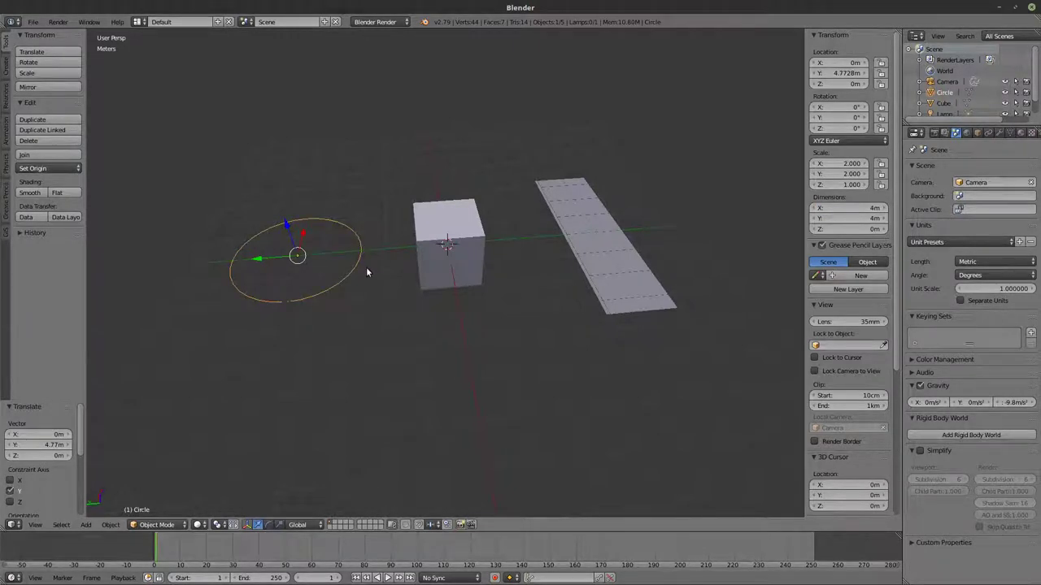
Step: Try wireframe display and Edit Mode with the circle selected, returning to solid shading and Object Mode
{"action": "mouse_move", "coordinate": [356, 285]}
{"action": "middle_mouse_down"}
{"action": "mouse_move", "coordinate": [385, 269]}
{"action": "mouse_move", "coordinate": [357, 277]}
{"action": "middle_mouse_up"}
{"action": "key", "text": "z"}
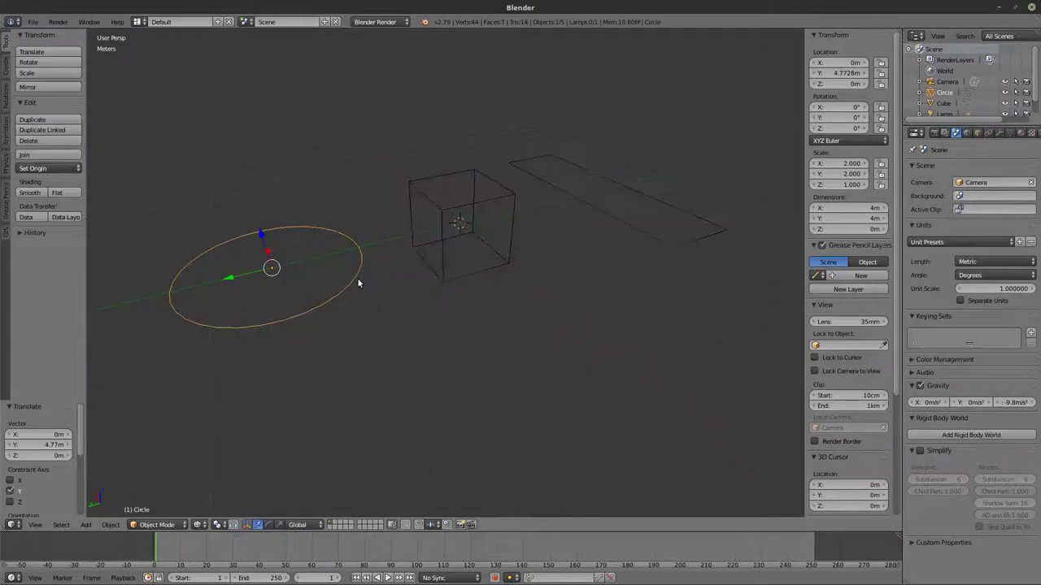
{"action": "key", "text": "z"}
{"action": "key", "text": "Tab"}
{"action": "key", "text": "Tab"}
{"action": "scroll", "coordinate": [366, 281], "scroll_direction": "down", "scroll_amount": 3}
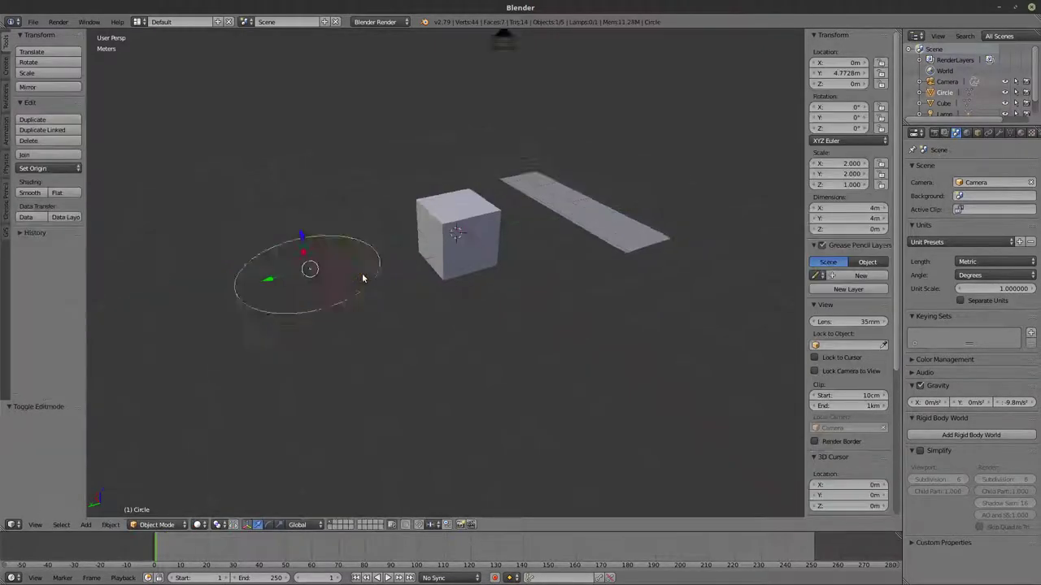
Step: Add a UV sphere and move it about 2.9 m along the X axis, beside the cube
{"action": "middle_click_drag", "start_coordinate": [516, 302], "coordinate": [488, 305]}
{"action": "key", "text": "shift+a"}
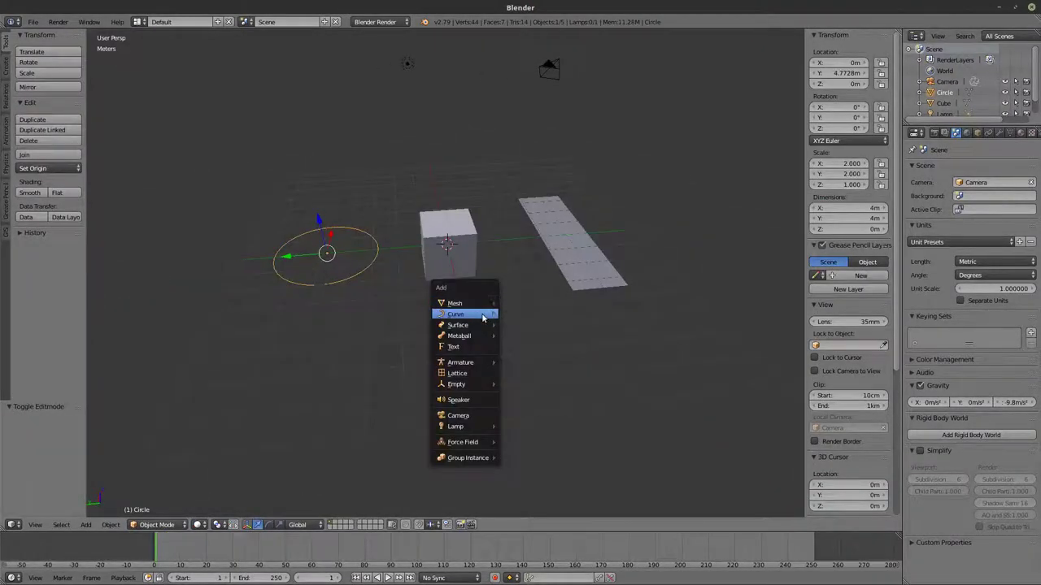
{"action": "mouse_move", "coordinate": [486, 303]}
{"action": "left_click", "coordinate": [555, 339]}
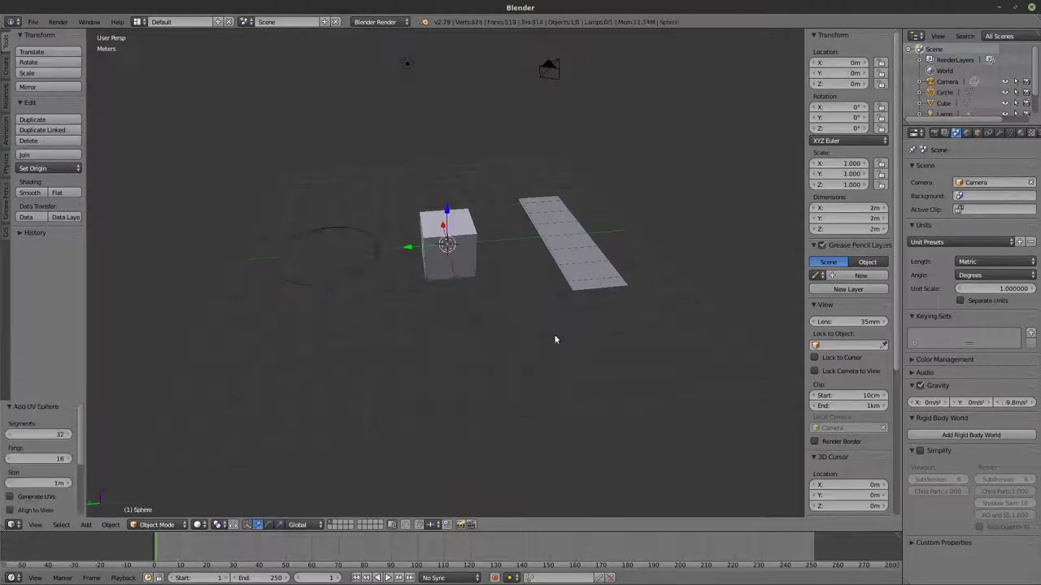
{"action": "middle_click_drag", "start_coordinate": [556, 339], "coordinate": [444, 236]}
{"action": "left_click_drag", "start_coordinate": [460, 236], "coordinate": [526, 227]}
Step: Add a cylinder and move it about -6.67 m along the X axis, well clear of the cube
{"action": "key", "text": "shift+a"}
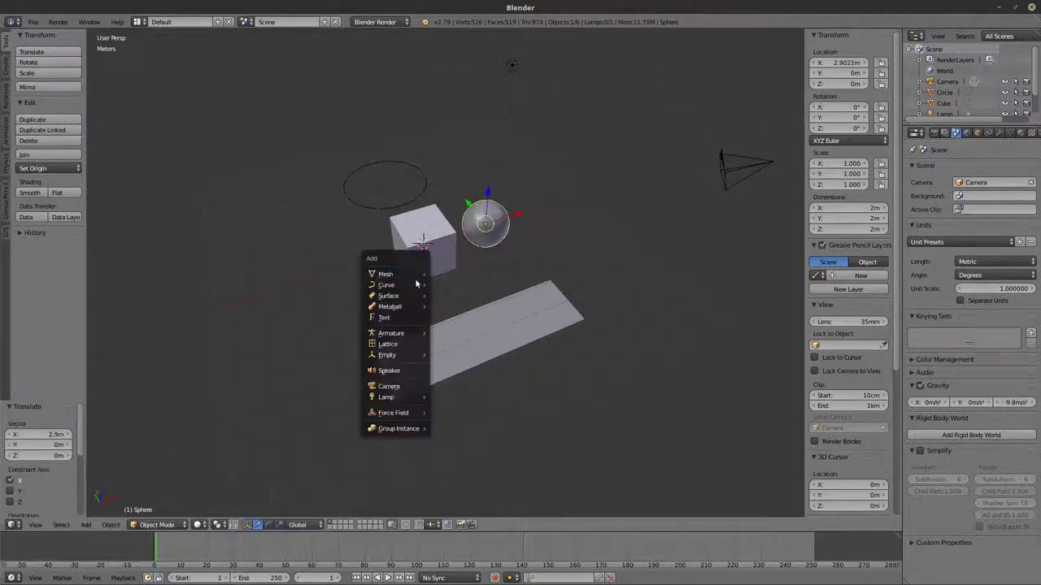
{"action": "mouse_move", "coordinate": [419, 275]}
{"action": "left_click", "coordinate": [479, 329]}
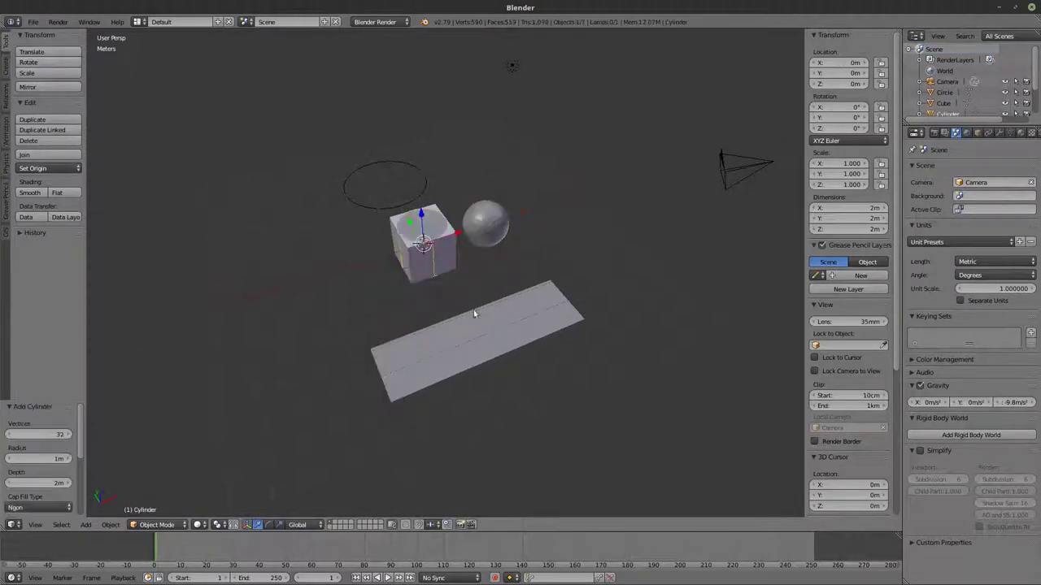
{"action": "left_click_drag", "start_coordinate": [449, 231], "coordinate": [293, 286]}
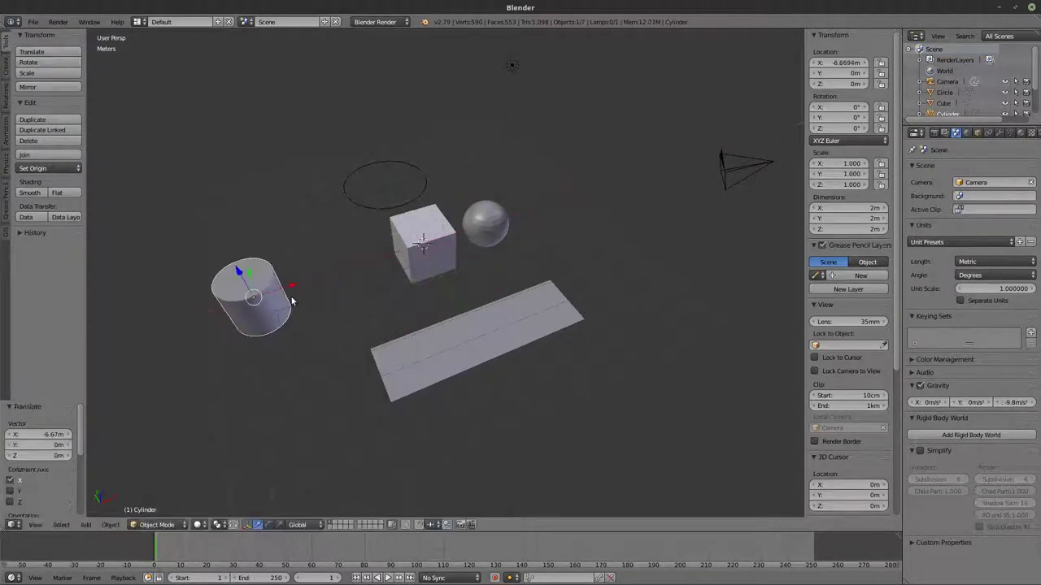
Step: Add a cone and move it about -3.37 m along the X axis, between the cylinder and the cube
{"action": "key", "text": "shift+a"}
{"action": "mouse_move", "coordinate": [351, 290]}
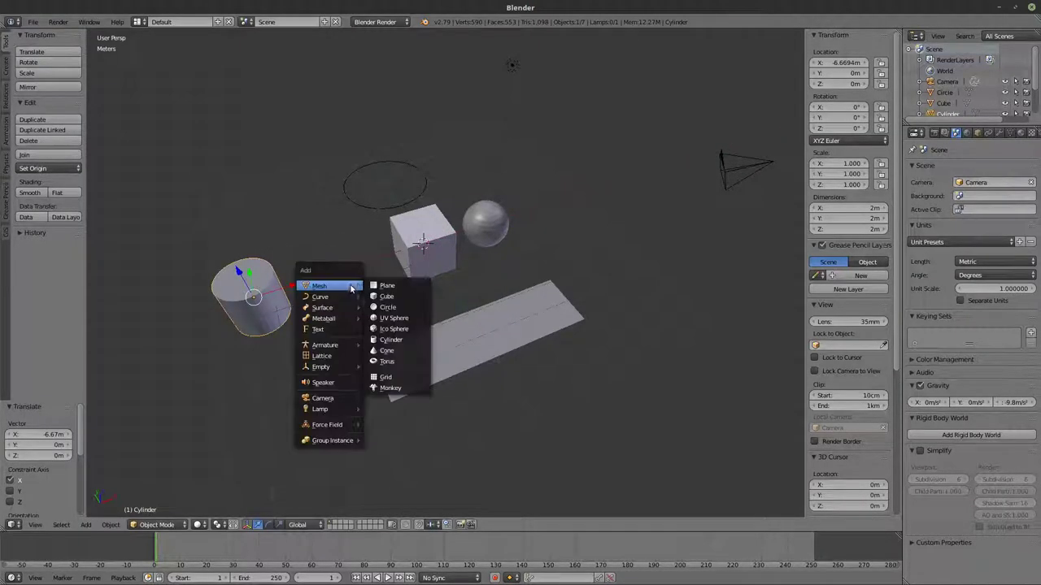
{"action": "left_click", "coordinate": [387, 351]}
{"action": "left_click_drag", "start_coordinate": [460, 236], "coordinate": [358, 294]}
Step: Add a torus and move it about 5.66 m along the X axis, beyond the sphere
{"action": "key", "text": "shift+a"}
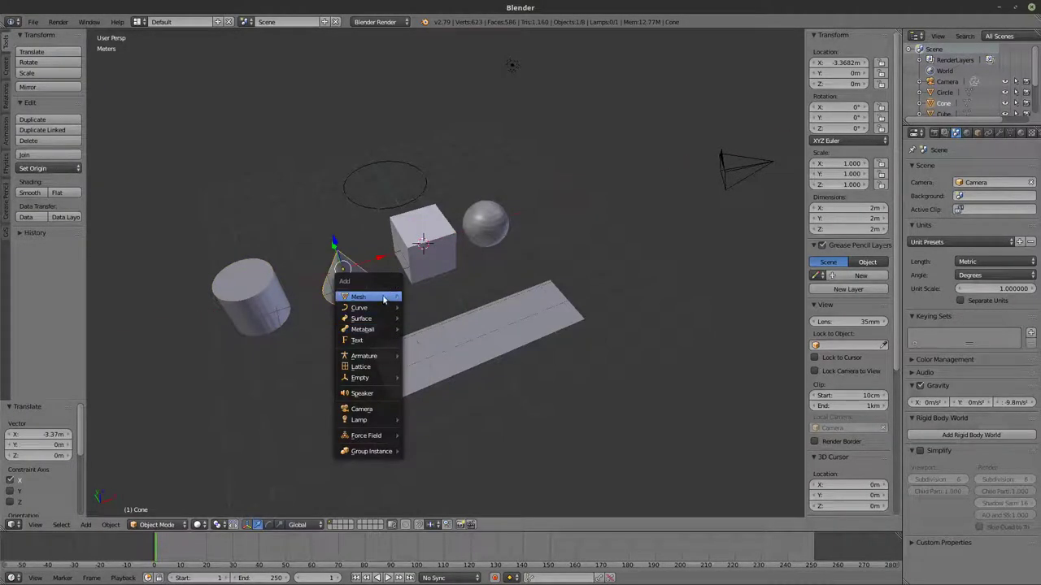
{"action": "key", "text": "shift+a"}
{"action": "mouse_move", "coordinate": [360, 260]}
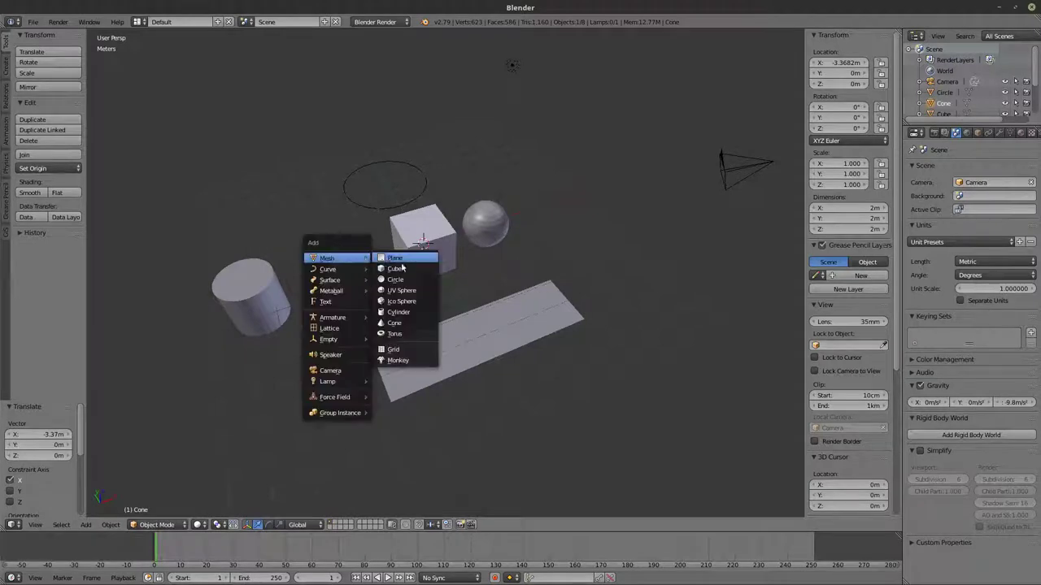
{"action": "left_click", "coordinate": [411, 331]}
{"action": "key", "text": "g"}
{"action": "key", "text": "x"}
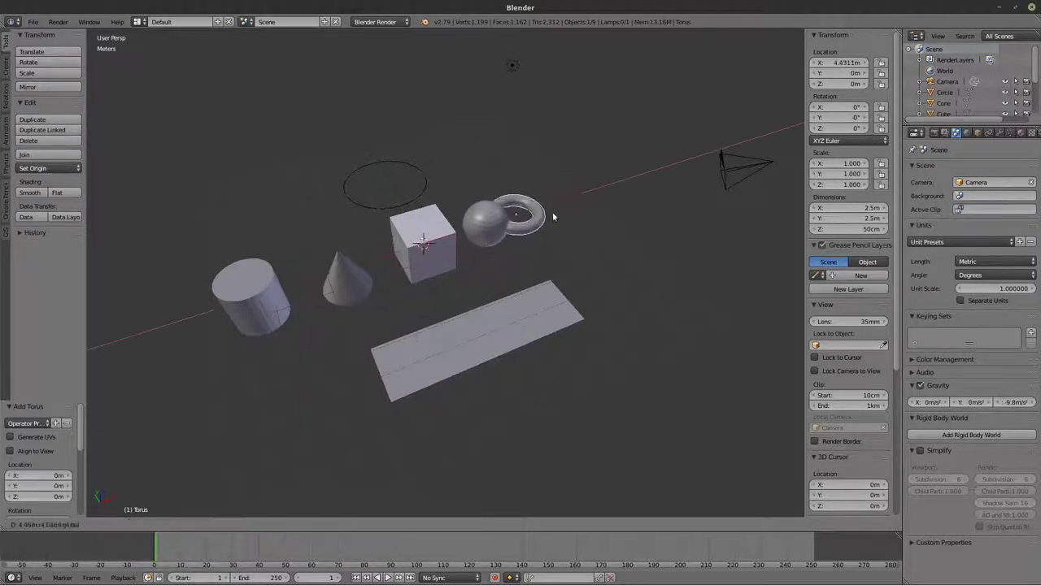
{"action": "left_click", "coordinate": [561, 225]}
Step: Add a monkey mesh and move it about 4.91 m along Y and -4.51 m along X, behind the cone
{"action": "key", "text": "shift+a"}
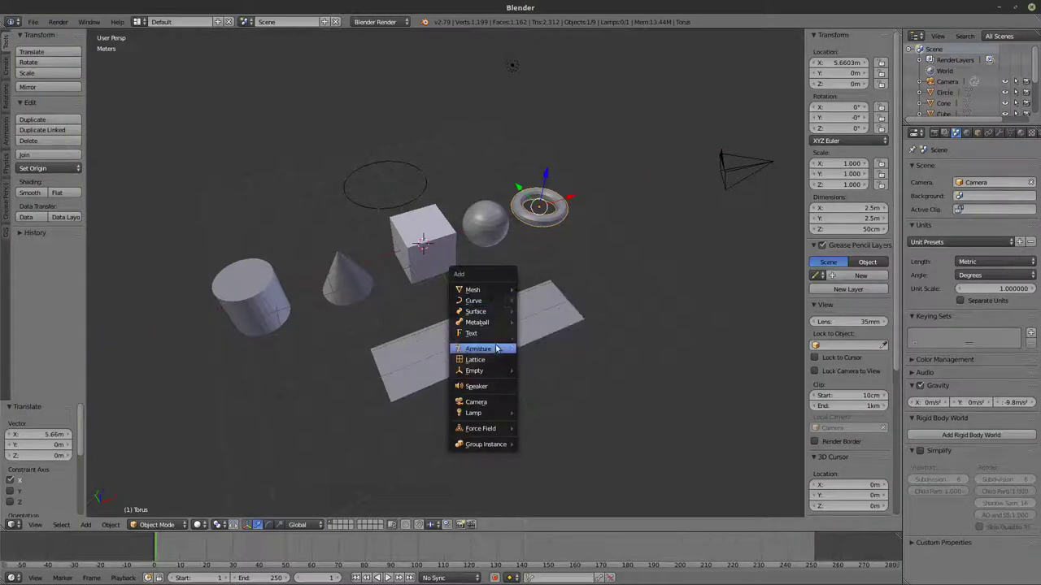
{"action": "mouse_move", "coordinate": [493, 316]}
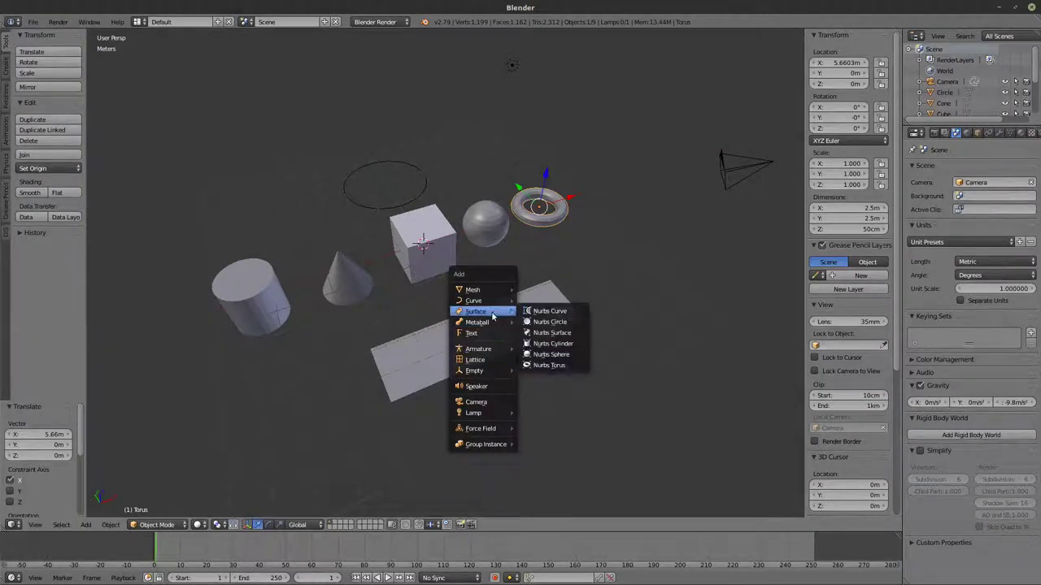
{"action": "mouse_move", "coordinate": [493, 295]}
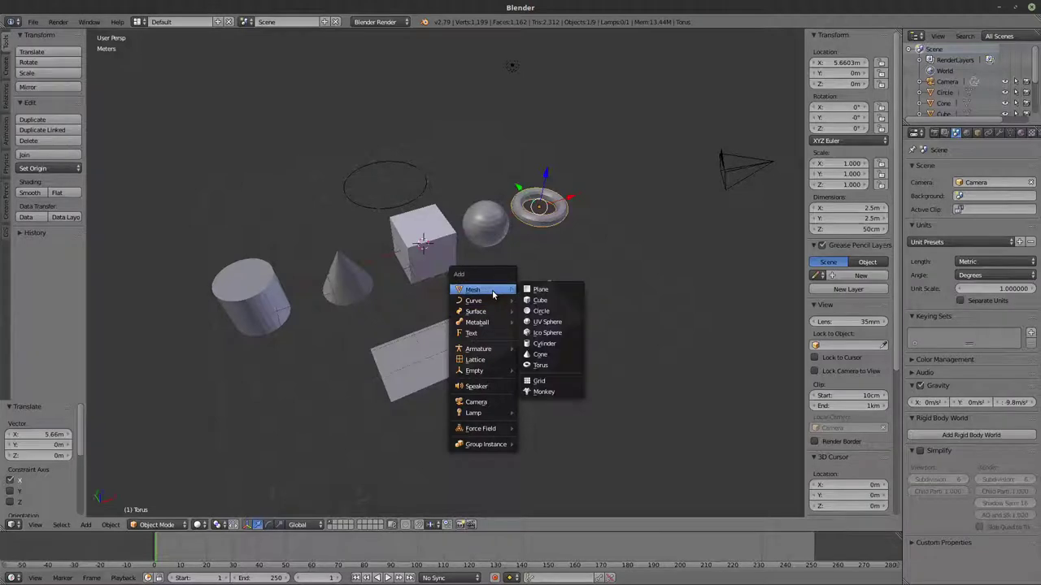
{"action": "left_click", "coordinate": [559, 393]}
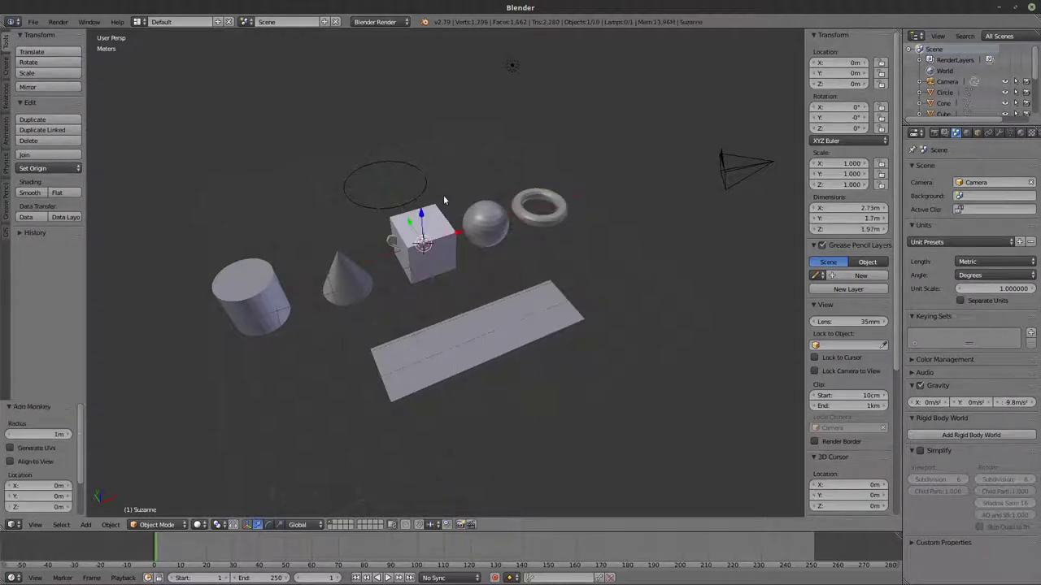
{"action": "key", "text": "g"}
{"action": "key", "text": "y"}
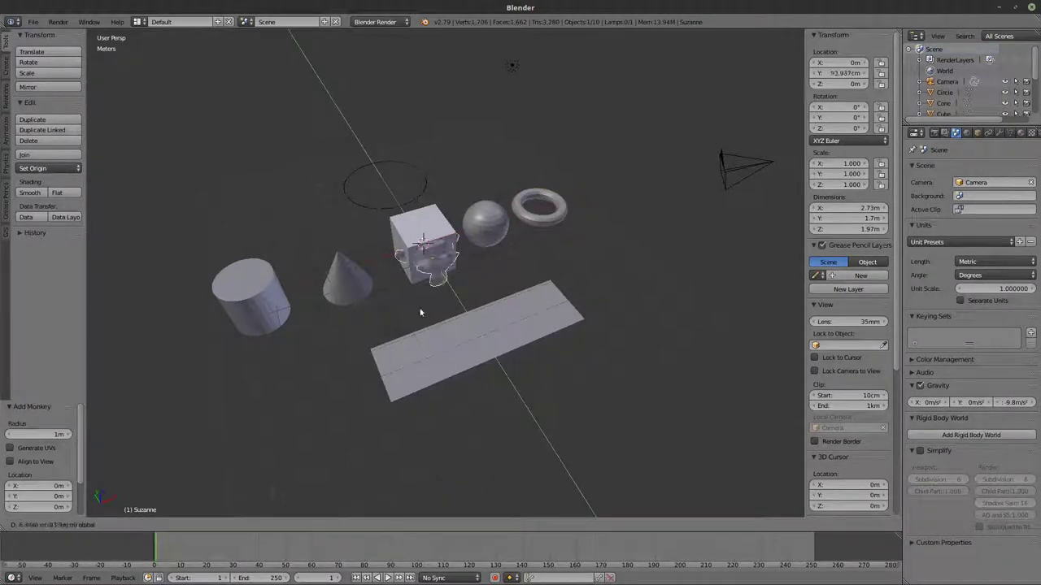
{"action": "left_click_drag", "start_coordinate": [408, 258], "coordinate": [345, 202]}
{"action": "left_click", "coordinate": [279, 207]}
Step: Examine the monkey's mesh up close in Edit Mode and wireframe display, then return to solid shading and Object Mode
{"action": "scroll", "coordinate": [279, 207], "scroll_direction": "up", "scroll_amount": 3}
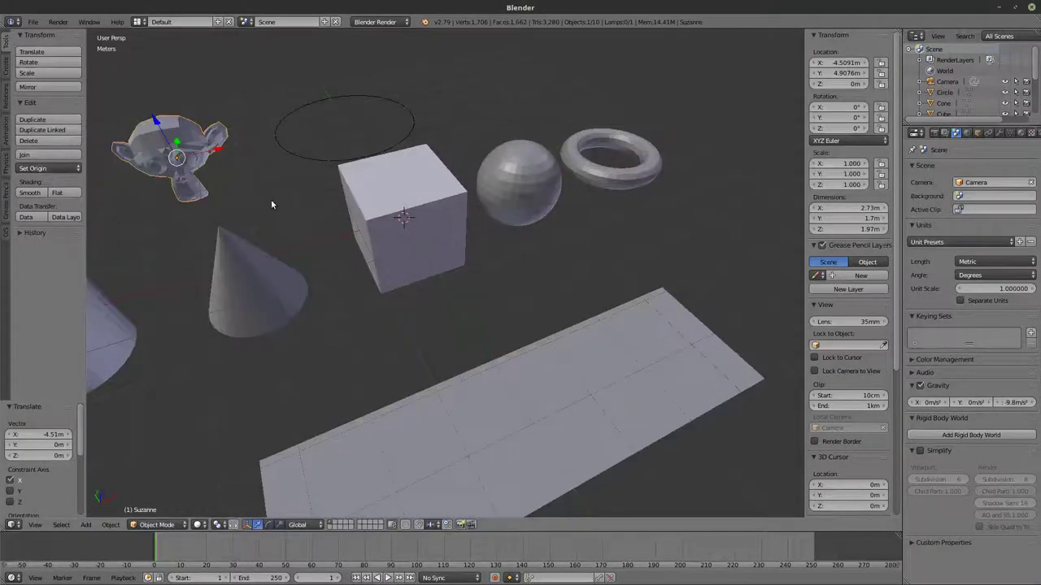
{"action": "key", "text": "KP_Decimal"}
{"action": "key", "text": "Tab"}
{"action": "middle_click_drag", "start_coordinate": [271, 199], "coordinate": [363, 204]}
{"action": "key", "text": "Tab"}
{"action": "scroll", "coordinate": [487, 195], "scroll_direction": "down", "scroll_amount": 1}
{"action": "scroll", "coordinate": [440, 247], "scroll_direction": "up", "scroll_amount": 3}
{"action": "mouse_move", "coordinate": [514, 160]}
{"action": "middle_mouse_down"}
{"action": "mouse_move", "coordinate": [463, 188]}
{"action": "mouse_move", "coordinate": [412, 244]}
{"action": "mouse_move", "coordinate": [441, 244]}
{"action": "mouse_move", "coordinate": [400, 221]}
{"action": "mouse_move", "coordinate": [275, 208]}
{"action": "mouse_move", "coordinate": [216, 260]}
{"action": "mouse_move", "coordinate": [447, 260]}
{"action": "mouse_move", "coordinate": [213, 249]}
{"action": "mouse_move", "coordinate": [227, 224]}
{"action": "mouse_move", "coordinate": [325, 213]}
{"action": "mouse_move", "coordinate": [407, 271]}
{"action": "middle_mouse_up"}
{"action": "key", "text": "Tab"}
{"action": "key", "text": "z"}
{"action": "key", "text": "z"}
{"action": "key", "text": "a"}
{"action": "key", "text": "z"}
{"action": "key", "text": "z"}
{"action": "scroll", "coordinate": [274, 208], "scroll_direction": "up", "scroll_amount": 3}
{"action": "key", "text": "l"}
{"action": "key", "text": "Tab"}
{"action": "scroll", "coordinate": [407, 271], "scroll_direction": "down", "scroll_amount": 3}
{"action": "scroll", "coordinate": [408, 272], "scroll_direction": "down", "scroll_amount": 4}
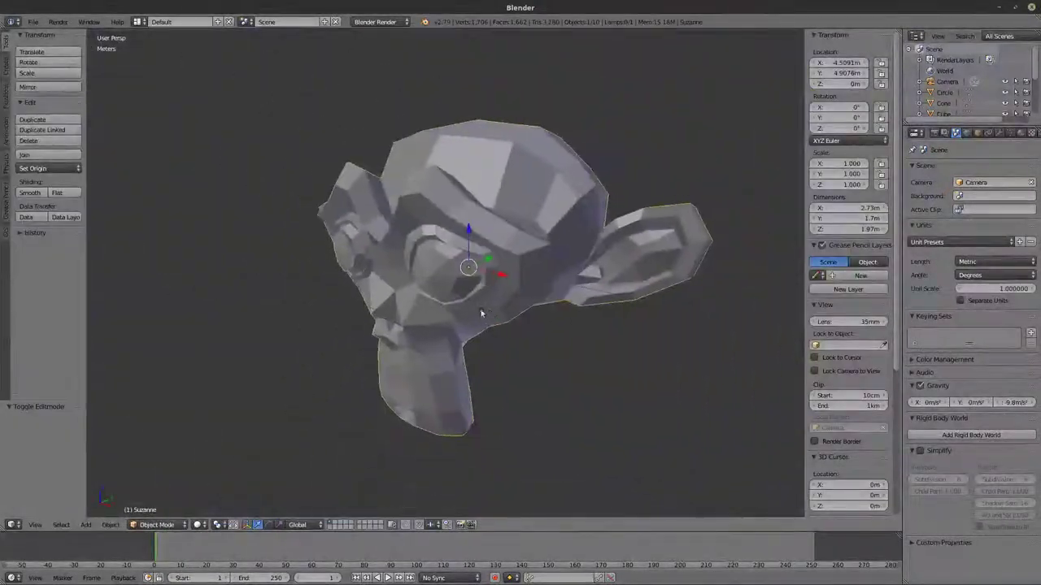
Step: Preview the objects in rendered shading, return to solid display and look through the object types available to add
{"action": "middle_click_drag", "start_coordinate": [478, 310], "coordinate": [340, 258], "text": "shift"}
{"action": "middle_click_drag", "start_coordinate": [340, 259], "coordinate": [358, 249]}
{"action": "scroll", "coordinate": [528, 293], "scroll_direction": "down", "scroll_amount": 5}
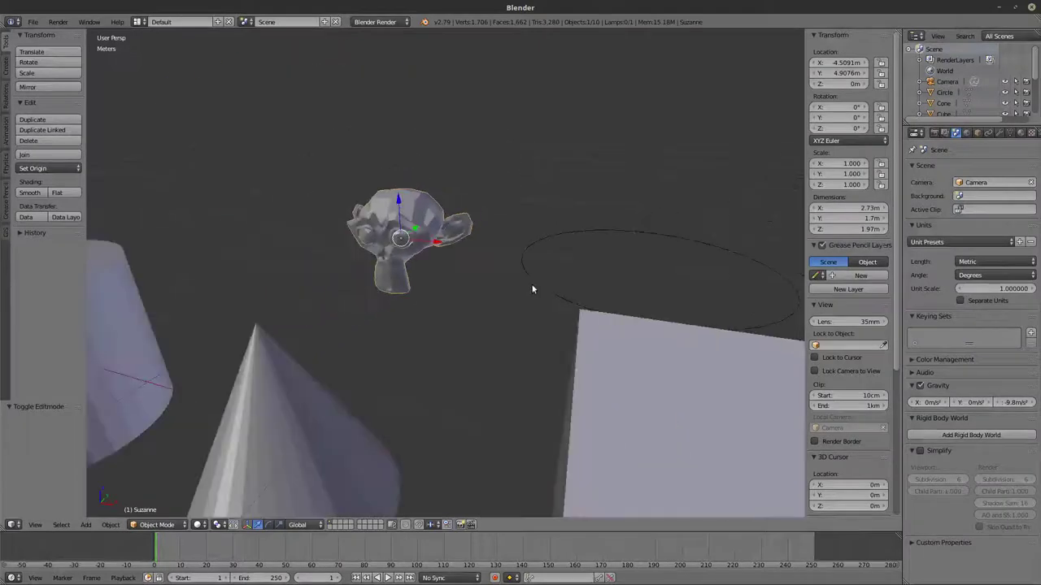
{"action": "mouse_move", "coordinate": [598, 304]}
{"action": "middle_mouse_down", "text": "shift"}
{"action": "mouse_move", "coordinate": [486, 282]}
{"action": "mouse_move", "coordinate": [507, 281]}
{"action": "middle_mouse_up", "text": "shift"}
{"action": "scroll", "coordinate": [486, 281], "scroll_direction": "down", "scroll_amount": 2}
{"action": "key", "text": "shift+z"}
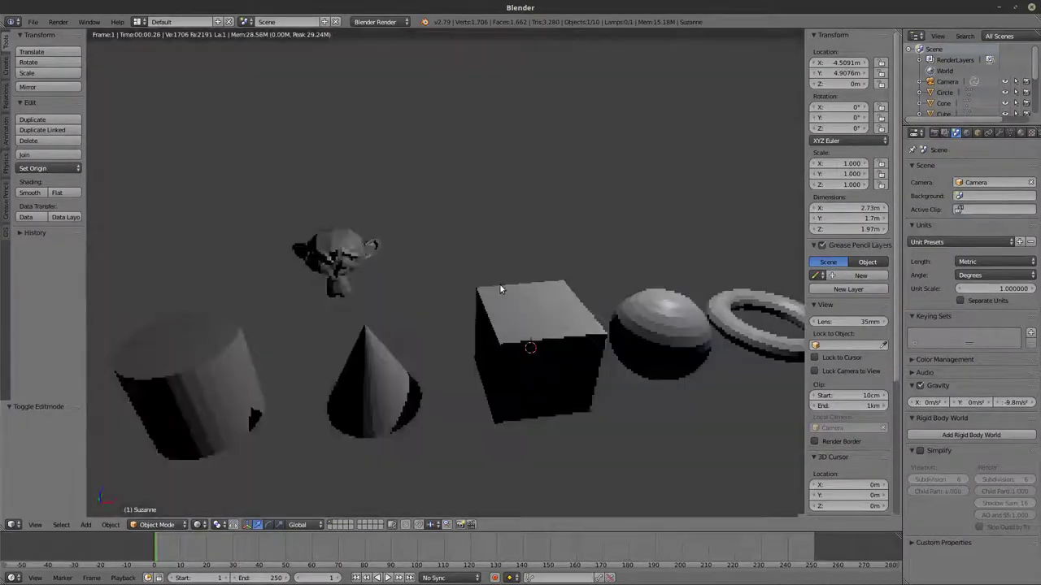
{"action": "key", "text": "shift+a"}
{"action": "mouse_move", "coordinate": [500, 291]}
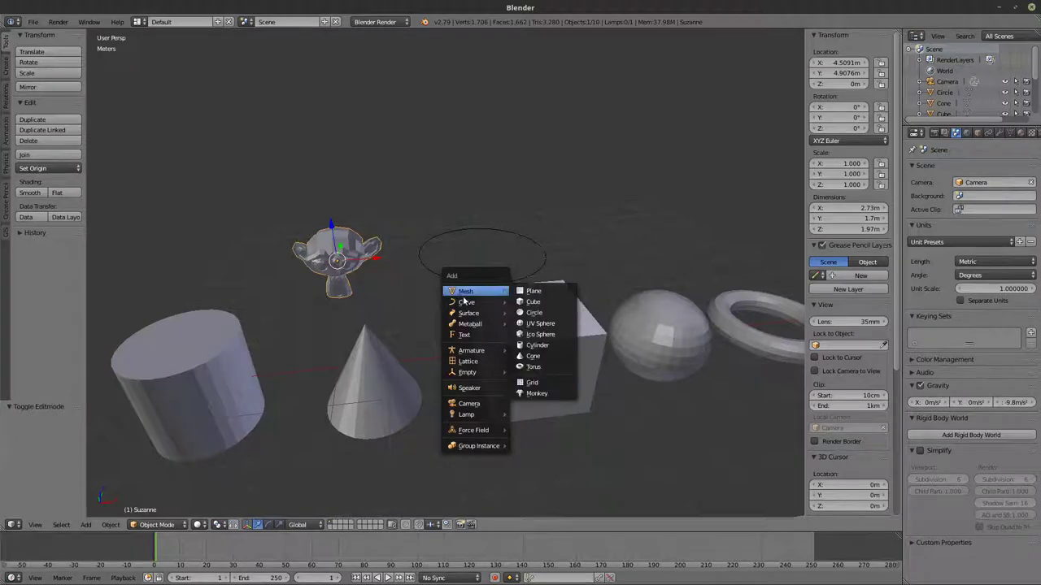
{"action": "mouse_move", "coordinate": [471, 327]}
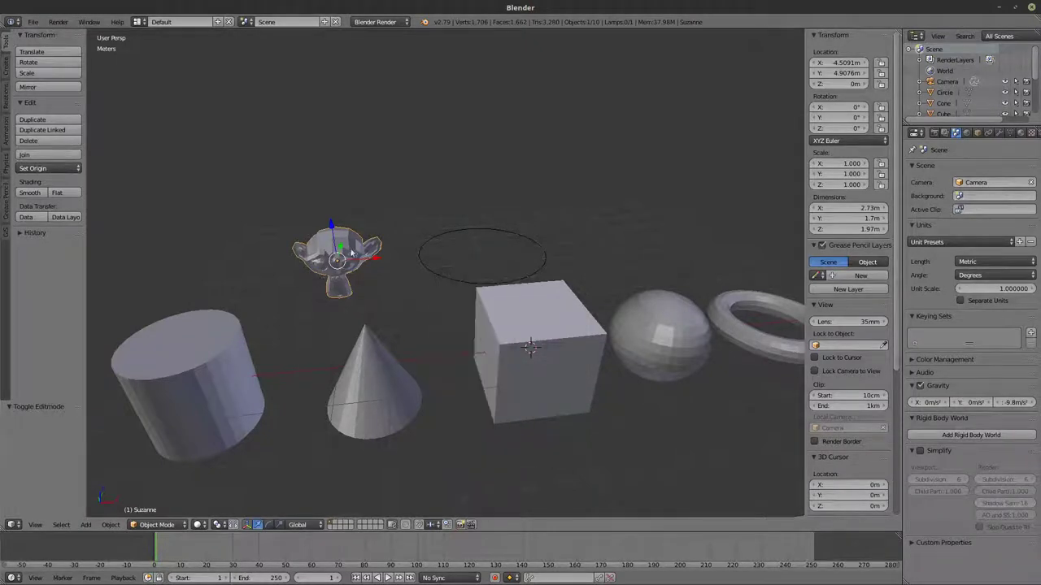
Step: Add a second plane at the origin and scale it up to about 20.6 m square as a floor
{"action": "scroll", "coordinate": [350, 247], "scroll_direction": "down", "scroll_amount": 5}
{"action": "middle_click_drag", "start_coordinate": [366, 244], "coordinate": [453, 240]}
{"action": "key", "text": "shift+a"}
{"action": "mouse_move", "coordinate": [454, 240]}
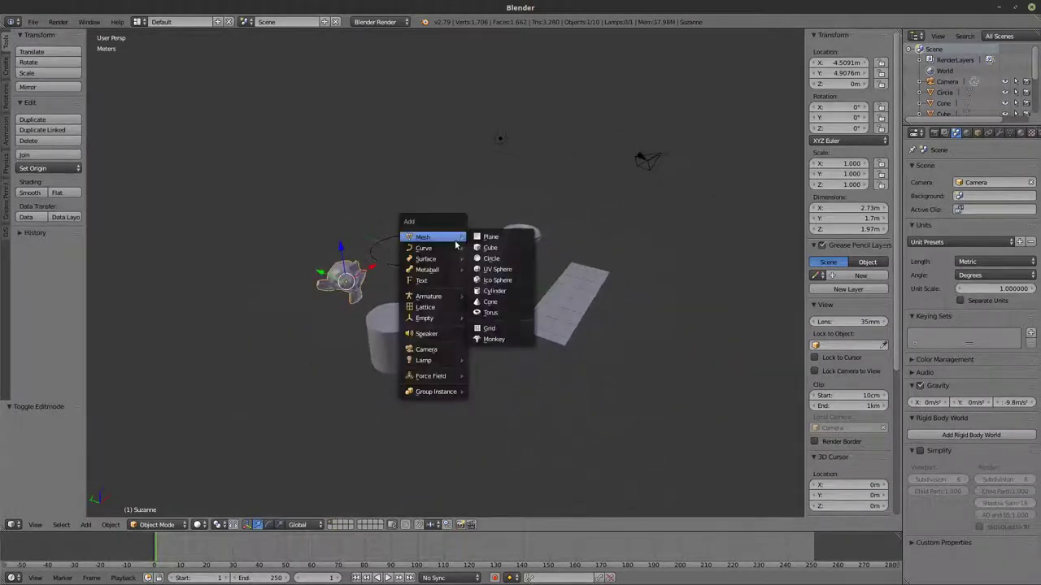
{"action": "left_click", "coordinate": [495, 235]}
{"action": "key", "text": "s"}
{"action": "left_click", "coordinate": [665, 386]}
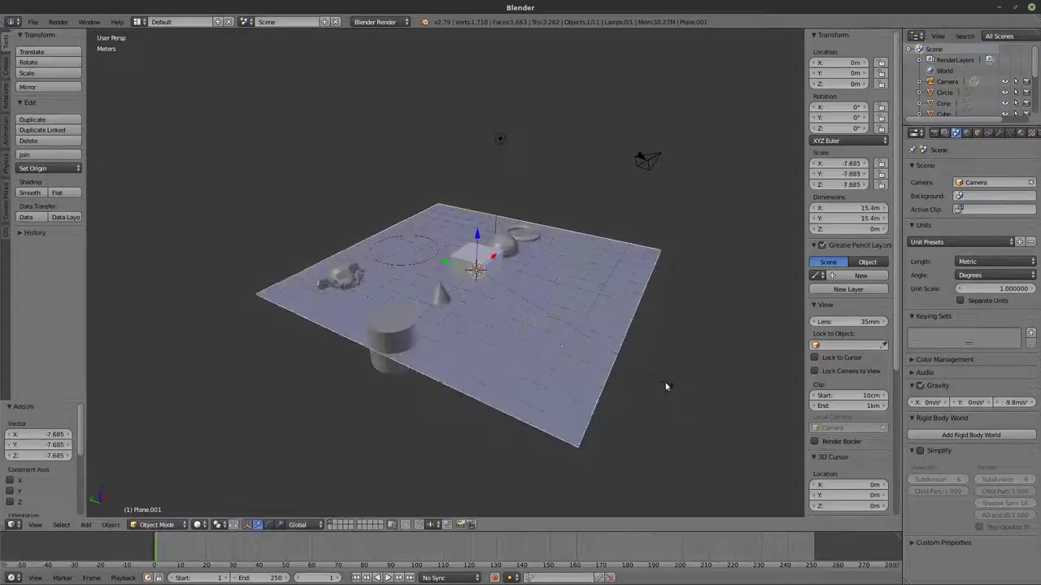
{"action": "key", "text": "s"}
{"action": "left_click", "coordinate": [550, 331]}
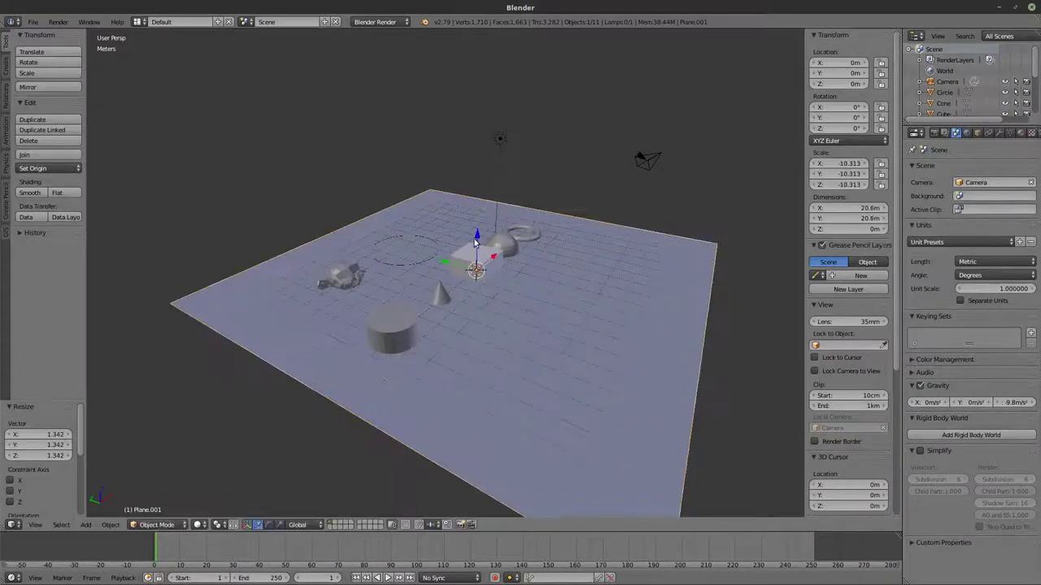
Step: Lower the large floor plane along the Z axis by exactly 1 m
{"action": "left_click_drag", "start_coordinate": [475, 239], "coordinate": [475, 258]}
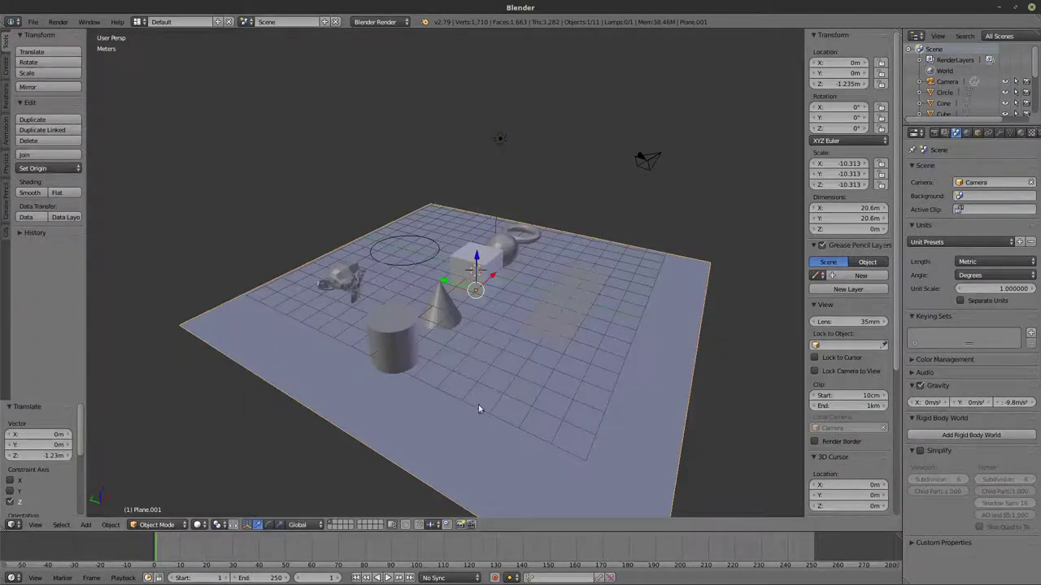
{"action": "left_click", "coordinate": [55, 457]}
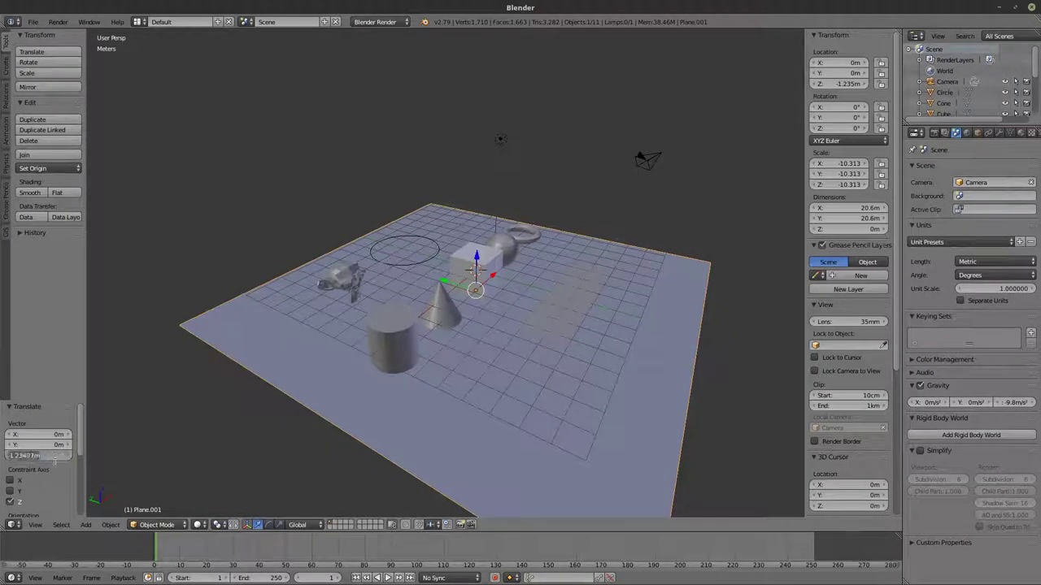
{"action": "key", "text": "BackSpace"}
{"action": "type", "text": "-1"}
{"action": "key", "text": "Return"}
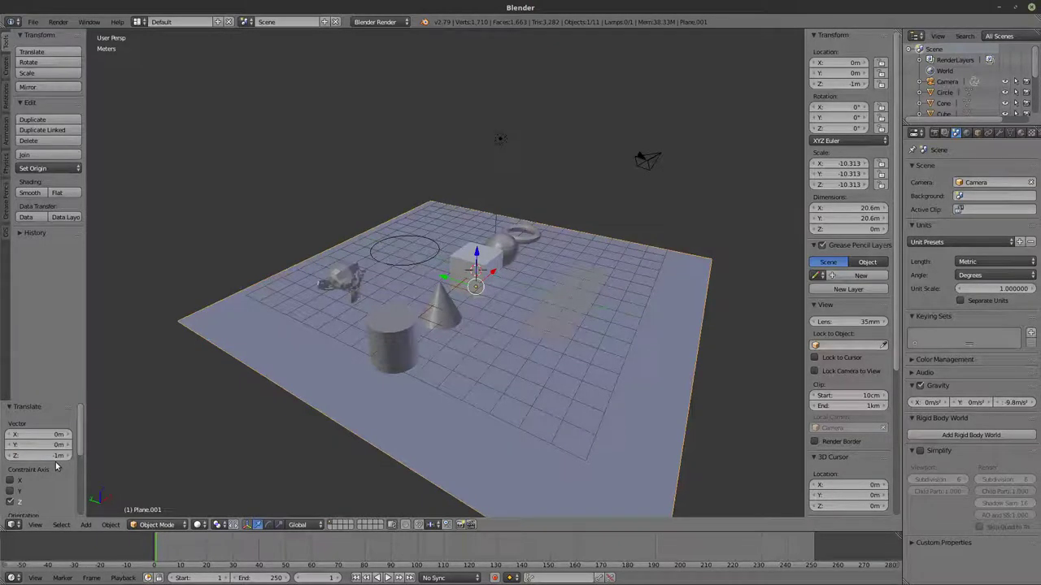
Step: Flip the direction of the floor plane's normals in Edit Mode and return to Object Mode
{"action": "middle_click_drag", "start_coordinate": [192, 377], "coordinate": [506, 348]}
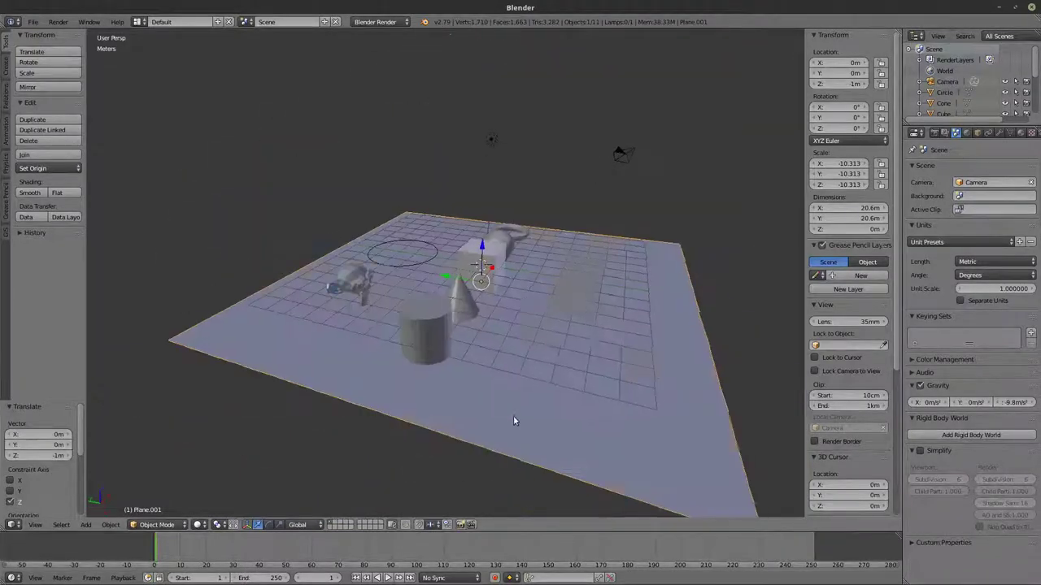
{"action": "key", "text": "Tab"}
{"action": "left_click", "coordinate": [5, 102]}
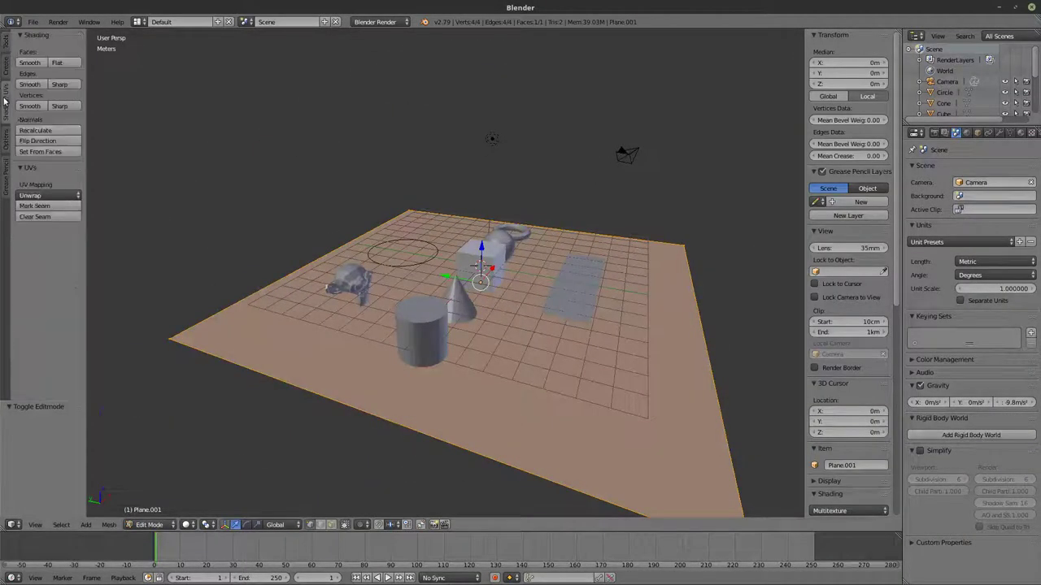
{"action": "left_click", "coordinate": [37, 141]}
{"action": "key", "text": "Tab"}
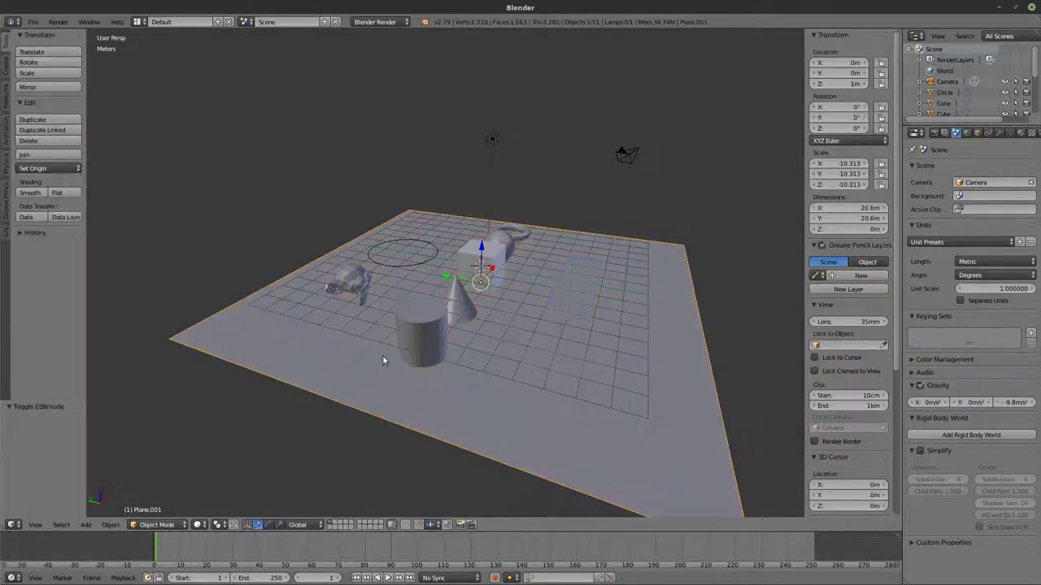
Step: Try moving the cone freely, and the cone together with the cube, cancelling both moves
{"action": "middle_click_drag", "start_coordinate": [383, 361], "coordinate": [426, 325]}
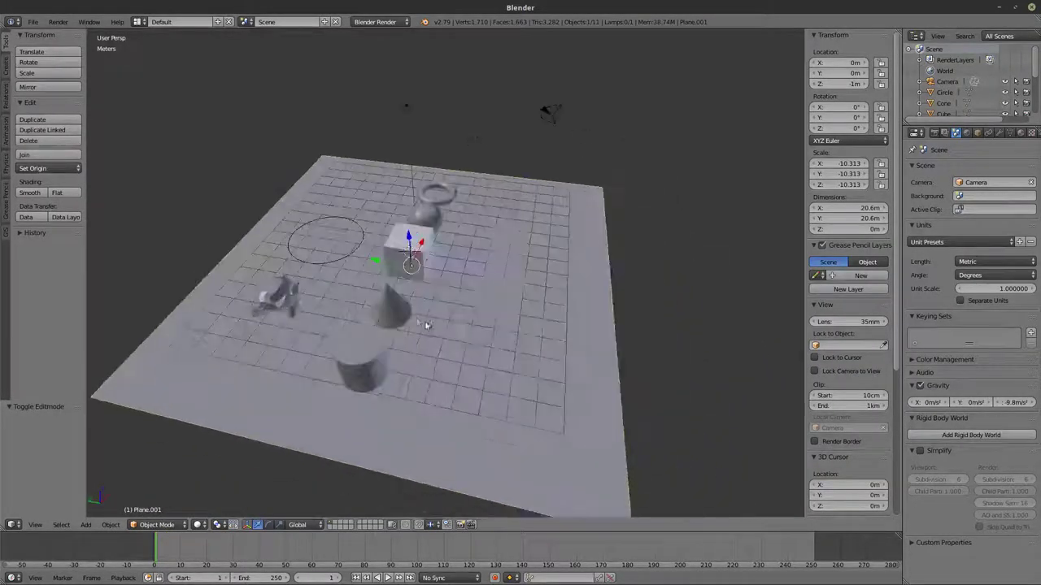
{"action": "right_click", "coordinate": [392, 312]}
{"action": "key", "text": "g"}
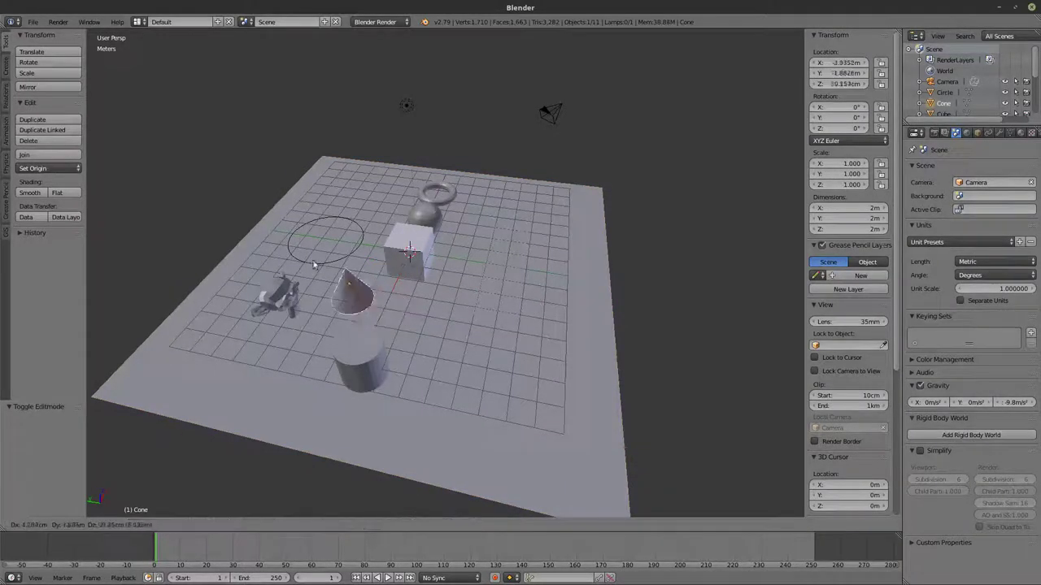
{"action": "right_click", "coordinate": [356, 289]}
{"action": "middle_click_drag", "start_coordinate": [390, 275], "coordinate": [374, 231]}
{"action": "scroll", "coordinate": [374, 234], "scroll_direction": "up", "scroll_amount": 2}
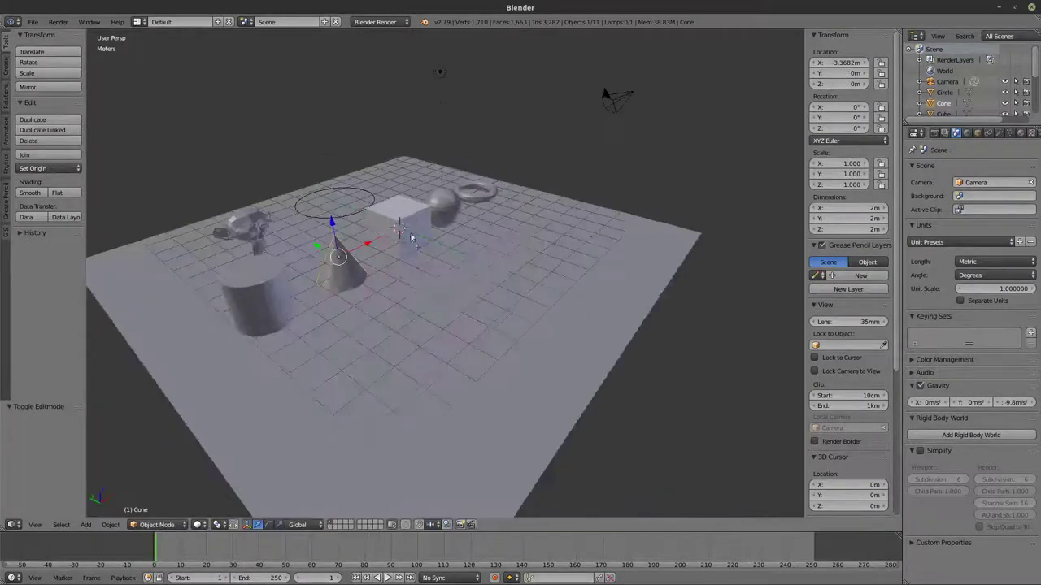
{"action": "right_click", "coordinate": [404, 227]}
{"action": "key", "text": "g"}
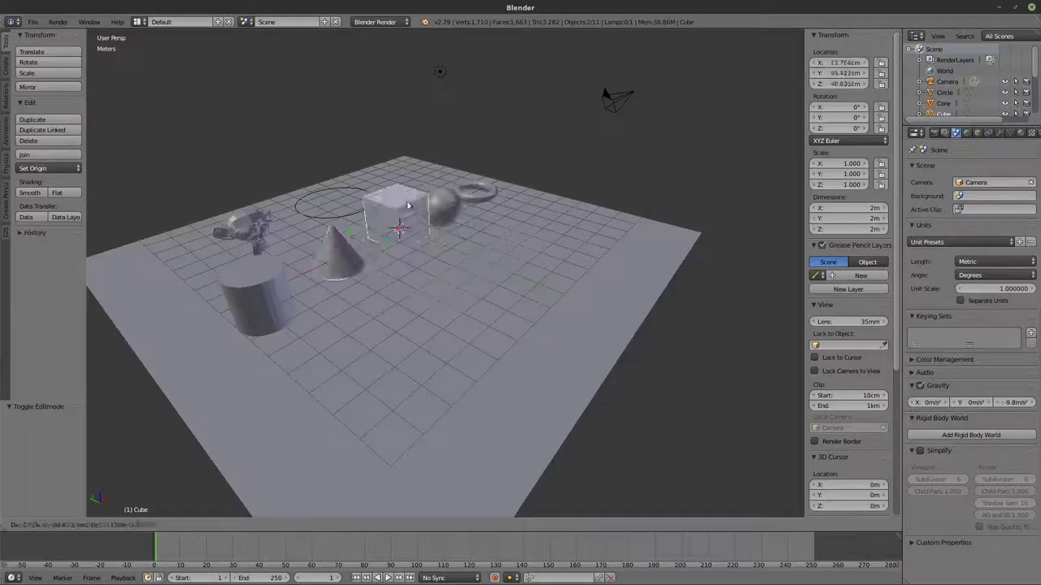
{"action": "key", "text": "Escape"}
{"action": "middle_click_drag", "start_coordinate": [414, 253], "coordinate": [517, 306]}
Step: Duplicate the cone beside the cube and raise the copy about 2.56 m along the Z axis
{"action": "key", "text": "a"}
{"action": "scroll", "coordinate": [490, 218], "scroll_direction": "down", "scroll_amount": 5}
{"action": "middle_click_drag", "start_coordinate": [429, 337], "coordinate": [376, 271]}
{"action": "right_click", "coordinate": [402, 286]}
{"action": "scroll", "coordinate": [377, 270], "scroll_direction": "up", "scroll_amount": 3}
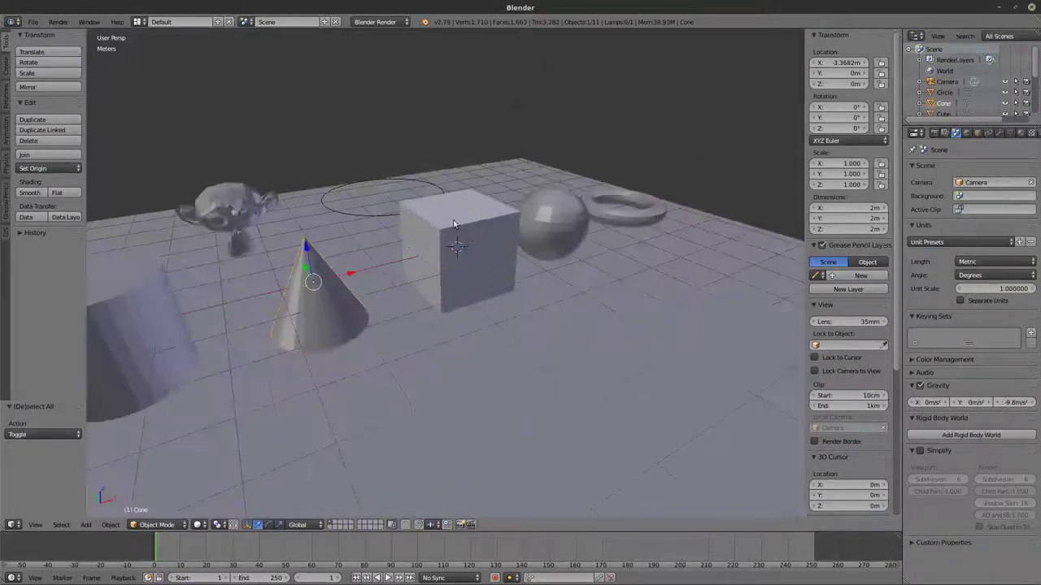
{"action": "key", "text": "shift+d"}
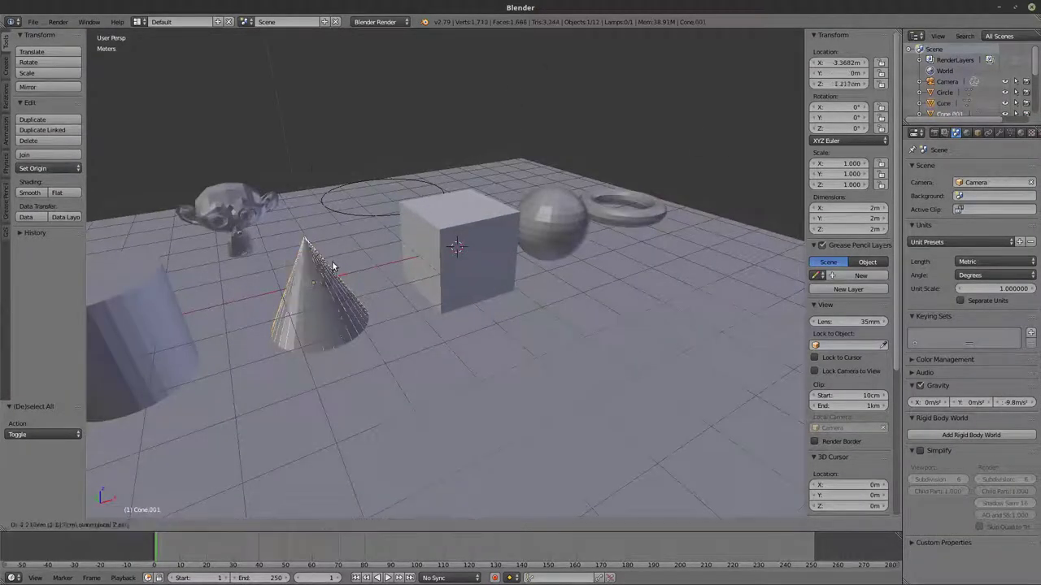
{"action": "key", "text": "z"}
{"action": "left_click", "coordinate": [300, 156]}
{"action": "middle_click_drag", "start_coordinate": [323, 154], "coordinate": [422, 339]}
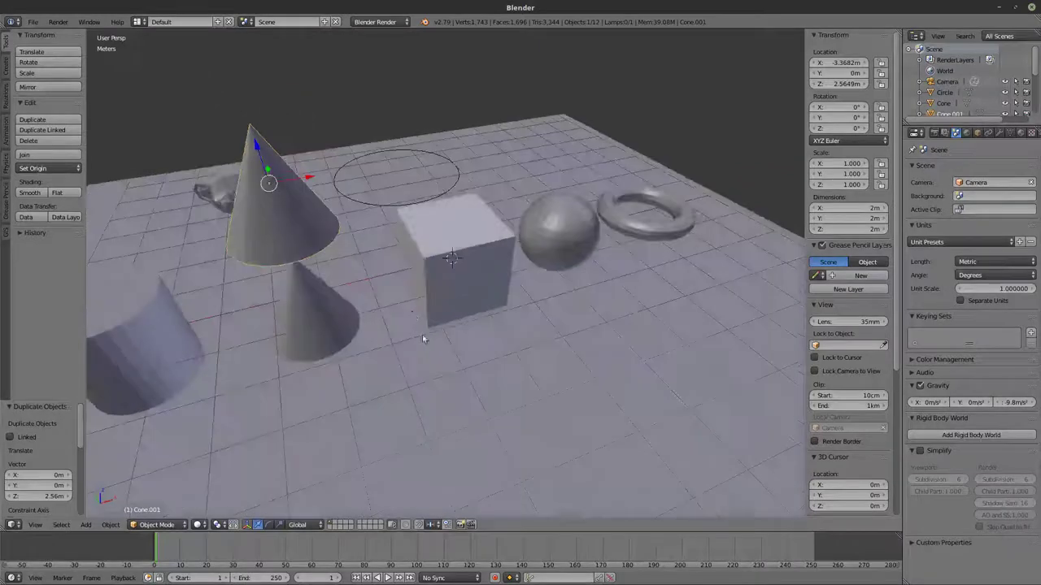
Step: Turn on snapping to vertices and move the duplicated cone about 3.37 m along X to align with the cube
{"action": "left_click", "coordinate": [420, 525]}
{"action": "left_click", "coordinate": [431, 525]}
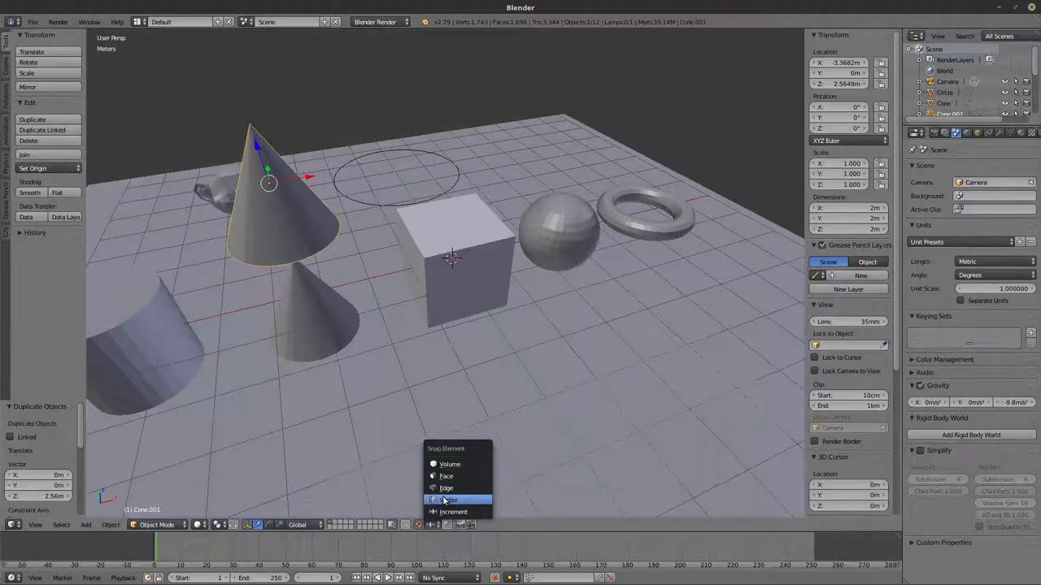
{"action": "left_click", "coordinate": [446, 500]}
{"action": "middle_click_drag", "start_coordinate": [411, 252], "coordinate": [452, 249]}
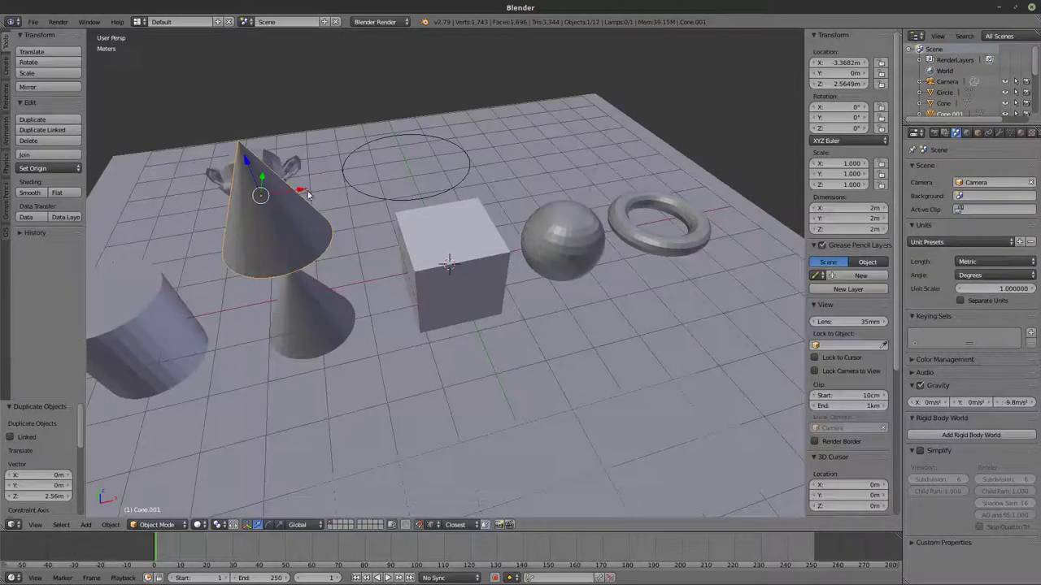
{"action": "left_click_drag", "start_coordinate": [304, 191], "coordinate": [502, 256]}
{"action": "left_click", "coordinate": [502, 257]}
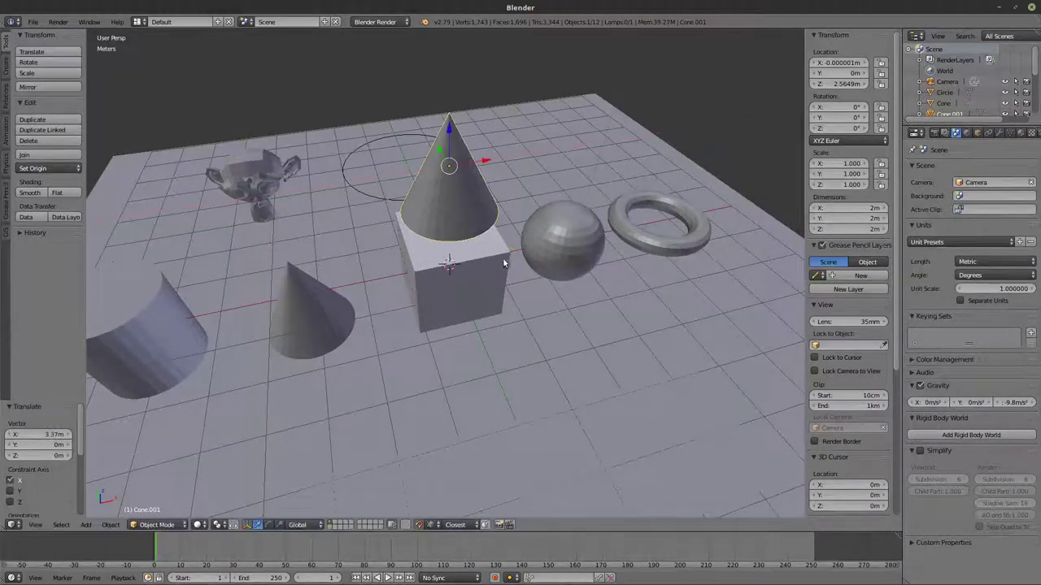
Step: Set snapping to faces and lower the duplicated cone along Z onto the cube's top face
{"action": "left_click", "coordinate": [430, 524]}
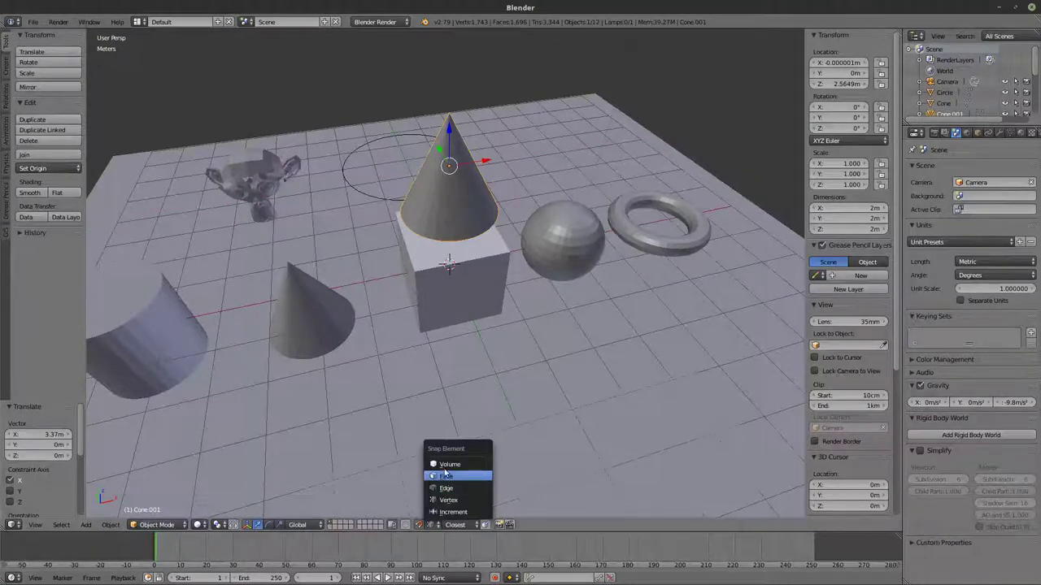
{"action": "left_click", "coordinate": [447, 476]}
{"action": "middle_click_drag", "start_coordinate": [461, 231], "coordinate": [434, 76]}
{"action": "key", "text": "g"}
{"action": "key", "text": "z"}
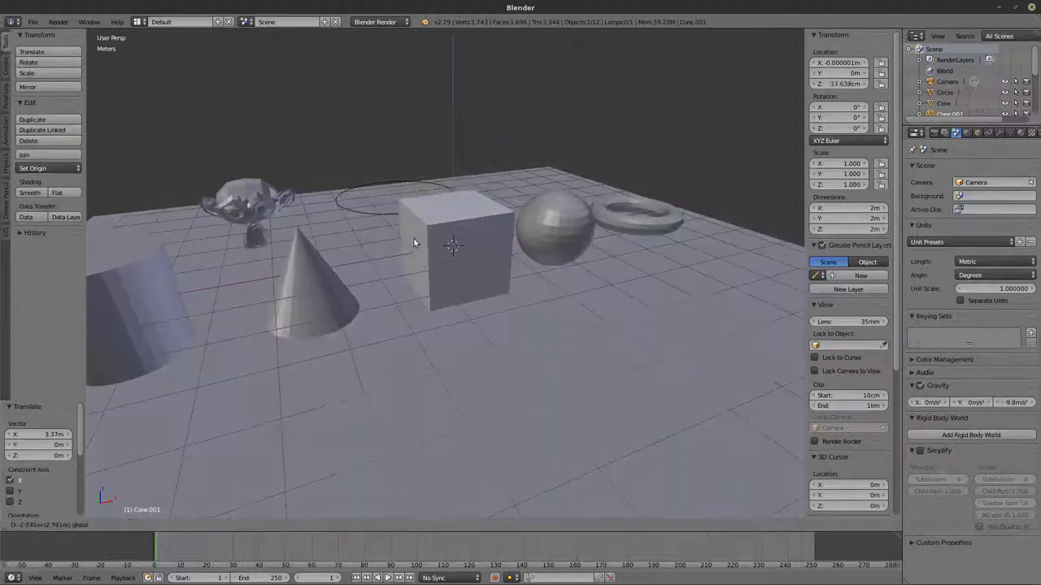
{"action": "left_click", "coordinate": [426, 221]}
Step: Examine the contact between the duplicated cone's base and the cube's top in a wireframe front view
{"action": "mouse_move", "coordinate": [472, 242]}
{"action": "middle_mouse_down"}
{"action": "mouse_move", "coordinate": [548, 216]}
{"action": "mouse_move", "coordinate": [573, 252]}
{"action": "mouse_move", "coordinate": [530, 225]}
{"action": "mouse_move", "coordinate": [534, 213]}
{"action": "middle_mouse_up"}
{"action": "key", "text": "z"}
{"action": "scroll", "coordinate": [530, 225], "scroll_direction": "up", "scroll_amount": 3}
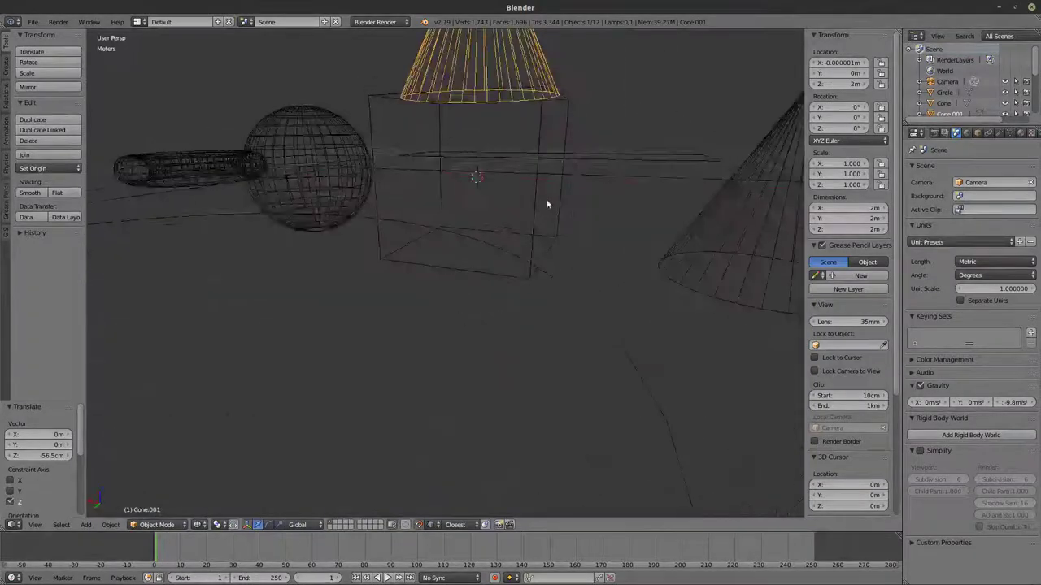
{"action": "key", "text": "KP_1"}
{"action": "scroll", "coordinate": [546, 204], "scroll_direction": "up", "scroll_amount": 3}
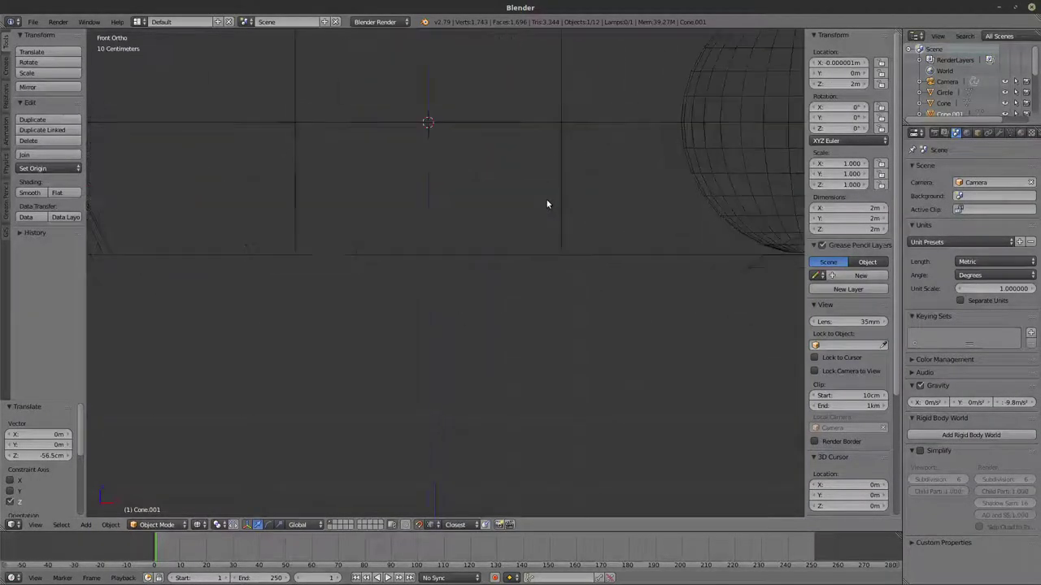
{"action": "middle_click_drag", "start_coordinate": [555, 93], "coordinate": [583, 337], "text": "shift"}
{"action": "scroll", "coordinate": [520, 179], "scroll_direction": "up", "scroll_amount": 4}
{"action": "middle_click_drag", "start_coordinate": [678, 214], "coordinate": [437, 225], "text": "shift"}
{"action": "scroll", "coordinate": [488, 199], "scroll_direction": "up", "scroll_amount": 6}
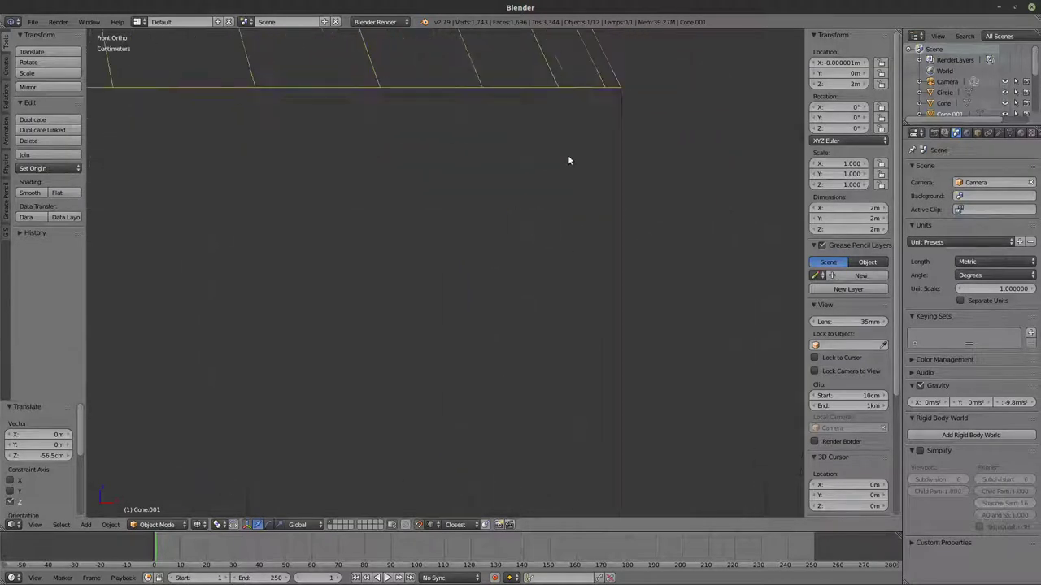
{"action": "middle_click_drag", "start_coordinate": [567, 145], "coordinate": [488, 276], "text": "shift"}
{"action": "scroll", "coordinate": [562, 196], "scroll_direction": "up", "scroll_amount": 6}
{"action": "middle_click_drag", "start_coordinate": [572, 190], "coordinate": [414, 241], "text": "shift"}
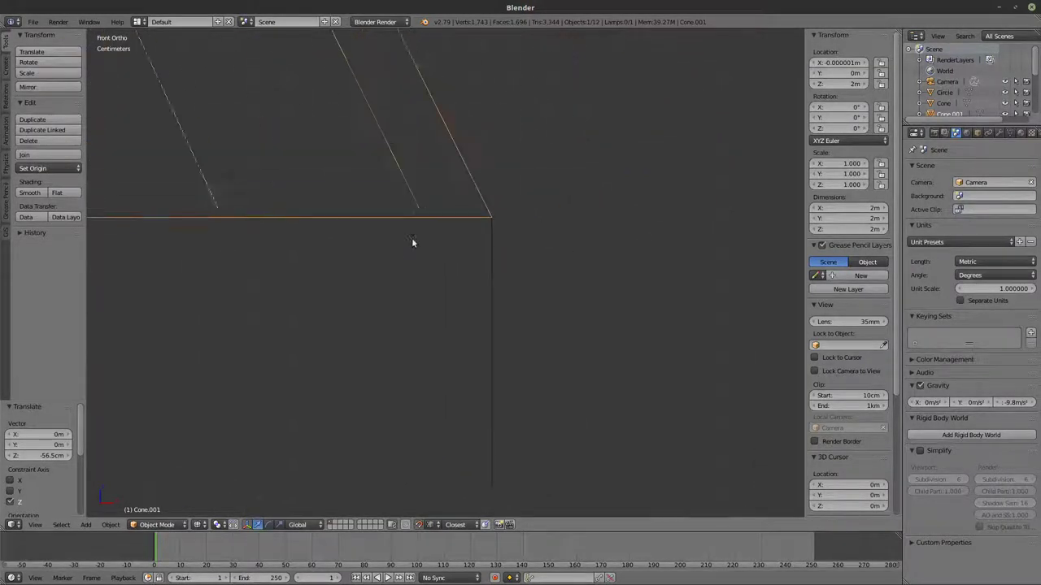
{"action": "scroll", "coordinate": [414, 242], "scroll_direction": "up", "scroll_amount": 3}
{"action": "scroll", "coordinate": [482, 203], "scroll_direction": "down", "scroll_amount": 15}
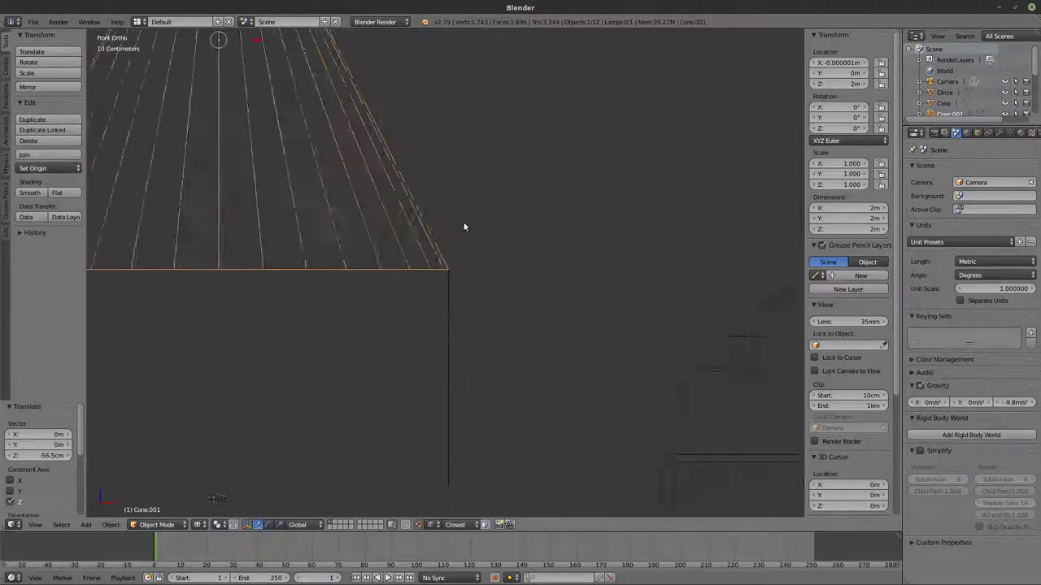
Step: Return to solid shading and a perspective view of the whole scene
{"action": "mouse_move", "coordinate": [463, 221]}
{"action": "middle_mouse_down"}
{"action": "mouse_move", "coordinate": [443, 294]}
{"action": "mouse_move", "coordinate": [336, 301]}
{"action": "mouse_move", "coordinate": [450, 279]}
{"action": "middle_mouse_up"}
{"action": "key", "text": "z"}
{"action": "middle_click_drag", "start_coordinate": [513, 274], "coordinate": [437, 288]}
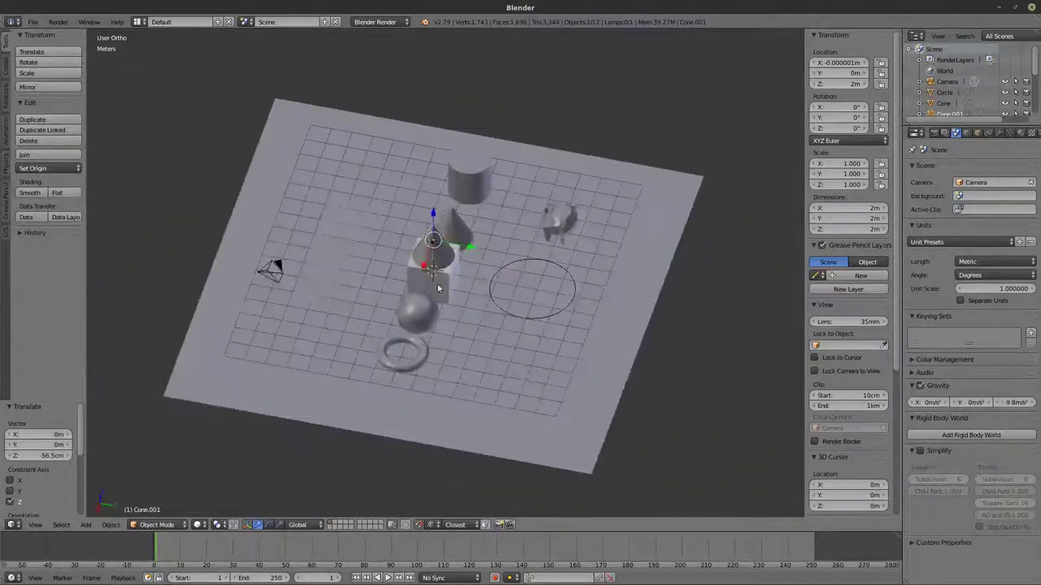
{"action": "middle_click_drag", "start_coordinate": [404, 189], "coordinate": [438, 235]}
{"action": "key", "text": "KP_5"}
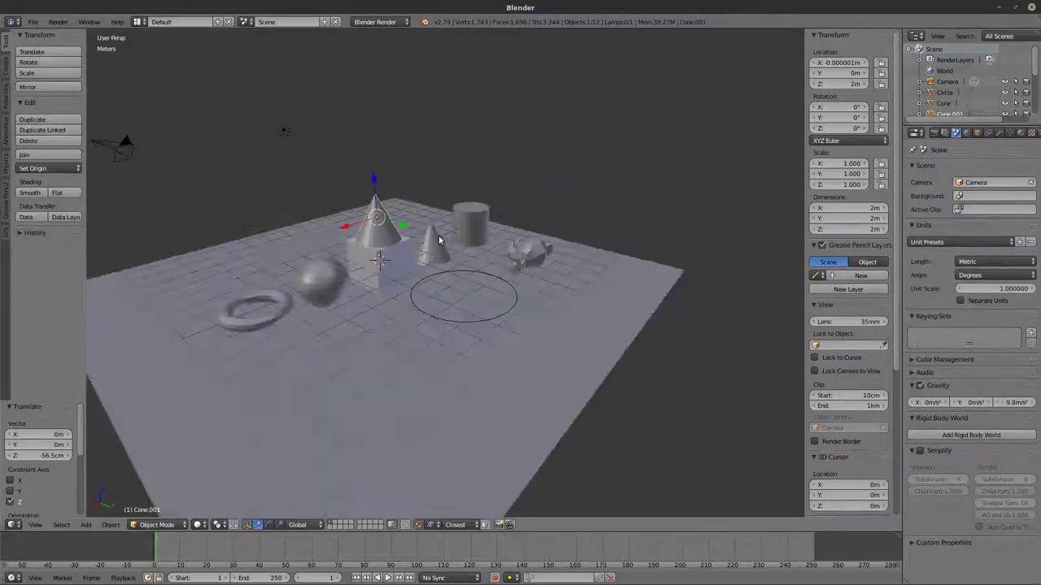
{"action": "middle_click_drag", "start_coordinate": [405, 269], "coordinate": [455, 211]}
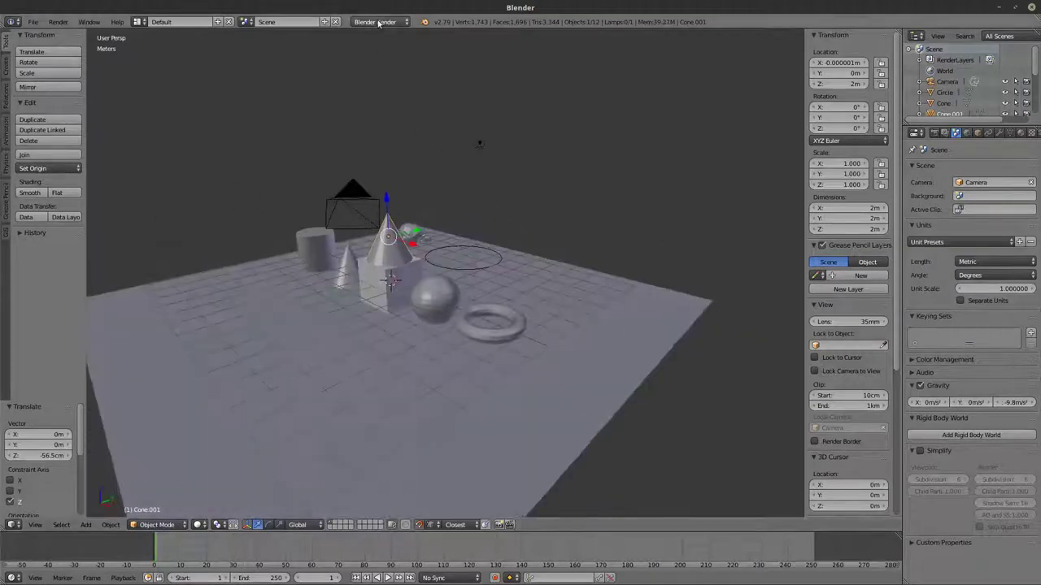
Step: Switch the render engine to Cycles and check the scene briefly in rendered shading
{"action": "left_click", "coordinate": [380, 21]}
{"action": "left_click", "coordinate": [376, 59]}
{"action": "mouse_move", "coordinate": [417, 323]}
{"action": "middle_mouse_down"}
{"action": "mouse_move", "coordinate": [458, 332]}
{"action": "mouse_move", "coordinate": [453, 344]}
{"action": "mouse_move", "coordinate": [473, 313]}
{"action": "mouse_move", "coordinate": [453, 298]}
{"action": "middle_mouse_up"}
{"action": "key", "text": "shift+z"}
{"action": "scroll", "coordinate": [445, 329], "scroll_direction": "up", "scroll_amount": 1}
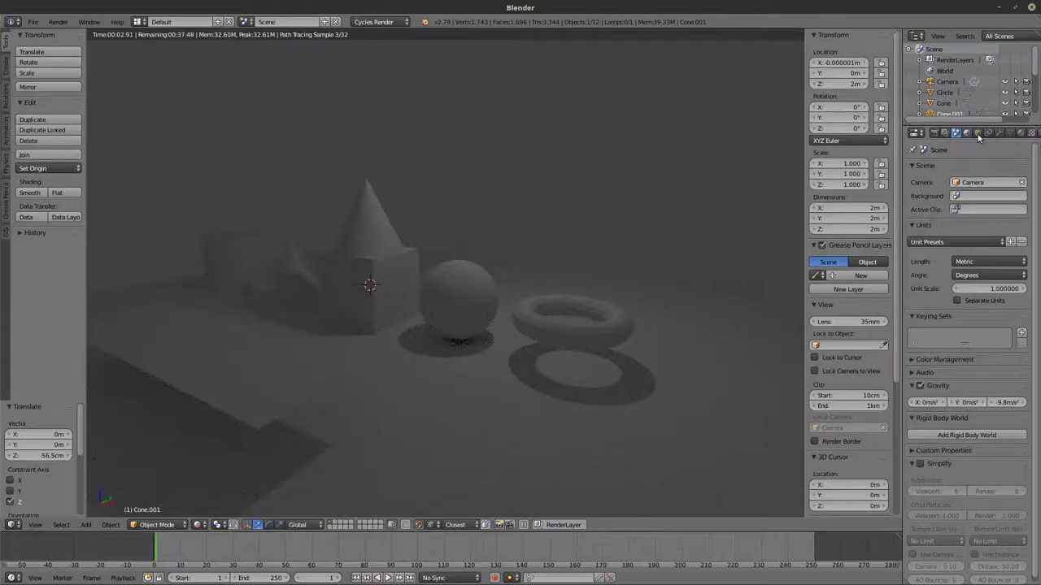
{"action": "key", "text": "shift+z"}
{"action": "scroll", "coordinate": [643, 250], "scroll_direction": "down", "scroll_amount": 3}
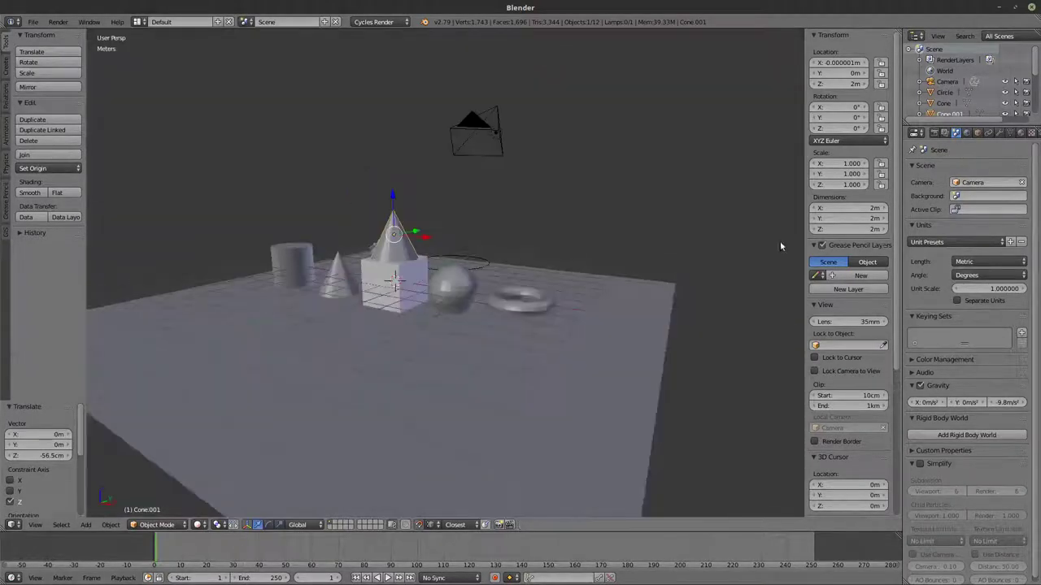
Step: Enable nodes for the world surface and use a Sky Texture as its background color in rendered shading
{"action": "left_click", "coordinate": [967, 133]}
{"action": "key", "text": "shift+z"}
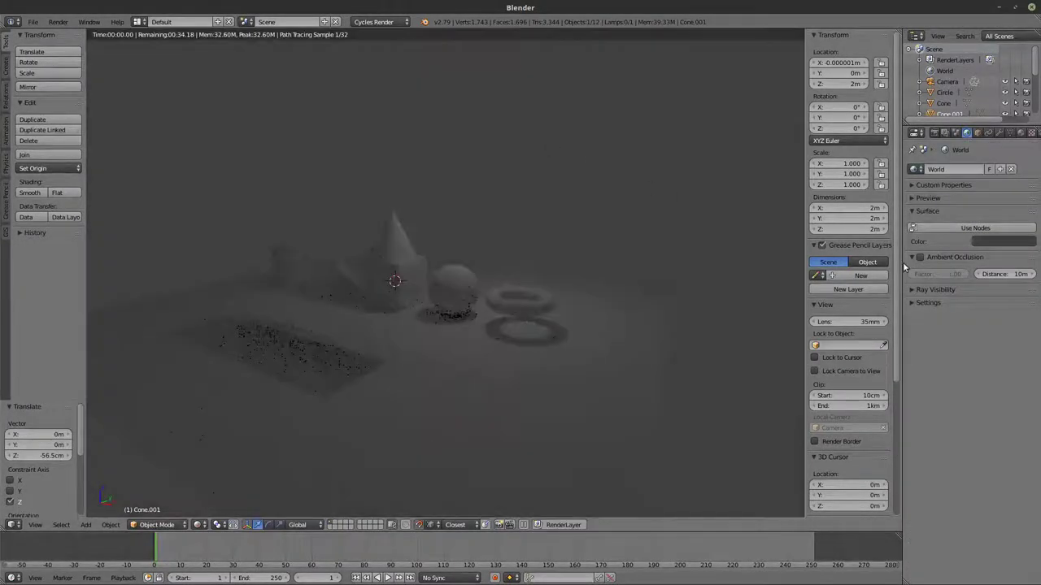
{"action": "left_click", "coordinate": [987, 228]}
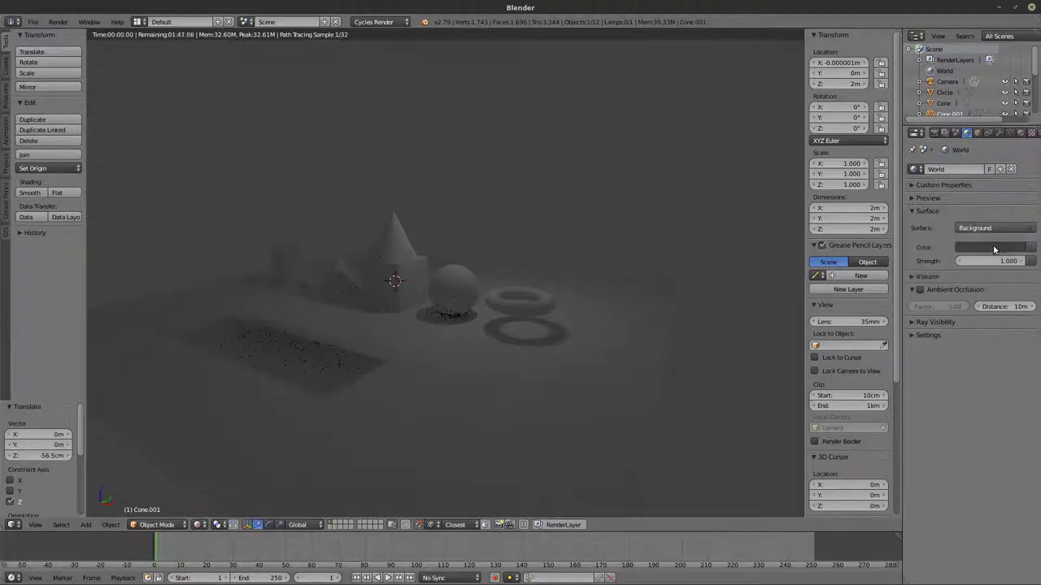
{"action": "left_click", "coordinate": [1034, 247]}
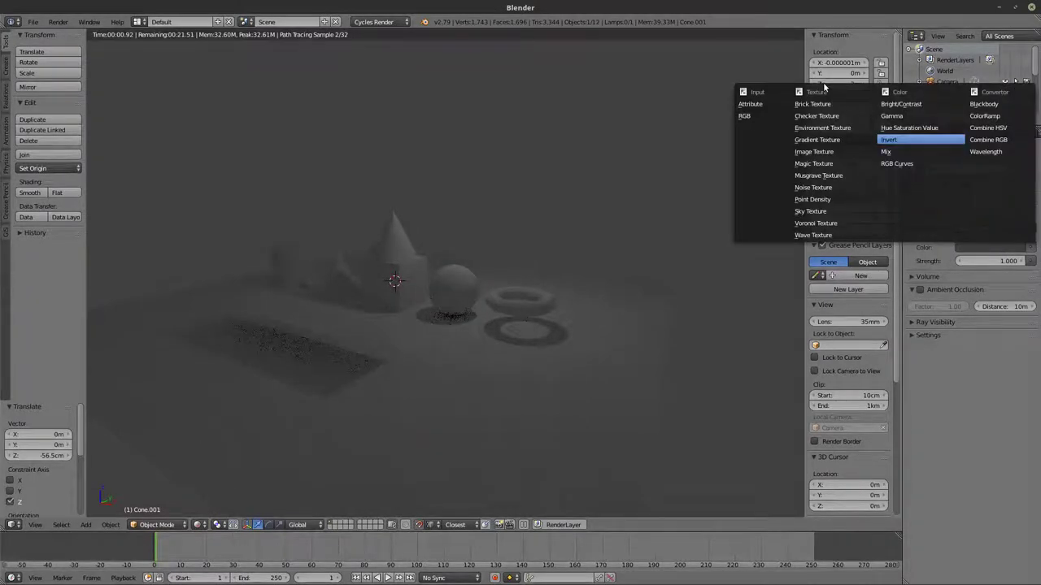
{"action": "left_click", "coordinate": [813, 211]}
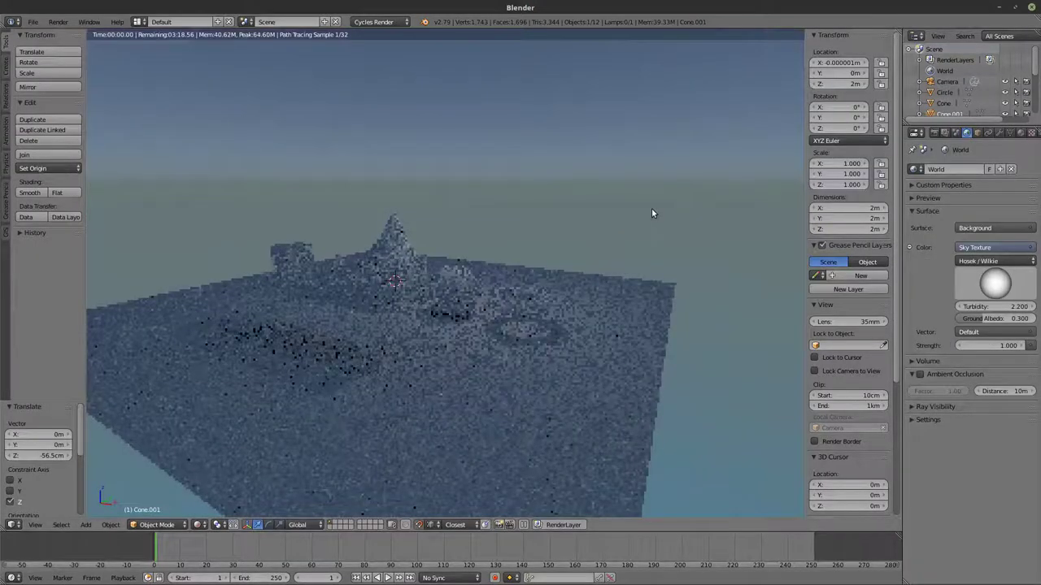
Step: Set the world background strength to 2 and return to solid shading
{"action": "left_click", "coordinate": [1002, 345]}
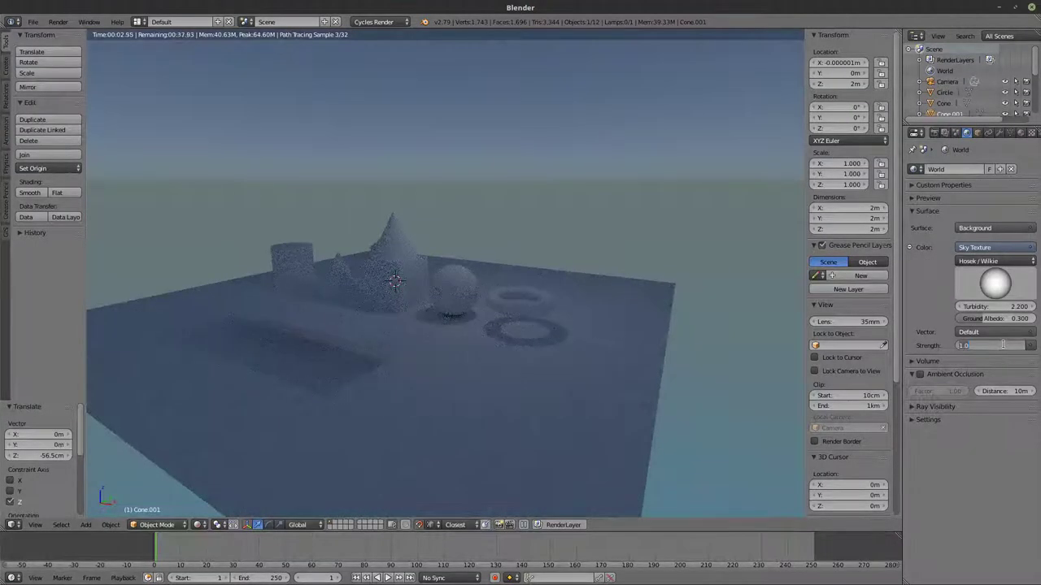
{"action": "type", "text": "2"}
{"action": "key", "text": "Return"}
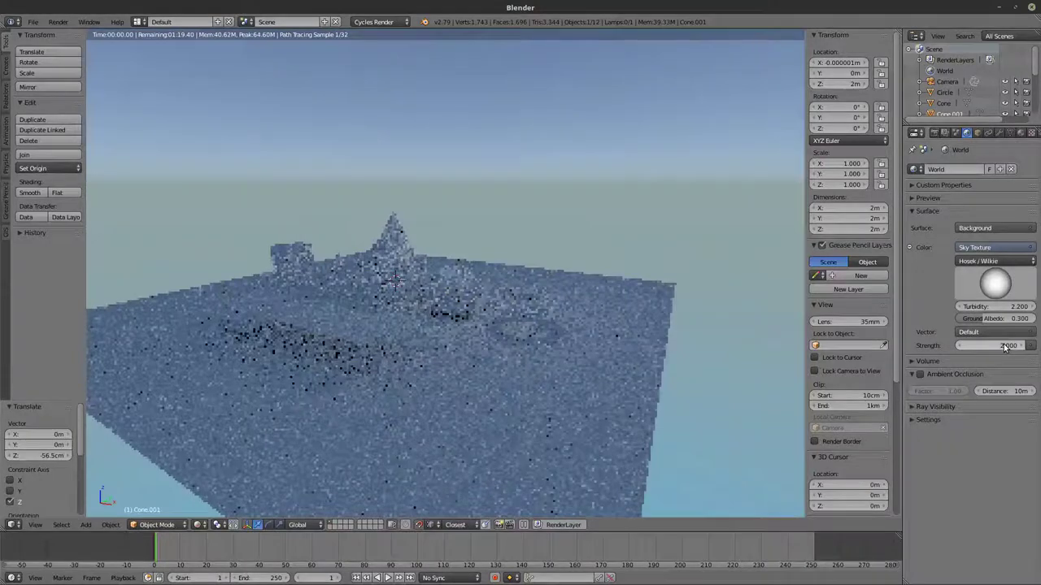
{"action": "key", "text": "shift+z"}
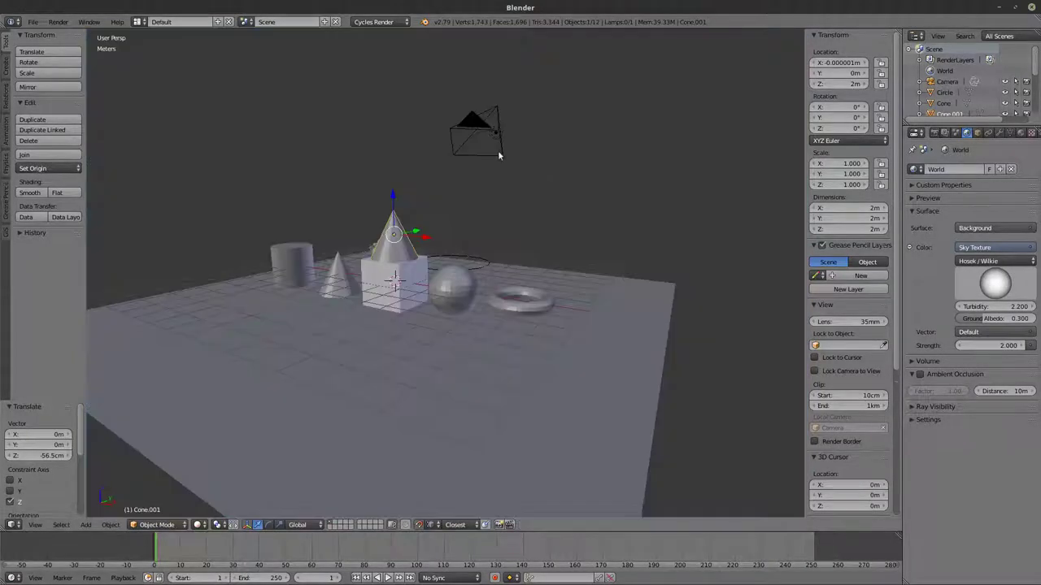
Step: Select the lamp and change its type to Sun while in rendered shading
{"action": "right_click", "coordinate": [498, 154]}
{"action": "right_click", "coordinate": [496, 160]}
{"action": "key", "text": "shift+z"}
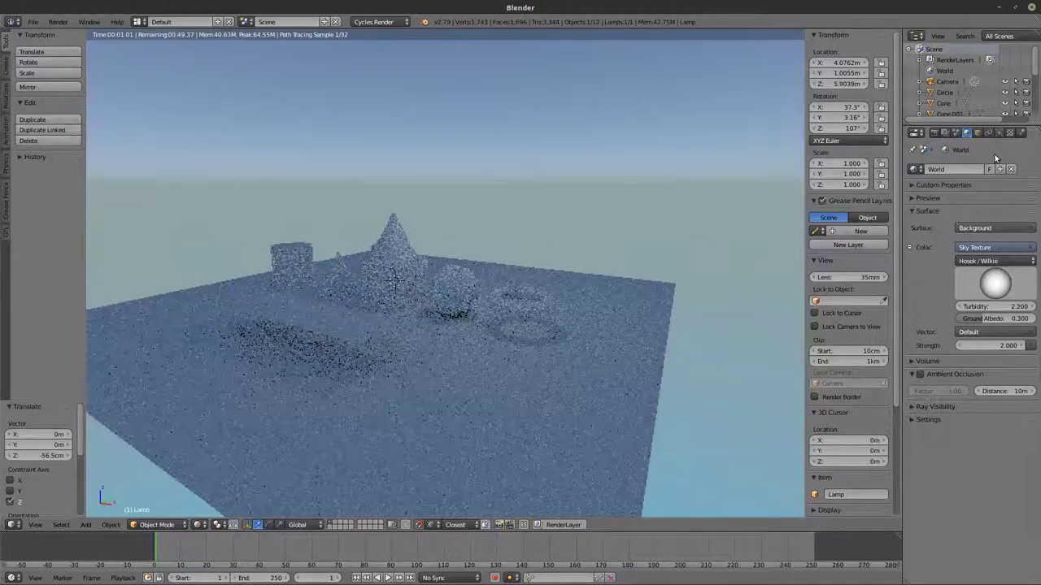
{"action": "left_click", "coordinate": [999, 133]}
{"action": "left_click", "coordinate": [948, 229]}
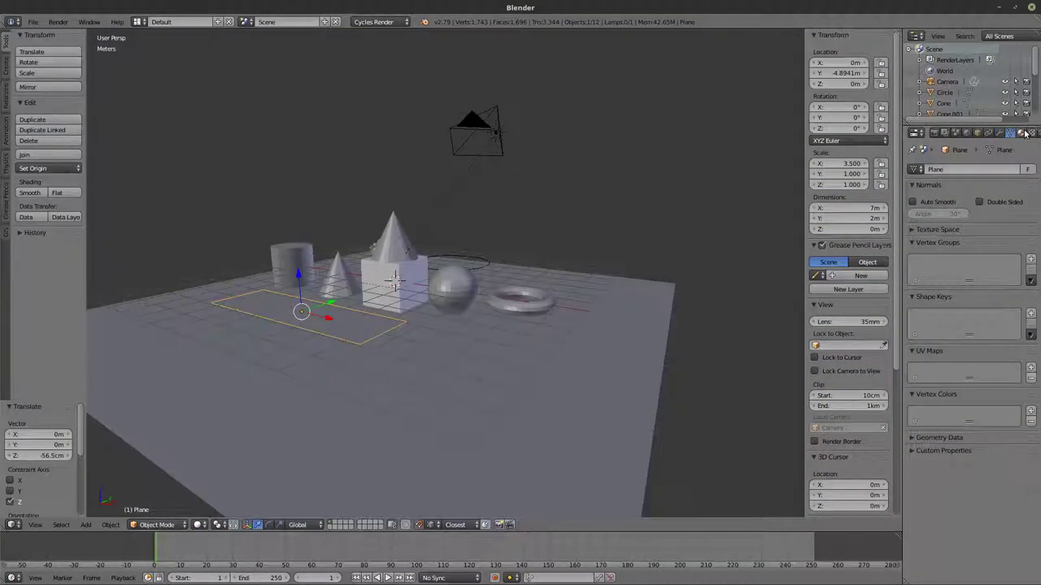
Step: Give the small rectangular plane a new diffuse material in bright green and preview it in rendered shading
{"action": "left_click", "coordinate": [1021, 133]}
{"action": "key", "text": "shift+z"}
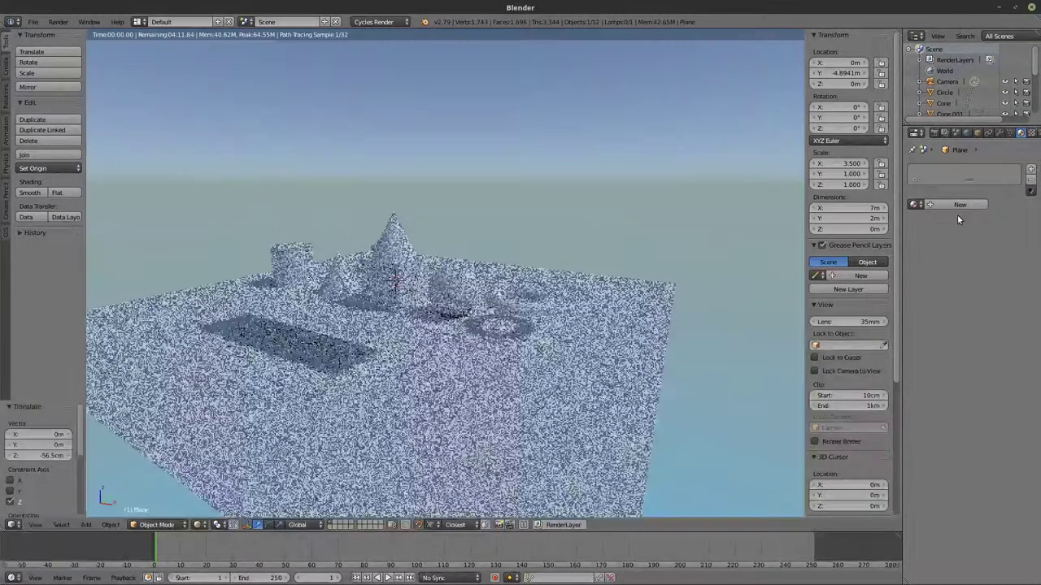
{"action": "left_click", "coordinate": [958, 205]}
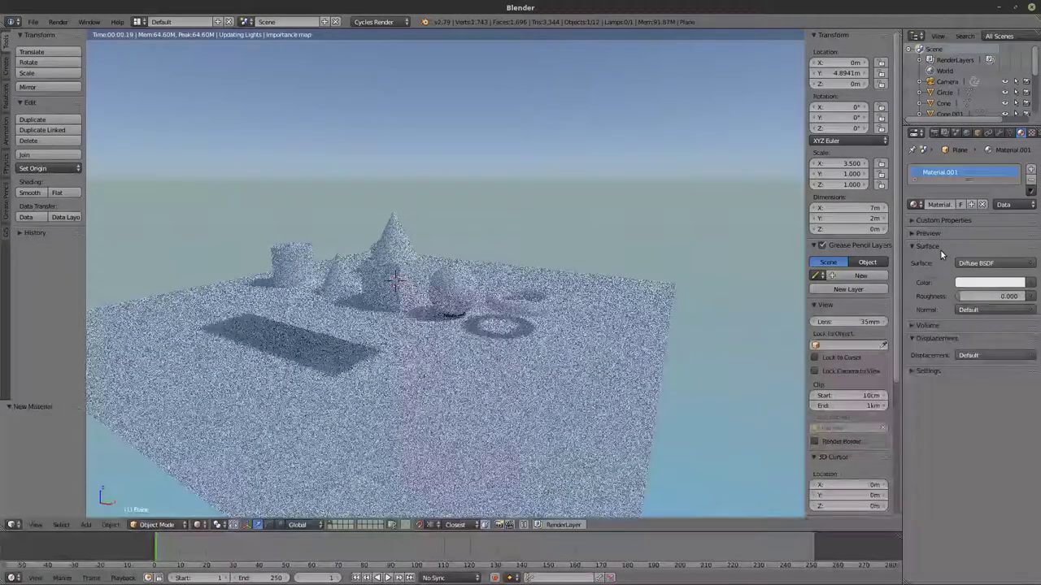
{"action": "left_click", "coordinate": [990, 282]}
{"action": "left_click", "coordinate": [964, 163]}
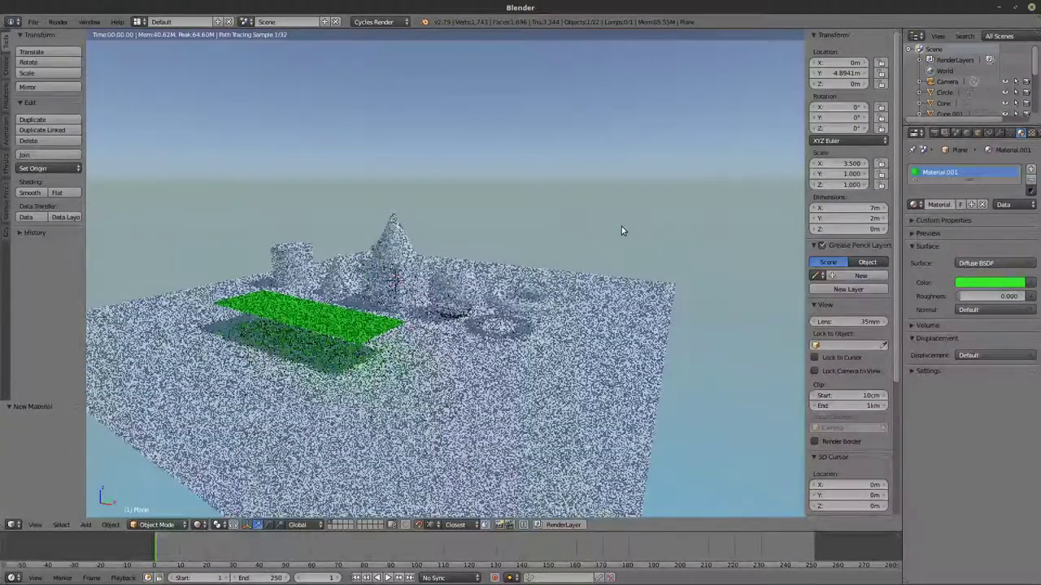
Step: Give the cone on top of the cube a new diffuse material in magenta
{"action": "right_click", "coordinate": [392, 245]}
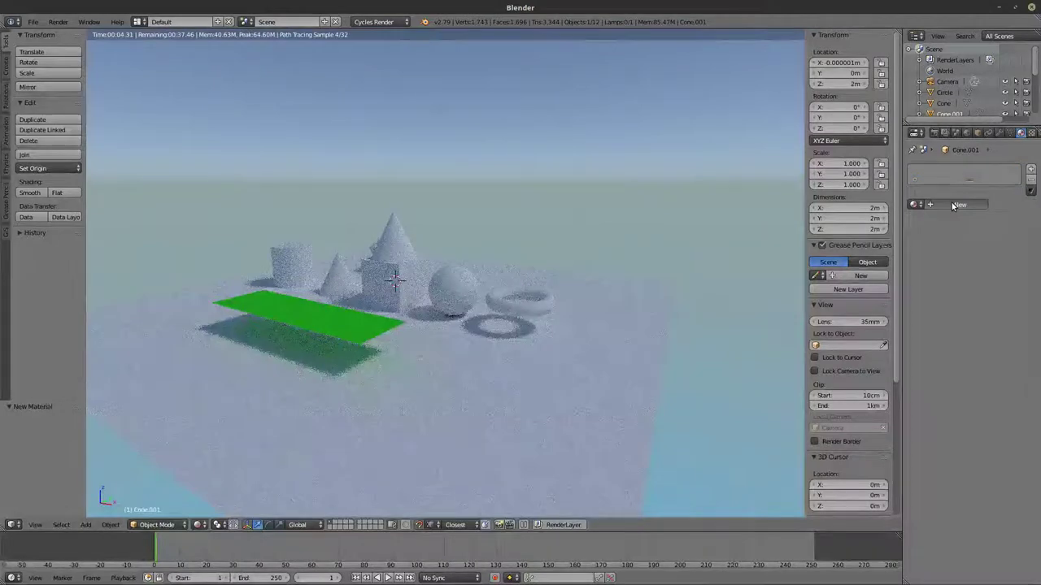
{"action": "left_click", "coordinate": [953, 205]}
{"action": "left_click", "coordinate": [980, 282]}
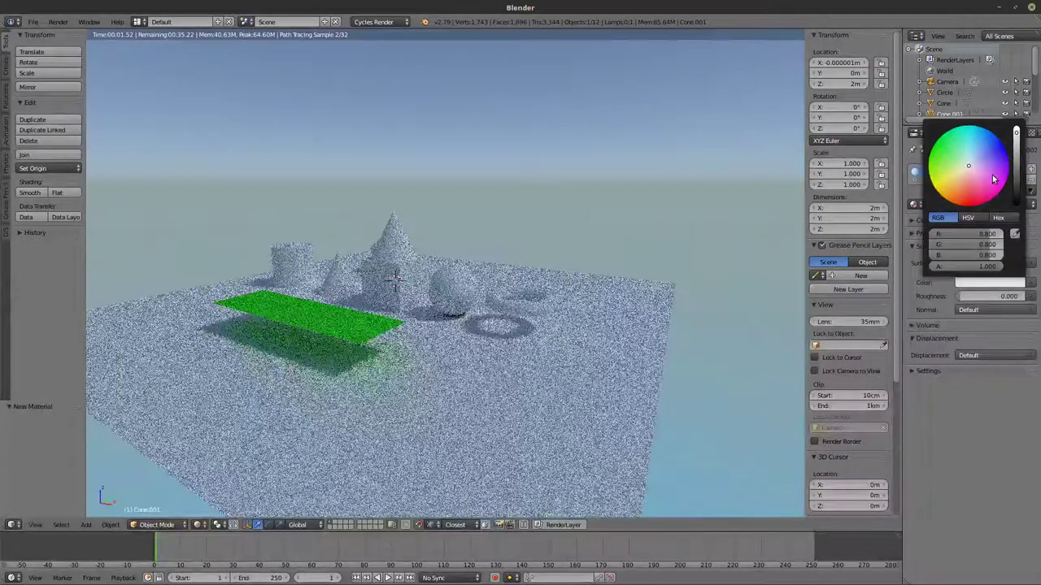
{"action": "left_click", "coordinate": [992, 179]}
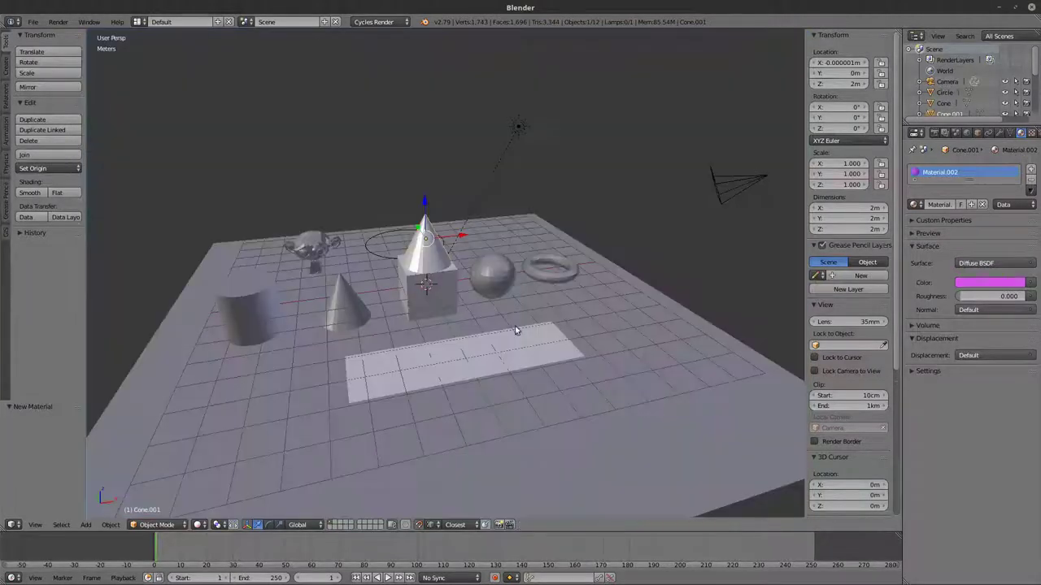
Step: Select the monkey head, cylinder, both cones, cube, sphere and torus together
{"action": "mouse_move", "coordinate": [514, 325]}
{"action": "middle_mouse_down"}
{"action": "mouse_move", "coordinate": [504, 313]}
{"action": "mouse_move", "coordinate": [578, 322]}
{"action": "mouse_move", "coordinate": [509, 325]}
{"action": "mouse_move", "coordinate": [468, 304]}
{"action": "middle_mouse_up"}
{"action": "middle_click_drag", "start_coordinate": [478, 316], "coordinate": [267, 247]}
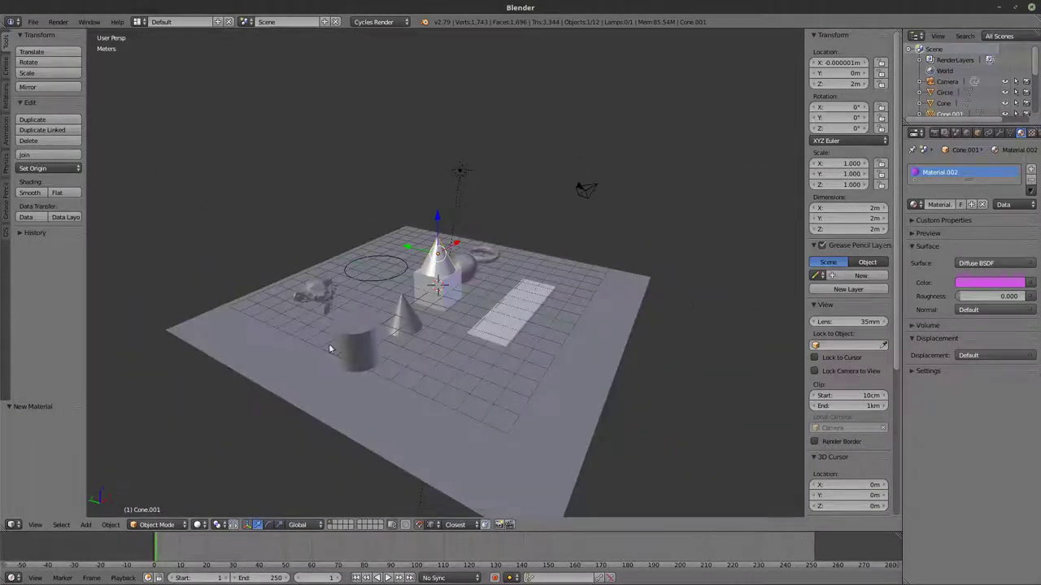
{"action": "right_click", "coordinate": [323, 290]}
{"action": "right_click", "coordinate": [363, 349]}
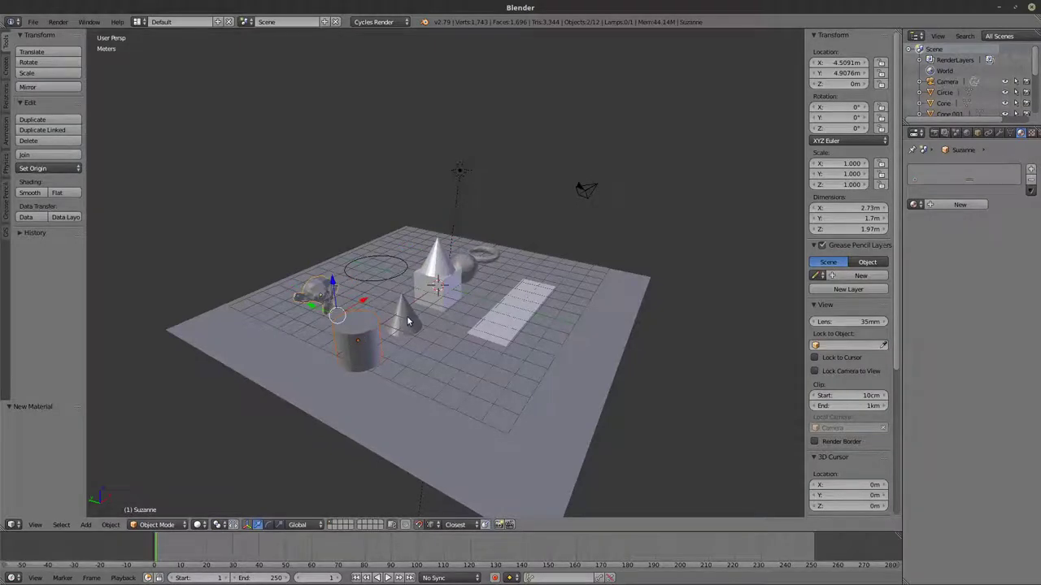
{"action": "right_click", "coordinate": [407, 318], "text": "shift"}
{"action": "right_click", "coordinate": [447, 301], "text": "shift"}
{"action": "right_click", "coordinate": [442, 271], "text": "shift"}
{"action": "right_click", "coordinate": [471, 270], "text": "shift"}
{"action": "right_click", "coordinate": [486, 260], "text": "shift"}
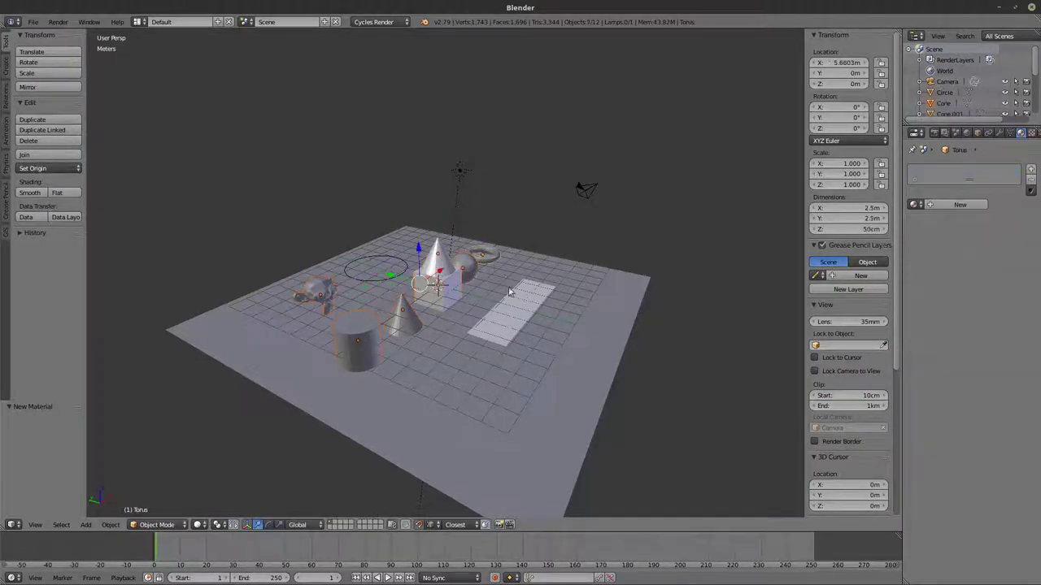
Step: Add the small rectangular plane, the large ground plane and the circle to the selection
{"action": "right_click", "coordinate": [512, 317], "text": "shift"}
{"action": "right_click", "coordinate": [581, 389], "text": "shift"}
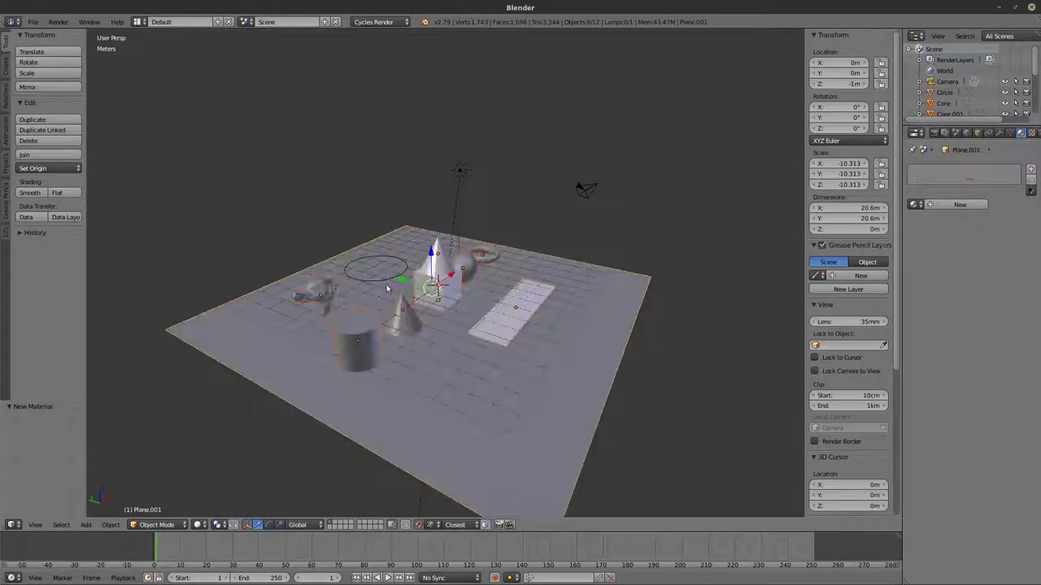
{"action": "key", "text": "z"}
{"action": "right_click", "coordinate": [384, 280], "text": "shift"}
{"action": "key", "text": "z"}
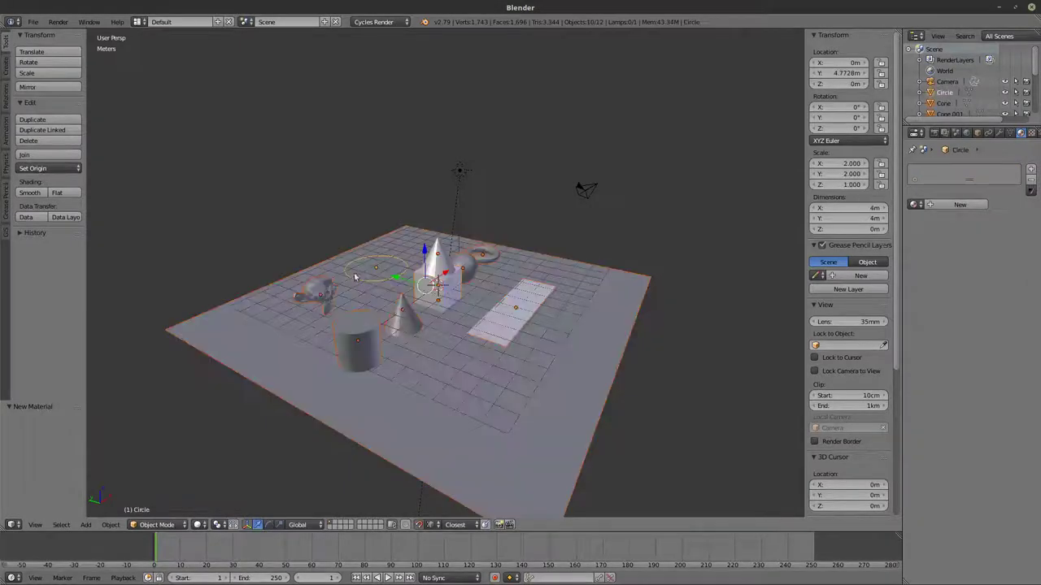
Step: Start a Wavefront OBJ export with Z Up, Y Forward and Selection Only enabled
{"action": "left_click", "coordinate": [34, 21]}
{"action": "mouse_move", "coordinate": [91, 239]}
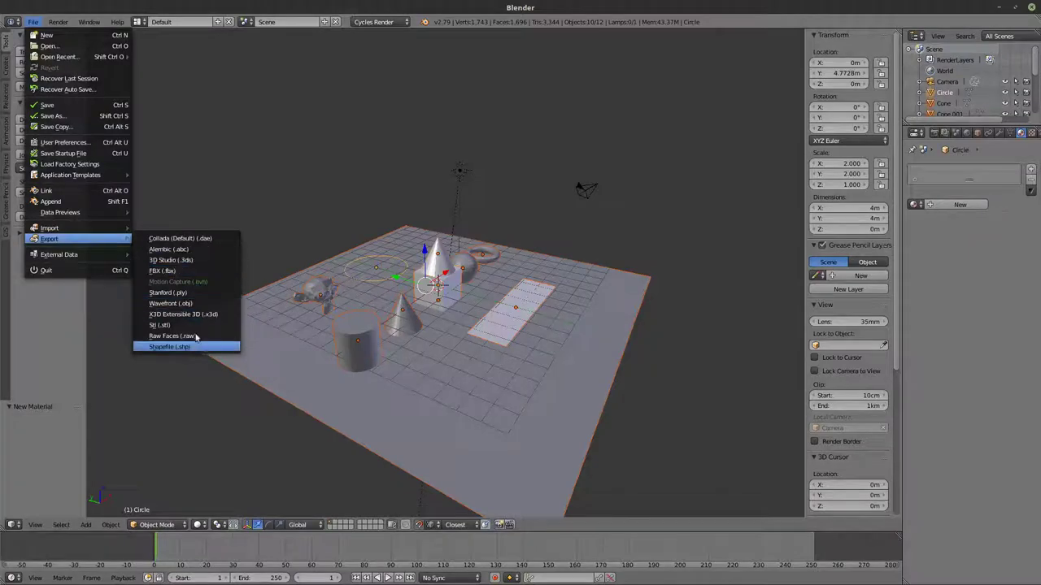
{"action": "left_click", "coordinate": [184, 307]}
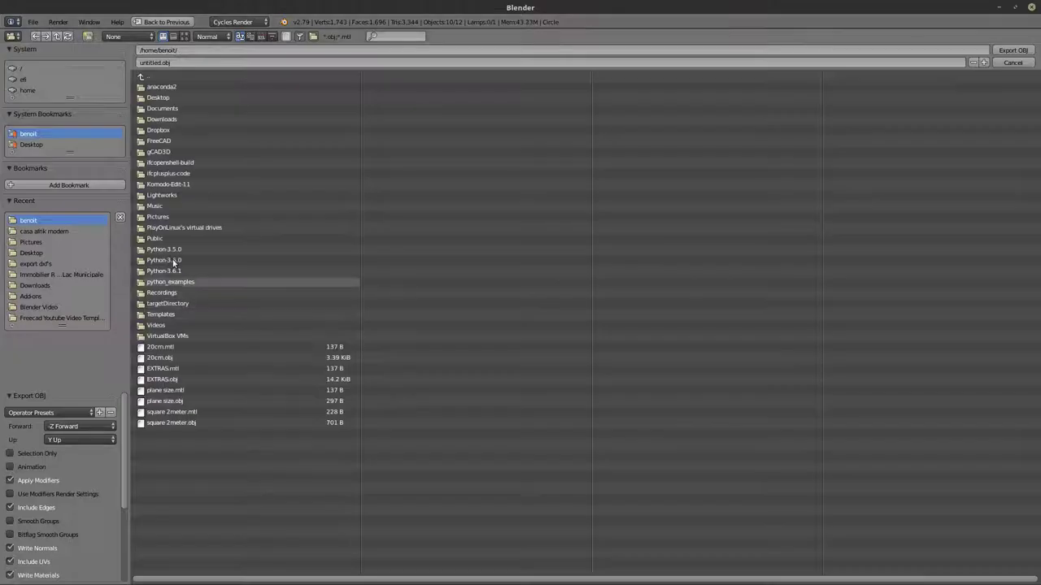
{"action": "left_click", "coordinate": [58, 440]}
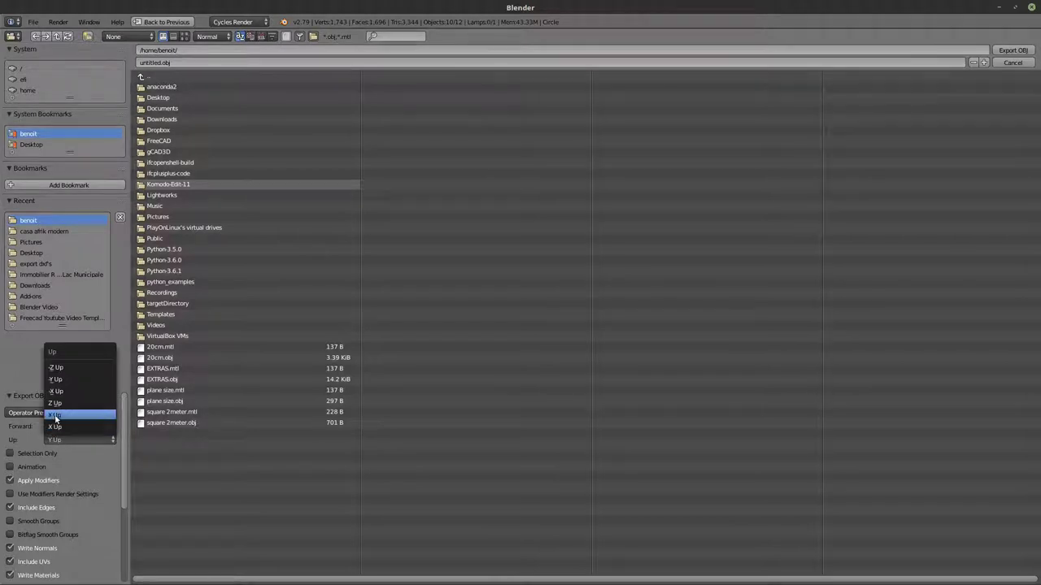
{"action": "left_click", "coordinate": [54, 404]}
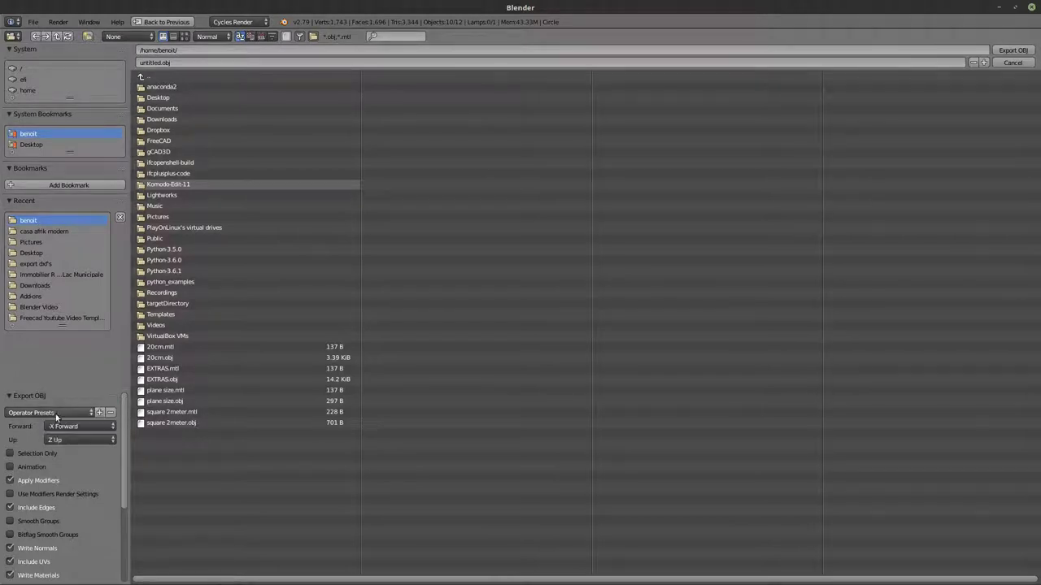
{"action": "left_click", "coordinate": [53, 427]}
{"action": "left_click", "coordinate": [54, 404]}
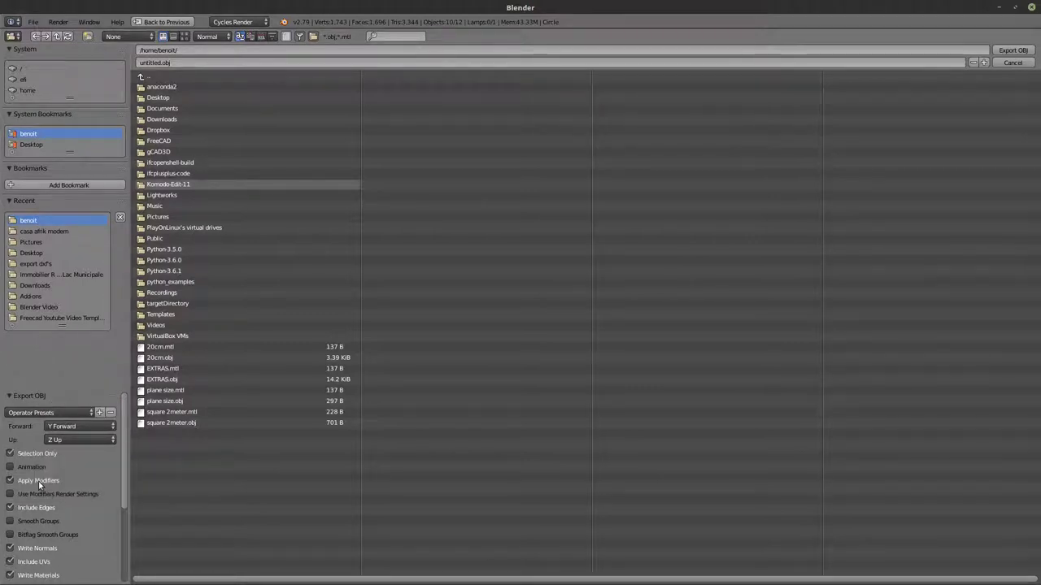
Step: Set the OBJ export scale to 1000
{"action": "scroll", "coordinate": [38, 481], "scroll_direction": "down", "scroll_amount": 3}
{"action": "scroll", "coordinate": [38, 481], "scroll_direction": "down", "scroll_amount": 1}
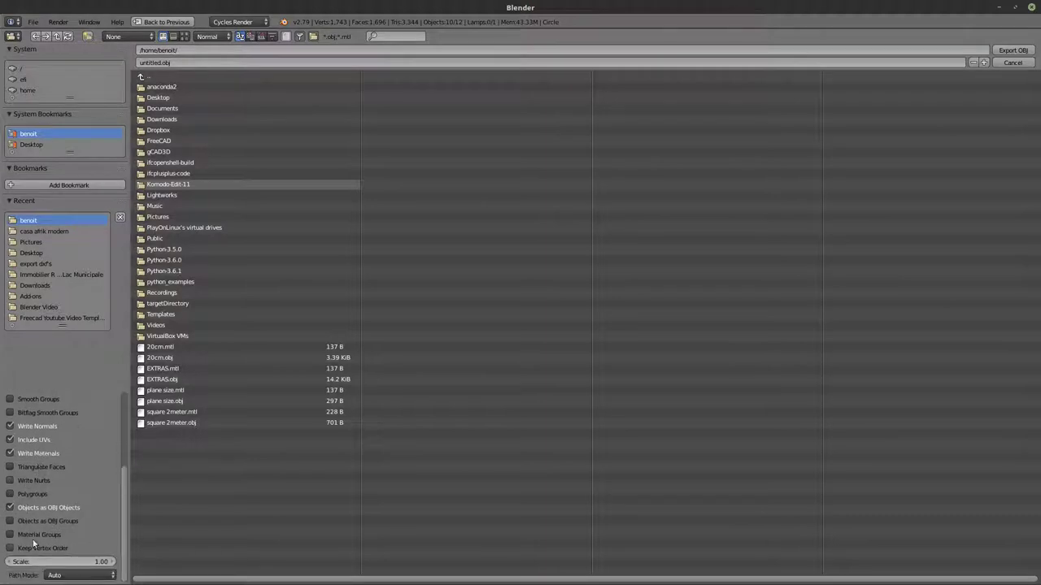
{"action": "left_click", "coordinate": [25, 562]}
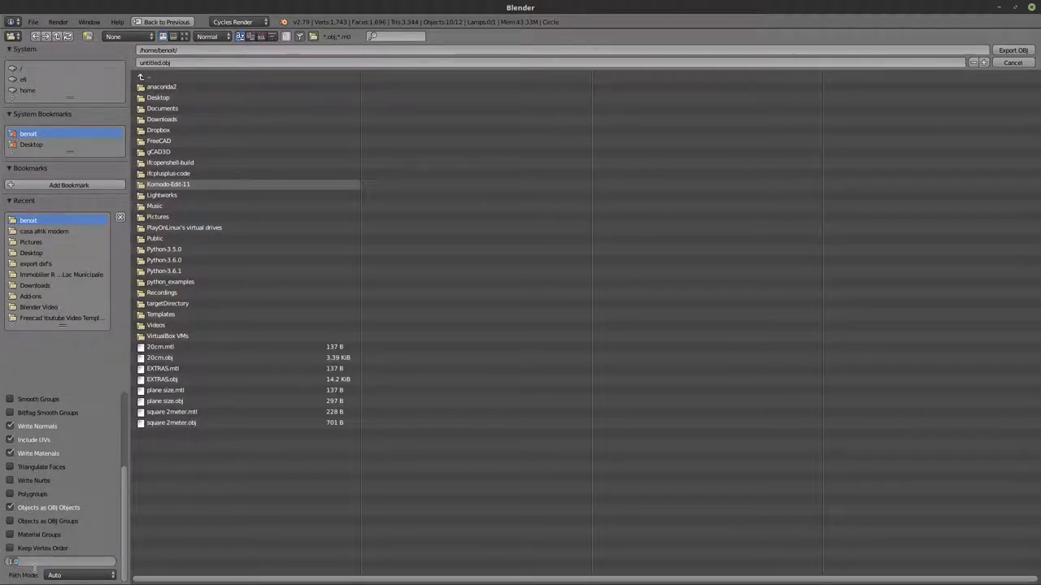
{"action": "key", "text": "Return"}
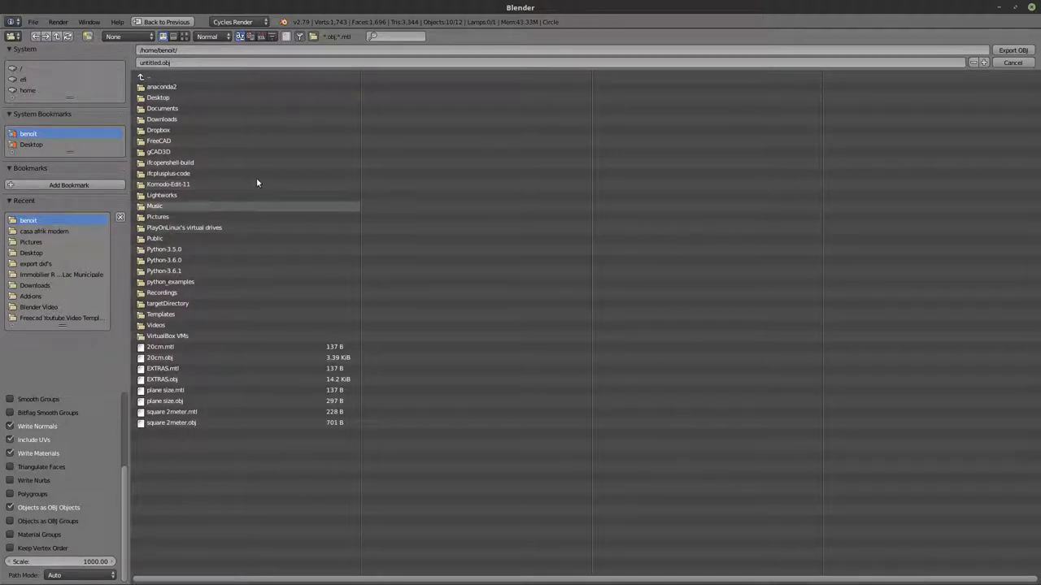
Step: Name the export file OBJECTS.obj and export it to the home folder
{"action": "left_click", "coordinate": [158, 63]}
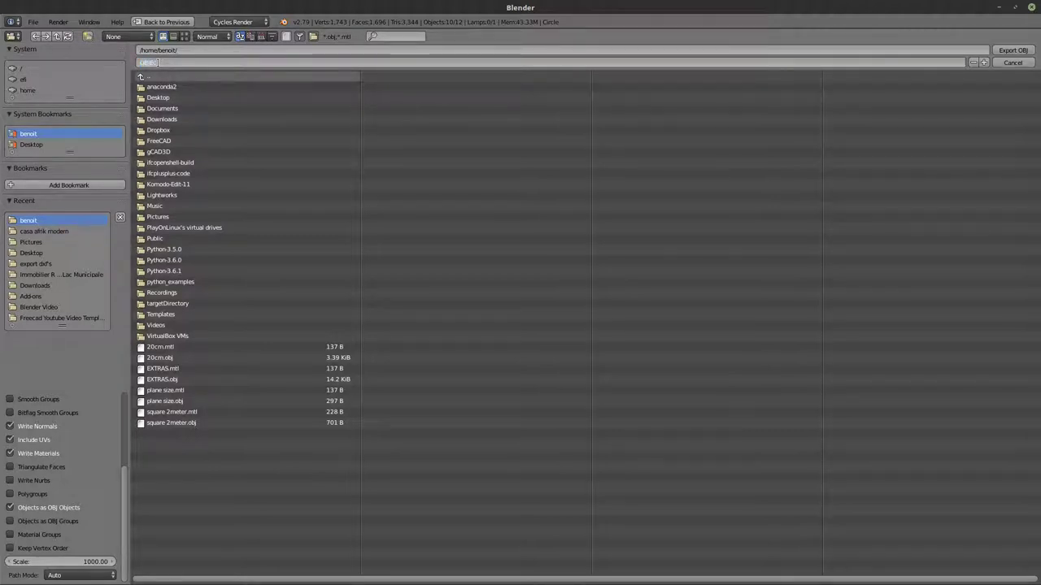
{"action": "key", "text": "Return"}
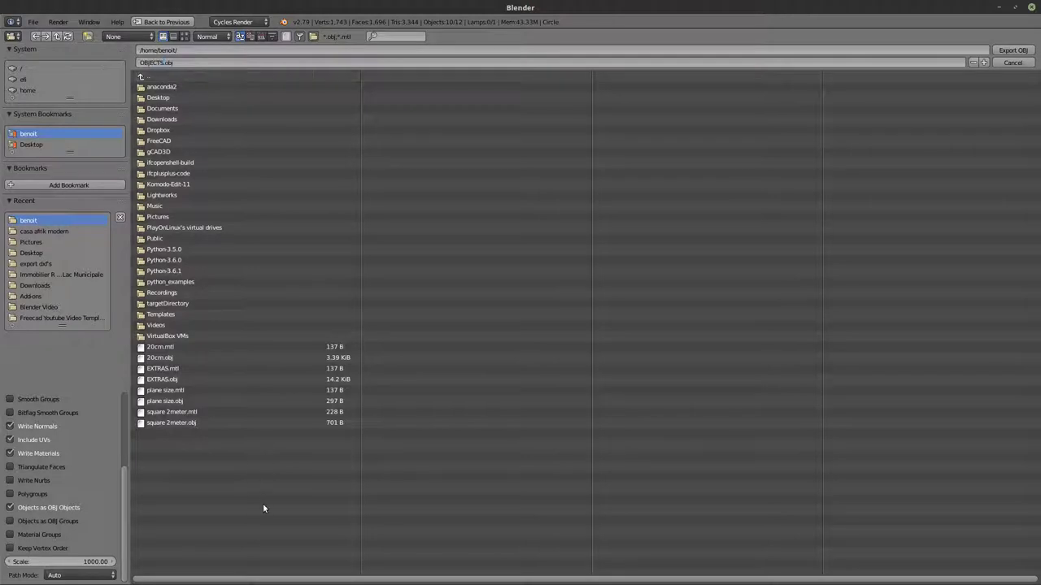
{"action": "left_click", "coordinate": [1026, 51]}
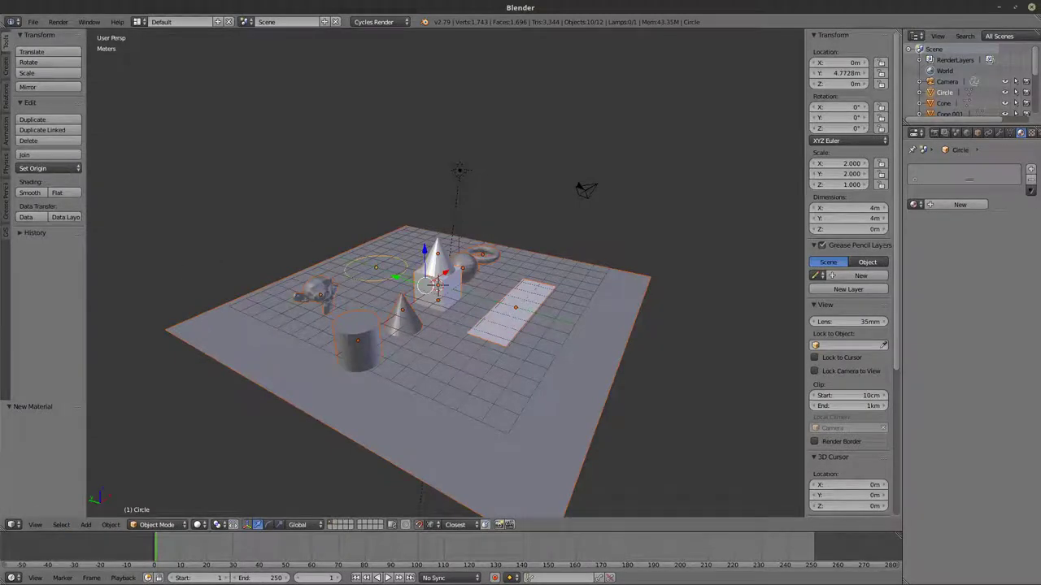
Step: Switch to FreeCAD and create a new empty document, keeping the Arch workbench
{"action": "key", "text": "alt+Tab"}
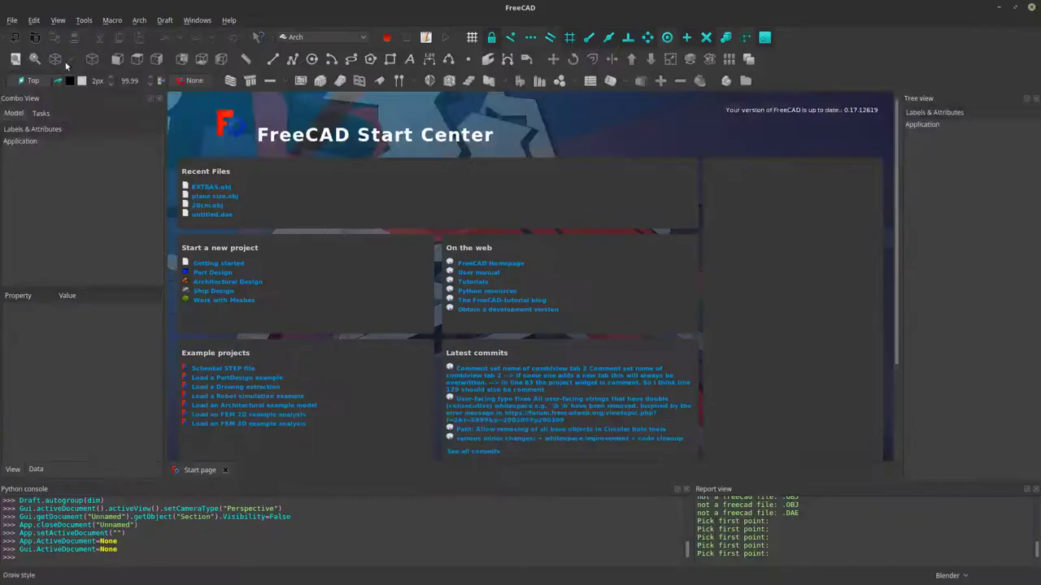
{"action": "left_click", "coordinate": [15, 37]}
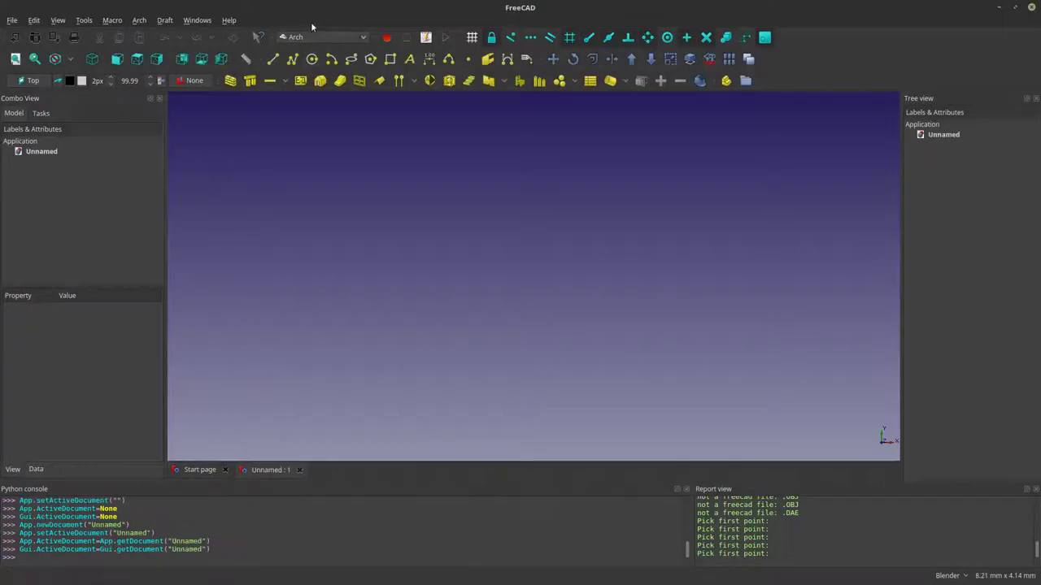
{"action": "left_click", "coordinate": [308, 37]}
{"action": "left_click", "coordinate": [317, 4]}
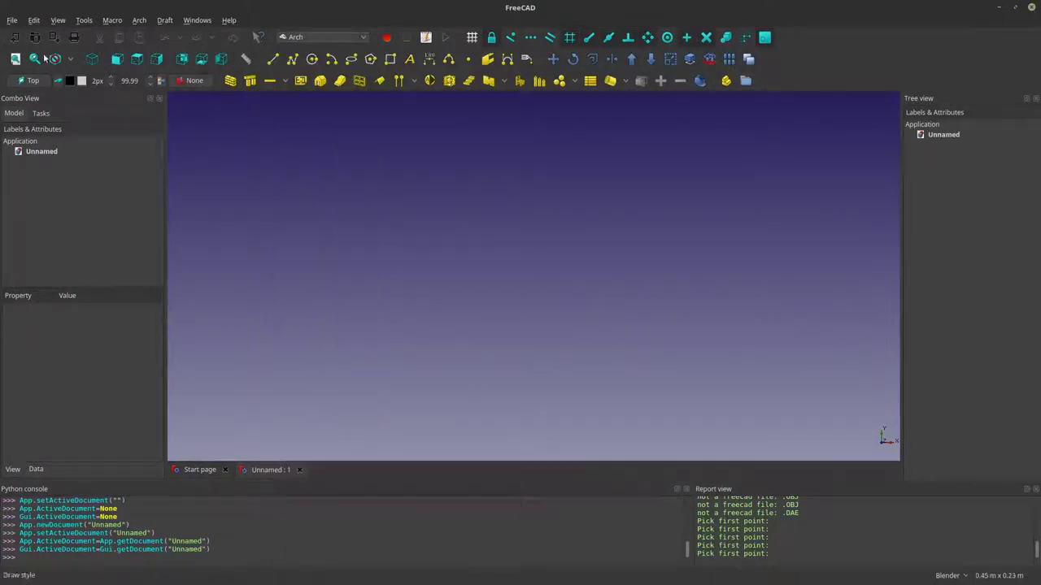
Step: Import OBJECTS.obj from the home folder into the document as an Alias Mesh
{"action": "left_click", "coordinate": [12, 19]}
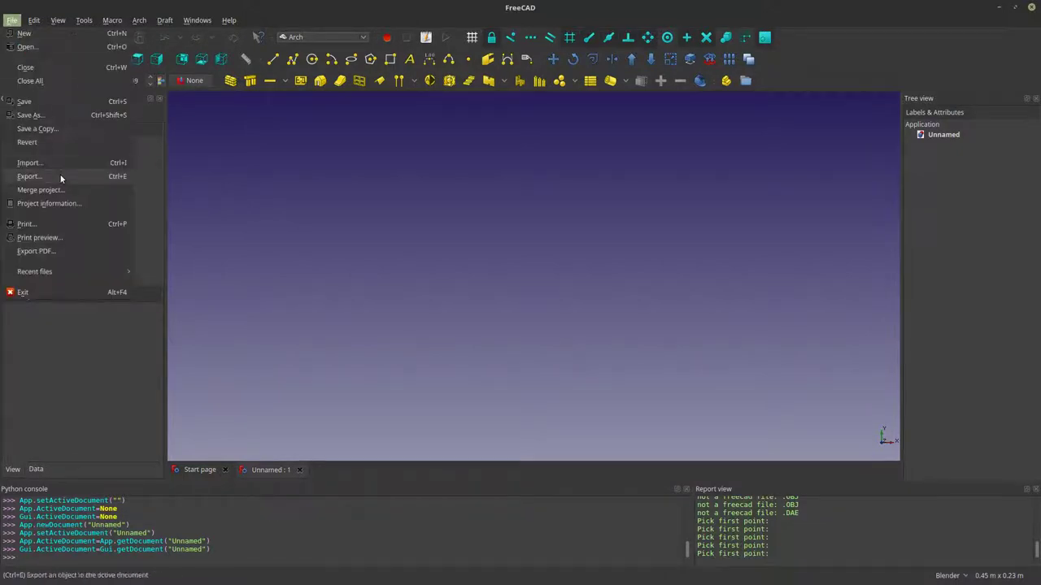
{"action": "left_click", "coordinate": [60, 163]}
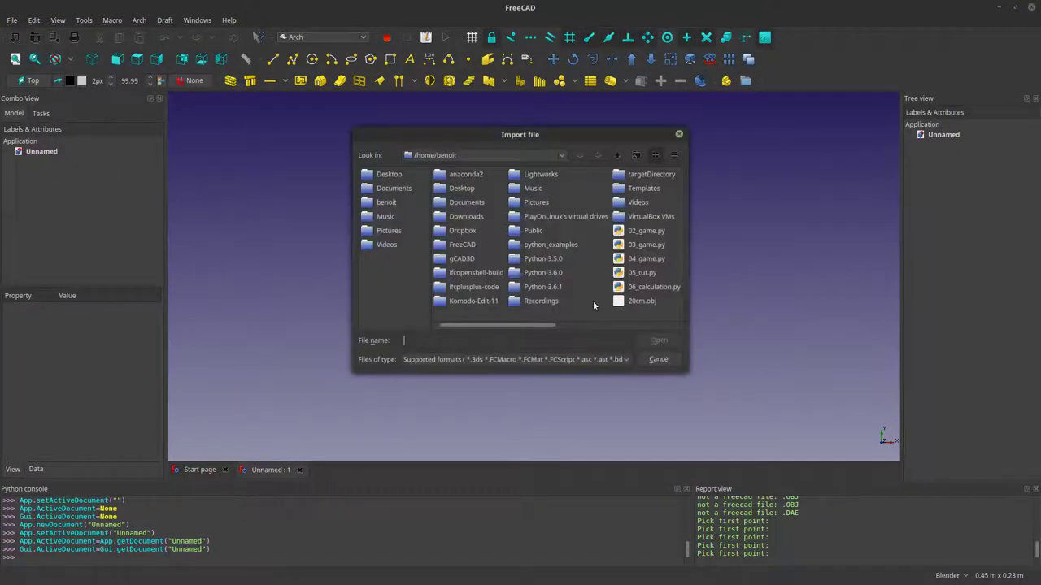
{"action": "left_click", "coordinate": [575, 324]}
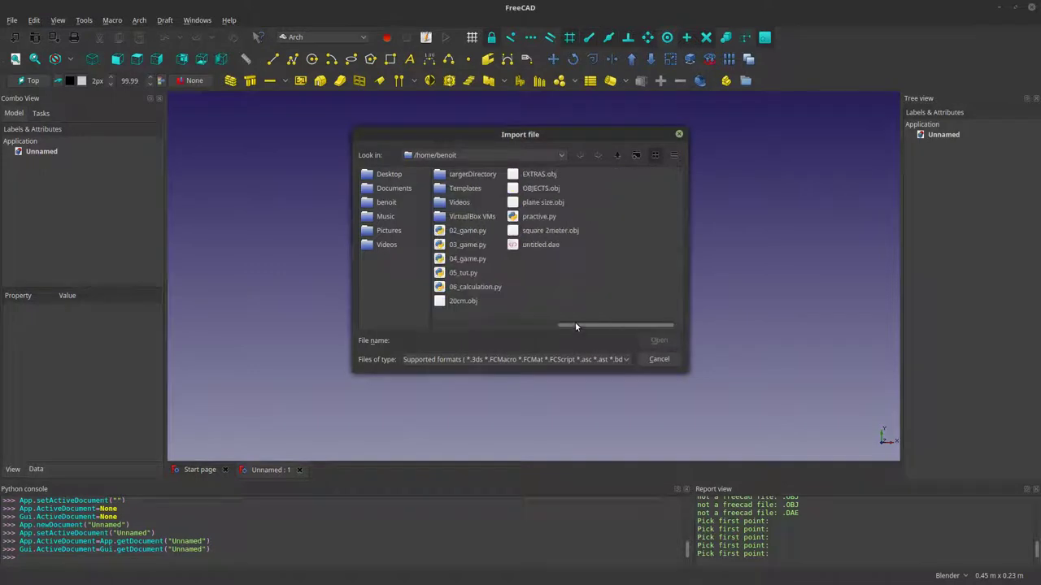
{"action": "left_click", "coordinate": [539, 190]}
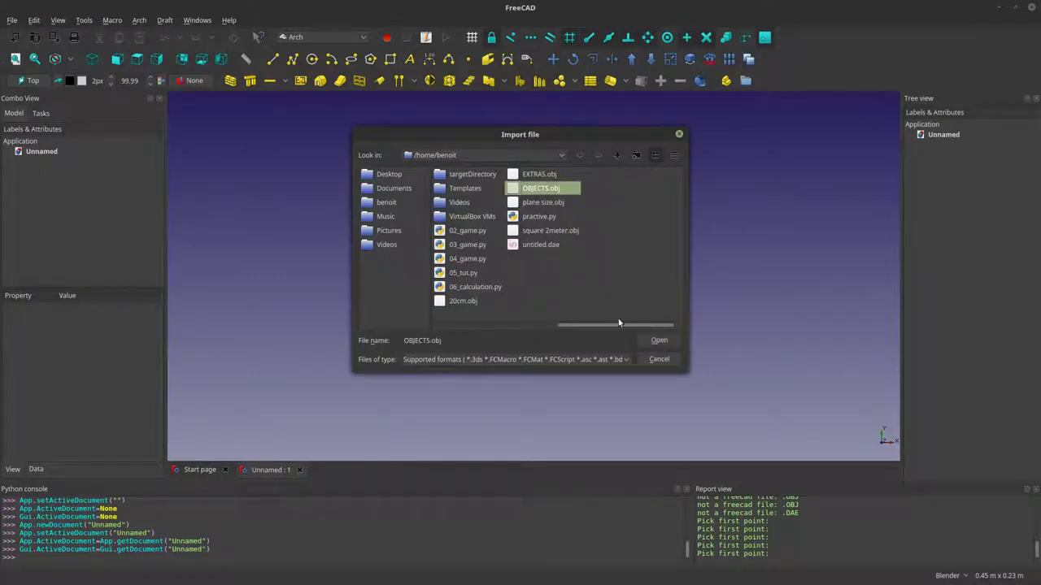
{"action": "left_click", "coordinate": [655, 341]}
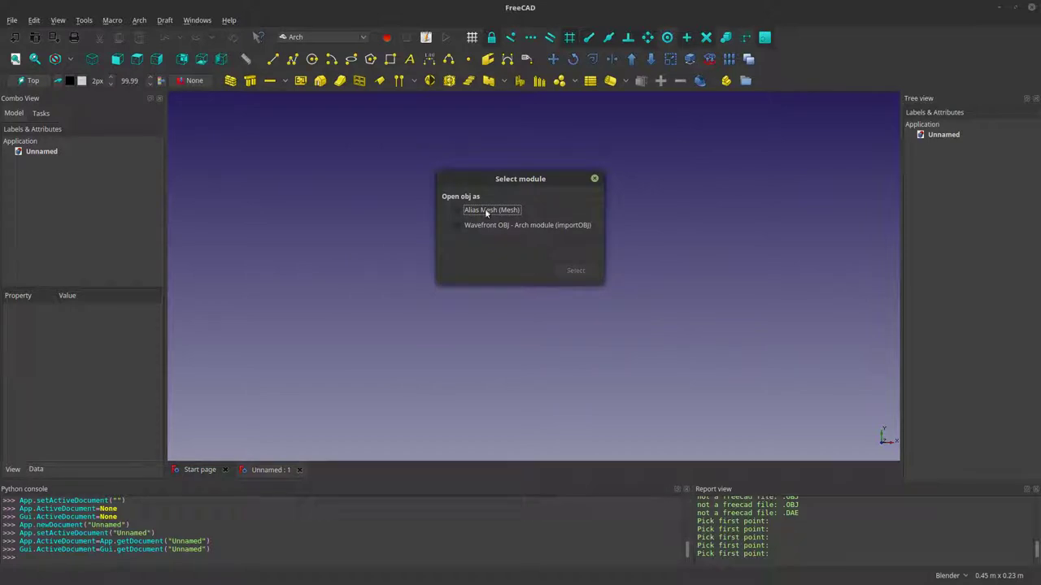
{"action": "left_click", "coordinate": [575, 270]}
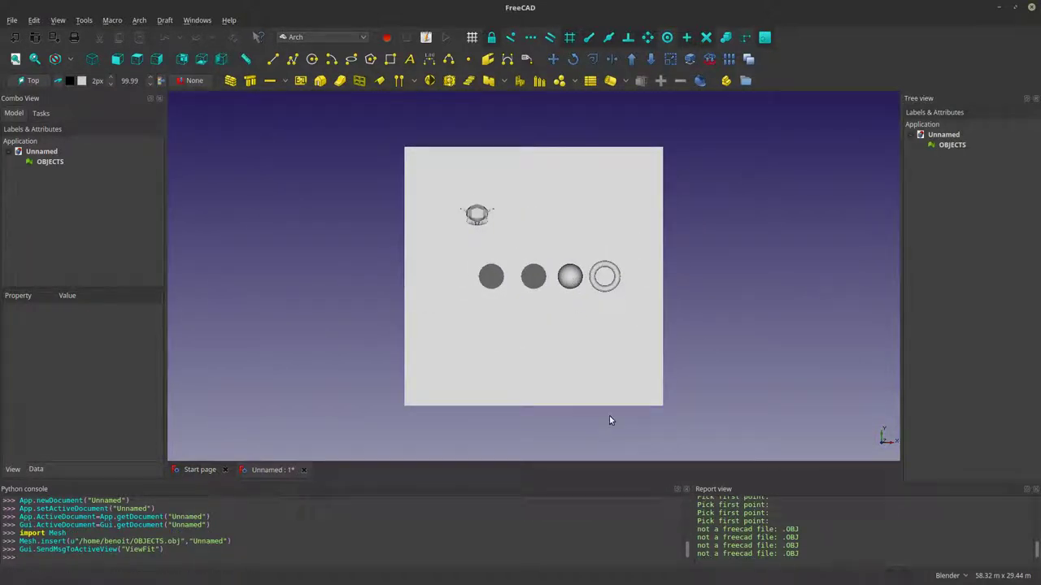
Step: Inspect the imported shapes from several angles and select the OBJECTS mesh
{"action": "middle_click_drag", "start_coordinate": [610, 420], "coordinate": [484, 303]}
{"action": "scroll", "coordinate": [635, 285], "scroll_direction": "up", "scroll_amount": 2}
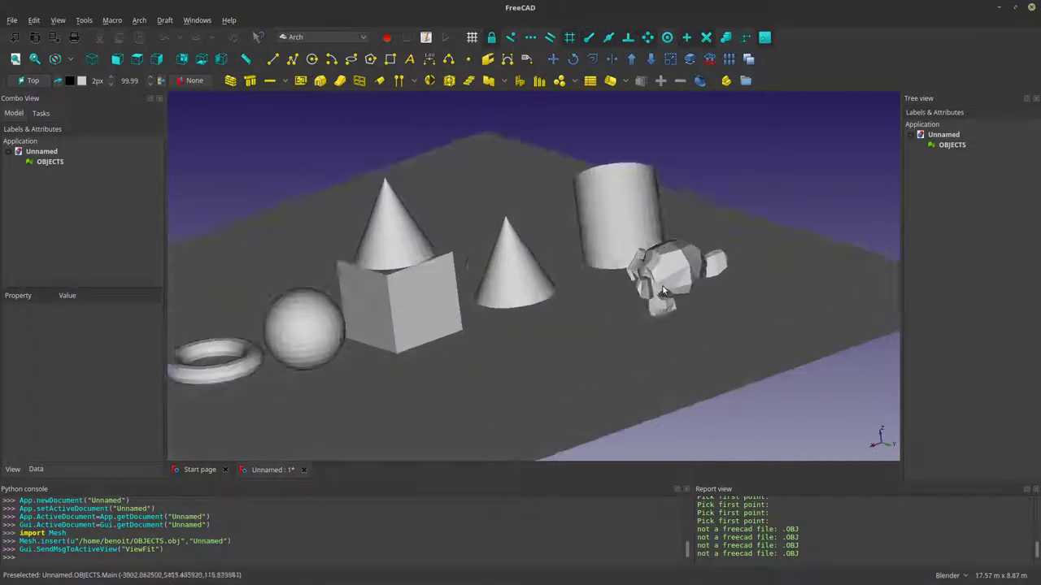
{"action": "middle_click_drag", "start_coordinate": [636, 284], "coordinate": [234, 184]}
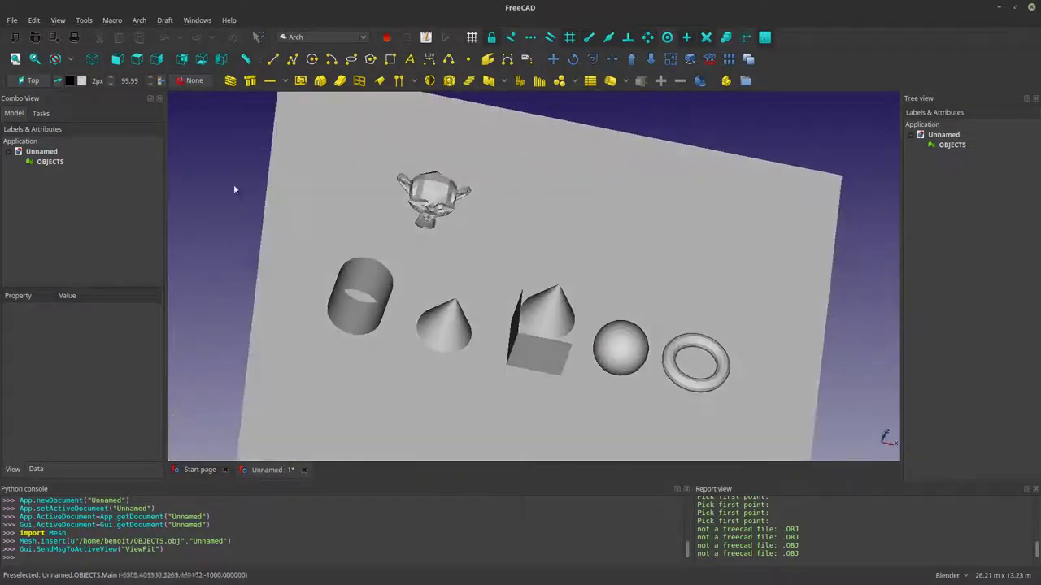
{"action": "left_click", "coordinate": [50, 161]}
{"action": "middle_click_drag", "start_coordinate": [773, 449], "coordinate": [353, 244]}
{"action": "scroll", "coordinate": [417, 313], "scroll_direction": "up", "scroll_amount": 2}
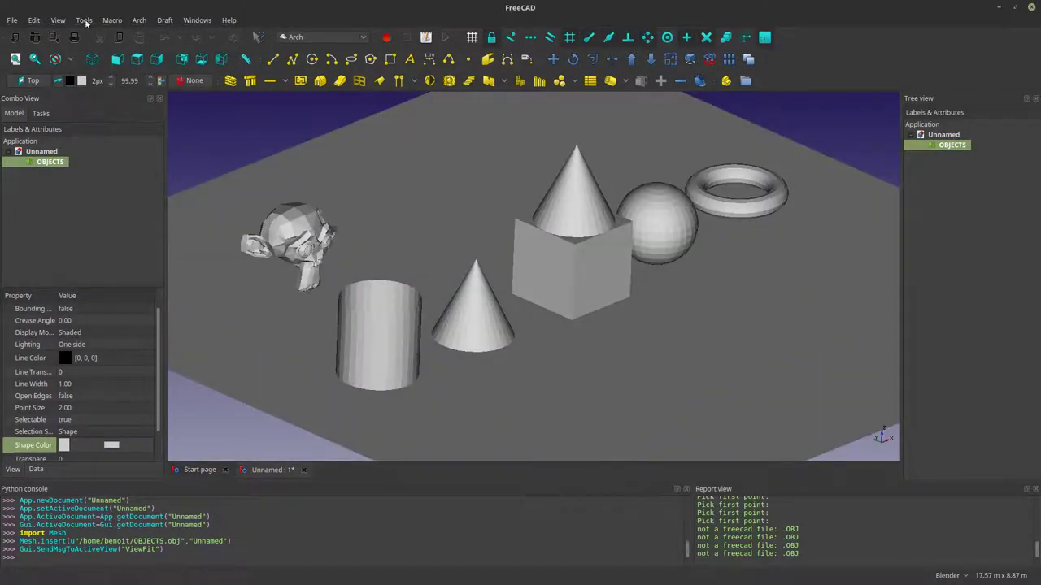
Step: Show the mesh in the Flat lines draw style and examine the faces of the cylinder and cone closely
{"action": "left_click", "coordinate": [72, 60]}
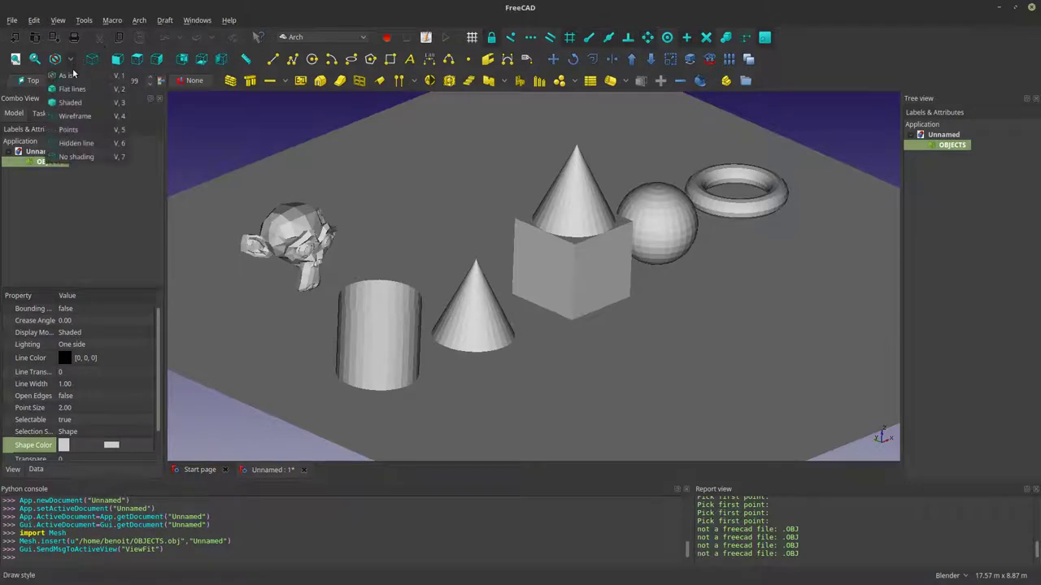
{"action": "left_click", "coordinate": [70, 118]}
{"action": "middle_click_drag", "start_coordinate": [549, 289], "coordinate": [530, 290]}
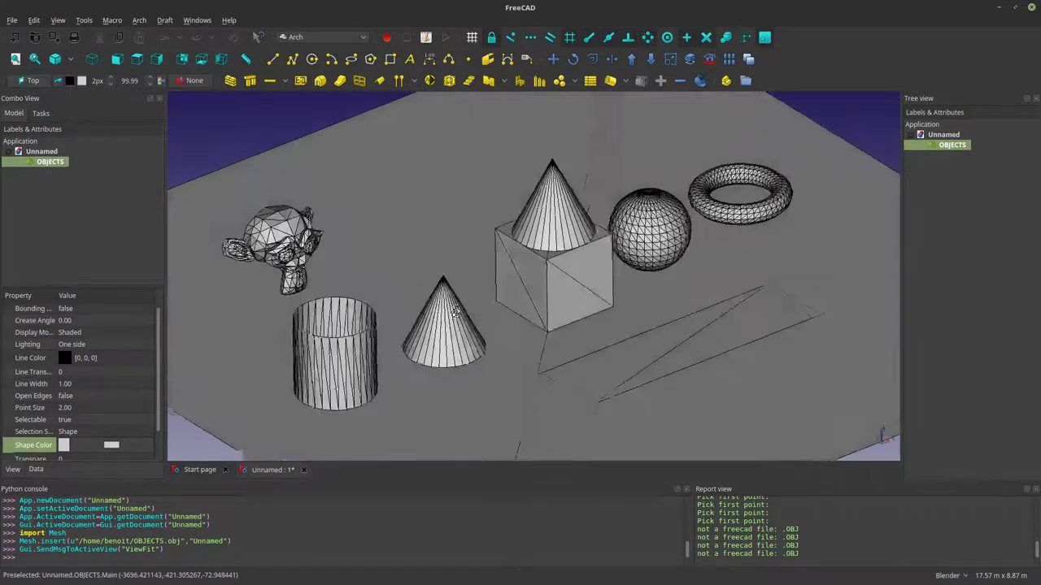
{"action": "scroll", "coordinate": [529, 290], "scroll_direction": "up", "scroll_amount": 2}
{"action": "middle_click_drag", "start_coordinate": [606, 296], "coordinate": [366, 342]}
{"action": "scroll", "coordinate": [366, 341], "scroll_direction": "up", "scroll_amount": 3}
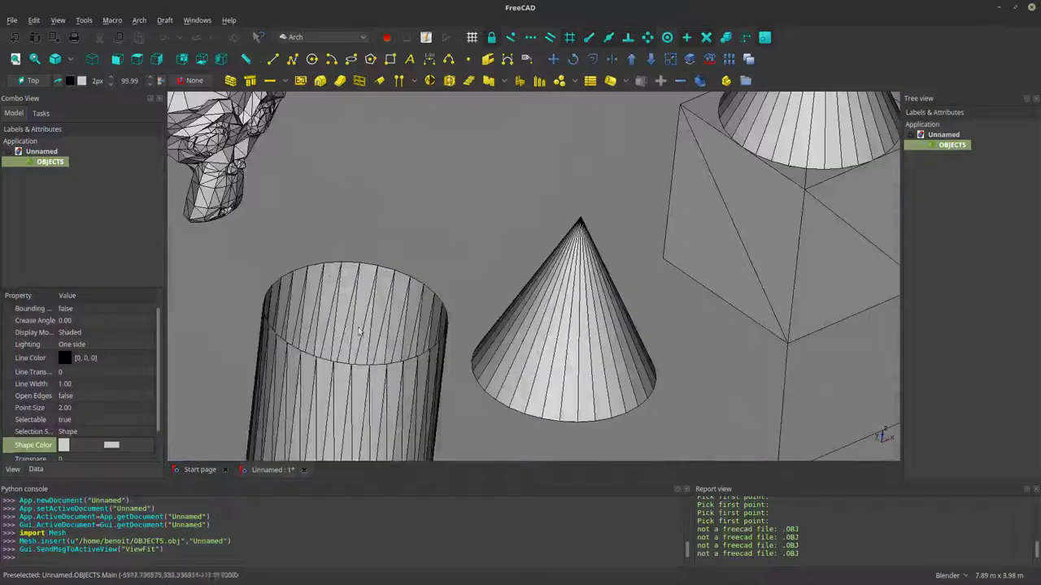
Step: Examine the triangulation across the whole mesh and return the draw style to As is
{"action": "scroll", "coordinate": [341, 341], "scroll_direction": "down", "scroll_amount": 4}
{"action": "middle_click_drag", "start_coordinate": [589, 330], "coordinate": [496, 277]}
{"action": "scroll", "coordinate": [497, 278], "scroll_direction": "up", "scroll_amount": 2}
{"action": "scroll", "coordinate": [498, 278], "scroll_direction": "down", "scroll_amount": 5}
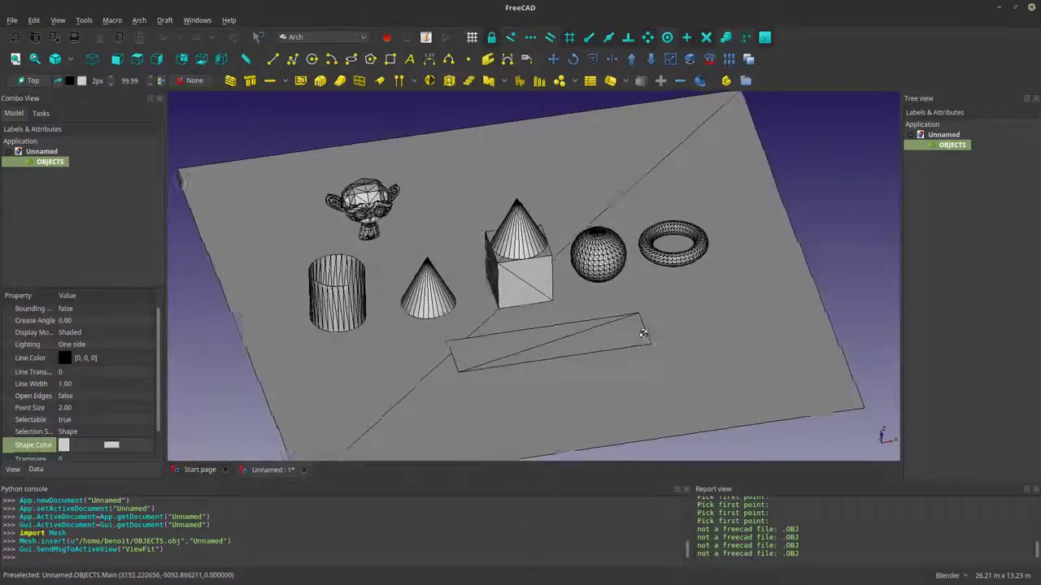
{"action": "scroll", "coordinate": [657, 270], "scroll_direction": "up", "scroll_amount": 2}
{"action": "scroll", "coordinate": [657, 269], "scroll_direction": "up", "scroll_amount": 2}
{"action": "scroll", "coordinate": [657, 269], "scroll_direction": "down", "scroll_amount": 1}
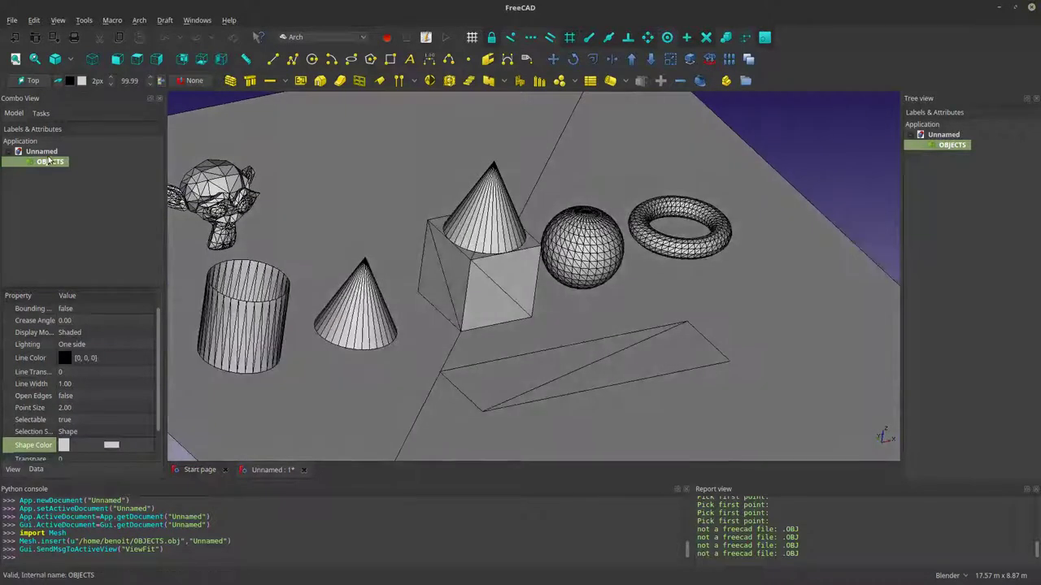
{"action": "left_click", "coordinate": [70, 62]}
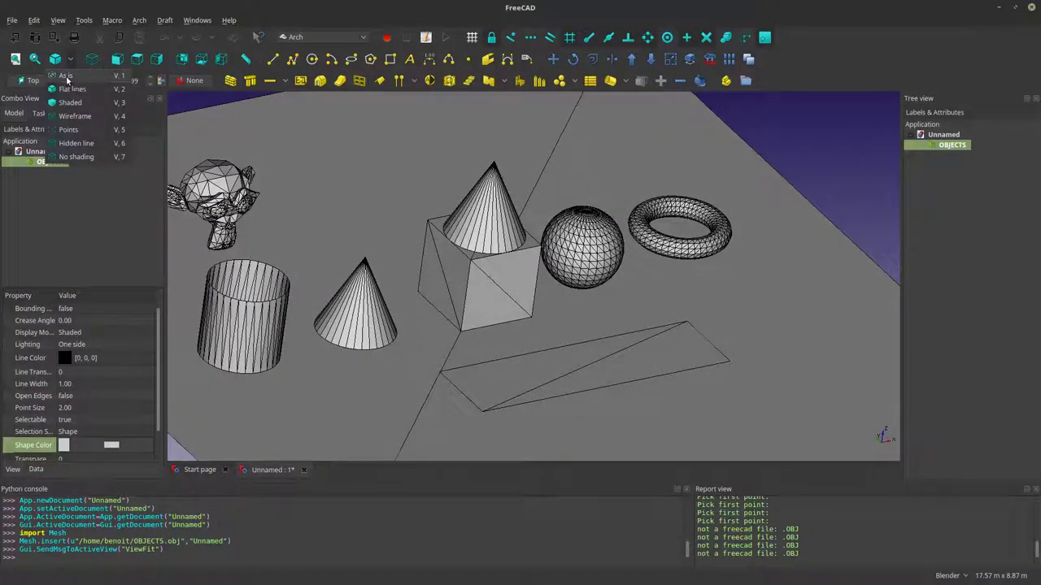
{"action": "left_click", "coordinate": [65, 77]}
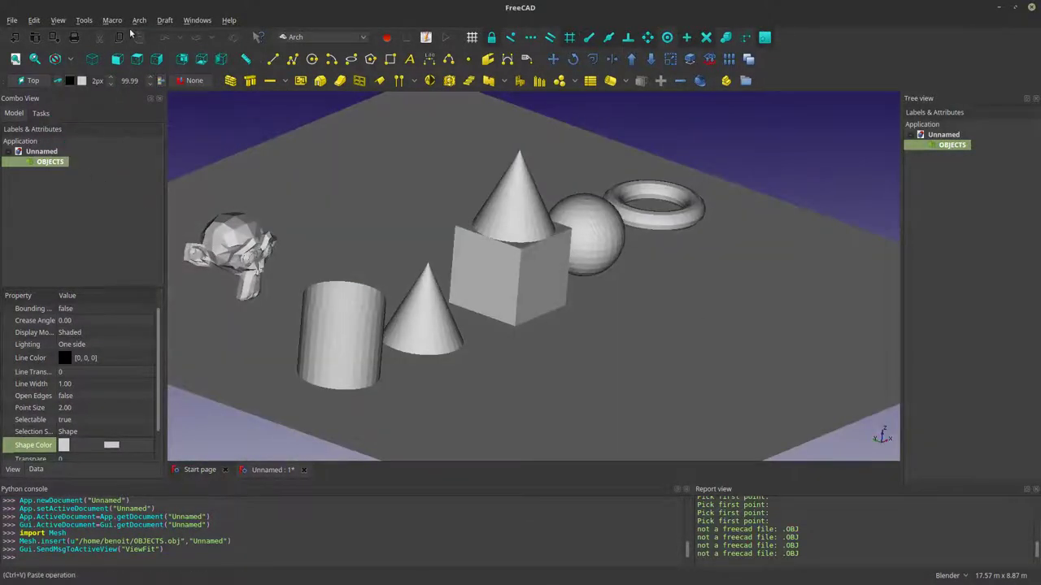
Step: Split the OBJECTS mesh into separate component meshes with Split Mesh and expand the group that holds them
{"action": "left_click", "coordinate": [139, 20]}
{"action": "mouse_move", "coordinate": [148, 37]}
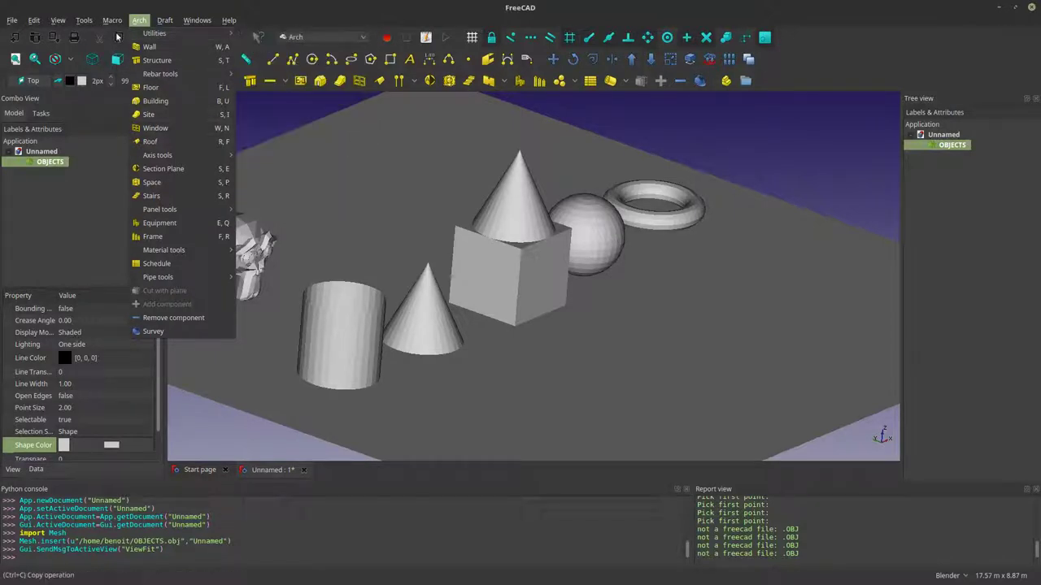
{"action": "mouse_move", "coordinate": [86, 19]}
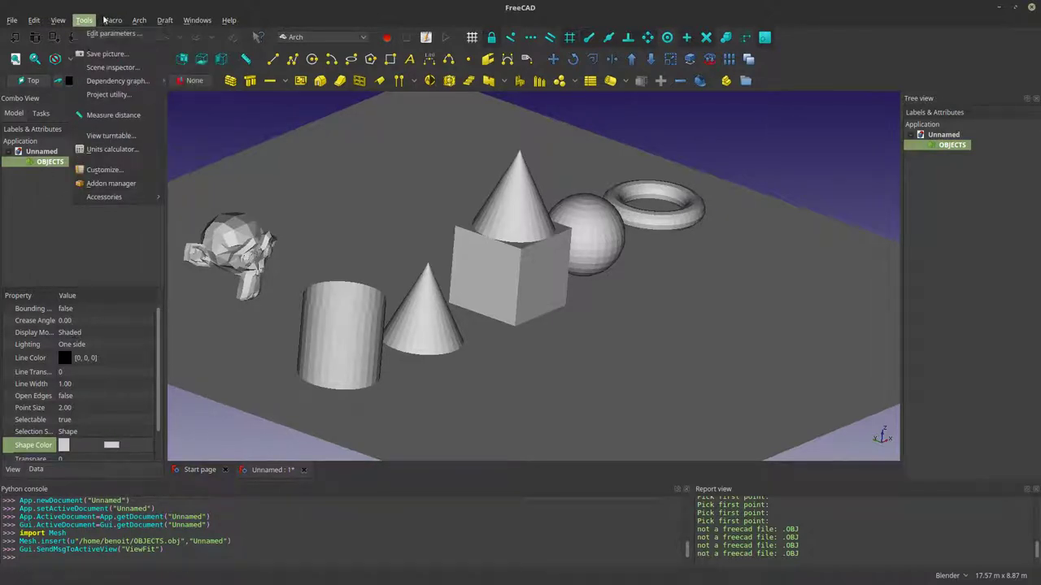
{"action": "mouse_move", "coordinate": [139, 20]}
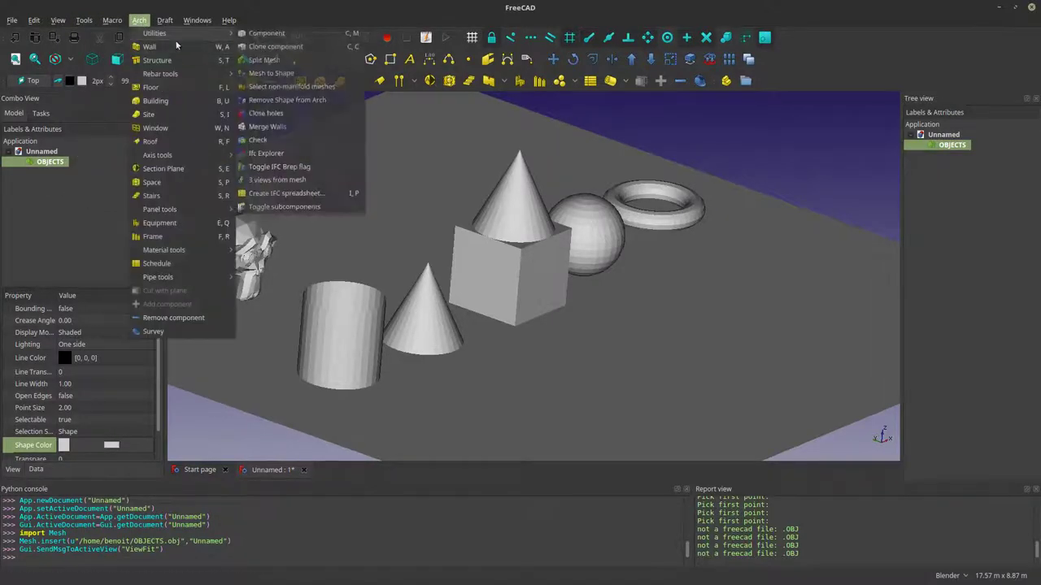
{"action": "left_click", "coordinate": [297, 61]}
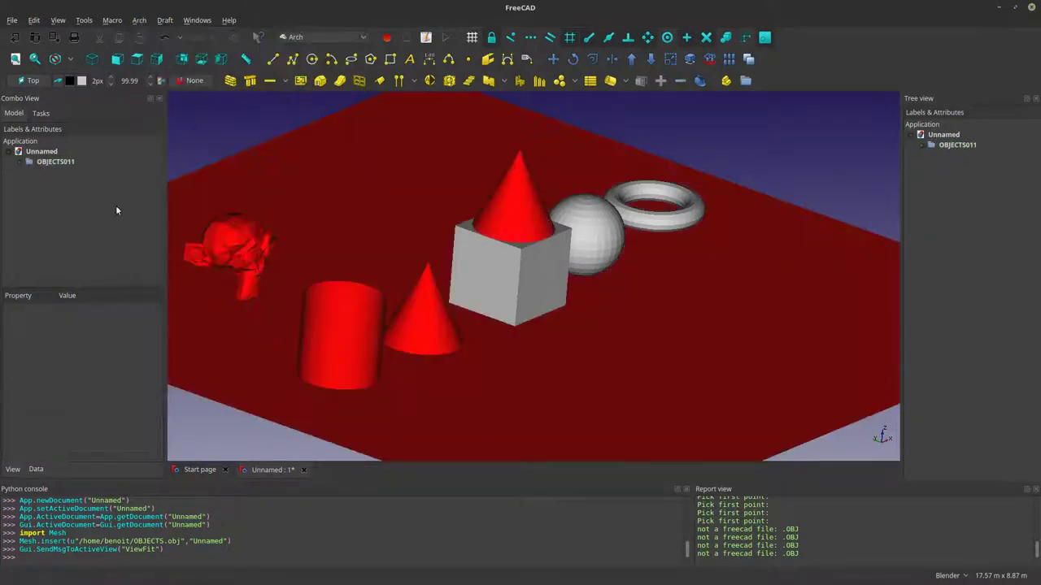
{"action": "left_click", "coordinate": [17, 162]}
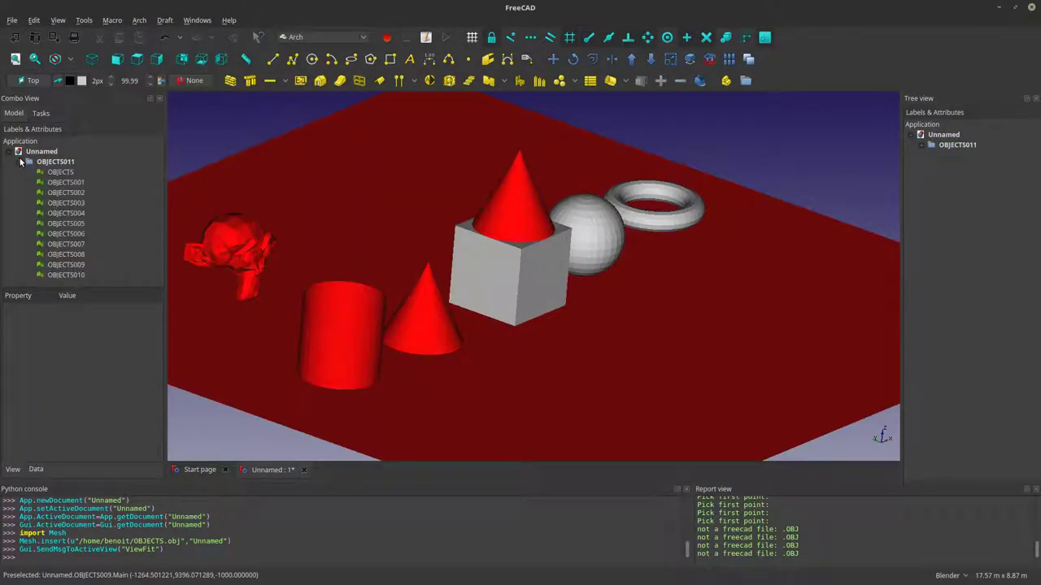
Step: Toggle the visibility of the ground plane mesh off and on to check that it is a separate object
{"action": "middle_click_drag", "start_coordinate": [366, 285], "coordinate": [565, 349]}
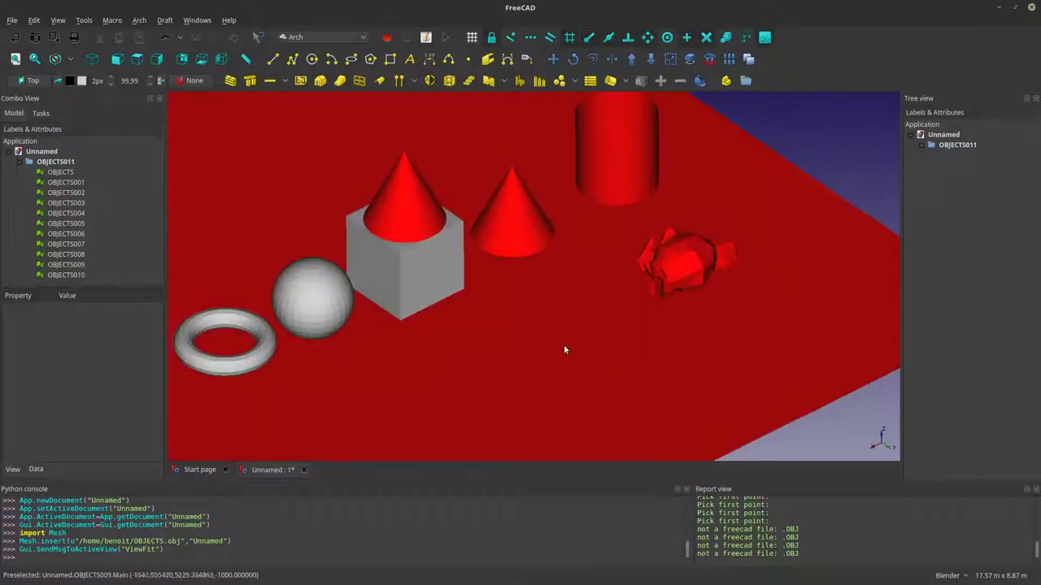
{"action": "left_click", "coordinate": [558, 396]}
{"action": "scroll", "coordinate": [558, 396], "scroll_direction": "down", "scroll_amount": 5}
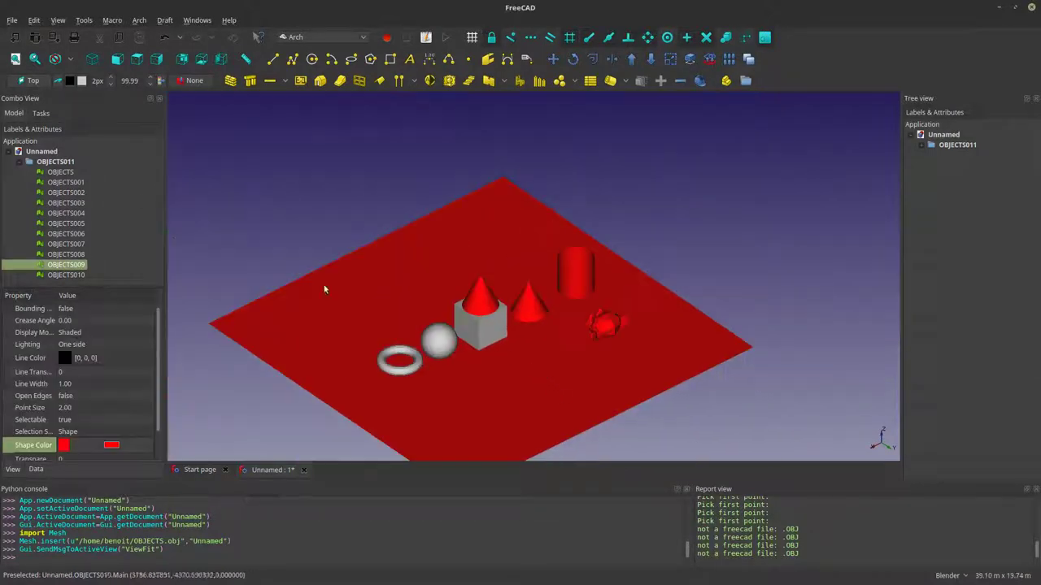
{"action": "key", "text": "space"}
{"action": "key", "text": "space"}
{"action": "key", "text": "space"}
{"action": "key", "text": "space"}
{"action": "scroll", "coordinate": [480, 369], "scroll_direction": "up", "scroll_amount": 2}
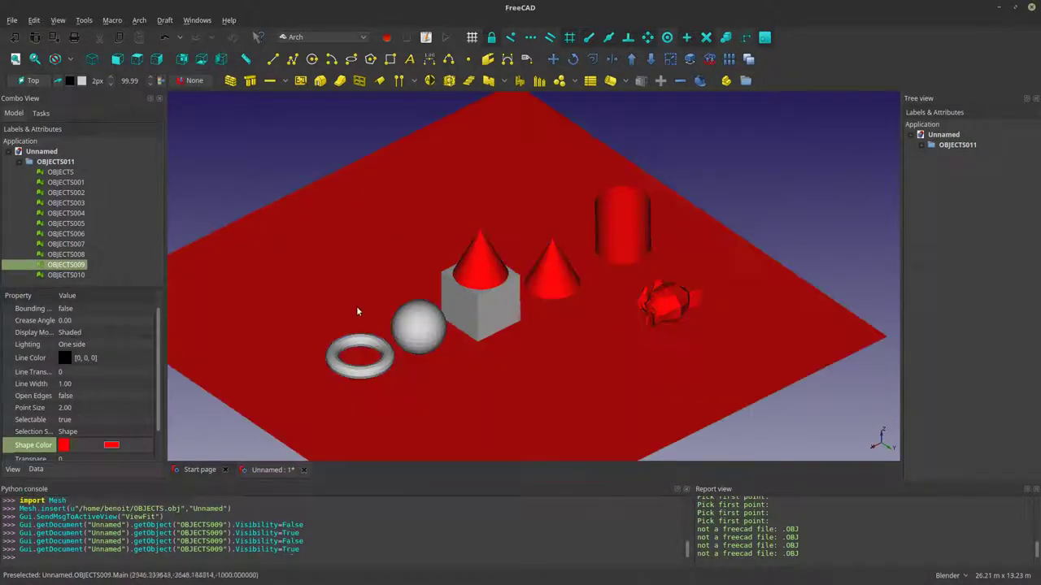
Step: Hide the meshes OBJECTS001 to OBJECTS010 and leave only the torus mesh OBJECTS shown
{"action": "middle_click_drag", "start_coordinate": [356, 307], "coordinate": [353, 337]}
{"action": "scroll", "coordinate": [353, 340], "scroll_direction": "up", "scroll_amount": 2}
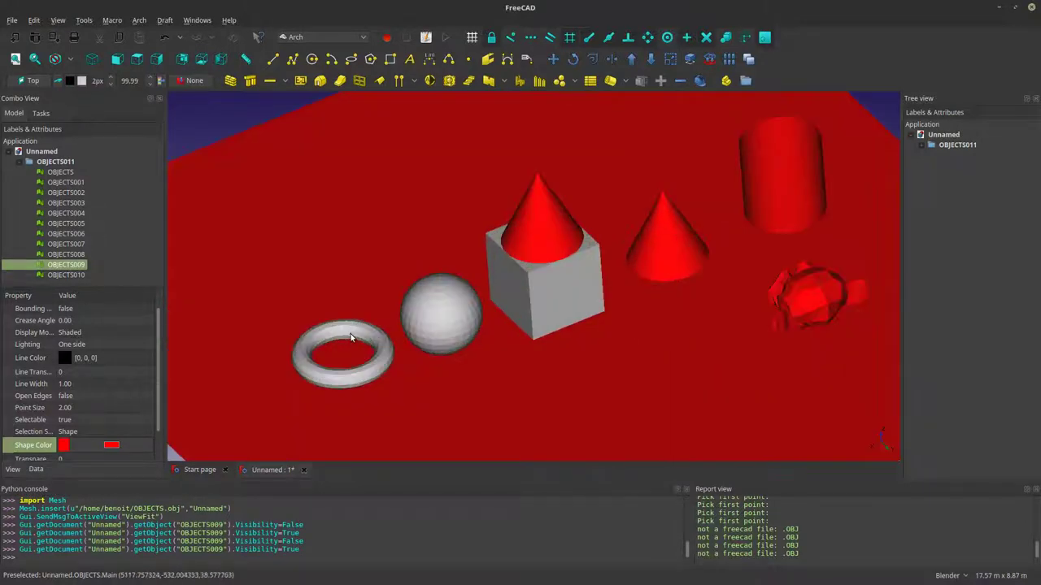
{"action": "left_click", "coordinate": [345, 343]}
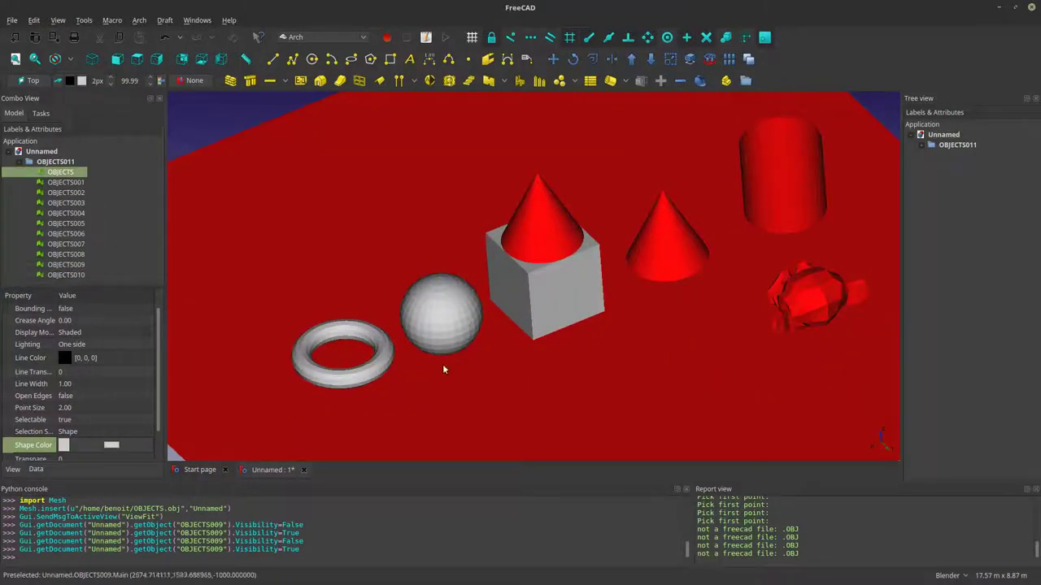
{"action": "left_click", "coordinate": [69, 278]}
{"action": "left_click", "coordinate": [54, 186], "text": "shift"}
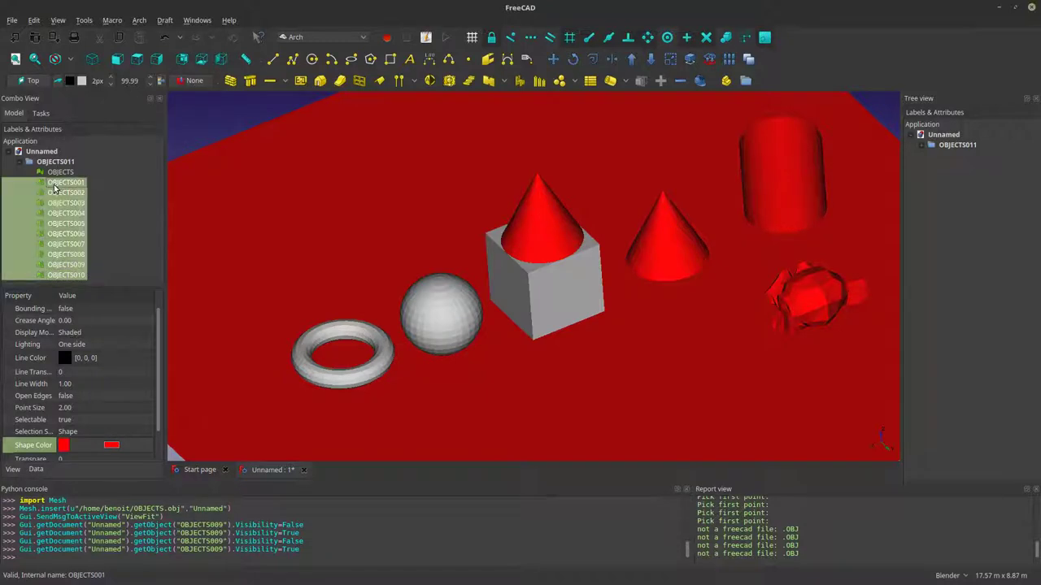
{"action": "key", "text": "space"}
{"action": "left_click", "coordinate": [323, 330]}
{"action": "key", "text": "space"}
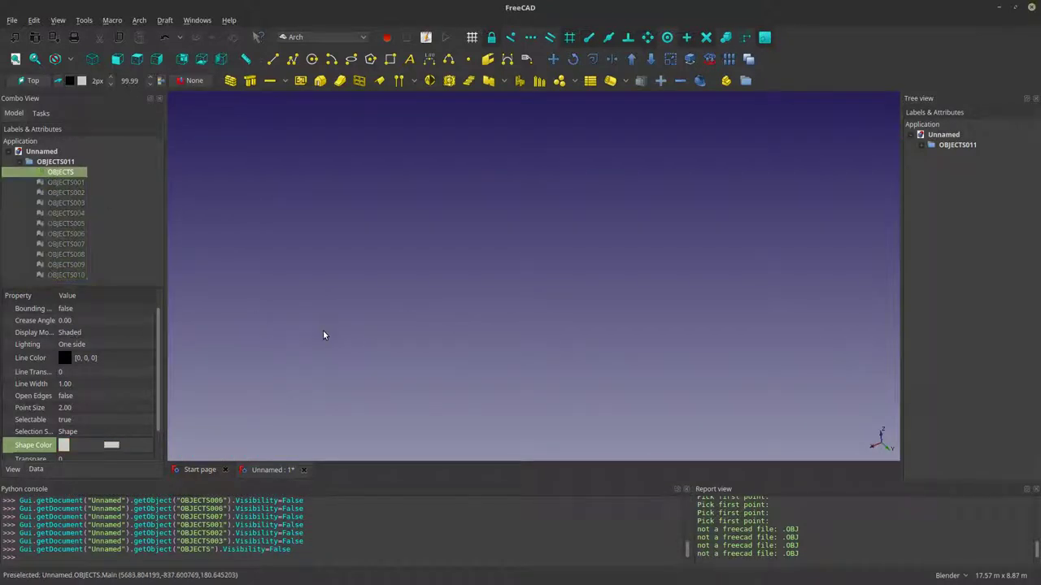
{"action": "key", "text": "space"}
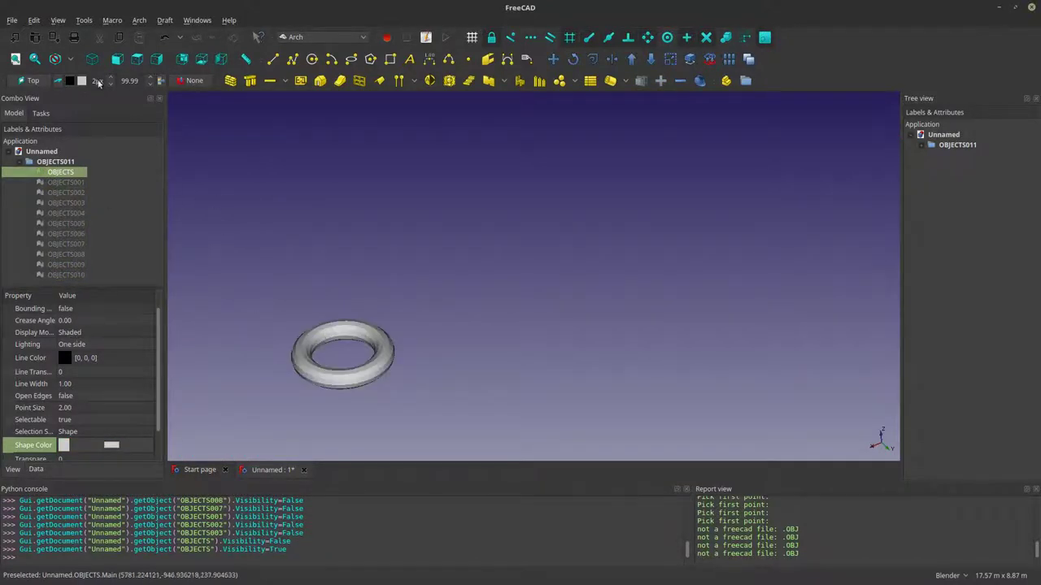
Step: Convert the torus mesh to a Part shape with Mesh to Shape and hide the original mesh
{"action": "left_click", "coordinate": [139, 19]}
{"action": "mouse_move", "coordinate": [157, 34]}
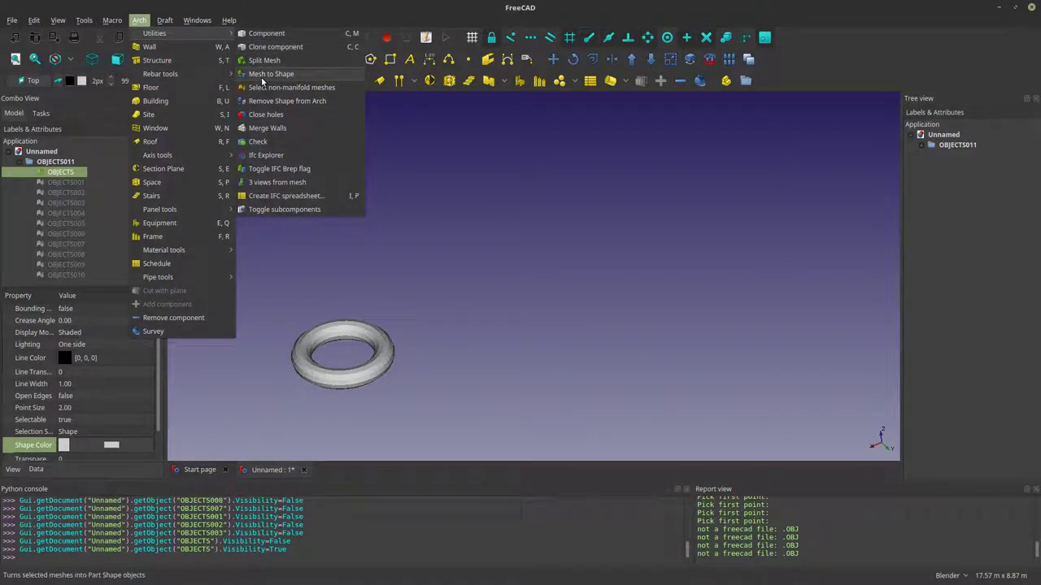
{"action": "left_click", "coordinate": [261, 74]}
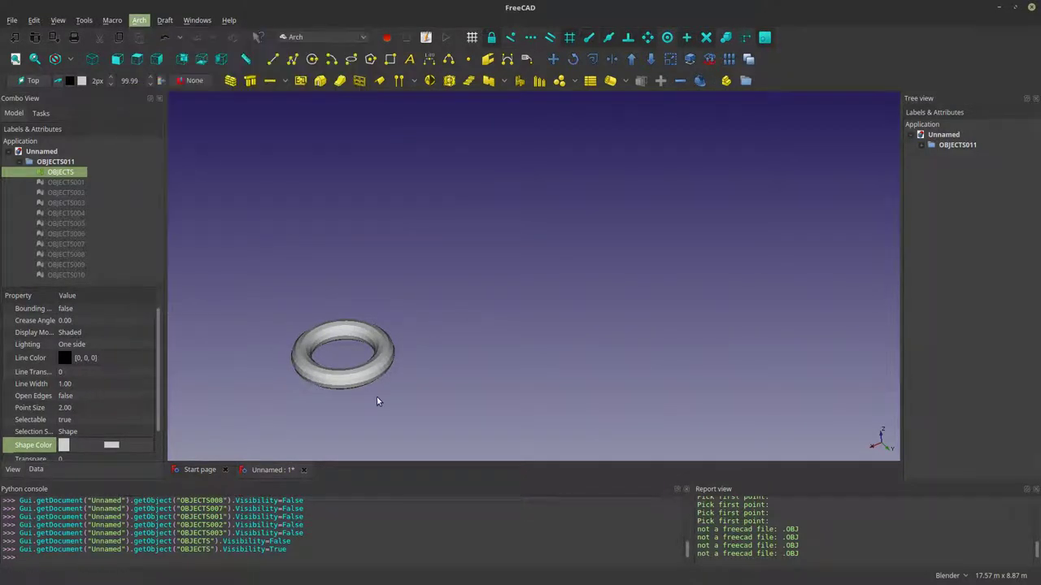
{"action": "scroll", "coordinate": [358, 384], "scroll_direction": "up", "scroll_amount": 6}
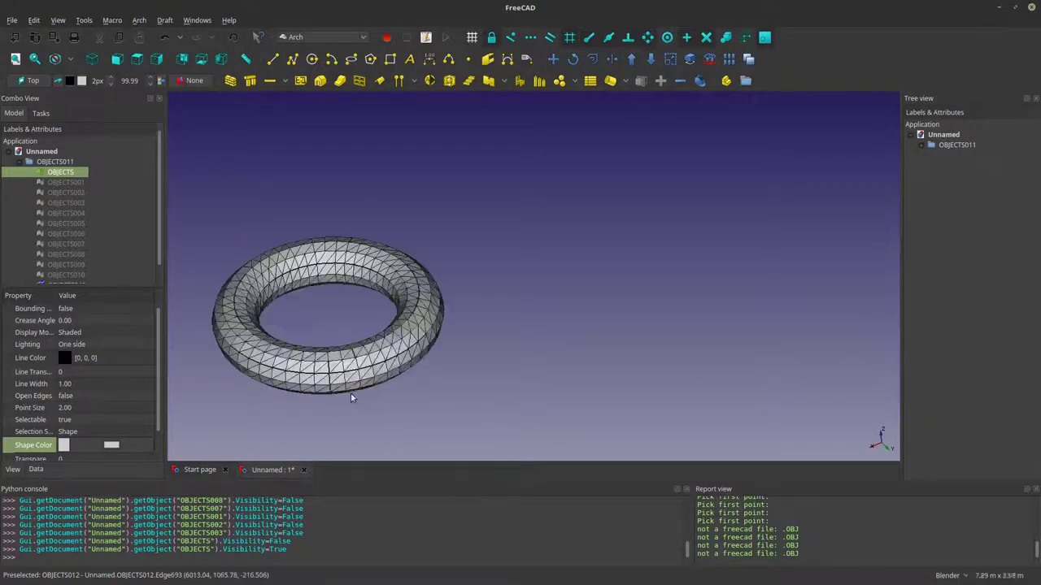
{"action": "scroll", "coordinate": [360, 343], "scroll_direction": "down", "scroll_amount": 6}
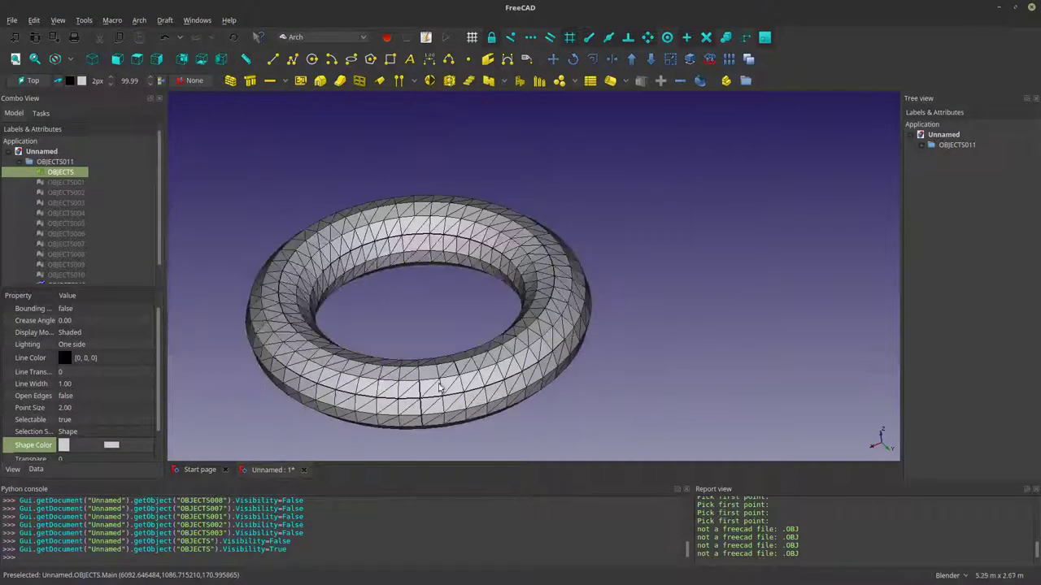
{"action": "key", "text": "space"}
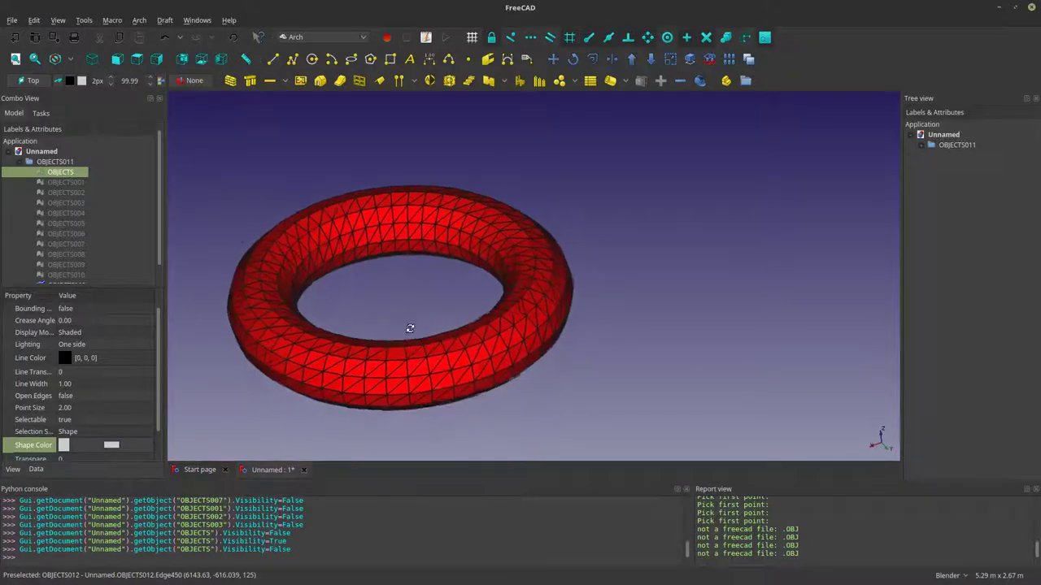
Step: Fit the view to the converted torus shape and examine its individual triangular faces up close
{"action": "left_click", "coordinate": [58, 277]}
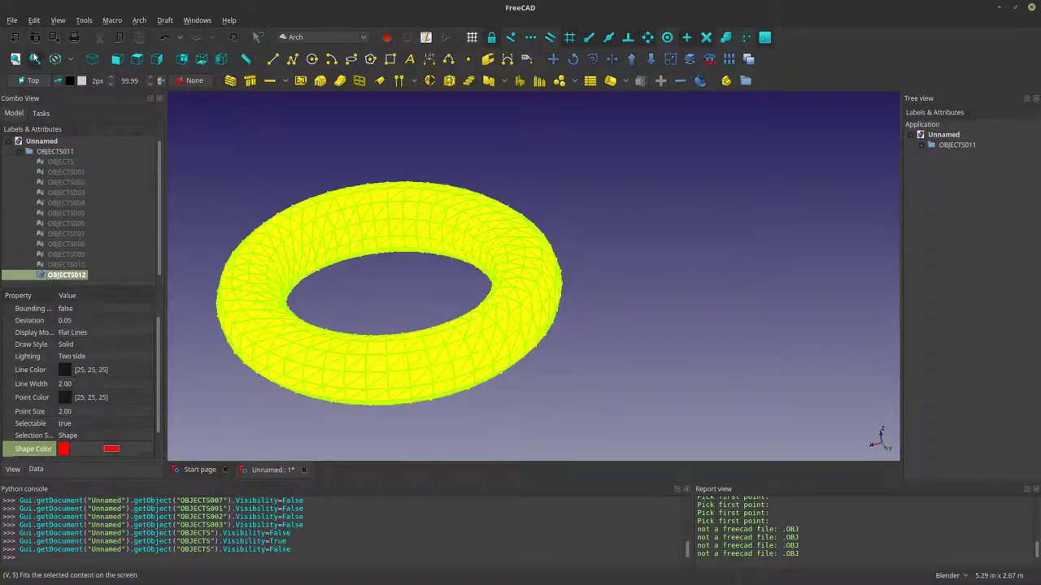
{"action": "key", "text": "v"}
{"action": "key", "text": "s"}
{"action": "left_click", "coordinate": [603, 381]}
{"action": "scroll", "coordinate": [616, 295], "scroll_direction": "up", "scroll_amount": 4}
{"action": "middle_click_drag", "start_coordinate": [616, 296], "coordinate": [648, 368]}
{"action": "middle_click_drag", "start_coordinate": [530, 309], "coordinate": [503, 323]}
{"action": "left_click", "coordinate": [513, 283]}
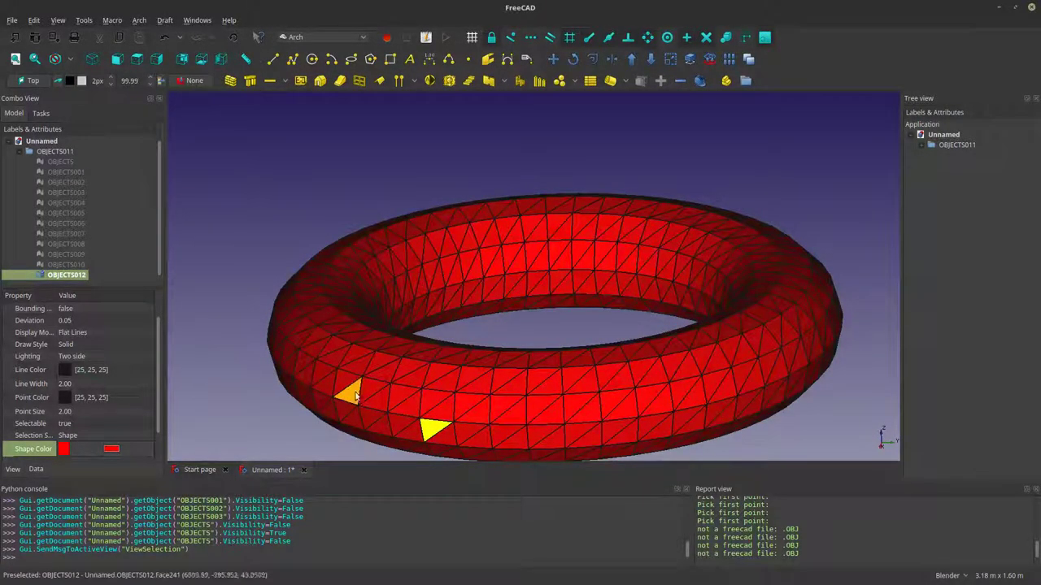
{"action": "scroll", "coordinate": [389, 410], "scroll_direction": "up", "scroll_amount": 2}
{"action": "scroll", "coordinate": [398, 388], "scroll_direction": "up", "scroll_amount": 2}
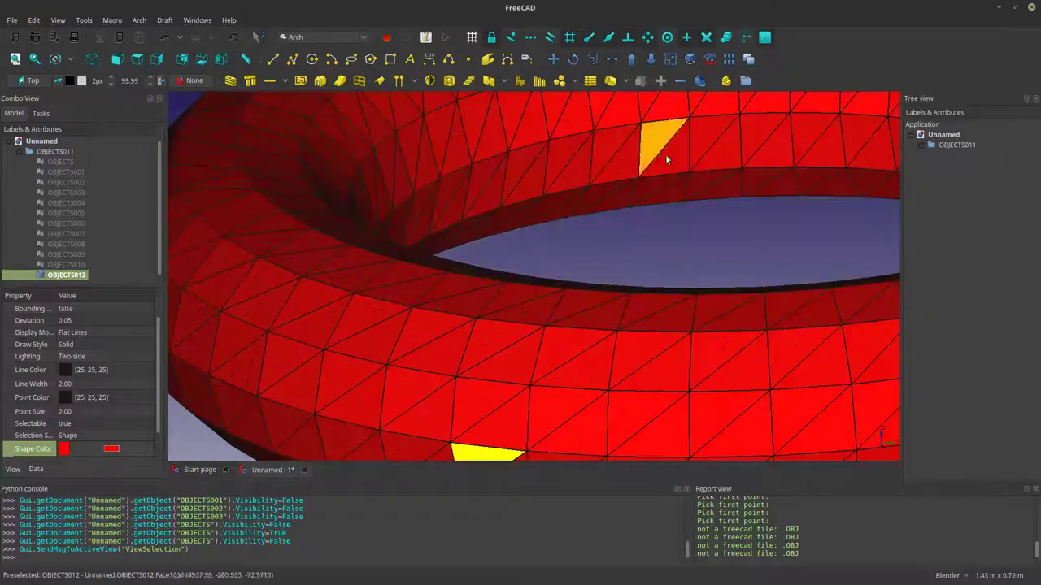
Step: Measure the lengths of two edges and the area of one triangular face on the torus with Survey, and close the survey
{"action": "left_click", "coordinate": [701, 83]}
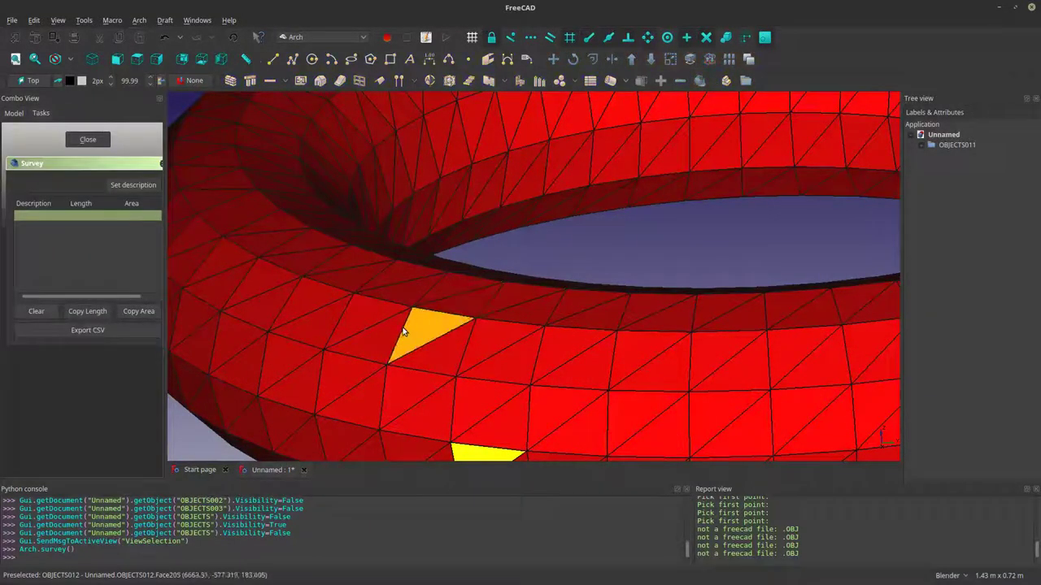
{"action": "left_click", "coordinate": [401, 333]}
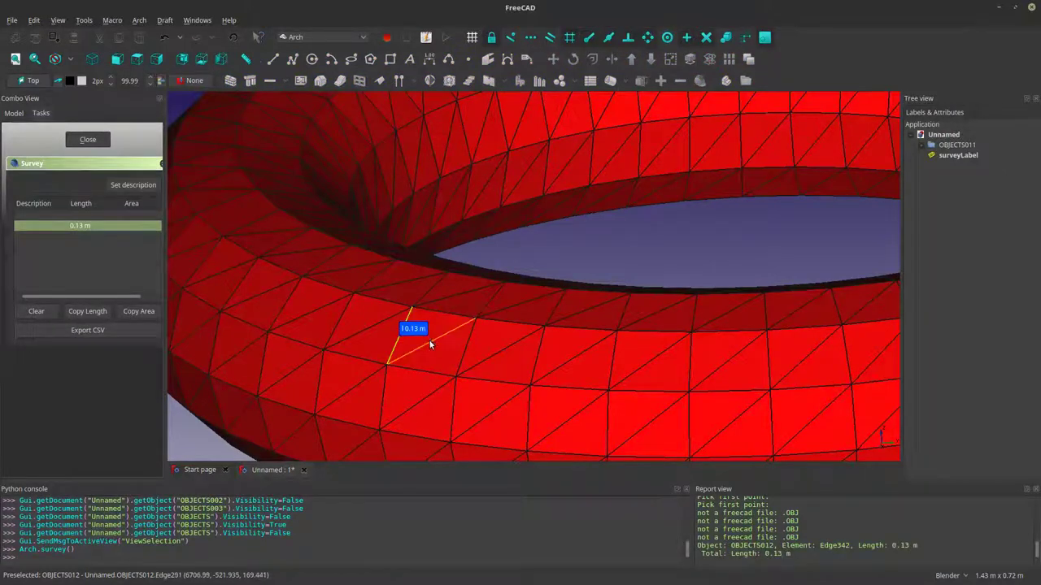
{"action": "left_click", "coordinate": [431, 347]}
{"action": "left_click", "coordinate": [421, 368]}
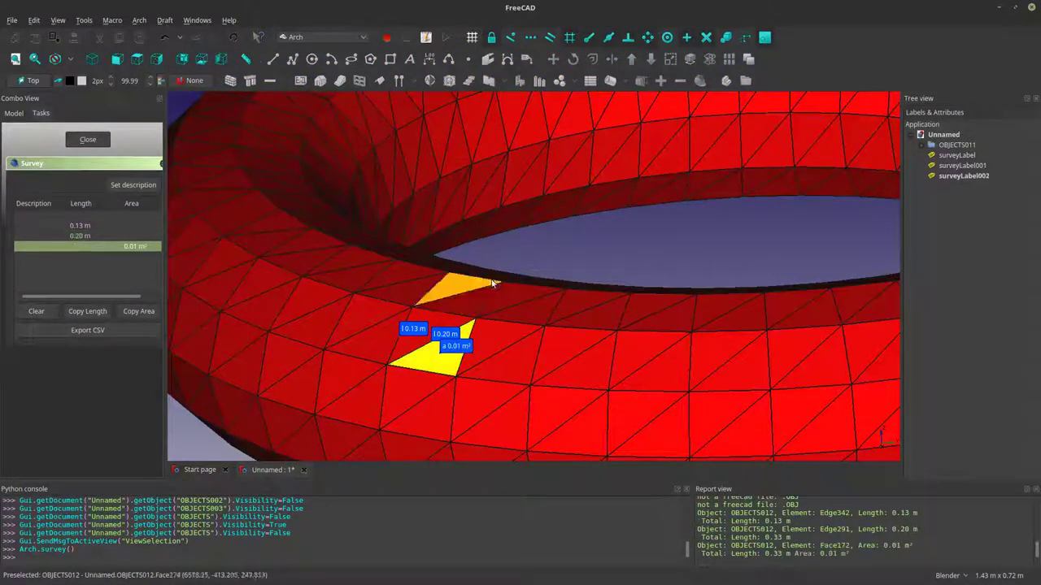
{"action": "left_click", "coordinate": [532, 247]}
{"action": "scroll", "coordinate": [566, 328], "scroll_direction": "down", "scroll_amount": 2}
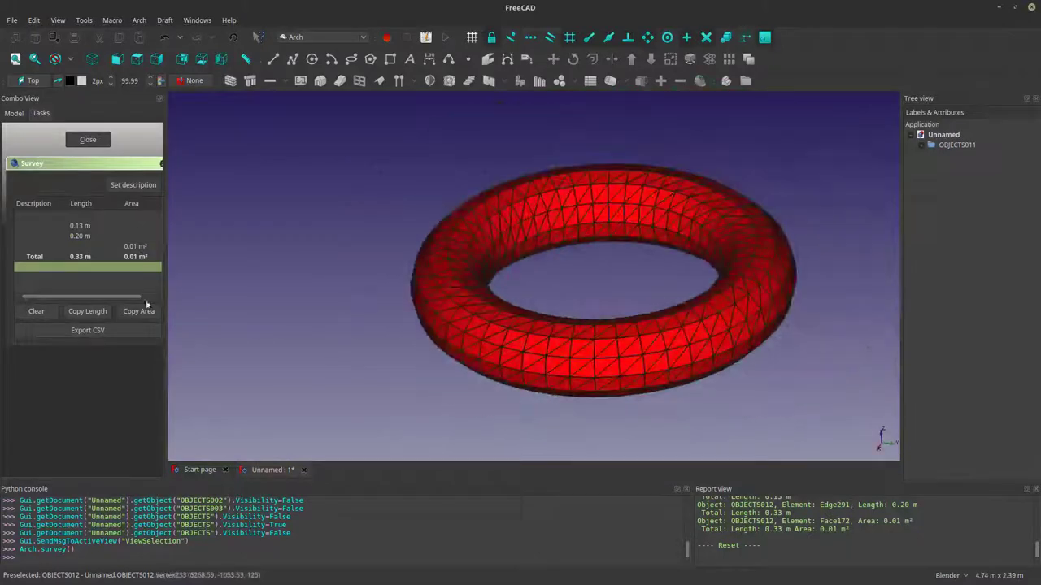
{"action": "left_click", "coordinate": [88, 140]}
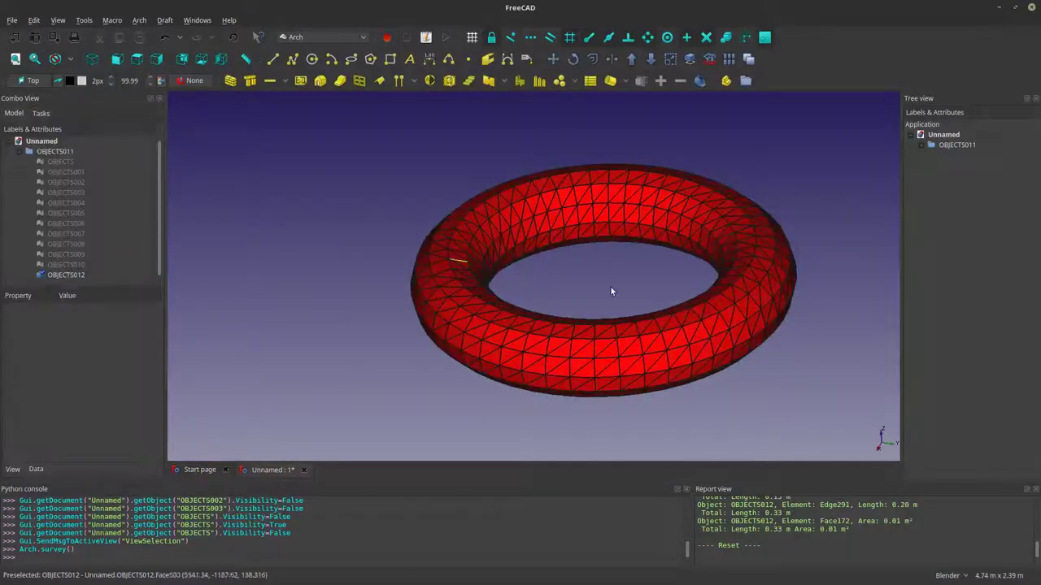
Step: Create an Arch wall from the converted torus shape OBJECTS012
{"action": "middle_click_drag", "start_coordinate": [611, 291], "coordinate": [628, 353]}
{"action": "left_click", "coordinate": [587, 306]}
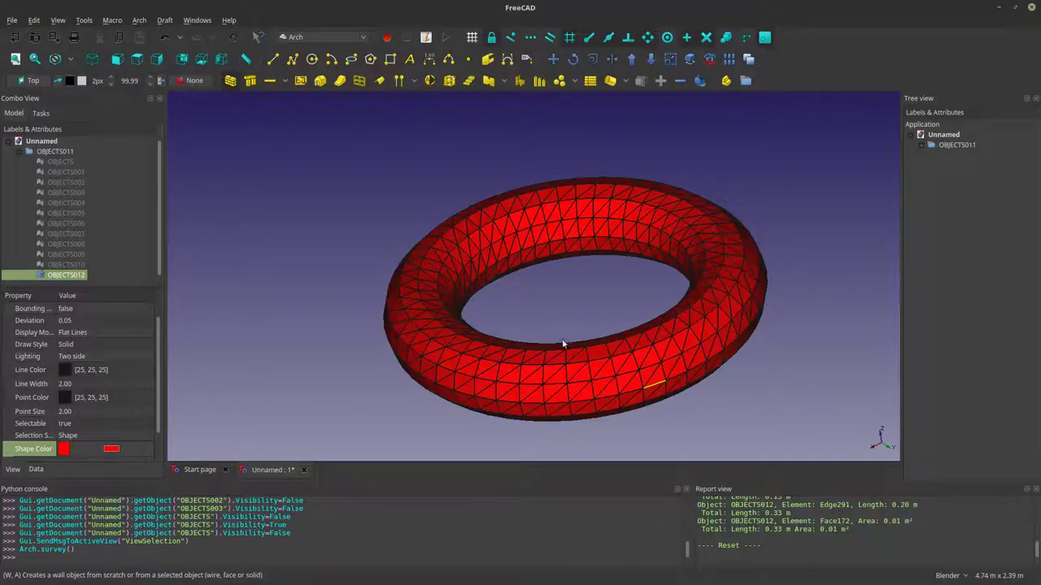
{"action": "key", "text": "w"}
{"action": "key", "text": "a"}
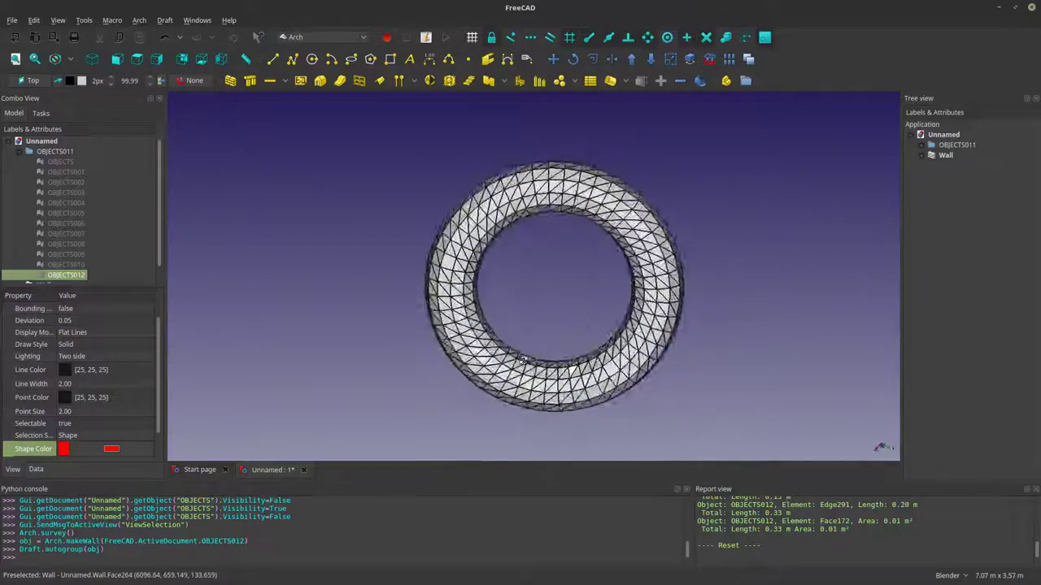
Step: Examine the torus-shaped wall from several angles and distances
{"action": "middle_click_drag", "start_coordinate": [524, 359], "coordinate": [553, 240]}
{"action": "scroll", "coordinate": [600, 318], "scroll_direction": "up", "scroll_amount": 2}
{"action": "middle_click_drag", "start_coordinate": [608, 315], "coordinate": [651, 350]}
{"action": "scroll", "coordinate": [124, 221], "scroll_direction": "down", "scroll_amount": 1}
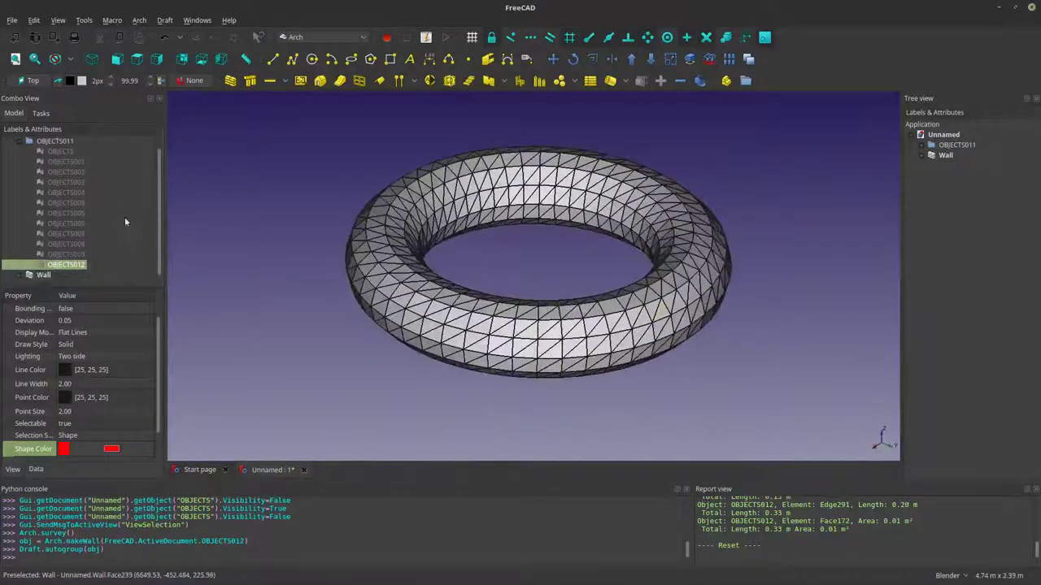
{"action": "left_click", "coordinate": [43, 274]}
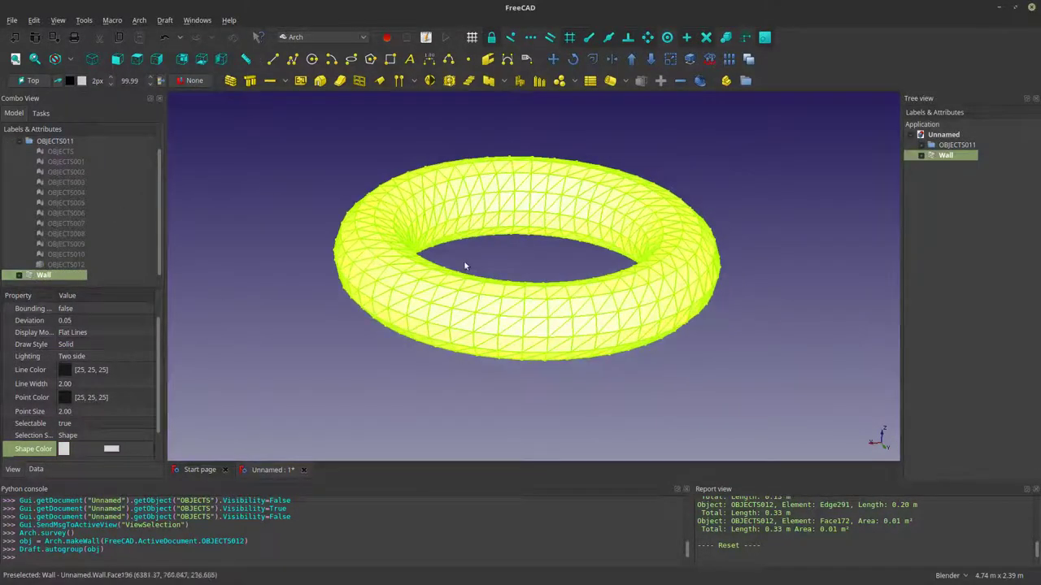
{"action": "left_click", "coordinate": [520, 270]}
{"action": "middle_click_drag", "start_coordinate": [551, 291], "coordinate": [503, 264]}
{"action": "scroll", "coordinate": [526, 251], "scroll_direction": "up", "scroll_amount": 2}
{"action": "scroll", "coordinate": [599, 218], "scroll_direction": "up", "scroll_amount": 2}
{"action": "middle_click_drag", "start_coordinate": [600, 218], "coordinate": [610, 261]}
{"action": "scroll", "coordinate": [609, 261], "scroll_direction": "down", "scroll_amount": 6}
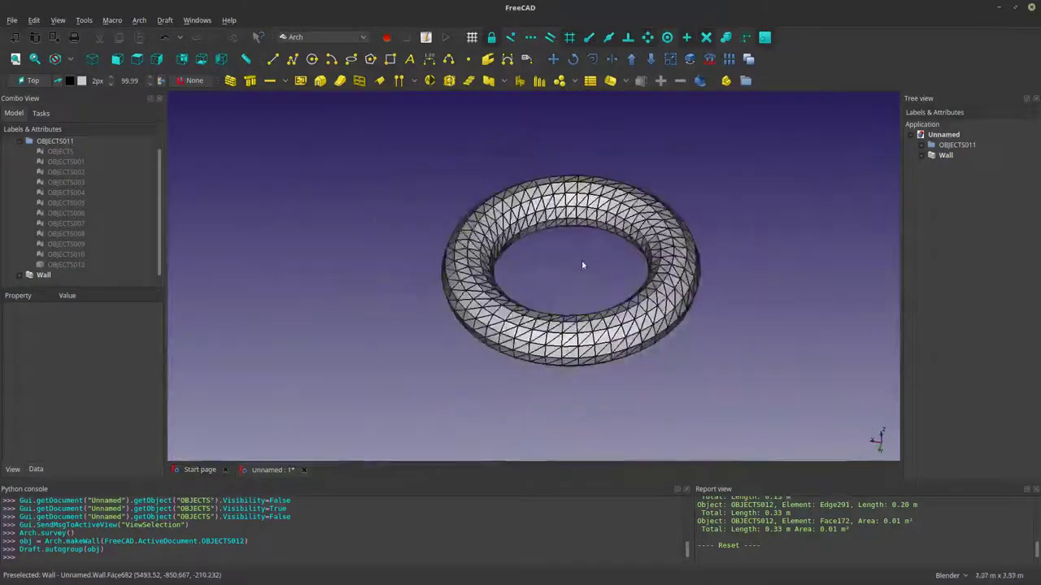
{"action": "mouse_move", "coordinate": [530, 304]}
{"action": "middle_mouse_down"}
{"action": "mouse_move", "coordinate": [511, 272]}
{"action": "mouse_move", "coordinate": [548, 302]}
{"action": "middle_mouse_up"}
{"action": "scroll", "coordinate": [520, 276], "scroll_direction": "up", "scroll_amount": 2}
{"action": "scroll", "coordinate": [531, 278], "scroll_direction": "down", "scroll_amount": 2}
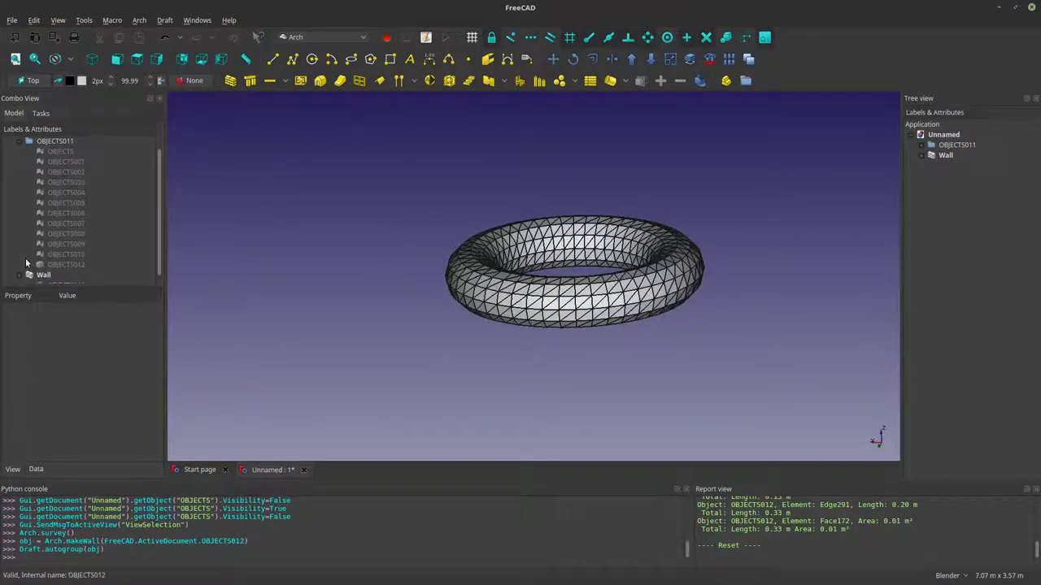
Step: Expand the wall in the model tree and compare it with its base shape OBJECTS012 by toggling their visibility, ending with only the wall shown
{"action": "left_click", "coordinate": [64, 285]}
{"action": "key", "text": "space"}
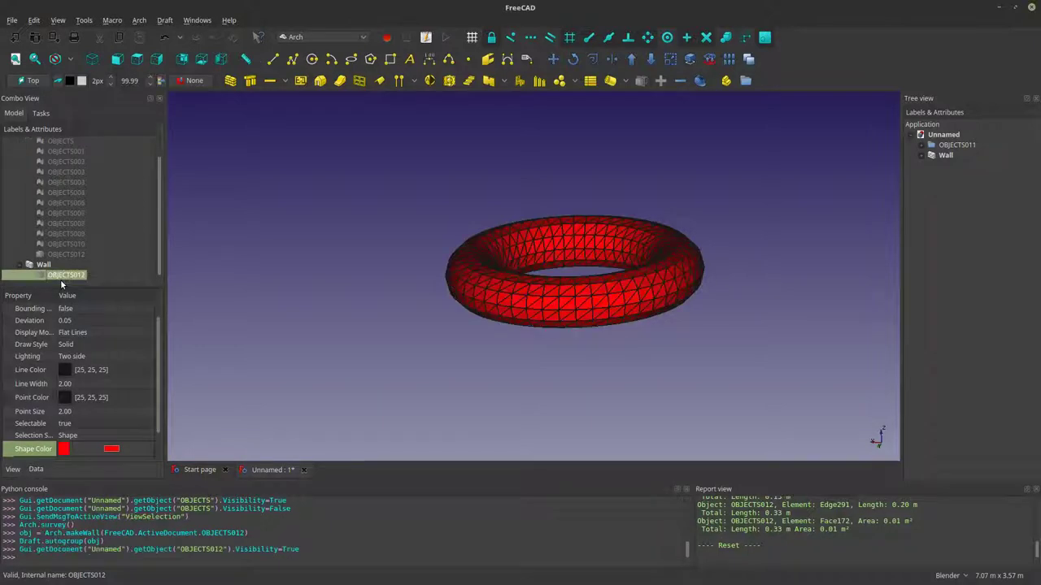
{"action": "key", "text": "space"}
{"action": "left_click", "coordinate": [34, 266]}
{"action": "key", "text": "space"}
{"action": "left_click", "coordinate": [50, 274]}
{"action": "key", "text": "space"}
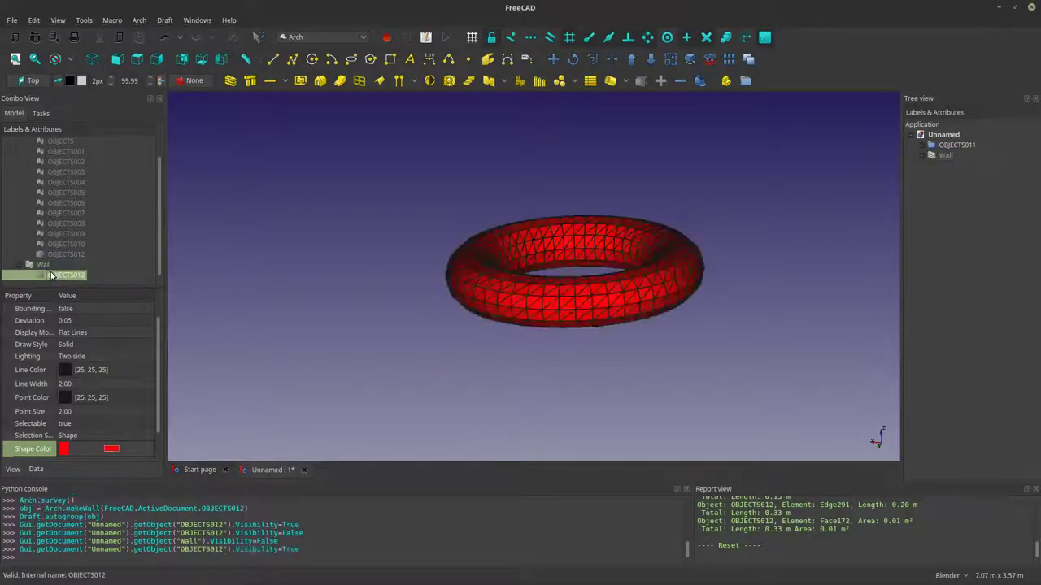
{"action": "key", "text": "space"}
{"action": "left_click", "coordinate": [44, 267]}
{"action": "key", "text": "space"}
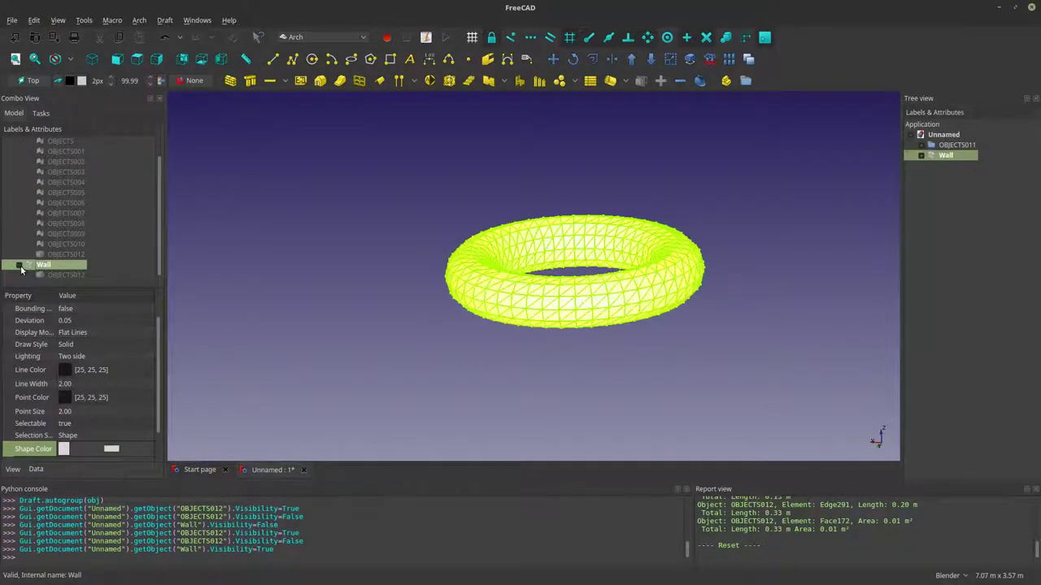
Step: Show all the hidden objects in the OBJECTS011 group, from OBJECTS to OBJECTS012
{"action": "scroll", "coordinate": [62, 244], "scroll_direction": "up", "scroll_amount": 1}
{"action": "left_click", "coordinate": [53, 175]}
{"action": "scroll", "coordinate": [65, 227], "scroll_direction": "down", "scroll_amount": 1}
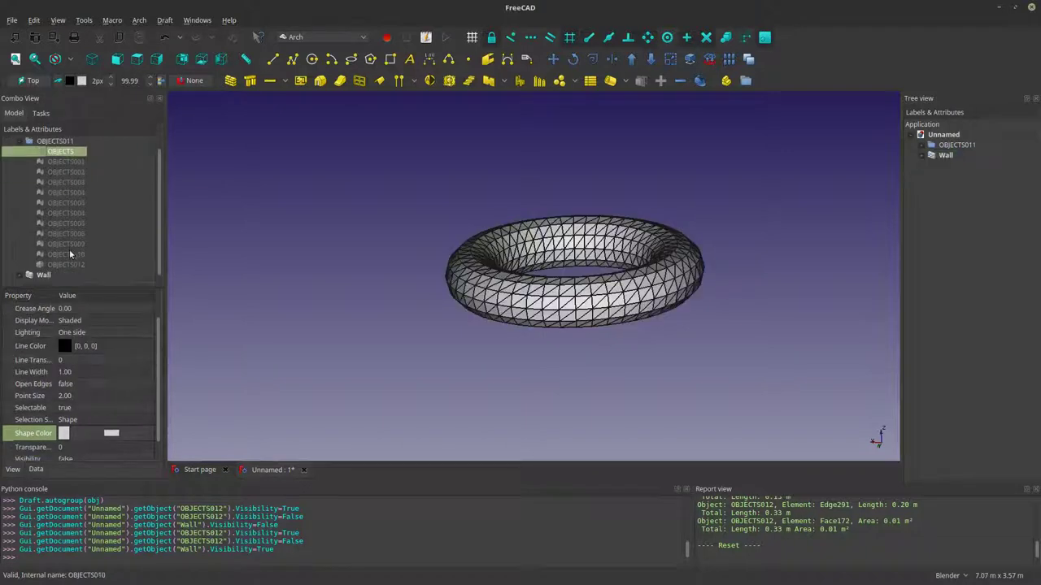
{"action": "left_click", "coordinate": [66, 264], "text": "shift"}
{"action": "key", "text": "space"}
{"action": "scroll", "coordinate": [523, 297], "scroll_direction": "down", "scroll_amount": 6}
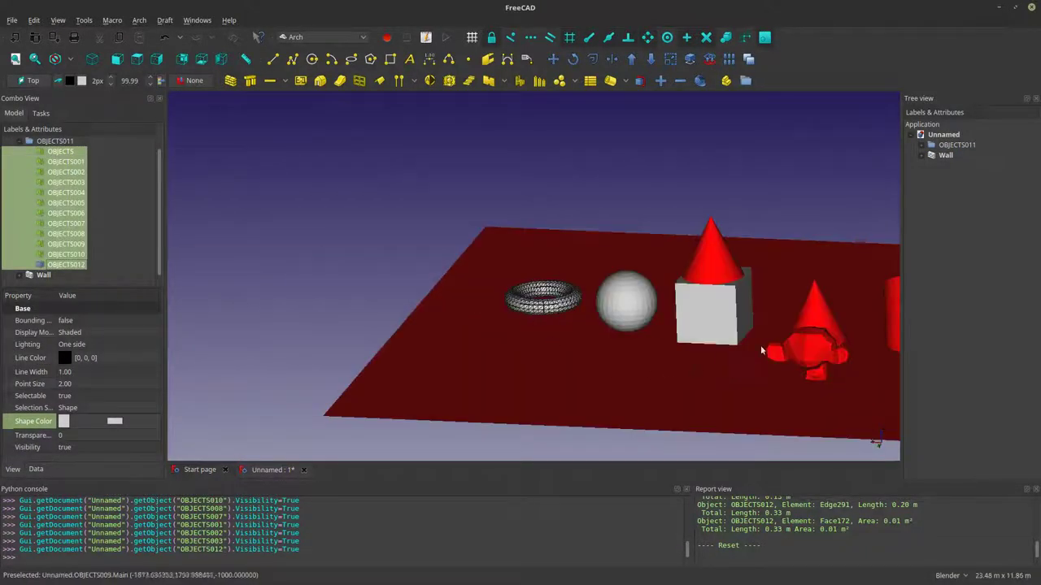
{"action": "middle_click_drag", "start_coordinate": [761, 350], "coordinate": [545, 353], "text": "shift"}
{"action": "scroll", "coordinate": [546, 353], "scroll_direction": "down", "scroll_amount": 2}
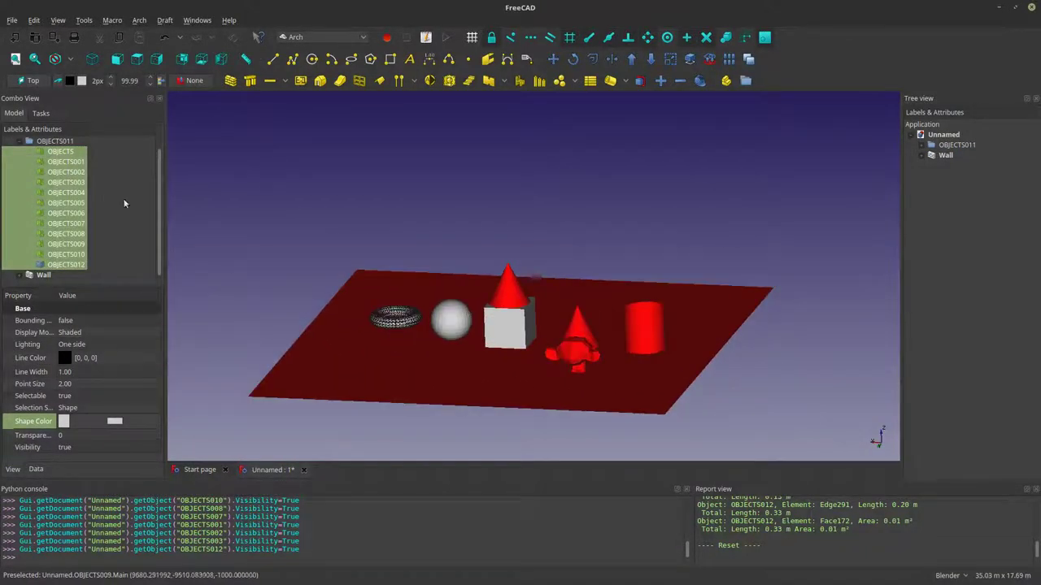
Step: Select the meshes OBJECTS to OBJECTS010 in the model tree and look up the Mesh to Shape utility
{"action": "left_click", "coordinate": [66, 254]}
{"action": "left_click", "coordinate": [46, 154], "text": "shift"}
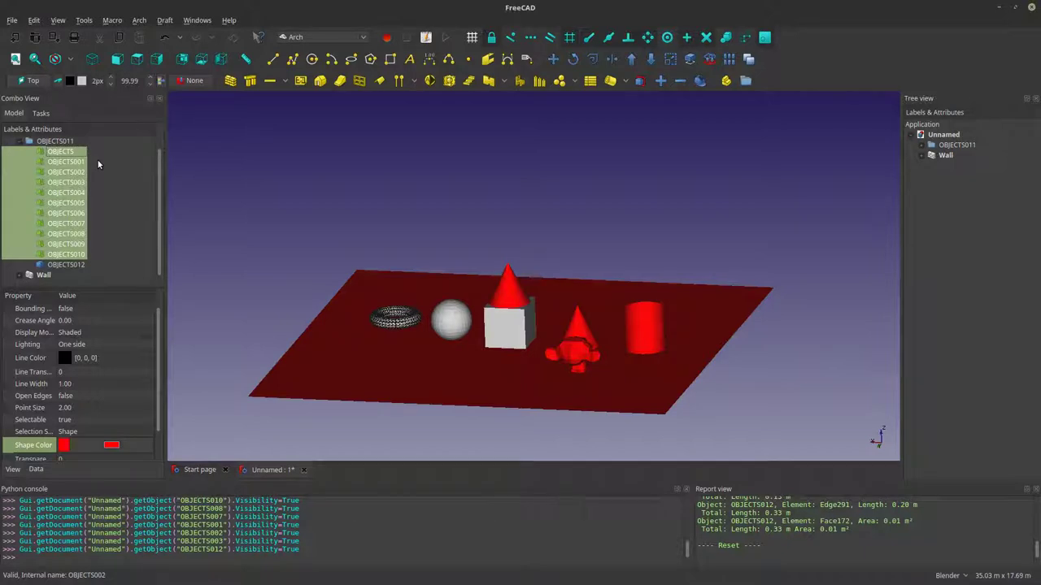
{"action": "left_click", "coordinate": [140, 20]}
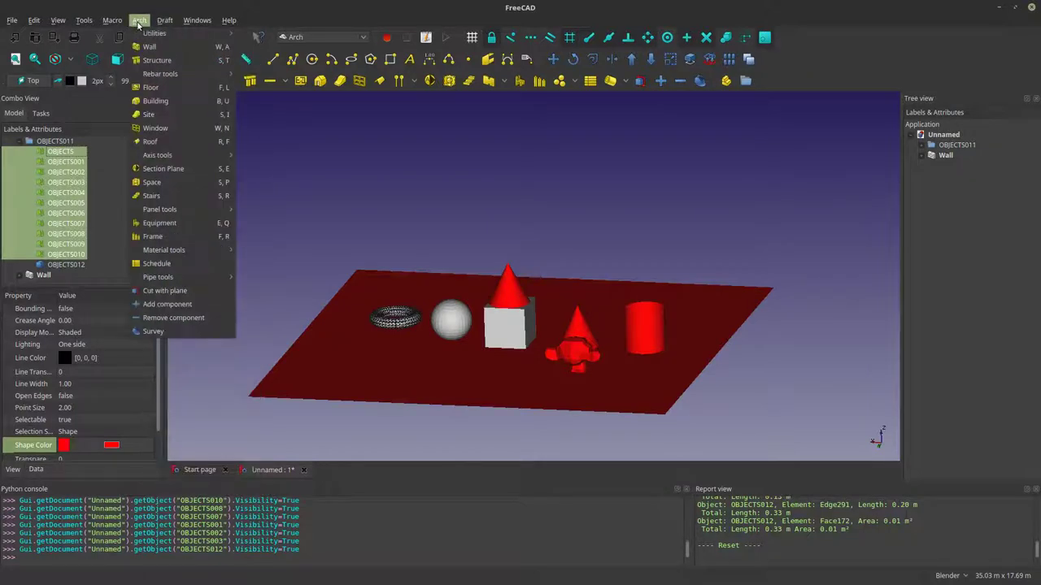
{"action": "mouse_move", "coordinate": [152, 34]}
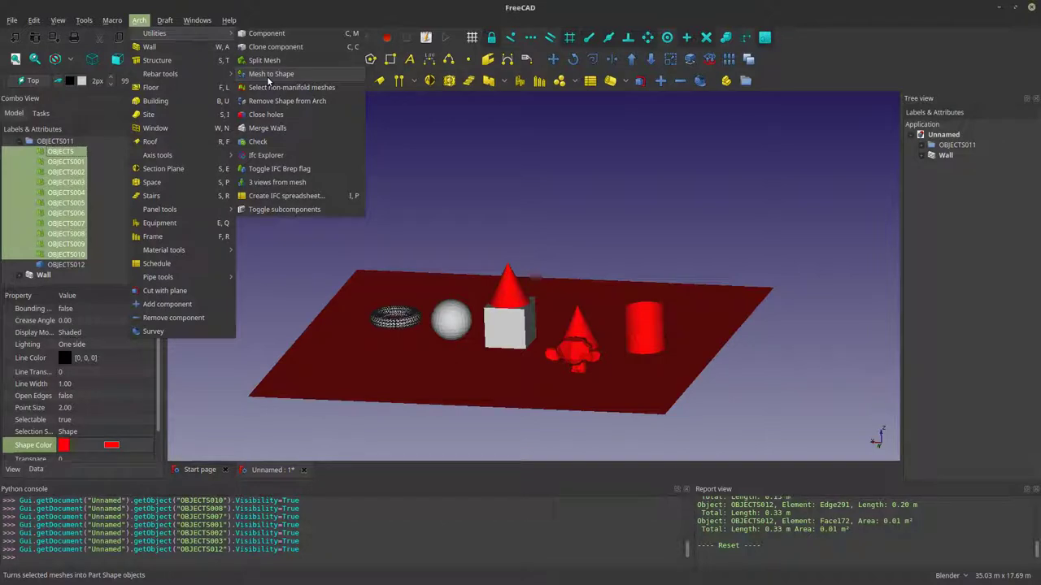
{"action": "mouse_move", "coordinate": [228, 20]}
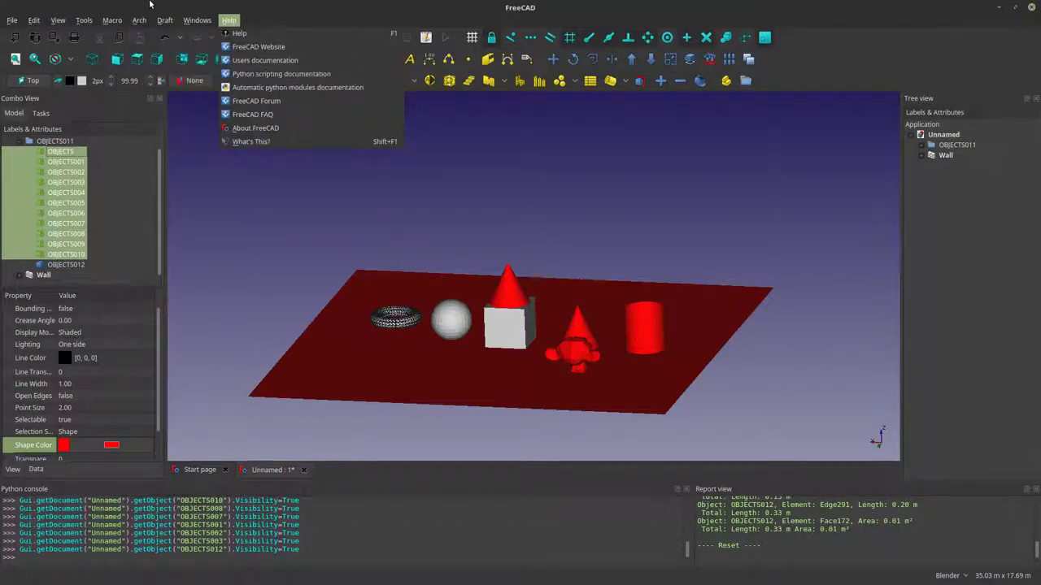
{"action": "left_click", "coordinate": [149, 5]}
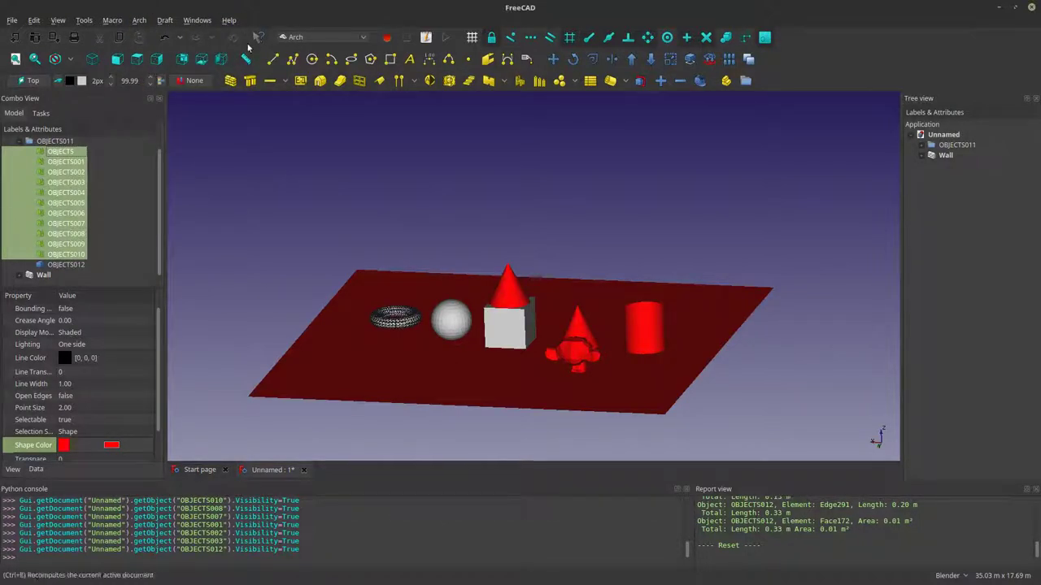
Step: Switch to the Part workbench to view its command for creating a shape from a mesh, and return to the Arch workbench
{"action": "left_click", "coordinate": [302, 37]}
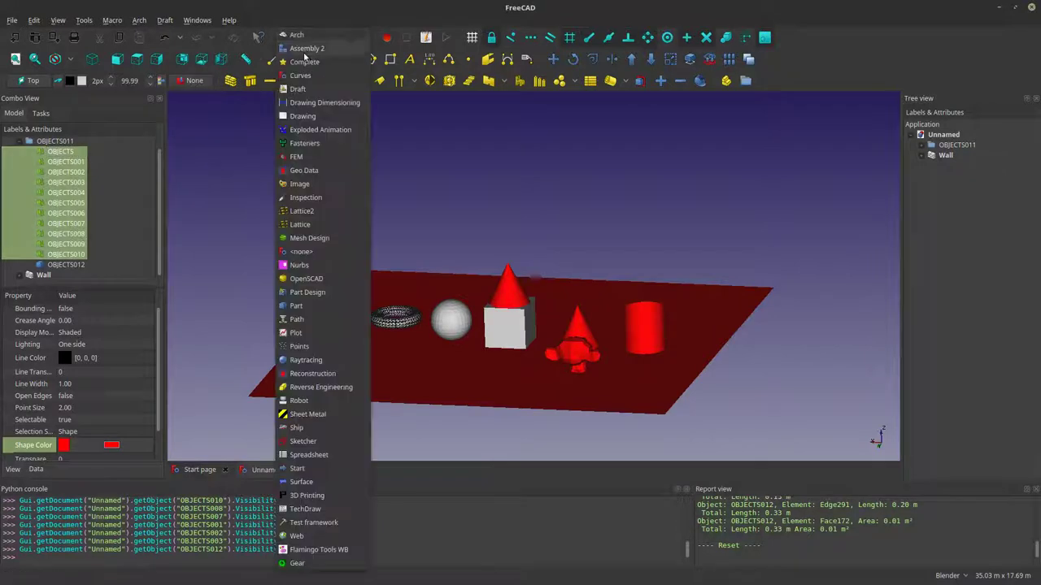
{"action": "left_click", "coordinate": [322, 306]}
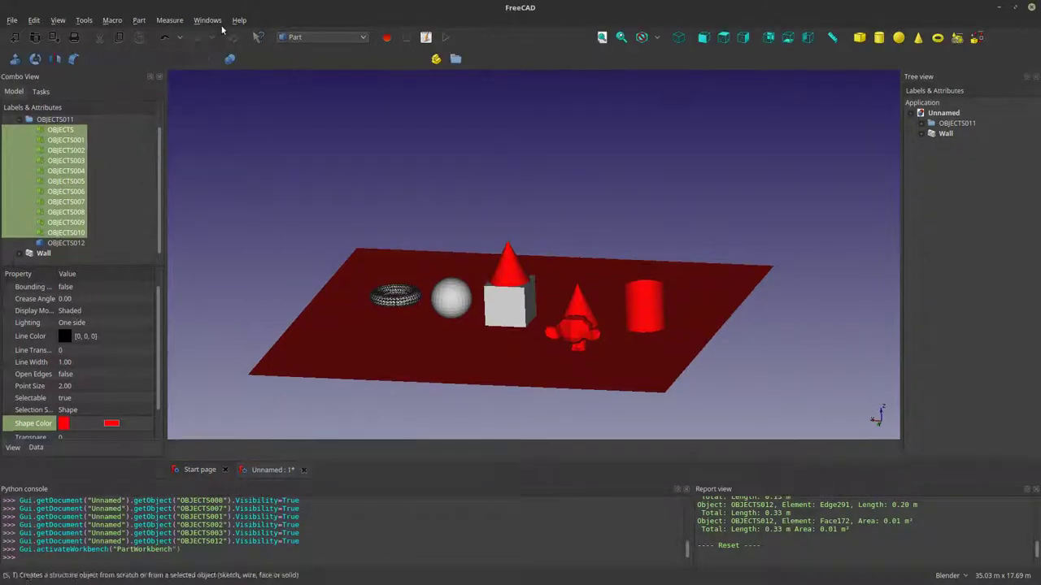
{"action": "left_click", "coordinate": [142, 21]}
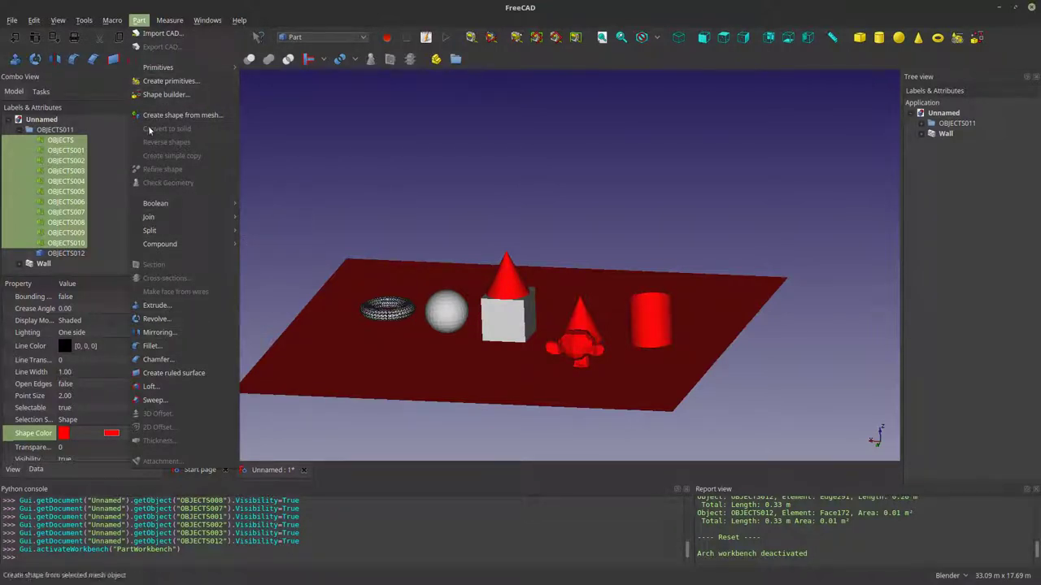
{"action": "mouse_move", "coordinate": [166, 205]}
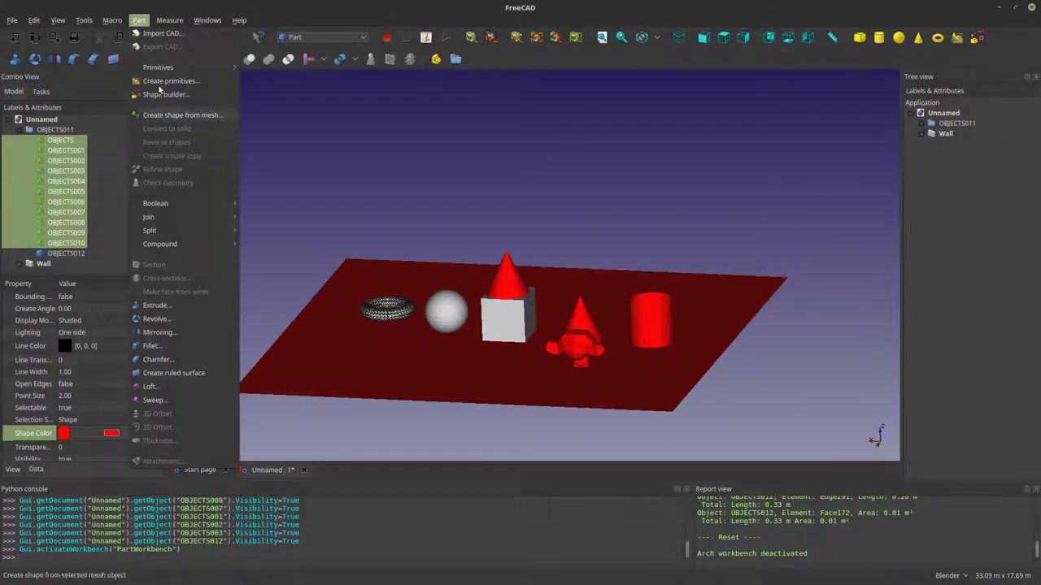
{"action": "mouse_move", "coordinate": [208, 19]}
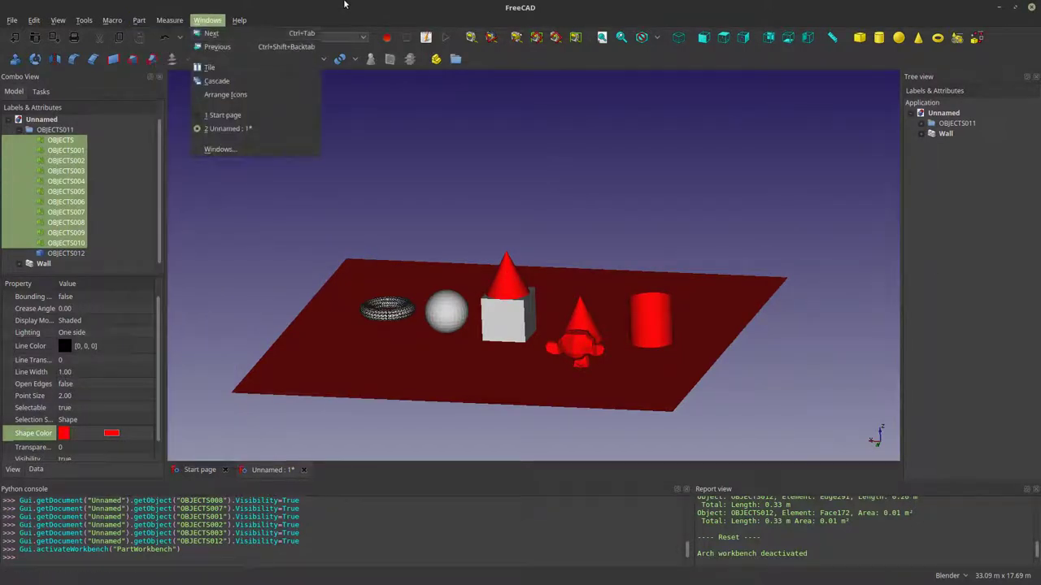
{"action": "left_click", "coordinate": [334, 40]}
{"action": "left_click", "coordinate": [335, 42]}
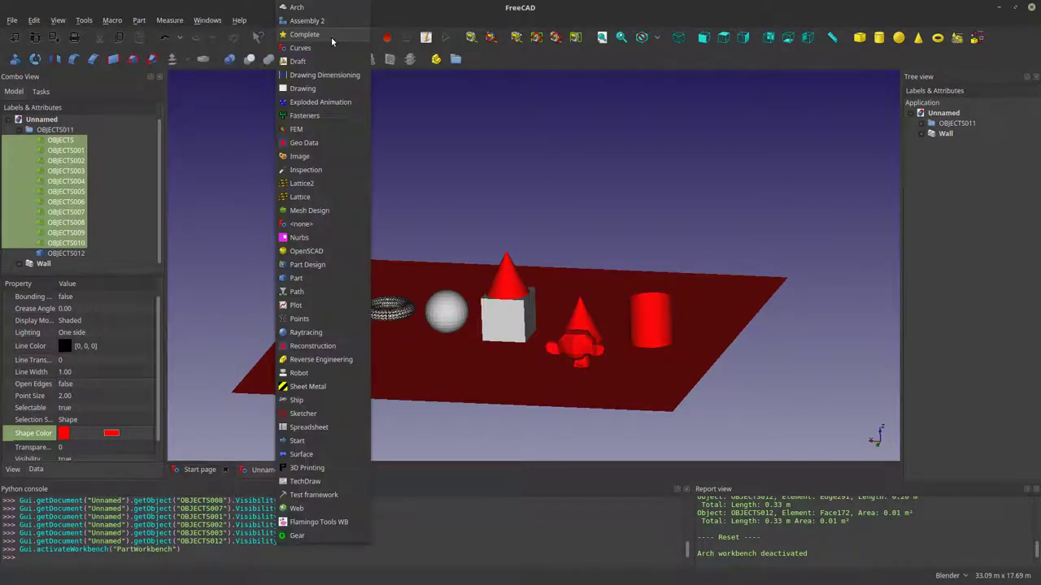
{"action": "left_click", "coordinate": [297, 7]}
Step: Convert the selected meshes OBJECTS to OBJECTS010 into shapes with Mesh to Shape
{"action": "left_click", "coordinate": [138, 19]}
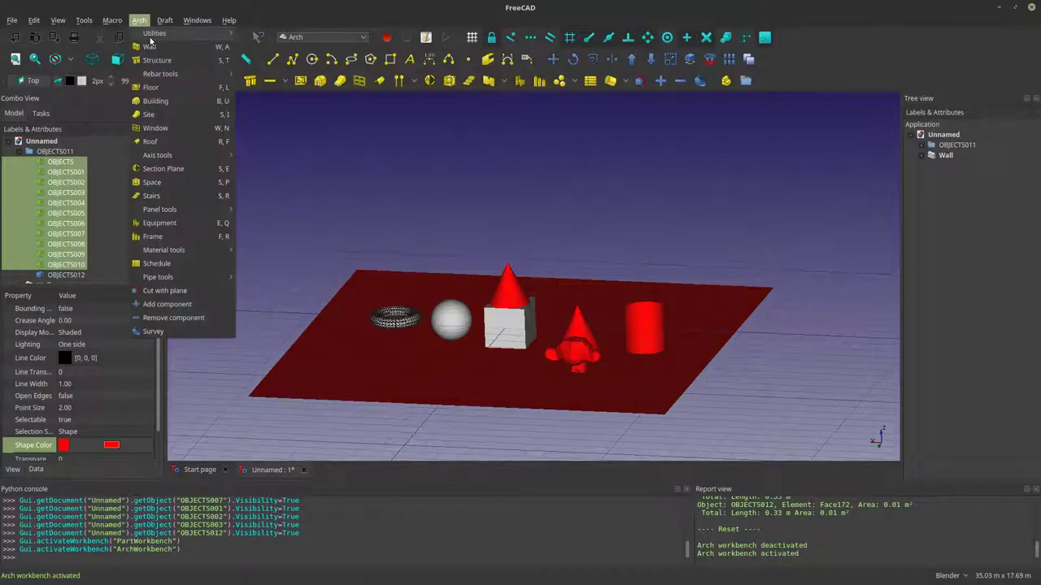
{"action": "mouse_move", "coordinate": [162, 32]}
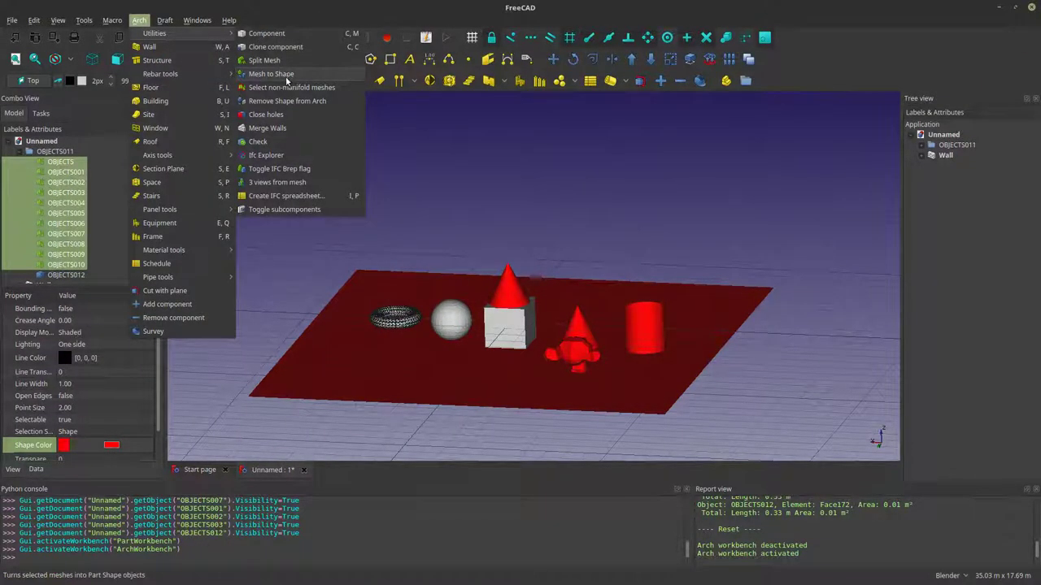
{"action": "left_click", "coordinate": [286, 74]}
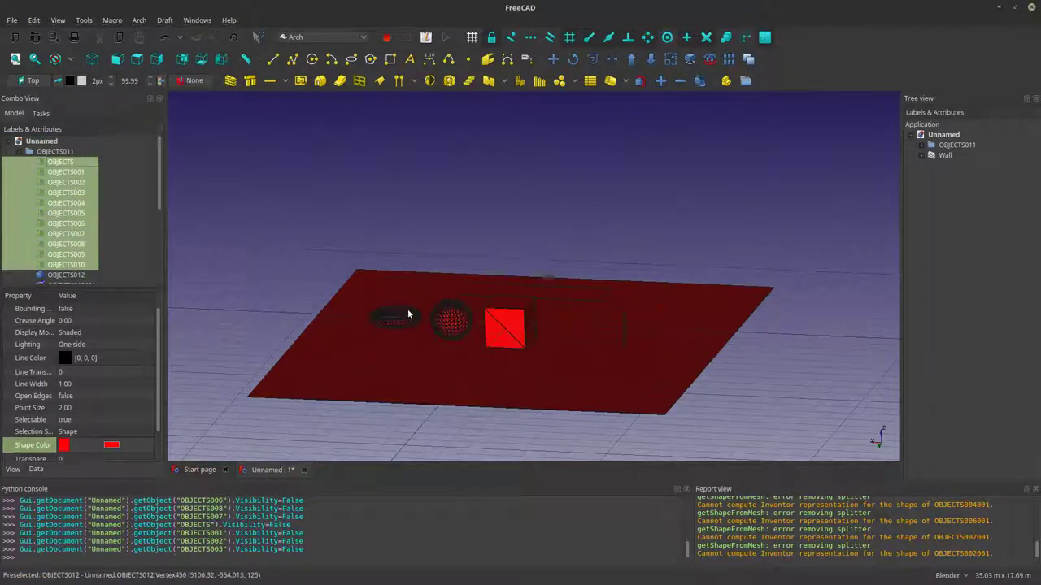
Step: Create an Arch structure from the converted ground plane shape OBJECTS009001
{"action": "scroll", "coordinate": [460, 402], "scroll_direction": "up", "scroll_amount": 5}
{"action": "scroll", "coordinate": [439, 374], "scroll_direction": "down", "scroll_amount": 5}
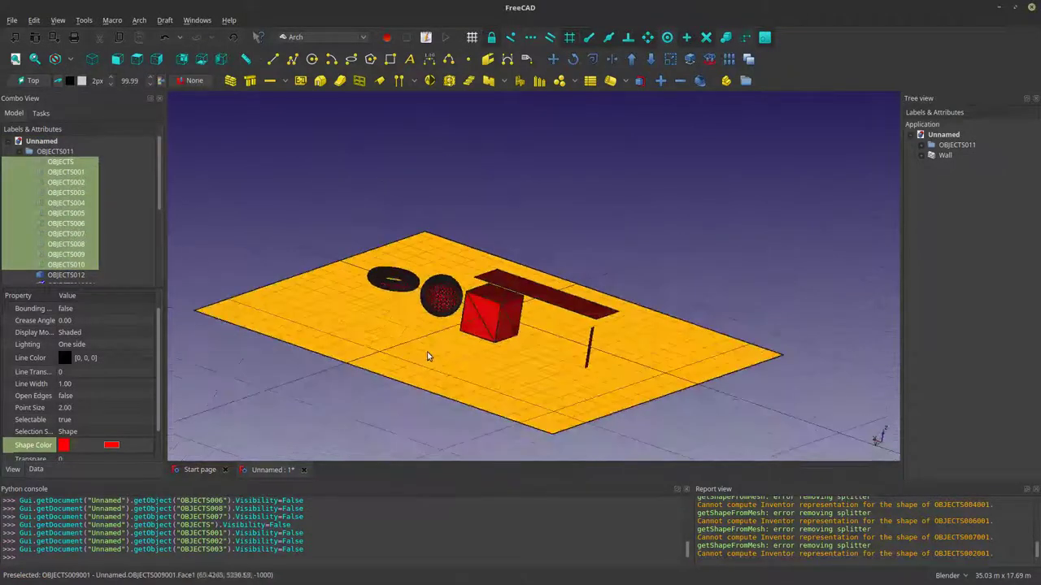
{"action": "middle_click_drag", "start_coordinate": [434, 344], "coordinate": [388, 325], "text": "shift"}
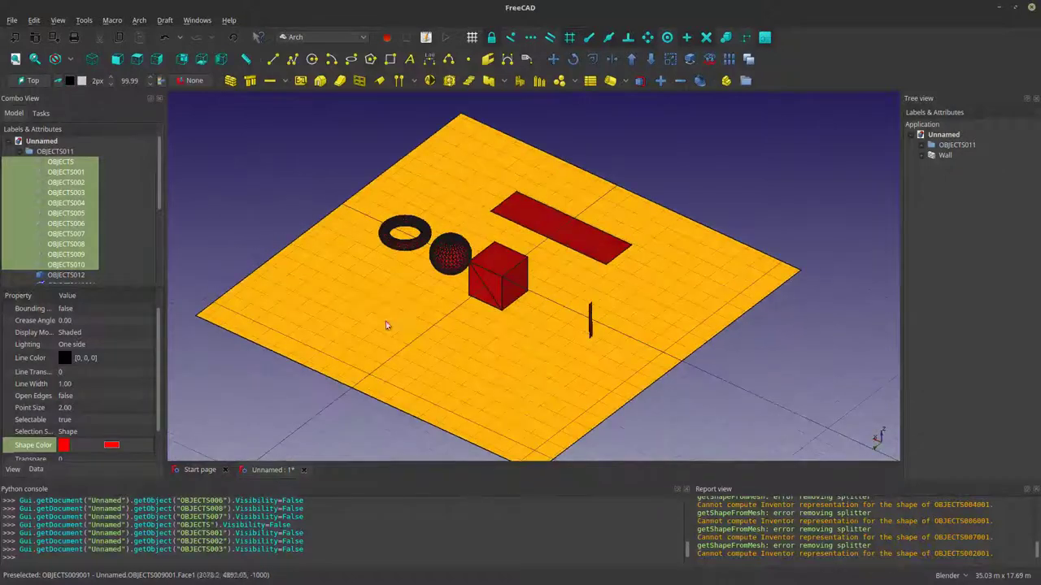
{"action": "left_click", "coordinate": [425, 353]}
{"action": "middle_click_drag", "start_coordinate": [512, 359], "coordinate": [511, 342]}
{"action": "scroll", "coordinate": [511, 342], "scroll_direction": "down", "scroll_amount": 2}
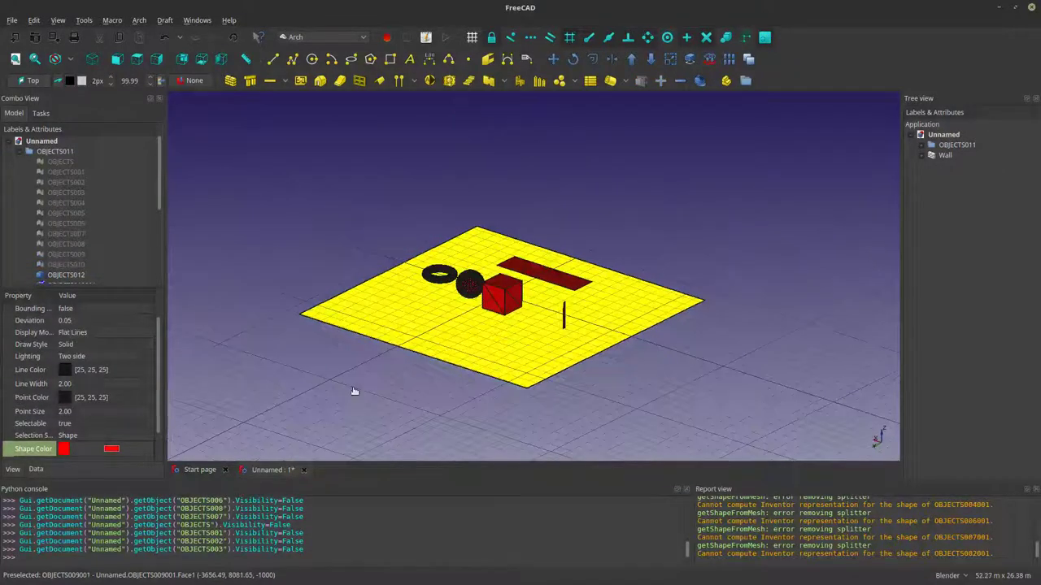
{"action": "scroll", "coordinate": [365, 291], "scroll_direction": "up", "scroll_amount": 5}
{"action": "scroll", "coordinate": [334, 255], "scroll_direction": "down", "scroll_amount": 2}
{"action": "scroll", "coordinate": [485, 327], "scroll_direction": "down", "scroll_amount": 2}
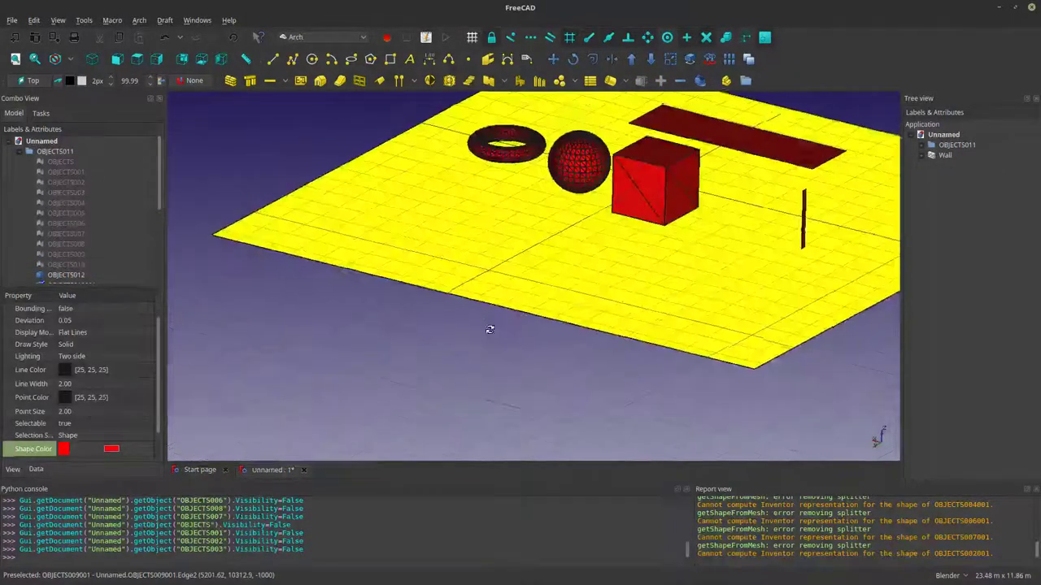
{"action": "left_click", "coordinate": [251, 81]}
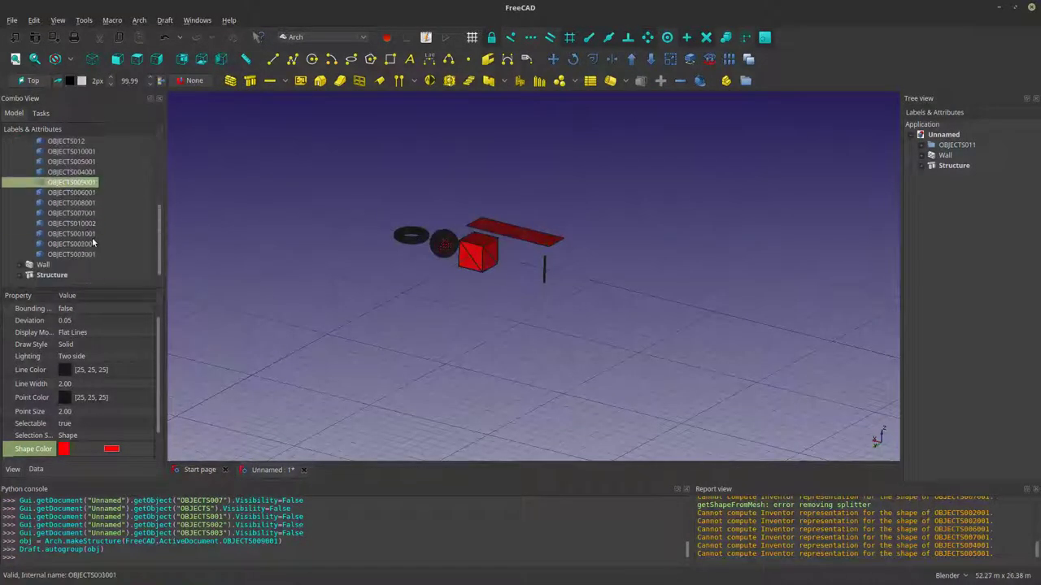
Step: Check the new structure by turning its visibility off and on again
{"action": "left_click", "coordinate": [54, 275]}
{"action": "key", "text": "space"}
{"action": "key", "text": "space"}
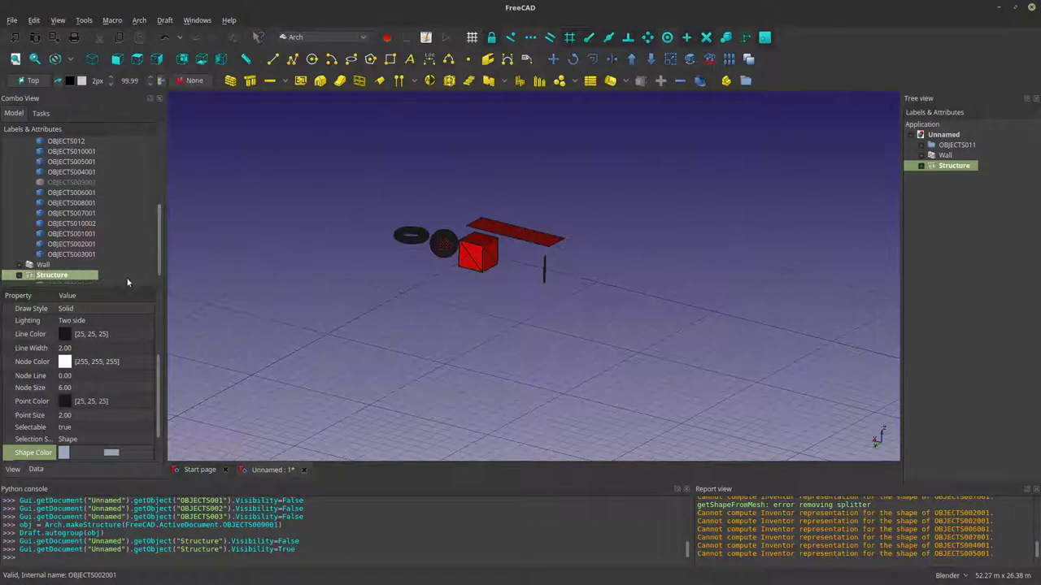
Step: Expand the structure in the model tree, show its base shape OBJECTS009001, and clear the selection
{"action": "left_click", "coordinate": [44, 264]}
{"action": "left_click", "coordinate": [40, 275]}
{"action": "scroll", "coordinate": [47, 276], "scroll_direction": "down", "scroll_amount": 1}
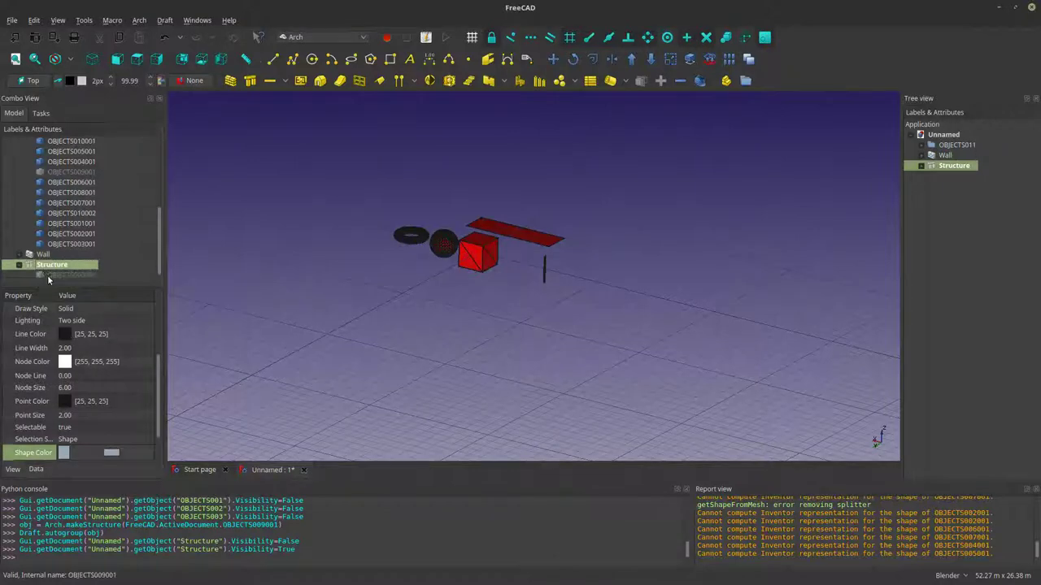
{"action": "left_click", "coordinate": [47, 275]}
{"action": "key", "text": "space"}
{"action": "middle_click_drag", "start_coordinate": [352, 285], "coordinate": [518, 341]}
{"action": "left_click", "coordinate": [424, 282]}
{"action": "scroll", "coordinate": [471, 281], "scroll_direction": "up", "scroll_amount": 2}
{"action": "scroll", "coordinate": [496, 358], "scroll_direction": "down", "scroll_amount": 4}
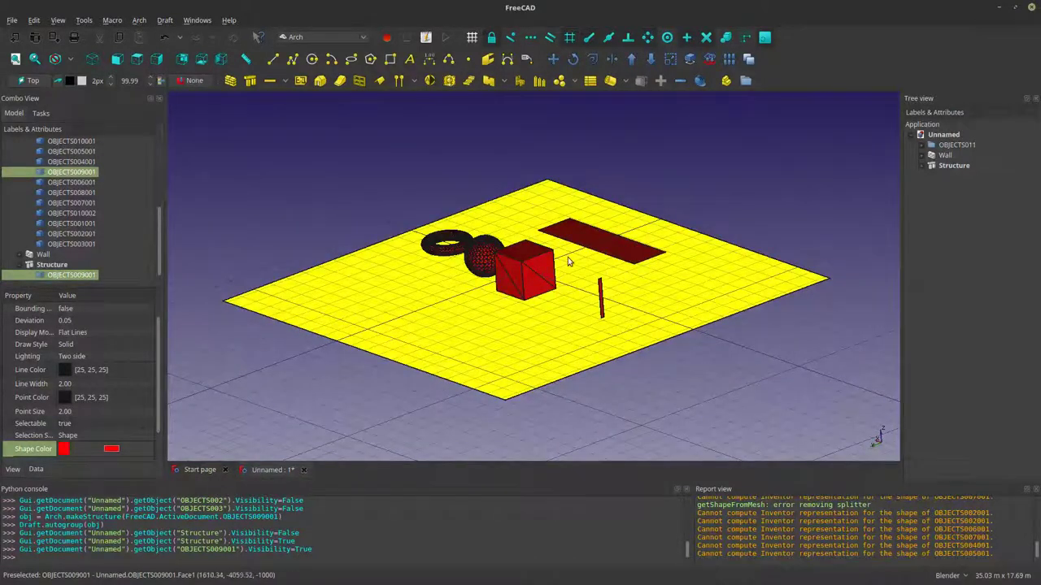
{"action": "left_click", "coordinate": [752, 370]}
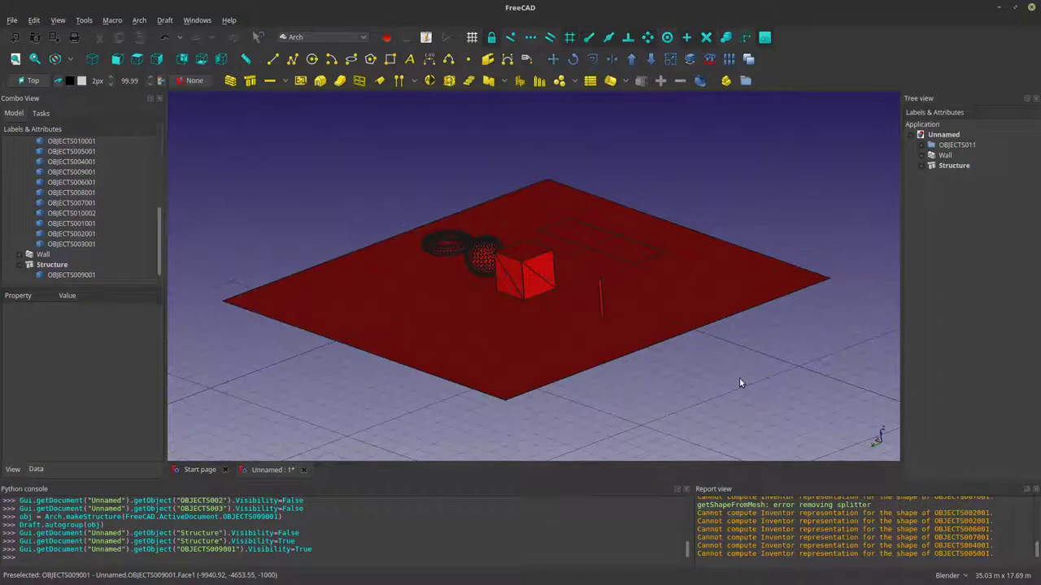
Step: Inspect the thin upright strip on the ground plane up close and identify it in the model tree
{"action": "scroll", "coordinate": [583, 236], "scroll_direction": "up", "scroll_amount": 4}
{"action": "middle_click_drag", "start_coordinate": [642, 371], "coordinate": [584, 305], "text": "shift"}
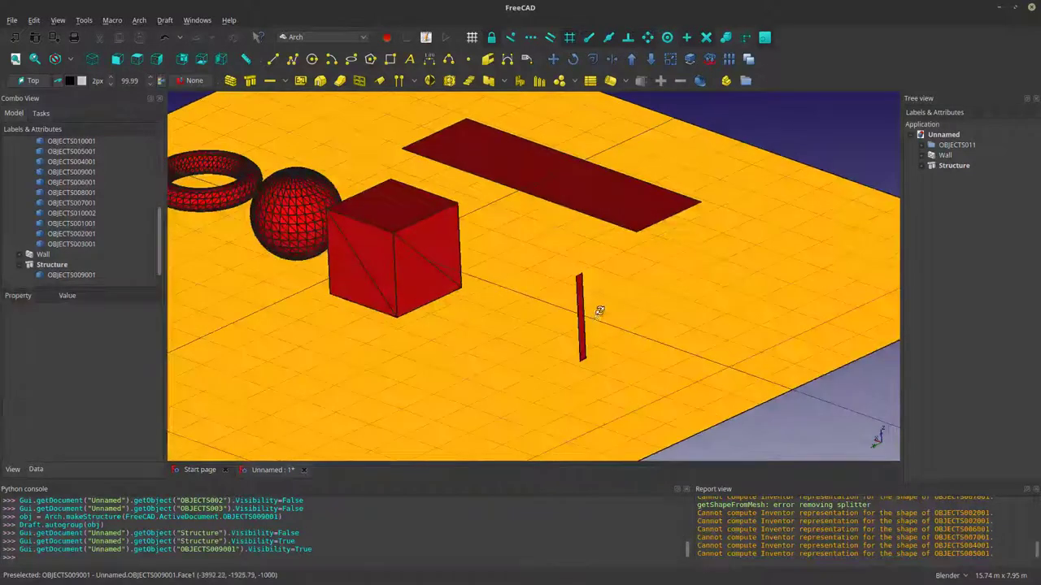
{"action": "scroll", "coordinate": [584, 304], "scroll_direction": "up", "scroll_amount": 3}
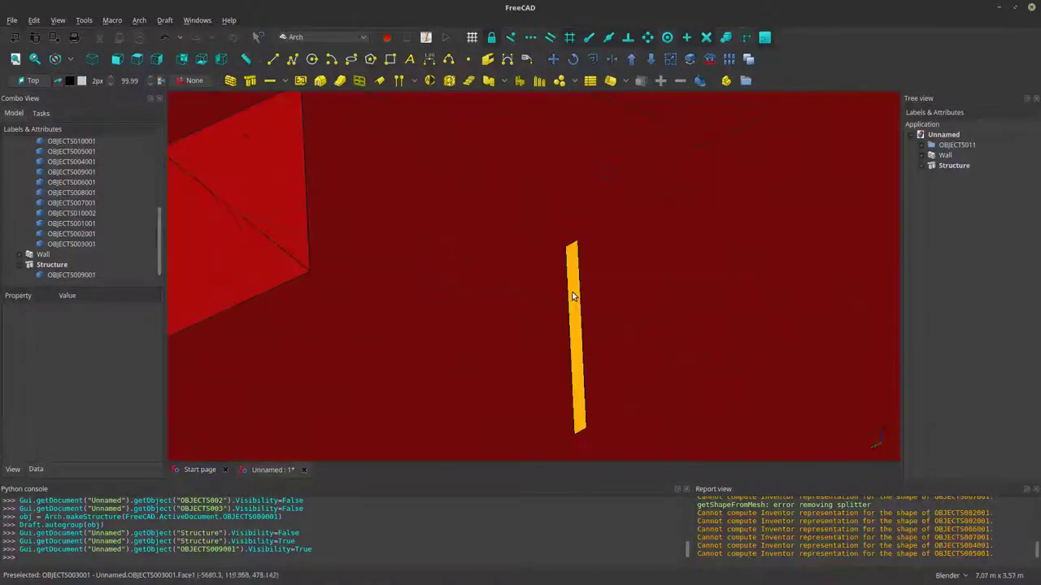
{"action": "left_click", "coordinate": [575, 295]}
{"action": "scroll", "coordinate": [574, 293], "scroll_direction": "down", "scroll_amount": 4}
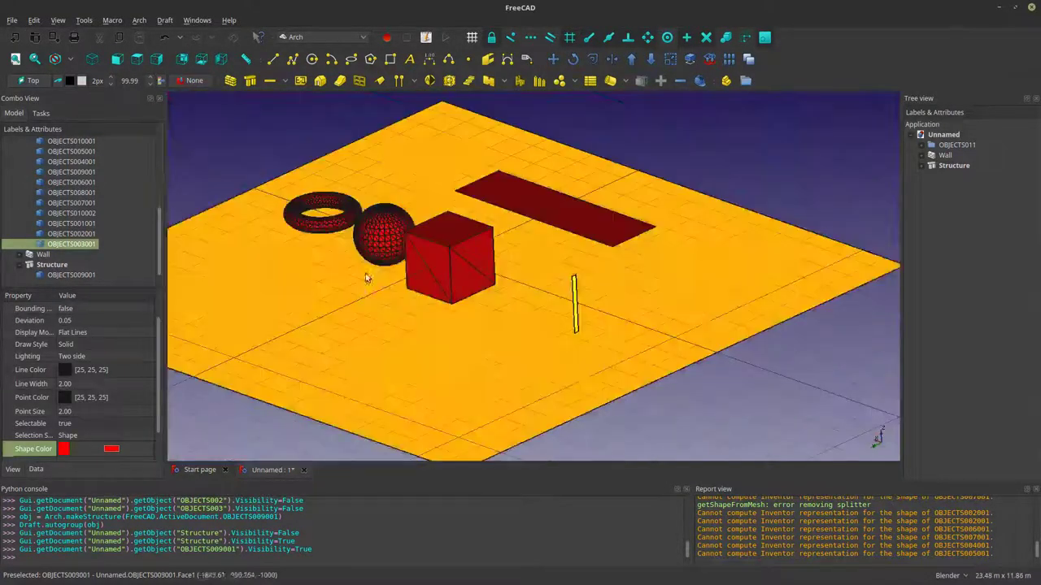
Step: Toggle the visibility of the original meshes OBJECTS010, OBJECTS009 and OBJECTS008 on and off to compare them with the converted shapes
{"action": "scroll", "coordinate": [101, 244], "scroll_direction": "up", "scroll_amount": 3}
{"action": "left_click", "coordinate": [56, 215]}
{"action": "key", "text": "space"}
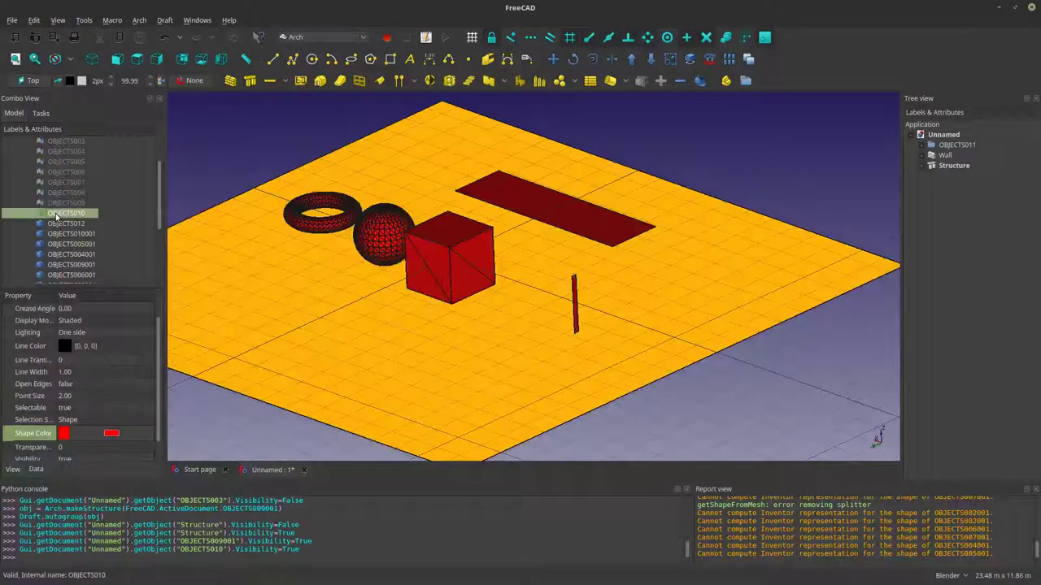
{"action": "key", "text": "space"}
{"action": "left_click", "coordinate": [60, 205]}
{"action": "key", "text": "space"}
{"action": "key", "text": "space"}
{"action": "left_click", "coordinate": [63, 193]}
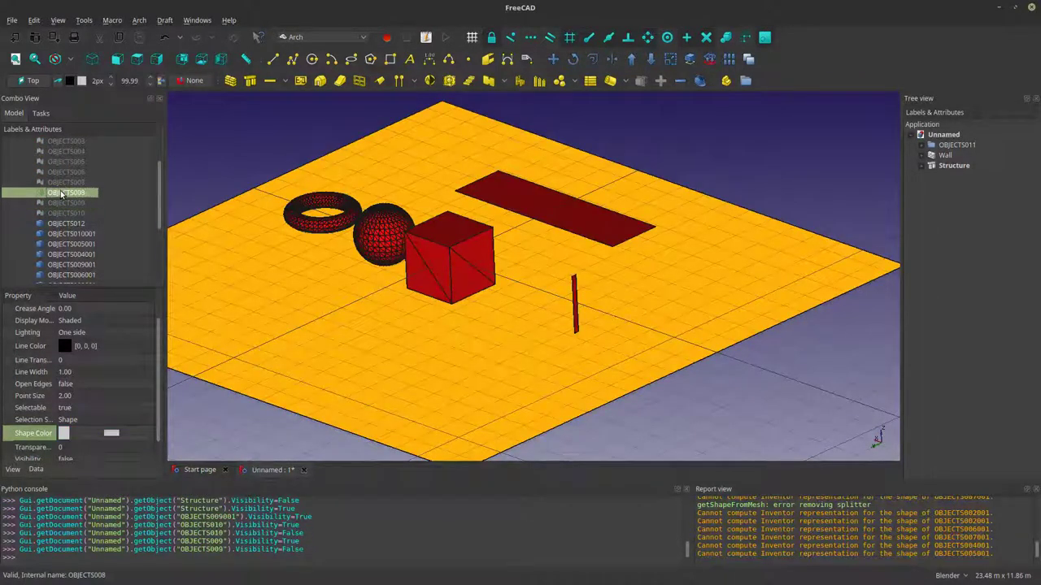
{"action": "key", "text": "space"}
{"action": "key", "text": "space"}
Step: Toggle the visibility of the original mesh OBJECTS007 on and off to identify it in the scene
{"action": "left_click", "coordinate": [66, 183]}
{"action": "key", "text": "space"}
{"action": "key", "text": "space"}
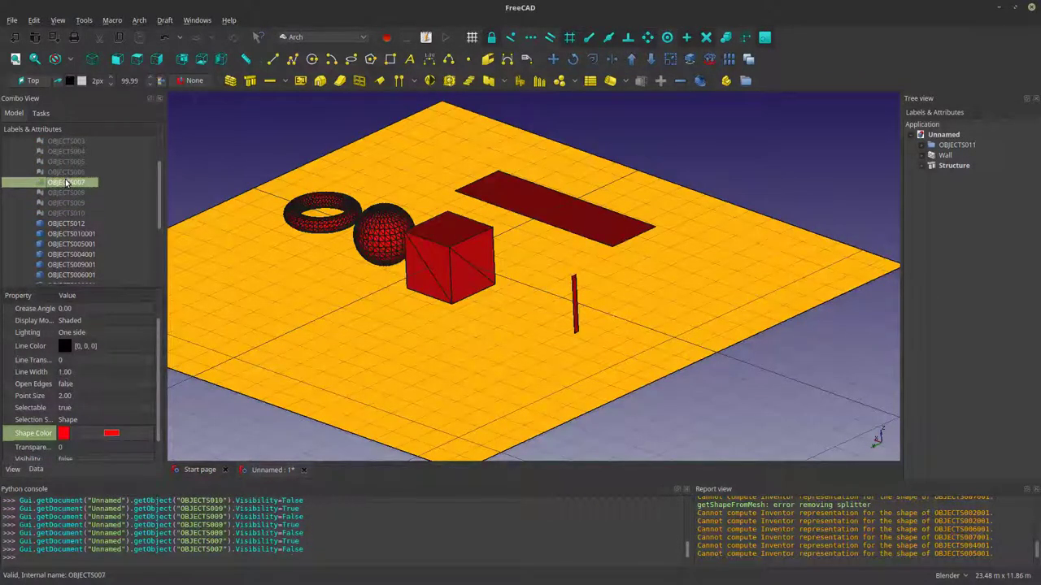
{"action": "key", "text": "space"}
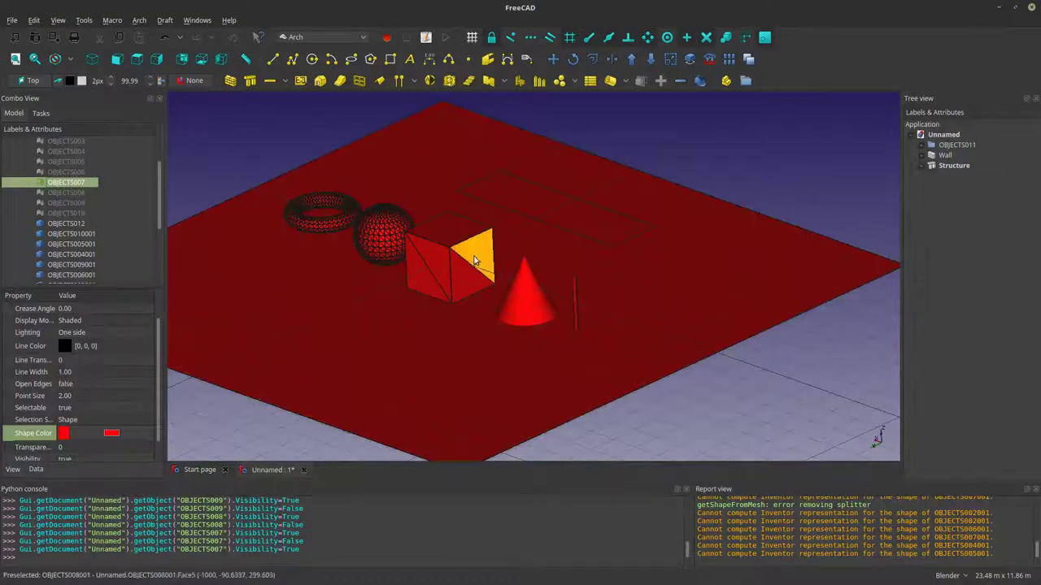
{"action": "scroll", "coordinate": [530, 296], "scroll_direction": "up", "scroll_amount": 4}
{"action": "key", "text": "space"}
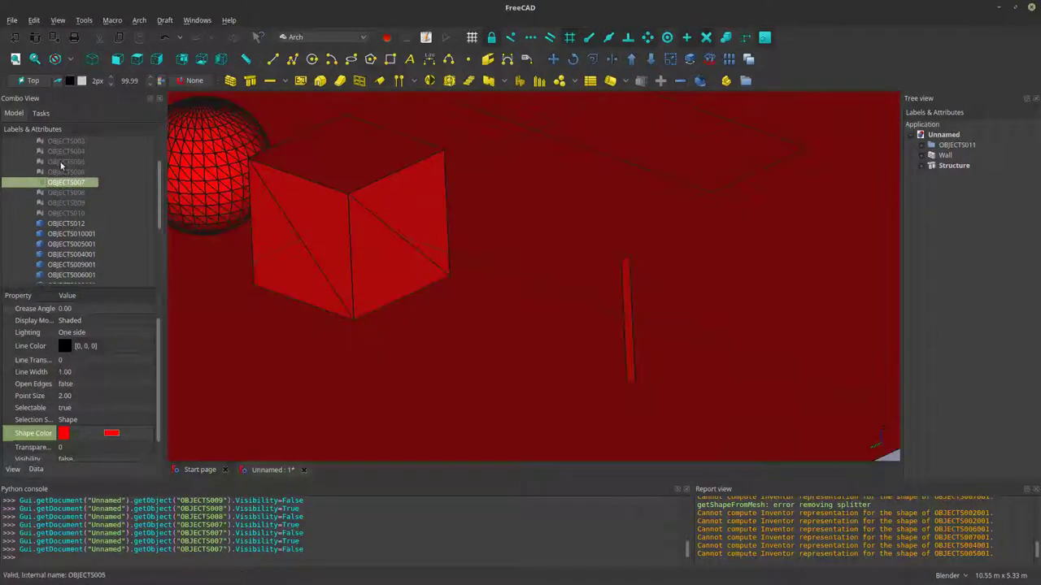
Step: Show the original meshes OBJECTS006 and OBJECTS005 and look at them among the converted shapes
{"action": "left_click", "coordinate": [63, 172]}
{"action": "key", "text": "space"}
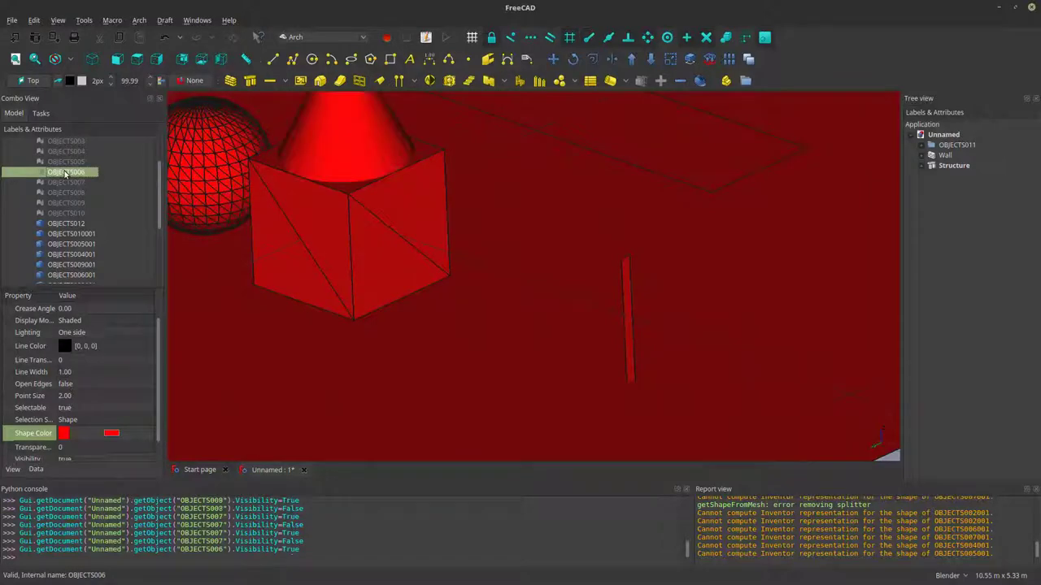
{"action": "key", "text": "space"}
{"action": "key", "text": "0"}
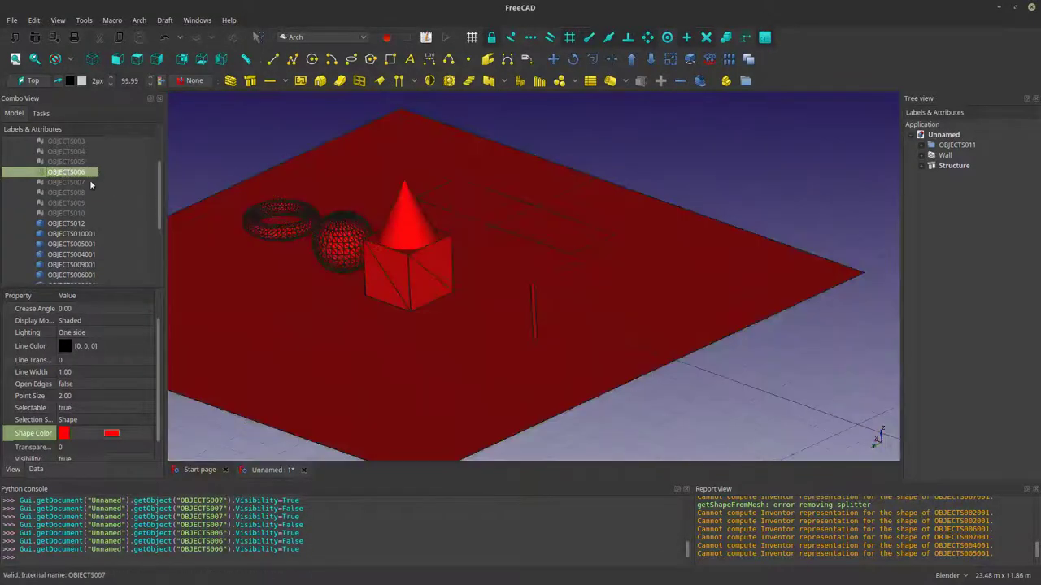
{"action": "left_click", "coordinate": [73, 161]}
{"action": "key", "text": "space"}
{"action": "scroll", "coordinate": [423, 341], "scroll_direction": "up", "scroll_amount": 3}
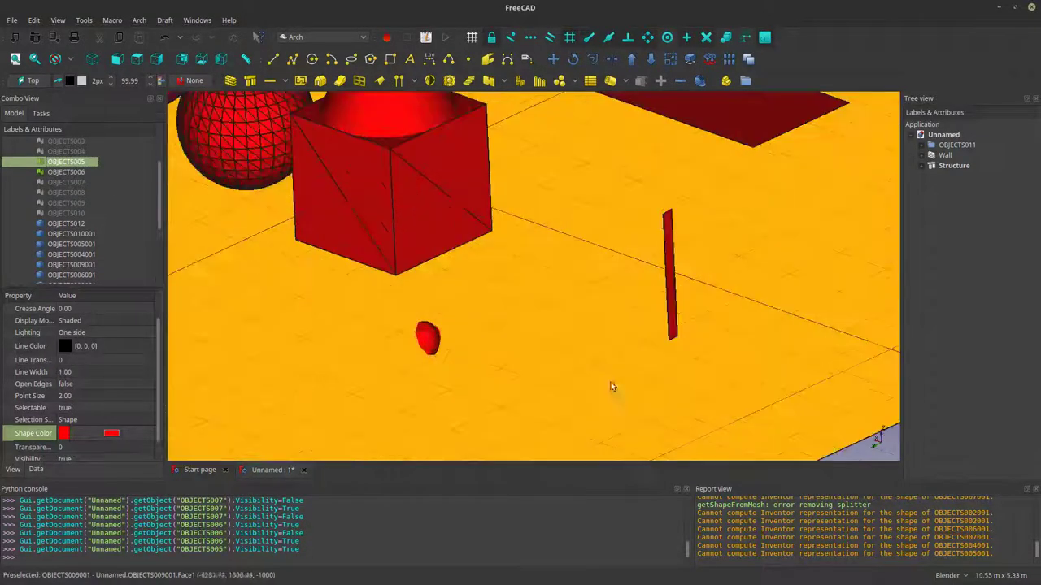
{"action": "scroll", "coordinate": [444, 341], "scroll_direction": "up", "scroll_amount": 2}
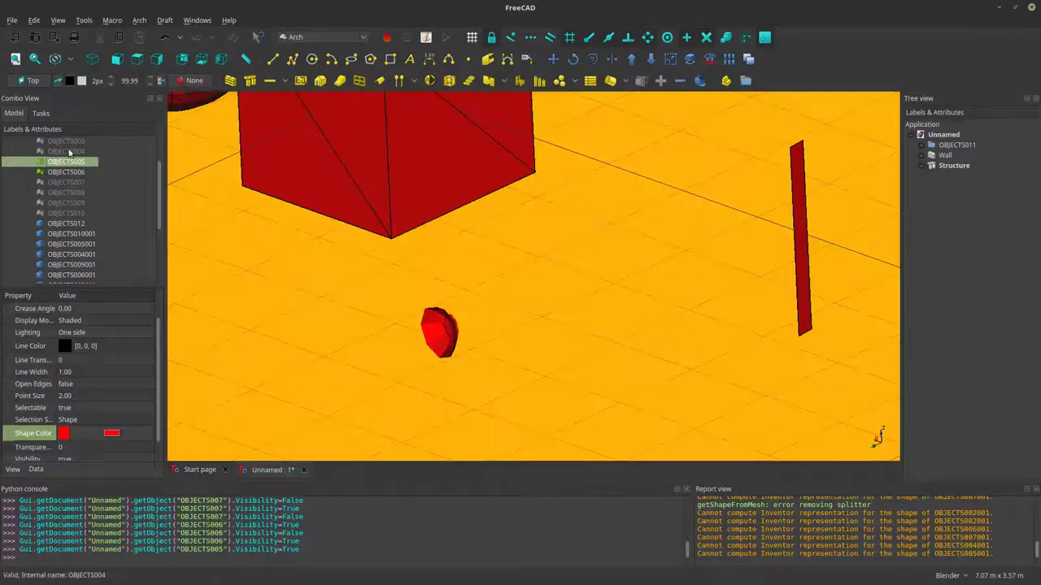
Step: Show the original meshes OBJECTS004 and OBJECTS003, toggling OBJECTS003 off and on to identify it
{"action": "left_click", "coordinate": [69, 151]}
{"action": "key", "text": "space"}
{"action": "left_click", "coordinate": [69, 142]}
{"action": "key", "text": "space"}
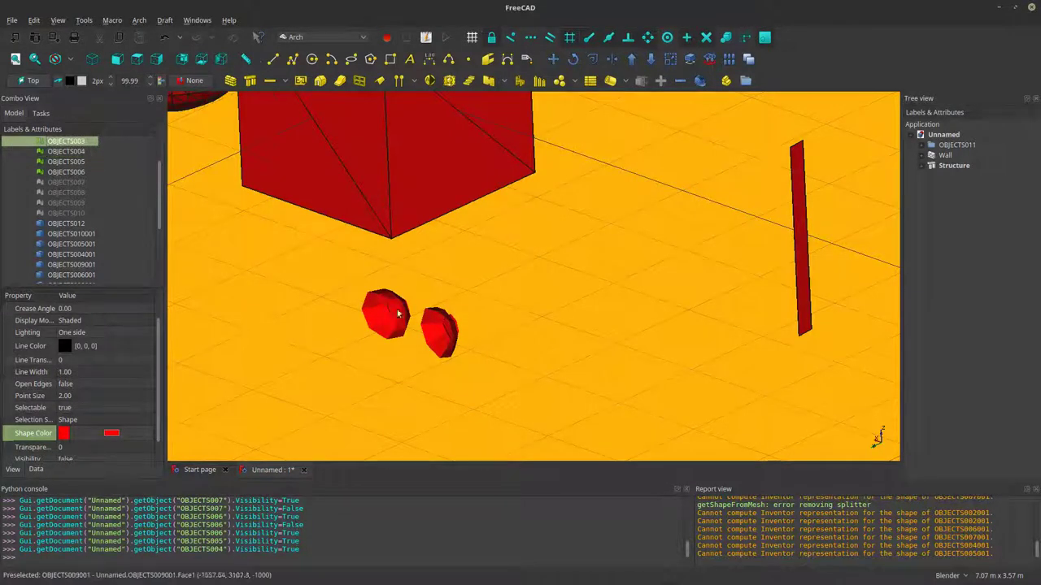
{"action": "scroll", "coordinate": [350, 356], "scroll_direction": "up", "scroll_amount": 4}
{"action": "key", "text": "space"}
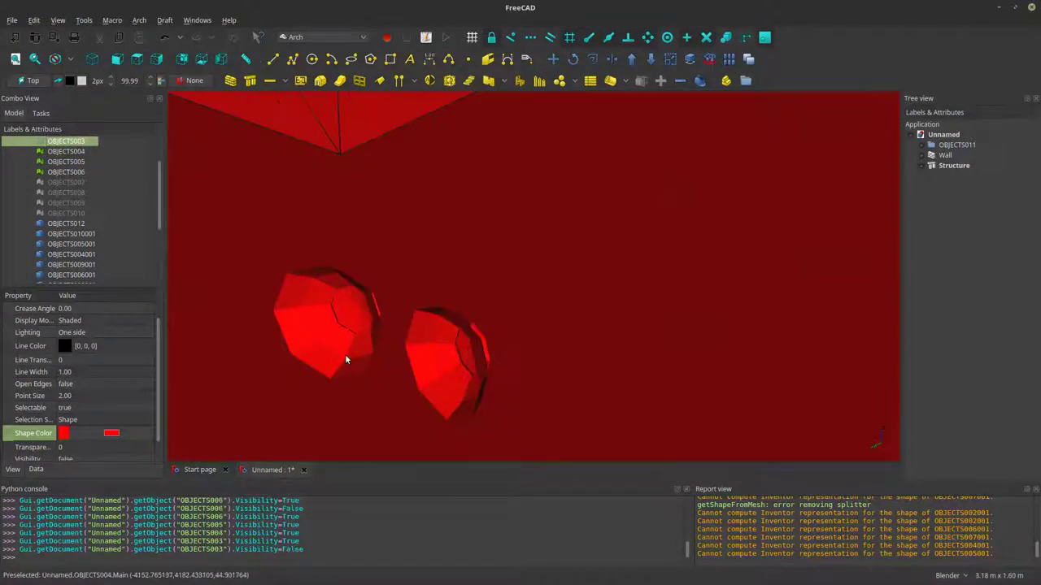
{"action": "key", "text": "space"}
{"action": "scroll", "coordinate": [390, 344], "scroll_direction": "down", "scroll_amount": 2}
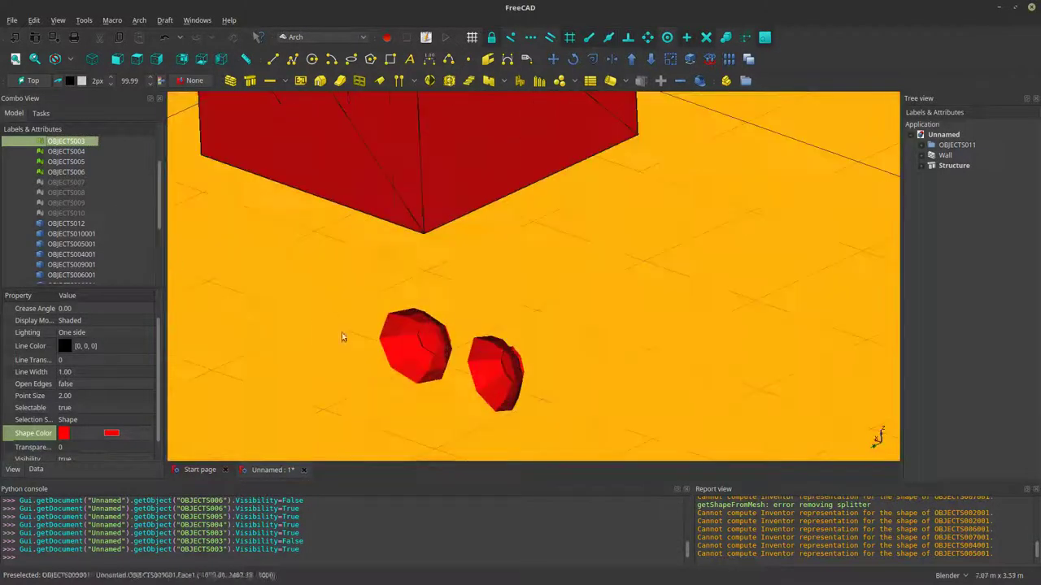
Step: Identify the mesh OBJECTS005 by toggling its visibility, and convert it with Mesh to Shape
{"action": "left_click", "coordinate": [69, 161]}
{"action": "key", "text": "space"}
{"action": "key", "text": "space"}
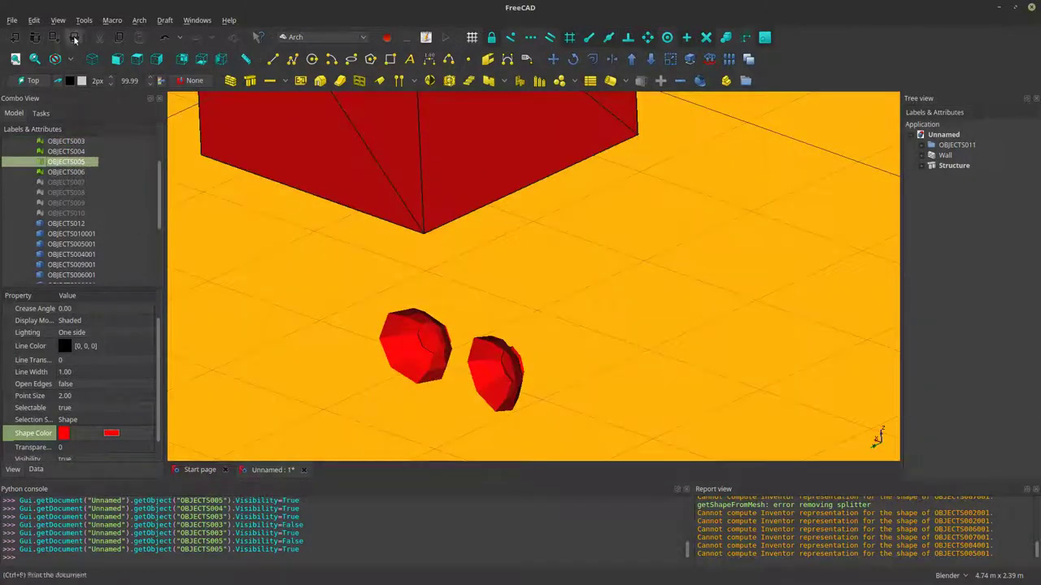
{"action": "left_click", "coordinate": [139, 21]}
{"action": "mouse_move", "coordinate": [156, 34]}
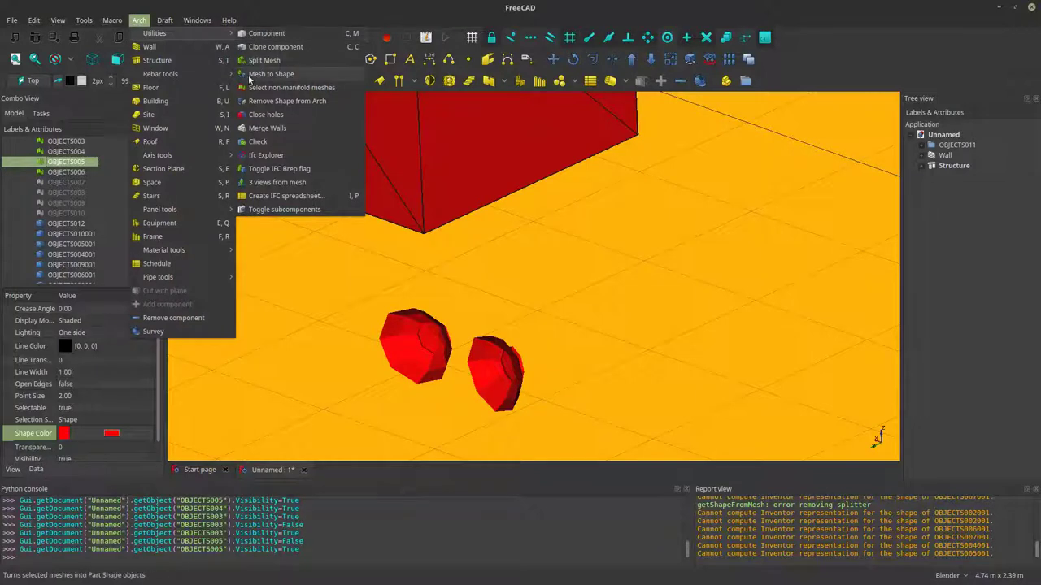
{"action": "left_click", "coordinate": [271, 74]}
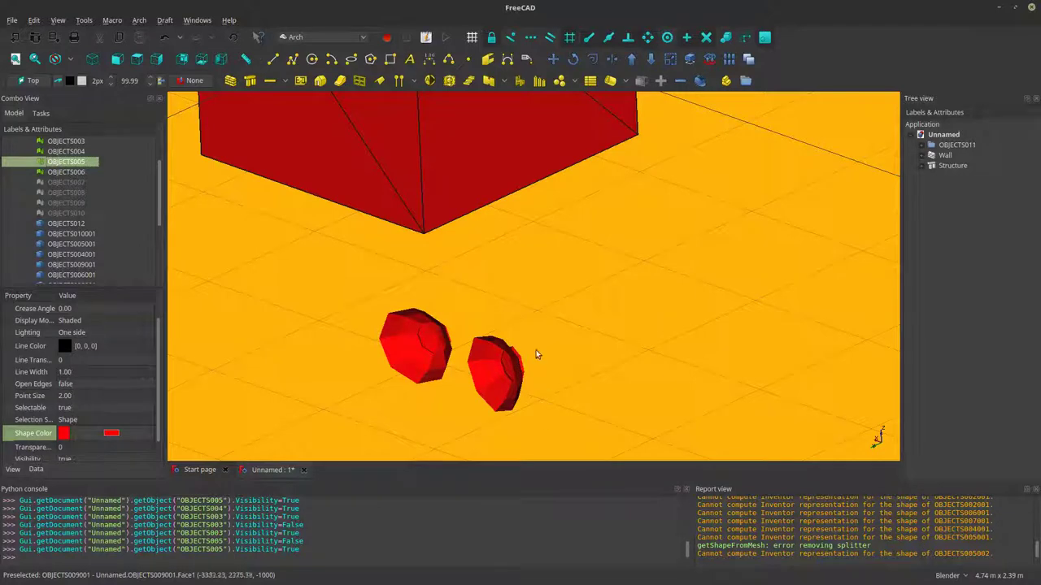
Step: Hide the structure's base shape OBJECTS009001 and select one of the small faceted meshes in front of the cube
{"action": "scroll", "coordinate": [79, 248], "scroll_direction": "down", "scroll_amount": 3}
{"action": "left_click", "coordinate": [74, 276]}
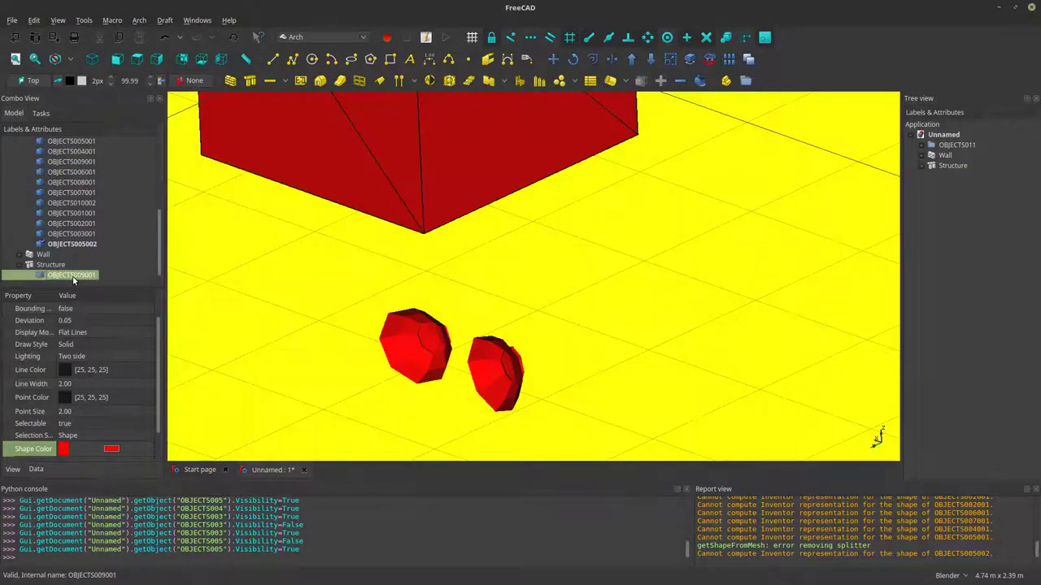
{"action": "key", "text": "space"}
{"action": "key", "text": "space"}
{"action": "key", "text": "space"}
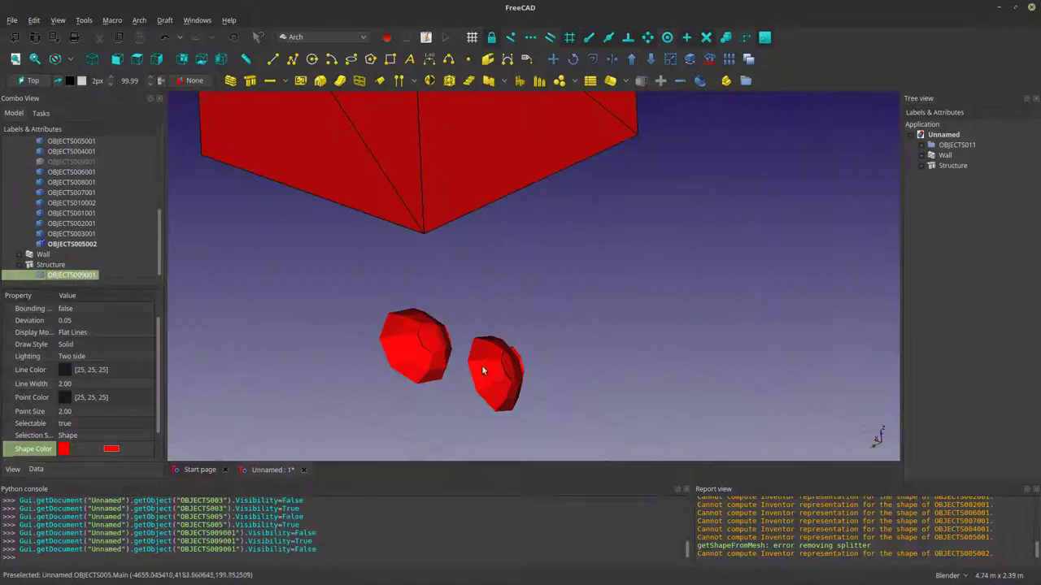
{"action": "left_click", "coordinate": [482, 365]}
{"action": "scroll", "coordinate": [436, 247], "scroll_direction": "down", "scroll_amount": 5}
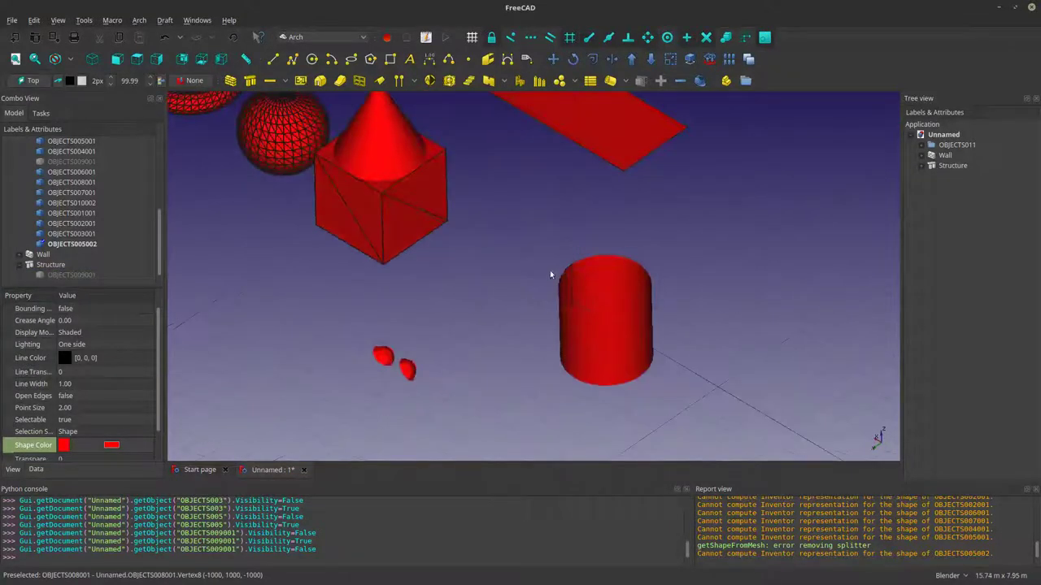
Step: Examine the cone mesh and the top corner of the cube beneath it up close
{"action": "middle_click_drag", "start_coordinate": [600, 323], "coordinate": [577, 312], "text": "shift"}
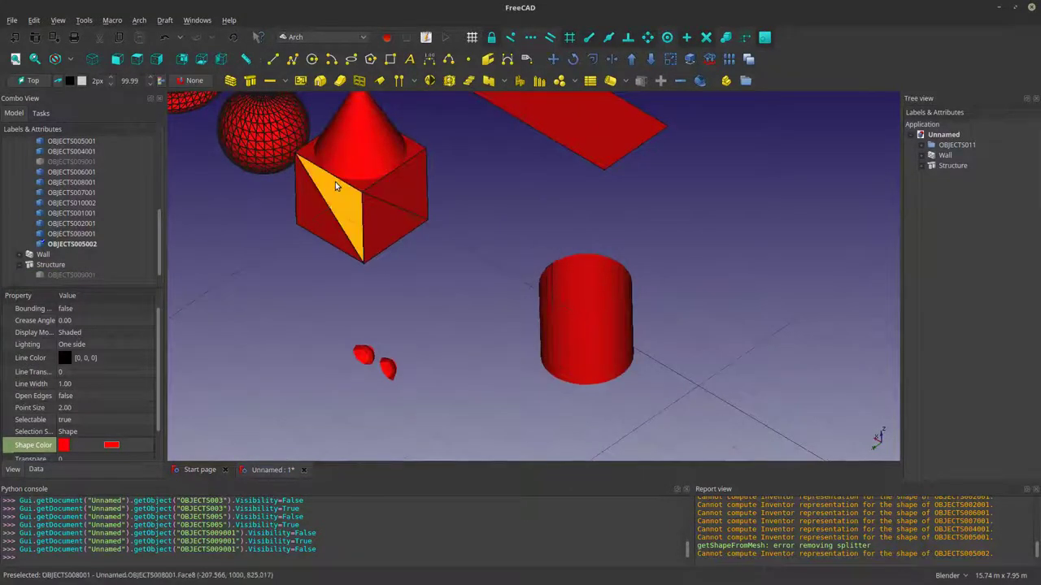
{"action": "middle_click_drag", "start_coordinate": [440, 238], "coordinate": [436, 322], "text": "shift"}
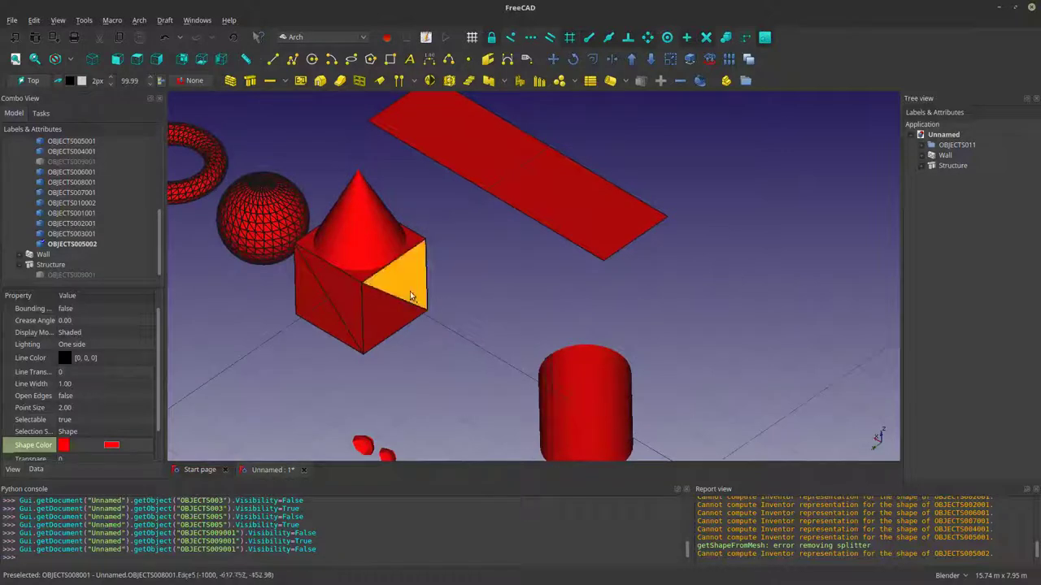
{"action": "scroll", "coordinate": [410, 291], "scroll_direction": "up", "scroll_amount": 5}
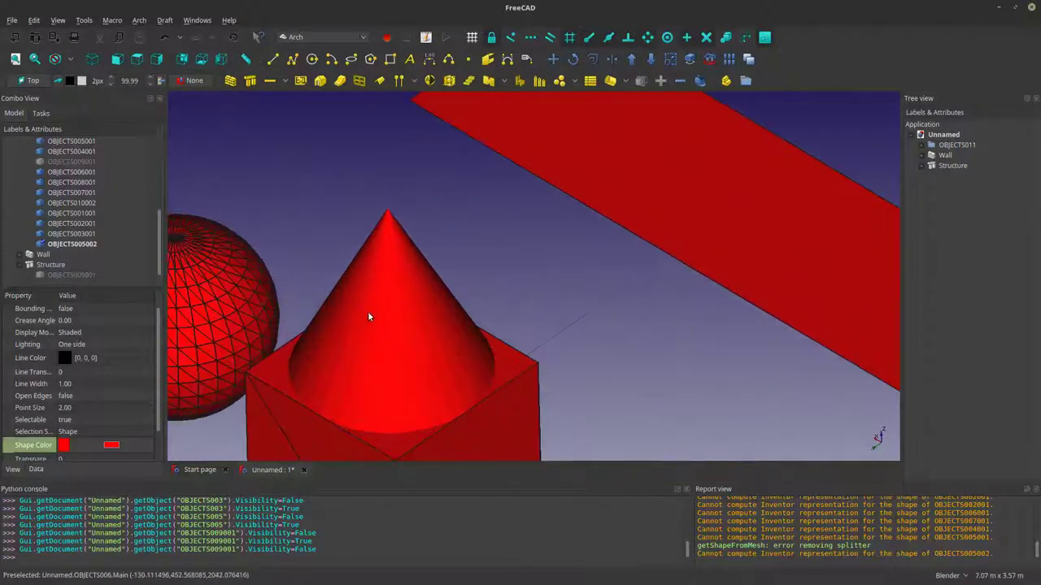
{"action": "middle_click_drag", "start_coordinate": [369, 313], "coordinate": [393, 294], "text": "shift"}
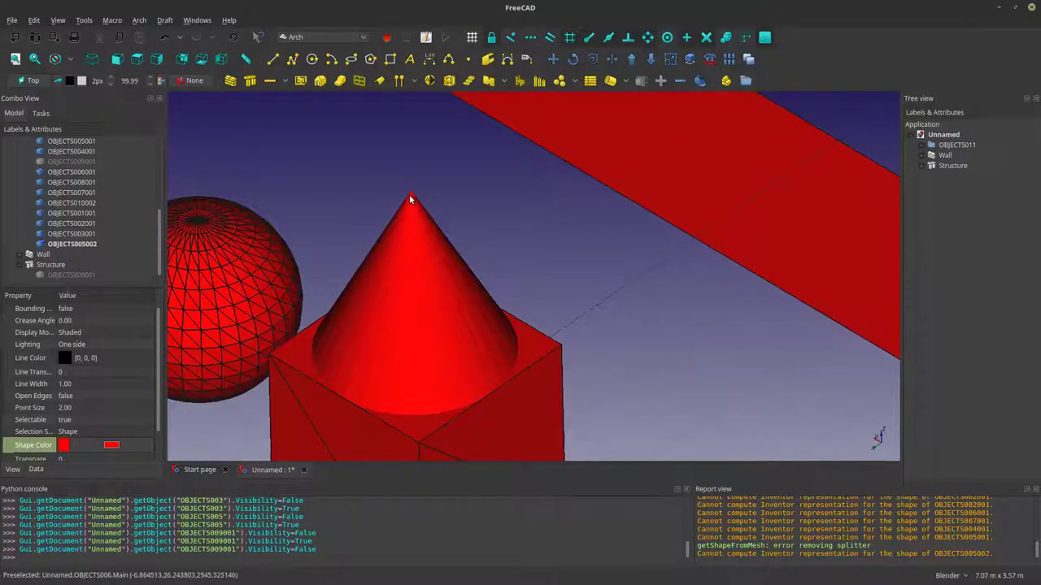
{"action": "middle_click_drag", "start_coordinate": [343, 203], "coordinate": [300, 158], "text": "shift"}
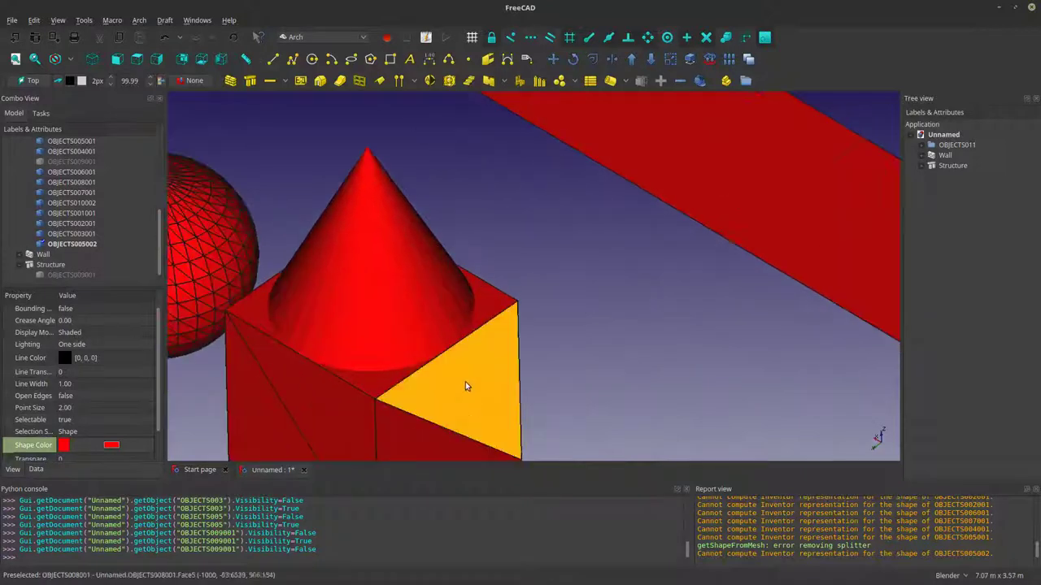
{"action": "middle_click_drag", "start_coordinate": [407, 307], "coordinate": [399, 246]}
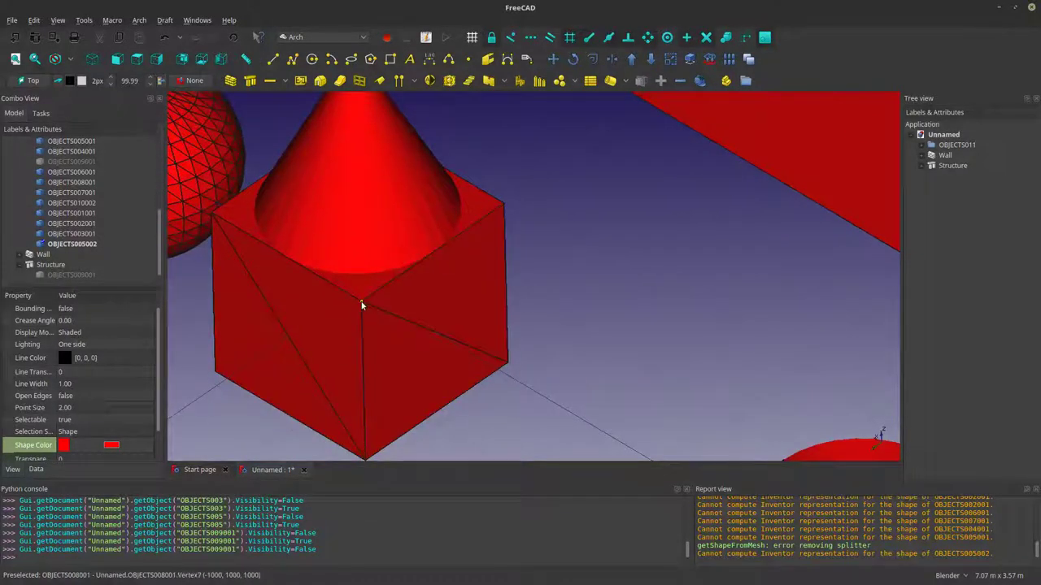
{"action": "scroll", "coordinate": [362, 305], "scroll_direction": "down", "scroll_amount": 3}
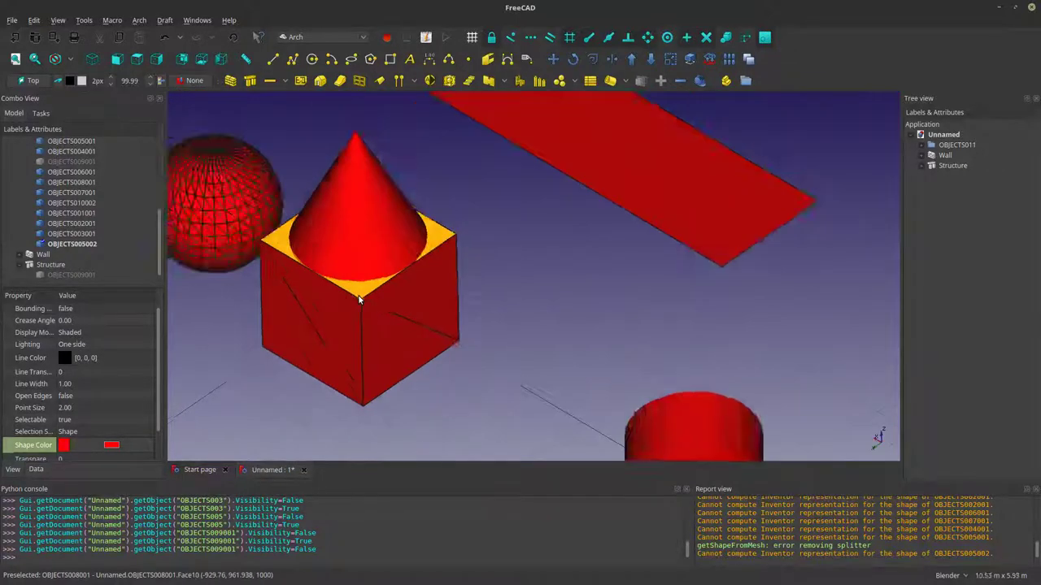
{"action": "scroll", "coordinate": [359, 299], "scroll_direction": "down", "scroll_amount": 2}
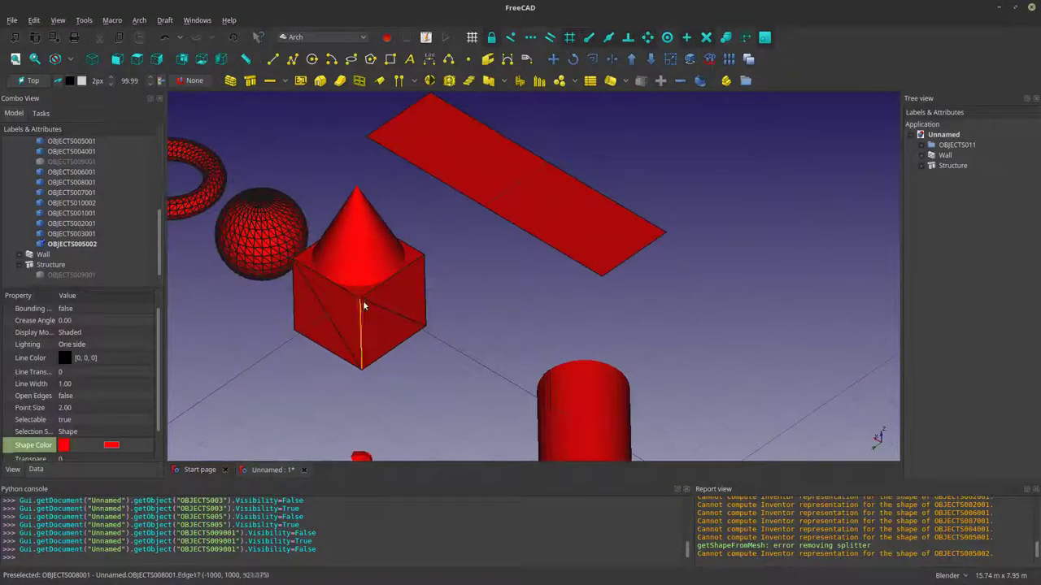
Step: Examine the narrow strip on the cylinder and the diagonal edges dividing the cube's side faces
{"action": "middle_click_drag", "start_coordinate": [365, 296], "coordinate": [417, 328]}
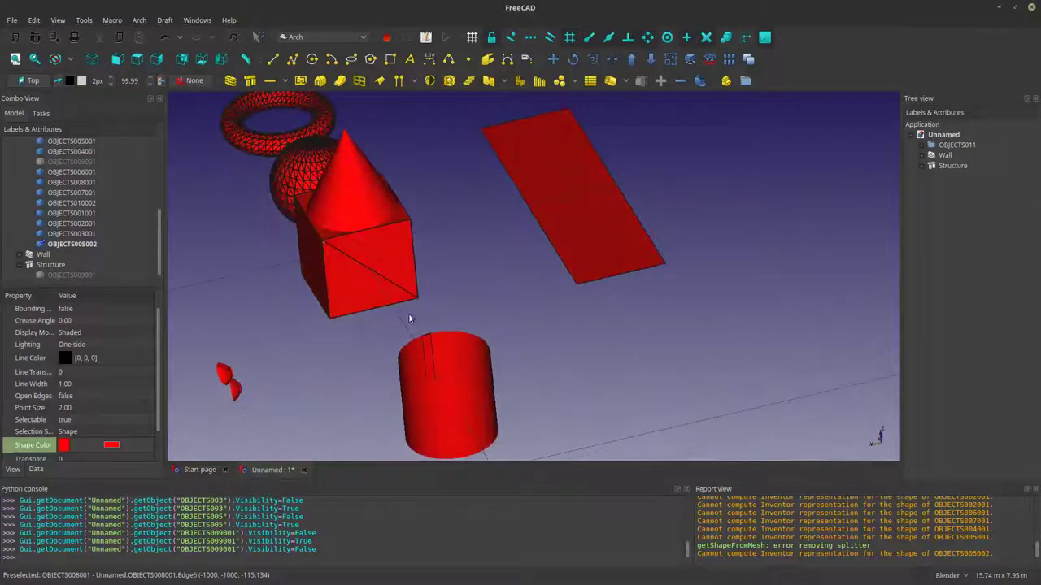
{"action": "scroll", "coordinate": [431, 342], "scroll_direction": "up", "scroll_amount": 3}
{"action": "scroll", "coordinate": [433, 337], "scroll_direction": "up", "scroll_amount": 2}
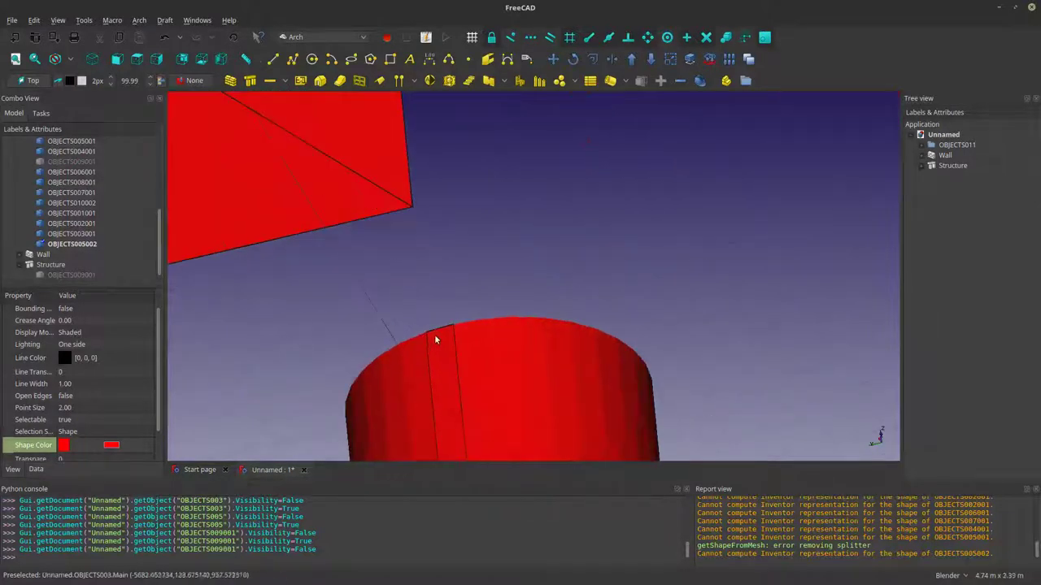
{"action": "scroll", "coordinate": [434, 335], "scroll_direction": "down", "scroll_amount": 2}
{"action": "middle_click_drag", "start_coordinate": [434, 335], "coordinate": [503, 364]}
{"action": "middle_click_drag", "start_coordinate": [307, 261], "coordinate": [387, 309], "text": "shift"}
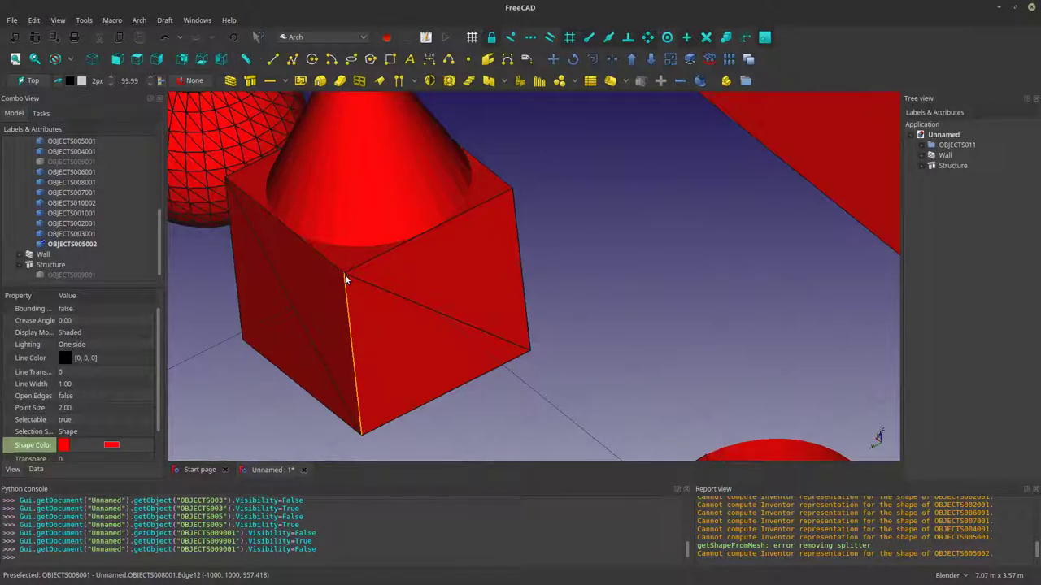
{"action": "scroll", "coordinate": [378, 325], "scroll_direction": "down", "scroll_amount": 2}
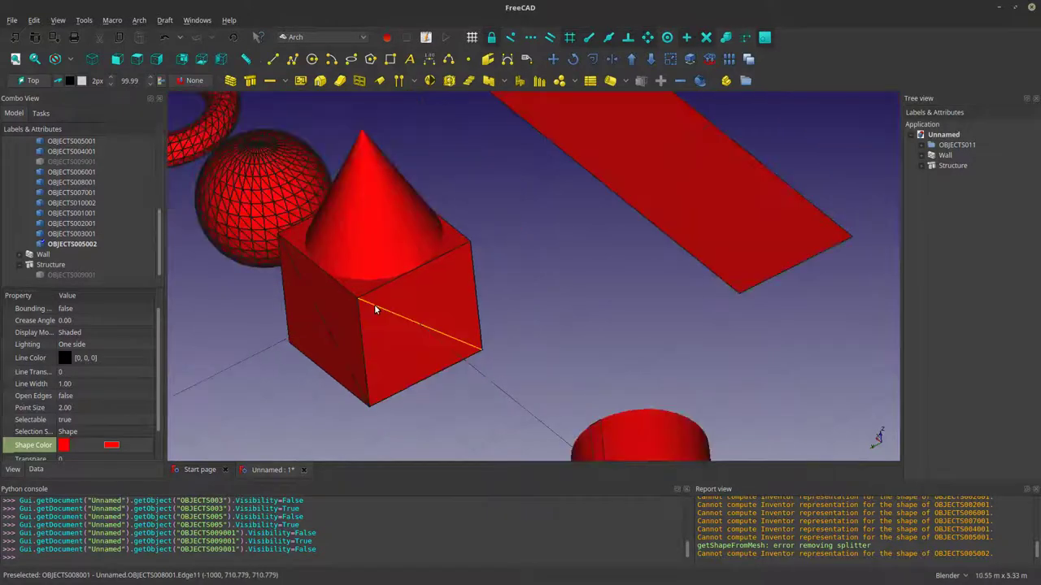
{"action": "scroll", "coordinate": [362, 301], "scroll_direction": "up", "scroll_amount": 3}
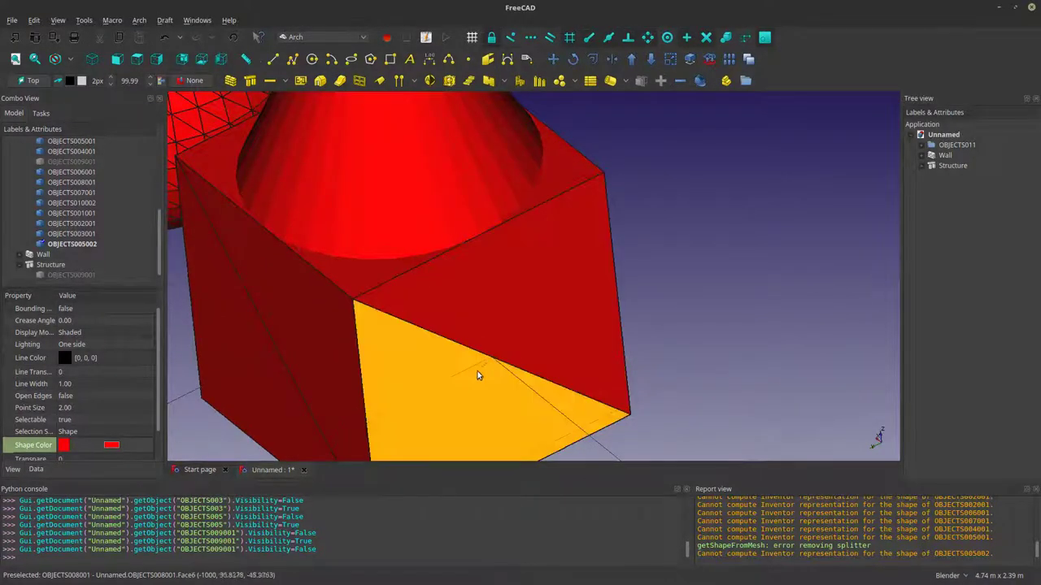
{"action": "scroll", "coordinate": [463, 374], "scroll_direction": "down", "scroll_amount": 1}
{"action": "scroll", "coordinate": [439, 325], "scroll_direction": "down", "scroll_amount": 2}
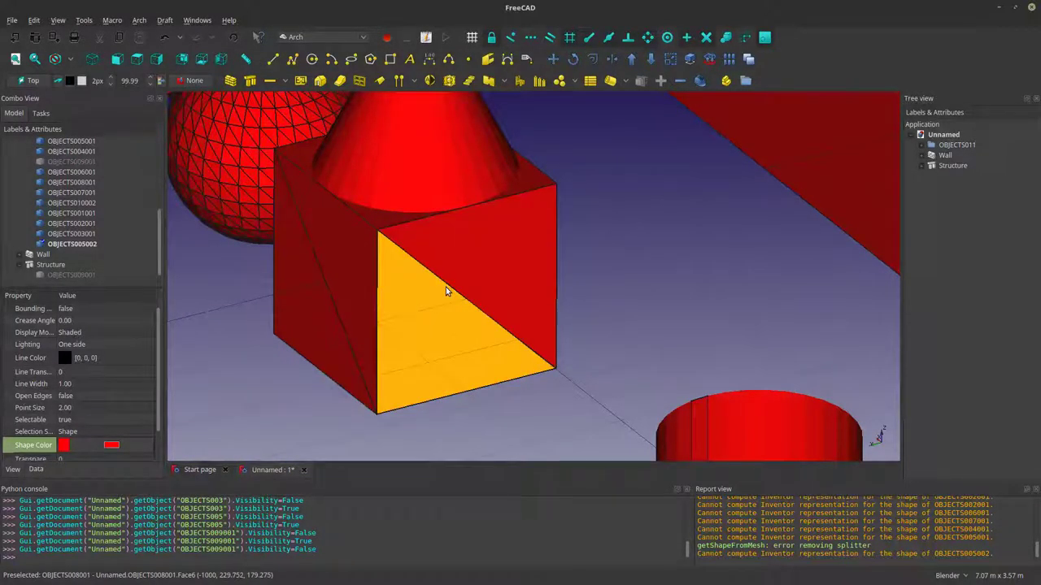
{"action": "scroll", "coordinate": [448, 305], "scroll_direction": "down", "scroll_amount": 5}
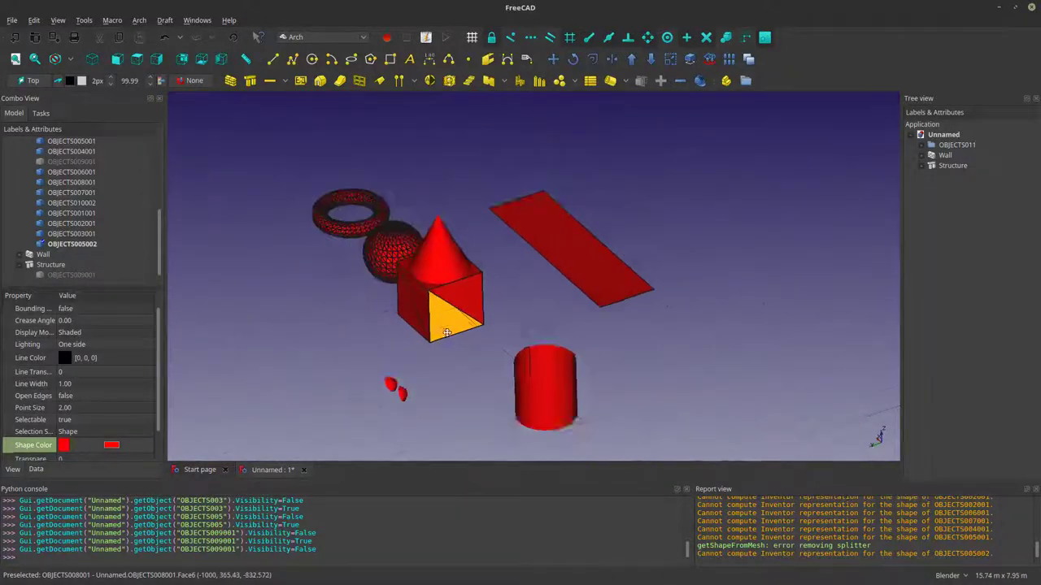
{"action": "middle_click_drag", "start_coordinate": [446, 333], "coordinate": [418, 347]}
{"action": "scroll", "coordinate": [488, 332], "scroll_direction": "down", "scroll_amount": 3}
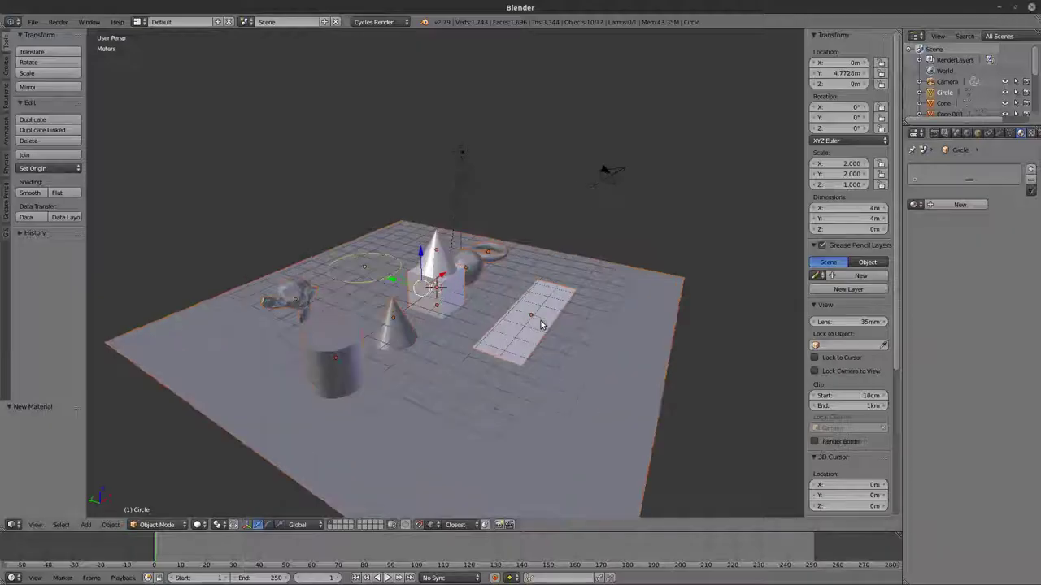
Step: Switch to Blender, select the large ground plane Plane.001, and display the scene as wireframe
{"action": "middle_click_drag", "start_coordinate": [562, 333], "coordinate": [591, 376]}
{"action": "middle_click_drag", "start_coordinate": [547, 283], "coordinate": [673, 315]}
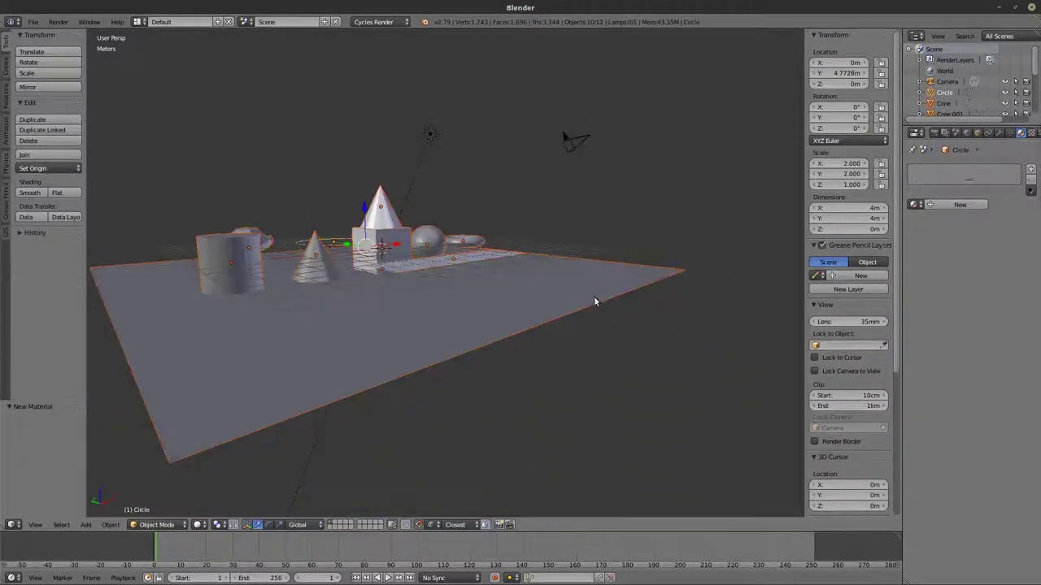
{"action": "right_click", "coordinate": [595, 300]}
{"action": "scroll", "coordinate": [602, 294], "scroll_direction": "down", "scroll_amount": 3}
{"action": "middle_click_drag", "start_coordinate": [614, 295], "coordinate": [547, 311]}
{"action": "key", "text": "z"}
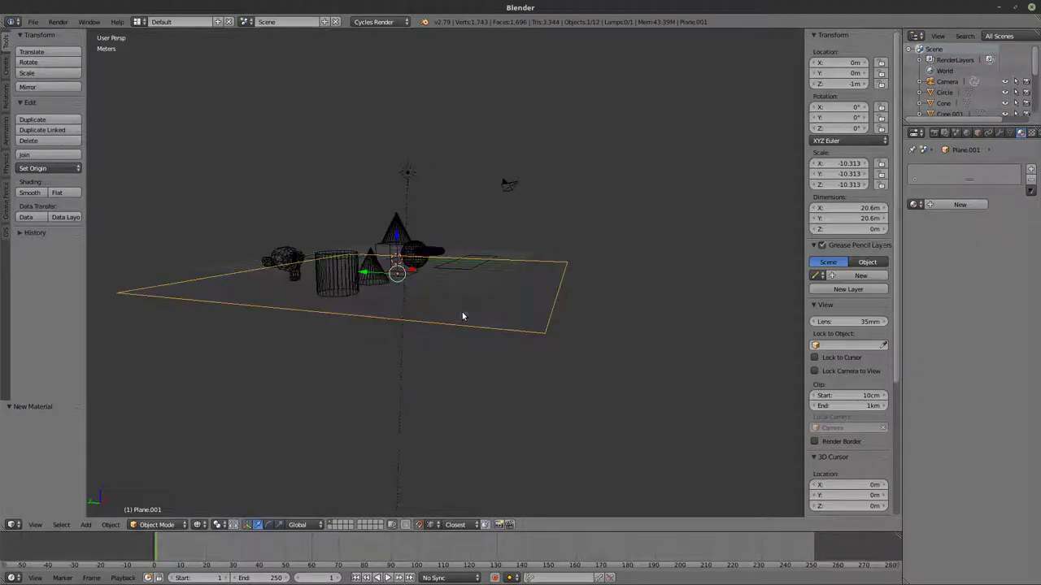
Step: Apply the scale of the ground plane Plane.001 and return the scene to solid shading
{"action": "key", "text": "Tab"}
{"action": "key", "text": "Tab"}
{"action": "left_click", "coordinate": [110, 525]}
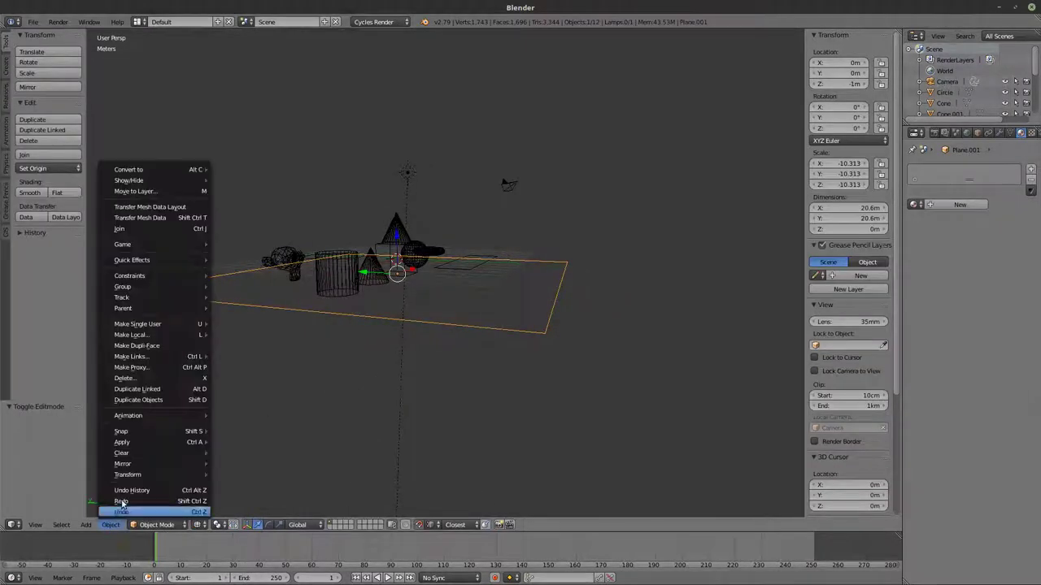
{"action": "mouse_move", "coordinate": [131, 443]}
{"action": "left_click", "coordinate": [258, 335]}
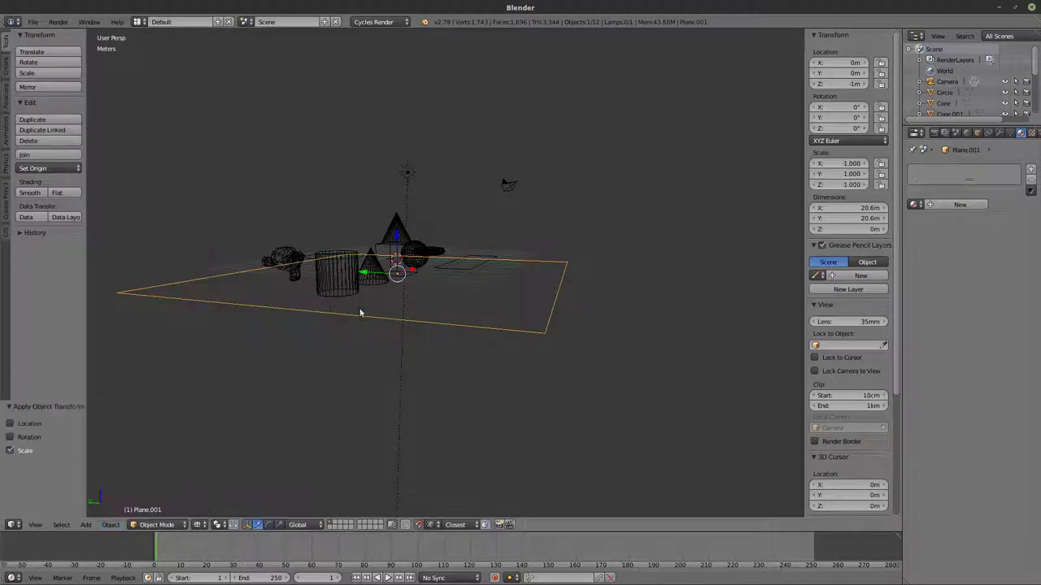
{"action": "middle_click_drag", "start_coordinate": [360, 309], "coordinate": [539, 320]}
{"action": "key", "text": "z"}
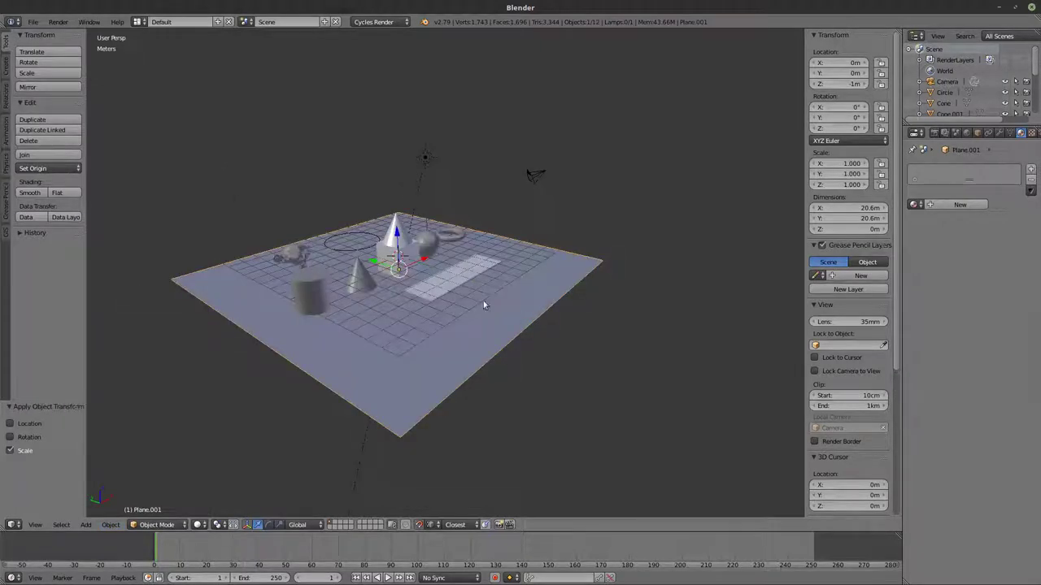
Step: Export the selected ground plane as a Wavefront OBJ file named FLOOR.obj in the home folder
{"action": "left_click", "coordinate": [33, 22]}
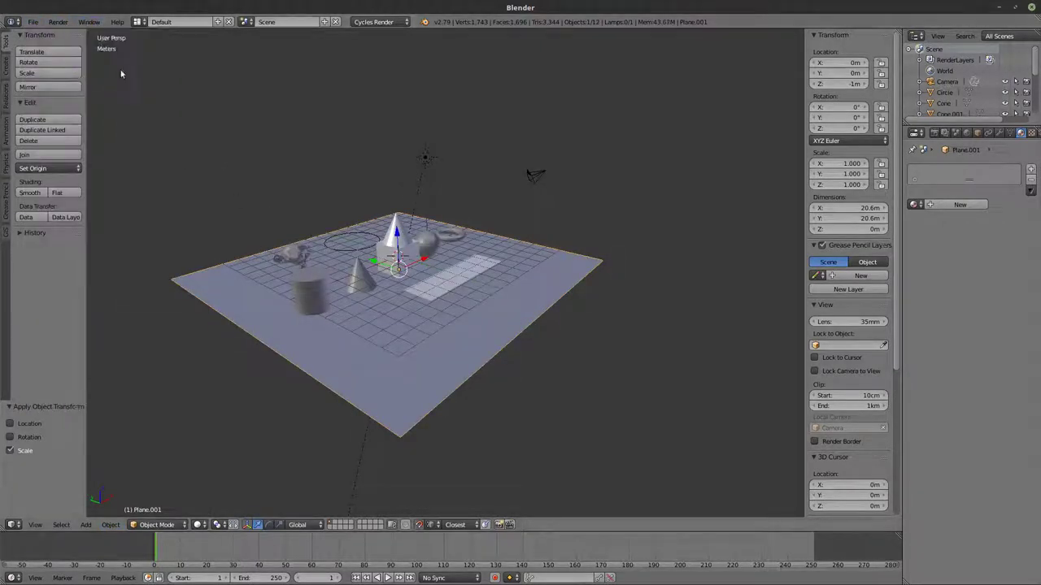
{"action": "left_click", "coordinate": [33, 22]}
{"action": "mouse_move", "coordinate": [55, 242]}
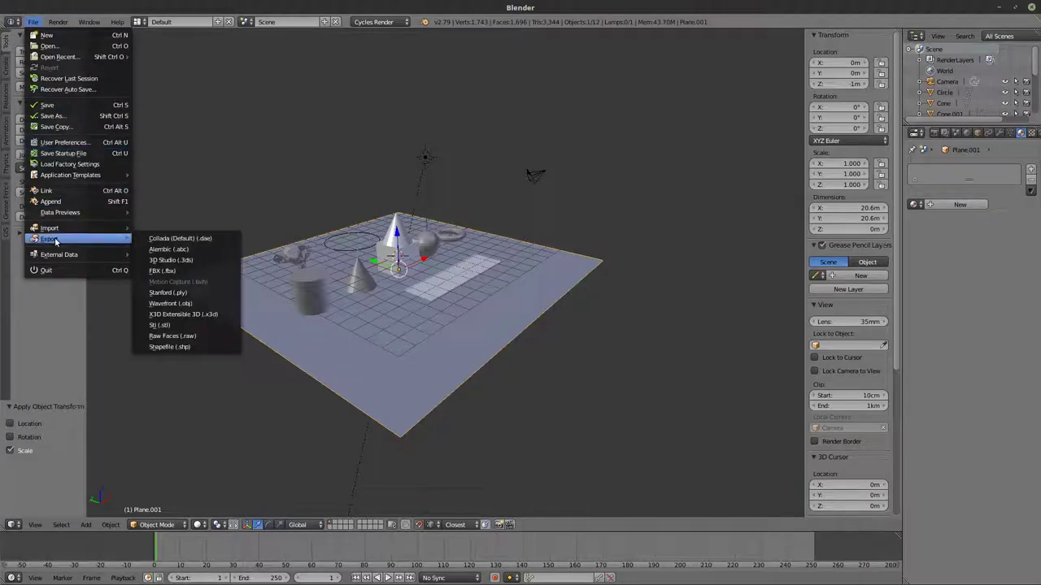
{"action": "left_click", "coordinate": [172, 303]}
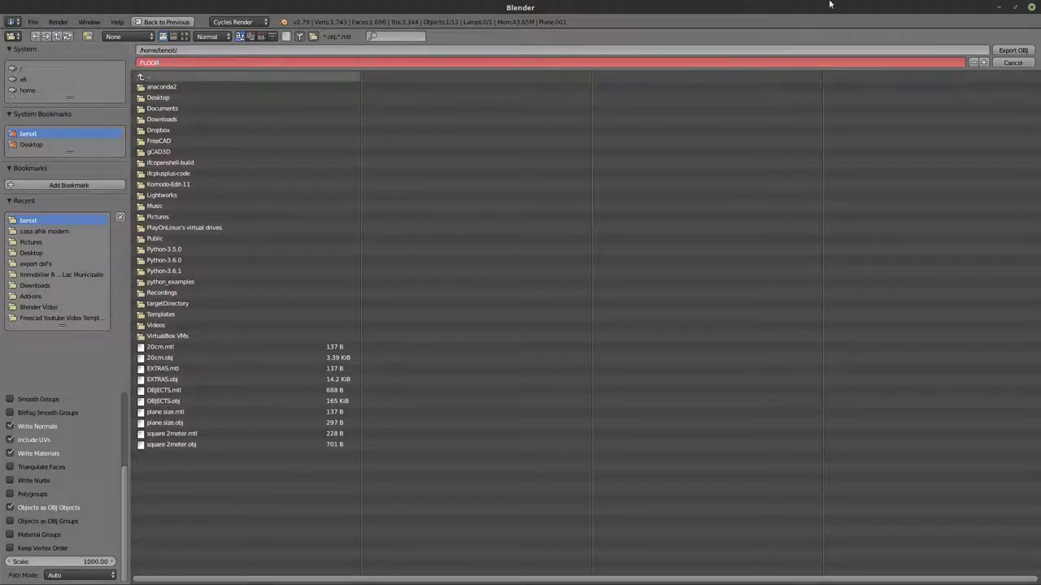
{"action": "key", "text": "Return"}
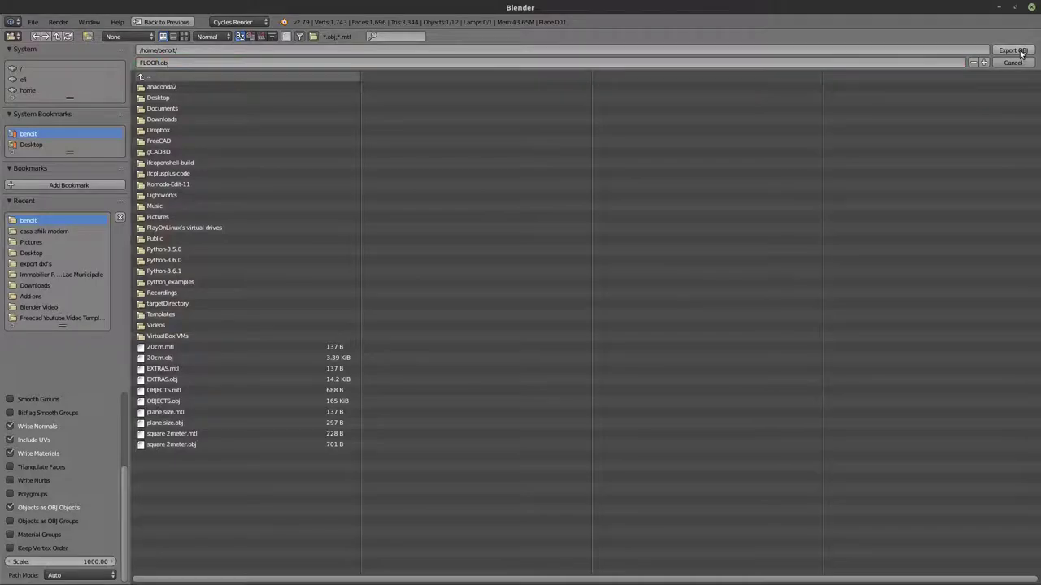
{"action": "left_click", "coordinate": [1013, 50]}
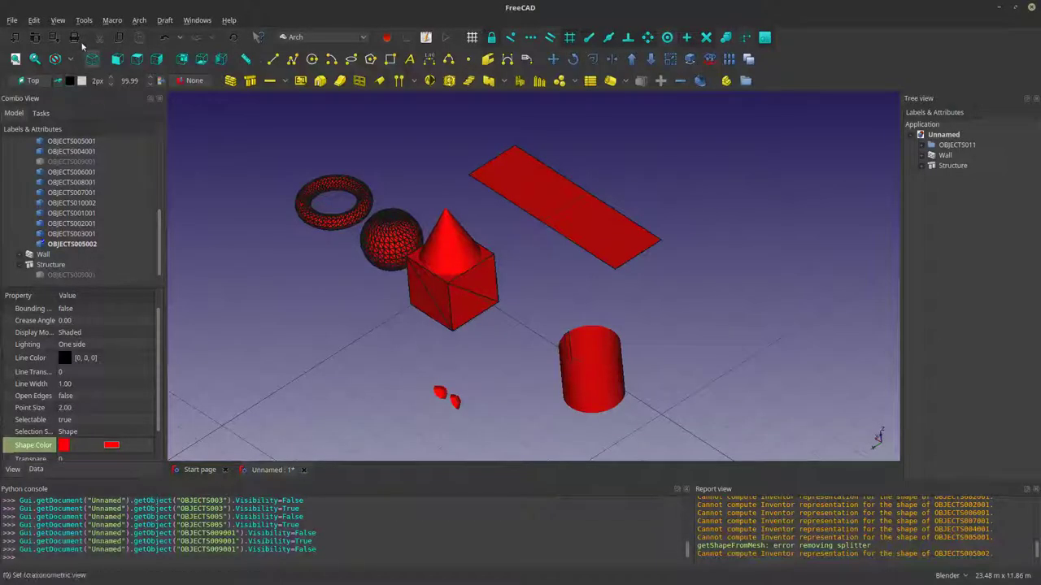
Step: Switch to FreeCAD and import FLOOR.obj using the Alias Mesh (Mesh) module
{"action": "left_click", "coordinate": [12, 20]}
{"action": "left_click", "coordinate": [29, 162]}
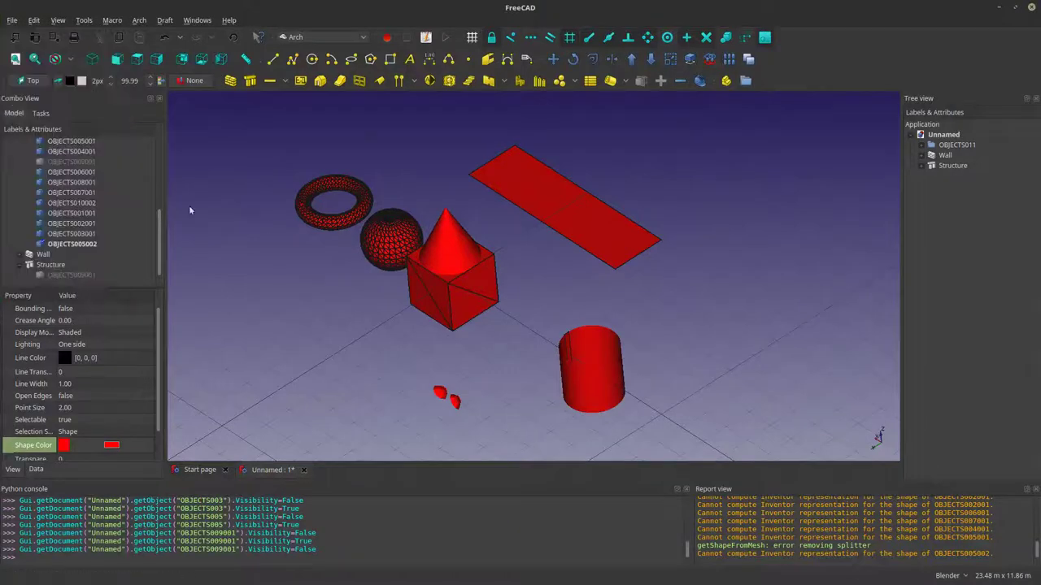
{"action": "left_click", "coordinate": [647, 323]}
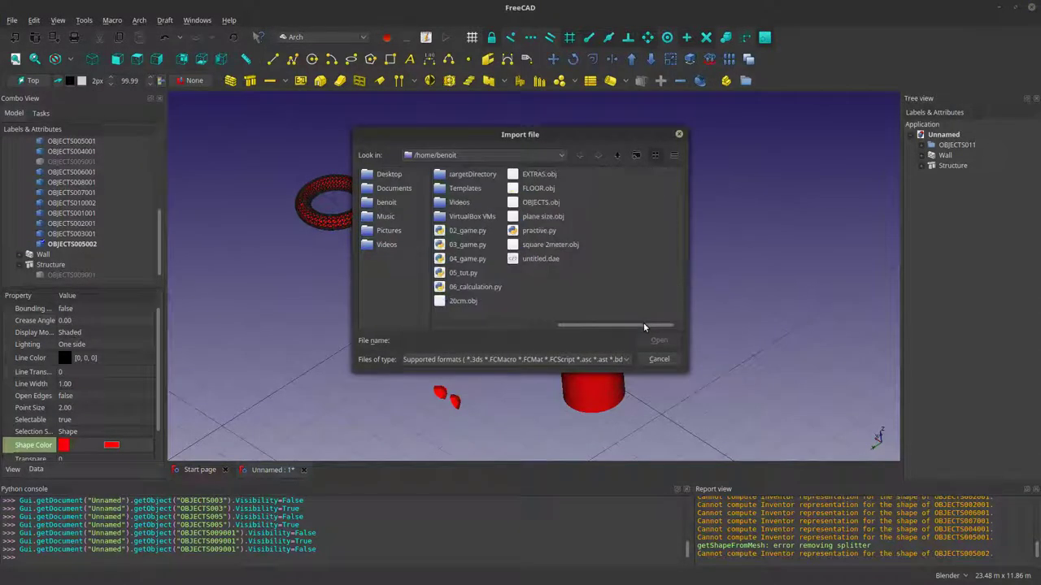
{"action": "left_click", "coordinate": [536, 189]}
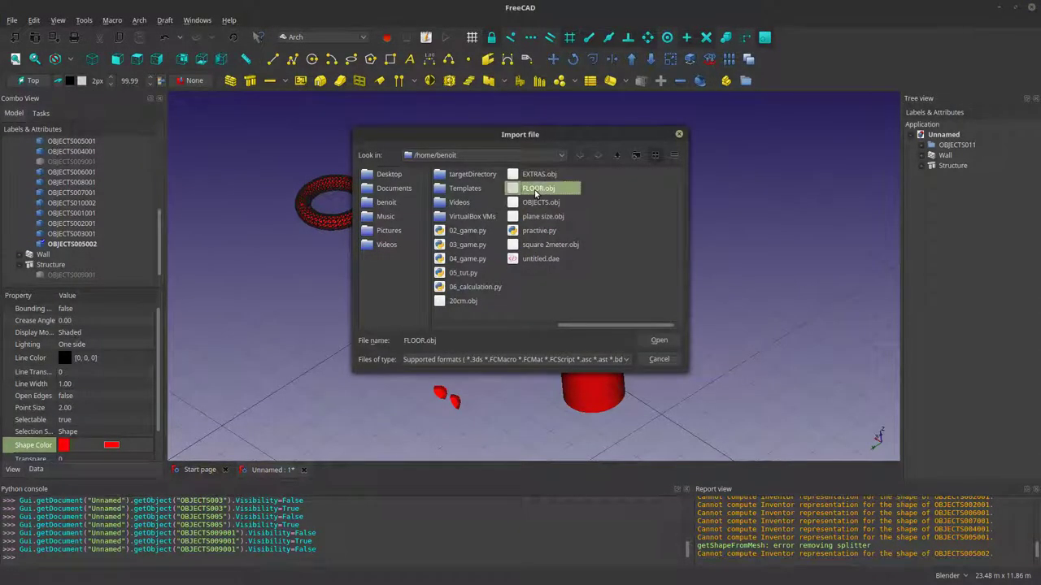
{"action": "left_click", "coordinate": [658, 340]}
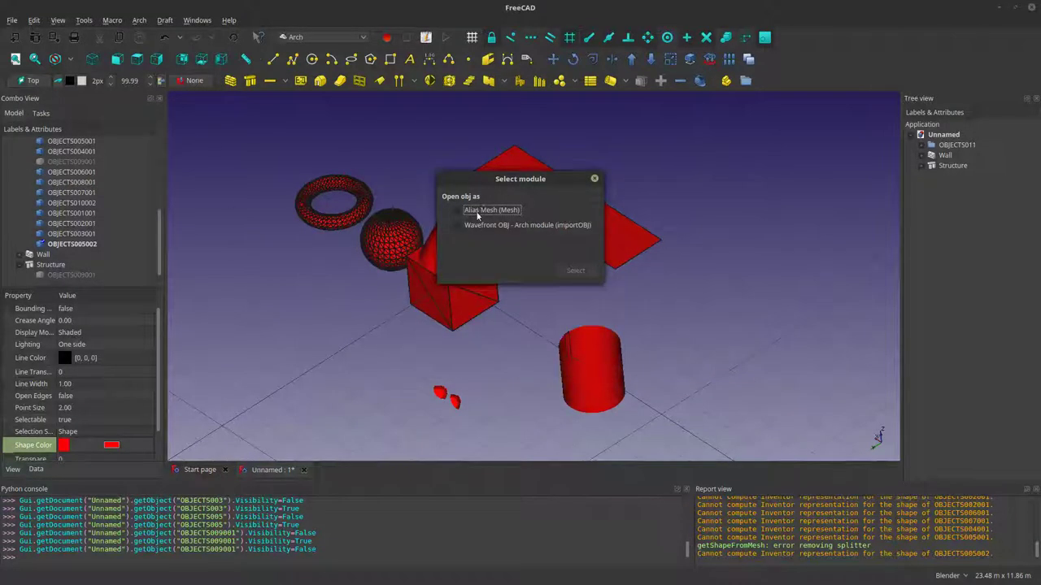
{"action": "left_click", "coordinate": [586, 277]}
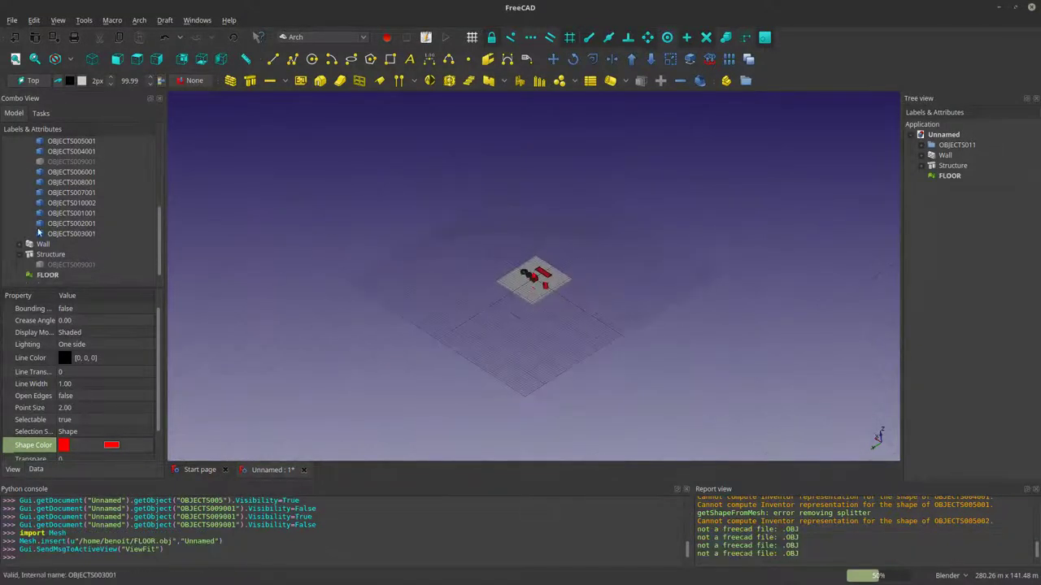
Step: Convert the FLOOR mesh into a shape with Mesh to Shape and hide the original mesh
{"action": "left_click", "coordinate": [38, 276]}
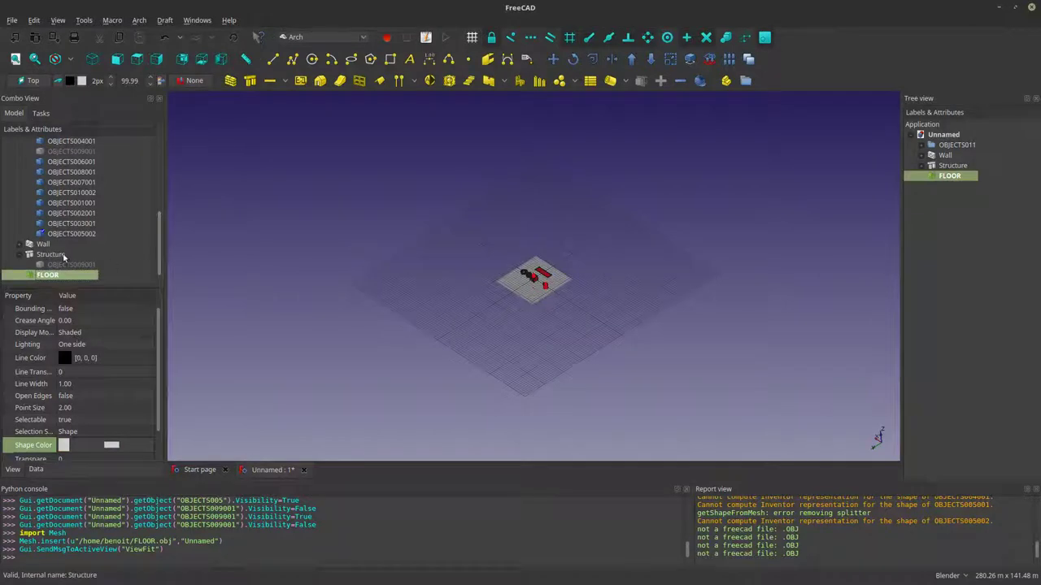
{"action": "key", "text": "space"}
{"action": "key", "text": "space"}
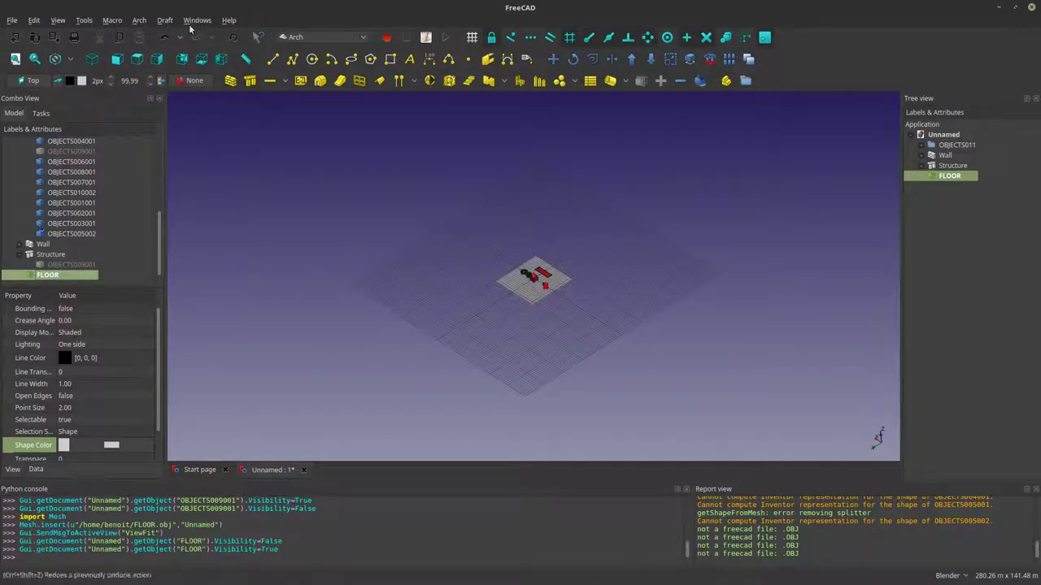
{"action": "left_click", "coordinate": [139, 20]}
{"action": "mouse_move", "coordinate": [163, 34]}
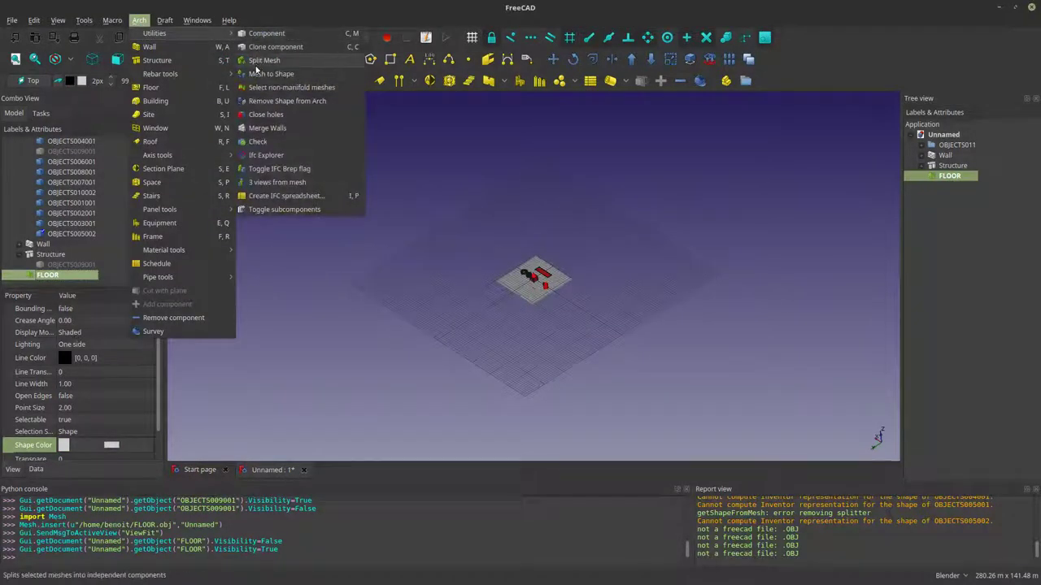
{"action": "left_click", "coordinate": [255, 74]}
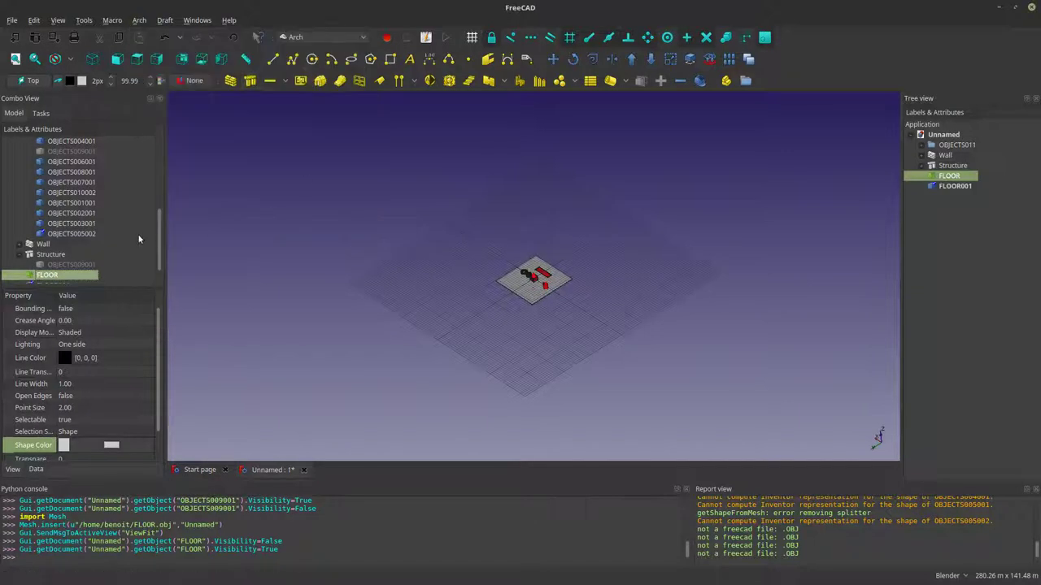
{"action": "key", "text": "space"}
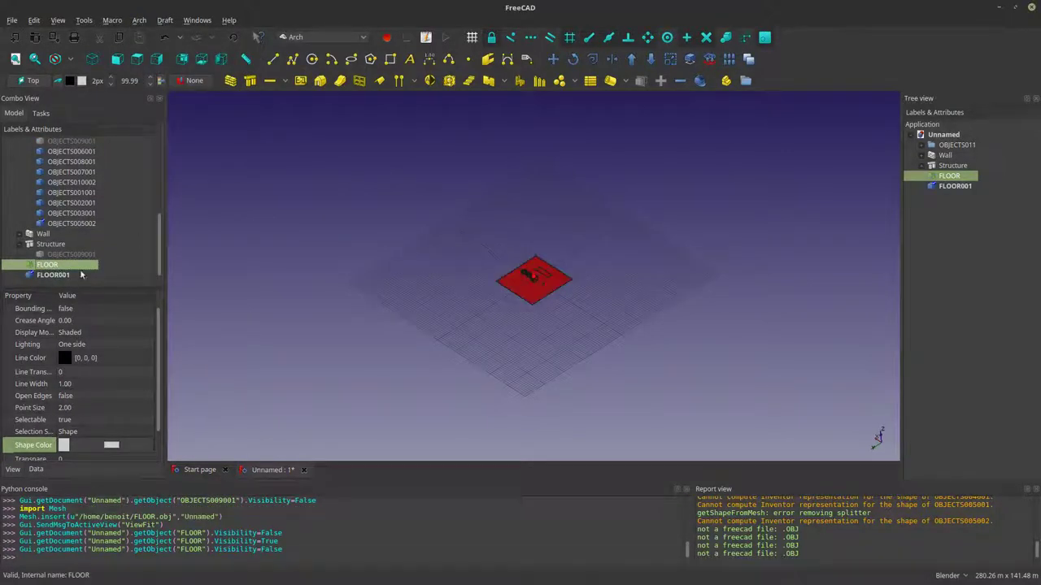
Step: Try to create an Arch wall from the floor shape FLOOR001
{"action": "scroll", "coordinate": [571, 288], "scroll_direction": "up", "scroll_amount": 5}
{"action": "left_click", "coordinate": [571, 288]}
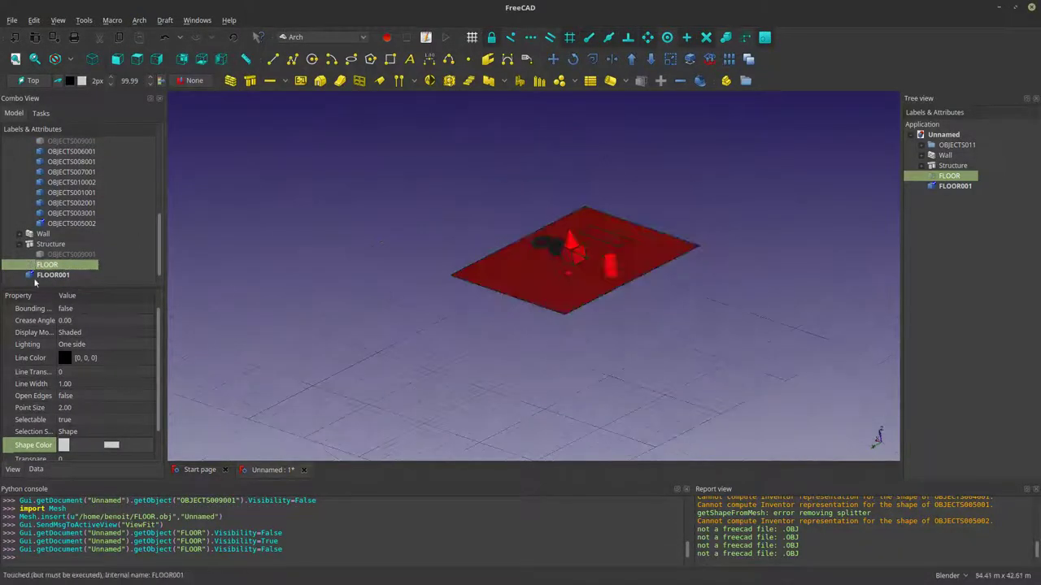
{"action": "left_click", "coordinate": [234, 84]}
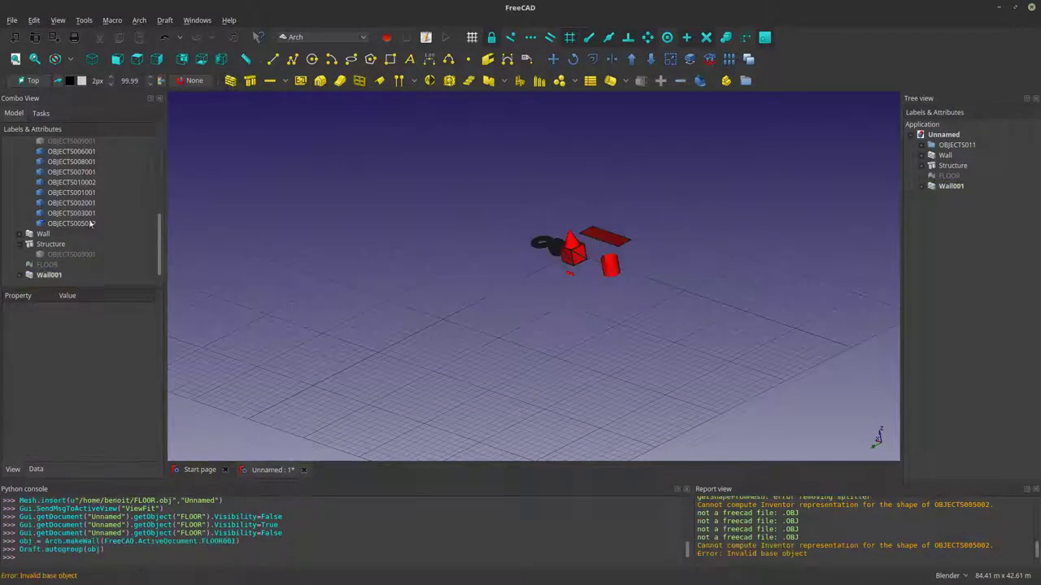
Step: Delete Wall001 together with its base shape FLOOR001
{"action": "left_click", "coordinate": [19, 275]}
{"action": "left_click", "coordinate": [47, 269]}
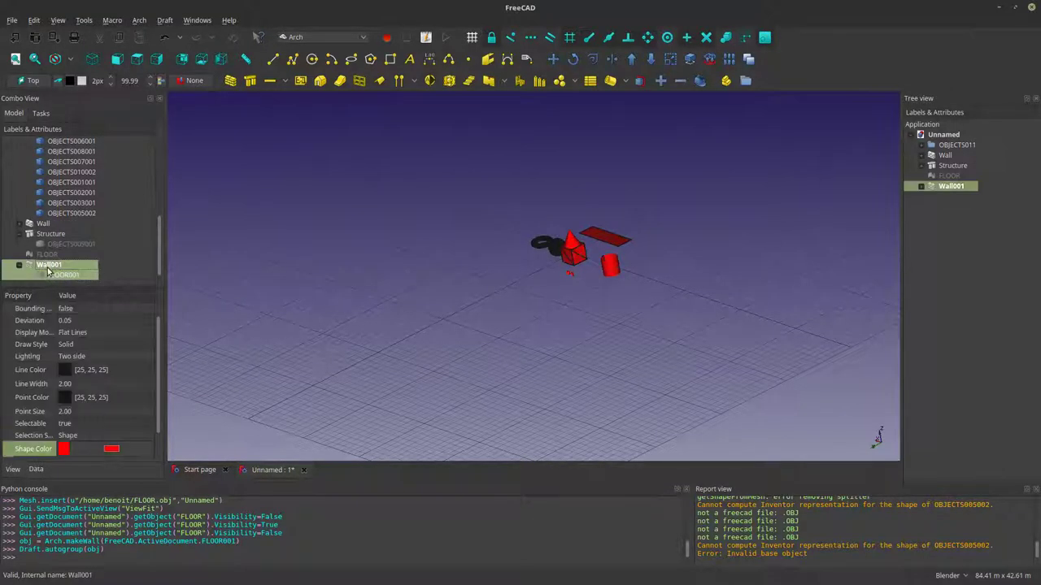
{"action": "key", "text": "Delete"}
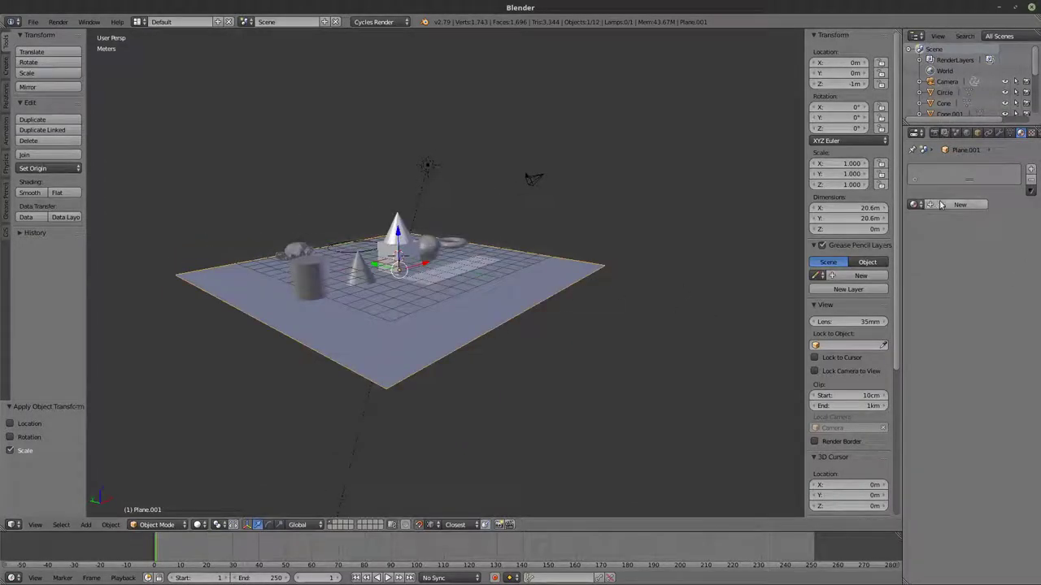
Step: Switch to Blender and add a Solidify modifier with a thickness of 50cm to the ground plane Plane.001
{"action": "left_click", "coordinate": [998, 134]}
{"action": "left_click", "coordinate": [956, 169]}
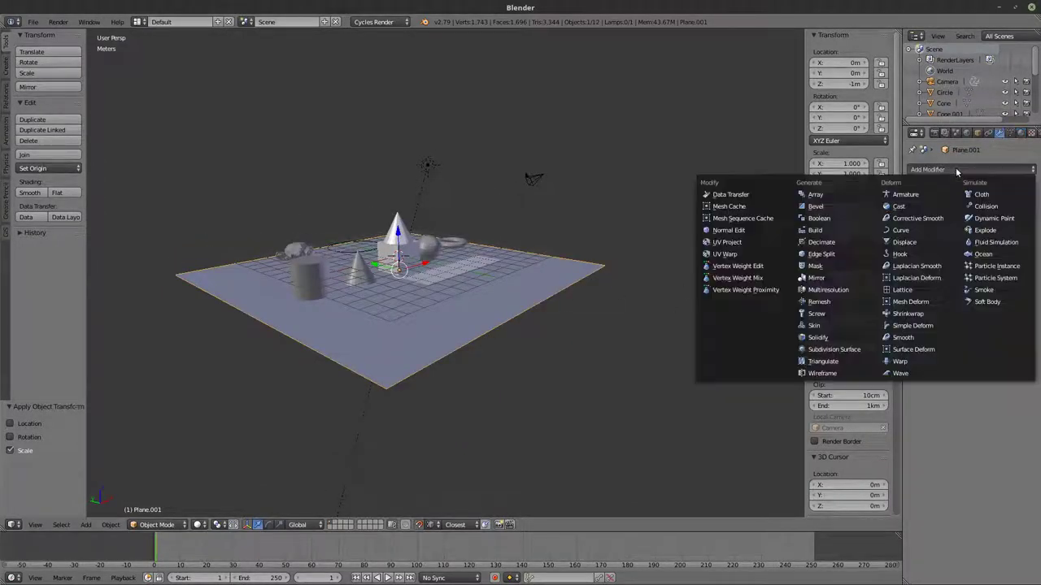
{"action": "left_click", "coordinate": [817, 337]}
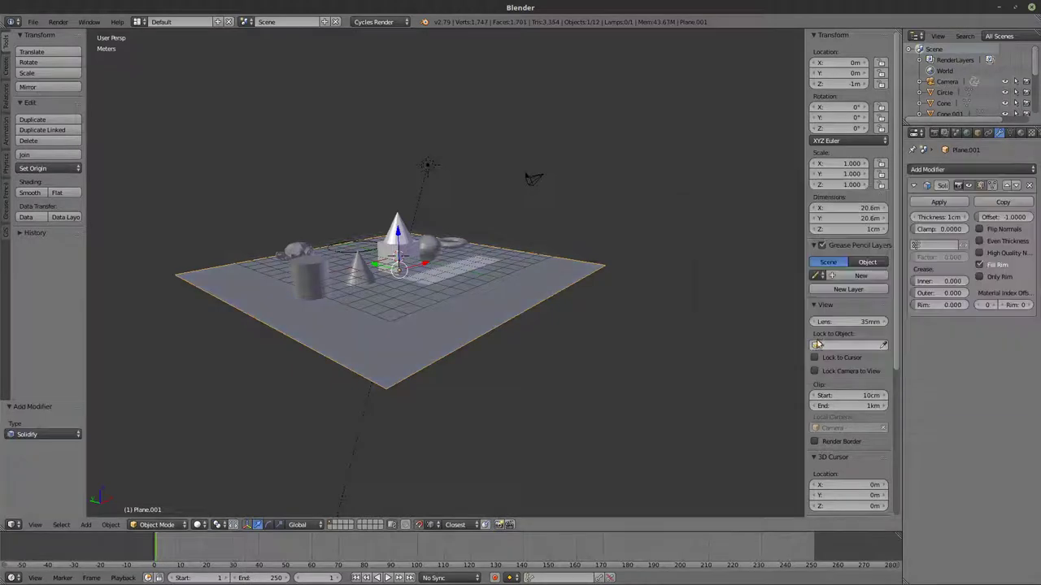
{"action": "left_click_drag", "start_coordinate": [919, 218], "coordinate": [1007, 217]}
{"action": "left_click", "coordinate": [931, 219]}
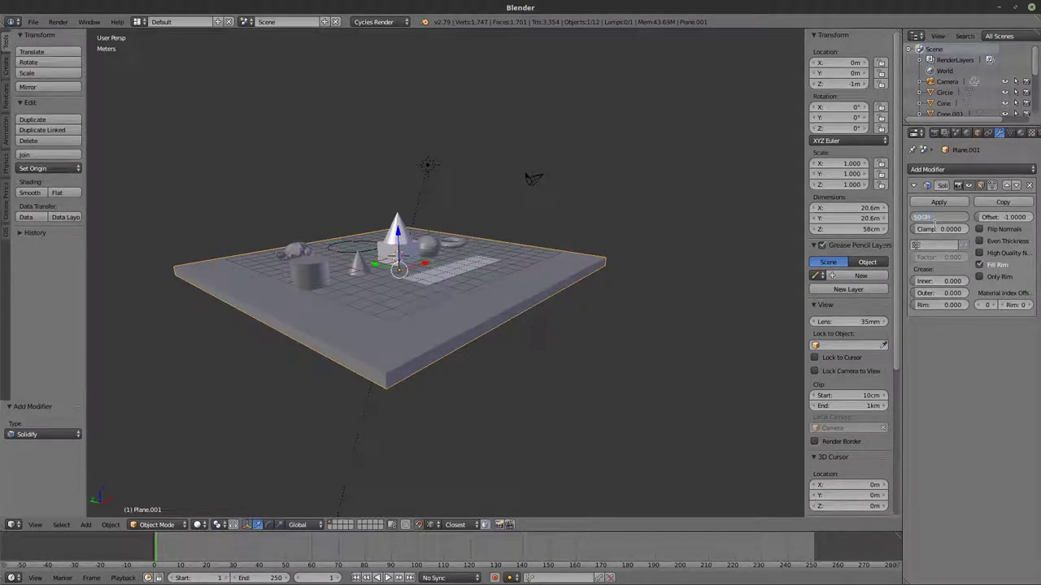
{"action": "type", "text": "50cm"}
{"action": "key", "text": "Return"}
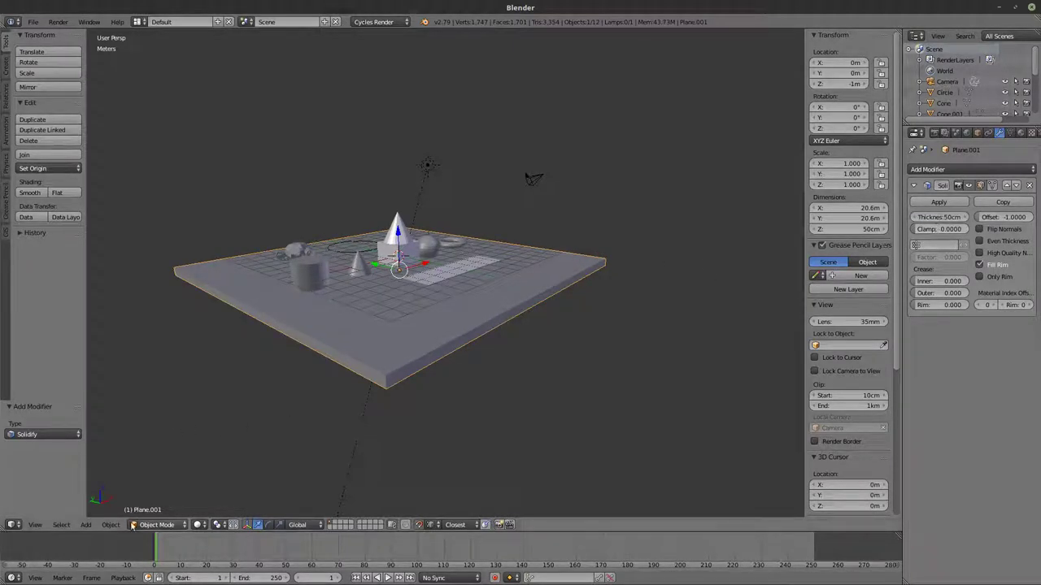
Step: Apply the scale of the thickened ground plane
{"action": "left_click", "coordinate": [111, 525]}
{"action": "mouse_move", "coordinate": [138, 443]}
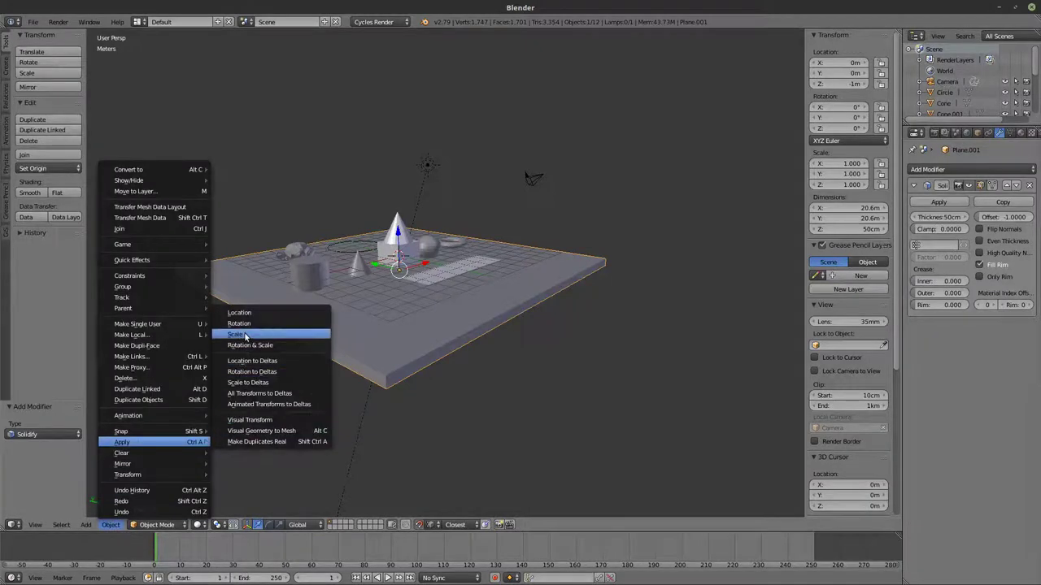
{"action": "left_click", "coordinate": [244, 335]}
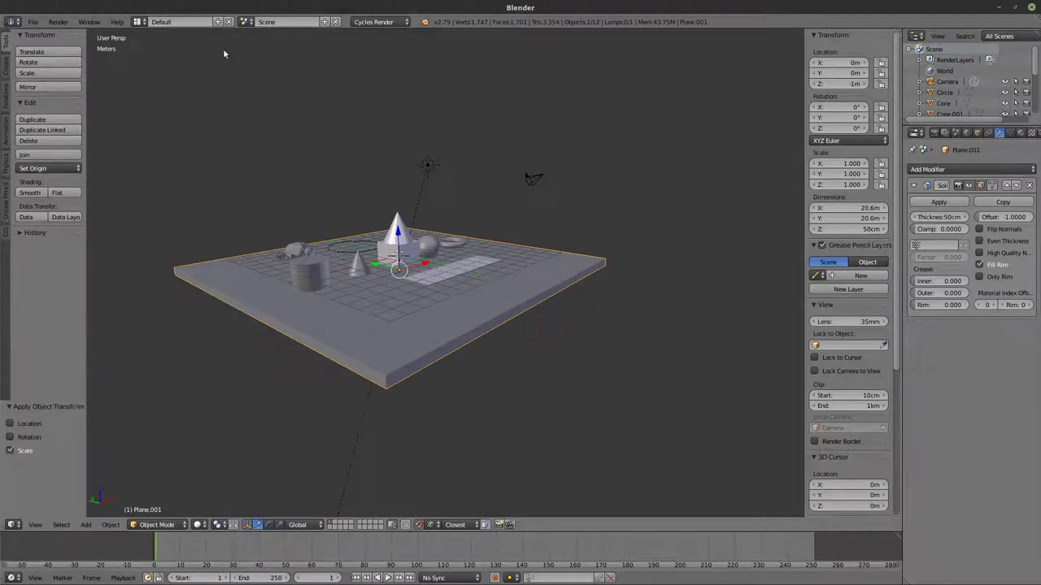
Step: Export the thickened ground plane as Wavefront OBJ, overwriting the existing FLOOR.obj
{"action": "left_click", "coordinate": [33, 22]}
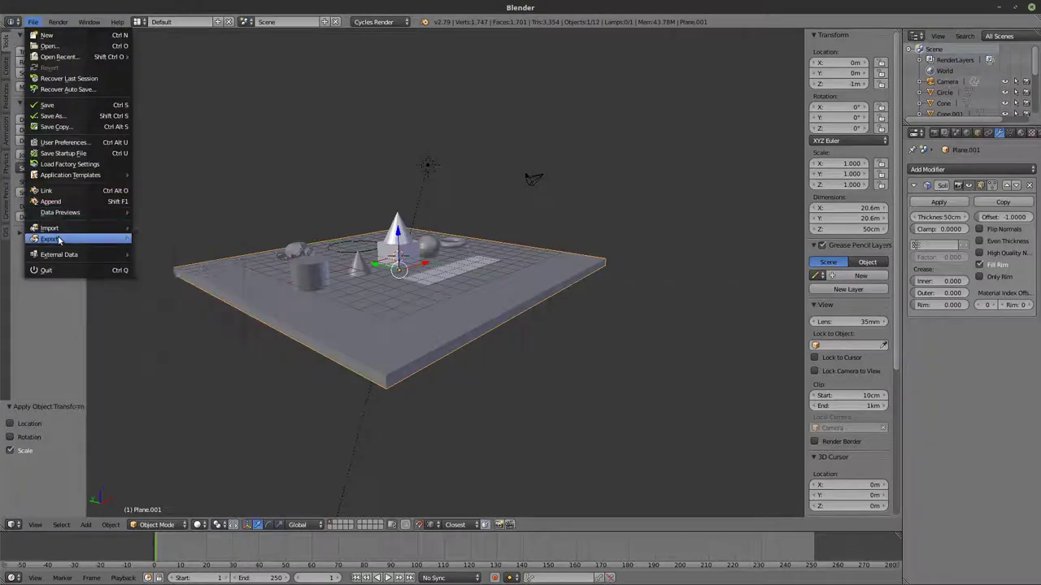
{"action": "mouse_move", "coordinate": [58, 240]}
{"action": "left_click", "coordinate": [187, 305]}
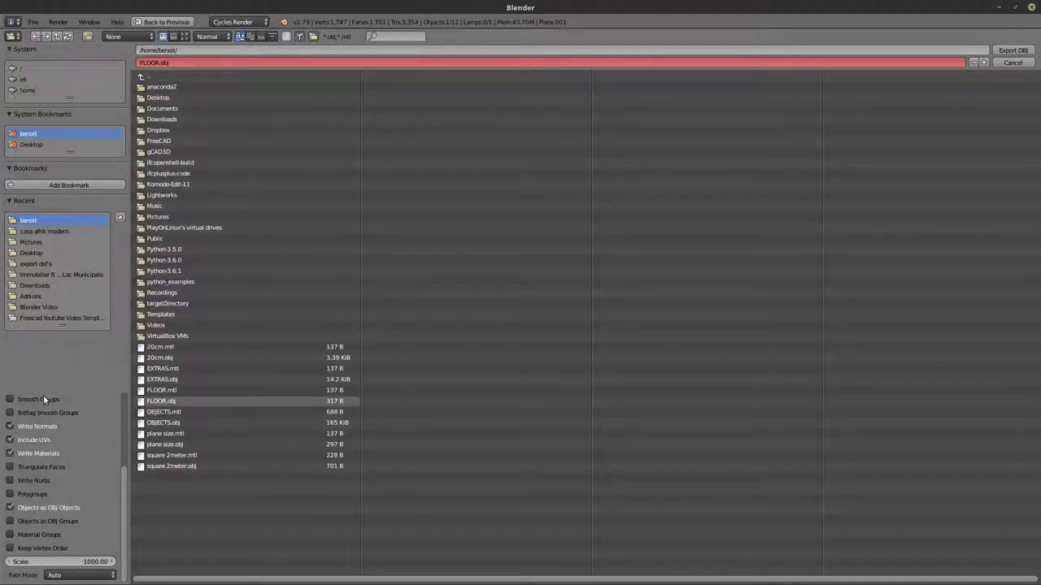
{"action": "scroll", "coordinate": [69, 494], "scroll_direction": "up", "scroll_amount": 5}
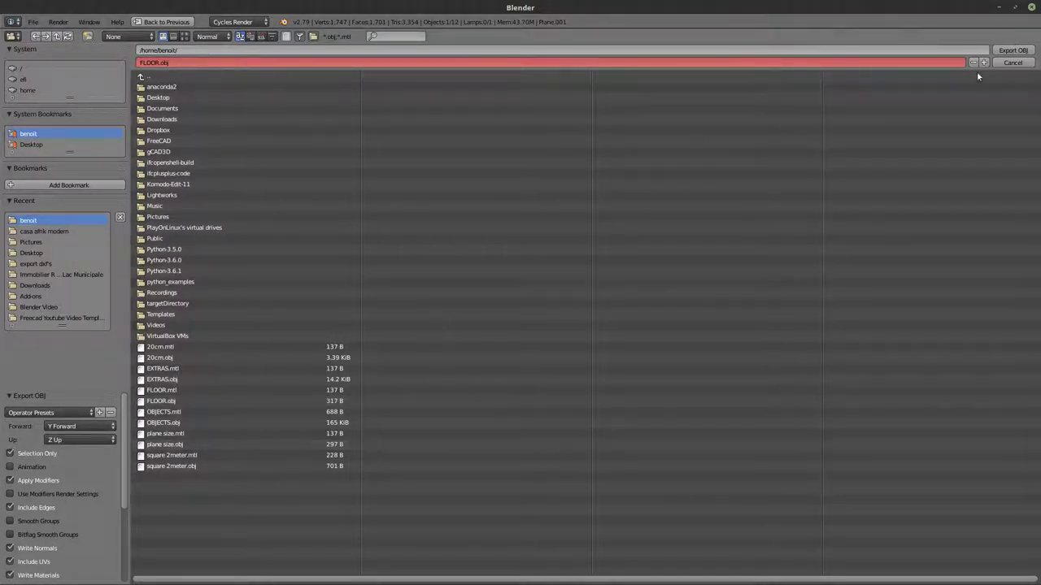
{"action": "left_click", "coordinate": [165, 405]}
{"action": "left_click", "coordinate": [1028, 50]}
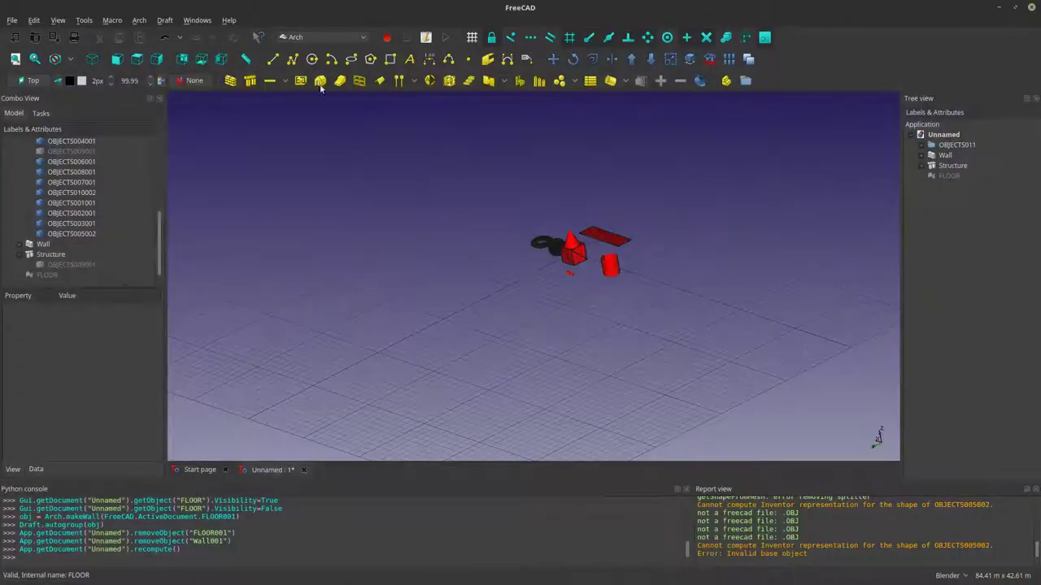
Step: Switch to FreeCAD and import the updated FLOOR.obj as an Alias Mesh (Mesh)
{"action": "left_click", "coordinate": [13, 20]}
{"action": "left_click", "coordinate": [27, 165]}
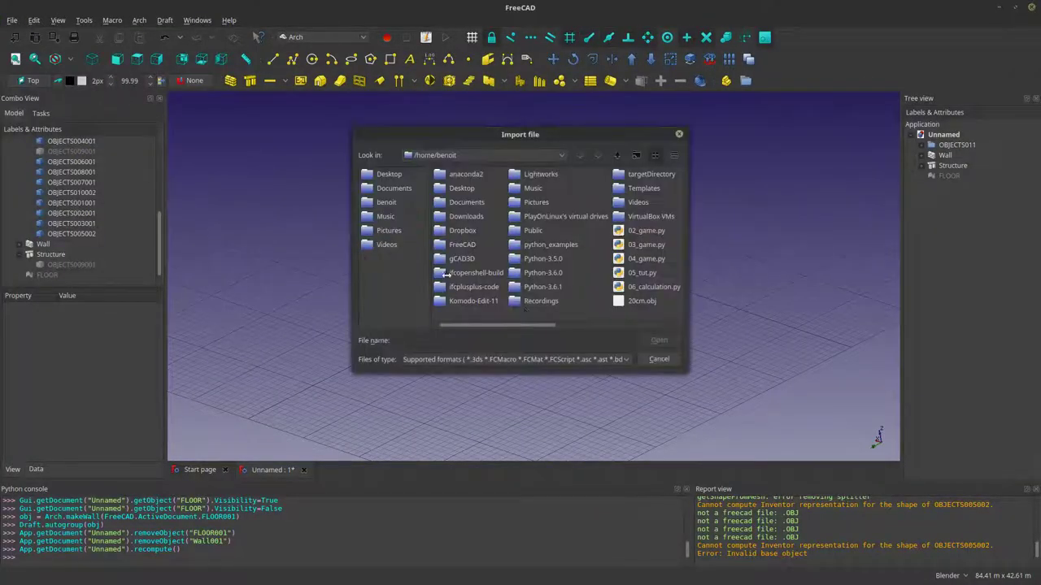
{"action": "left_click", "coordinate": [602, 326]}
{"action": "left_click", "coordinate": [534, 190]}
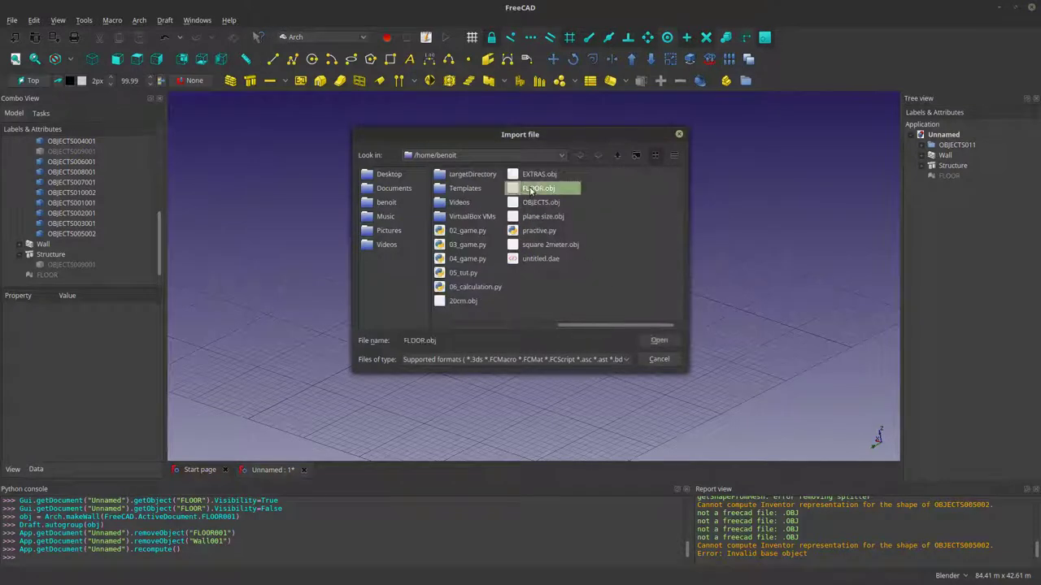
{"action": "left_click", "coordinate": [658, 341]}
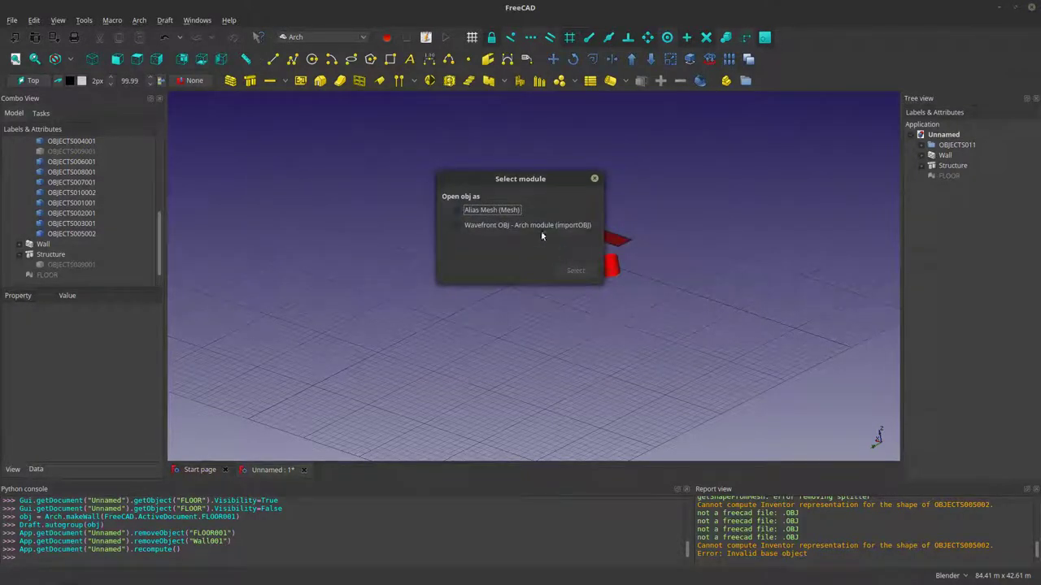
{"action": "left_click", "coordinate": [512, 210]}
{"action": "left_click", "coordinate": [579, 271]}
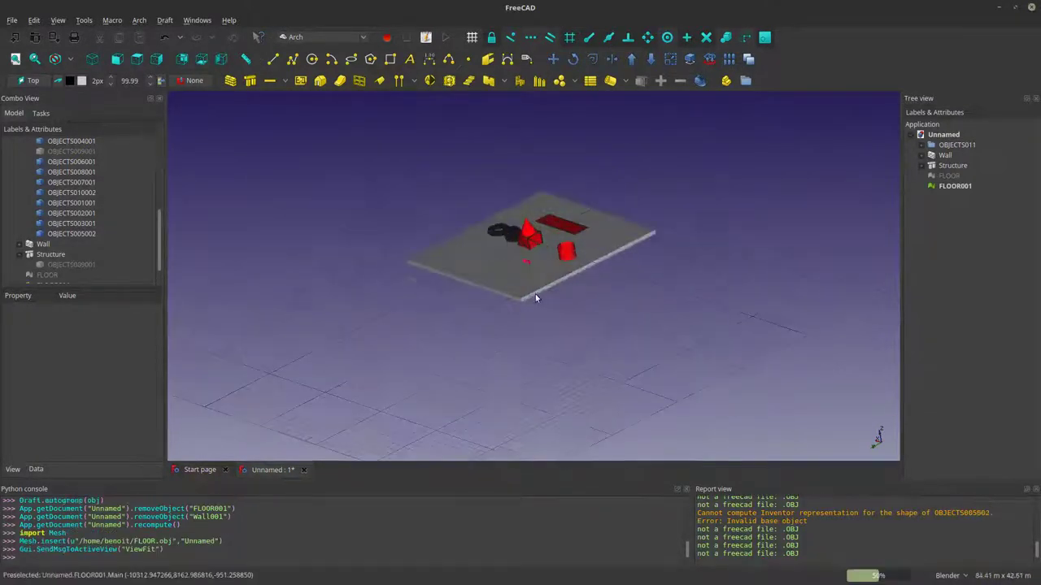
Step: Convert the thick floor mesh FLOOR001 into a shape with Mesh to Shape
{"action": "left_click", "coordinate": [50, 274]}
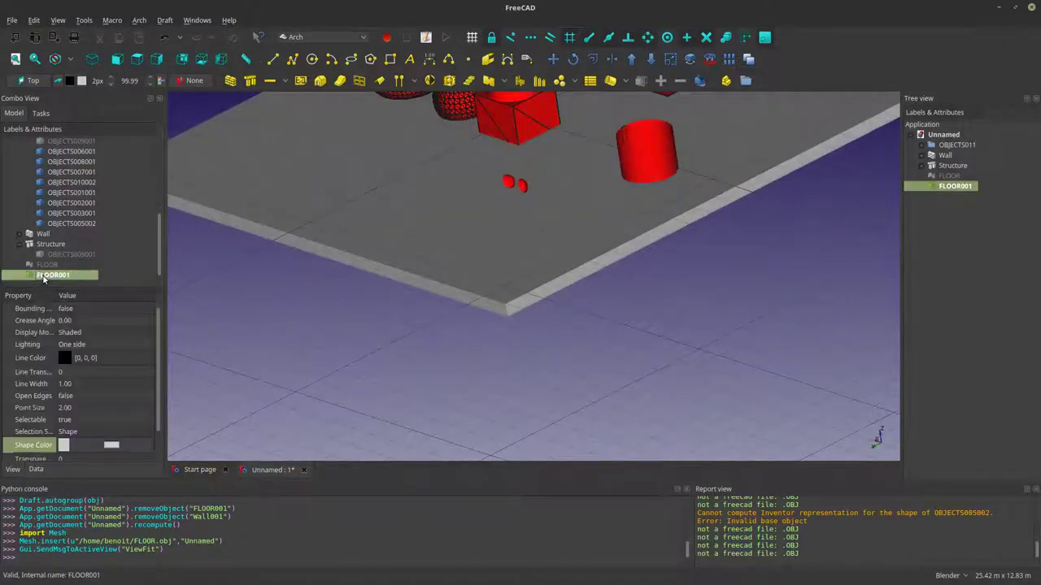
{"action": "left_click", "coordinate": [139, 19]}
{"action": "mouse_move", "coordinate": [154, 34]}
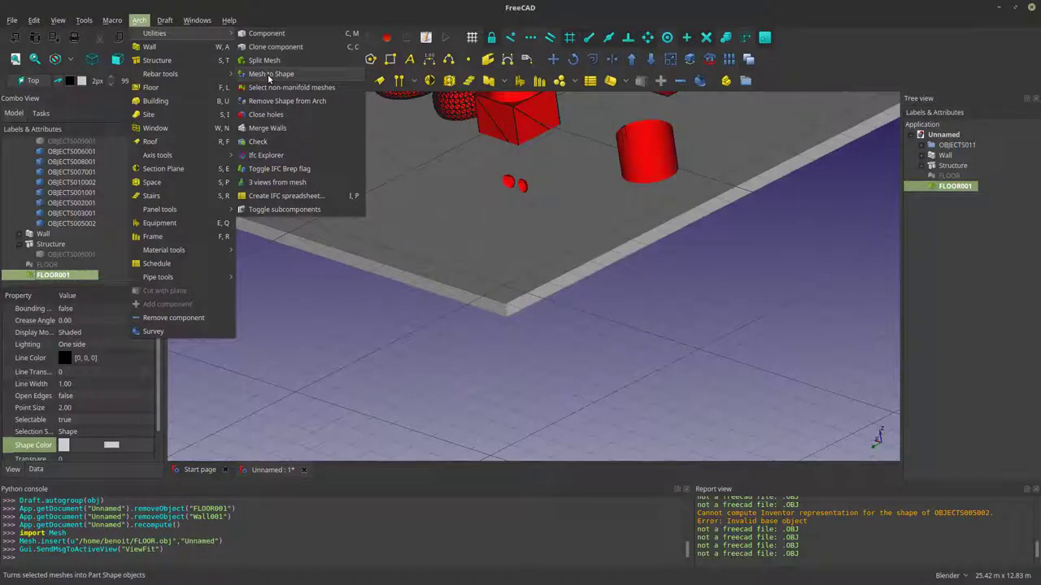
Step: Convert the FLOOR001 mesh to a Part shape and hide the original mesh
{"action": "left_click", "coordinate": [269, 77]}
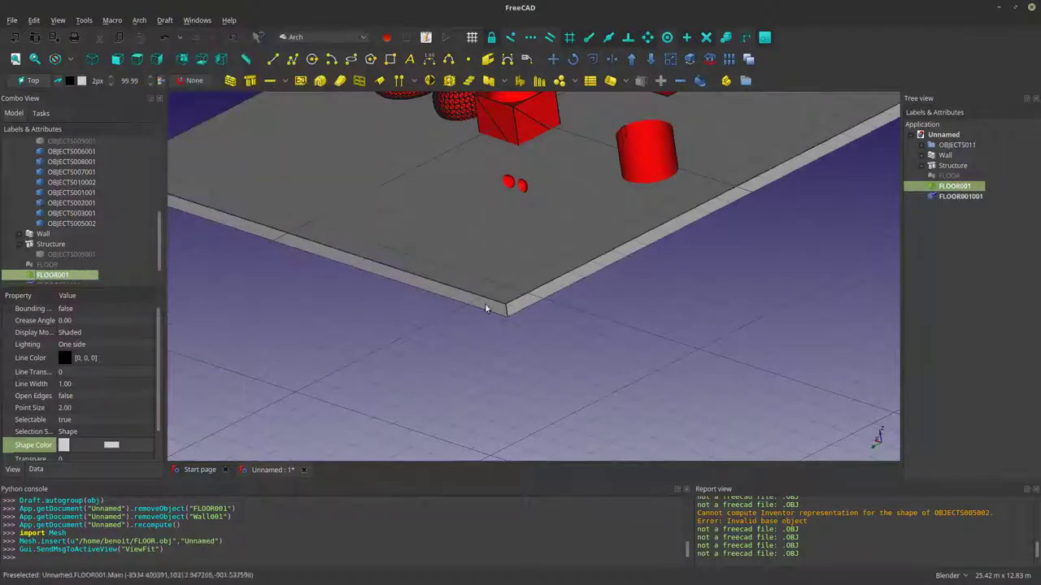
{"action": "scroll", "coordinate": [634, 232], "scroll_direction": "down", "scroll_amount": 3}
{"action": "key", "text": "space"}
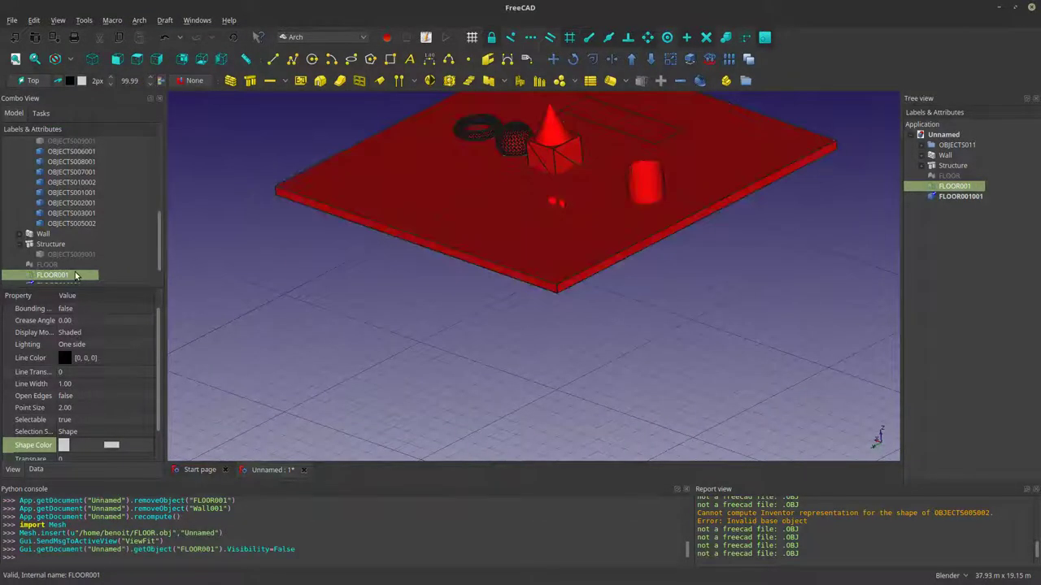
{"action": "scroll", "coordinate": [602, 209], "scroll_direction": "down", "scroll_amount": 5}
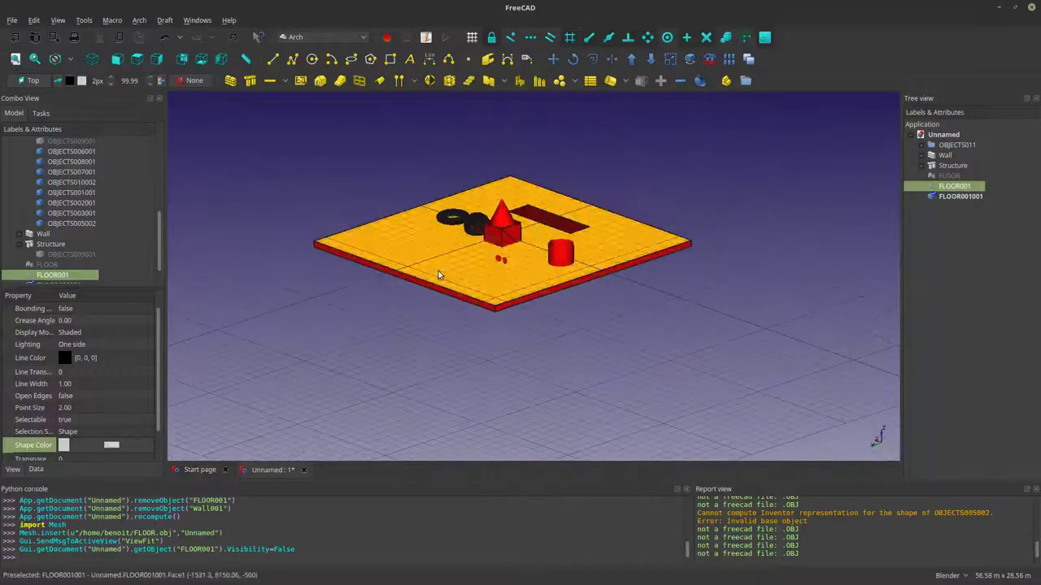
Step: Create an Arch wall from the converted floor shape FLOOR001001
{"action": "left_click", "coordinate": [438, 271]}
{"action": "left_click", "coordinate": [231, 80]}
{"action": "scroll", "coordinate": [530, 301], "scroll_direction": "up", "scroll_amount": 2}
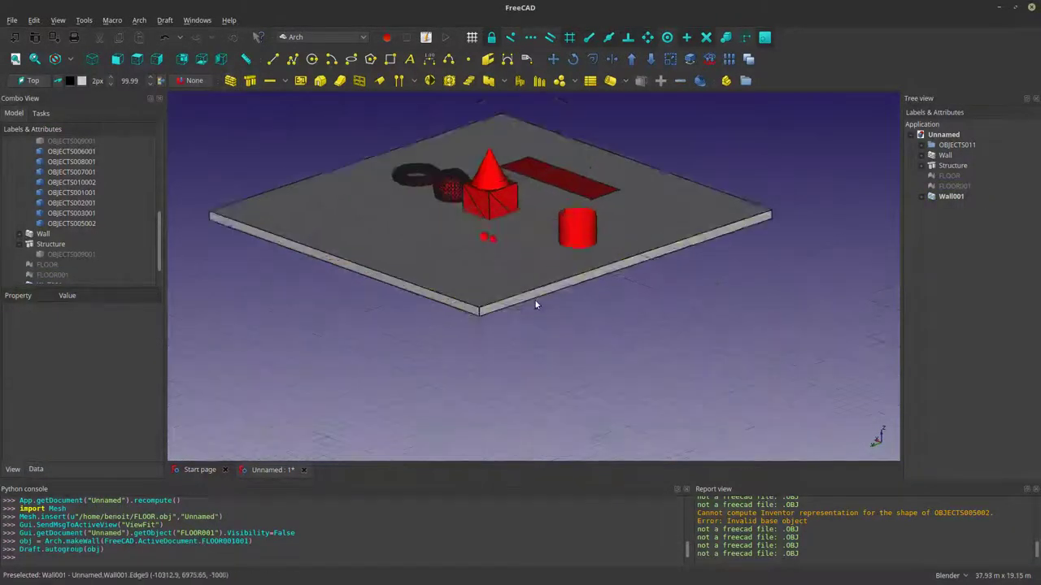
{"action": "middle_click_drag", "start_coordinate": [535, 301], "coordinate": [509, 328]}
{"action": "scroll", "coordinate": [53, 246], "scroll_direction": "down", "scroll_amount": 1}
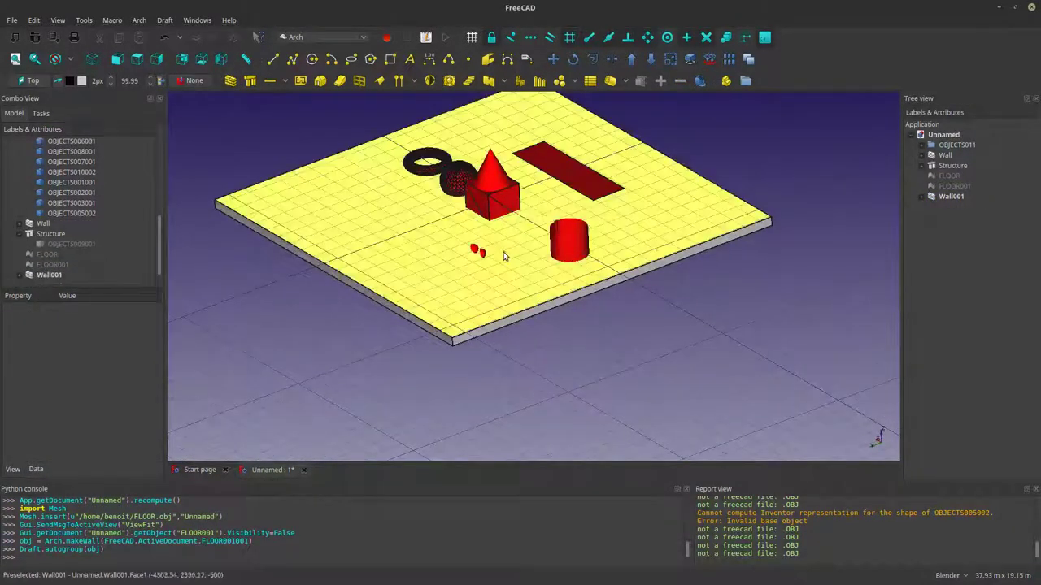
{"action": "middle_click_drag", "start_coordinate": [537, 243], "coordinate": [609, 186]}
Step: Hide Wall001 and make its base shape FLOOR001001 visible
{"action": "left_click", "coordinate": [51, 265]}
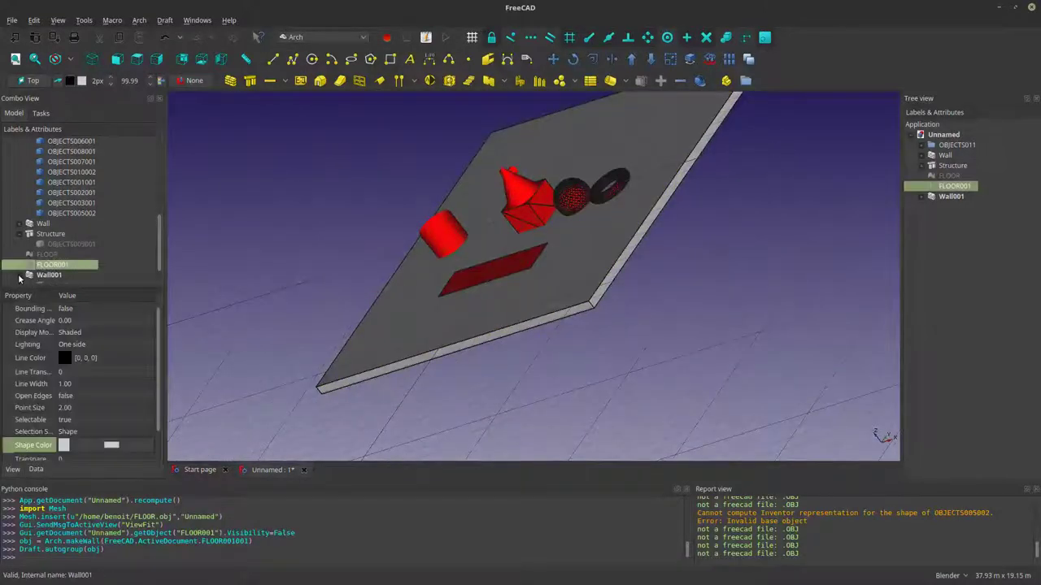
{"action": "left_click", "coordinate": [48, 275]}
{"action": "middle_click_drag", "start_coordinate": [540, 208], "coordinate": [489, 239]}
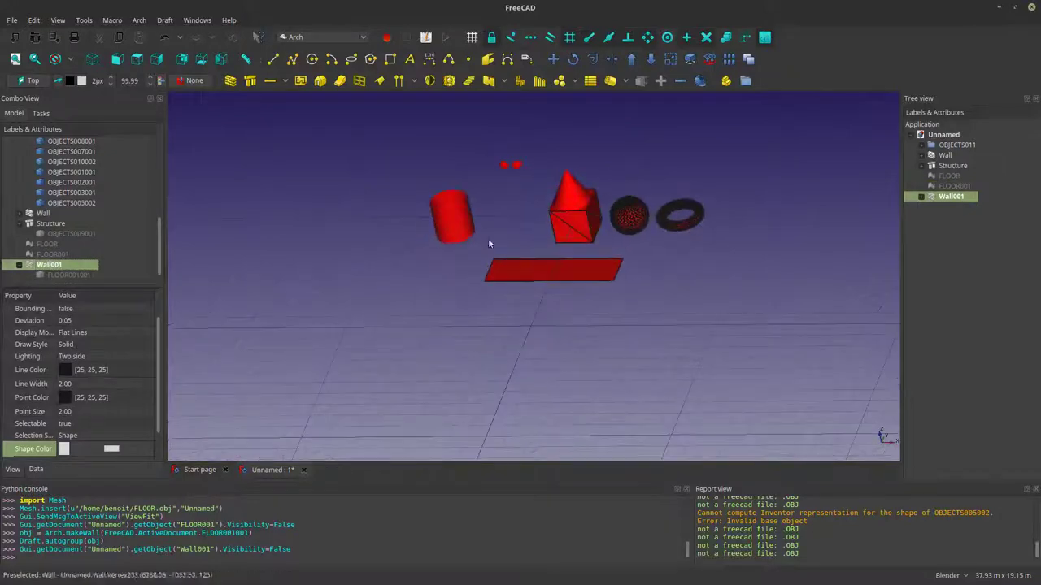
{"action": "left_click", "coordinate": [69, 277]}
{"action": "key", "text": "space"}
Step: Examine the converted floor slab's faces and edges from several angles
{"action": "scroll", "coordinate": [652, 233], "scroll_direction": "up", "scroll_amount": 2}
{"action": "middle_click_drag", "start_coordinate": [622, 294], "coordinate": [730, 267]}
{"action": "scroll", "coordinate": [521, 264], "scroll_direction": "up", "scroll_amount": 2}
{"action": "middle_click_drag", "start_coordinate": [499, 272], "coordinate": [360, 270]}
{"action": "scroll", "coordinate": [427, 222], "scroll_direction": "down", "scroll_amount": 4}
{"action": "middle_click_drag", "start_coordinate": [431, 221], "coordinate": [648, 302]}
{"action": "scroll", "coordinate": [599, 225], "scroll_direction": "up", "scroll_amount": 2}
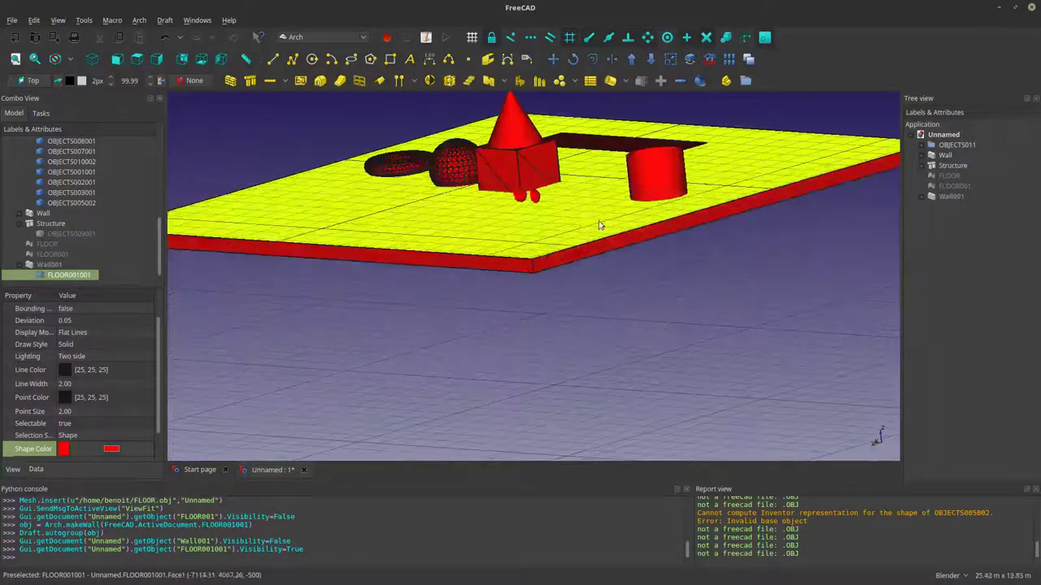
{"action": "middle_click_drag", "start_coordinate": [599, 225], "coordinate": [643, 249]}
{"action": "scroll", "coordinate": [644, 249], "scroll_direction": "down", "scroll_amount": 4}
{"action": "middle_click_drag", "start_coordinate": [558, 262], "coordinate": [571, 272]}
{"action": "scroll", "coordinate": [571, 272], "scroll_direction": "up", "scroll_amount": 2}
{"action": "scroll", "coordinate": [683, 304], "scroll_direction": "up", "scroll_amount": 2}
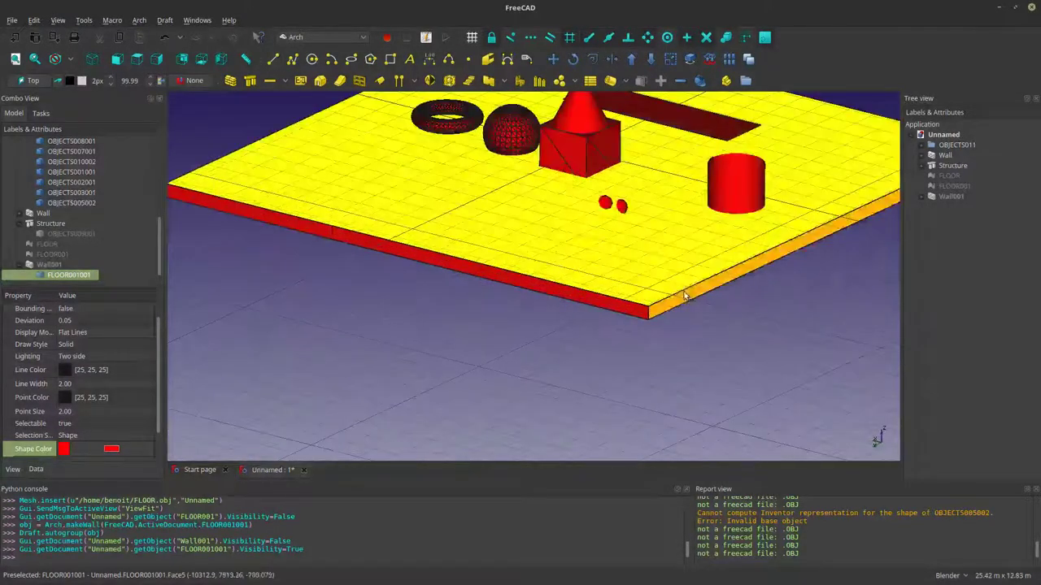
{"action": "middle_click_drag", "start_coordinate": [688, 296], "coordinate": [650, 297], "text": "shift"}
{"action": "scroll", "coordinate": [650, 297], "scroll_direction": "down", "scroll_amount": 2}
{"action": "middle_click_drag", "start_coordinate": [632, 261], "coordinate": [542, 312], "text": "shift"}
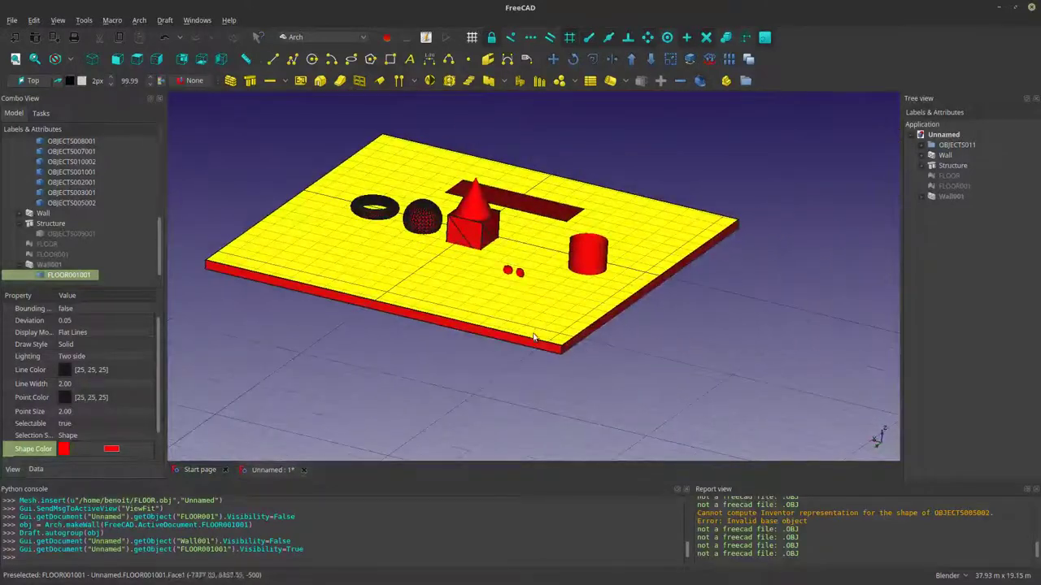
{"action": "scroll", "coordinate": [541, 351], "scroll_direction": "up", "scroll_amount": 2}
{"action": "middle_click_drag", "start_coordinate": [542, 350], "coordinate": [643, 332]}
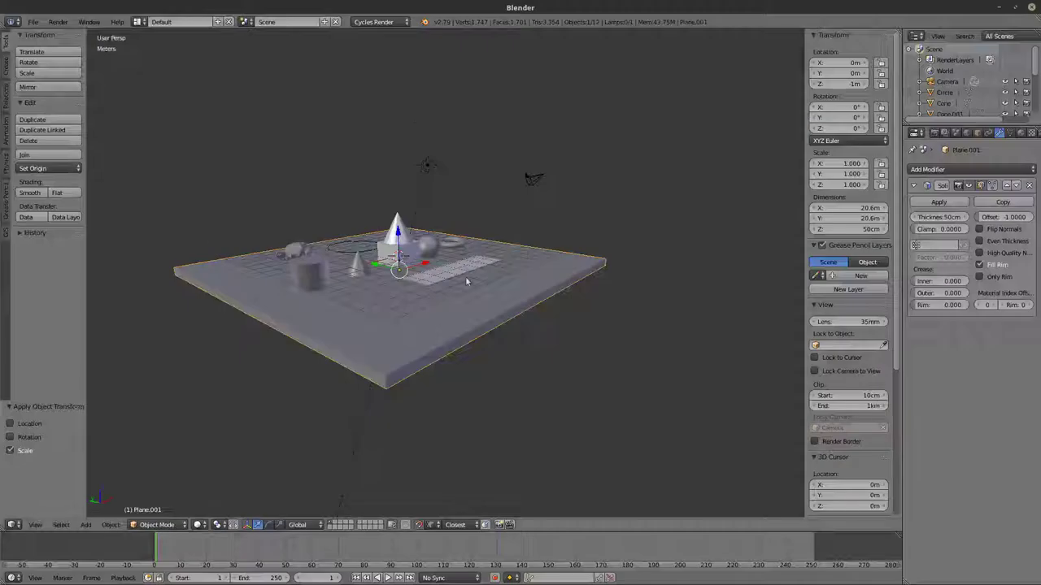
Step: Switch to Blender, open the Cylinder mesh in Edit Mode and isolate it in local view
{"action": "scroll", "coordinate": [465, 275], "scroll_direction": "up", "scroll_amount": 3}
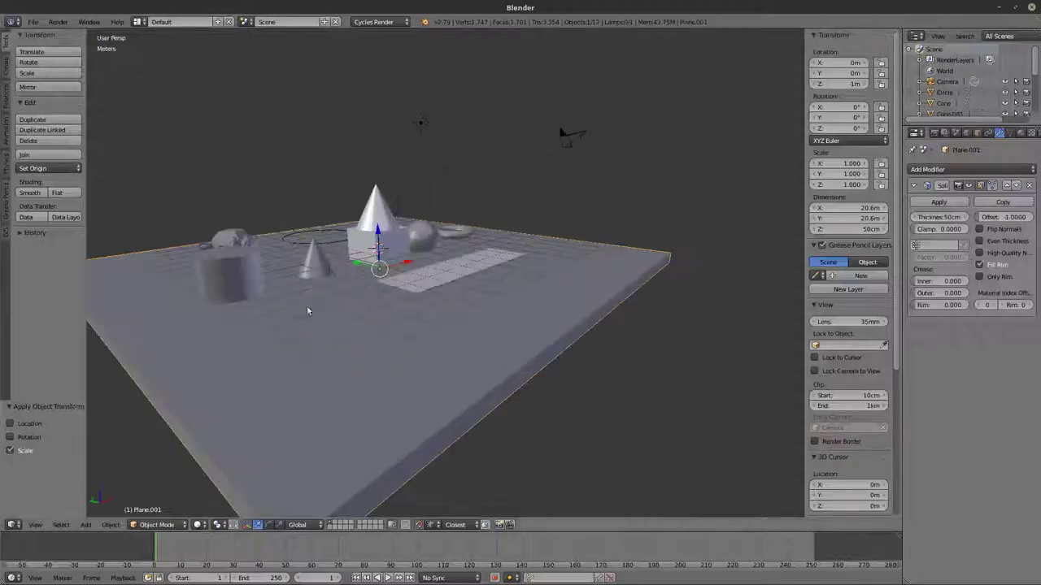
{"action": "mouse_move", "coordinate": [306, 309]}
{"action": "middle_mouse_down"}
{"action": "mouse_move", "coordinate": [349, 332]}
{"action": "mouse_move", "coordinate": [409, 283]}
{"action": "mouse_move", "coordinate": [287, 269]}
{"action": "middle_mouse_up"}
{"action": "right_click", "coordinate": [317, 362]}
{"action": "key", "text": "z"}
{"action": "key", "text": "Tab"}
{"action": "key", "text": "z"}
{"action": "scroll", "coordinate": [287, 232], "scroll_direction": "up", "scroll_amount": 3}
{"action": "middle_click_drag", "start_coordinate": [287, 232], "coordinate": [320, 227], "text": "shift"}
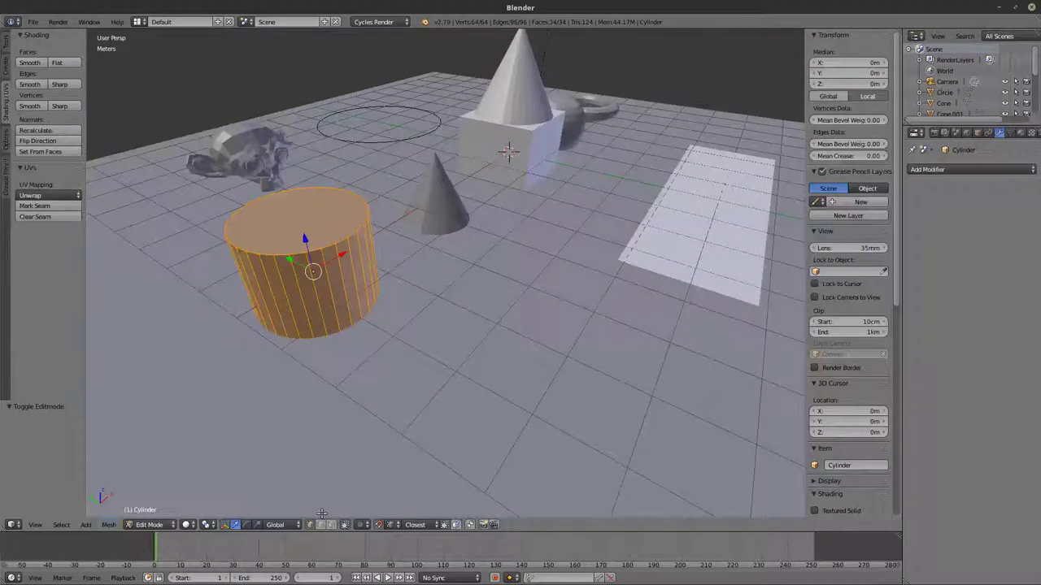
{"action": "key", "text": "KP_Divide"}
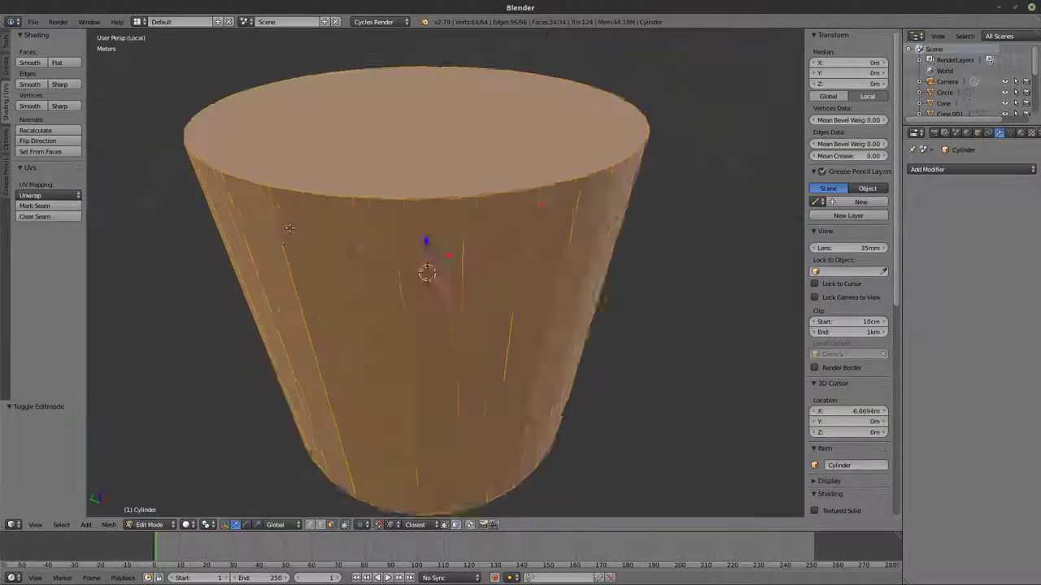
Step: Select the cylinder's top face and delete it as a face to open the top
{"action": "key", "text": "z"}
{"action": "key", "text": "z"}
{"action": "scroll", "coordinate": [445, 160], "scroll_direction": "down", "scroll_amount": 2}
{"action": "right_click", "coordinate": [445, 160]}
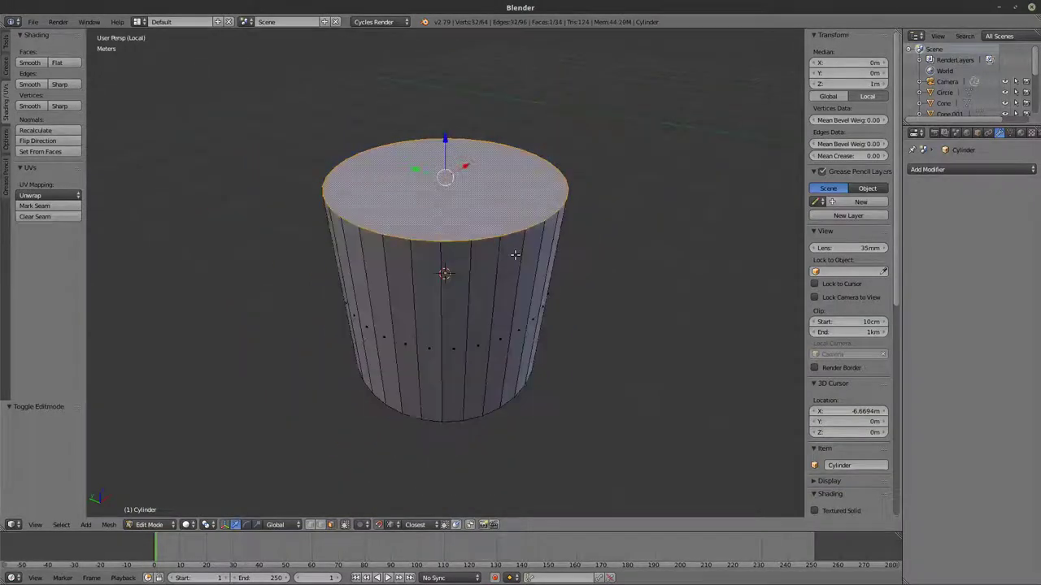
{"action": "key", "text": "z"}
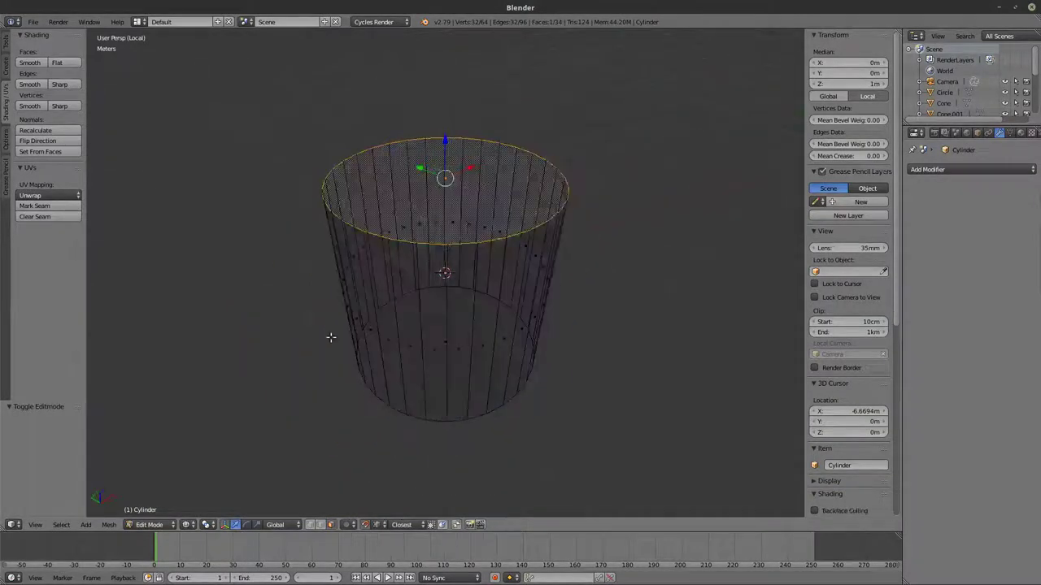
{"action": "left_click", "coordinate": [310, 524]}
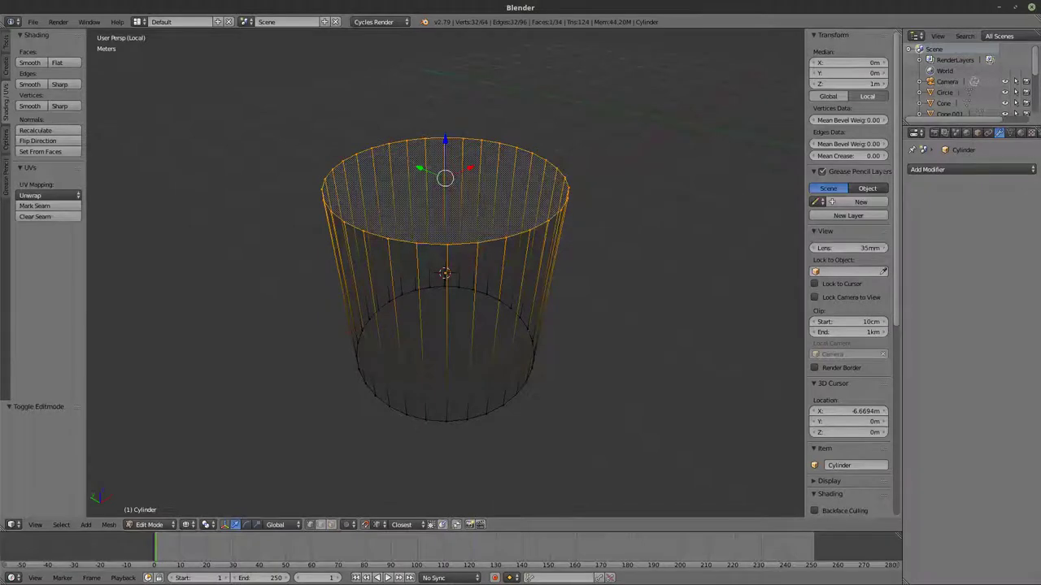
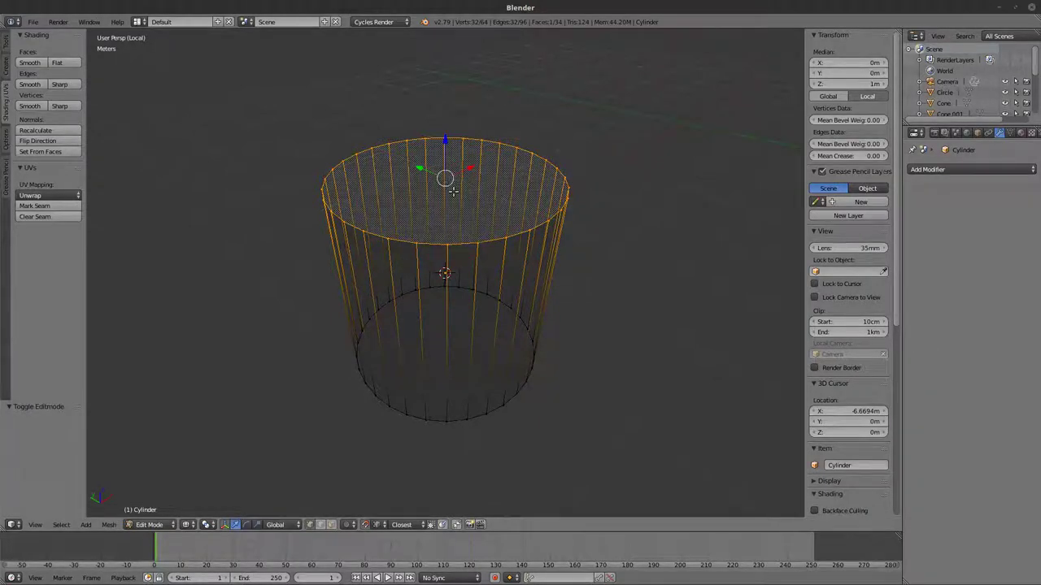
{"action": "scroll", "coordinate": [453, 191], "scroll_direction": "down", "scroll_amount": 1}
{"action": "middle_click_drag", "start_coordinate": [493, 231], "coordinate": [492, 242]}
{"action": "key", "text": "z"}
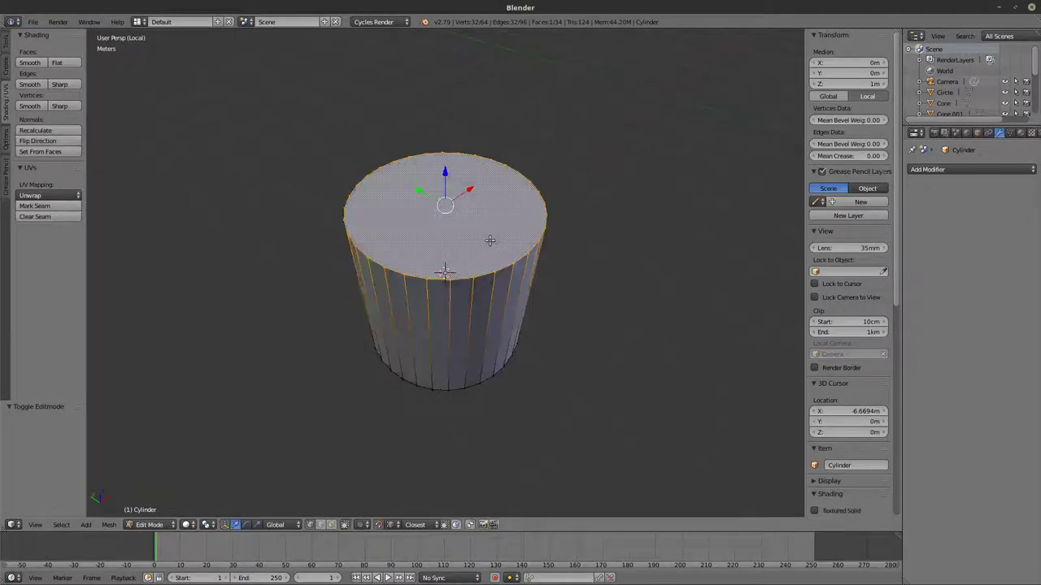
{"action": "key", "text": "z"}
{"action": "key", "text": "z"}
{"action": "key", "text": "x"}
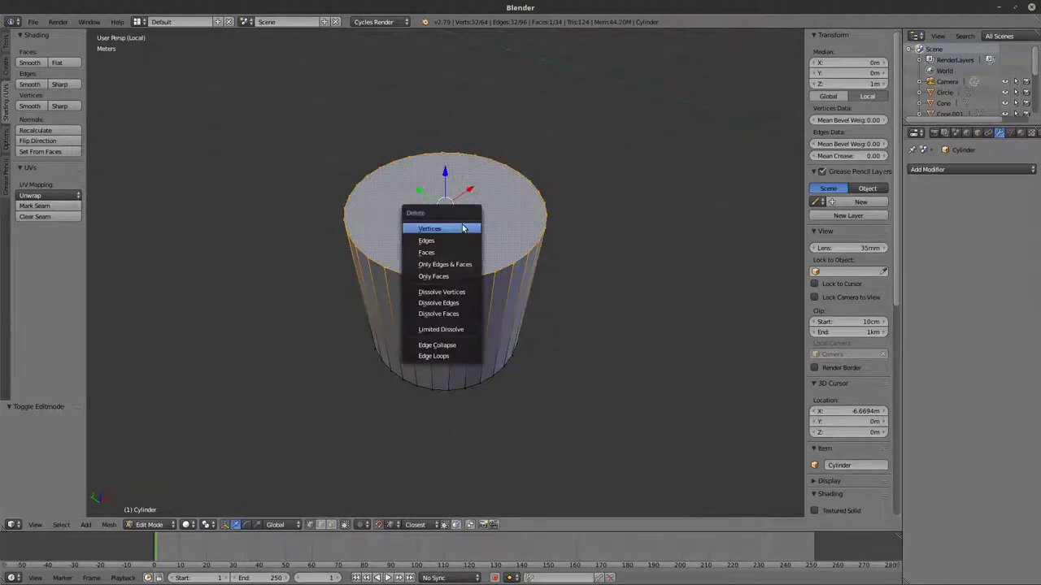
{"action": "left_click", "coordinate": [443, 253]}
Step: Select the open cylinder's bottom face in face select mode and inspect the mesh in a front wireframe view
{"action": "right_click", "coordinate": [444, 286]}
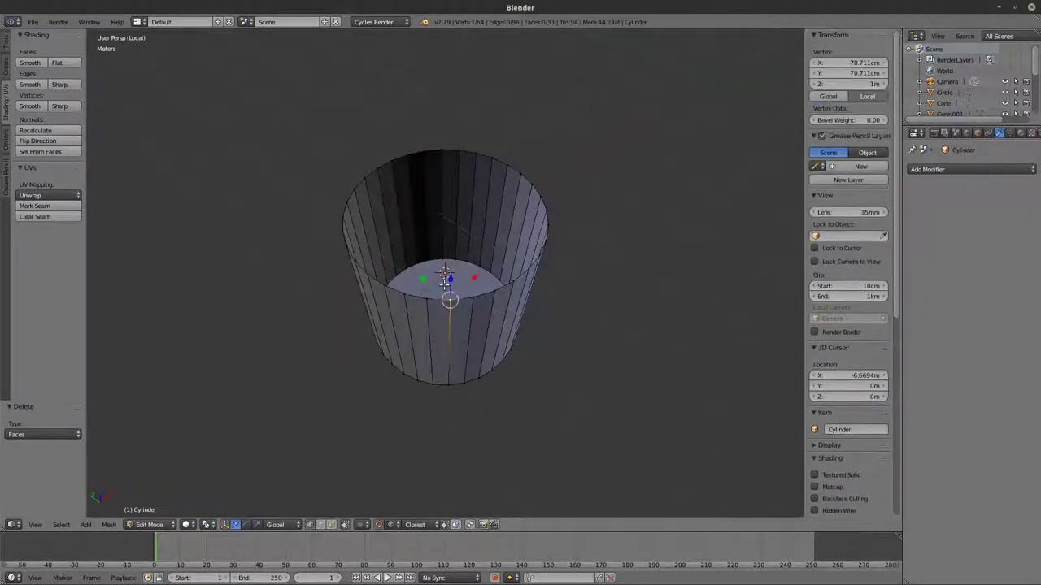
{"action": "key", "text": "z"}
{"action": "mouse_move", "coordinate": [444, 282]}
{"action": "middle_mouse_down"}
{"action": "mouse_move", "coordinate": [444, 298]}
{"action": "mouse_move", "coordinate": [461, 277]}
{"action": "mouse_move", "coordinate": [457, 224]}
{"action": "mouse_move", "coordinate": [495, 258]}
{"action": "mouse_move", "coordinate": [508, 224]}
{"action": "middle_mouse_up"}
{"action": "key", "text": "z"}
{"action": "left_click", "coordinate": [331, 526]}
{"action": "right_click", "coordinate": [458, 308]}
{"action": "key", "text": "z"}
{"action": "scroll", "coordinate": [507, 224], "scroll_direction": "down", "scroll_amount": 1}
{"action": "key", "text": "KP_1"}
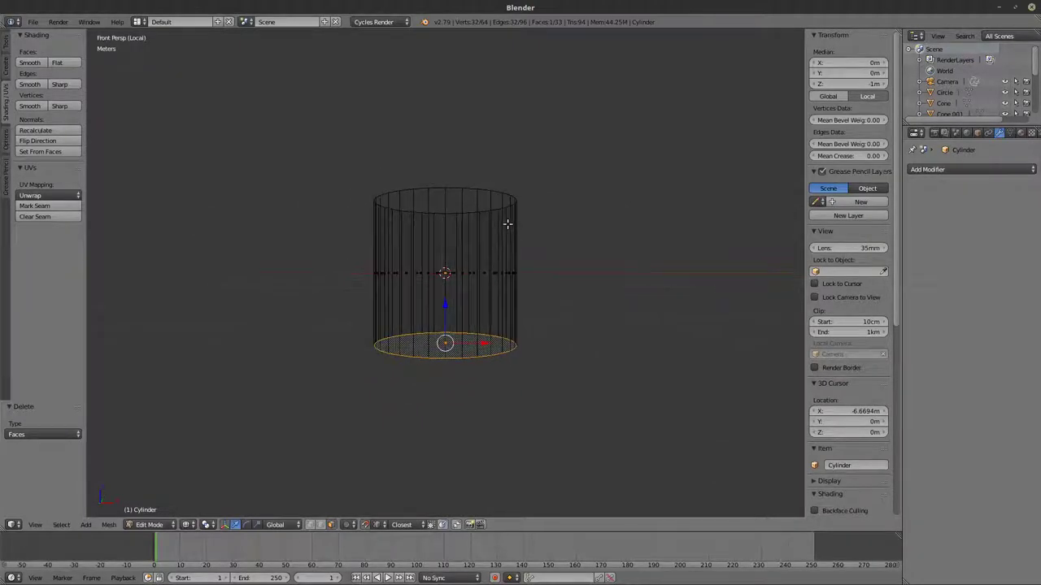
Step: Return the cylinder to Object Mode with solid shading and add a Solidify modifier
{"action": "key", "text": "Tab"}
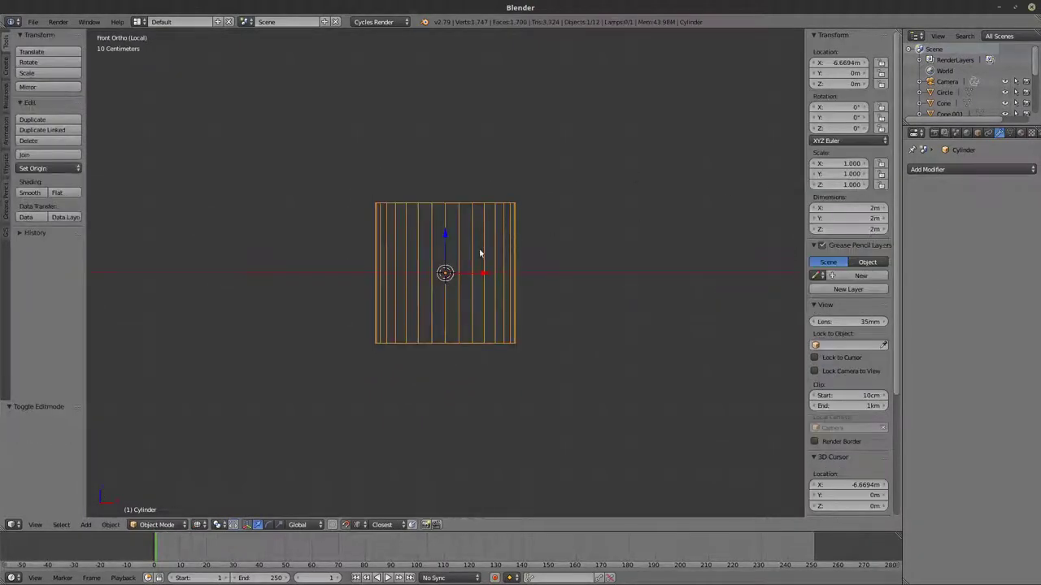
{"action": "middle_click_drag", "start_coordinate": [480, 252], "coordinate": [499, 322]}
{"action": "key", "text": "z"}
{"action": "left_click", "coordinate": [991, 168]}
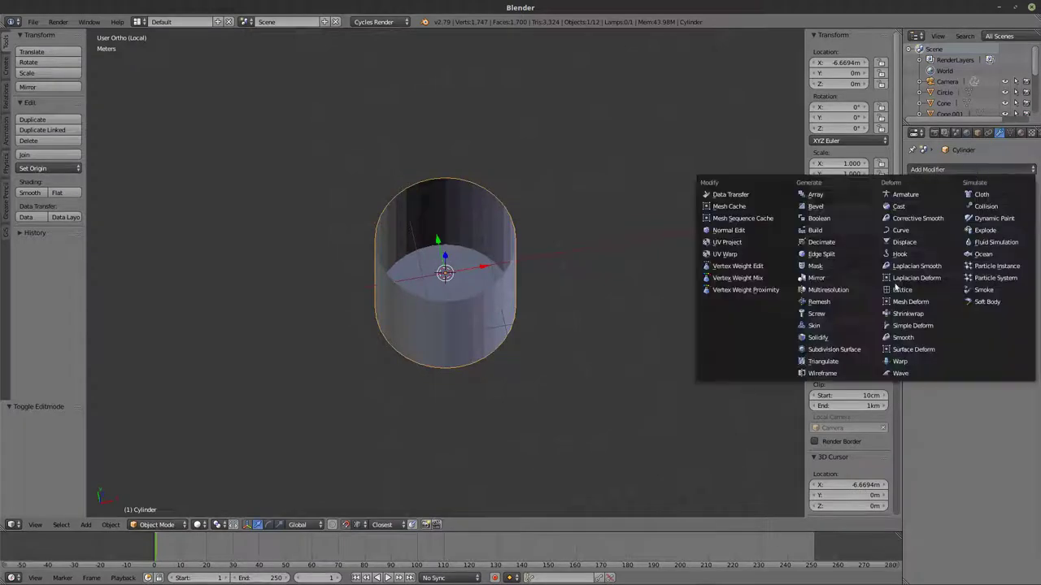
{"action": "left_click", "coordinate": [818, 337]}
{"action": "scroll", "coordinate": [582, 269], "scroll_direction": "up", "scroll_amount": 5}
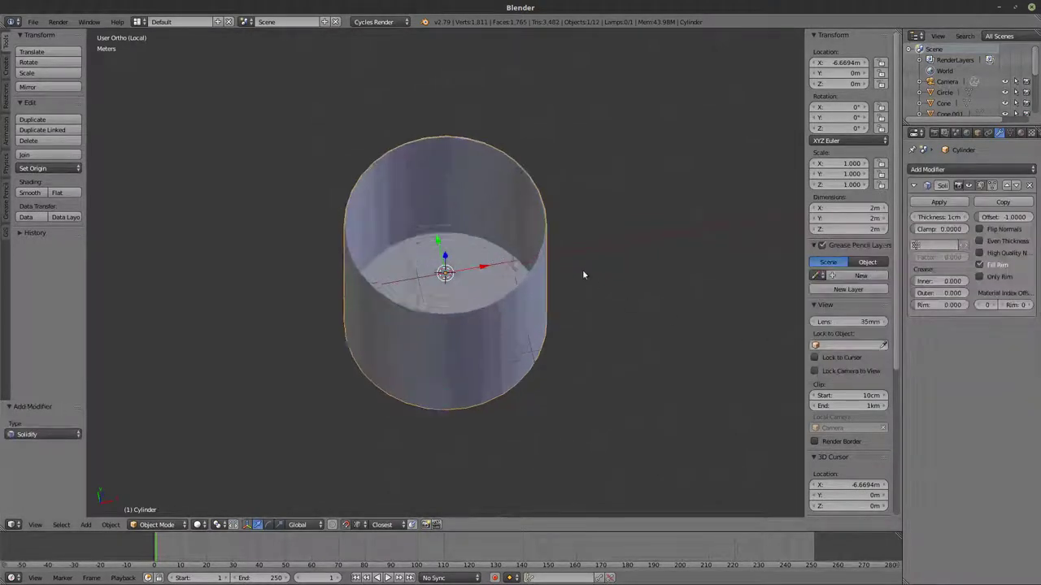
Step: Try Solidify thicknesses of 18 cm and 37 cm, checking the walls in a front wireframe view
{"action": "left_click_drag", "start_coordinate": [939, 226], "coordinate": [984, 226]}
{"action": "key", "text": "z"}
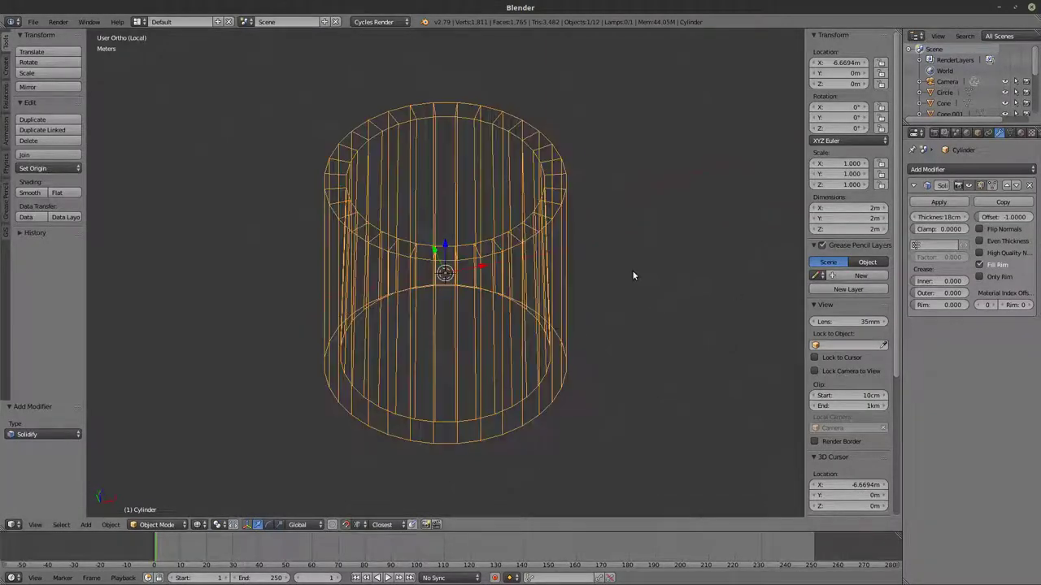
{"action": "key", "text": "KP_1"}
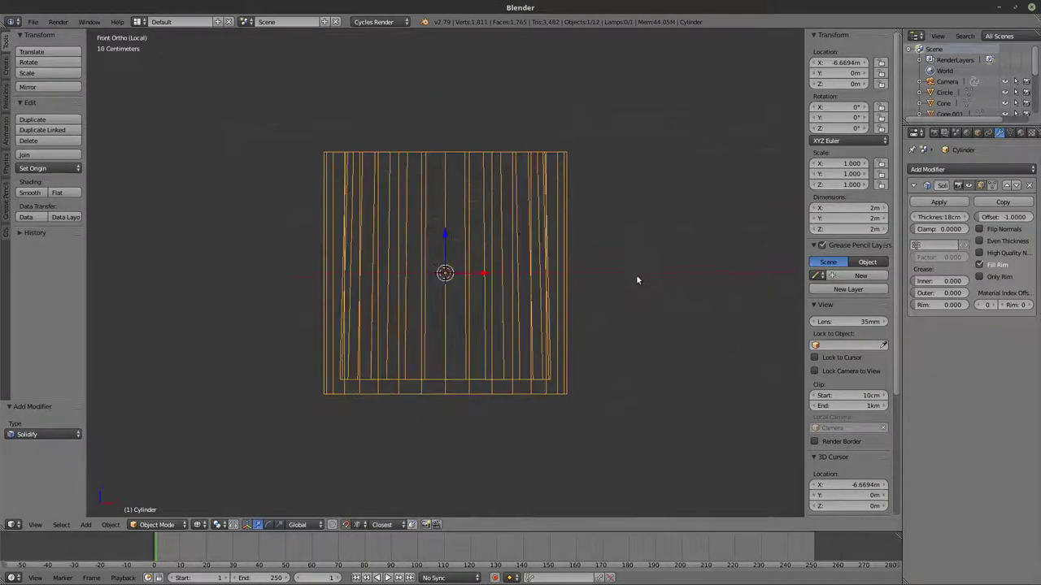
{"action": "mouse_move", "coordinate": [930, 219]}
{"action": "left_mouse_down"}
{"action": "mouse_move", "coordinate": [988, 218]}
{"action": "mouse_move", "coordinate": [924, 218]}
{"action": "mouse_move", "coordinate": [943, 217]}
{"action": "left_mouse_up"}
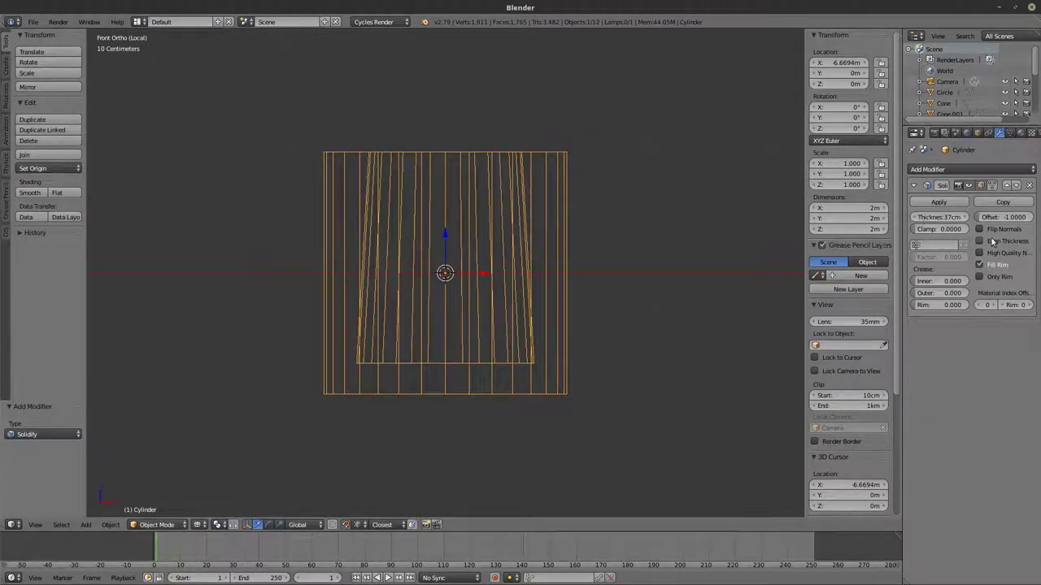
Step: Enable Even Thickness and High Quality Normals on the Solidify modifier and set its thickness to 14 cm
{"action": "left_click", "coordinate": [979, 241]}
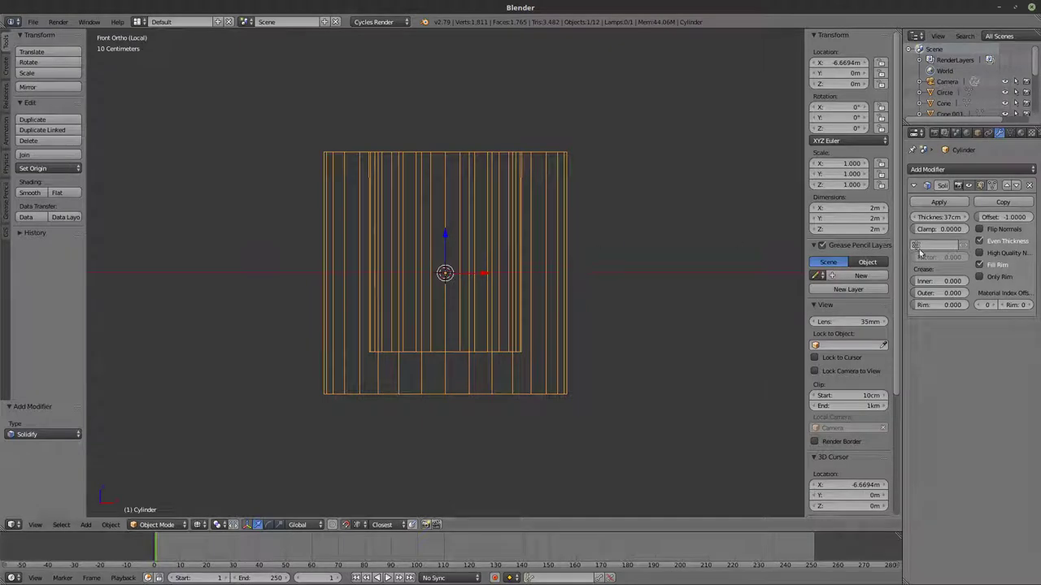
{"action": "left_click", "coordinate": [979, 253]}
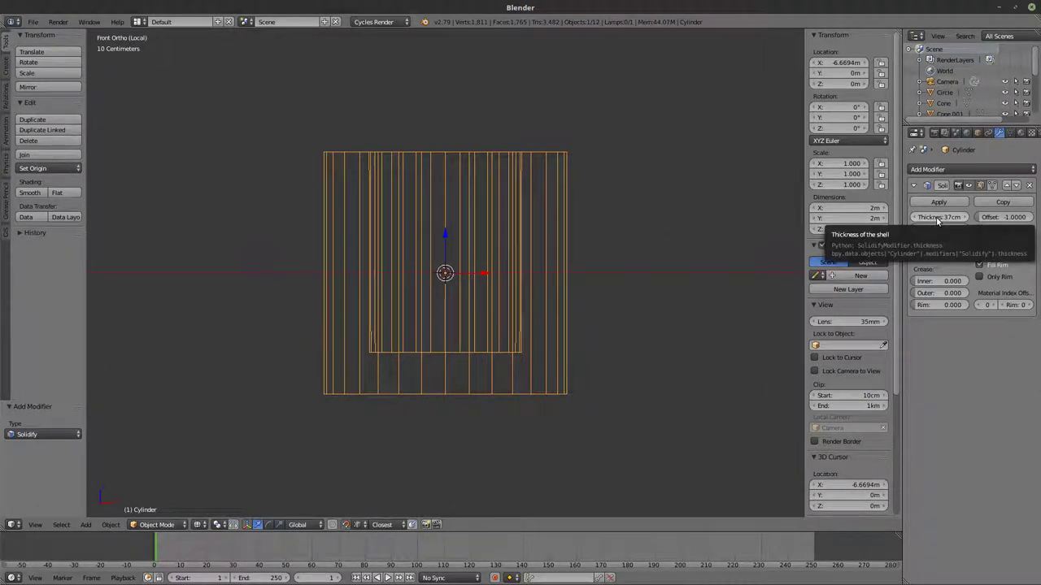
{"action": "left_click_drag", "start_coordinate": [940, 218], "coordinate": [905, 218]}
{"action": "middle_click_drag", "start_coordinate": [648, 236], "coordinate": [591, 293]}
{"action": "key", "text": "z"}
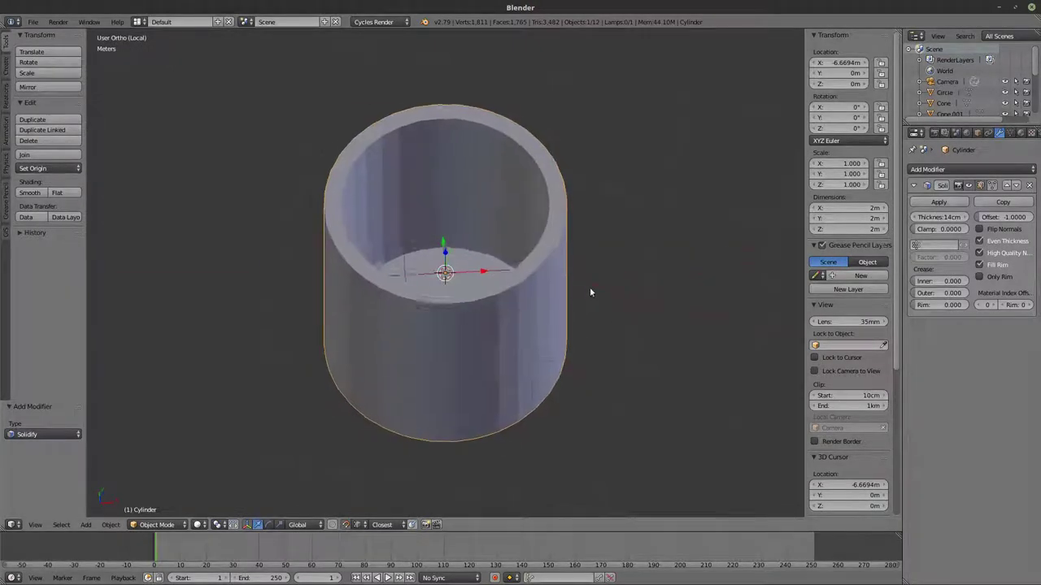
Step: Export the solidified cylinder as a Wavefront OBJ file named CYLINDER.obj in the home folder
{"action": "left_click", "coordinate": [32, 21]}
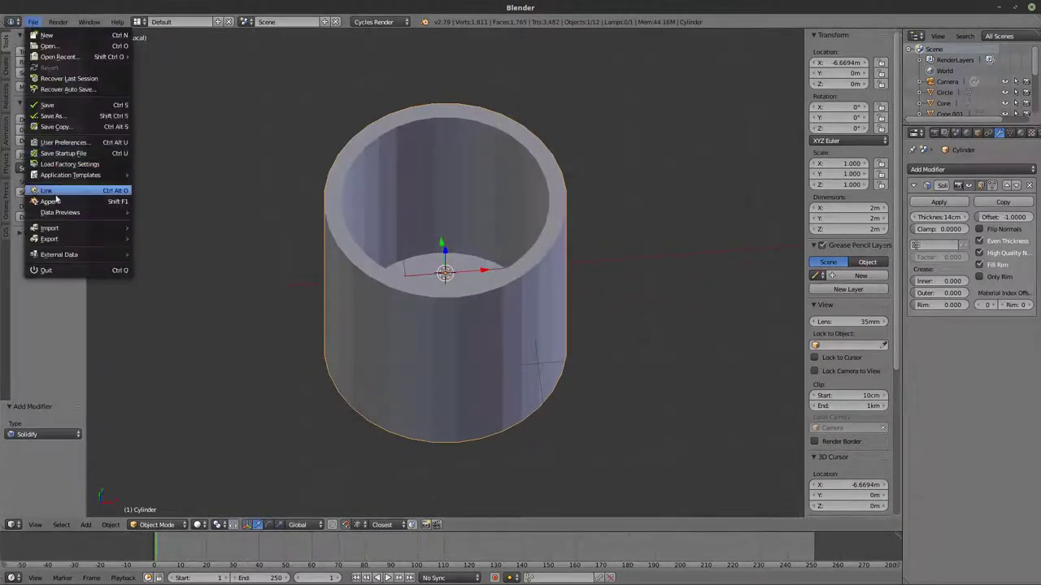
{"action": "mouse_move", "coordinate": [54, 238]}
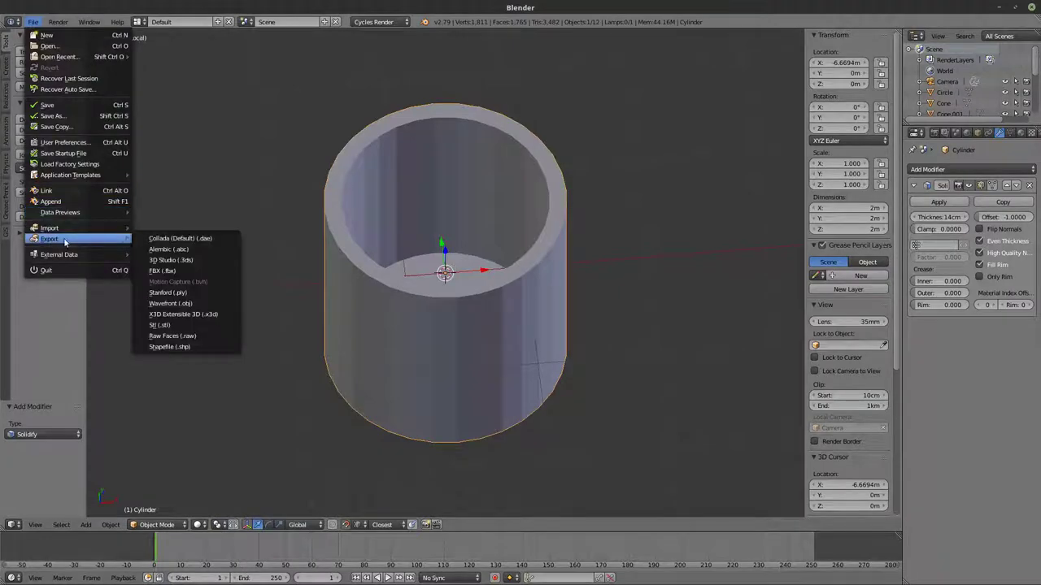
{"action": "left_click", "coordinate": [183, 305]}
{"action": "left_click", "coordinate": [177, 62]}
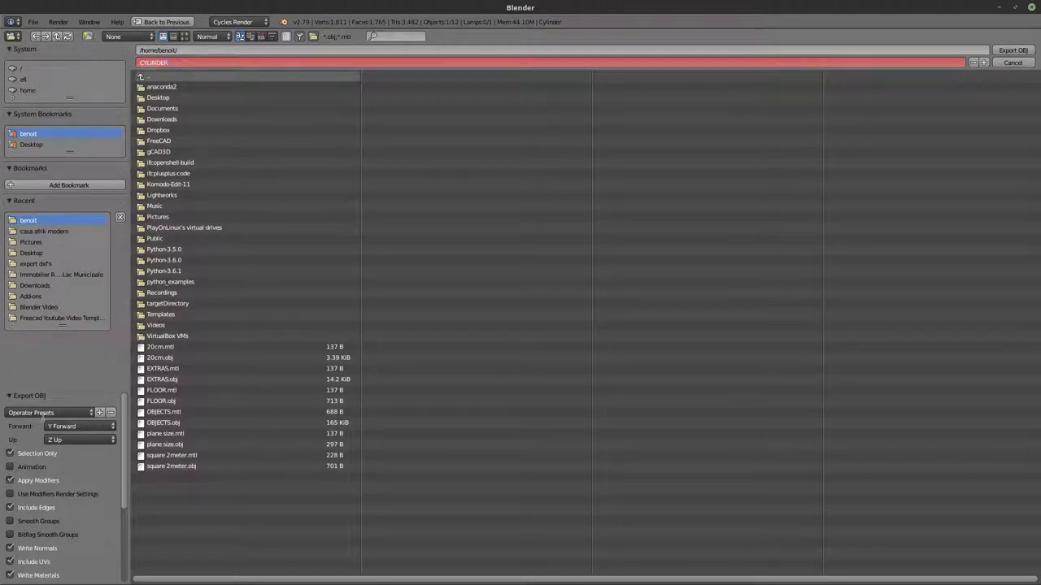
{"action": "key", "text": "Return"}
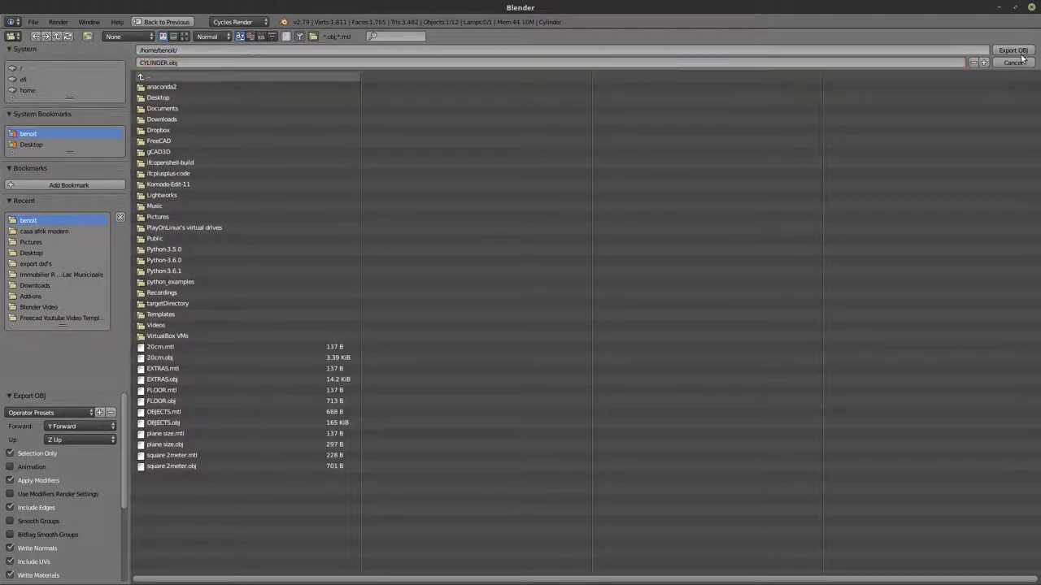
{"action": "left_click", "coordinate": [1018, 51]}
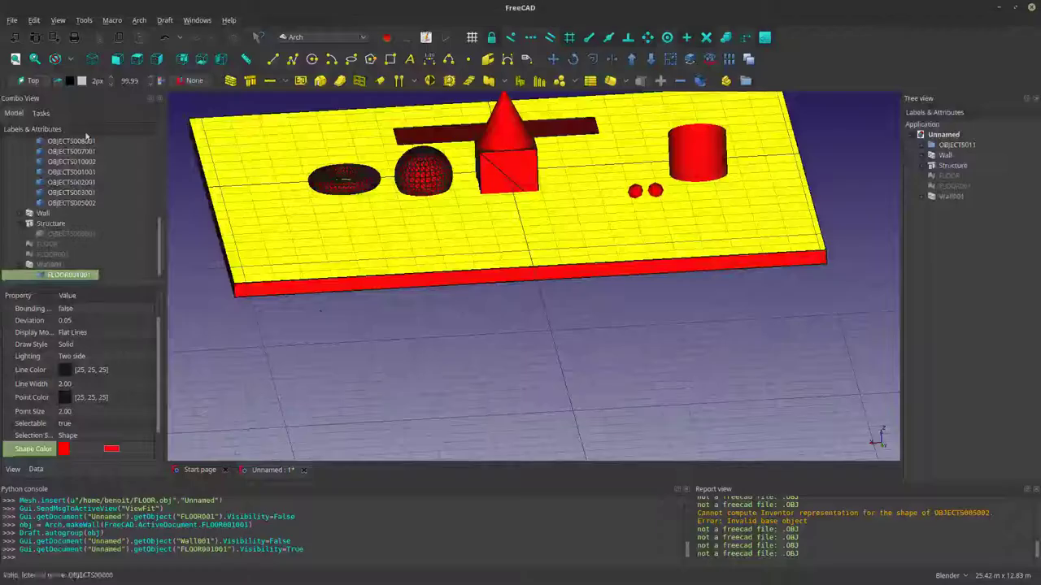
Step: Switch to FreeCAD and hide both the FLOOR001001 shape and the Wall001 object built from it
{"action": "scroll", "coordinate": [361, 326], "scroll_direction": "up", "scroll_amount": 2}
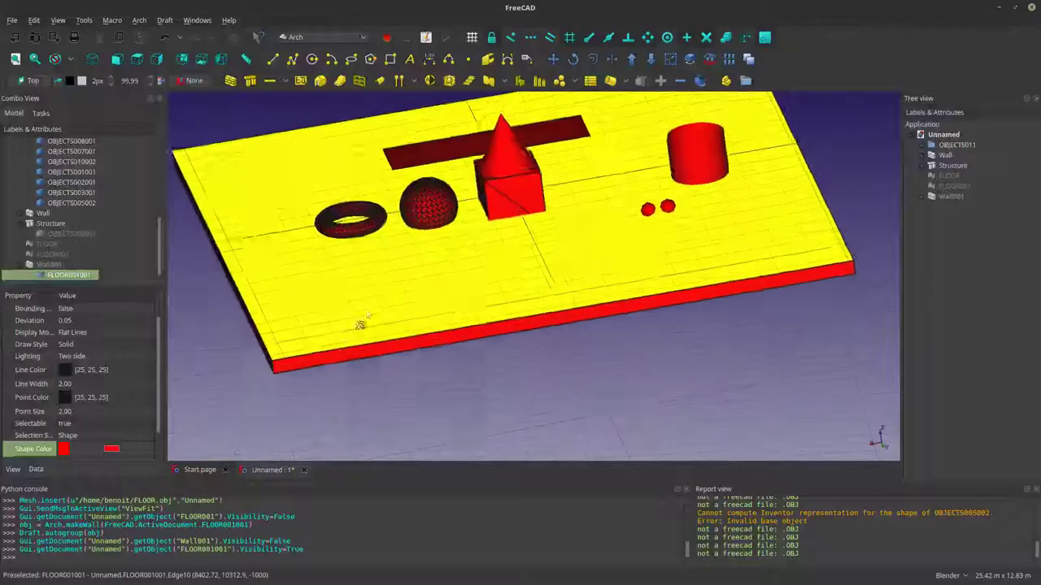
{"action": "left_click", "coordinate": [13, 20]}
{"action": "left_click", "coordinate": [251, 241]}
{"action": "left_click", "coordinate": [252, 241]}
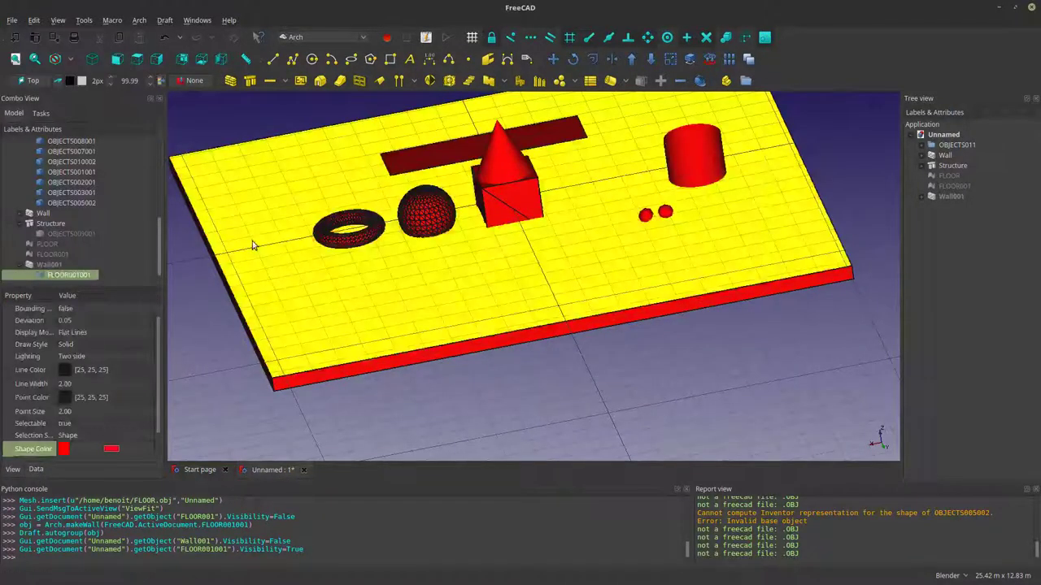
{"action": "key", "text": "space"}
{"action": "left_click", "coordinate": [48, 265]}
{"action": "key", "text": "space"}
{"action": "key", "text": "space"}
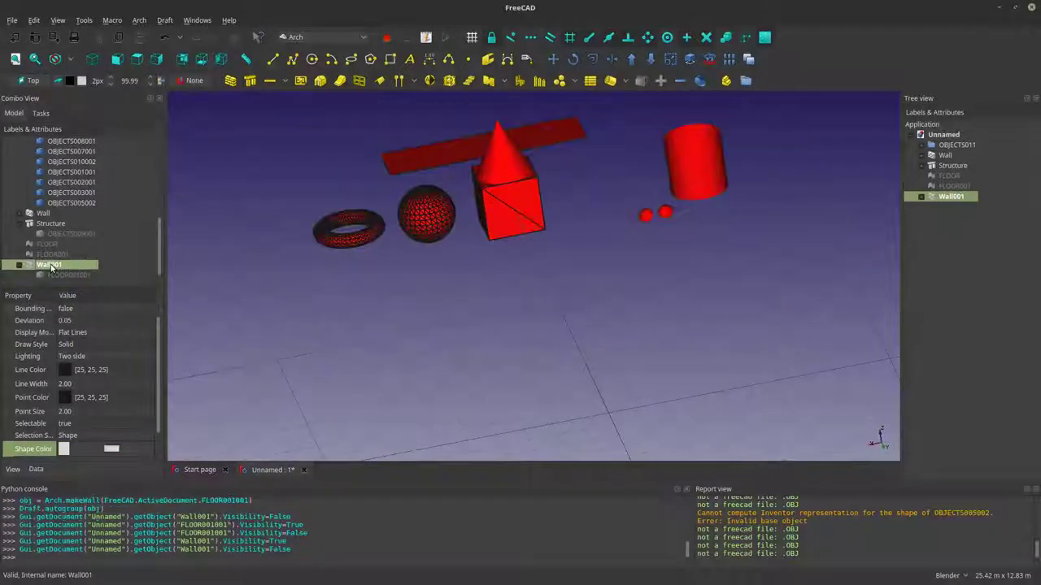
Step: Delete the old red cylinder mesh OBJECTS003 and its remaining shape OBJECTS003001
{"action": "left_click", "coordinate": [12, 20]}
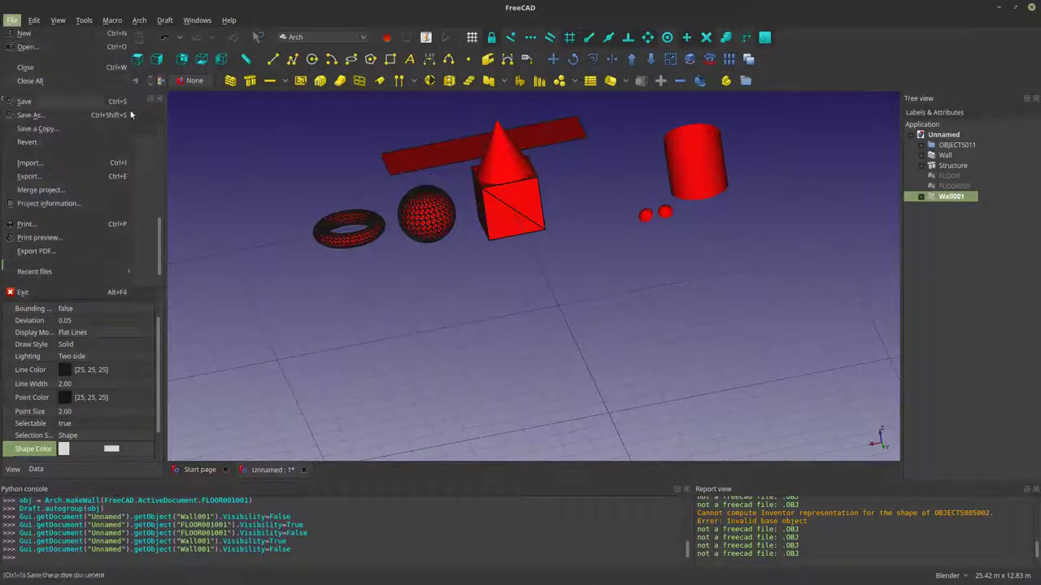
{"action": "left_click", "coordinate": [706, 157]}
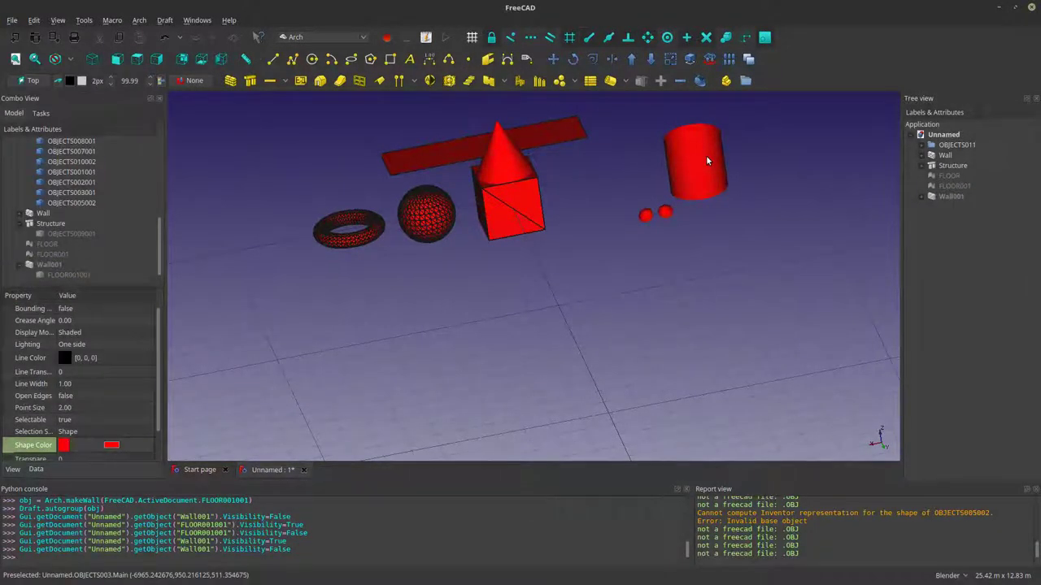
{"action": "key", "text": "Delete"}
{"action": "left_click", "coordinate": [666, 165]}
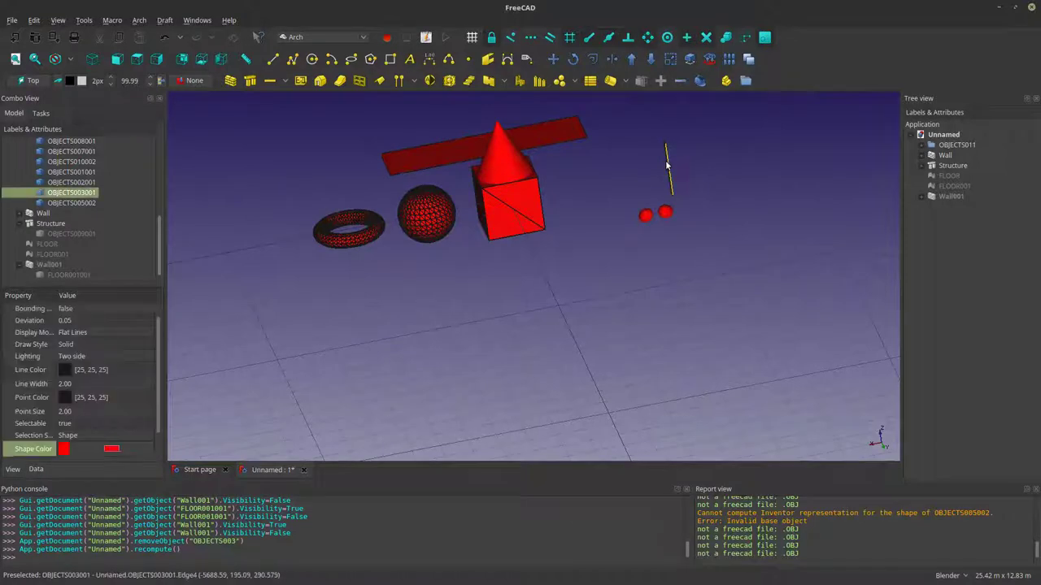
{"action": "key", "text": "Delete"}
Step: Import CYLINDER.obj into the document as an Alias Mesh
{"action": "left_click", "coordinate": [13, 22]}
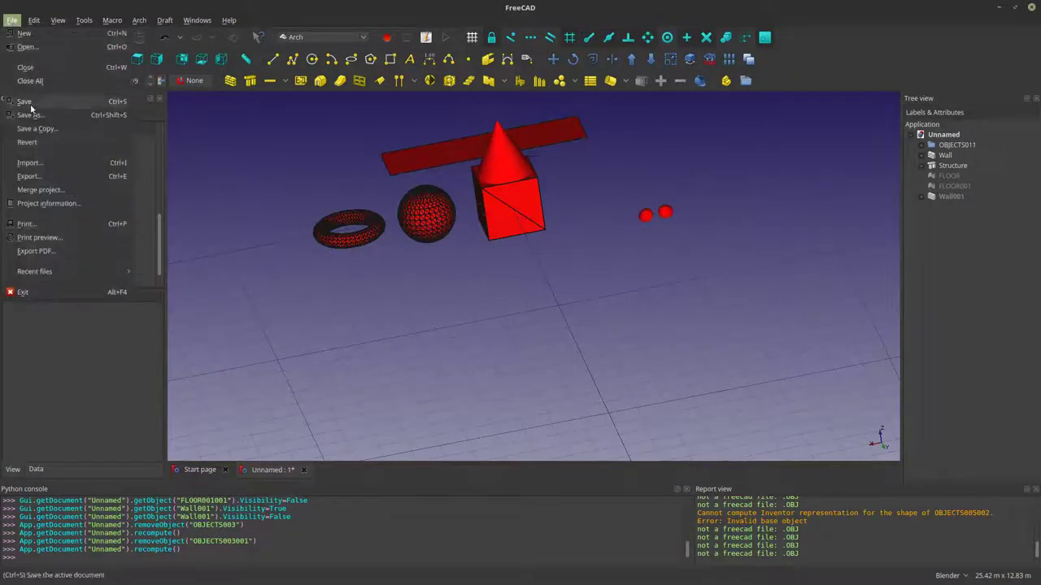
{"action": "left_click", "coordinate": [29, 166]}
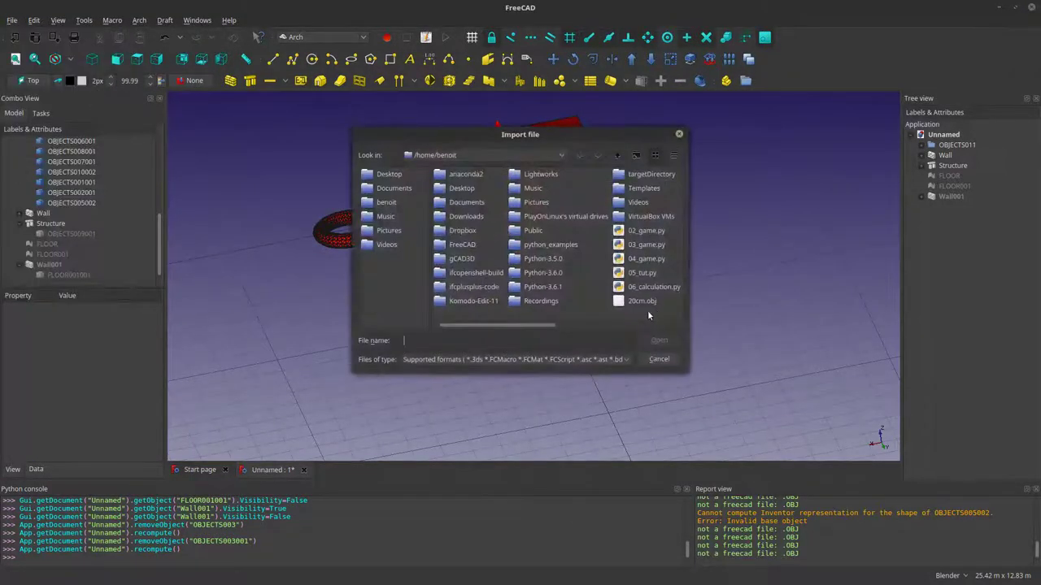
{"action": "scroll", "coordinate": [632, 324], "scroll_direction": "down", "scroll_amount": 2}
{"action": "left_click", "coordinate": [533, 175]}
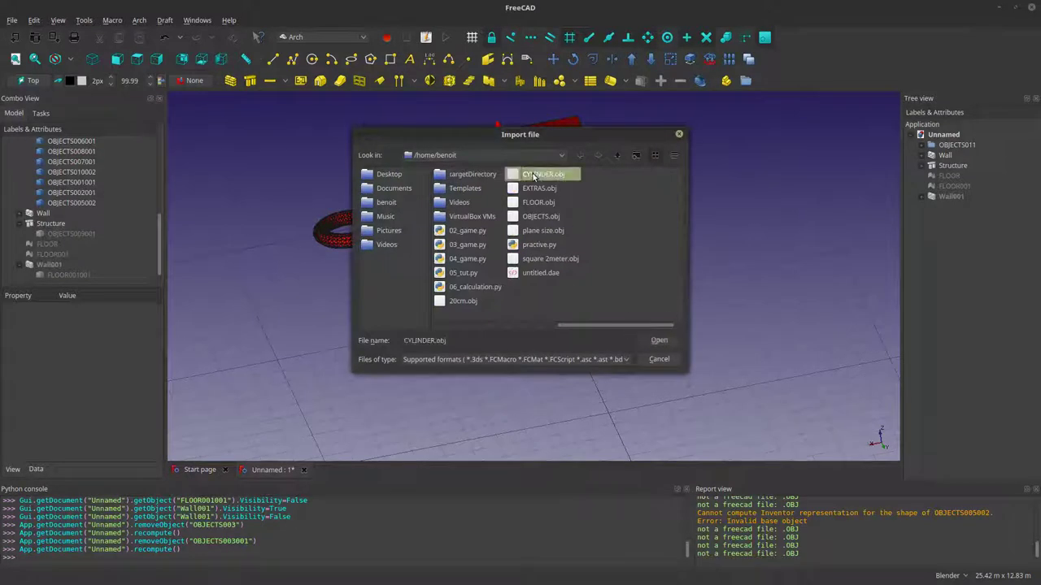
{"action": "left_click", "coordinate": [659, 340]}
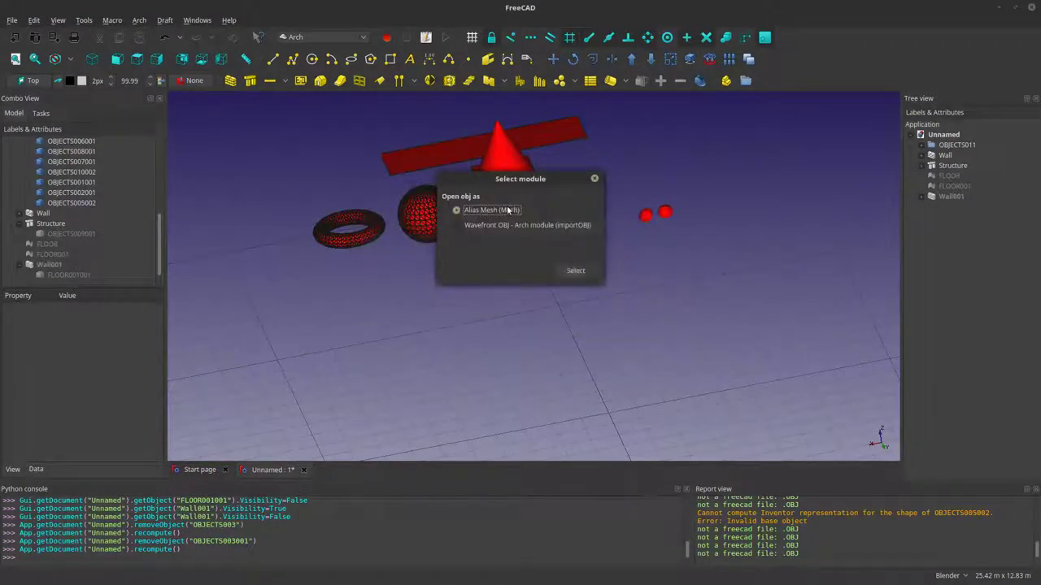
{"action": "left_click", "coordinate": [579, 270]}
{"action": "scroll", "coordinate": [557, 270], "scroll_direction": "up", "scroll_amount": 5}
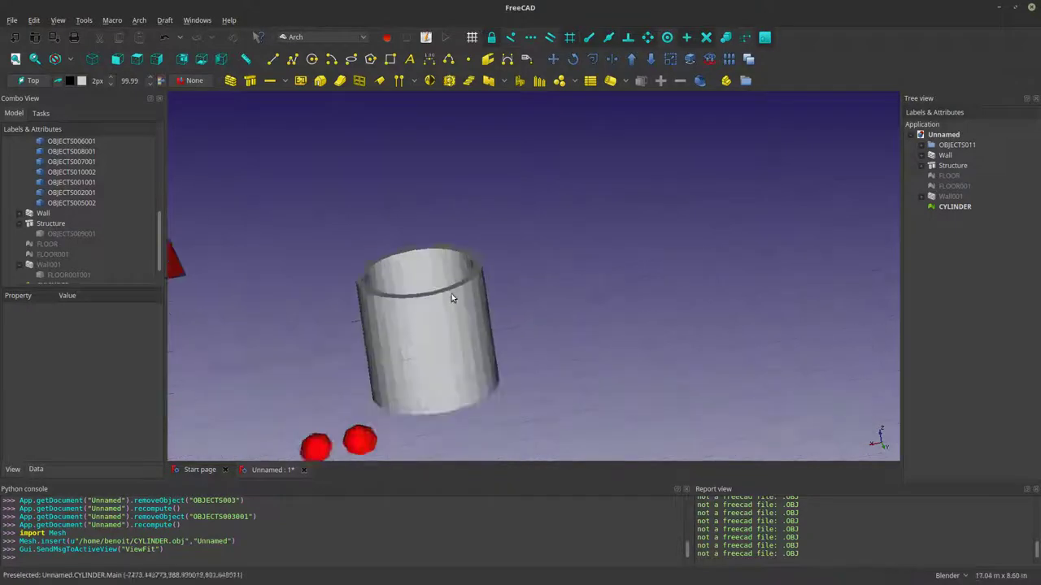
{"action": "scroll", "coordinate": [451, 298], "scroll_direction": "up", "scroll_amount": 2}
Step: Try to convert the imported CYLINDER mesh into a Part shape with Mesh to Shape
{"action": "left_click", "coordinate": [436, 299]}
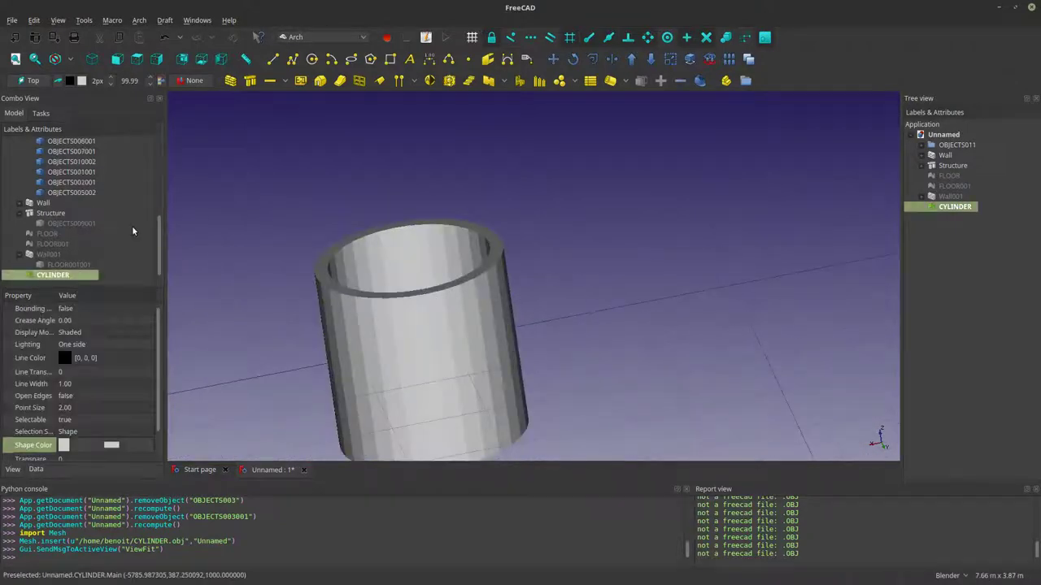
{"action": "left_click", "coordinate": [48, 275]}
{"action": "left_click", "coordinate": [140, 21]}
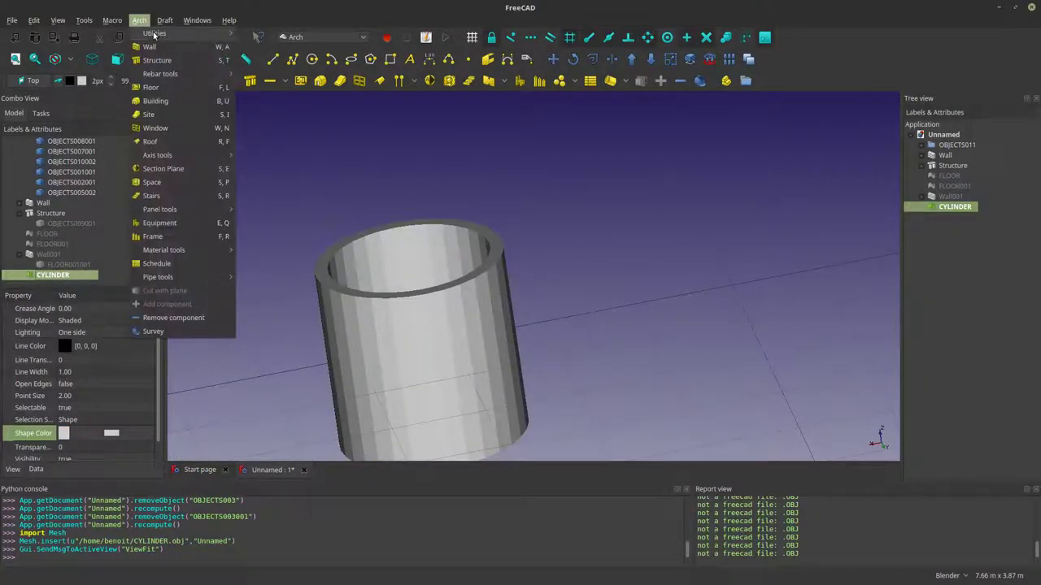
{"action": "mouse_move", "coordinate": [162, 33]}
{"action": "left_click", "coordinate": [275, 74]}
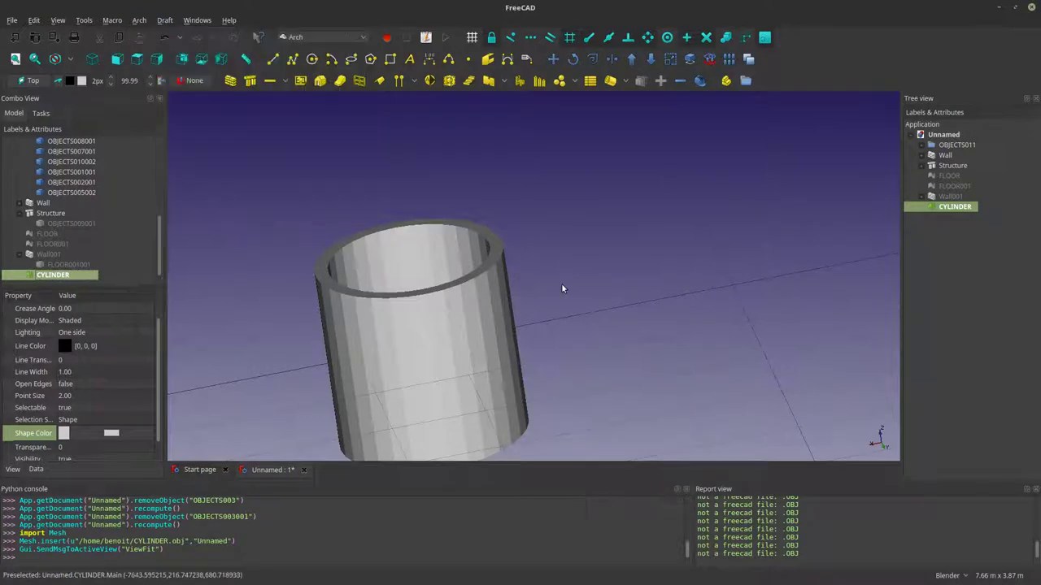
{"action": "left_click", "coordinate": [165, 20]}
{"action": "mouse_move", "coordinate": [142, 24]}
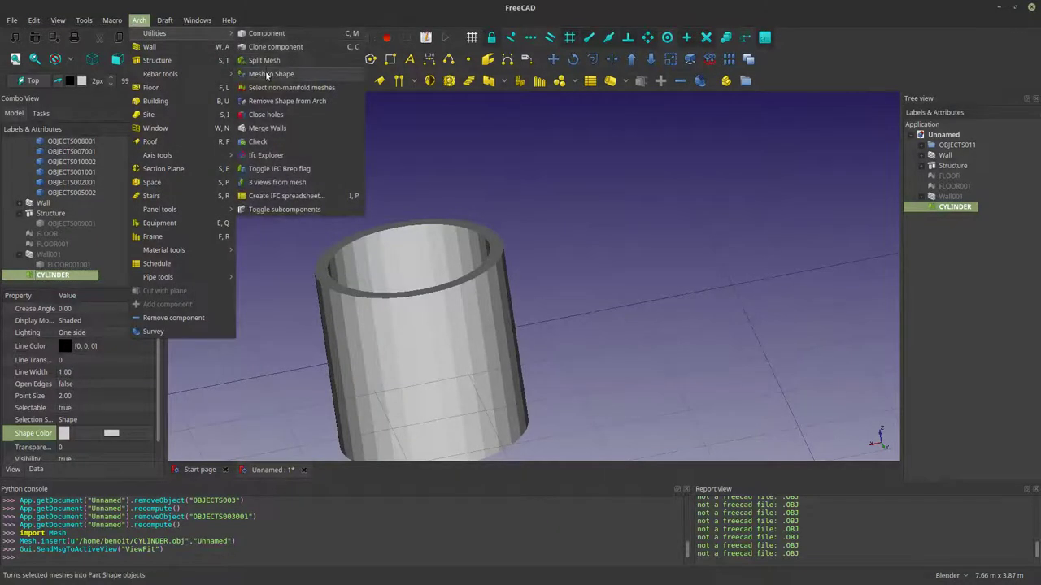
{"action": "left_click", "coordinate": [266, 74]}
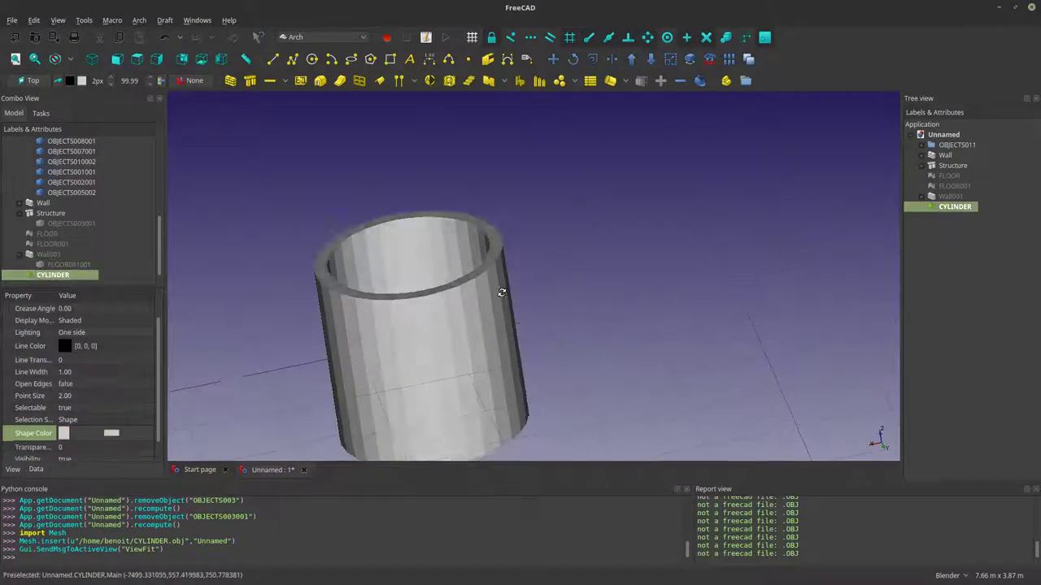
Step: Examine the imported cylinder mesh from above and below, checking its inner walls and bottom end
{"action": "middle_click_drag", "start_coordinate": [495, 293], "coordinate": [426, 334]}
{"action": "scroll", "coordinate": [426, 334], "scroll_direction": "down", "scroll_amount": 2}
{"action": "scroll", "coordinate": [459, 317], "scroll_direction": "up", "scroll_amount": 6}
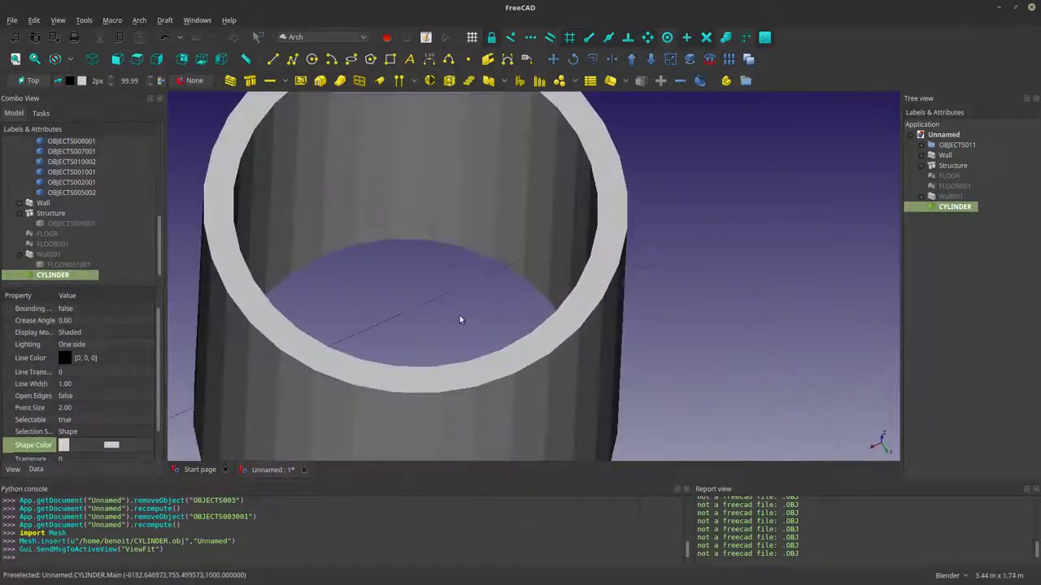
{"action": "scroll", "coordinate": [450, 335], "scroll_direction": "down", "scroll_amount": 2}
{"action": "scroll", "coordinate": [454, 342], "scroll_direction": "down", "scroll_amount": 2}
{"action": "scroll", "coordinate": [457, 349], "scroll_direction": "up", "scroll_amount": 3}
{"action": "middle_click_drag", "start_coordinate": [458, 348], "coordinate": [402, 232]}
{"action": "scroll", "coordinate": [430, 286], "scroll_direction": "down", "scroll_amount": 5}
{"action": "scroll", "coordinate": [383, 298], "scroll_direction": "up", "scroll_amount": 5}
{"action": "scroll", "coordinate": [402, 232], "scroll_direction": "down", "scroll_amount": 2}
{"action": "scroll", "coordinate": [393, 237], "scroll_direction": "up", "scroll_amount": 2}
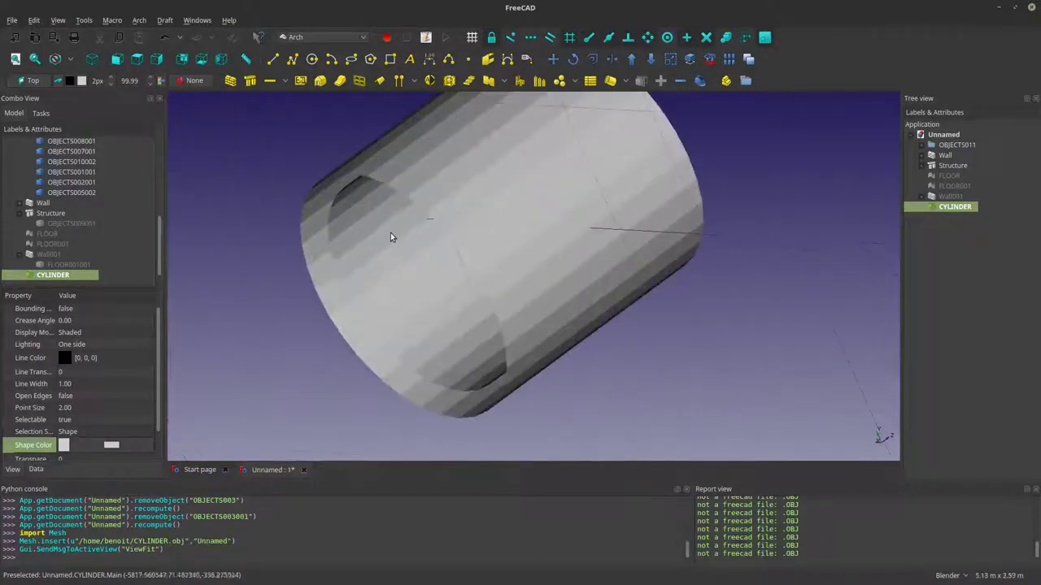
Step: Show the model in the Flat lines draw style and examine the mesh edges at the cylinder's bottom end
{"action": "left_click", "coordinate": [71, 59]}
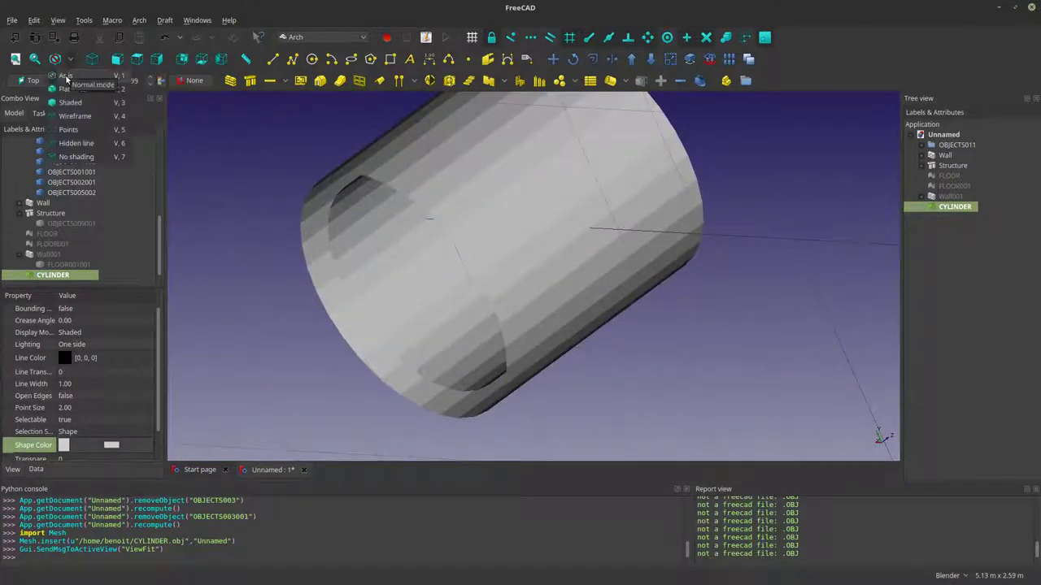
{"action": "left_click", "coordinate": [71, 58]}
{"action": "left_click", "coordinate": [72, 59]}
{"action": "left_click", "coordinate": [72, 89]}
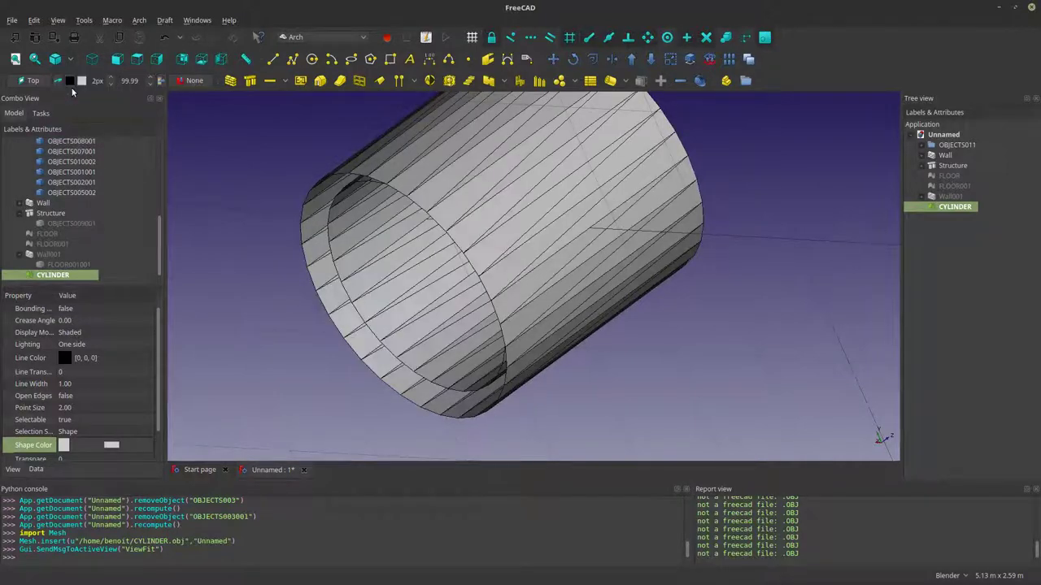
{"action": "scroll", "coordinate": [333, 246], "scroll_direction": "up", "scroll_amount": 2}
{"action": "scroll", "coordinate": [230, 365], "scroll_direction": "up", "scroll_amount": 3}
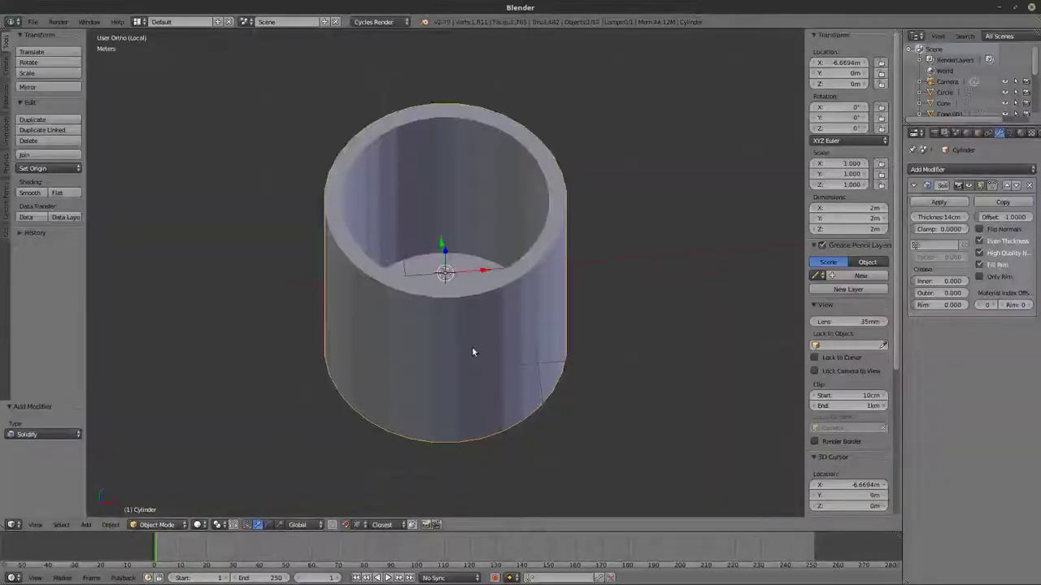
Step: Switch to Blender, delete the cylinder's bottom face in Edit Mode, and check the open tube in Object Mode
{"action": "middle_click_drag", "start_coordinate": [472, 346], "coordinate": [450, 312]}
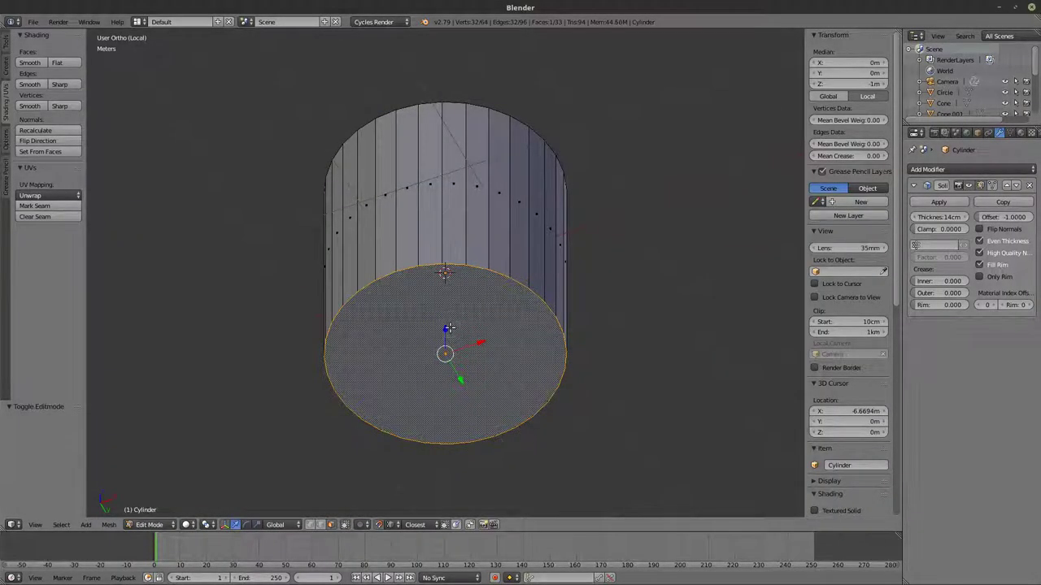
{"action": "key", "text": "x"}
{"action": "left_click", "coordinate": [432, 330]}
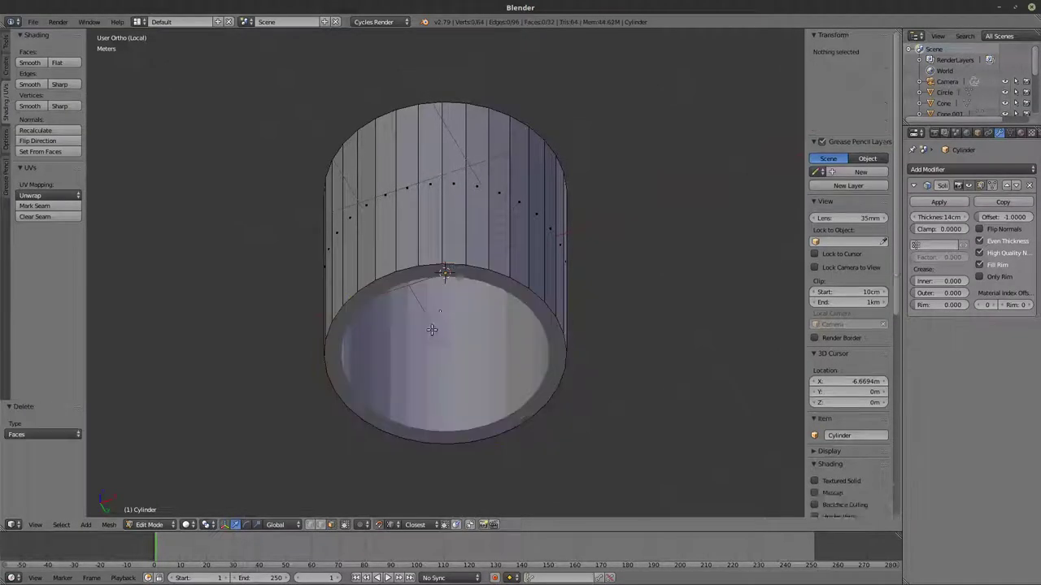
{"action": "key", "text": "Tab"}
{"action": "middle_click_drag", "start_coordinate": [464, 301], "coordinate": [478, 418]}
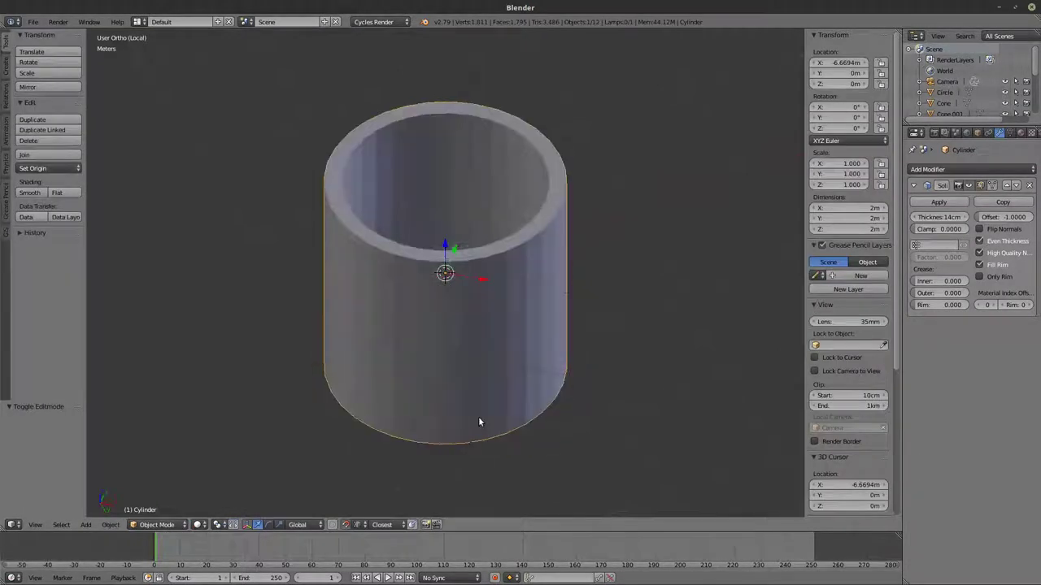
{"action": "key", "text": "z"}
{"action": "key", "text": "z"}
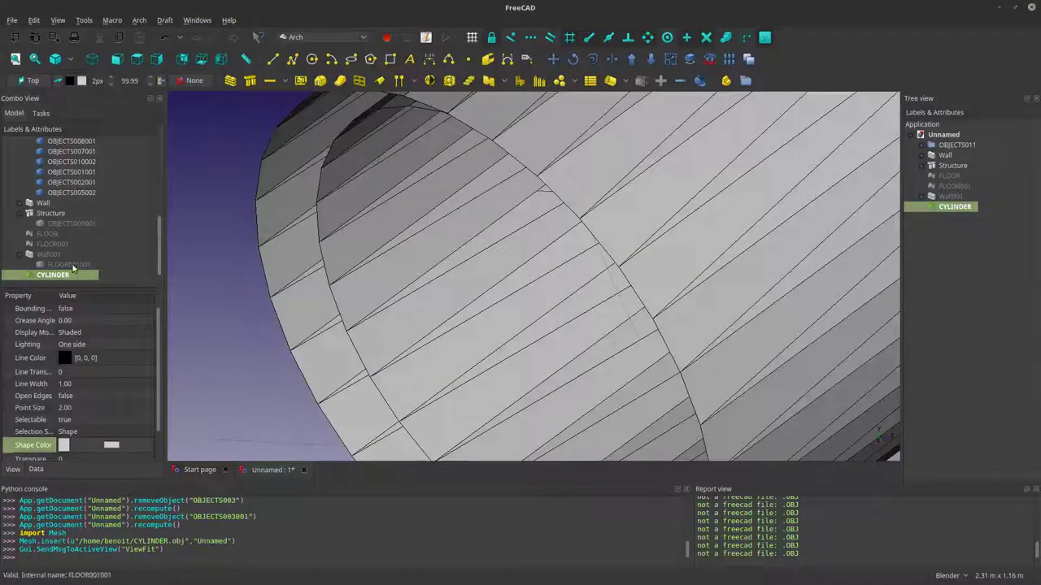
Step: Switch to FreeCAD, delete the imported CYLINDER mesh and restore the As is draw style
{"action": "right_click", "coordinate": [52, 276]}
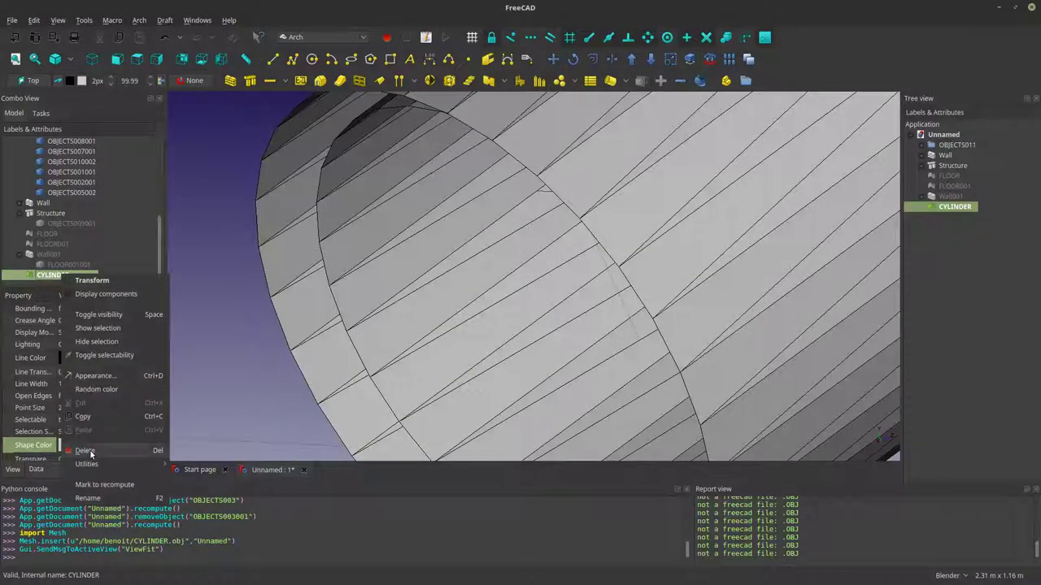
{"action": "left_click", "coordinate": [84, 450]}
{"action": "left_click", "coordinate": [70, 59]}
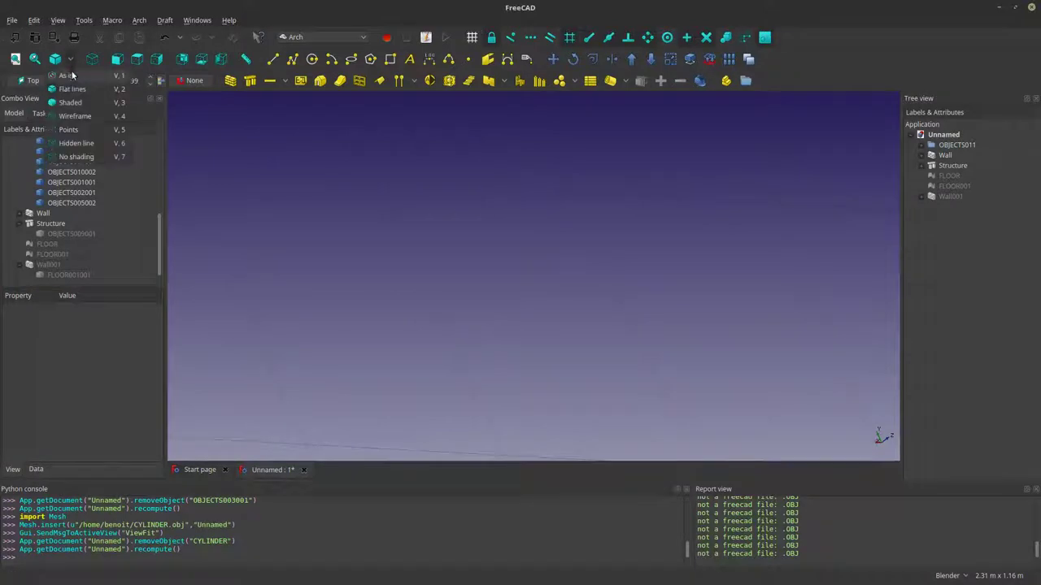
{"action": "left_click", "coordinate": [89, 82]}
{"action": "scroll", "coordinate": [435, 376], "scroll_direction": "down", "scroll_amount": 8}
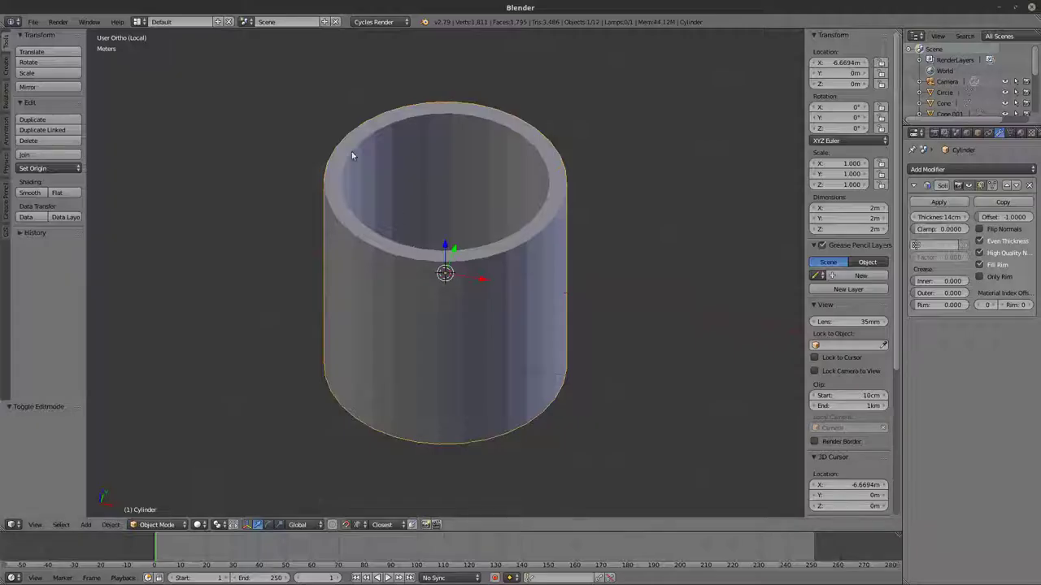
Step: Switch to Blender and export the open-ended cylinder as a Wavefront OBJ, overwriting CYLINDER.obj
{"action": "left_click", "coordinate": [32, 22]}
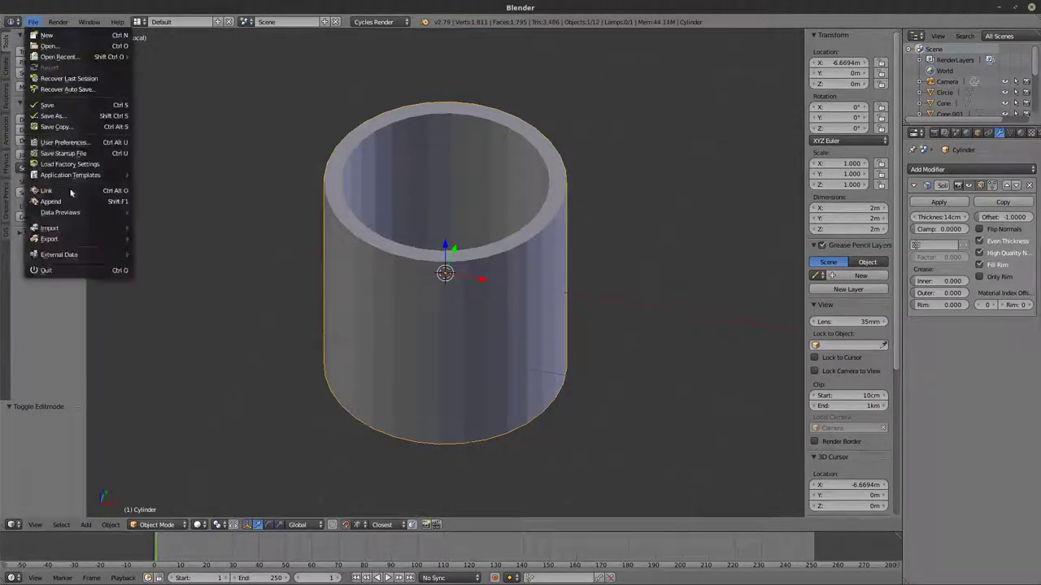
{"action": "mouse_move", "coordinate": [82, 239]}
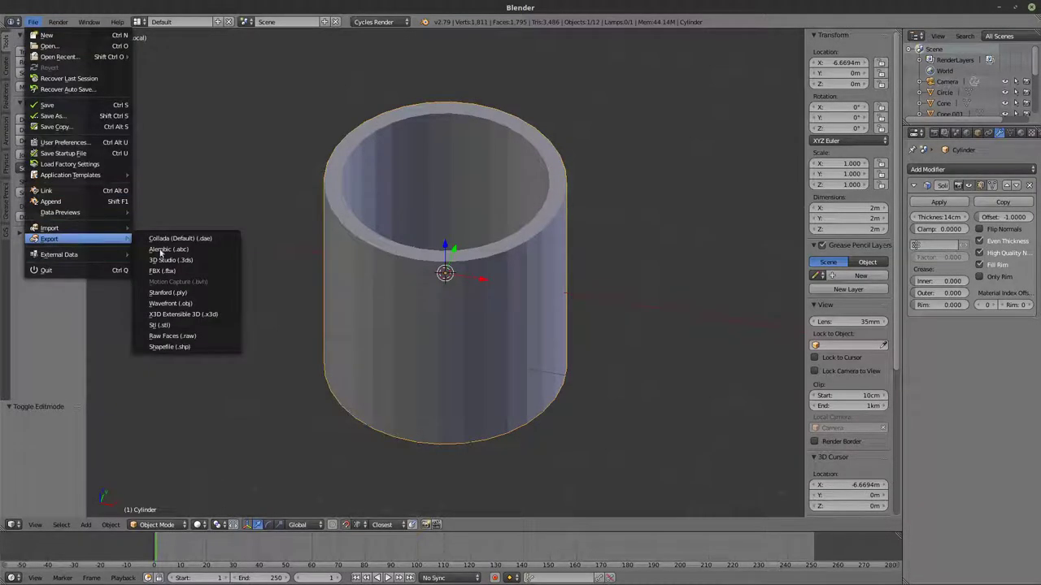
{"action": "left_click", "coordinate": [220, 303]}
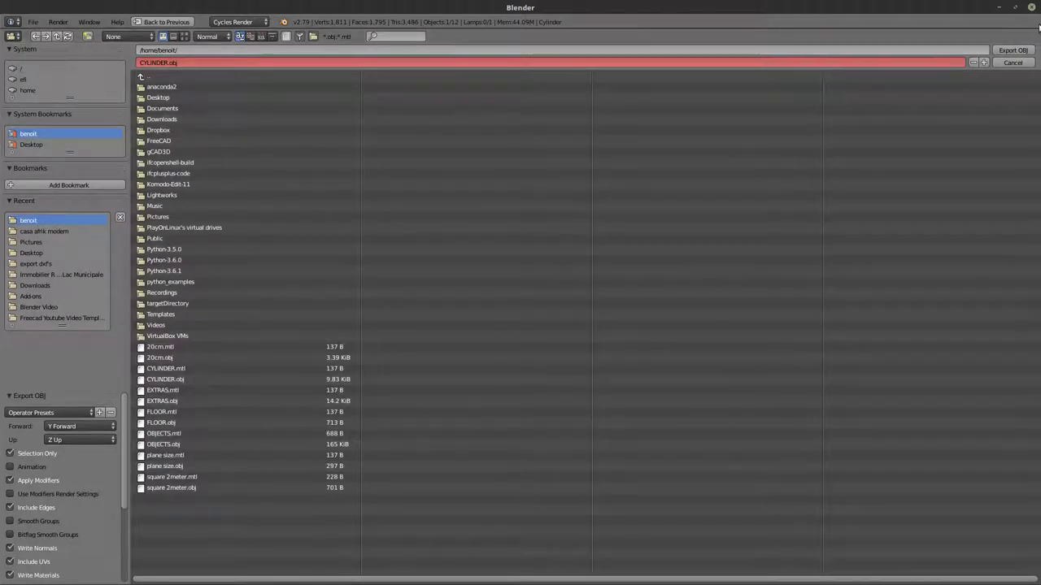
{"action": "left_click", "coordinate": [1012, 49]}
{"action": "key", "text": "g"}
{"action": "key", "text": "x"}
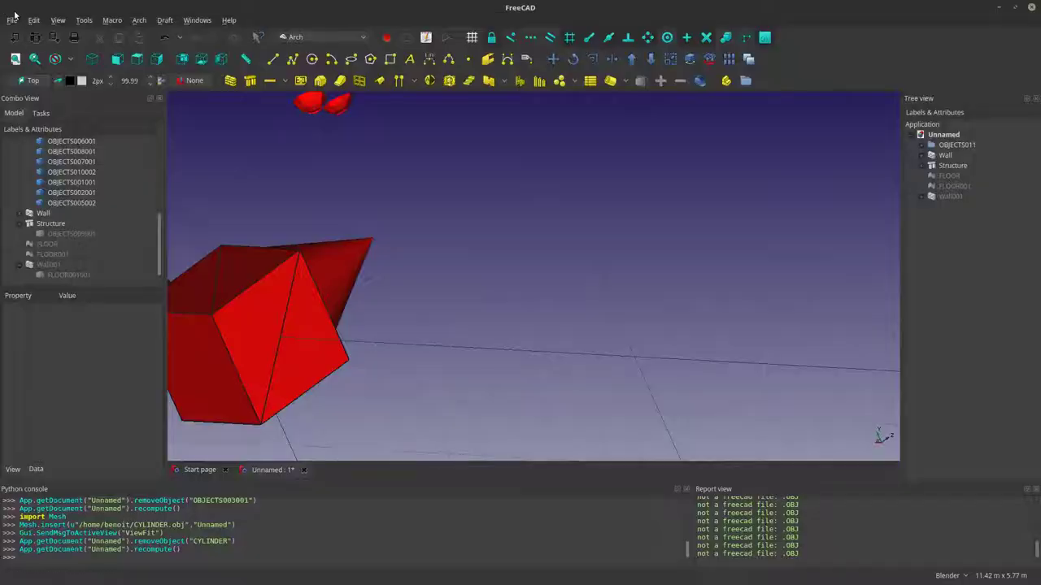
Step: Switch to FreeCAD, import OBJECTS.obj as an Alias Mesh and view its cylinder up close
{"action": "left_click", "coordinate": [13, 21]}
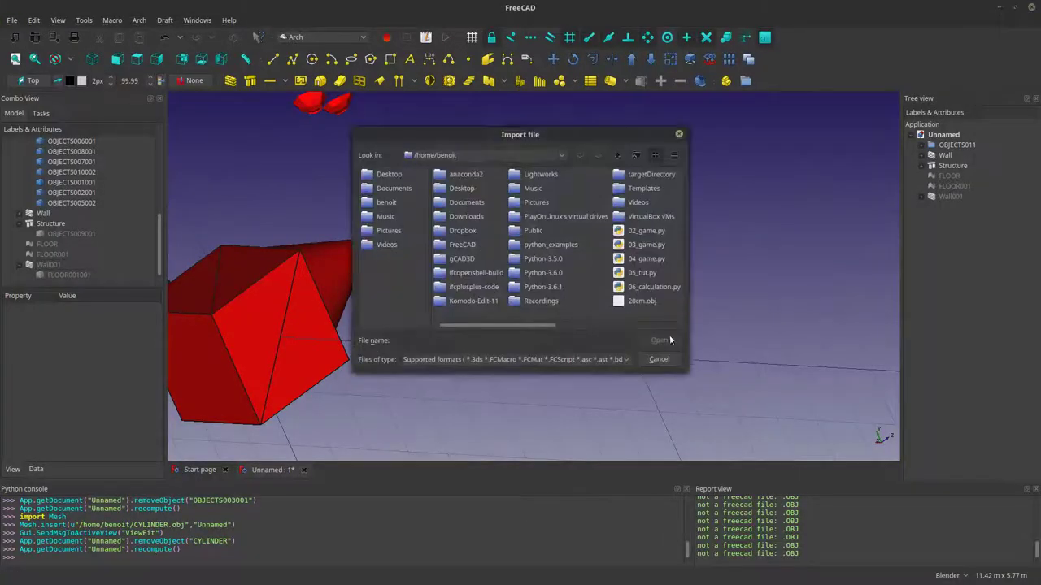
{"action": "left_click", "coordinate": [592, 326]}
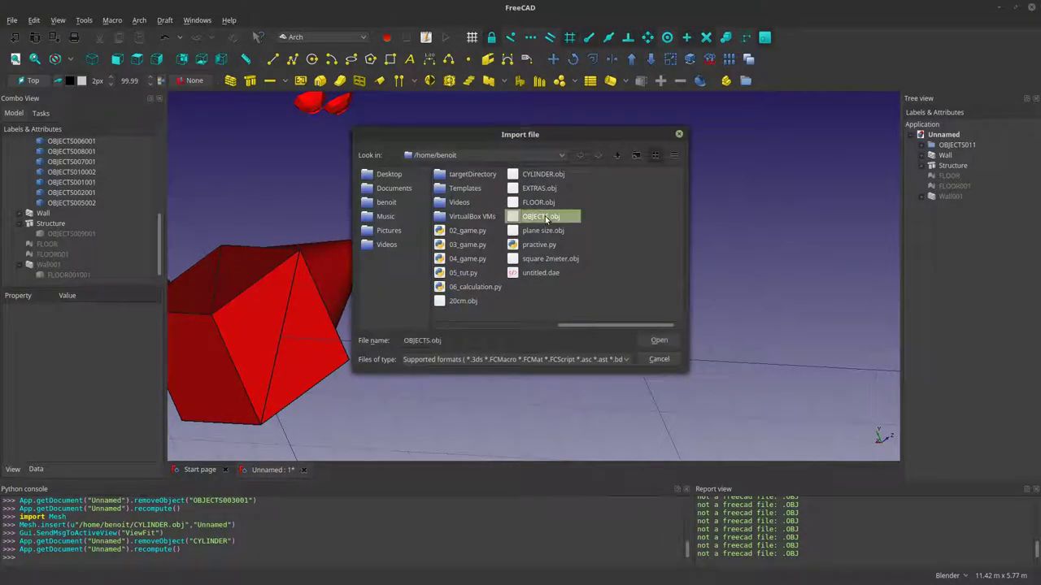
{"action": "left_click", "coordinate": [660, 341]}
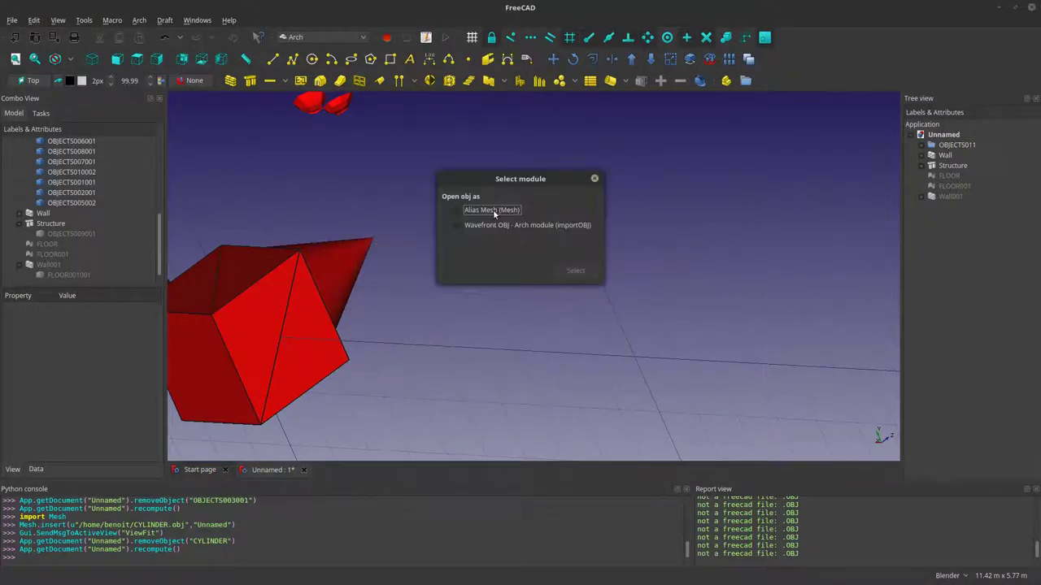
{"action": "left_click", "coordinate": [492, 210]}
{"action": "left_click", "coordinate": [573, 272]}
{"action": "scroll", "coordinate": [554, 282], "scroll_direction": "up", "scroll_amount": 10}
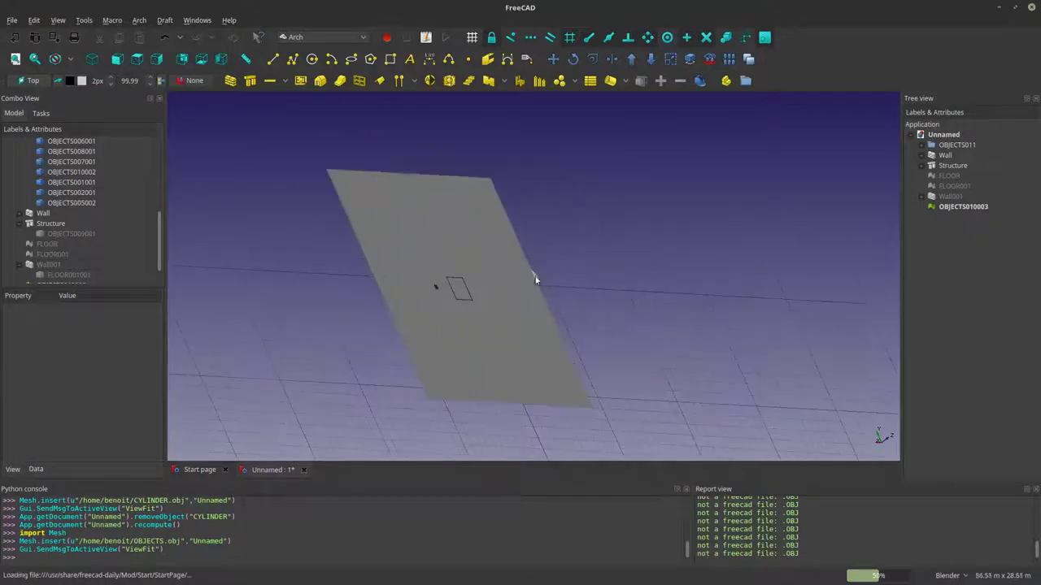
{"action": "middle_click_drag", "start_coordinate": [595, 397], "coordinate": [623, 361]}
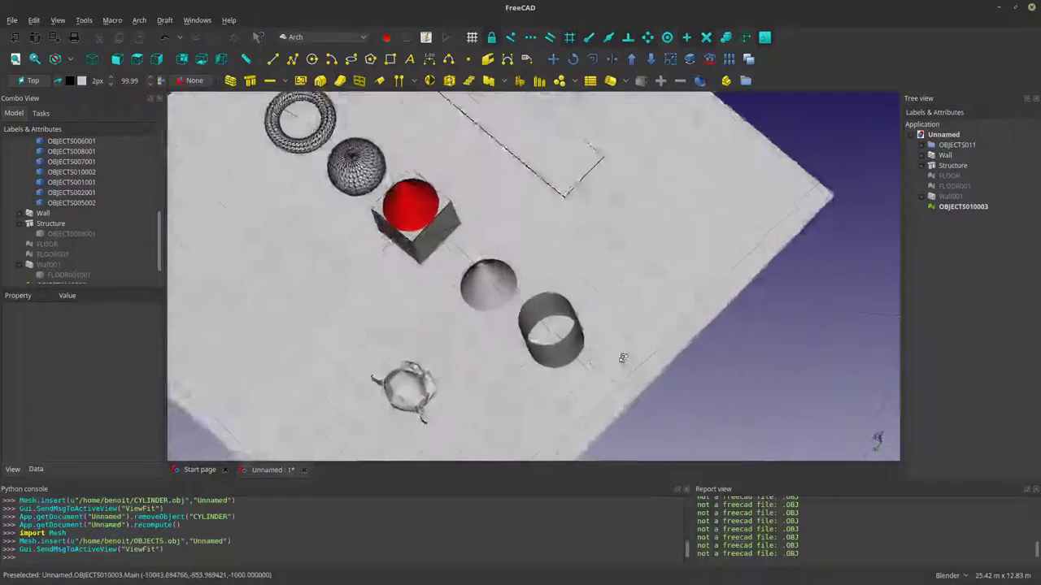
{"action": "scroll", "coordinate": [601, 364], "scroll_direction": "up", "scroll_amount": 4}
{"action": "middle_click_drag", "start_coordinate": [548, 363], "coordinate": [453, 336]}
Step: Compare the imported OBJECTS mesh with the existing model by toggling its visibility, and delete that mesh
{"action": "left_click", "coordinate": [205, 285]}
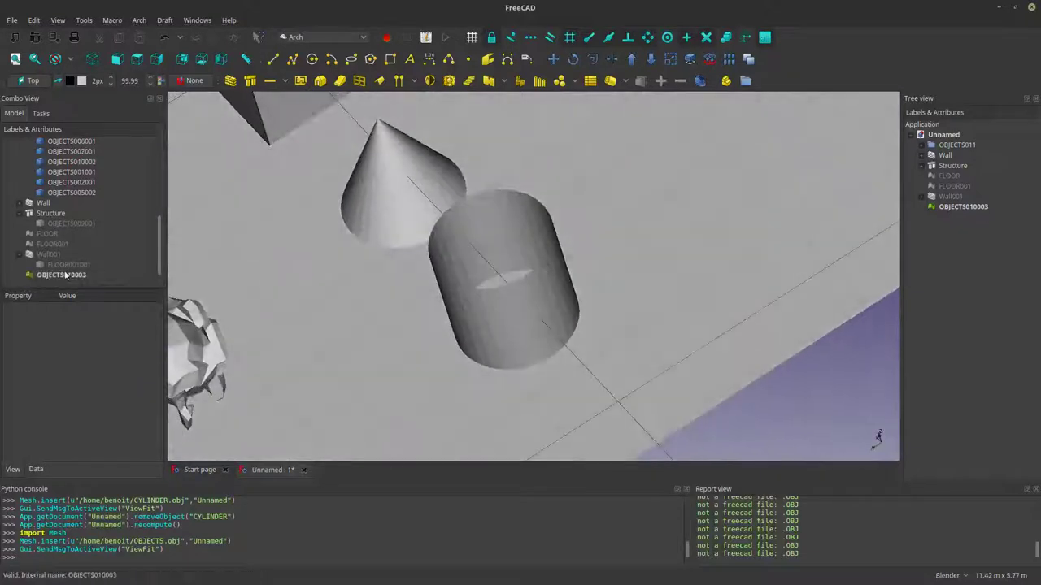
{"action": "middle_click_drag", "start_coordinate": [206, 285], "coordinate": [480, 294]}
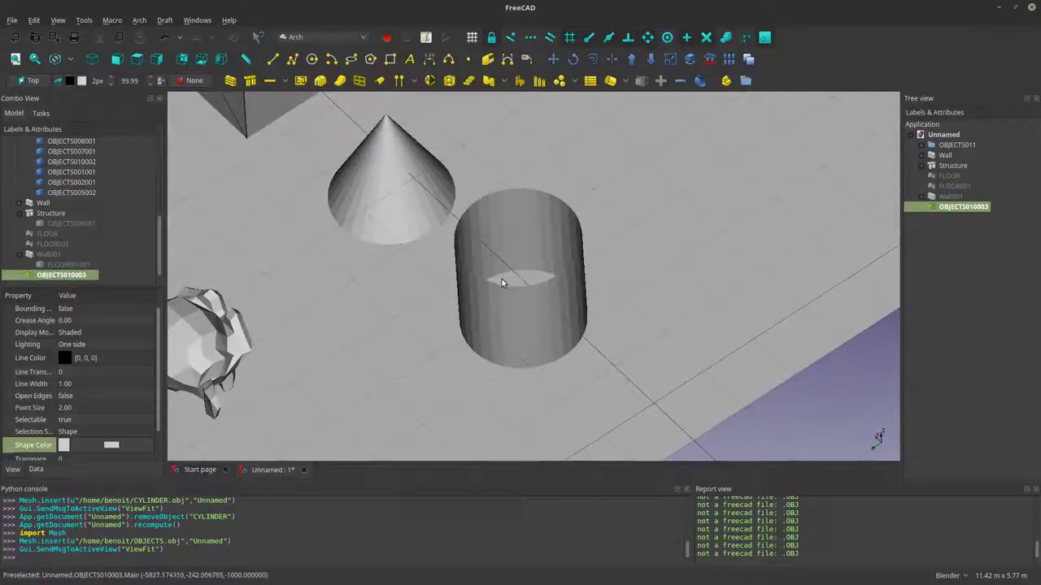
{"action": "key", "text": "space"}
{"action": "key", "text": "space"}
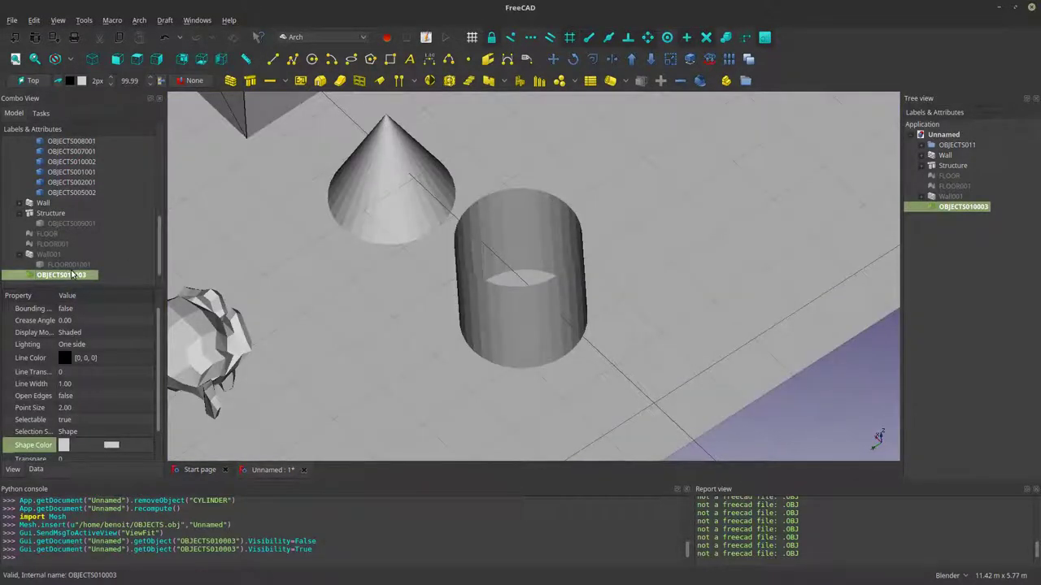
{"action": "key", "text": "space"}
{"action": "scroll", "coordinate": [443, 296], "scroll_direction": "down", "scroll_amount": 5}
{"action": "key", "text": "space"}
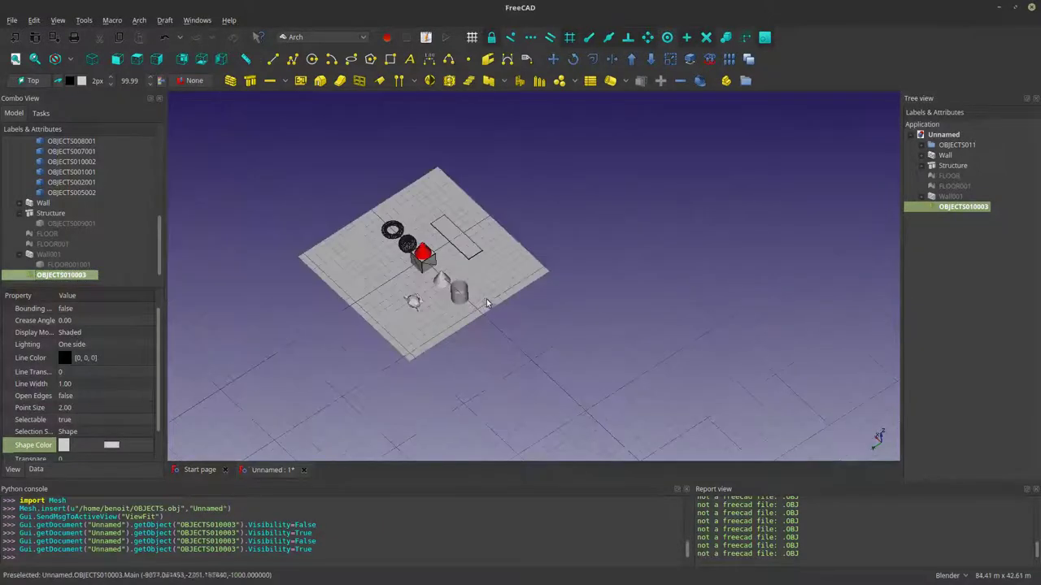
{"action": "key", "text": "space"}
{"action": "key", "text": "space"}
{"action": "key", "text": "space"}
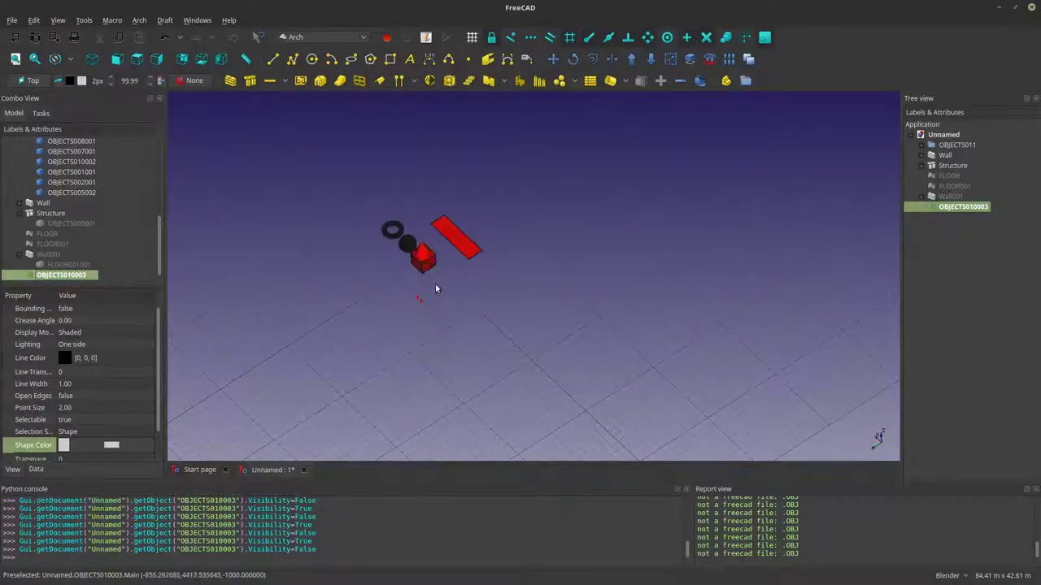
{"action": "key", "text": "space"}
{"action": "scroll", "coordinate": [438, 289], "scroll_direction": "up", "scroll_amount": 6}
{"action": "key", "text": "space"}
{"action": "key", "text": "space"}
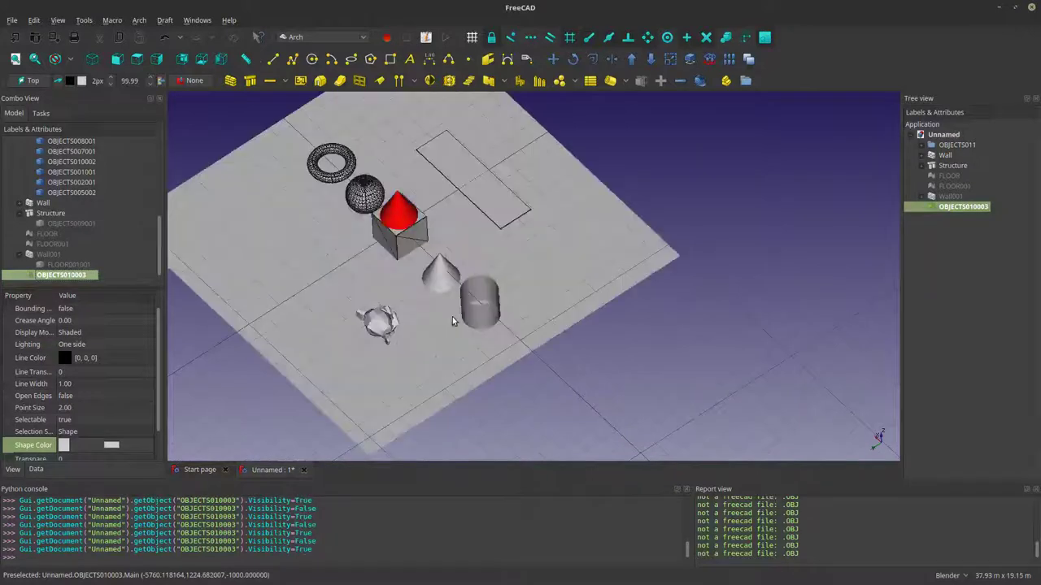
{"action": "scroll", "coordinate": [400, 333], "scroll_direction": "up", "scroll_amount": 3}
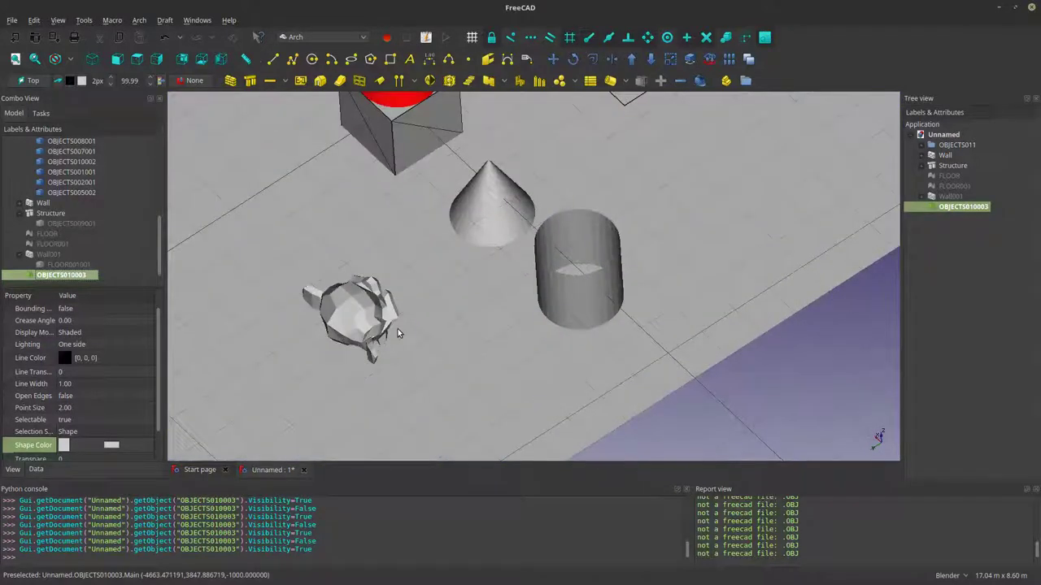
{"action": "right_click", "coordinate": [82, 277]}
{"action": "left_click", "coordinate": [106, 453]}
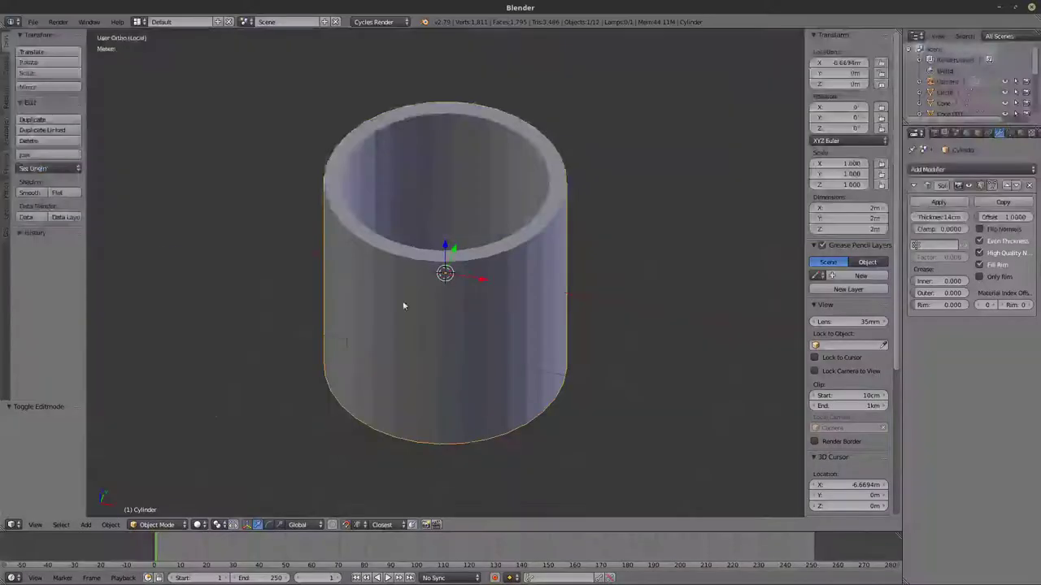
Step: Switch to Blender and export the open tube in Wavefront OBJ format over the existing CYLINDER.obj
{"action": "scroll", "coordinate": [437, 271], "scroll_direction": "down", "scroll_amount": 3}
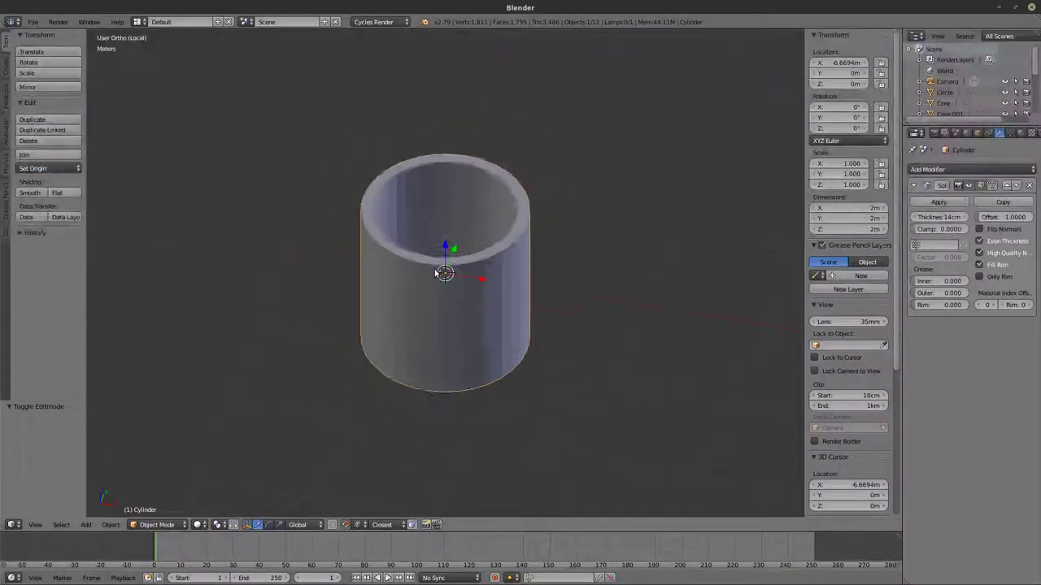
{"action": "left_click", "coordinate": [34, 22]}
{"action": "mouse_move", "coordinate": [72, 239]}
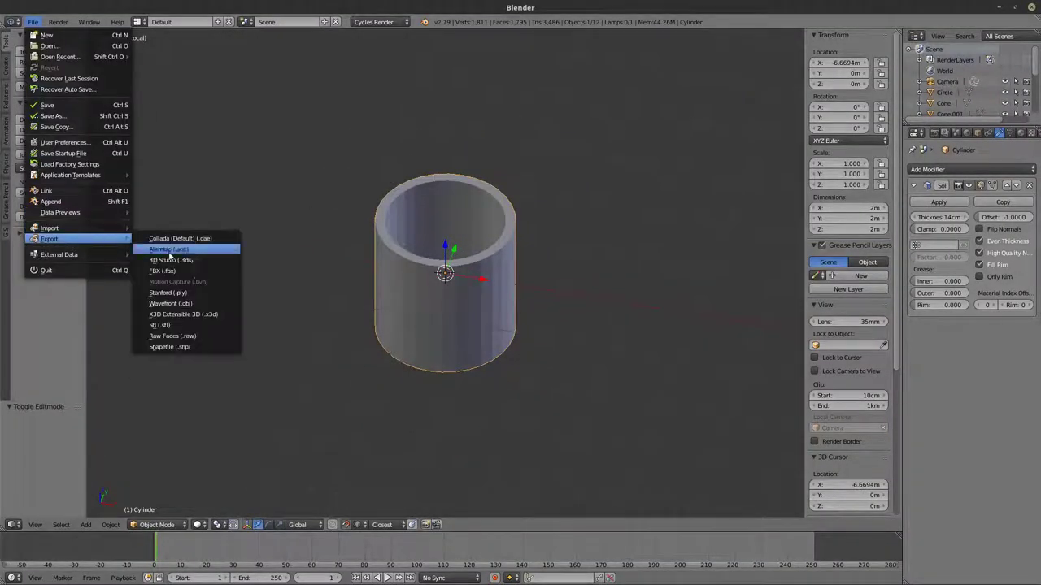
{"action": "left_click", "coordinate": [184, 303]}
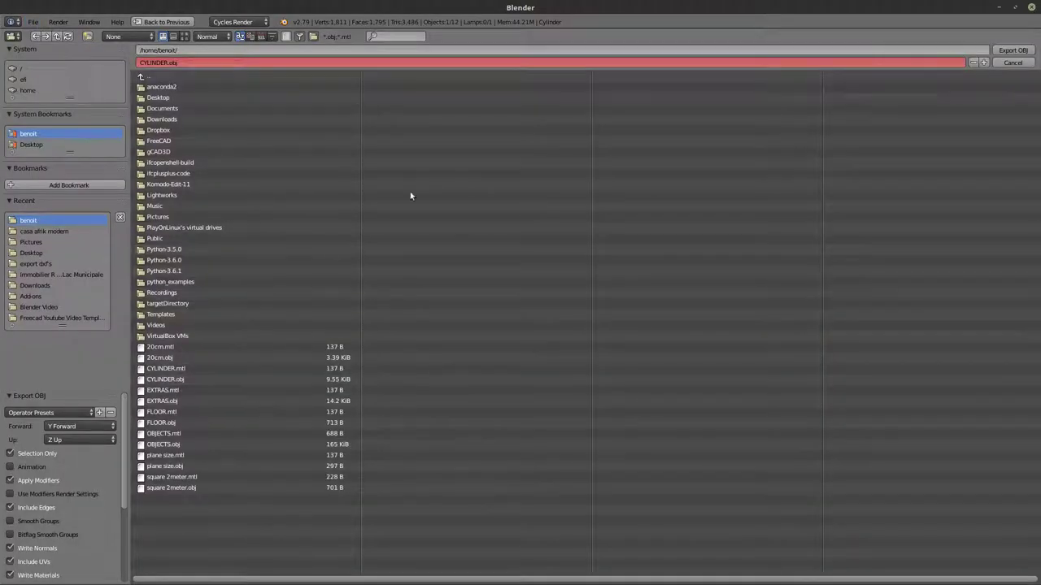
{"action": "scroll", "coordinate": [53, 532], "scroll_direction": "down", "scroll_amount": 2}
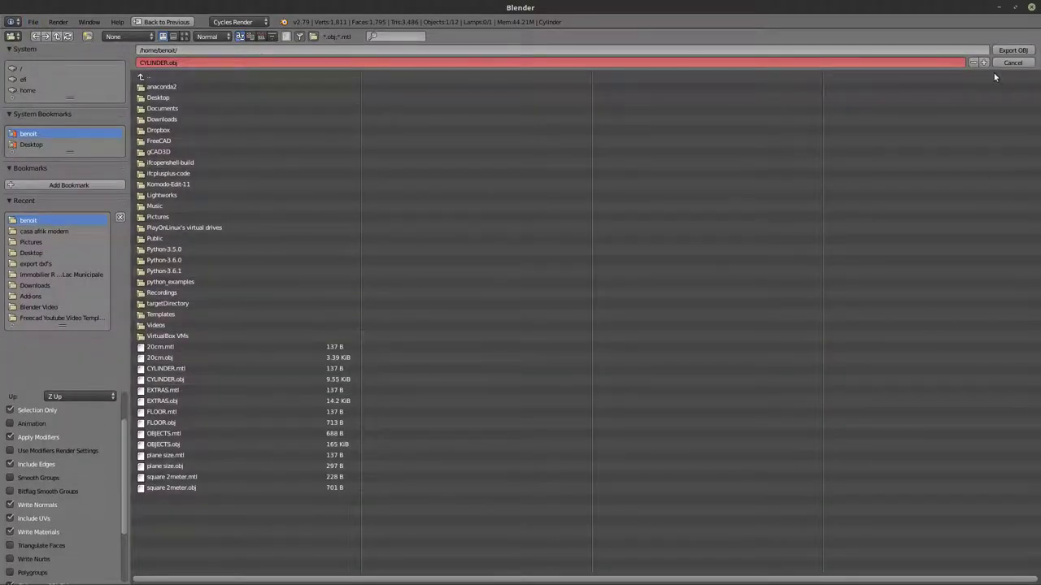
{"action": "left_click", "coordinate": [1013, 51]}
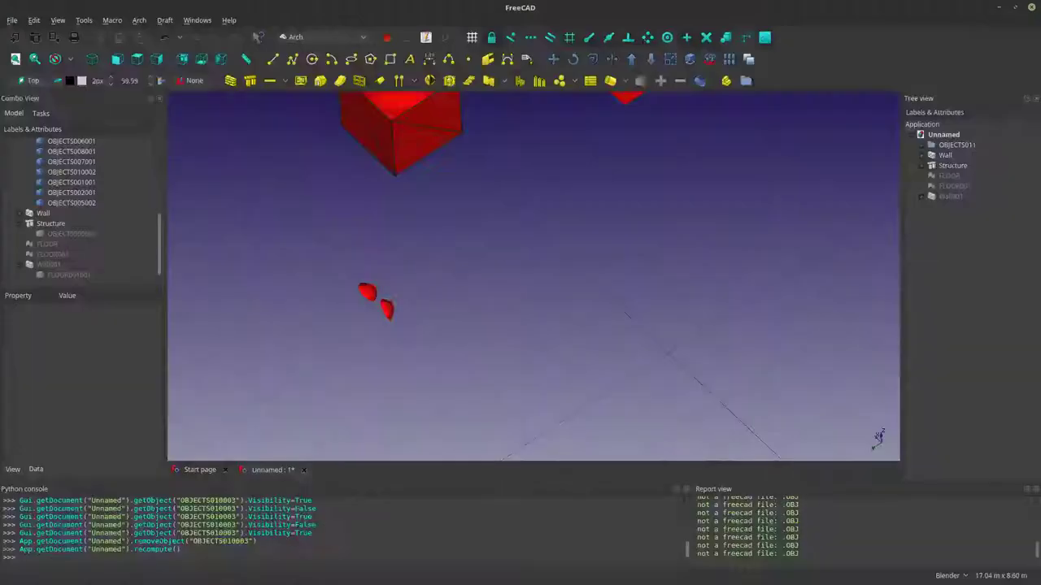
Step: Switch to FreeCAD, import CYLINDER.obj as an Alias Mesh and view the open tube up close
{"action": "left_click", "coordinate": [14, 22]}
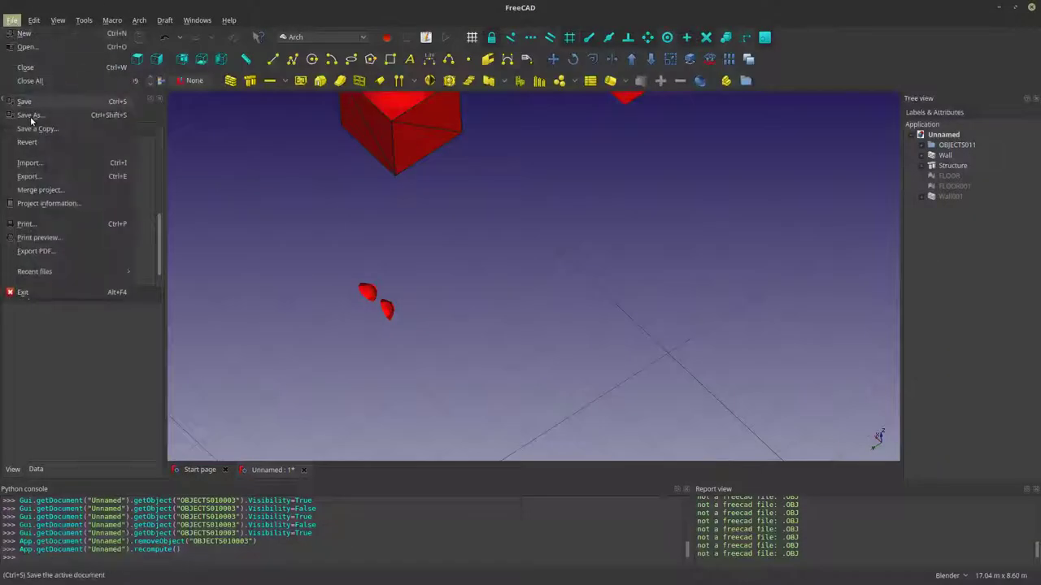
{"action": "left_click", "coordinate": [42, 161]}
{"action": "left_click", "coordinate": [580, 326]}
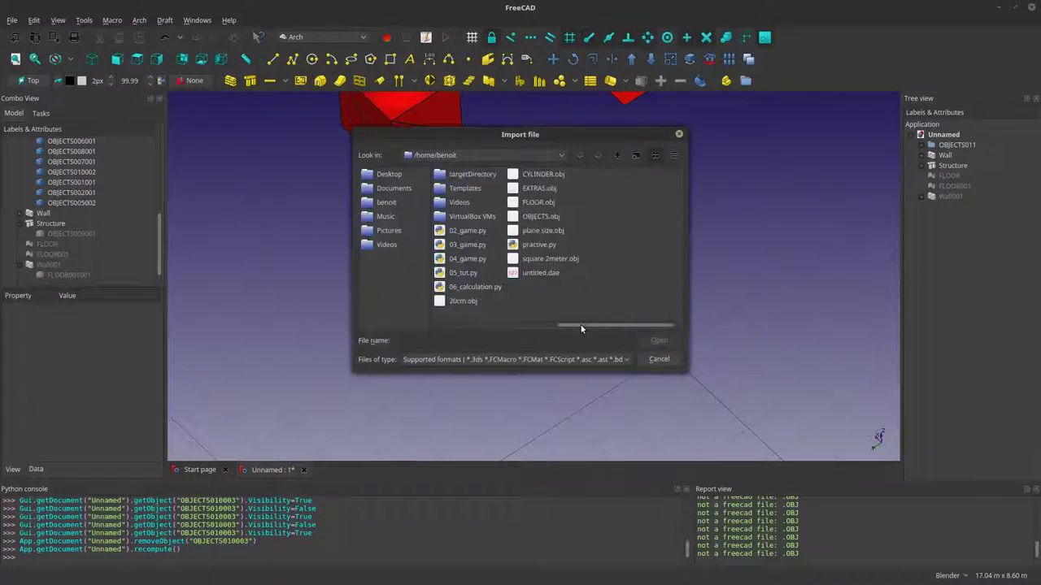
{"action": "left_click", "coordinate": [543, 175]}
{"action": "left_click", "coordinate": [659, 340]}
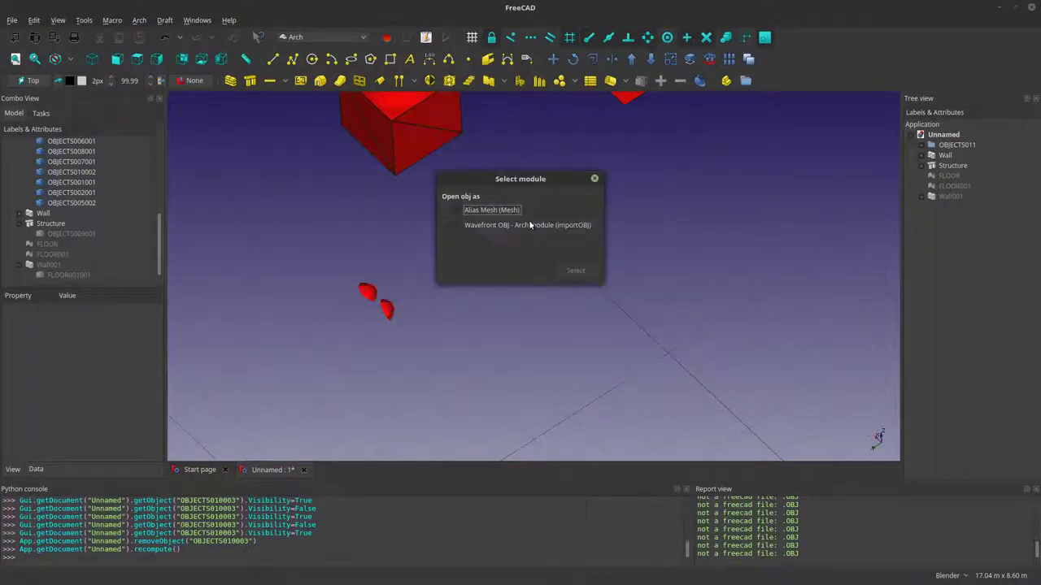
{"action": "left_click", "coordinate": [579, 270]}
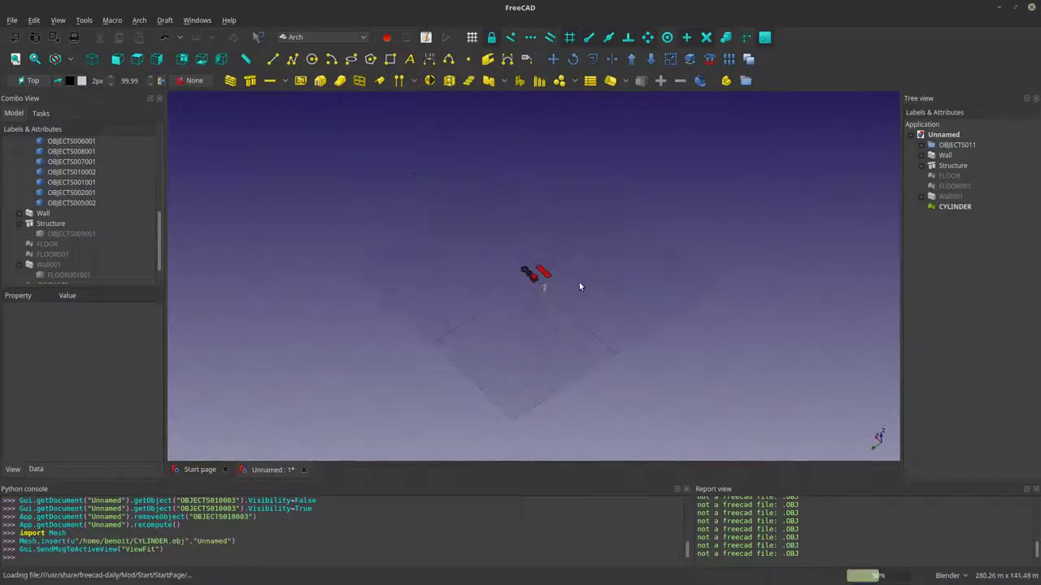
{"action": "middle_click_drag", "start_coordinate": [557, 326], "coordinate": [558, 335]}
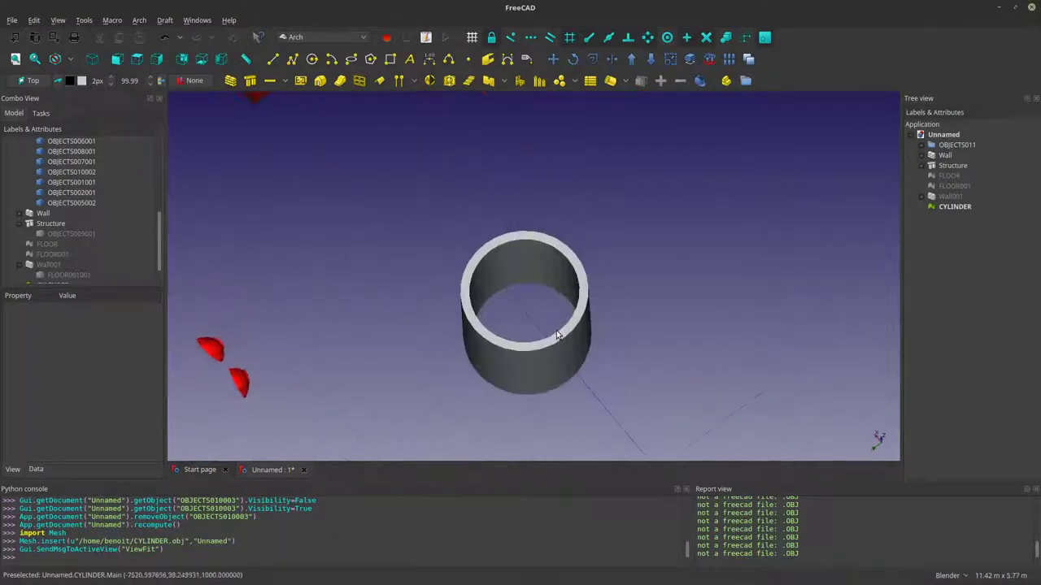
{"action": "scroll", "coordinate": [558, 335], "scroll_direction": "up", "scroll_amount": 2}
{"action": "scroll", "coordinate": [98, 273], "scroll_direction": "down", "scroll_amount": 1}
Step: Convert the imported CYLINDER mesh into a shape with the Arch Mesh to Shape utility
{"action": "left_click", "coordinate": [57, 276]}
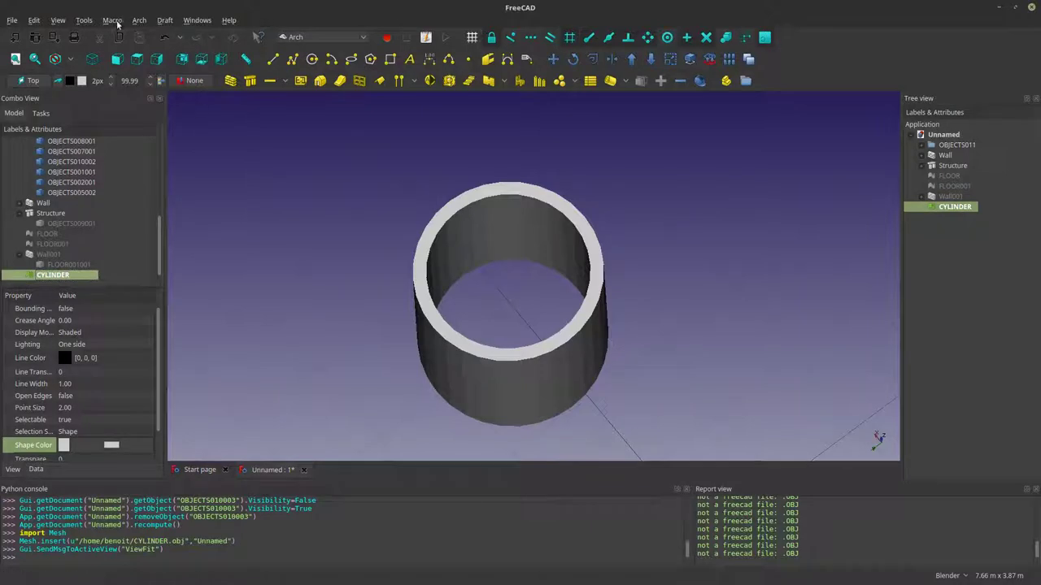
{"action": "left_click", "coordinate": [135, 21]}
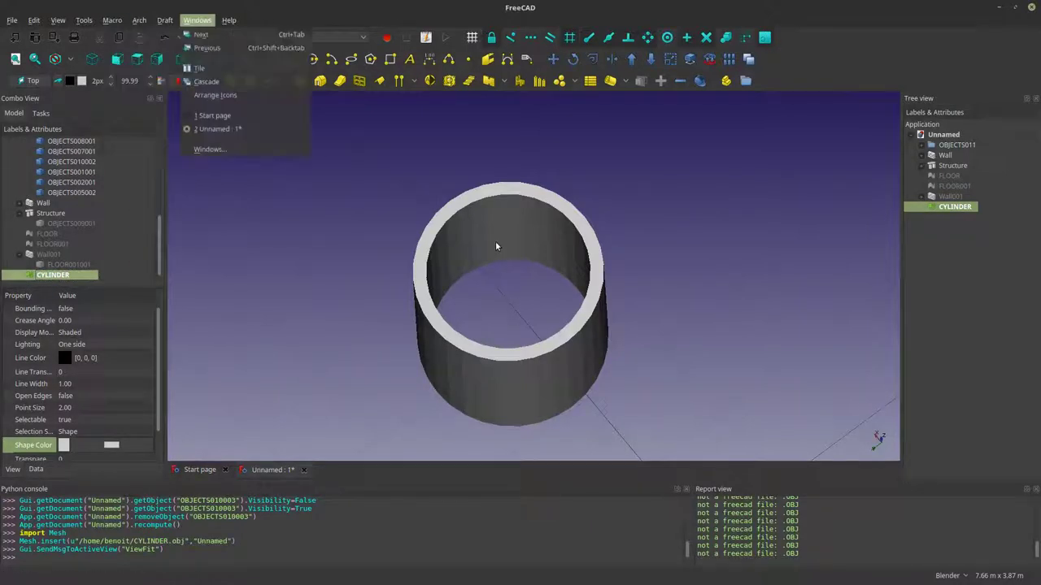
{"action": "left_click", "coordinate": [496, 246]}
{"action": "middle_click_drag", "start_coordinate": [495, 198], "coordinate": [180, 4]}
{"action": "left_click", "coordinate": [142, 20]}
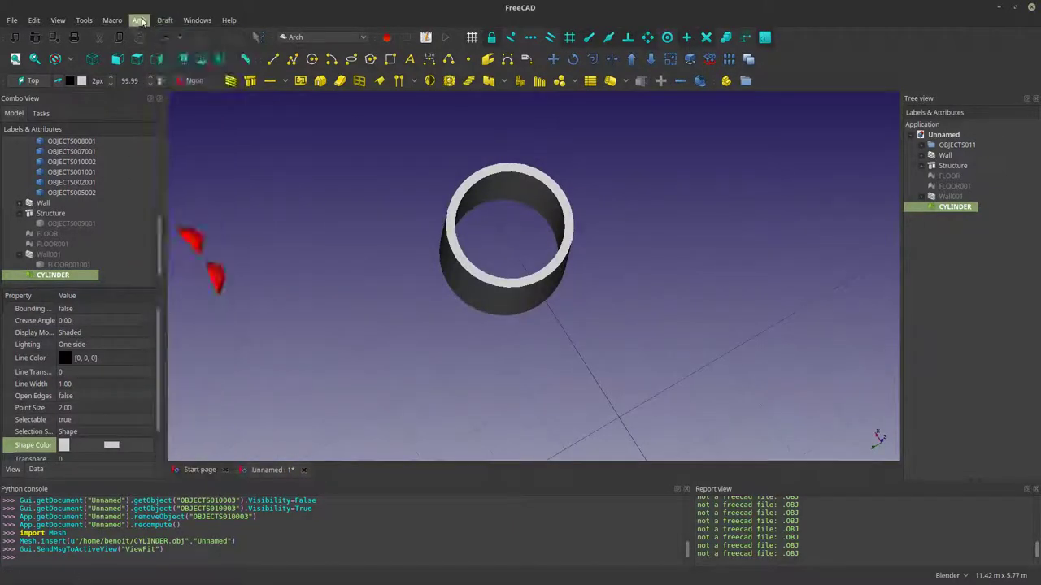
{"action": "mouse_move", "coordinate": [220, 34]}
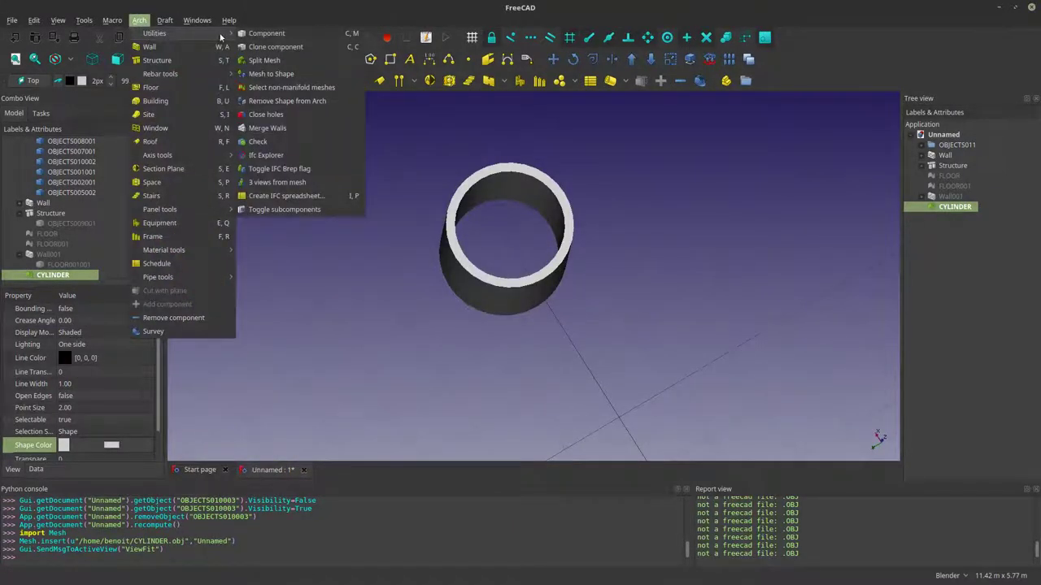
{"action": "left_click", "coordinate": [261, 61]}
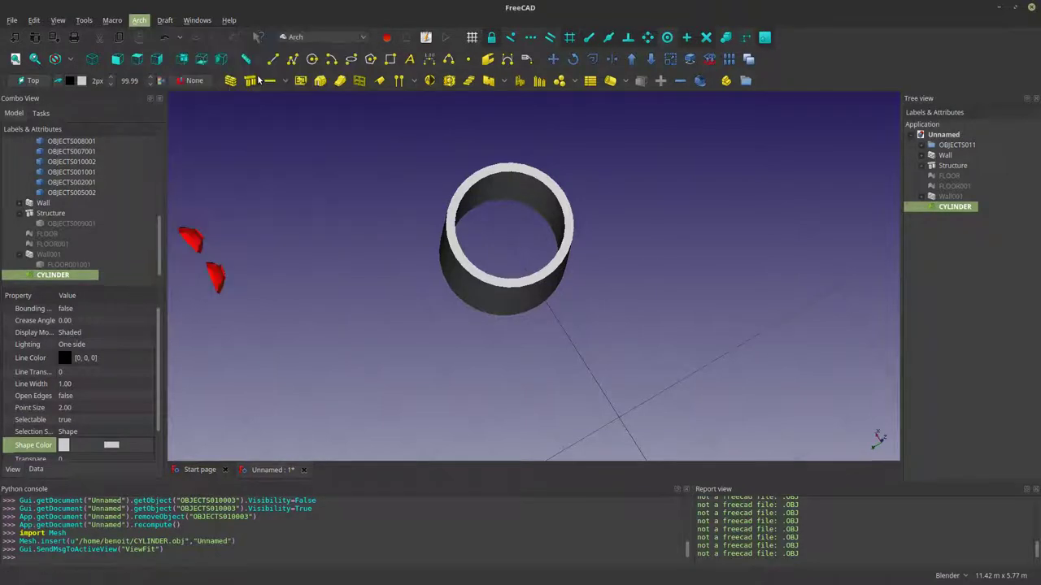
Step: Hide the original CYLINDER mesh and inspect the converted tube shape's walls and open end
{"action": "scroll", "coordinate": [96, 260], "scroll_direction": "down", "scroll_amount": 1}
{"action": "key", "text": "space"}
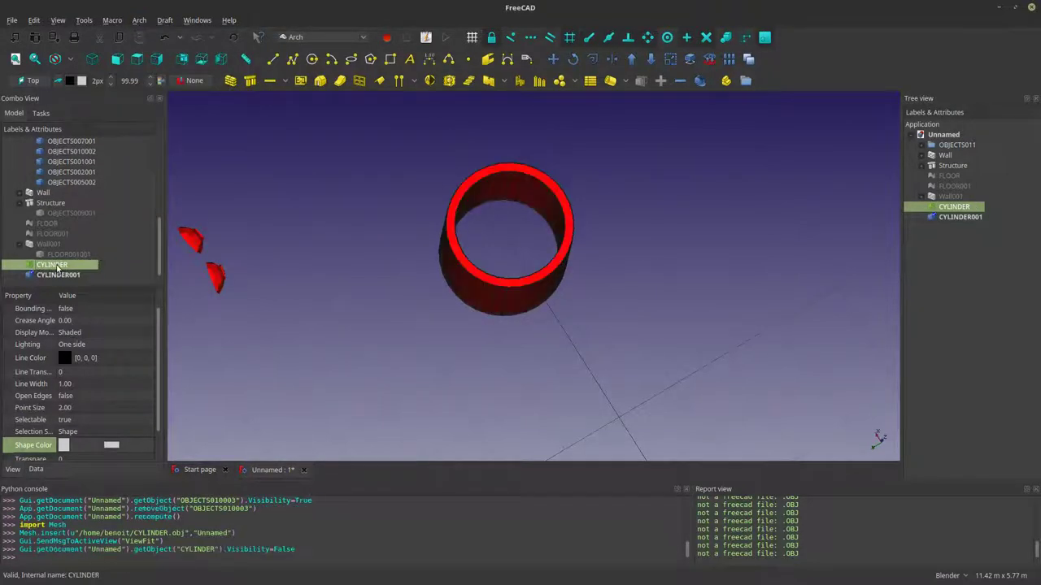
{"action": "middle_click_drag", "start_coordinate": [498, 252], "coordinate": [640, 371]}
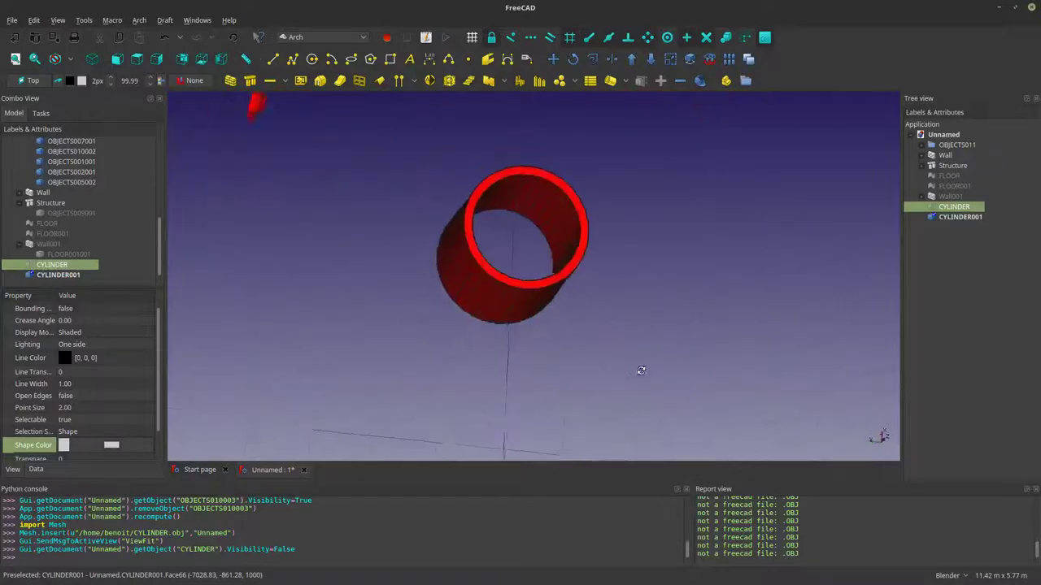
{"action": "scroll", "coordinate": [548, 255], "scroll_direction": "up", "scroll_amount": 5}
{"action": "middle_click_drag", "start_coordinate": [460, 257], "coordinate": [585, 293]}
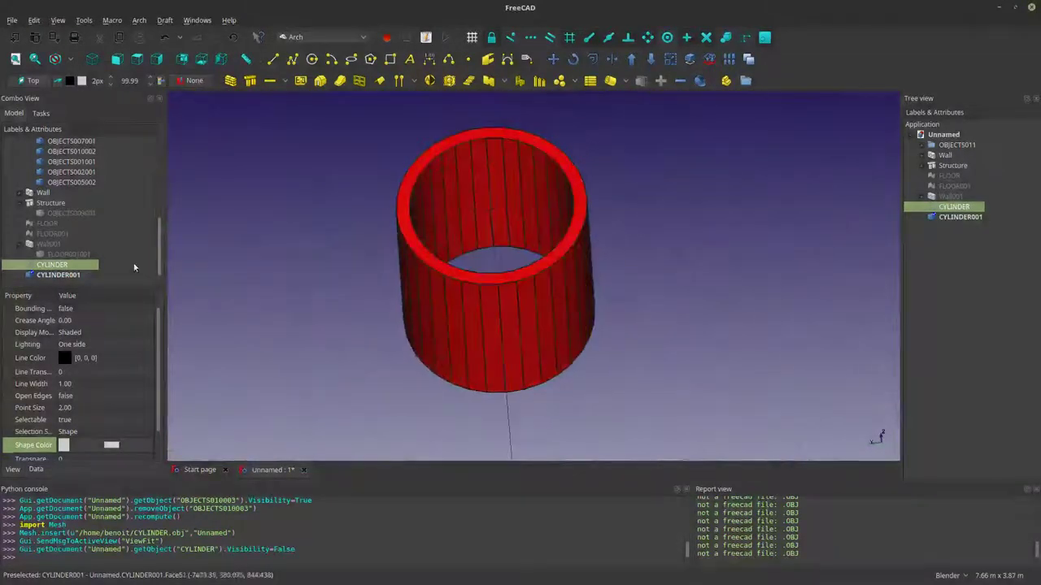
Step: Convert the CYLINDER001 tube shape into an Arch structure and inspect its base shape in the model tree
{"action": "left_click", "coordinate": [55, 276]}
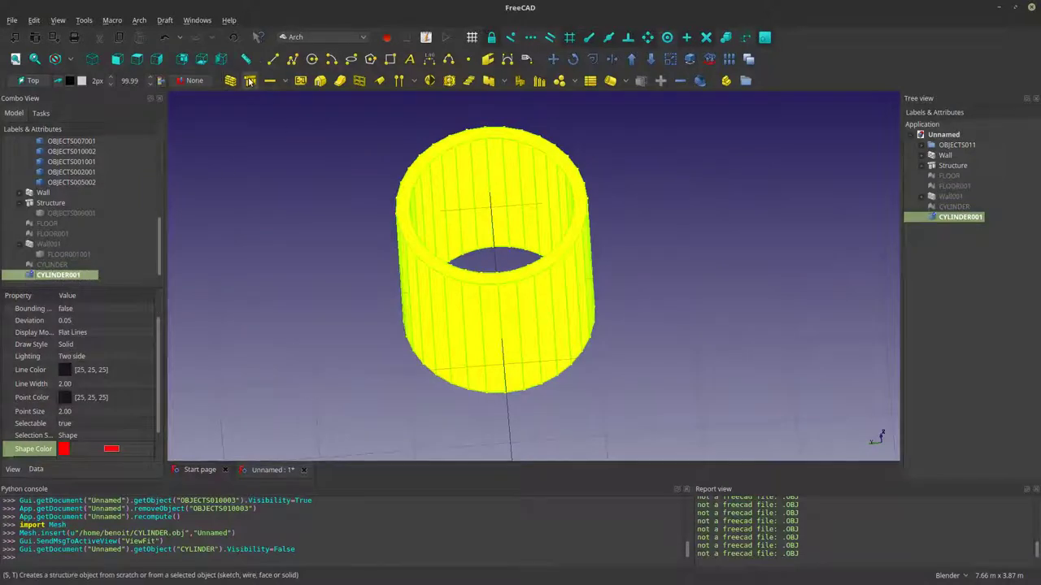
{"action": "middle_click_drag", "start_coordinate": [365, 296], "coordinate": [477, 269]}
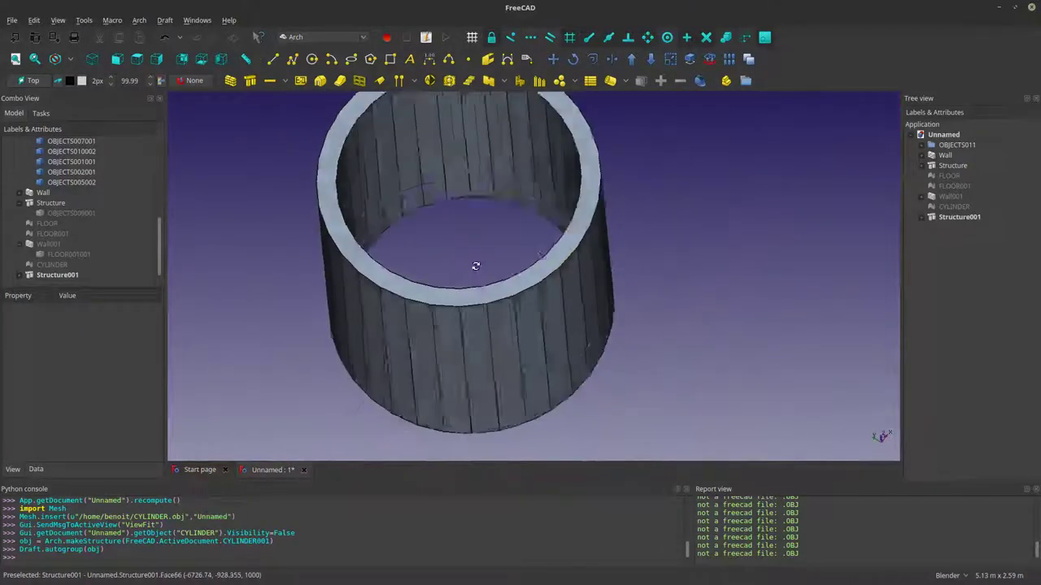
{"action": "left_click", "coordinate": [19, 276]}
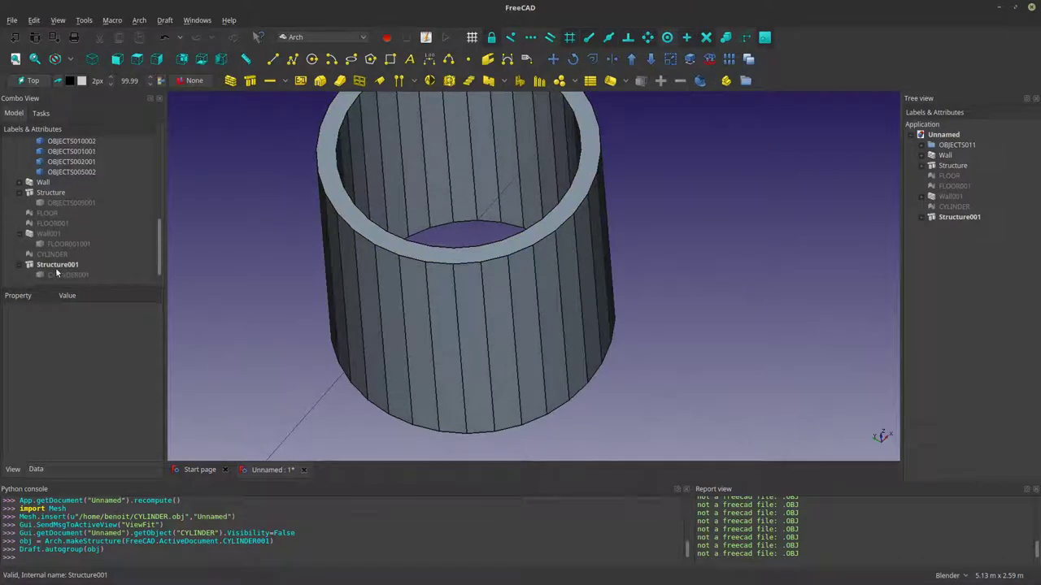
{"action": "left_click", "coordinate": [57, 266]}
{"action": "left_click", "coordinate": [57, 276]}
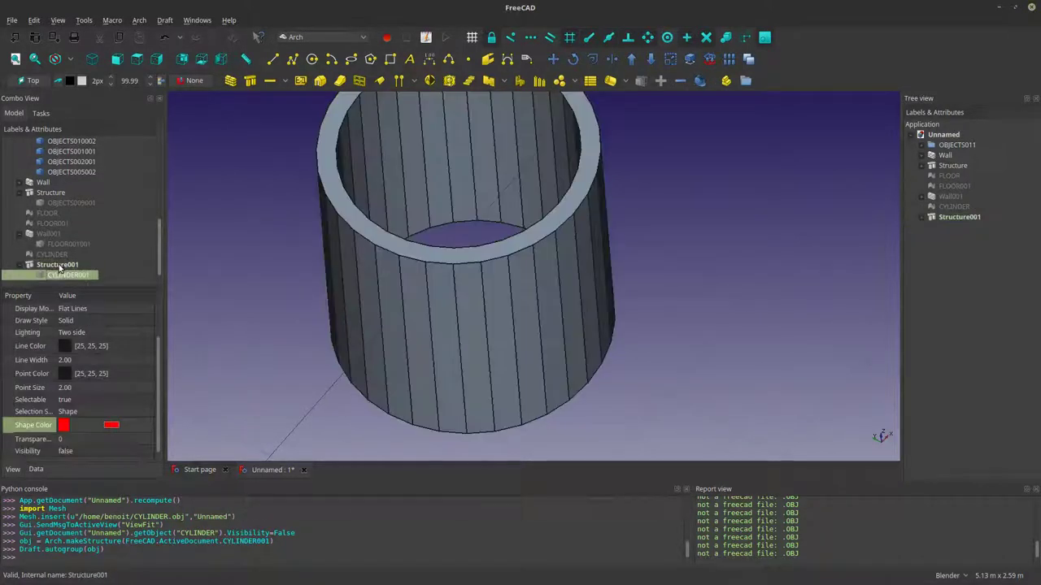
Step: Downgrade Structure001 to get its separate solid back, hide that Solid and keep CYLINDER001 displayed
{"action": "left_click", "coordinate": [58, 266]}
{"action": "left_click", "coordinate": [764, 37]}
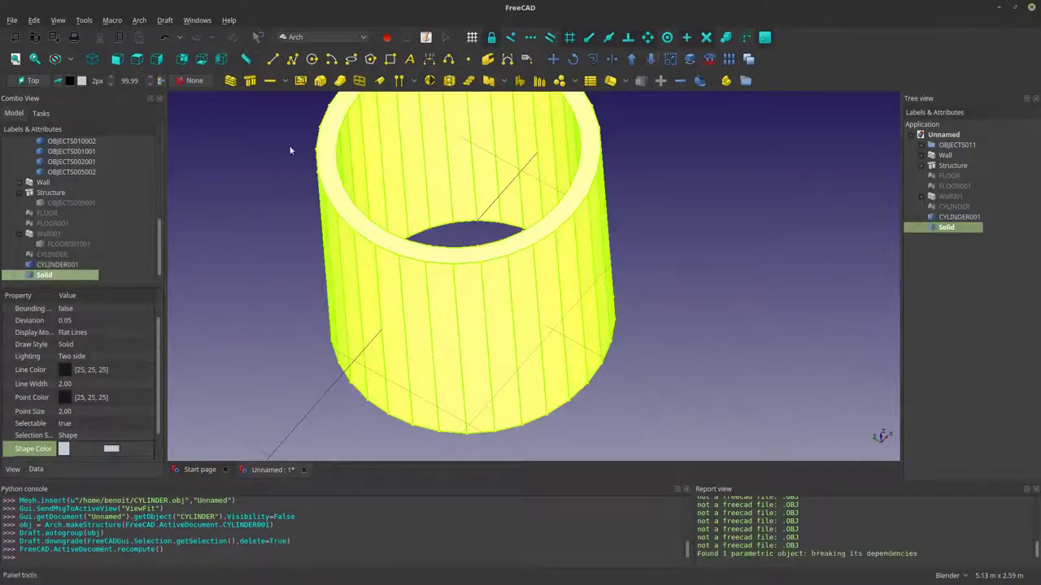
{"action": "left_click", "coordinate": [50, 266]}
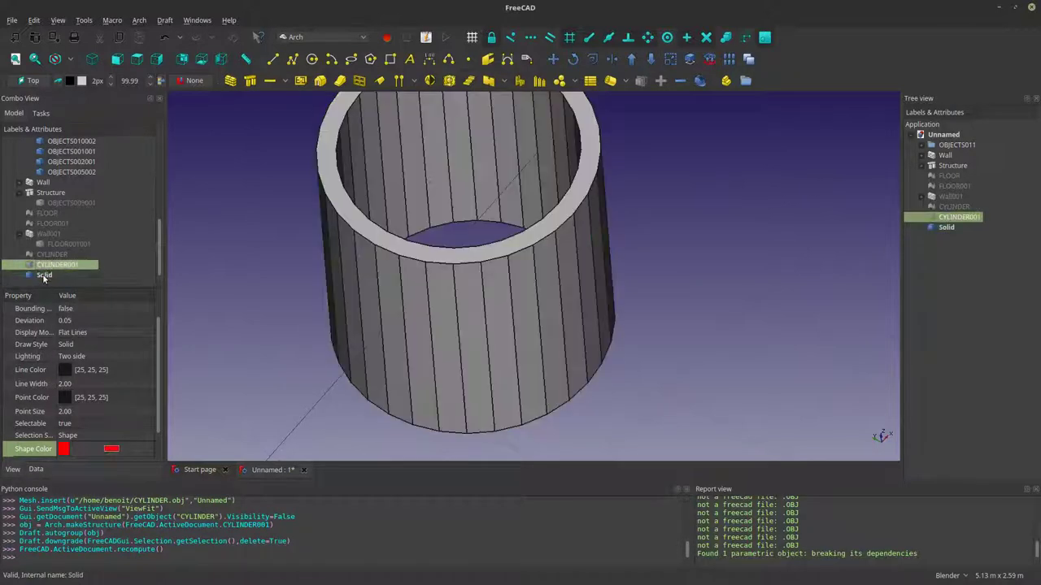
{"action": "left_click", "coordinate": [44, 277]}
{"action": "left_click", "coordinate": [45, 268]}
{"action": "key", "text": "space"}
{"action": "left_click", "coordinate": [44, 277]}
{"action": "key", "text": "space"}
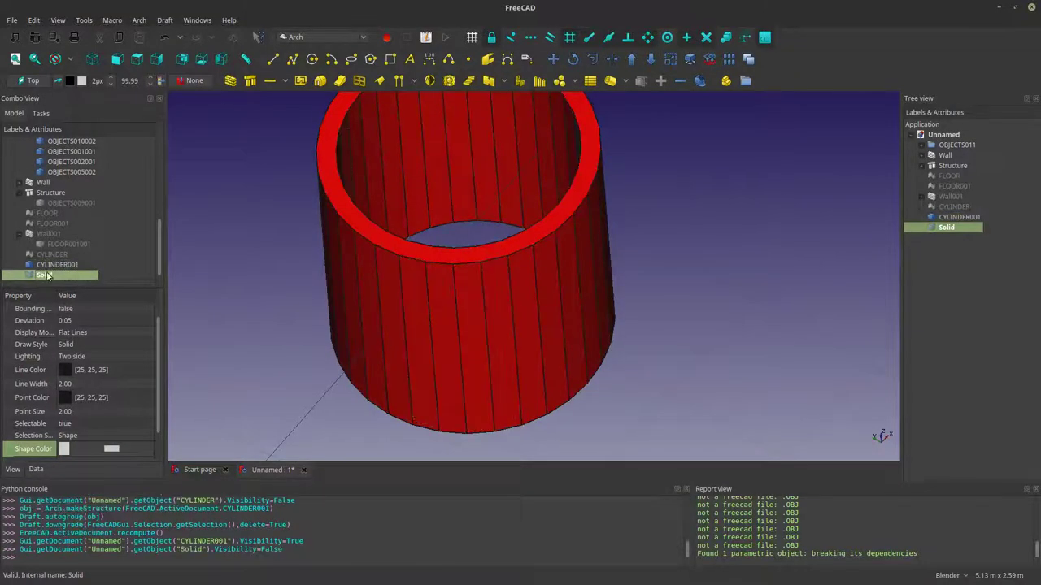
{"action": "left_click", "coordinate": [51, 268]}
{"action": "key", "text": "space"}
{"action": "key", "text": "space"}
Step: Turn the CYLINDER001 tube shape into an Arch wall and view the tubular wall from outside
{"action": "middle_click_drag", "start_coordinate": [301, 252], "coordinate": [539, 230]}
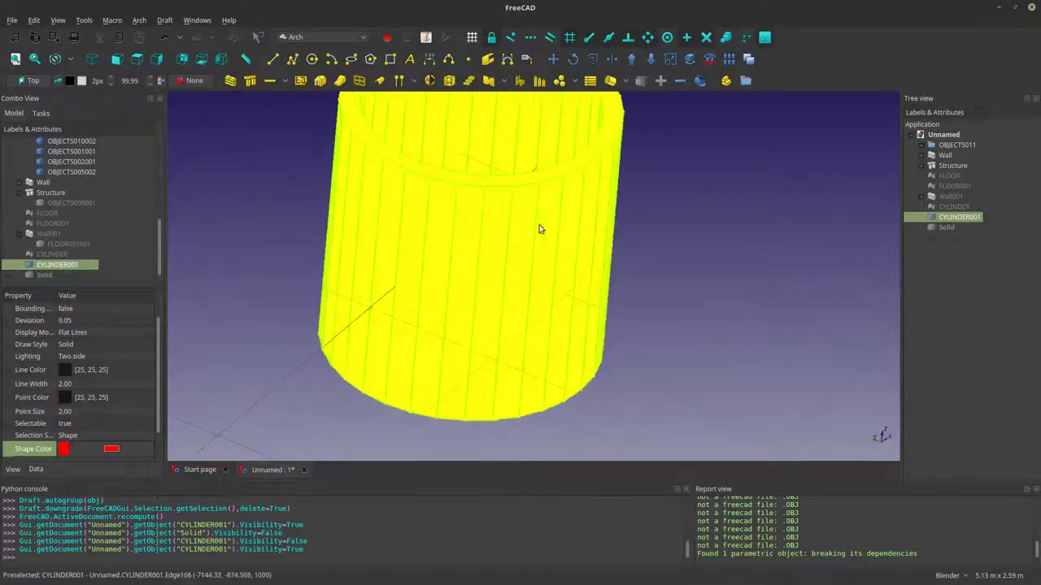
{"action": "left_click", "coordinate": [409, 214]}
{"action": "left_click", "coordinate": [455, 250]}
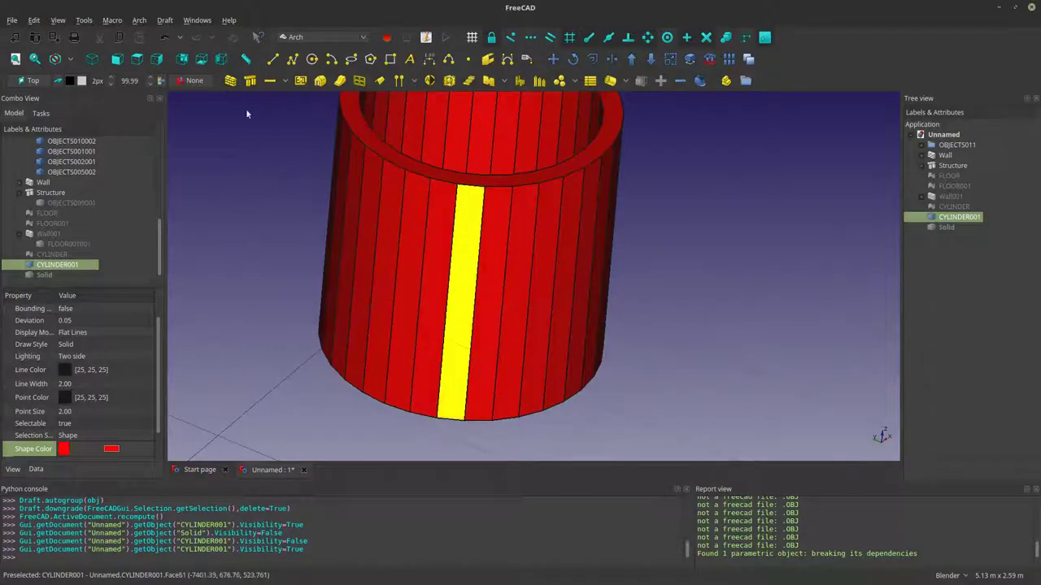
{"action": "key", "text": "w"}
{"action": "key", "text": "a"}
{"action": "middle_click_drag", "start_coordinate": [487, 304], "coordinate": [558, 292]}
{"action": "scroll", "coordinate": [558, 291], "scroll_direction": "down", "scroll_amount": 4}
{"action": "middle_click_drag", "start_coordinate": [627, 323], "coordinate": [598, 325]}
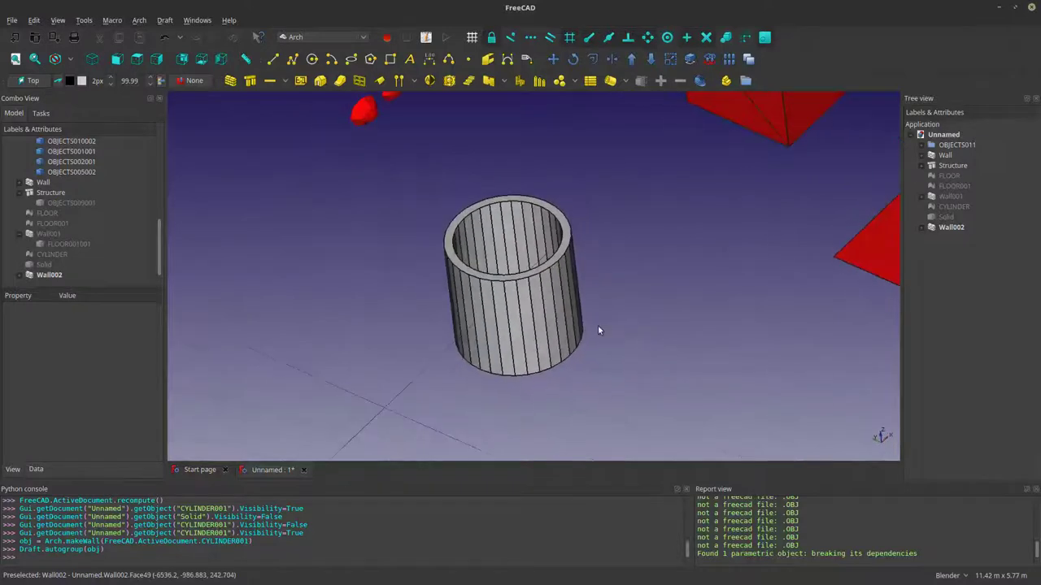
{"action": "scroll", "coordinate": [596, 326], "scroll_direction": "up", "scroll_amount": 2}
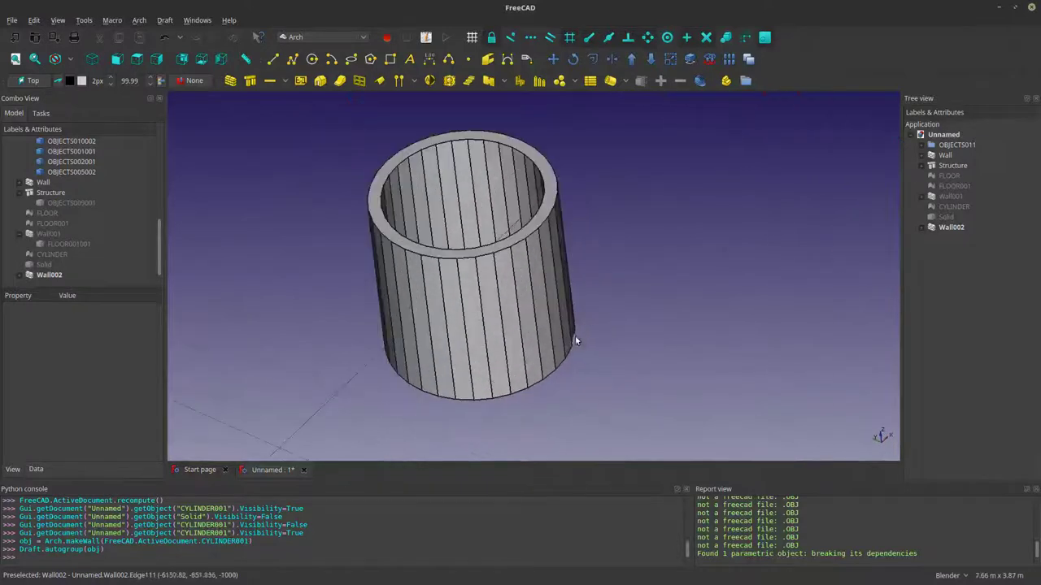
Step: Place a Fixed window 1.00 m wide and 1.00 m high on the tubular wall's outer face and inspect its opening
{"action": "left_click", "coordinate": [360, 81]}
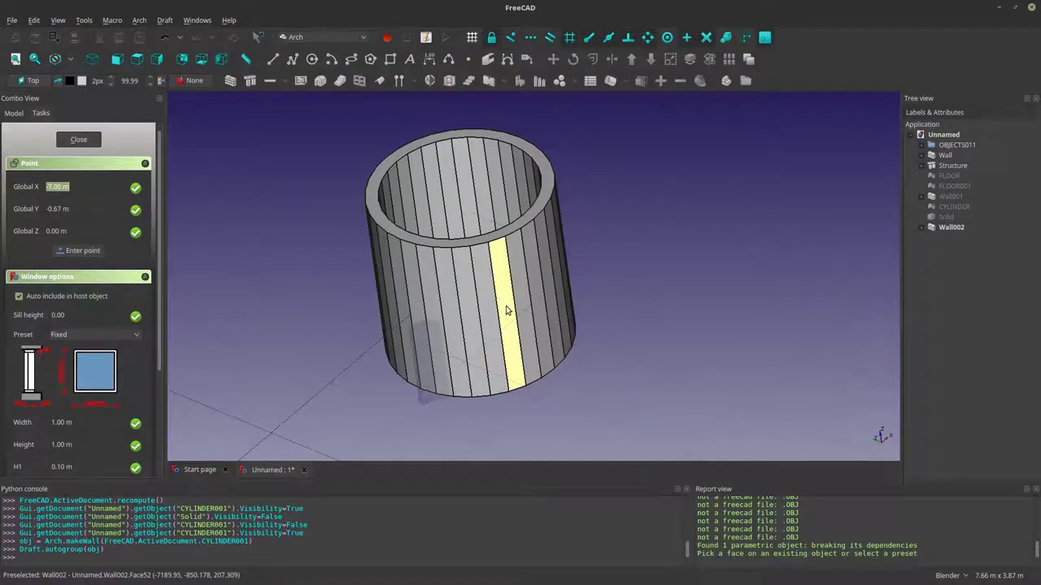
{"action": "left_click", "coordinate": [506, 310]}
{"action": "scroll", "coordinate": [453, 304], "scroll_direction": "up", "scroll_amount": 5}
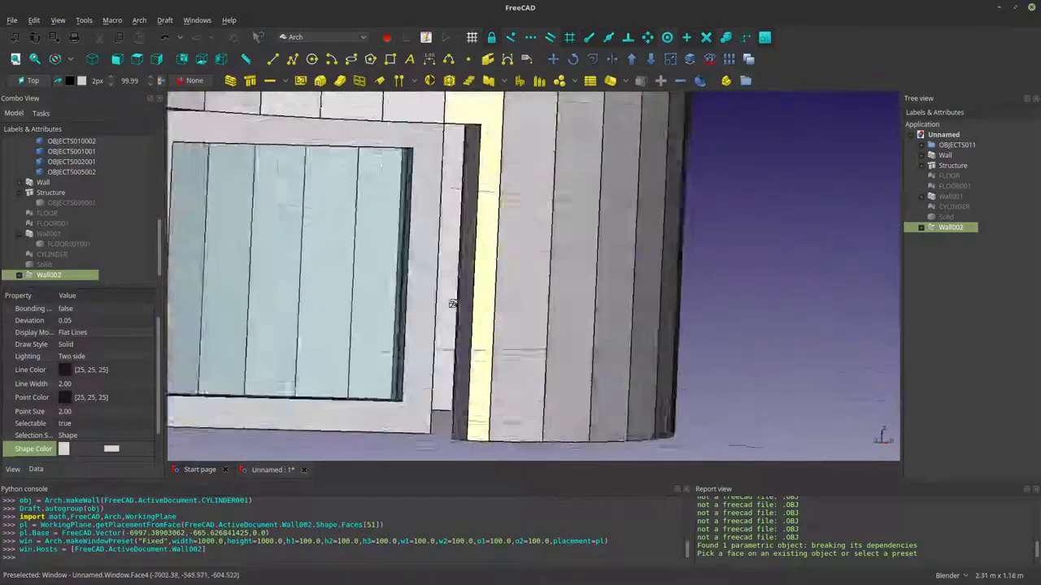
{"action": "scroll", "coordinate": [453, 304], "scroll_direction": "down", "scroll_amount": 6}
{"action": "middle_click_drag", "start_coordinate": [444, 302], "coordinate": [494, 340]}
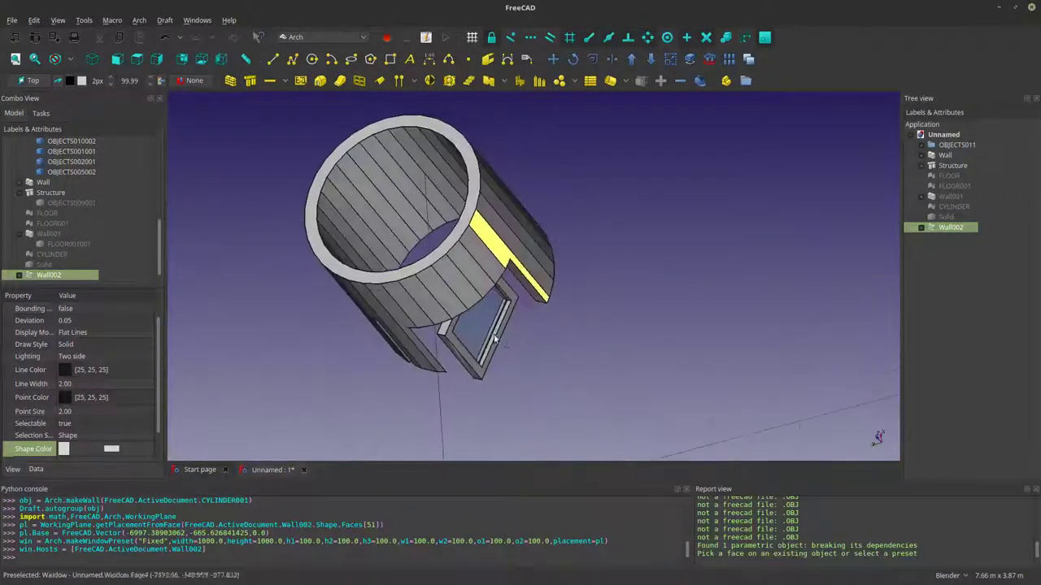
{"action": "scroll", "coordinate": [494, 339], "scroll_direction": "up", "scroll_amount": 2}
{"action": "middle_click_drag", "start_coordinate": [586, 275], "coordinate": [414, 358]}
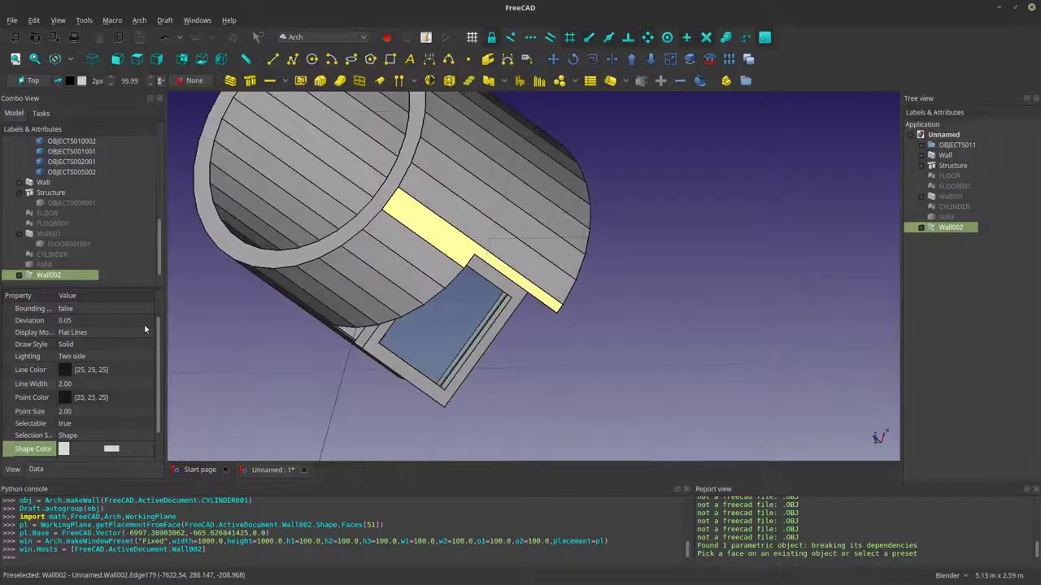
{"action": "middle_click_drag", "start_coordinate": [480, 342], "coordinate": [445, 370]}
{"action": "scroll", "coordinate": [488, 346], "scroll_direction": "down", "scroll_amount": 2}
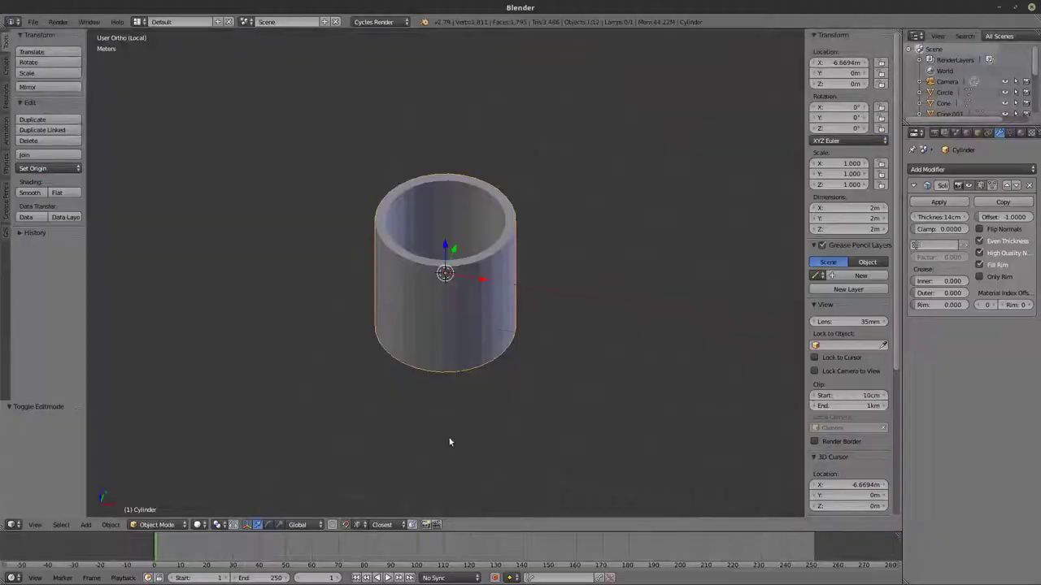
Step: Switch to Blender, leave the tube's local view, select the flat rectangular plane and review the modifiers available for it
{"action": "key", "text": "KP_Divide"}
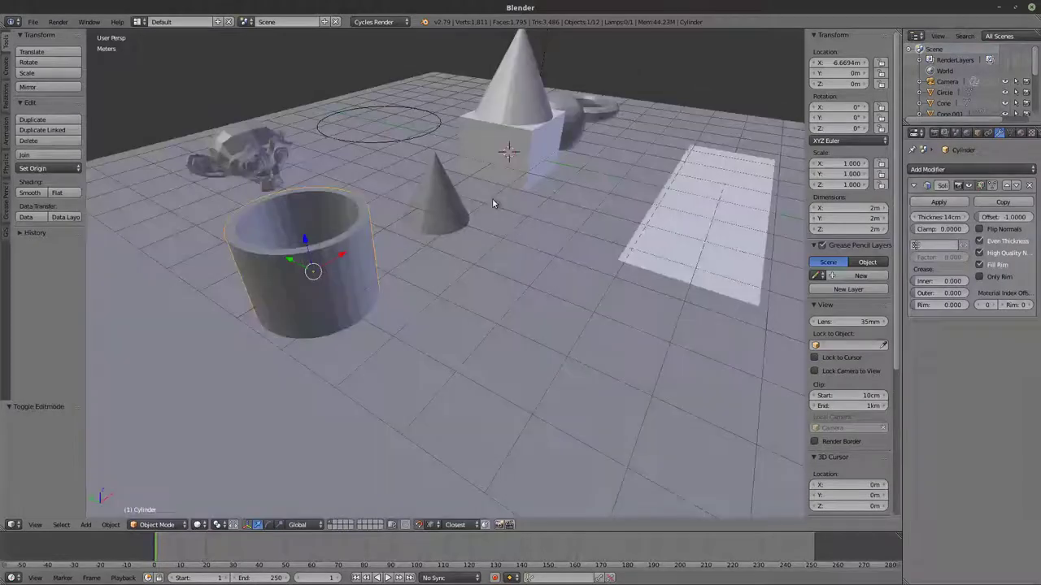
{"action": "middle_click_drag", "start_coordinate": [492, 203], "coordinate": [230, 286]}
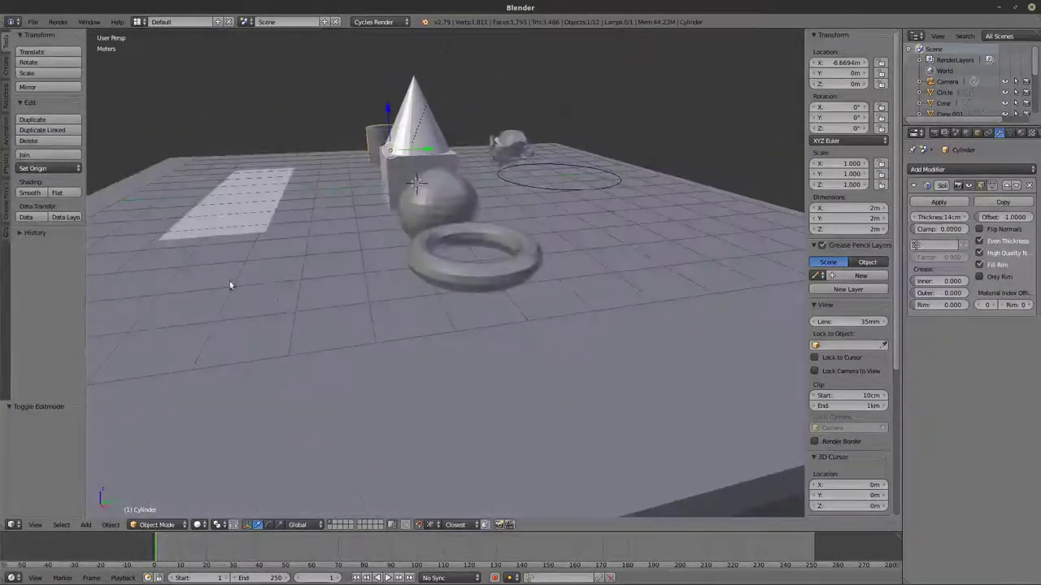
{"action": "right_click", "coordinate": [225, 201]}
{"action": "middle_click_drag", "start_coordinate": [226, 218], "coordinate": [385, 279]}
{"action": "scroll", "coordinate": [328, 308], "scroll_direction": "up", "scroll_amount": 1}
{"action": "scroll", "coordinate": [542, 265], "scroll_direction": "down", "scroll_amount": 3}
{"action": "middle_click_drag", "start_coordinate": [541, 265], "coordinate": [579, 296]}
{"action": "left_click", "coordinate": [962, 170]}
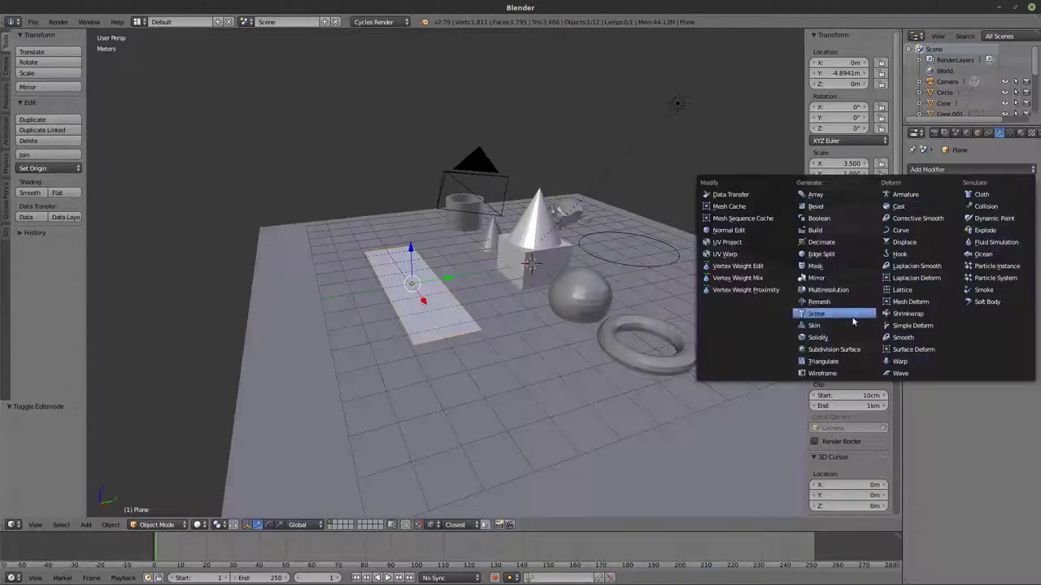
{"action": "middle_click_drag", "start_coordinate": [515, 309], "coordinate": [470, 313]}
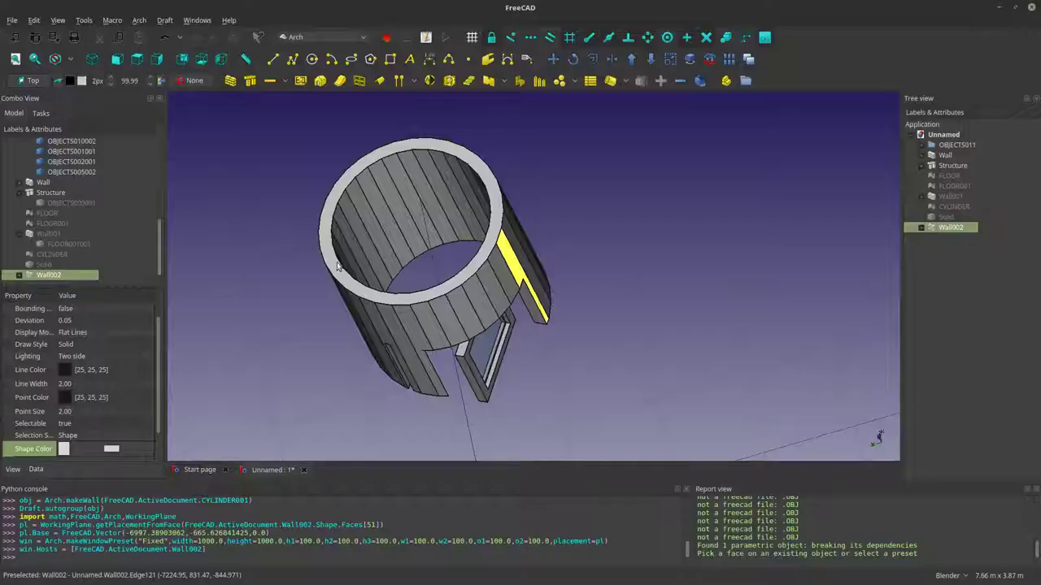
Step: Switch to FreeCAD and try to extrude the tubular wall's top ring face with Trimex
{"action": "middle_click_drag", "start_coordinate": [488, 342], "coordinate": [452, 264]}
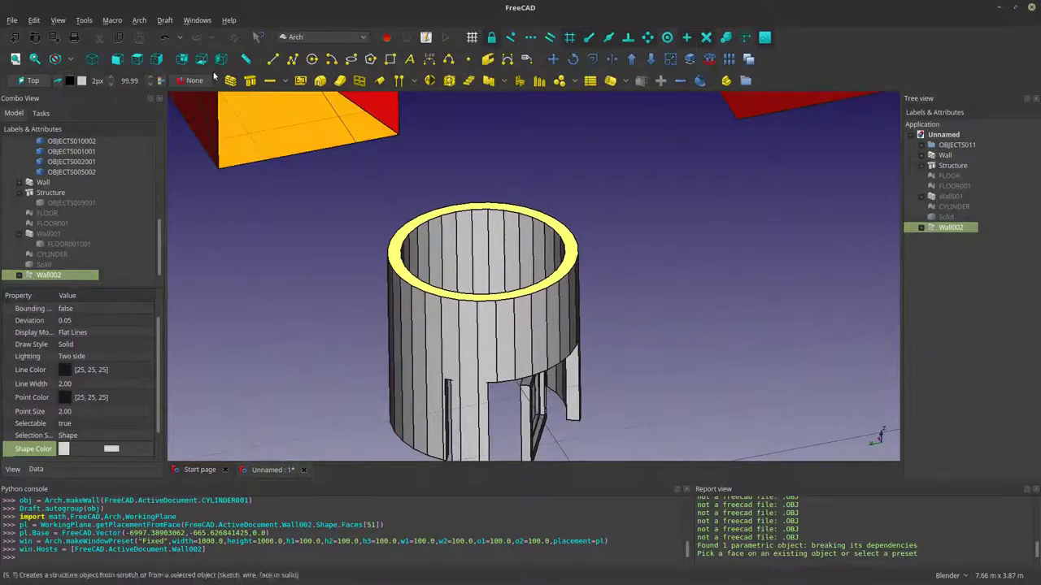
{"action": "left_click", "coordinate": [611, 59]}
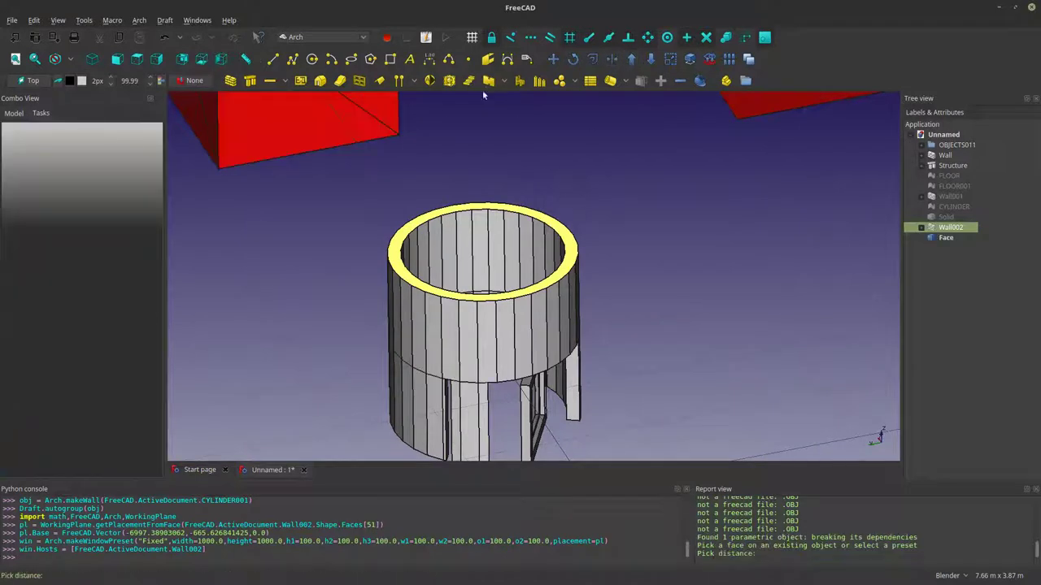
{"action": "scroll", "coordinate": [424, 267], "scroll_direction": "down", "scroll_amount": 2}
{"action": "scroll", "coordinate": [486, 112], "scroll_direction": "down", "scroll_amount": 2}
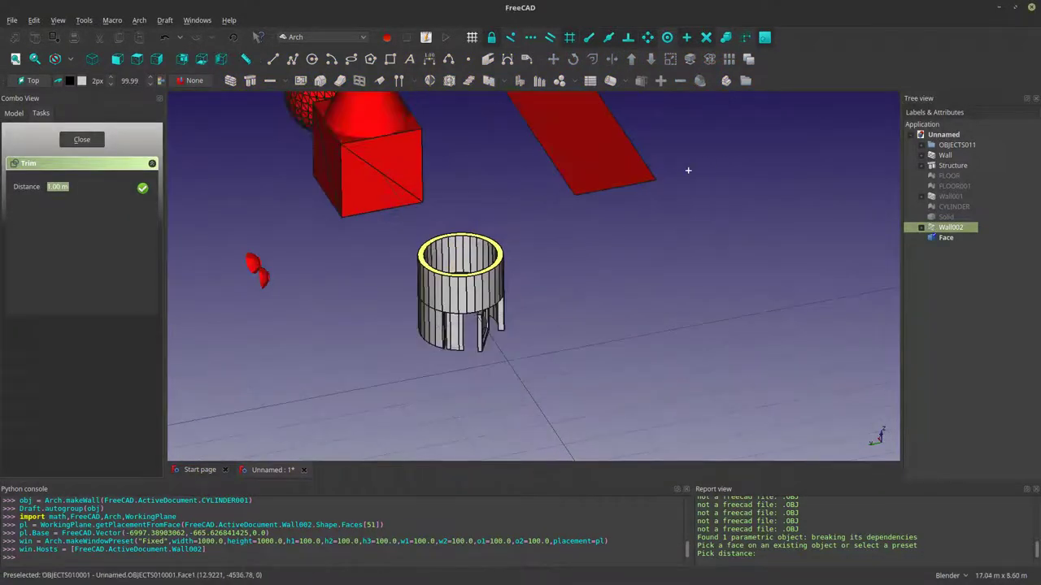
{"action": "scroll", "coordinate": [404, 119], "scroll_direction": "down", "scroll_amount": 4}
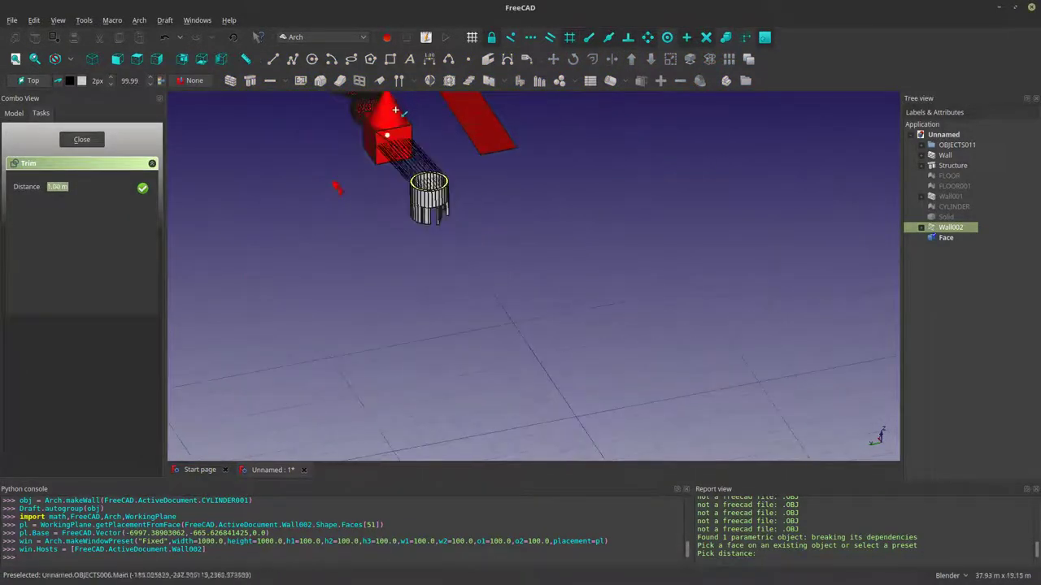
{"action": "middle_click_drag", "start_coordinate": [397, 112], "coordinate": [421, 221], "text": "shift"}
{"action": "key", "text": "Escape"}
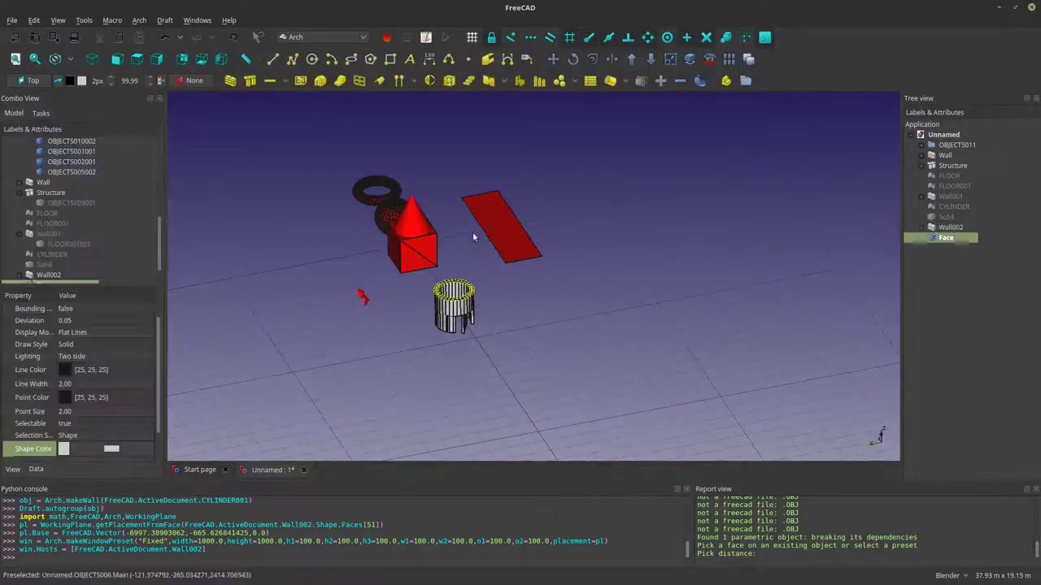
Step: Align the working plane to a vertical outer face of the tubular wall
{"action": "scroll", "coordinate": [458, 297], "scroll_direction": "up", "scroll_amount": 6}
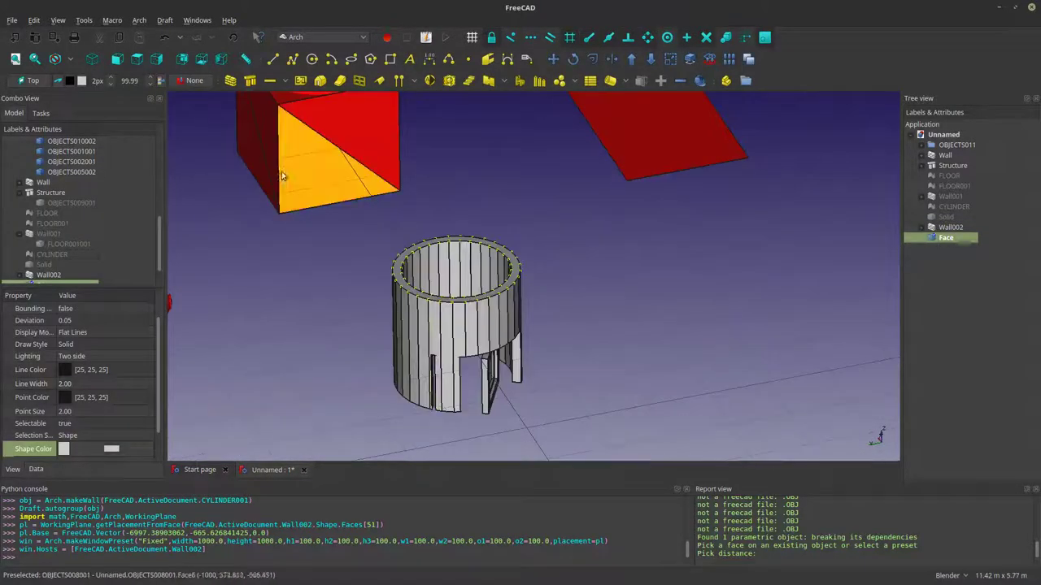
{"action": "left_click", "coordinate": [399, 303]}
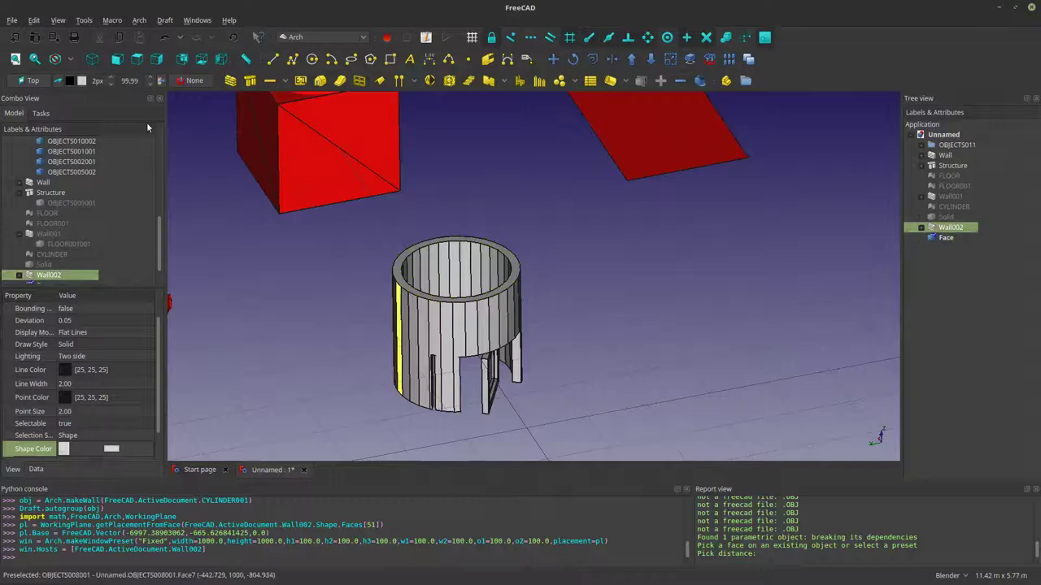
{"action": "left_click", "coordinate": [33, 81]}
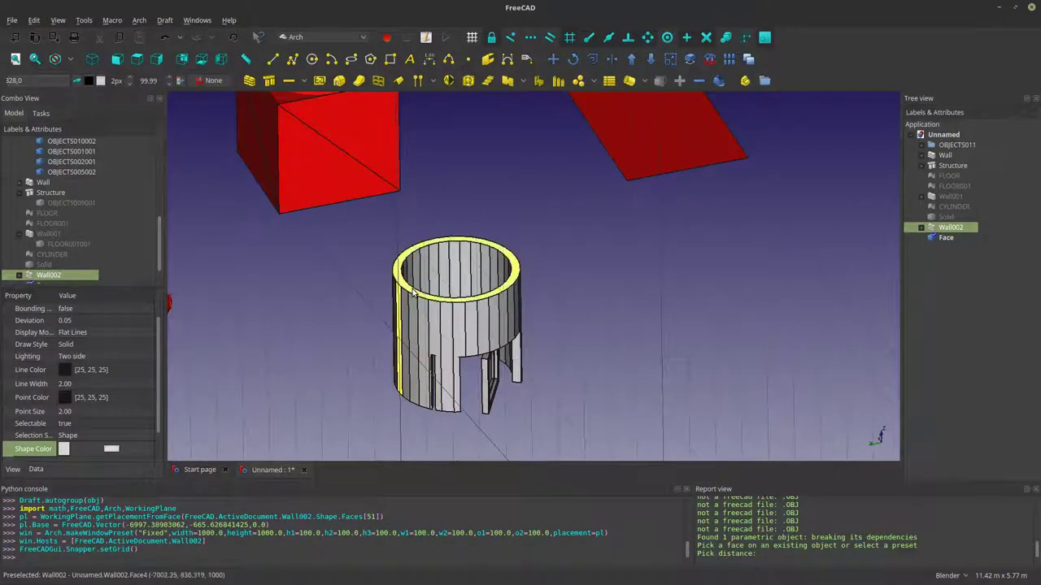
Step: Extrude the tubular wall's top ring face vertically upward with Trimex and inspect the added section
{"action": "left_click", "coordinate": [405, 286]}
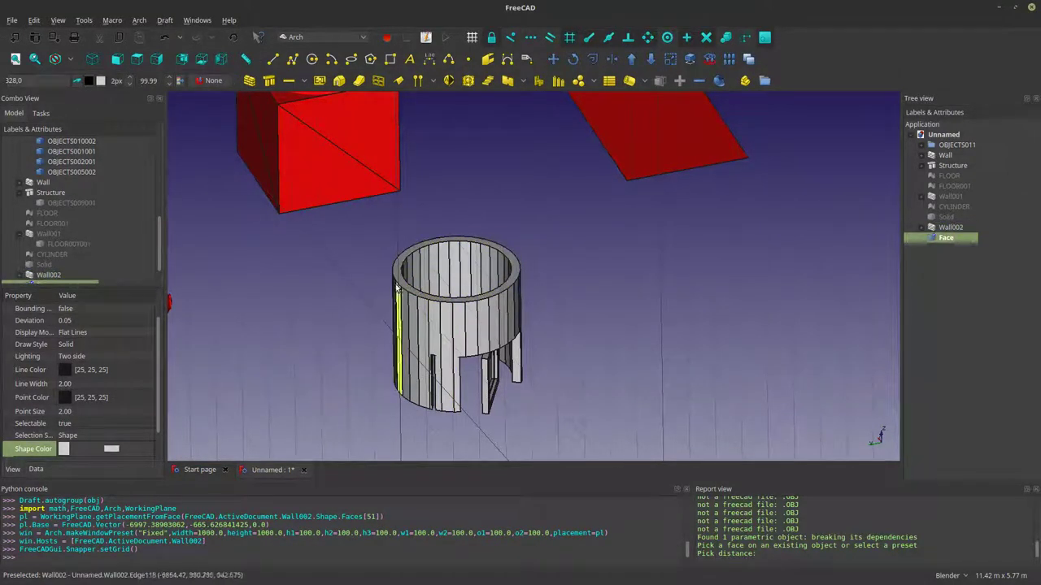
{"action": "left_click", "coordinate": [400, 279]}
{"action": "middle_click_drag", "start_coordinate": [566, 318], "coordinate": [533, 272]}
{"action": "left_click", "coordinate": [632, 80]}
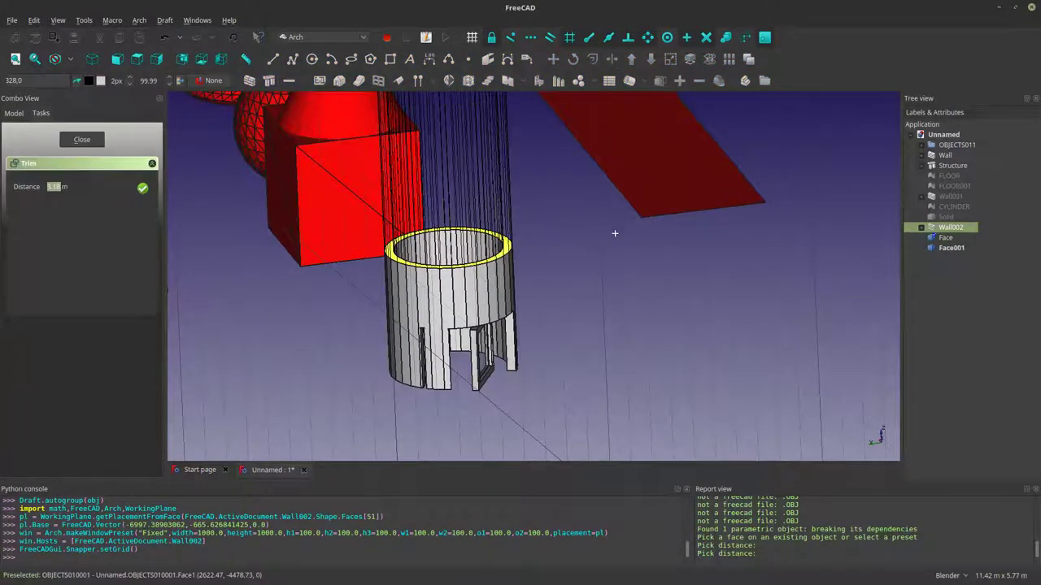
{"action": "left_click", "coordinate": [678, 395]}
{"action": "middle_click_drag", "start_coordinate": [620, 257], "coordinate": [665, 279]}
{"action": "scroll", "coordinate": [665, 279], "scroll_direction": "down", "scroll_amount": 2}
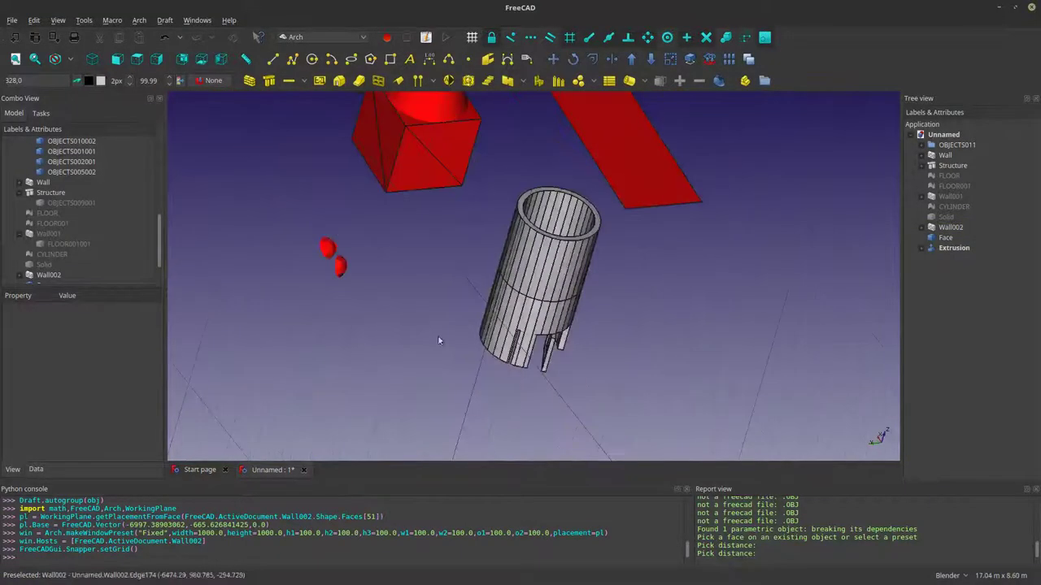
{"action": "scroll", "coordinate": [511, 323], "scroll_direction": "up", "scroll_amount": 4}
{"action": "scroll", "coordinate": [530, 167], "scroll_direction": "down", "scroll_amount": 3}
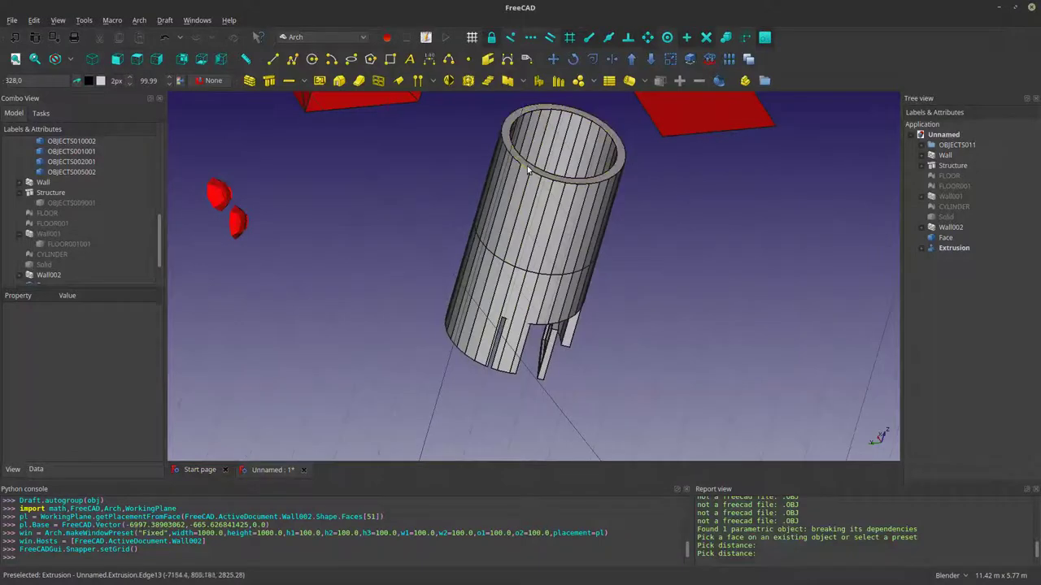
Step: Extrude a tall narrow outer facet of the tubular wall's lower section horizontally outward with Trimex and inspect the added slab
{"action": "left_click", "coordinate": [528, 170]}
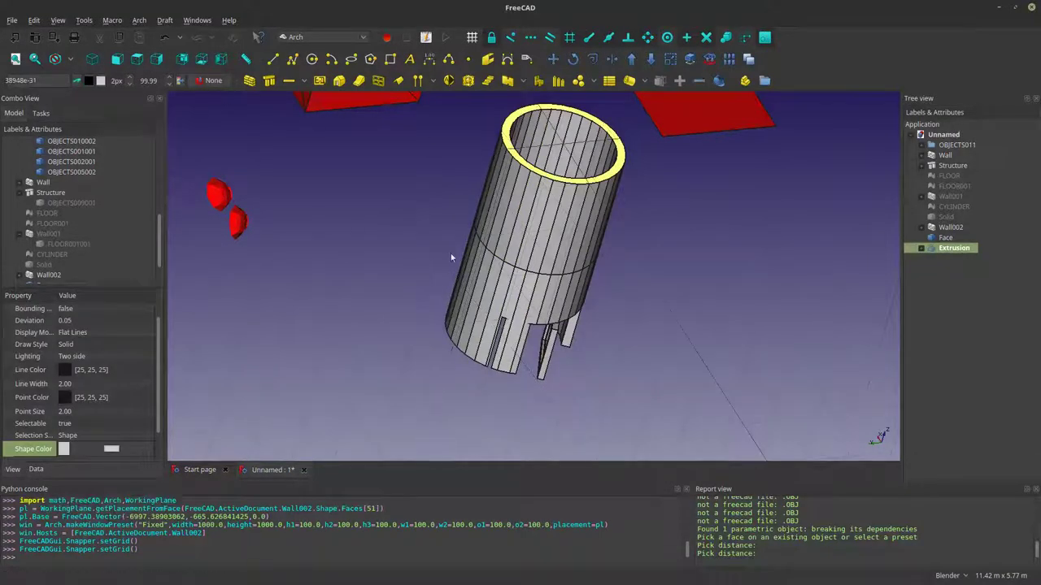
{"action": "left_click", "coordinate": [480, 257]}
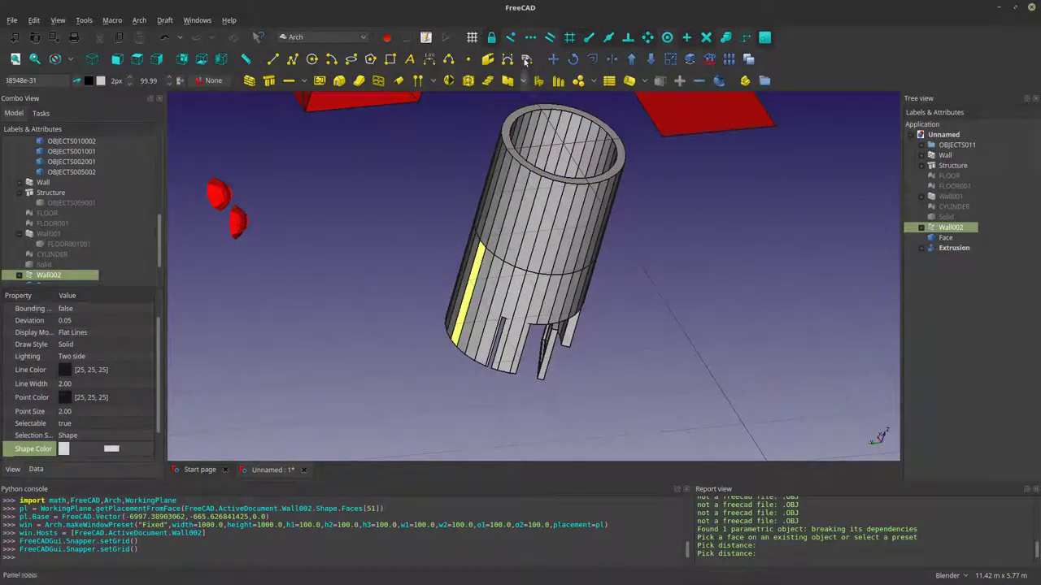
{"action": "left_click", "coordinate": [612, 62]}
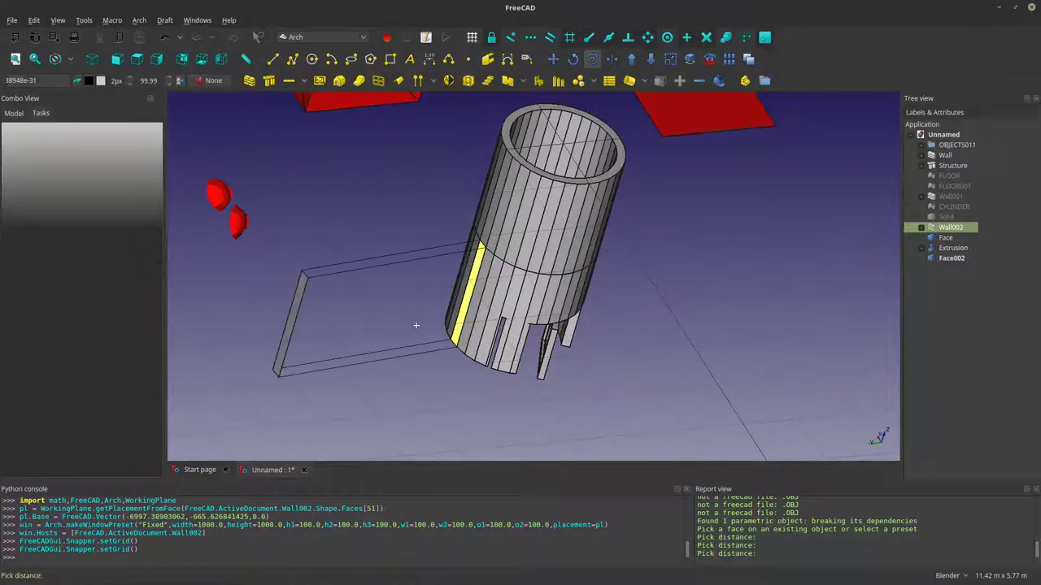
{"action": "left_click", "coordinate": [411, 331]}
{"action": "middle_click_drag", "start_coordinate": [411, 332], "coordinate": [479, 185]}
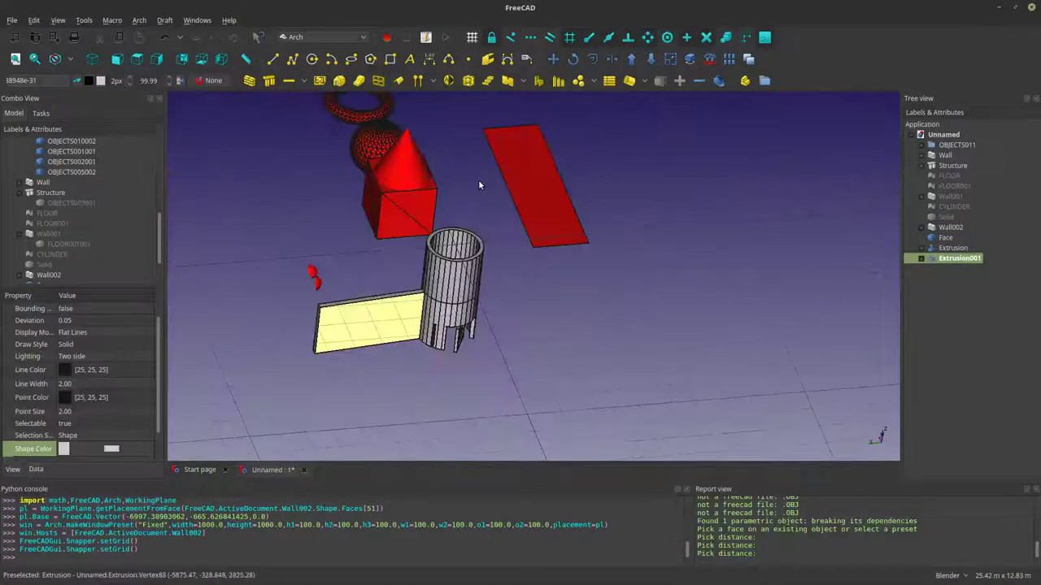
Step: Extrude a triangular side face of the red cube outward into a prism with Trimex
{"action": "left_click", "coordinate": [396, 216]}
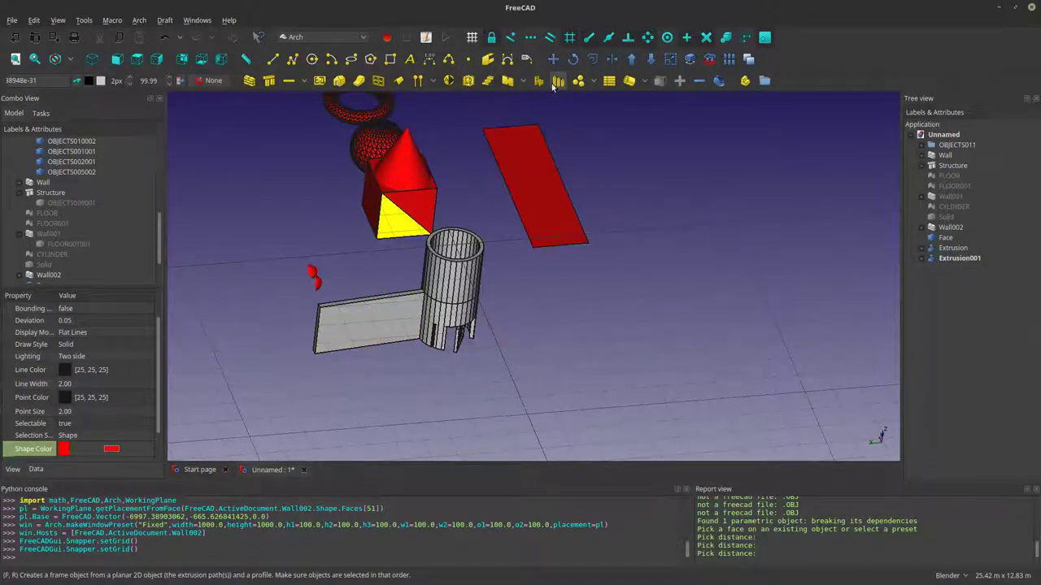
{"action": "left_click", "coordinate": [611, 59]}
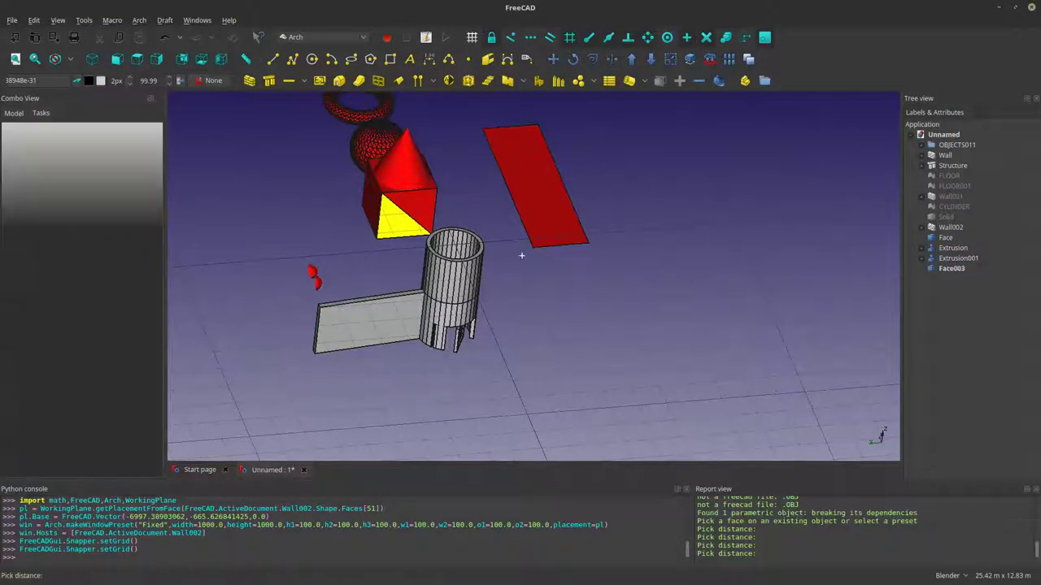
{"action": "left_click", "coordinate": [471, 200]}
{"action": "middle_click_drag", "start_coordinate": [520, 244], "coordinate": [636, 357]}
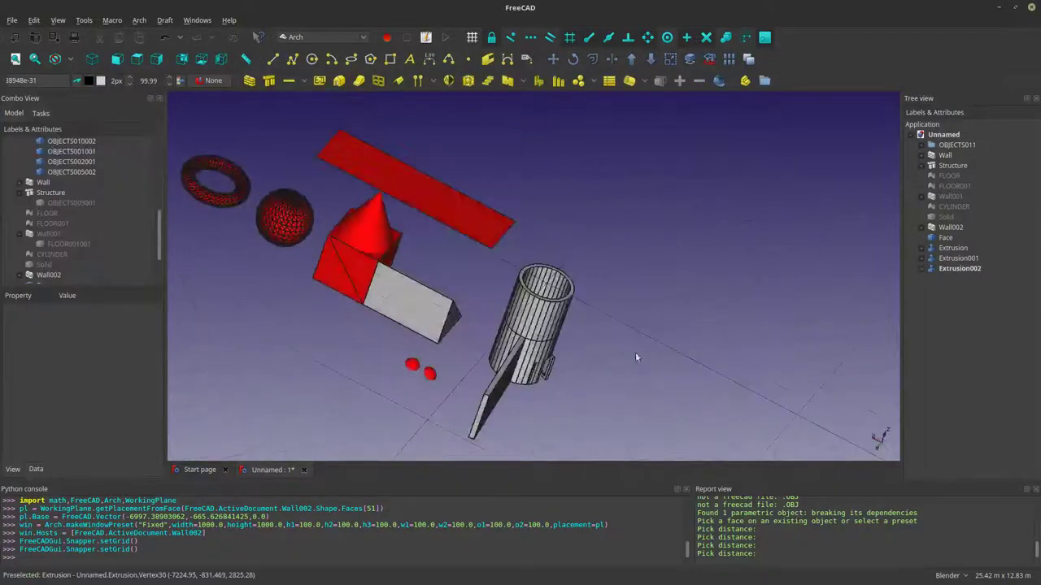
Step: Examine the triangulated surface of the red sphere, picking out one of its small facets
{"action": "scroll", "coordinate": [367, 286], "scroll_direction": "up", "scroll_amount": 2}
{"action": "scroll", "coordinate": [258, 126], "scroll_direction": "up", "scroll_amount": 4}
{"action": "scroll", "coordinate": [364, 227], "scroll_direction": "down", "scroll_amount": 2}
{"action": "scroll", "coordinate": [281, 205], "scroll_direction": "up", "scroll_amount": 5}
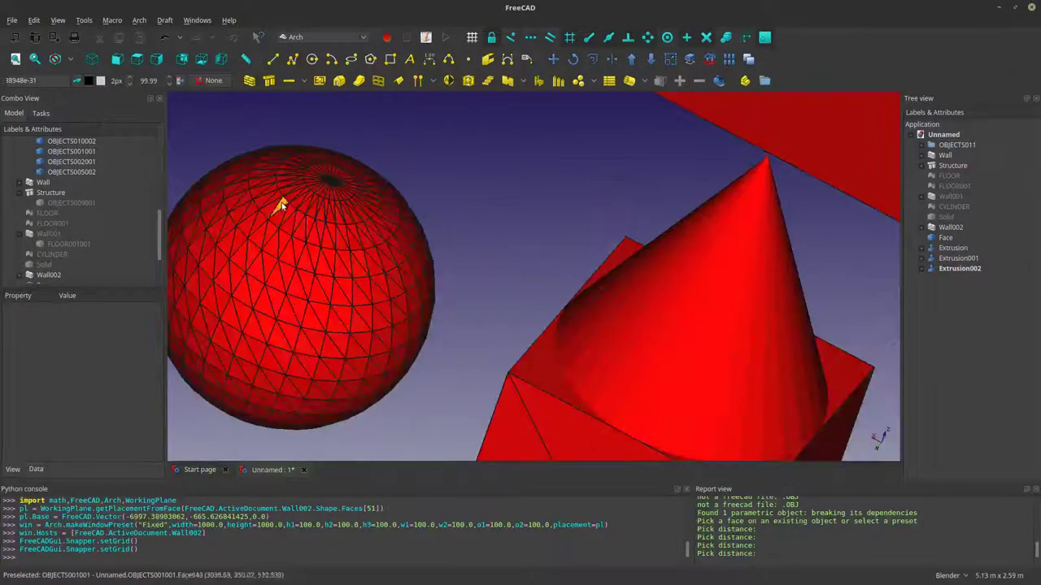
{"action": "left_click", "coordinate": [283, 205]}
{"action": "scroll", "coordinate": [281, 205], "scroll_direction": "down", "scroll_amount": 2}
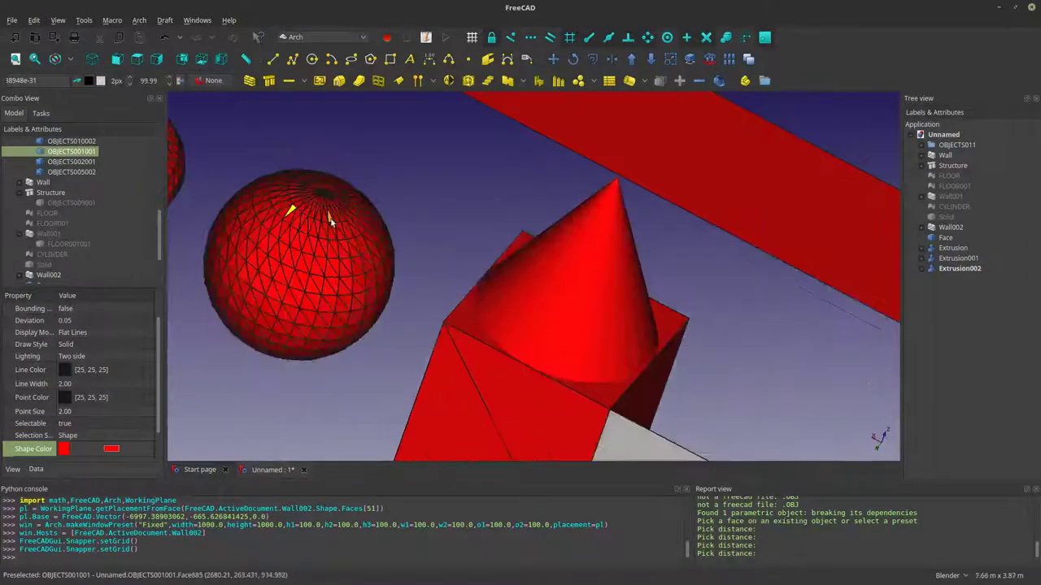
{"action": "middle_click_drag", "start_coordinate": [284, 213], "coordinate": [262, 228]}
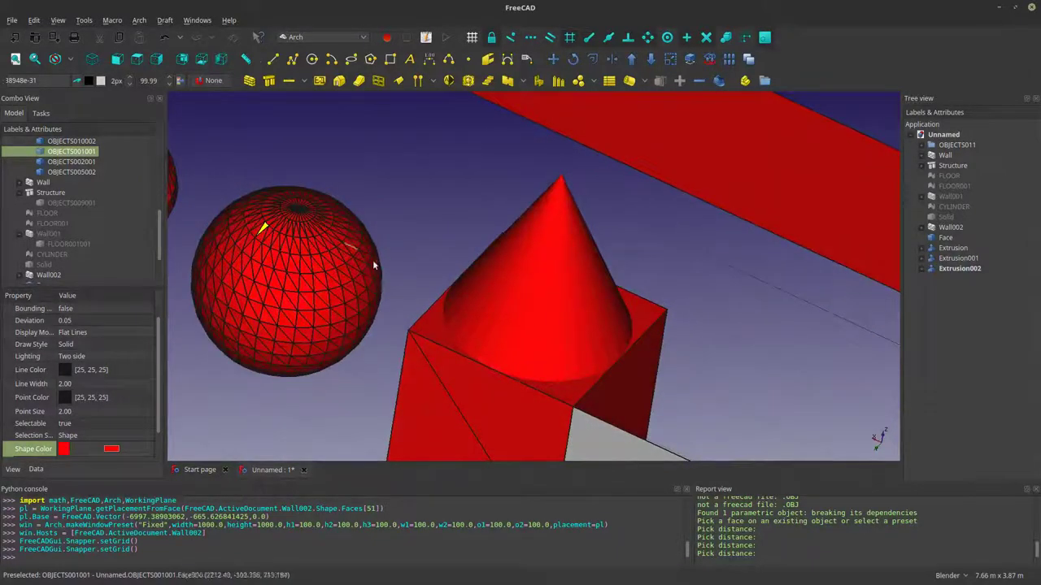
{"action": "scroll", "coordinate": [374, 265], "scroll_direction": "down", "scroll_amount": 3}
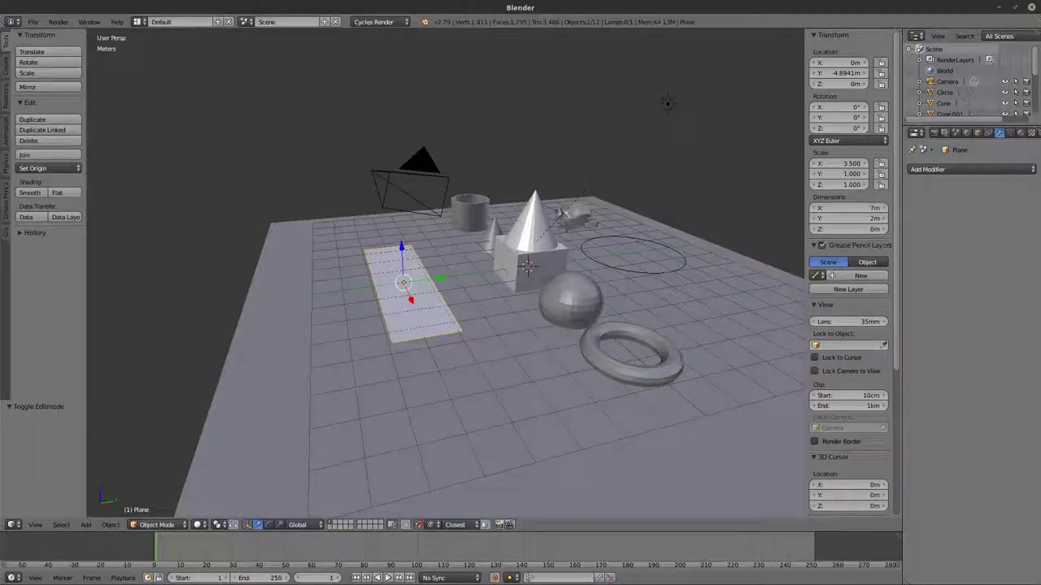
Step: Switch to Blender and delete the tube and the small cone from the scene
{"action": "scroll", "coordinate": [405, 383], "scroll_direction": "down", "scroll_amount": 5}
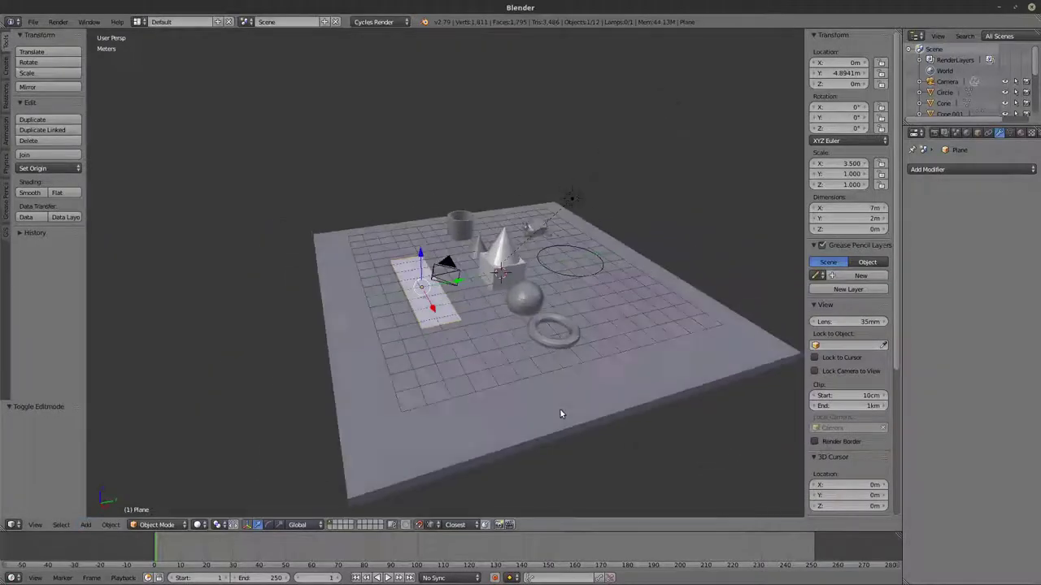
{"action": "middle_click_drag", "start_coordinate": [561, 420], "coordinate": [476, 425]}
{"action": "mouse_move", "coordinate": [458, 355]}
{"action": "middle_mouse_down"}
{"action": "mouse_move", "coordinate": [664, 377]}
{"action": "mouse_move", "coordinate": [525, 333]}
{"action": "mouse_move", "coordinate": [535, 276]}
{"action": "mouse_move", "coordinate": [506, 228]}
{"action": "mouse_move", "coordinate": [570, 228]}
{"action": "mouse_move", "coordinate": [521, 242]}
{"action": "mouse_move", "coordinate": [521, 208]}
{"action": "middle_mouse_up"}
{"action": "scroll", "coordinate": [506, 228], "scroll_direction": "up", "scroll_amount": 2}
{"action": "scroll", "coordinate": [506, 231], "scroll_direction": "down", "scroll_amount": 1}
{"action": "key", "text": "z"}
{"action": "key", "text": "z"}
{"action": "scroll", "coordinate": [479, 243], "scroll_direction": "down", "scroll_amount": 1}
{"action": "right_click", "coordinate": [399, 284]}
{"action": "key", "text": "x"}
{"action": "left_click", "coordinate": [399, 285]}
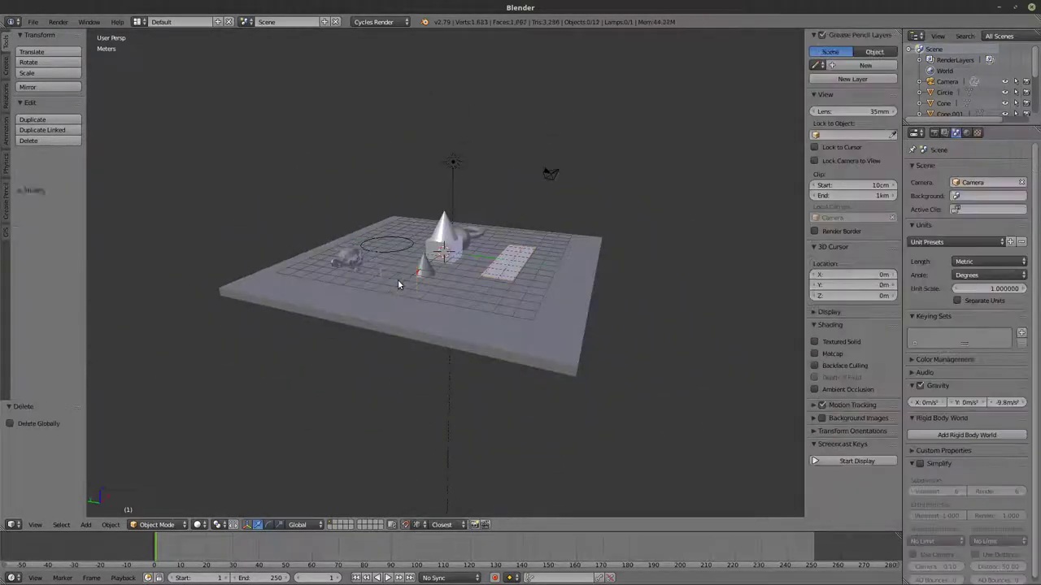
{"action": "right_click", "coordinate": [431, 268]}
{"action": "key", "text": "x"}
{"action": "left_click", "coordinate": [432, 269]}
Step: Delete the cube, the large cone on it and the monkey head
{"action": "right_click", "coordinate": [445, 253]}
{"action": "key", "text": "x"}
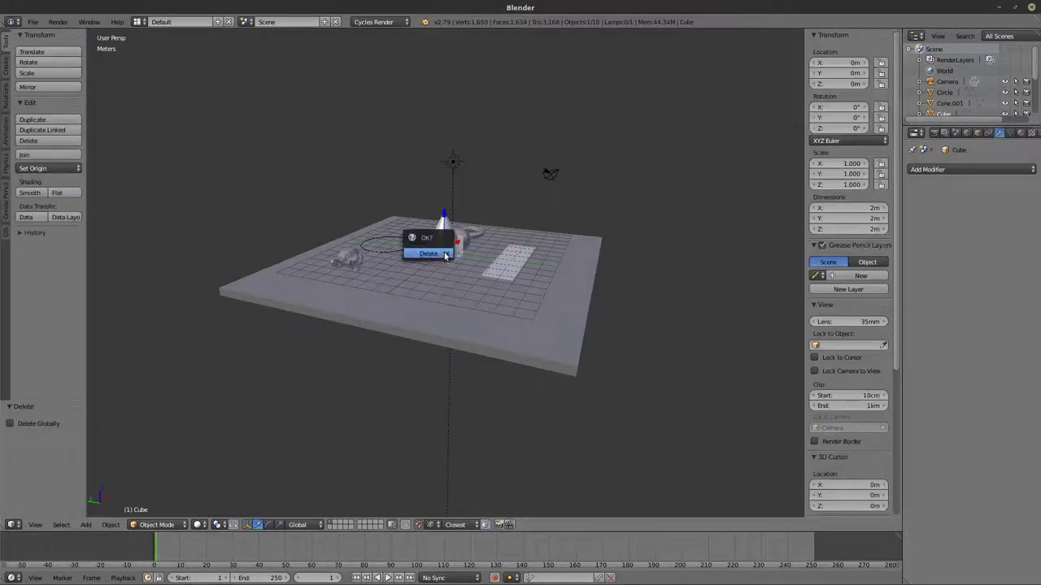
{"action": "left_click", "coordinate": [446, 253]}
{"action": "right_click", "coordinate": [450, 237]}
{"action": "key", "text": "x"}
{"action": "left_click", "coordinate": [450, 244]}
{"action": "right_click", "coordinate": [345, 258]}
{"action": "key", "text": "x"}
{"action": "left_click", "coordinate": [345, 268]}
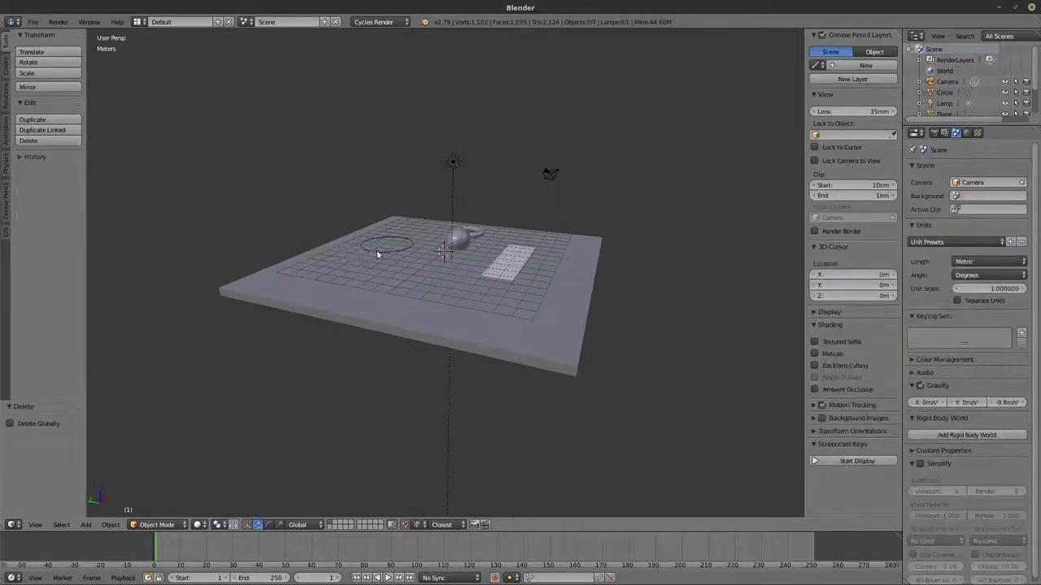
Step: Delete the circle, sphere, torus and flat rectangular plane, keeping only the large floor slab with the camera and lamp
{"action": "right_click", "coordinate": [382, 246]}
{"action": "key", "text": "x"}
{"action": "left_click", "coordinate": [361, 252]}
{"action": "right_click", "coordinate": [460, 235]}
{"action": "key", "text": "x"}
{"action": "left_click", "coordinate": [464, 235]}
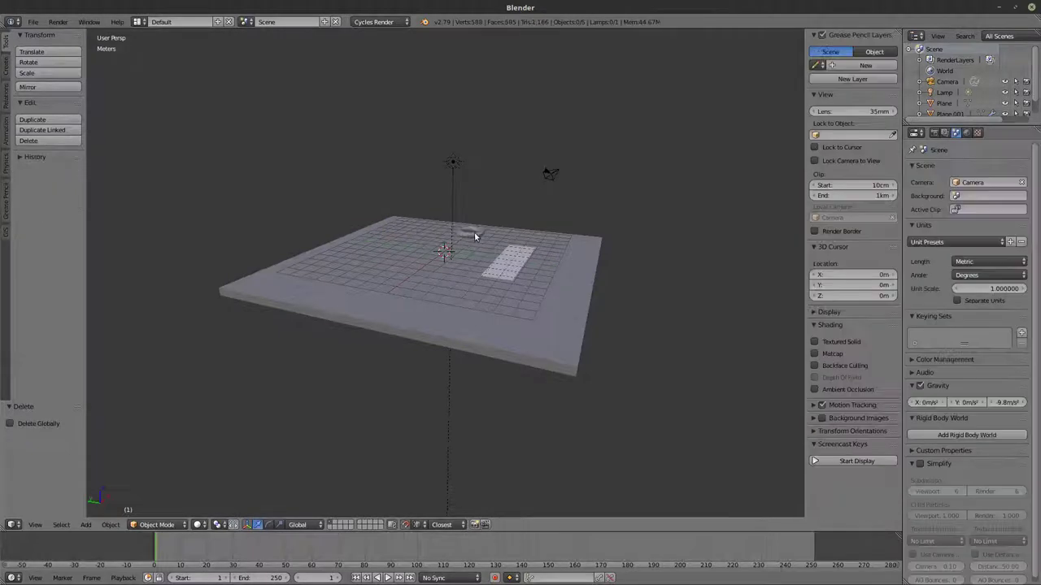
{"action": "right_click", "coordinate": [476, 236]}
{"action": "key", "text": "x"}
{"action": "left_click", "coordinate": [477, 235]}
{"action": "right_click", "coordinate": [499, 251]}
{"action": "key", "text": "x"}
{"action": "left_click", "coordinate": [501, 254]}
{"action": "middle_click_drag", "start_coordinate": [502, 255], "coordinate": [481, 285]}
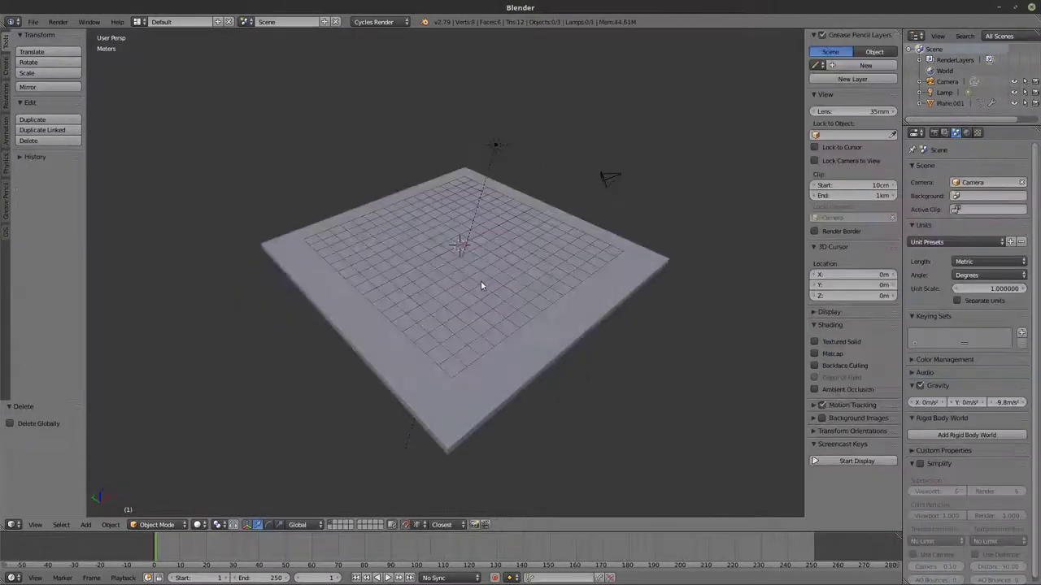
Step: Add a mesh cube at the origin and raise it about 2.66 m along Z
{"action": "key", "text": "shift+a"}
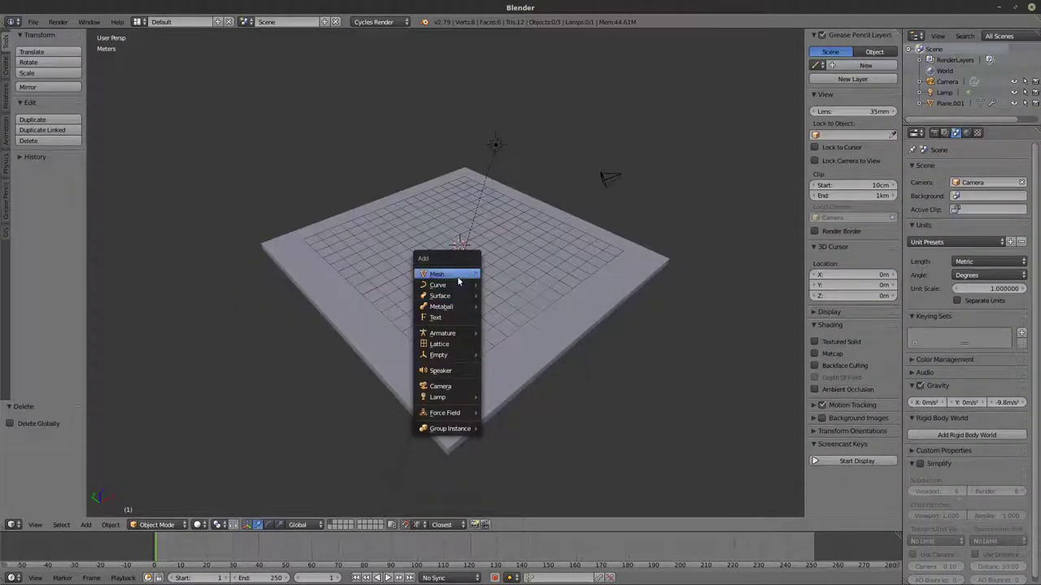
{"action": "left_click", "coordinate": [498, 284]}
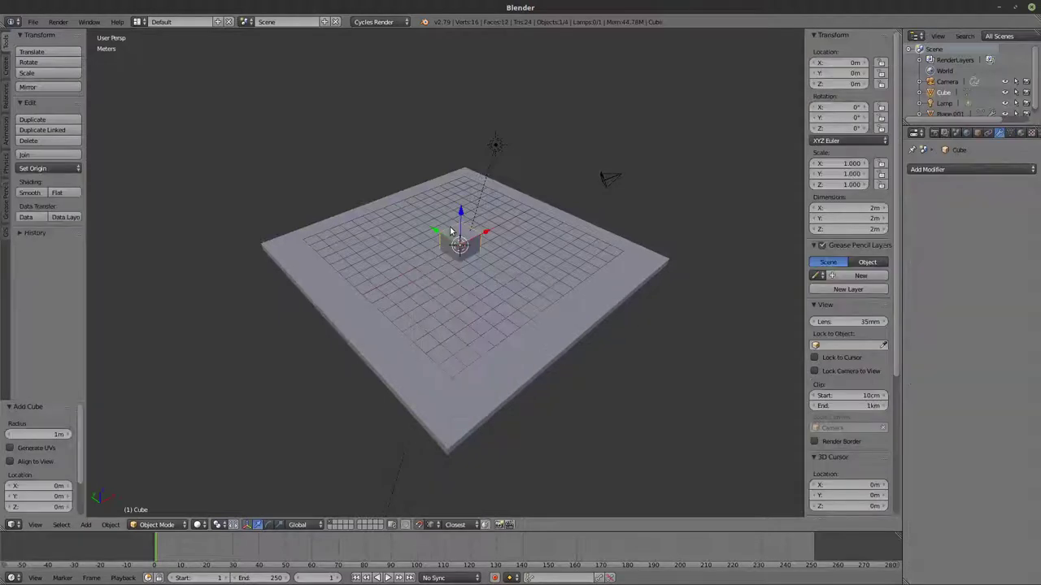
{"action": "middle_click_drag", "start_coordinate": [498, 284], "coordinate": [456, 209]}
{"action": "mouse_move", "coordinate": [457, 213]}
{"action": "left_mouse_down"}
{"action": "mouse_move", "coordinate": [453, 163]}
{"action": "mouse_move", "coordinate": [466, 205]}
{"action": "left_mouse_up"}
Step: Scale the cube along Z only into a column about 4.89 m tall
{"action": "key", "text": "s"}
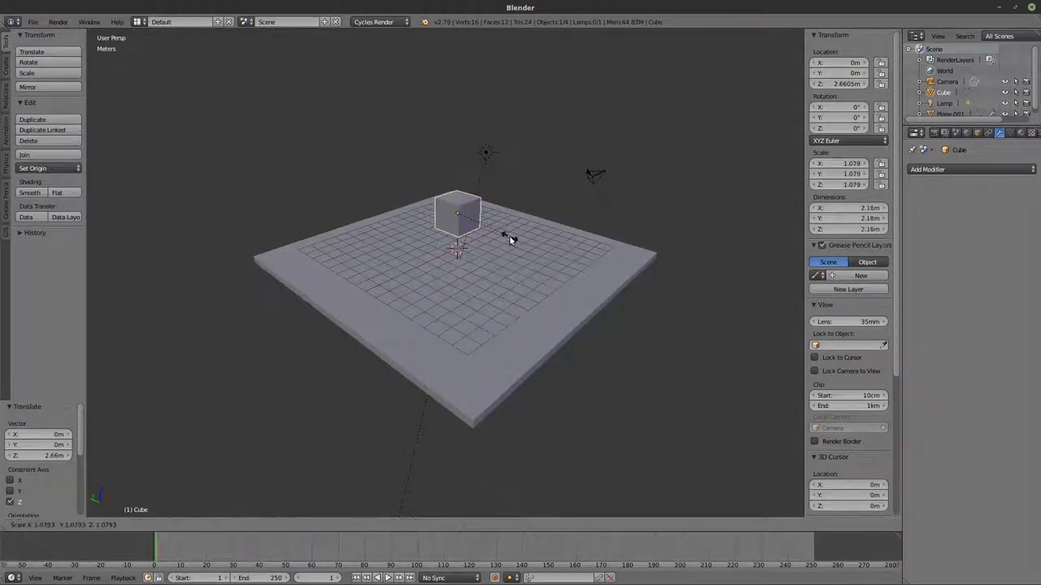
{"action": "key", "text": "z"}
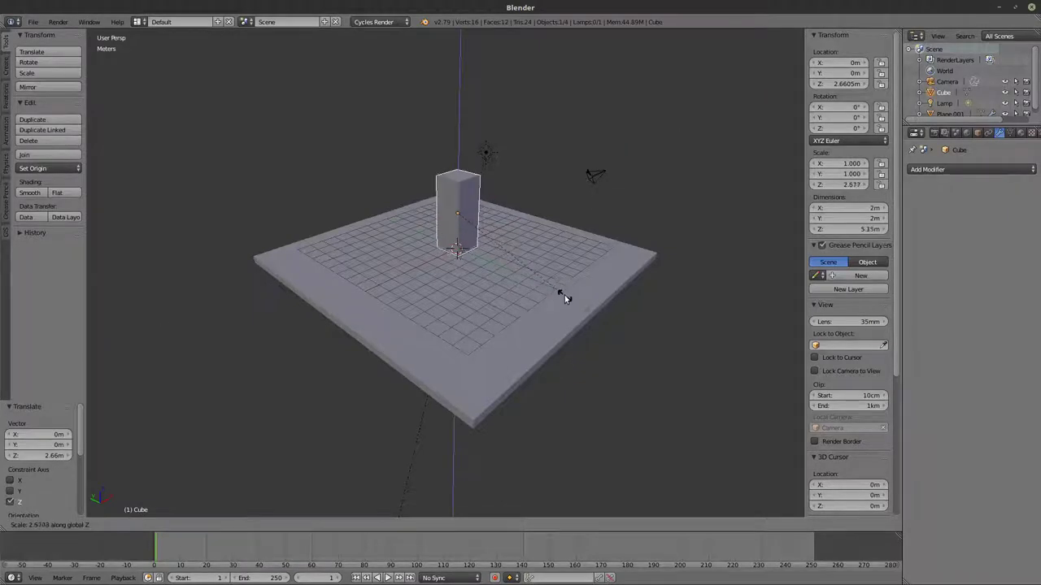
{"action": "left_click", "coordinate": [559, 289]}
{"action": "middle_click_drag", "start_coordinate": [559, 289], "coordinate": [445, 257]}
Step: Add six evenly spaced horizontal loop cuts around the column in edit mode
{"action": "key", "text": "Tab"}
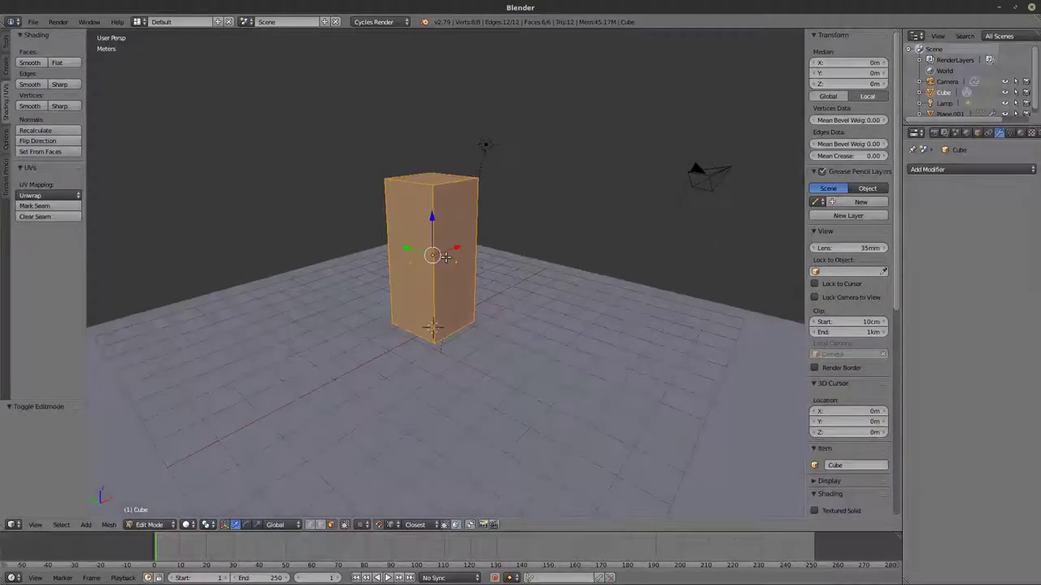
{"action": "key", "text": "ctrl+r"}
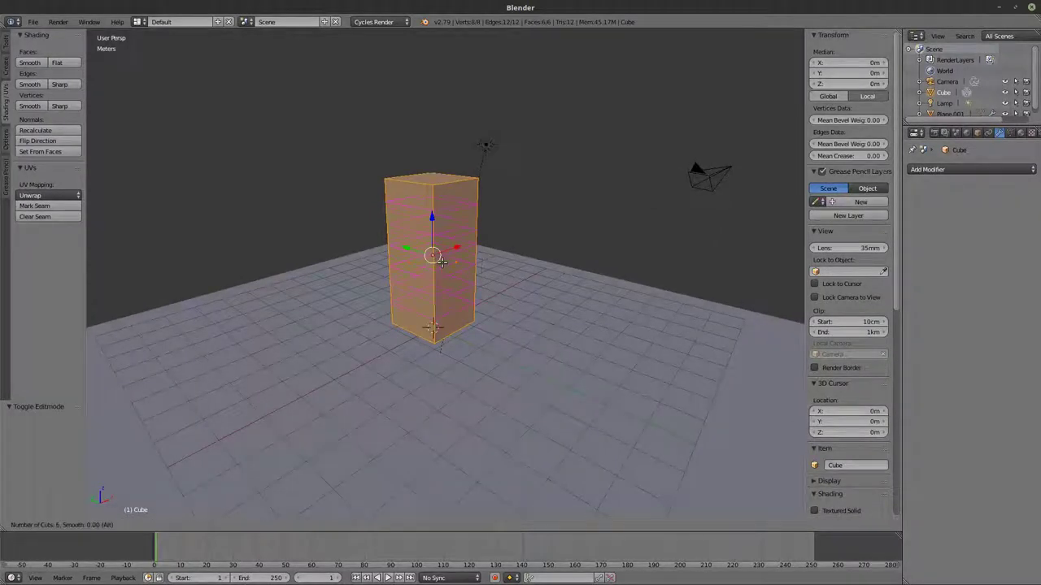
{"action": "left_click", "coordinate": [444, 263]}
{"action": "right_click", "coordinate": [443, 262]}
{"action": "middle_click_drag", "start_coordinate": [444, 263], "coordinate": [485, 173]}
{"action": "key", "text": "Tab"}
{"action": "key", "text": "Tab"}
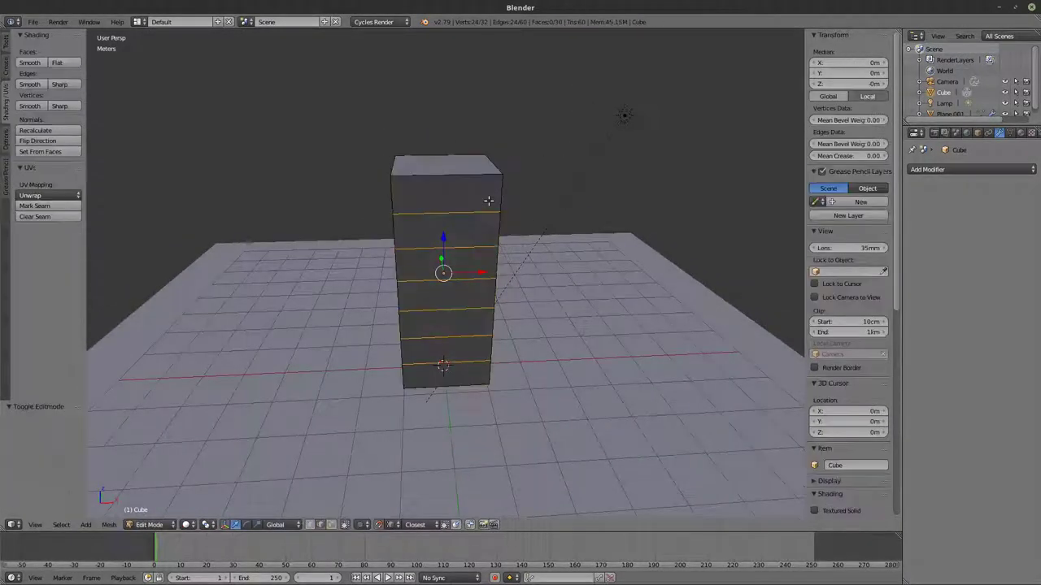
Step: Return to object mode and duplicate the column in place
{"action": "key", "text": "Tab"}
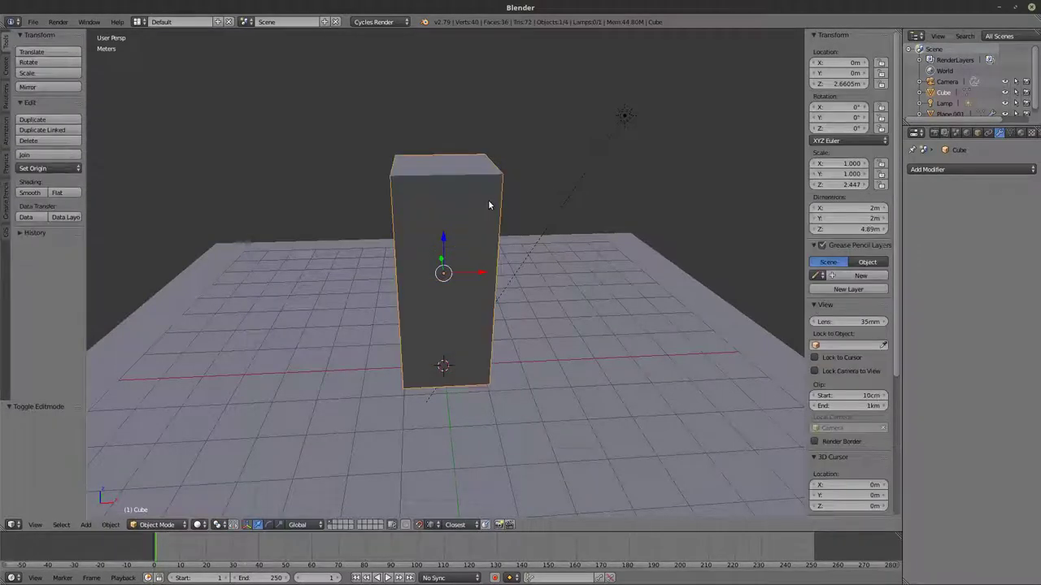
{"action": "key", "text": "shift+d"}
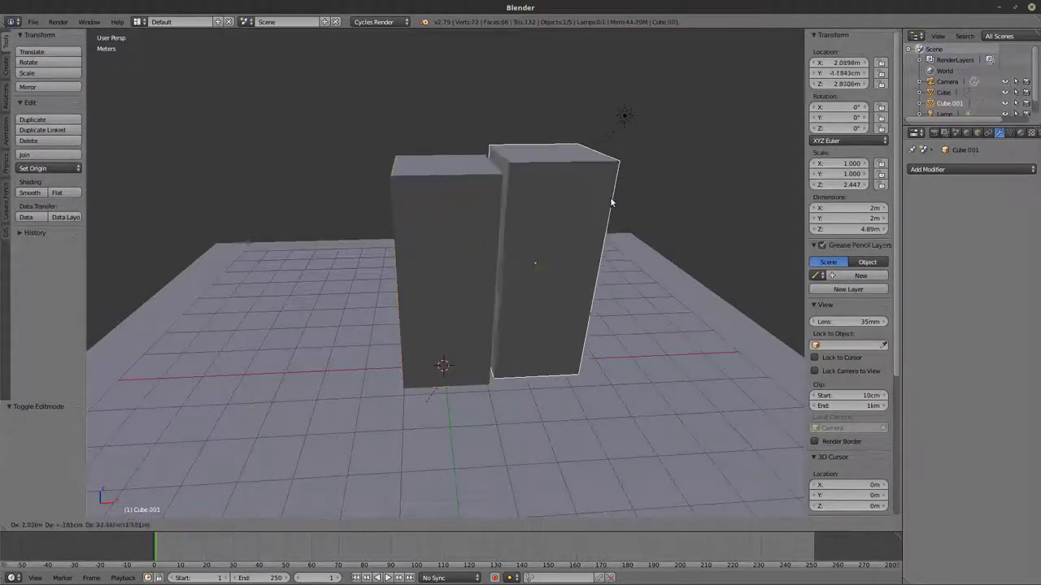
{"action": "right_click", "coordinate": [555, 229]}
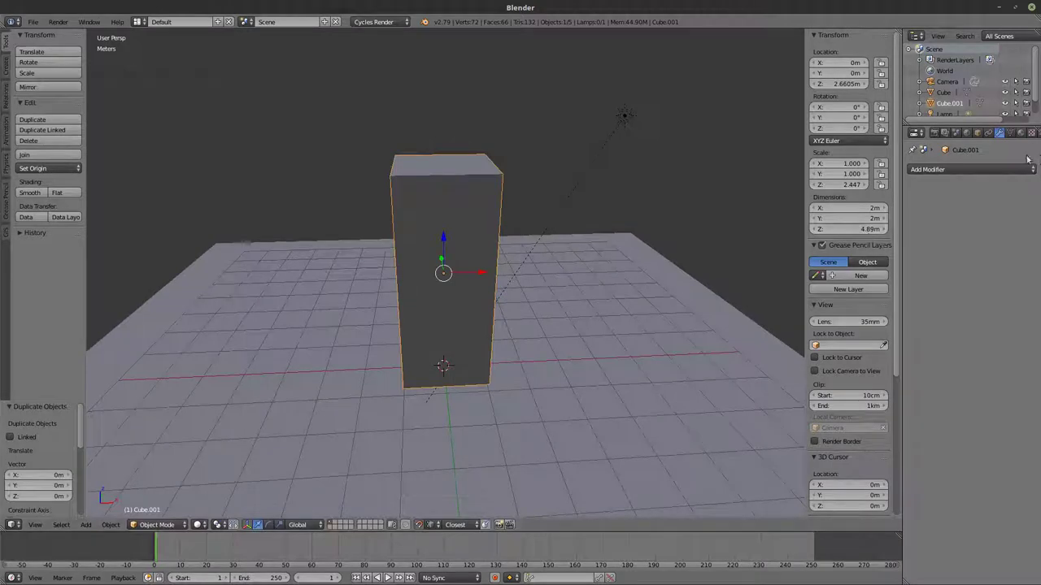
Step: Try a Screw modifier on the duplicated column, check it in wireframe and solid display, and remove it
{"action": "left_click", "coordinate": [981, 170]}
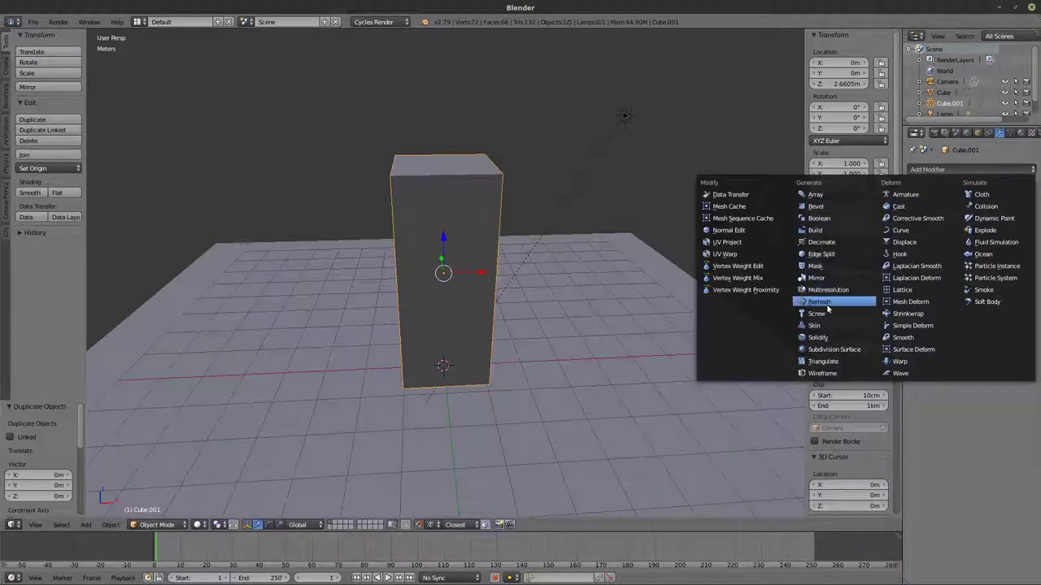
{"action": "key", "text": "z"}
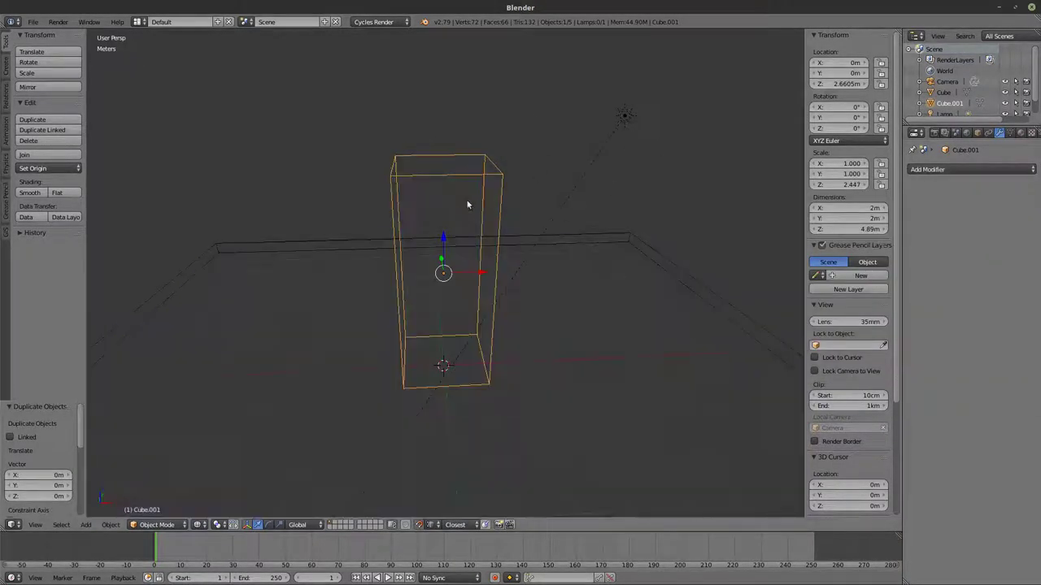
{"action": "left_click", "coordinate": [943, 169]}
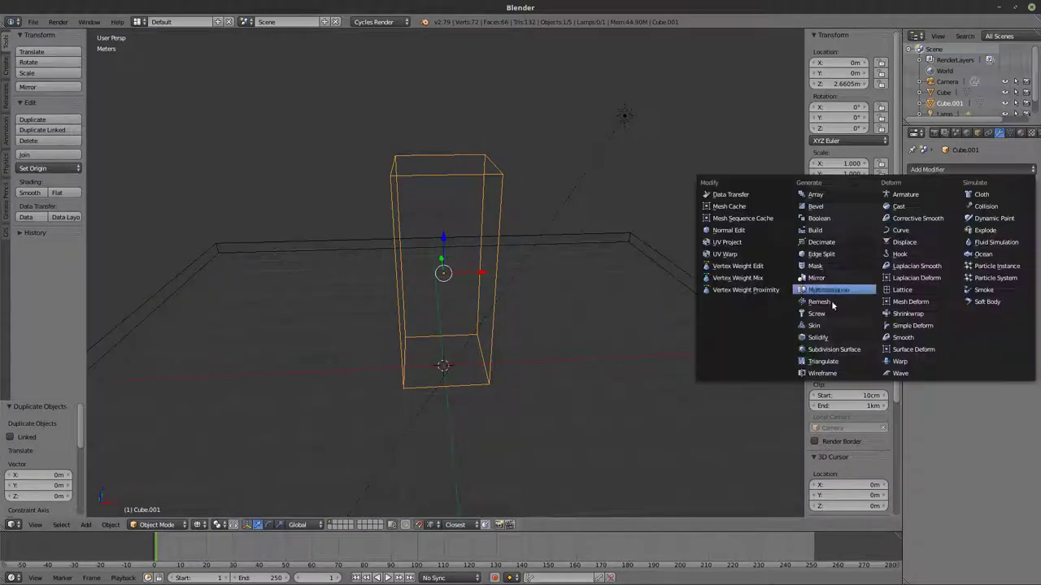
{"action": "left_click", "coordinate": [816, 313]}
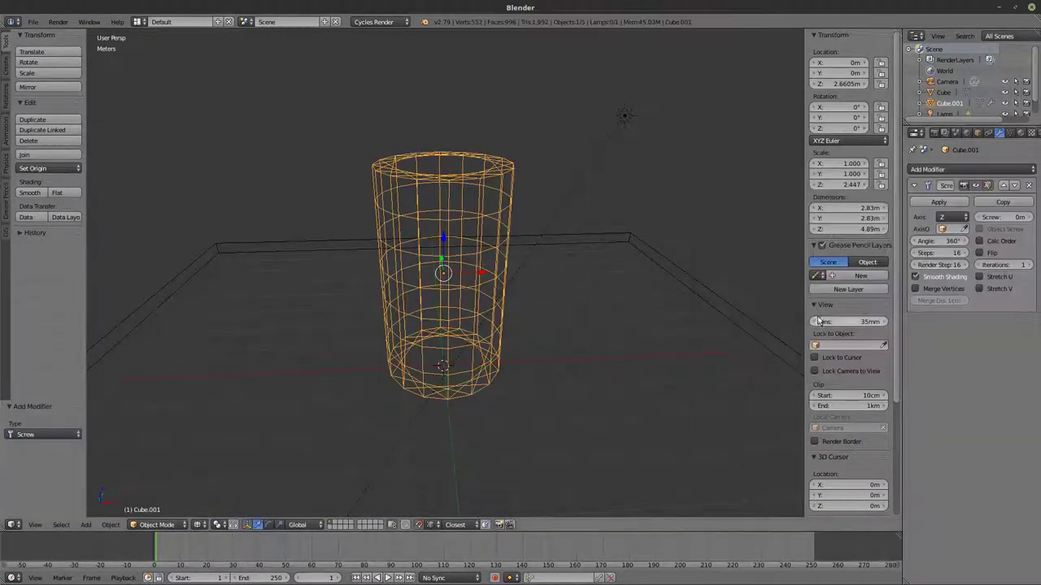
{"action": "key", "text": "z"}
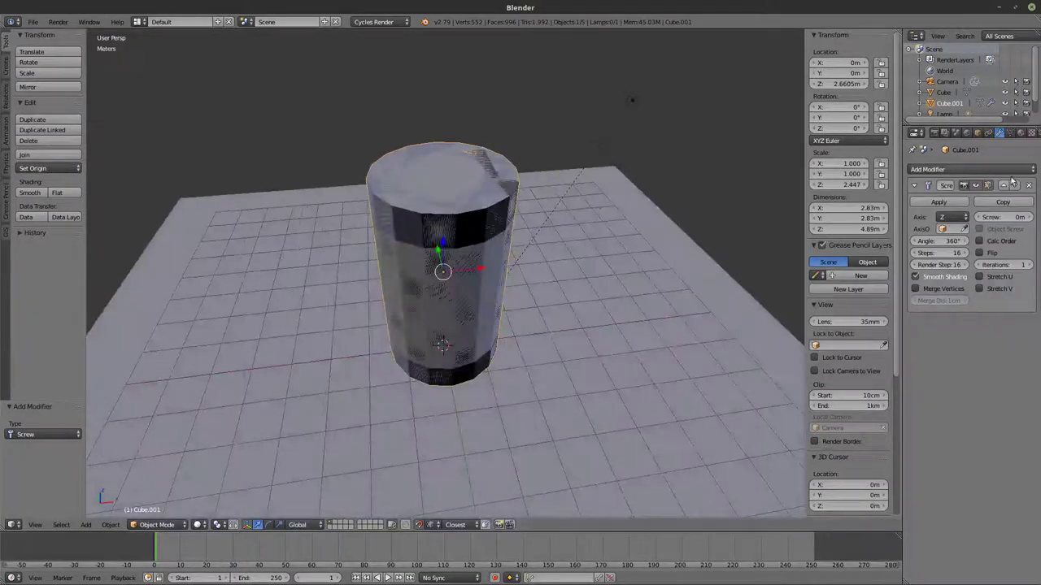
{"action": "left_click", "coordinate": [1027, 187]}
Step: Add a Simple Deform modifier with a 45° Twist to the duplicated column and inspect it in wireframe display
{"action": "left_click", "coordinate": [1014, 171]}
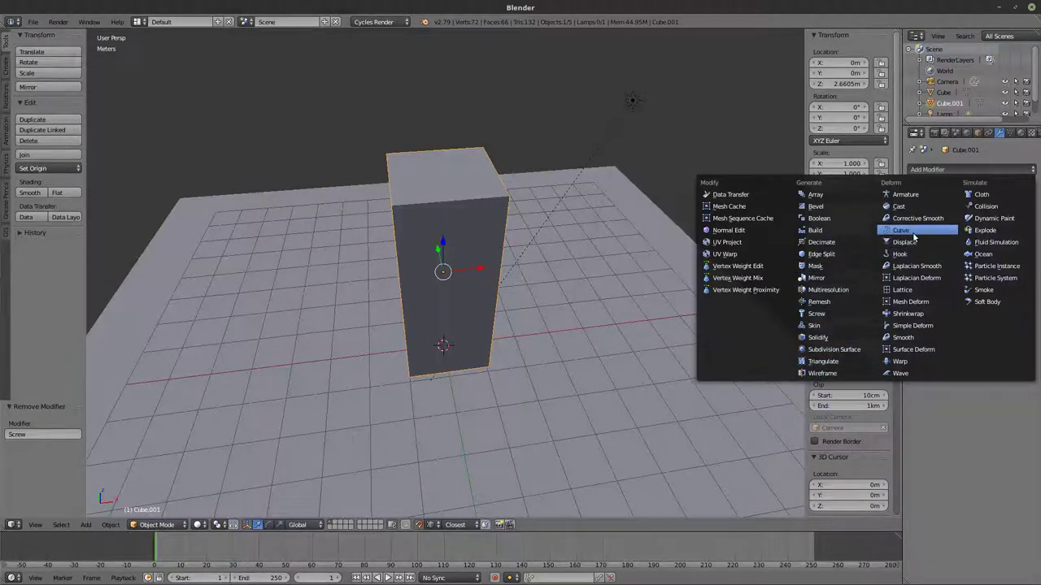
{"action": "left_click", "coordinate": [911, 326]}
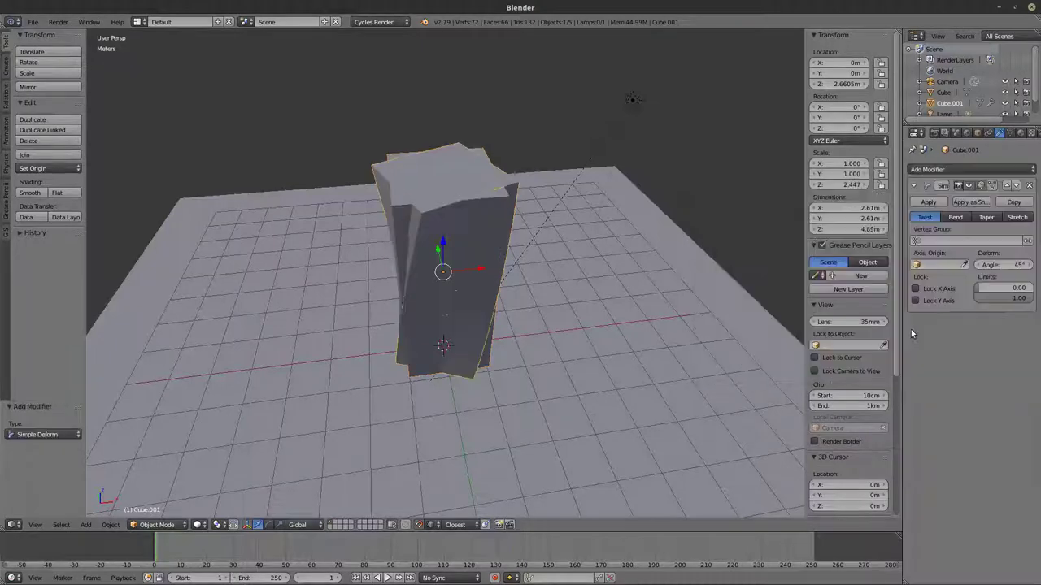
{"action": "middle_click_drag", "start_coordinate": [705, 285], "coordinate": [572, 290]}
{"action": "key", "text": "z"}
{"action": "middle_click_drag", "start_coordinate": [483, 323], "coordinate": [523, 335]}
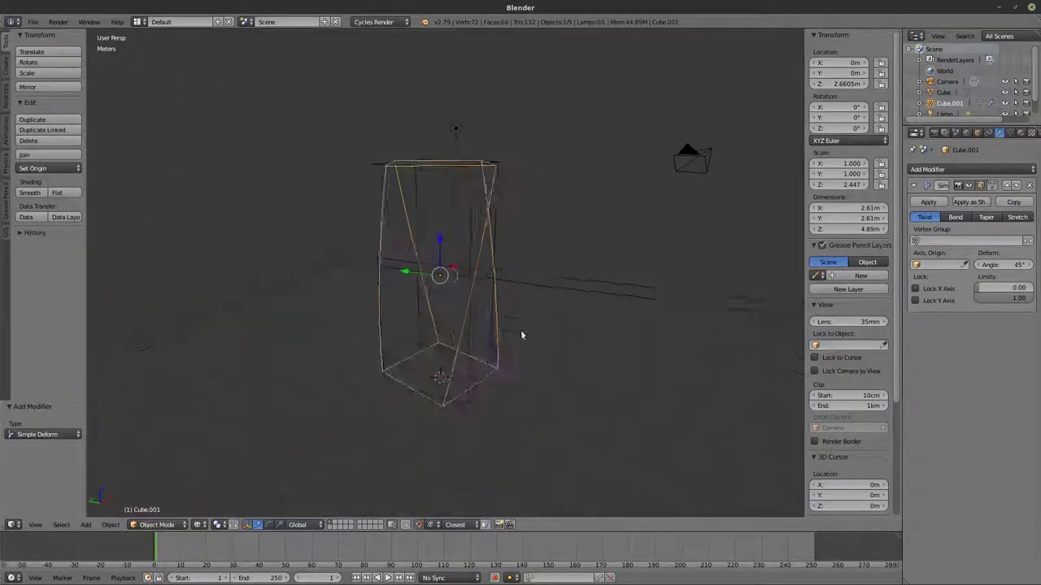
Step: Enter edit mode on the twisted column and add two evenly spaced lengthwise loop cuts running over its top
{"action": "key", "text": "z"}
{"action": "scroll", "coordinate": [464, 269], "scroll_direction": "up", "scroll_amount": 1}
{"action": "mouse_move", "coordinate": [463, 268]}
{"action": "middle_mouse_down"}
{"action": "mouse_move", "coordinate": [530, 300]}
{"action": "mouse_move", "coordinate": [450, 214]}
{"action": "middle_mouse_up"}
{"action": "key", "text": "z"}
{"action": "key", "text": "z"}
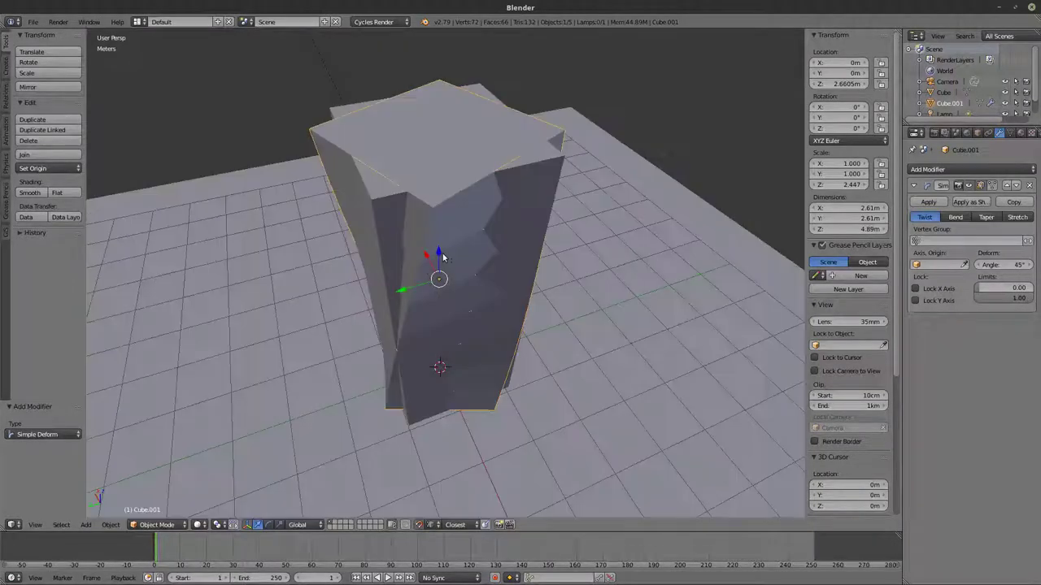
{"action": "key", "text": "shift+z"}
{"action": "key", "text": "shift+z"}
{"action": "key", "text": "Tab"}
{"action": "mouse_move", "coordinate": [481, 226]}
{"action": "middle_mouse_down"}
{"action": "mouse_move", "coordinate": [556, 226]}
{"action": "mouse_move", "coordinate": [508, 253]}
{"action": "mouse_move", "coordinate": [513, 267]}
{"action": "middle_mouse_up"}
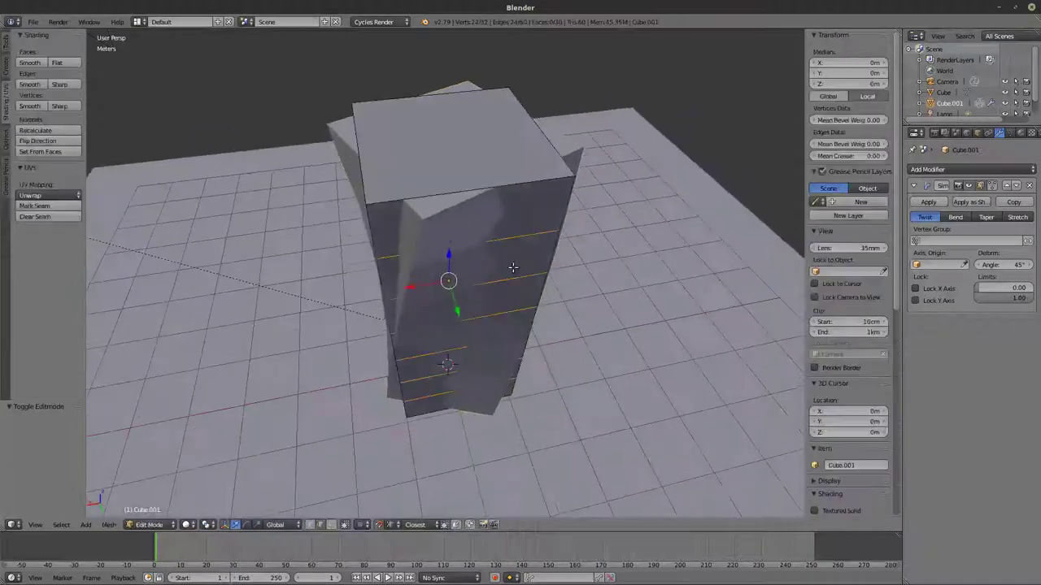
{"action": "key", "text": "ctrl+e"}
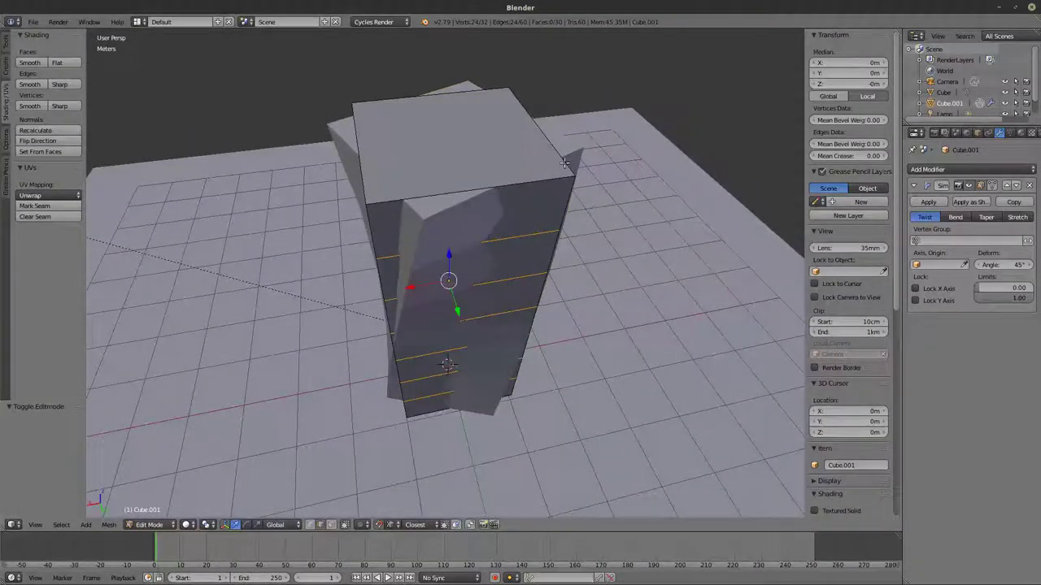
{"action": "key", "text": "ctrl+r"}
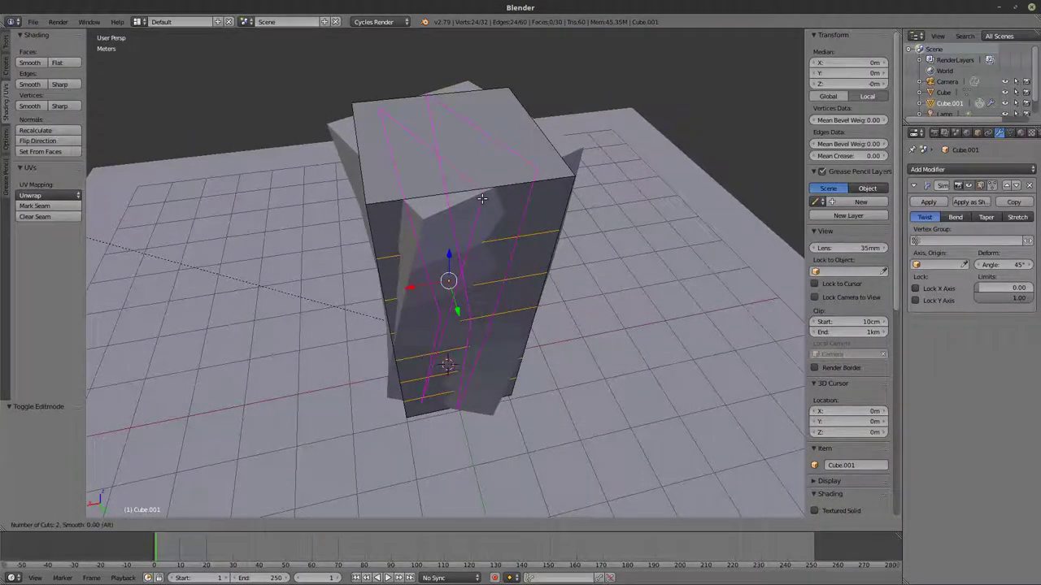
{"action": "left_click", "coordinate": [483, 198]}
{"action": "right_click", "coordinate": [480, 207]}
Step: Add two more lengthwise loop cuts perpendicular to the first pair, dividing the column's top into a grid
{"action": "mouse_move", "coordinate": [473, 231]}
{"action": "middle_mouse_down"}
{"action": "mouse_move", "coordinate": [533, 243]}
{"action": "mouse_move", "coordinate": [489, 204]}
{"action": "middle_mouse_up"}
{"action": "key", "text": "shift+z"}
{"action": "key", "text": "ctrl+r"}
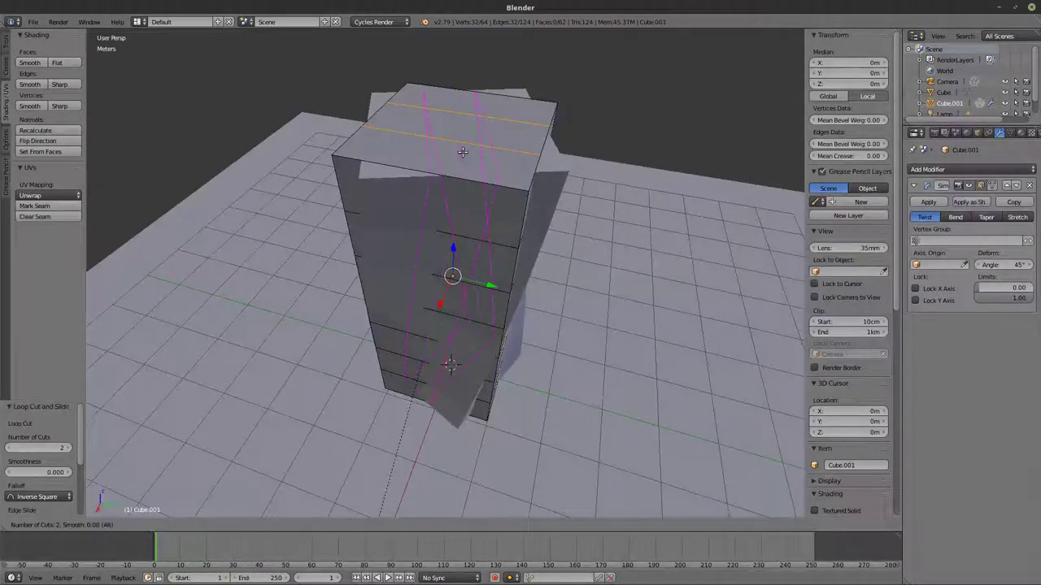
{"action": "left_click", "coordinate": [463, 152]}
{"action": "right_click", "coordinate": [463, 152]}
{"action": "middle_click_drag", "start_coordinate": [517, 286], "coordinate": [604, 254]}
{"action": "key", "text": "shift+z"}
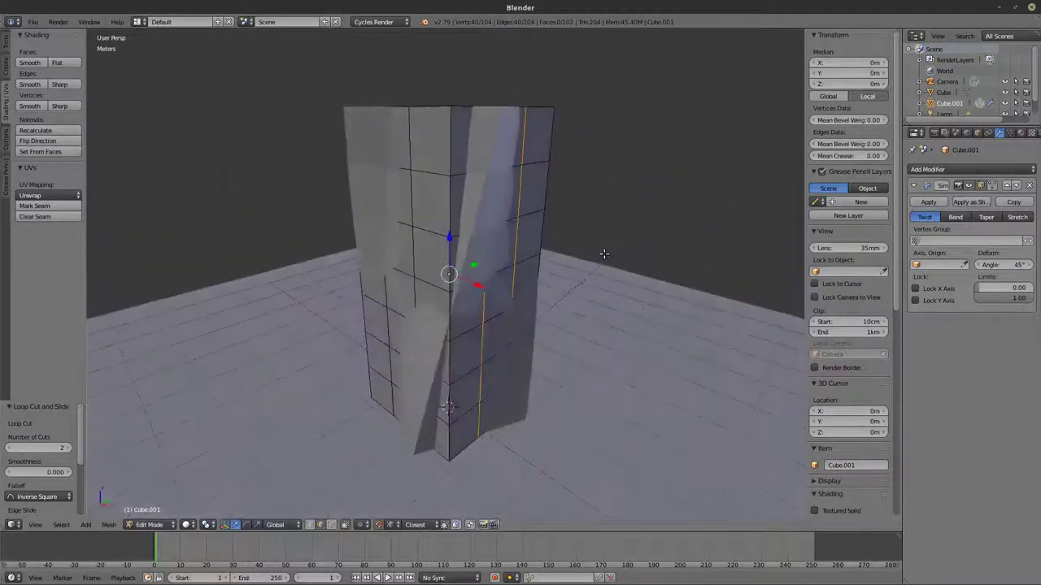
Step: Return to object mode and duplicate the twisted column in place
{"action": "key", "text": "Tab"}
{"action": "mouse_move", "coordinate": [531, 263]}
{"action": "middle_mouse_down"}
{"action": "mouse_move", "coordinate": [595, 258]}
{"action": "mouse_move", "coordinate": [586, 272]}
{"action": "mouse_move", "coordinate": [545, 274]}
{"action": "mouse_move", "coordinate": [566, 274]}
{"action": "mouse_move", "coordinate": [586, 310]}
{"action": "mouse_move", "coordinate": [596, 285]}
{"action": "middle_mouse_up"}
{"action": "key", "text": "shift+z"}
{"action": "key", "text": "z"}
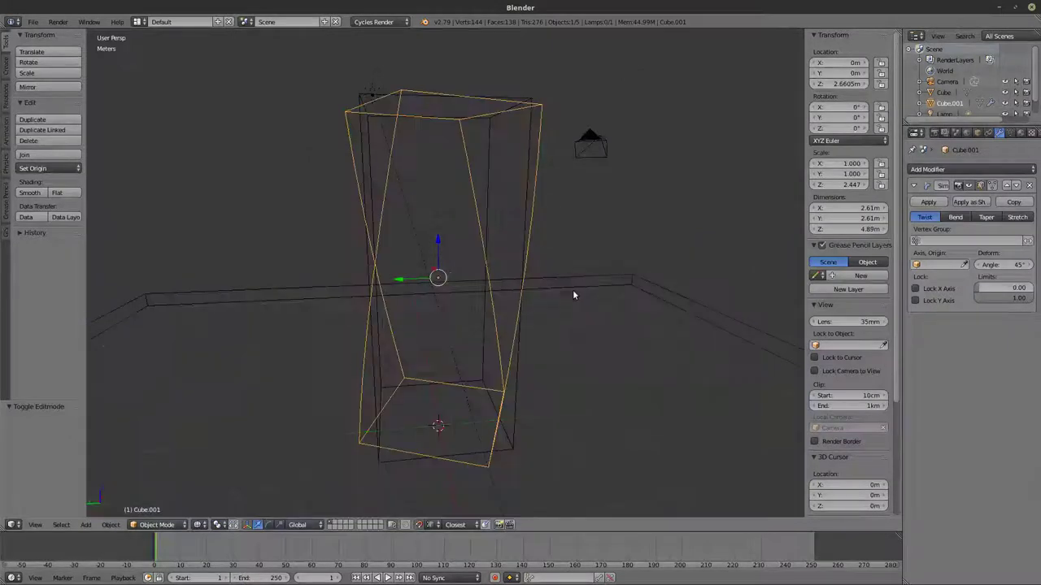
{"action": "key", "text": "shift+d"}
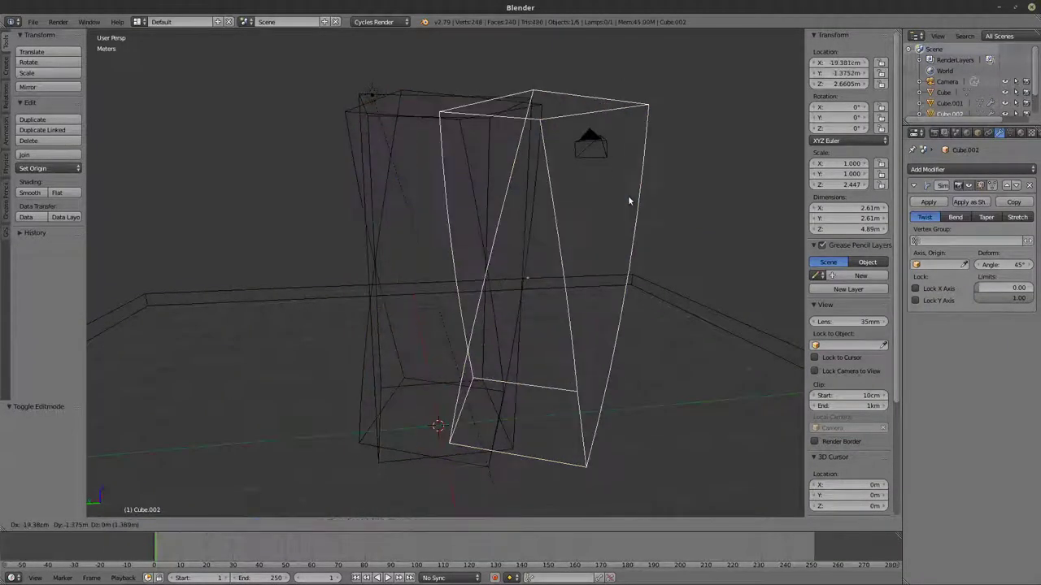
{"action": "right_click", "coordinate": [618, 206]}
{"action": "key", "text": "shift+z"}
{"action": "middle_click_drag", "start_coordinate": [576, 228], "coordinate": [774, 223]}
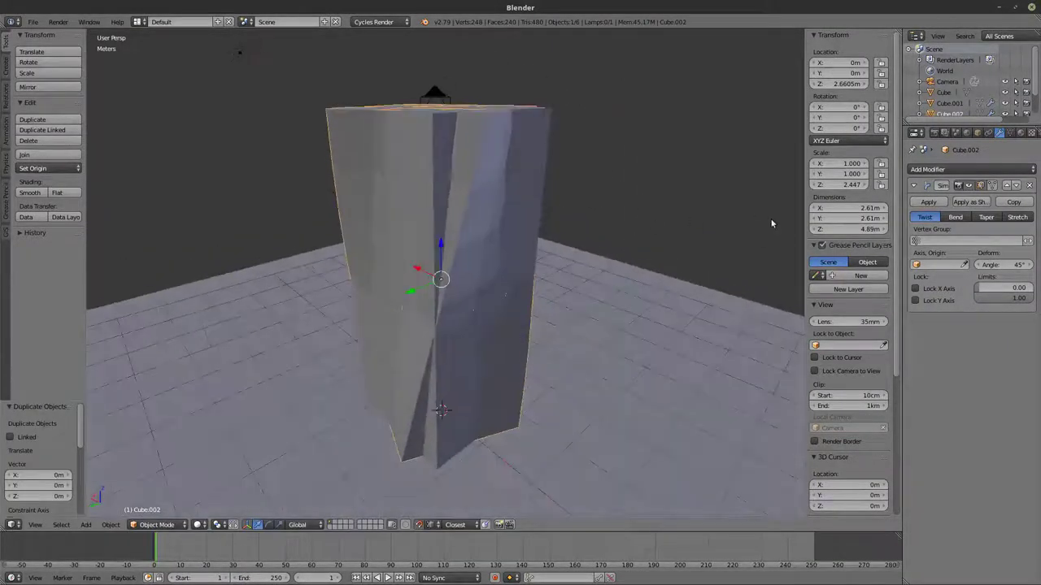
Step: Add a Wireframe modifier to the new duplicate and set its thickness to 0.0743
{"action": "left_click", "coordinate": [948, 168]}
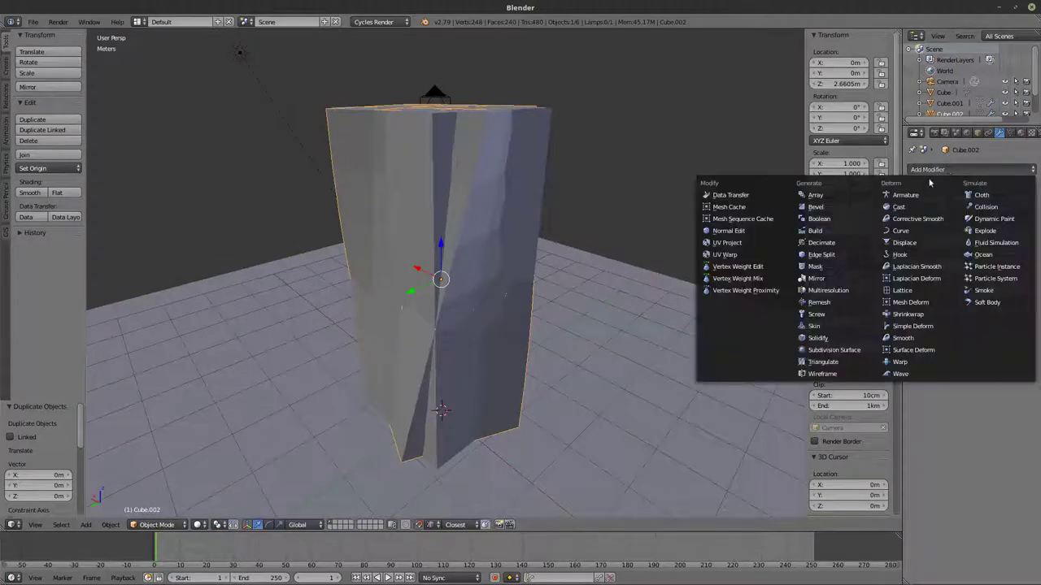
{"action": "left_click", "coordinate": [840, 374]}
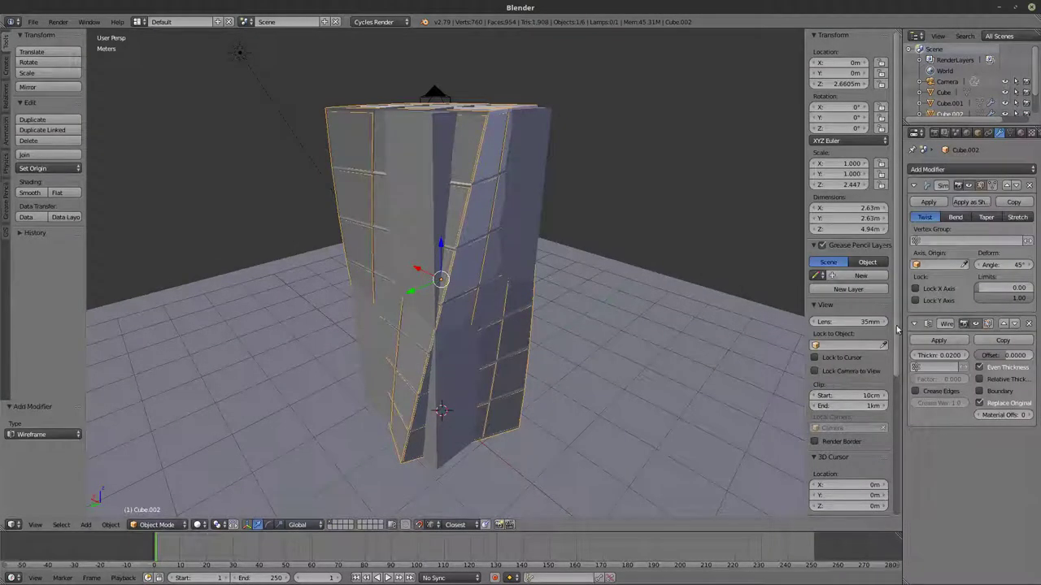
{"action": "key", "text": "z"}
{"action": "middle_click_drag", "start_coordinate": [646, 290], "coordinate": [664, 283]}
{"action": "key", "text": "z"}
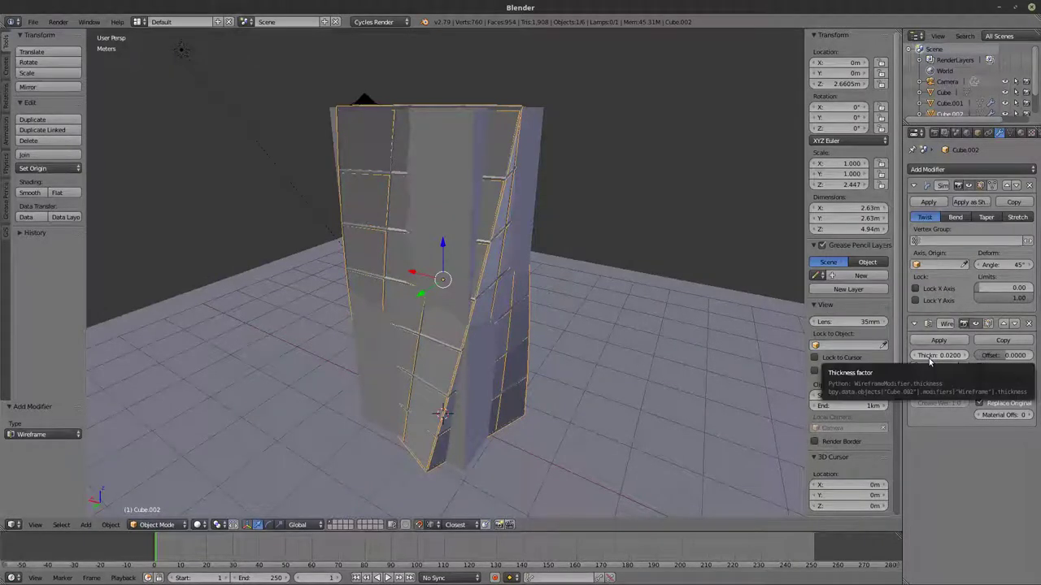
{"action": "left_click_drag", "start_coordinate": [935, 359], "coordinate": [1008, 360]}
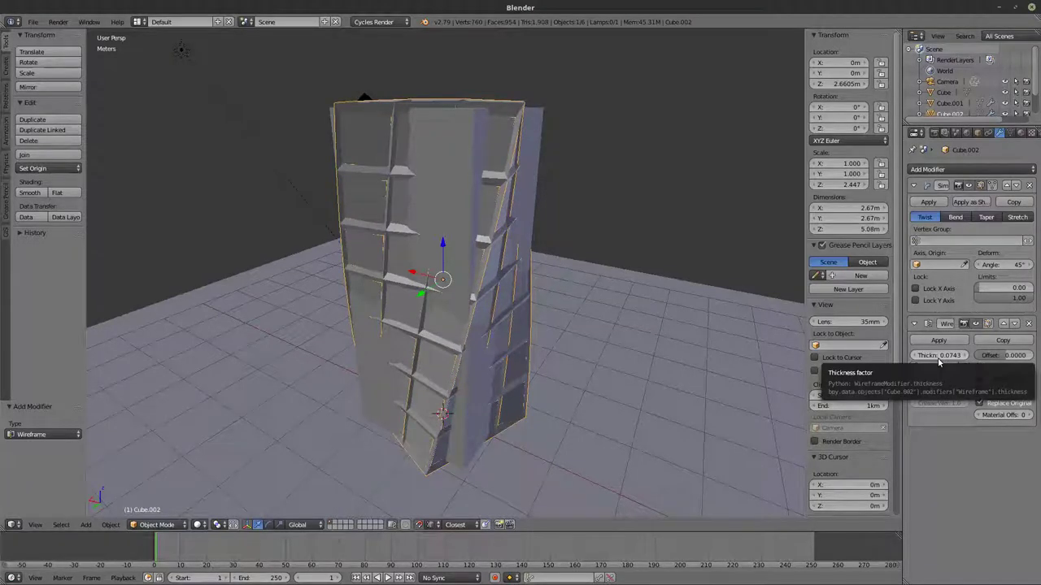
Step: Try Relative Thickness on the Wireframe modifier, turn it off again and inspect the lattice in wireframe and solid display
{"action": "middle_click_drag", "start_coordinate": [609, 334], "coordinate": [586, 349]}
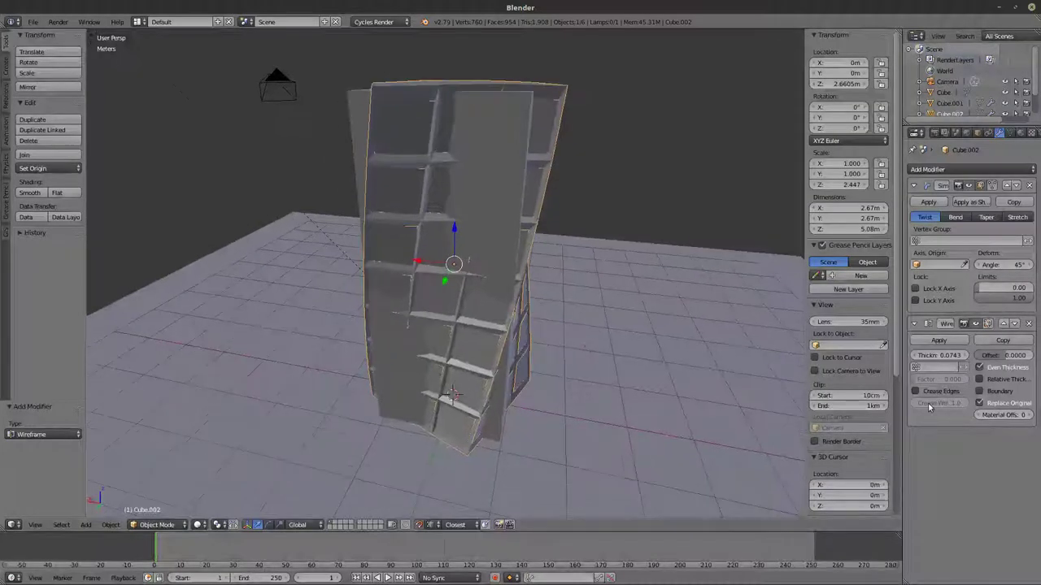
{"action": "middle_click_drag", "start_coordinate": [556, 207], "coordinate": [760, 293]}
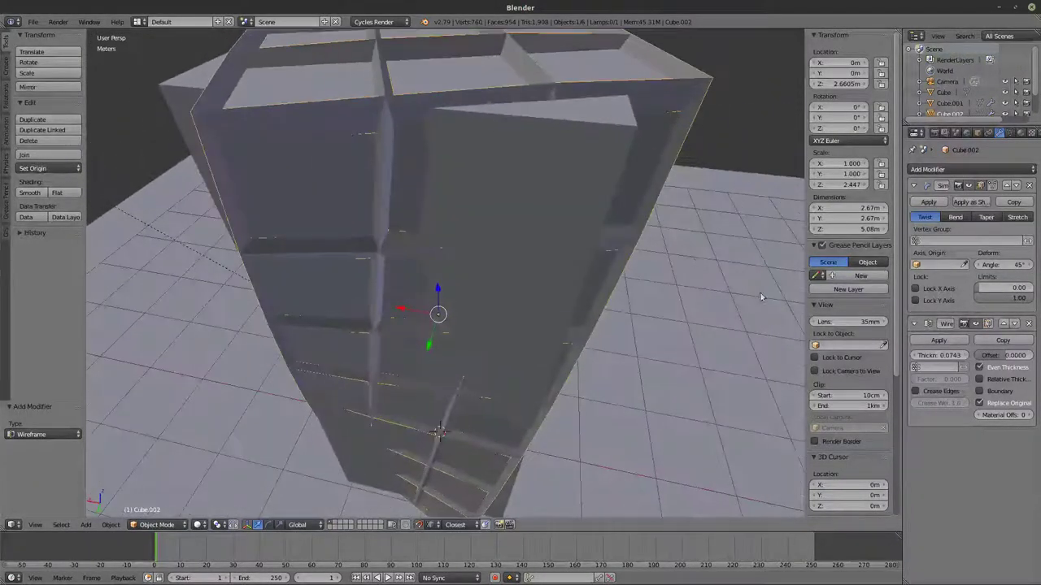
{"action": "left_click", "coordinate": [979, 380]}
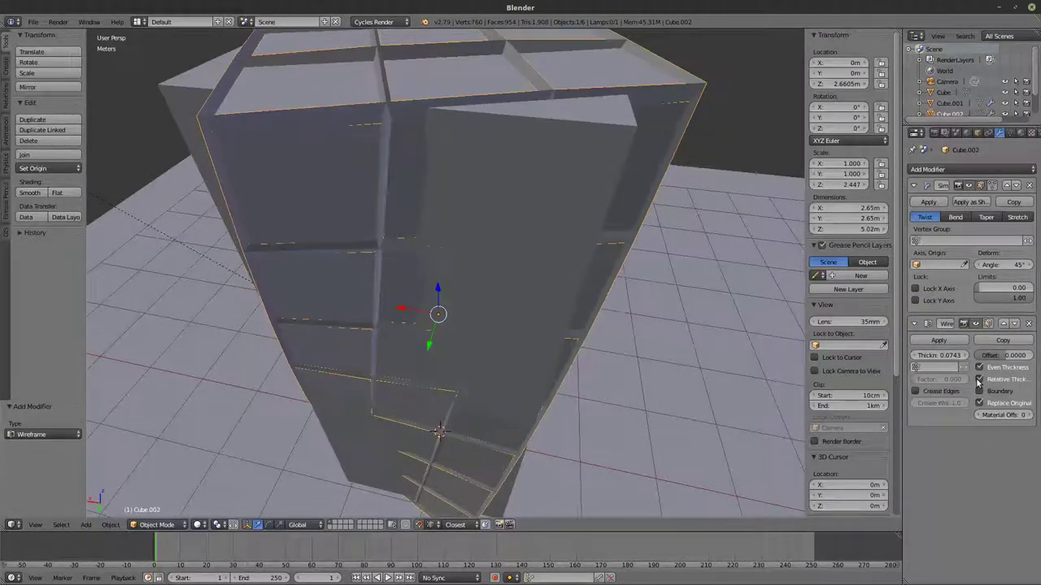
{"action": "left_click", "coordinate": [979, 380]}
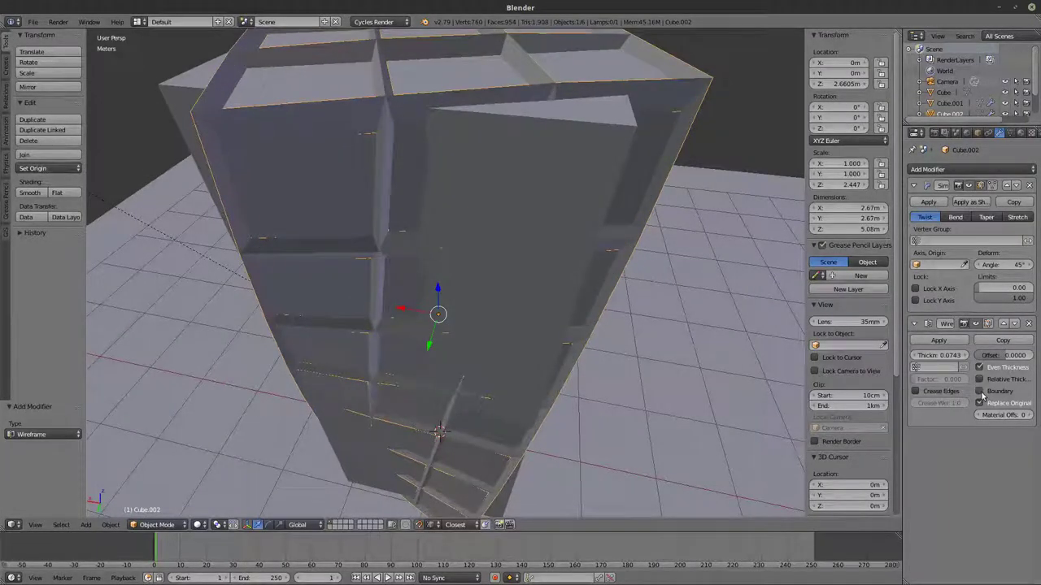
{"action": "mouse_move", "coordinate": [693, 358]}
{"action": "middle_mouse_down"}
{"action": "mouse_move", "coordinate": [725, 310]}
{"action": "mouse_move", "coordinate": [618, 284]}
{"action": "mouse_move", "coordinate": [672, 271]}
{"action": "mouse_move", "coordinate": [545, 262]}
{"action": "mouse_move", "coordinate": [573, 291]}
{"action": "mouse_move", "coordinate": [483, 180]}
{"action": "mouse_move", "coordinate": [493, 206]}
{"action": "middle_mouse_up"}
{"action": "key", "text": "z"}
{"action": "key", "text": "z"}
{"action": "key", "text": "z"}
{"action": "key", "text": "z"}
{"action": "key", "text": "z"}
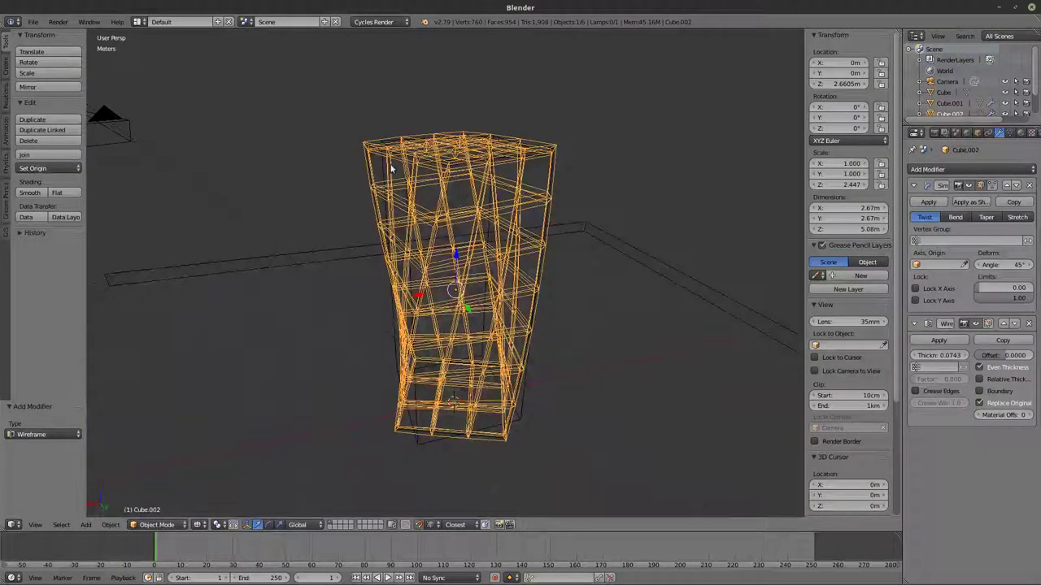
Step: Select all three overlapping columns together and preview the tower in rendered display
{"action": "right_click", "coordinate": [379, 165], "text": "shift"}
{"action": "right_click", "coordinate": [374, 166], "text": "shift"}
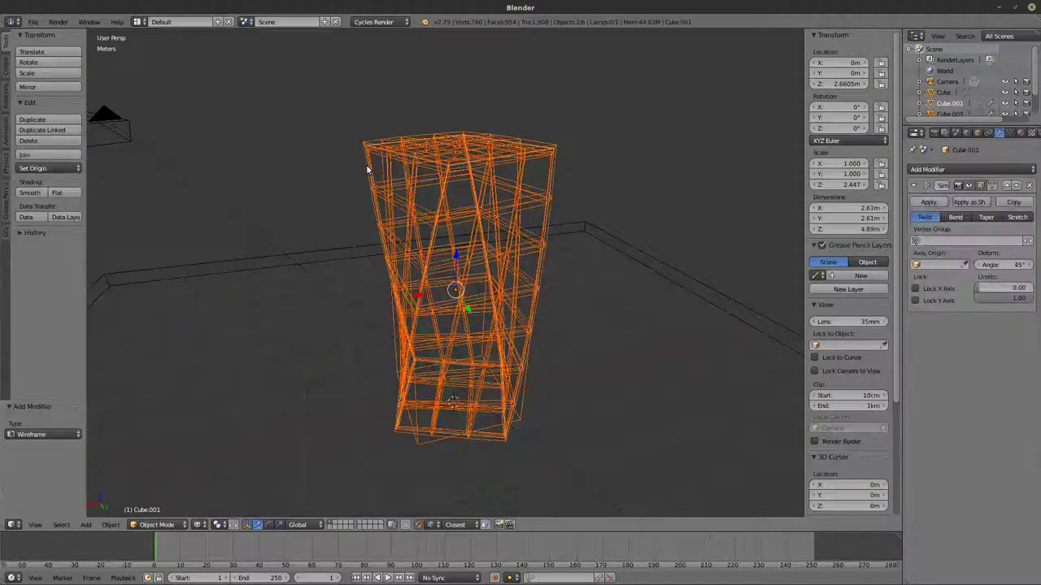
{"action": "key", "text": "z"}
{"action": "key", "text": "z"}
{"action": "mouse_move", "coordinate": [414, 214]}
{"action": "middle_mouse_down"}
{"action": "mouse_move", "coordinate": [418, 249]}
{"action": "mouse_move", "coordinate": [394, 207]}
{"action": "middle_mouse_up"}
{"action": "key", "text": "z"}
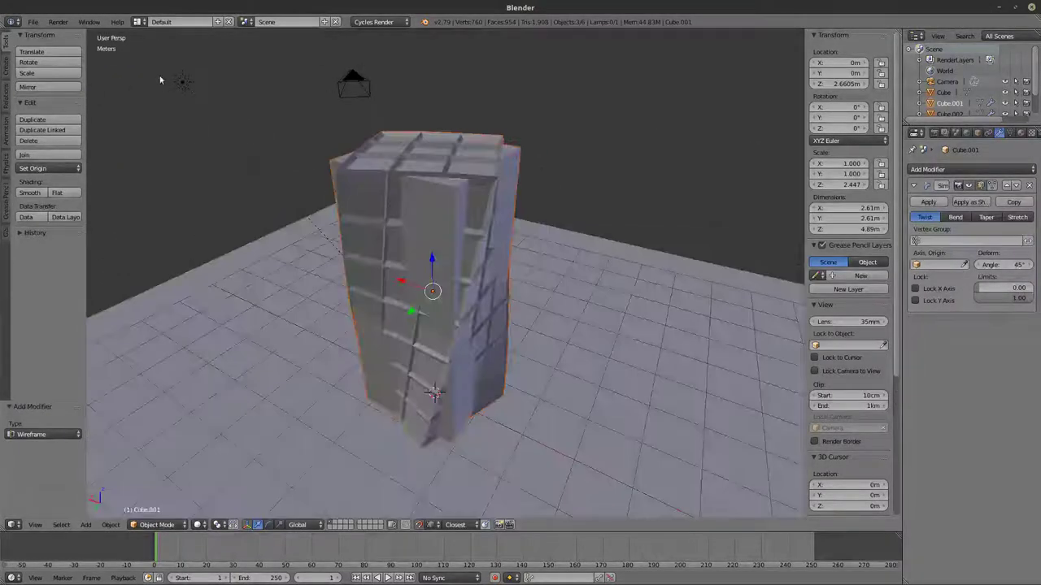
{"action": "left_click", "coordinate": [32, 21]}
{"action": "key", "text": "z"}
{"action": "middle_click_drag", "start_coordinate": [367, 200], "coordinate": [483, 179]}
{"action": "key", "text": "z"}
{"action": "key", "text": "shift+z"}
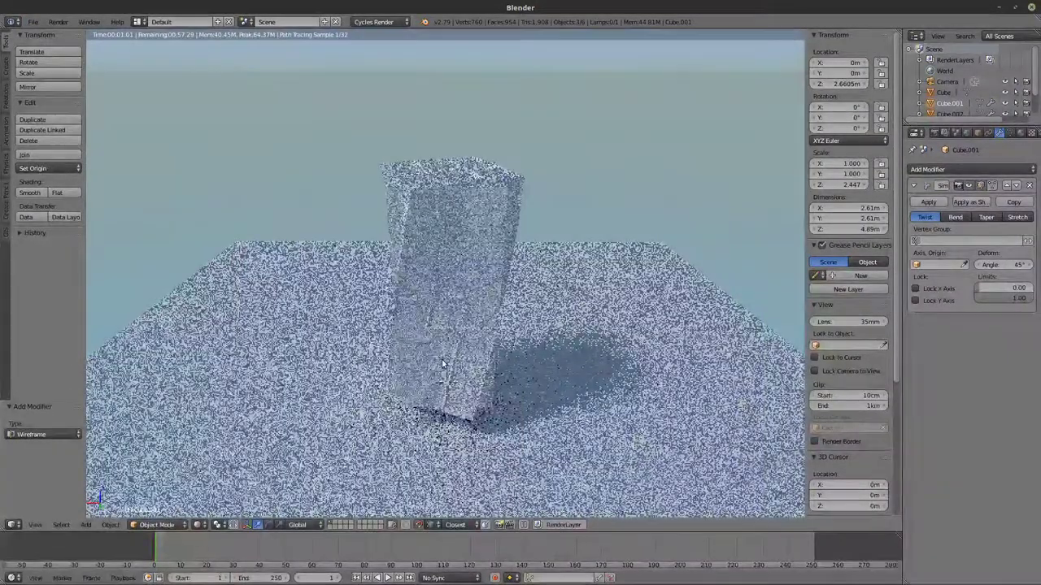
Step: Raise the ground slab about 80.3 cm along Z in the front view to meet the columns' base
{"action": "key", "text": "z"}
{"action": "key", "text": "z"}
{"action": "scroll", "coordinate": [469, 341], "scroll_direction": "down", "scroll_amount": 3}
{"action": "middle_click_drag", "start_coordinate": [469, 341], "coordinate": [490, 352]}
{"action": "key", "text": "KP_1"}
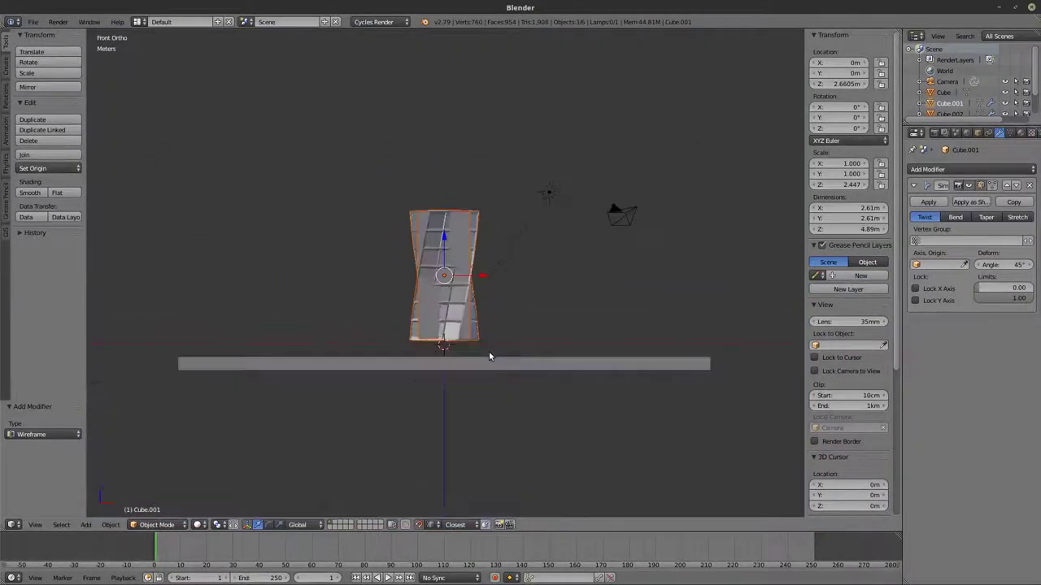
{"action": "right_click", "coordinate": [499, 375]}
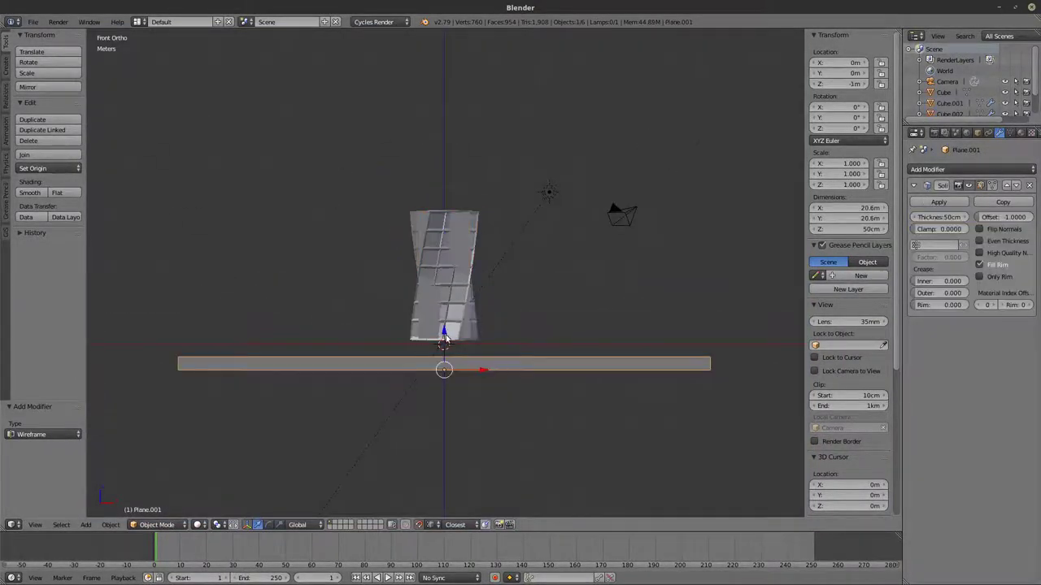
{"action": "mouse_move", "coordinate": [443, 336]}
{"action": "left_mouse_down"}
{"action": "mouse_move", "coordinate": [444, 297]}
{"action": "mouse_move", "coordinate": [447, 318]}
{"action": "left_mouse_up"}
{"action": "mouse_move", "coordinate": [448, 317]}
{"action": "middle_mouse_down"}
{"action": "mouse_move", "coordinate": [476, 333]}
{"action": "mouse_move", "coordinate": [435, 344]}
{"action": "mouse_move", "coordinate": [395, 293]}
{"action": "middle_mouse_up"}
{"action": "key", "text": "z"}
{"action": "scroll", "coordinate": [443, 317], "scroll_direction": "up", "scroll_amount": 3}
{"action": "scroll", "coordinate": [415, 265], "scroll_direction": "up", "scroll_amount": 3}
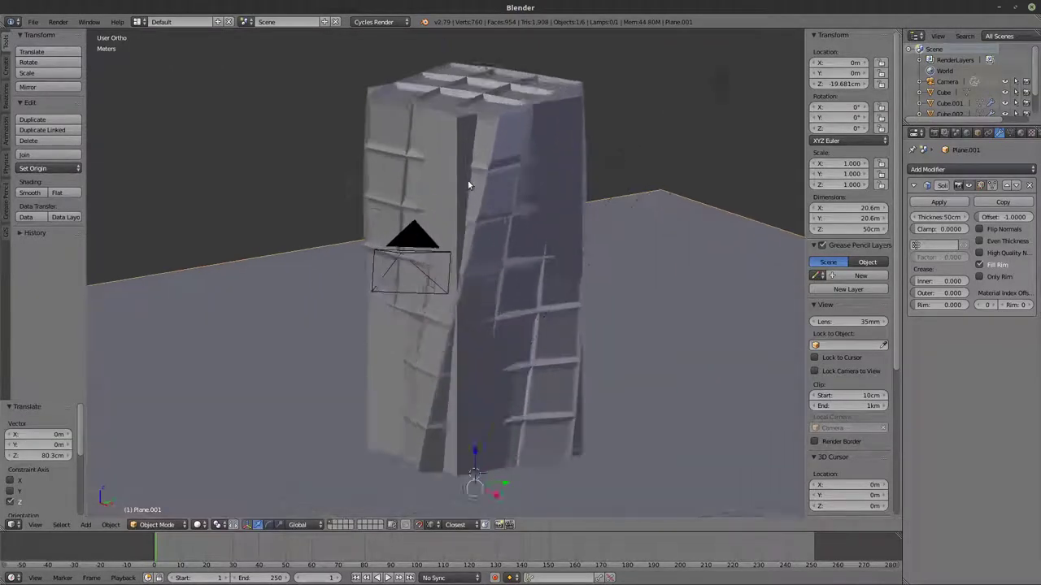
{"action": "scroll", "coordinate": [469, 186], "scroll_direction": "up", "scroll_amount": 3}
Step: Give the wireframe lattice column a new Diffuse BSDF material in bright green, using rendered display
{"action": "key", "text": "z"}
{"action": "key", "text": "z"}
{"action": "right_click", "coordinate": [507, 142]}
{"action": "key", "text": "z"}
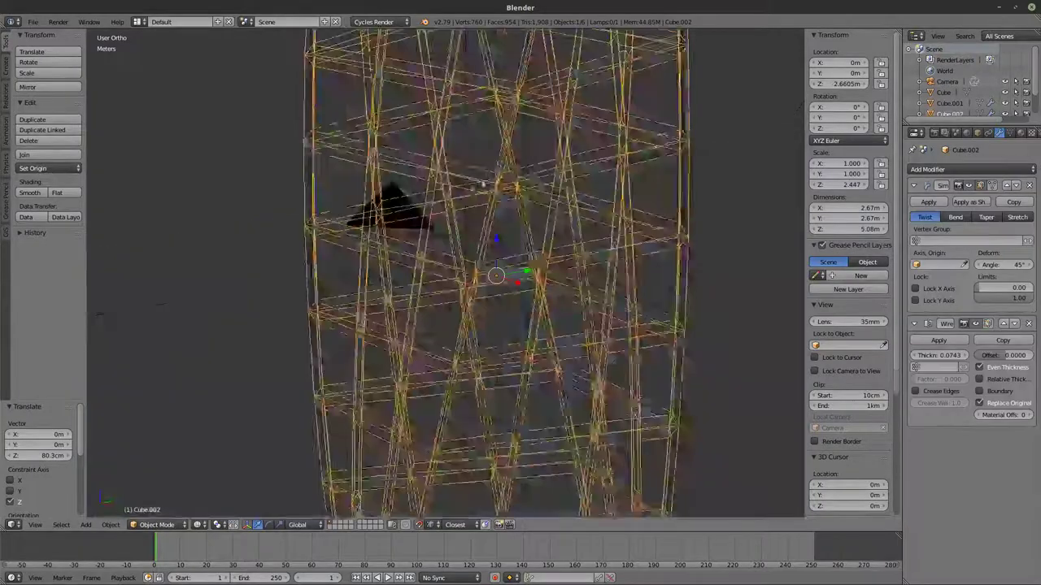
{"action": "scroll", "coordinate": [480, 195], "scroll_direction": "down", "scroll_amount": 6}
{"action": "key", "text": "shift+z"}
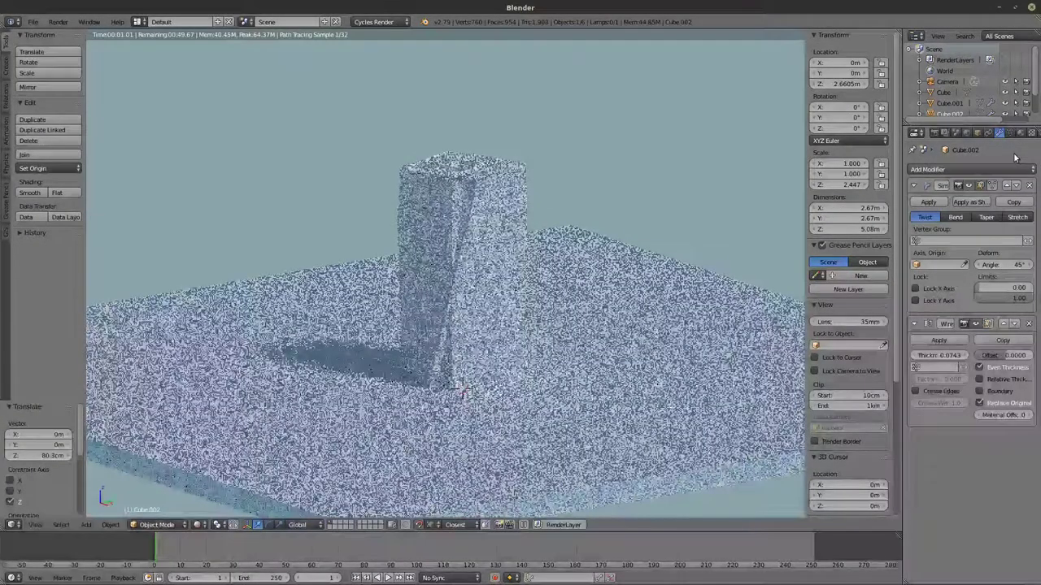
{"action": "left_click", "coordinate": [1022, 132]}
{"action": "left_click", "coordinate": [955, 205]}
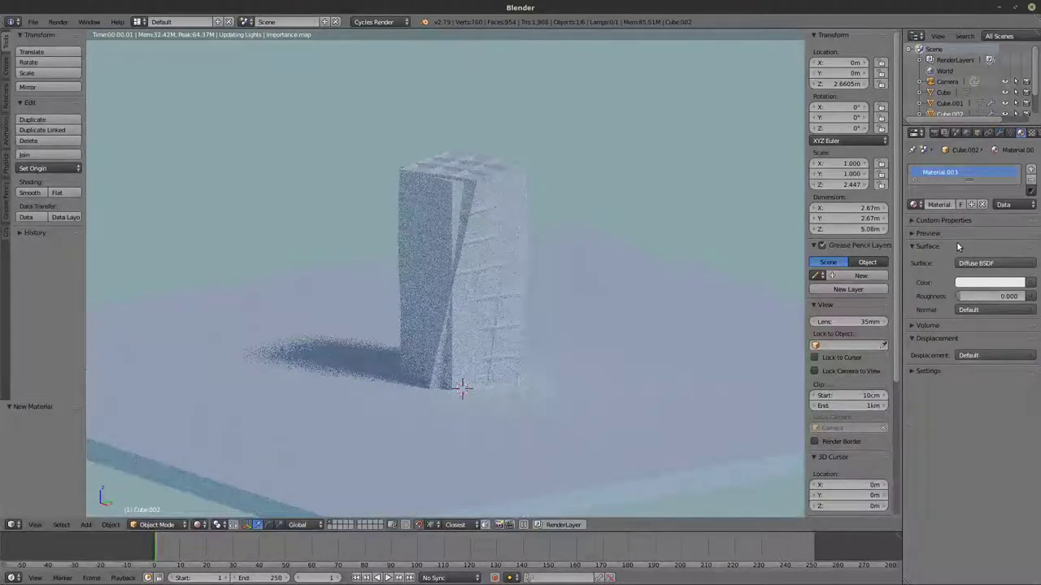
{"action": "left_click", "coordinate": [989, 283]}
{"action": "left_click", "coordinate": [942, 197]}
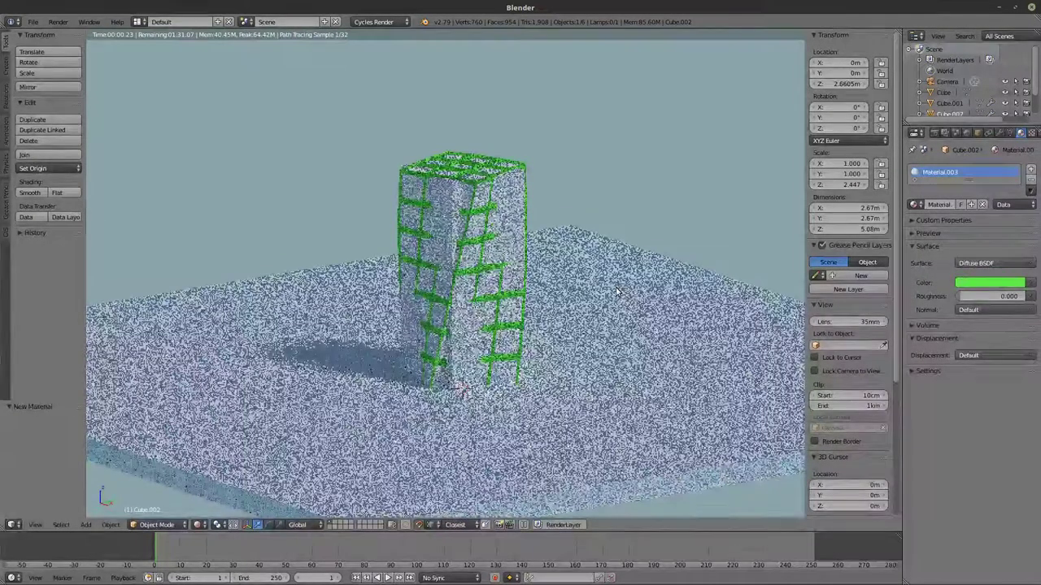
Step: Select the plain untwisted column inside the lattice and give it a new material
{"action": "middle_click_drag", "start_coordinate": [616, 291], "coordinate": [462, 404]}
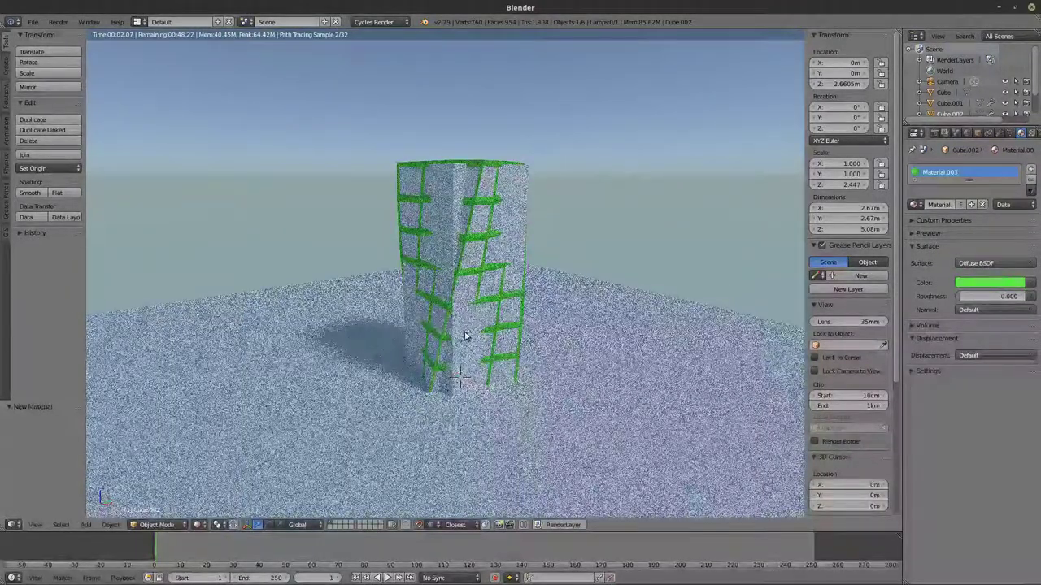
{"action": "key", "text": "shift+z"}
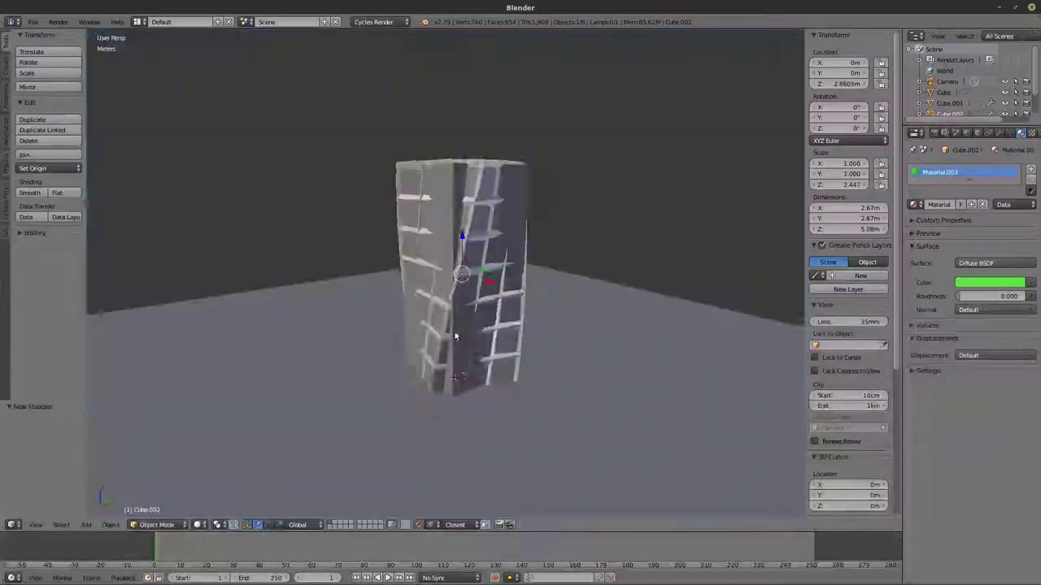
{"action": "scroll", "coordinate": [460, 281], "scroll_direction": "up", "scroll_amount": 6}
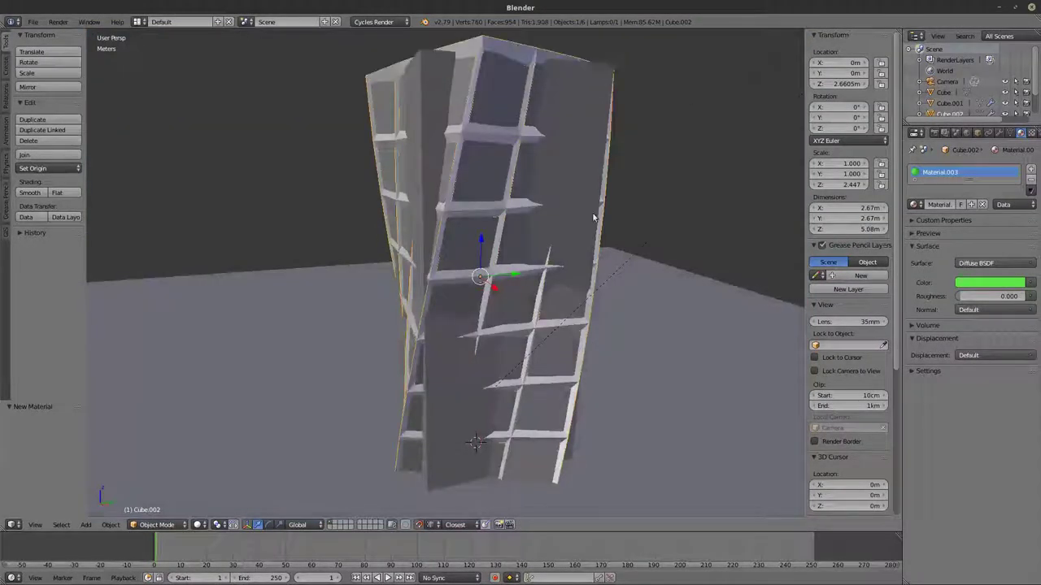
{"action": "right_click", "coordinate": [585, 221]}
{"action": "key", "text": "z"}
{"action": "scroll", "coordinate": [586, 221], "scroll_direction": "down", "scroll_amount": 1}
{"action": "mouse_move", "coordinate": [586, 221]}
{"action": "middle_mouse_down"}
{"action": "mouse_move", "coordinate": [557, 268]}
{"action": "mouse_move", "coordinate": [606, 225]}
{"action": "mouse_move", "coordinate": [556, 260]}
{"action": "mouse_move", "coordinate": [618, 249]}
{"action": "mouse_move", "coordinate": [618, 268]}
{"action": "middle_mouse_up"}
{"action": "key", "text": "z"}
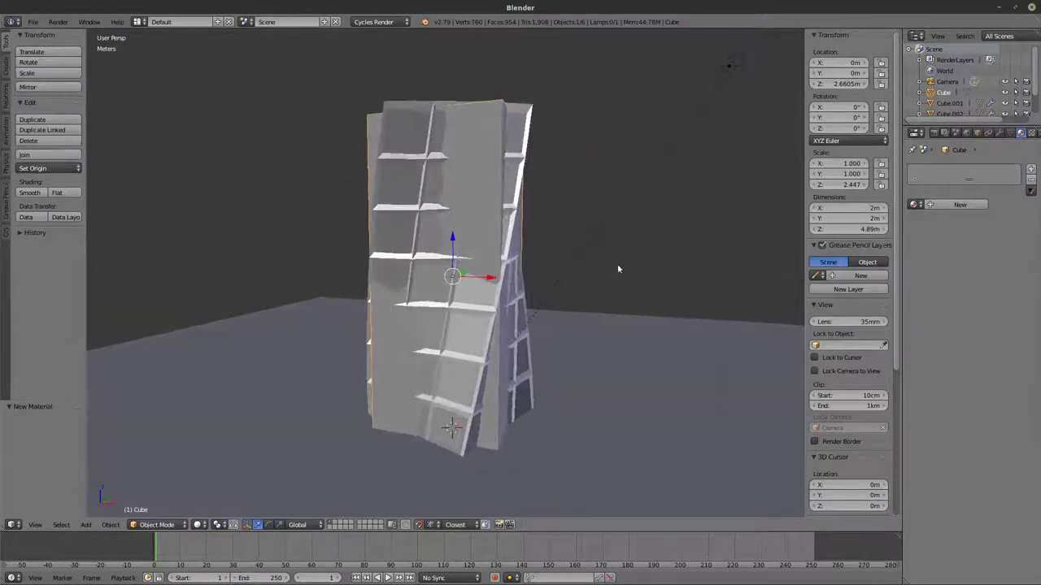
{"action": "left_click", "coordinate": [951, 205]}
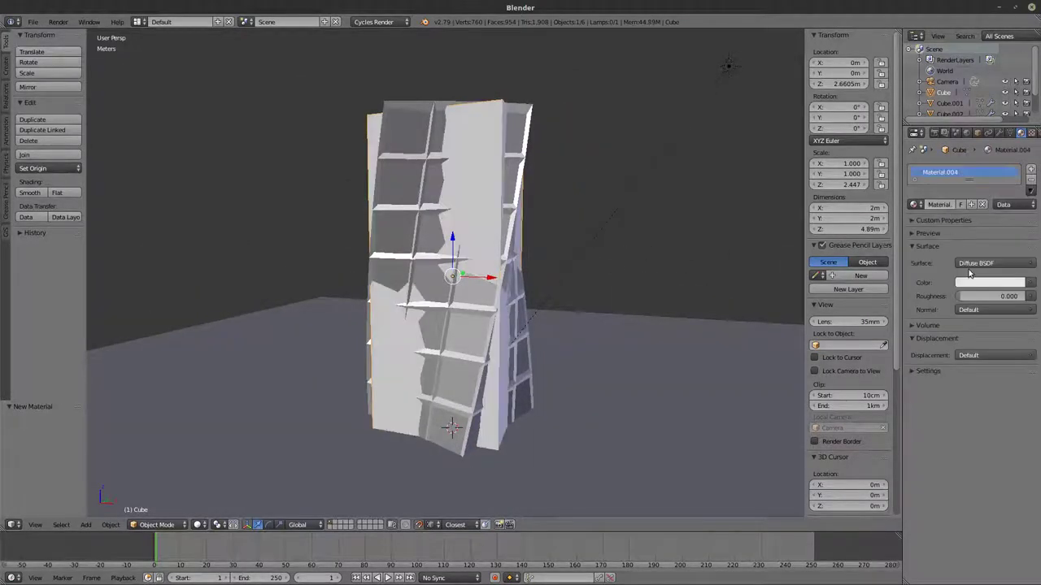
Step: Change the plain column's surface shader to Glass BSDF with a blue colour, using rendered display
{"action": "key", "text": "shift+z"}
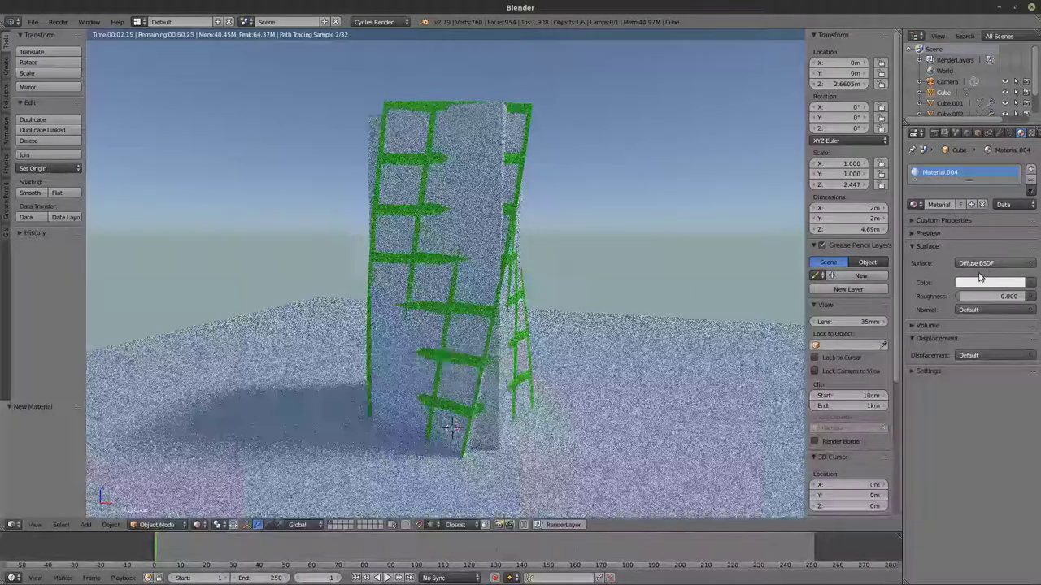
{"action": "left_click", "coordinate": [978, 279]}
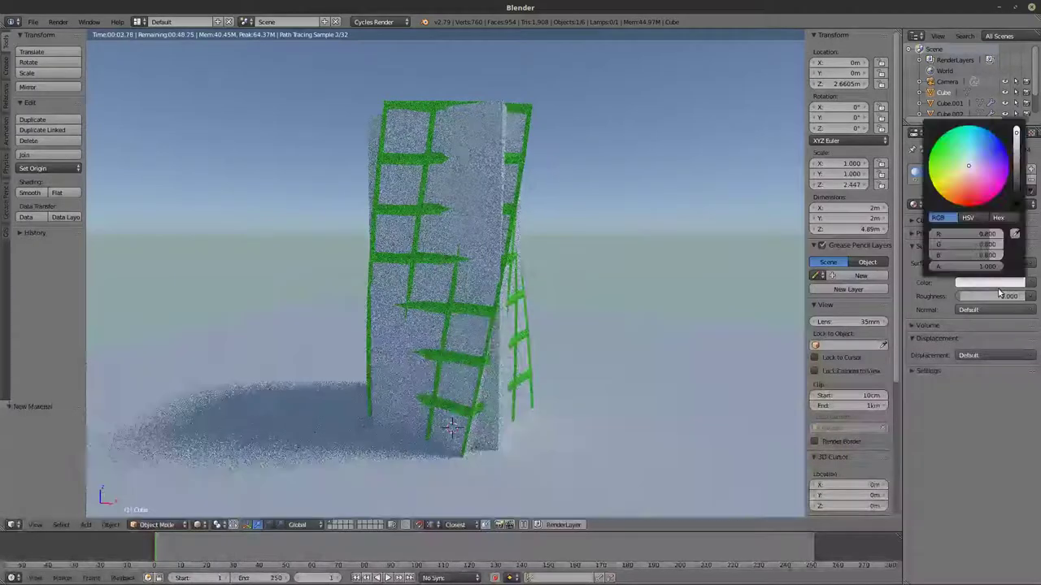
{"action": "left_click", "coordinate": [963, 264]}
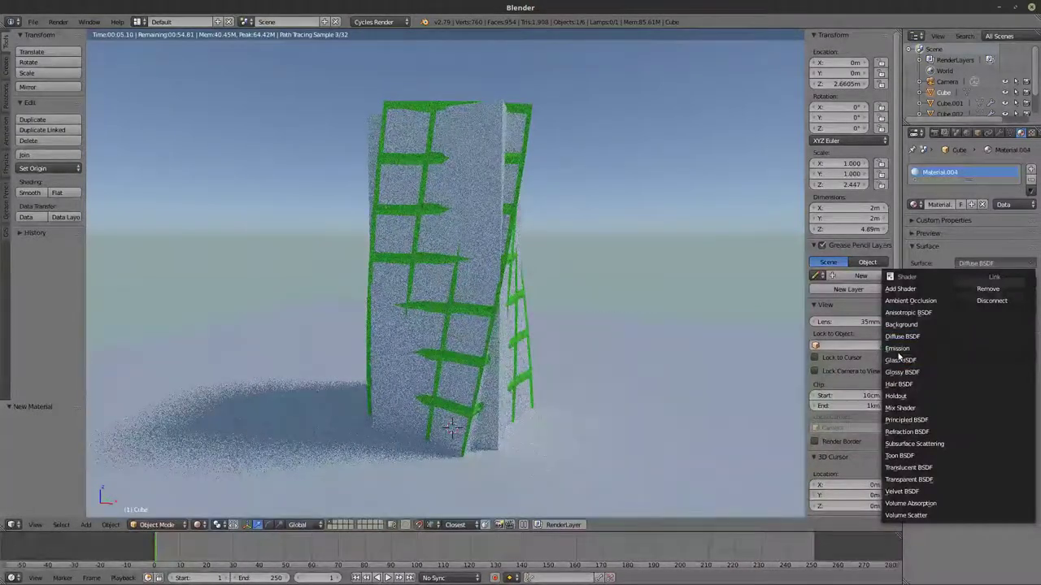
{"action": "left_click", "coordinate": [901, 360]}
{"action": "left_click", "coordinate": [990, 296]}
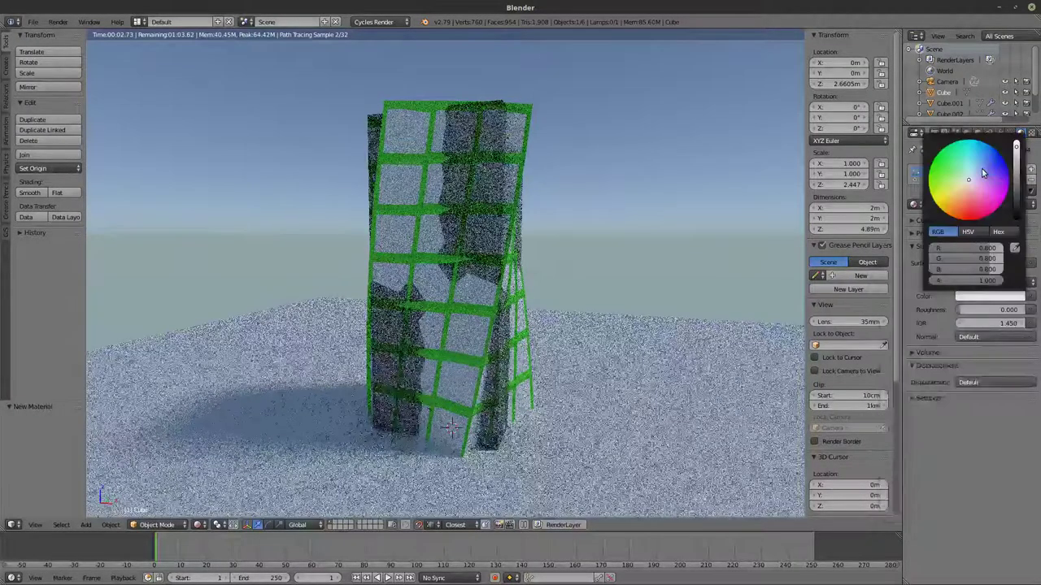
{"action": "left_click", "coordinate": [982, 174]}
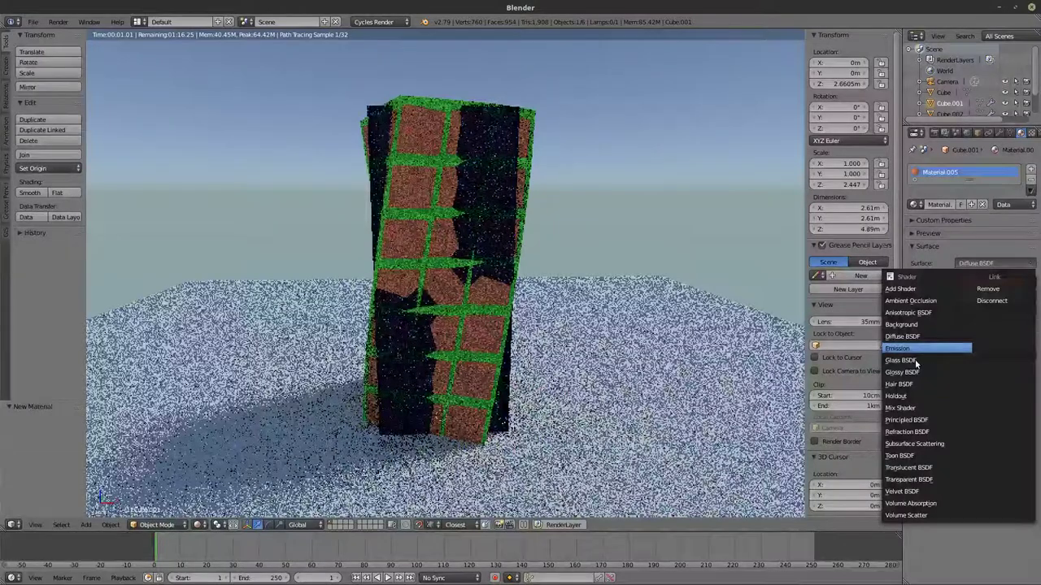
Step: Try the Glass BSDF shader on the orange twisted column
{"action": "left_click", "coordinate": [911, 361]}
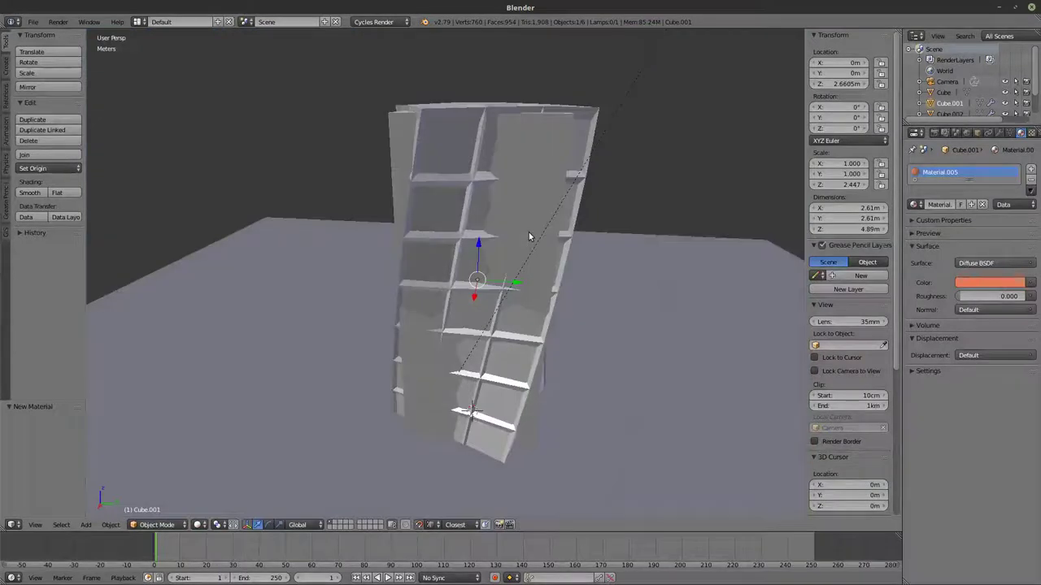
{"action": "key", "text": "z"}
{"action": "middle_click_drag", "start_coordinate": [528, 235], "coordinate": [399, 166]}
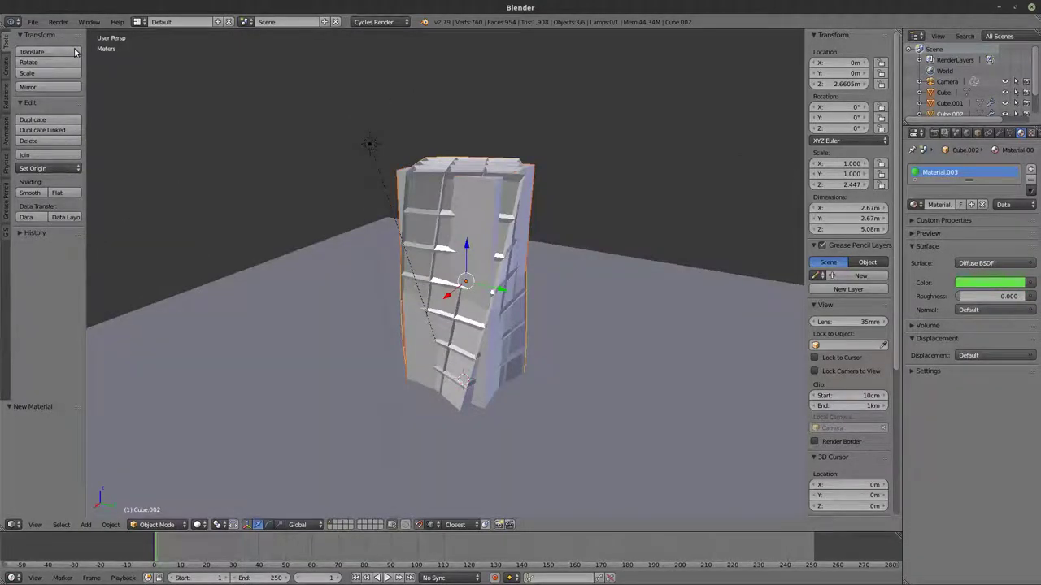
{"action": "left_click", "coordinate": [33, 21]}
{"action": "mouse_move", "coordinate": [74, 243]}
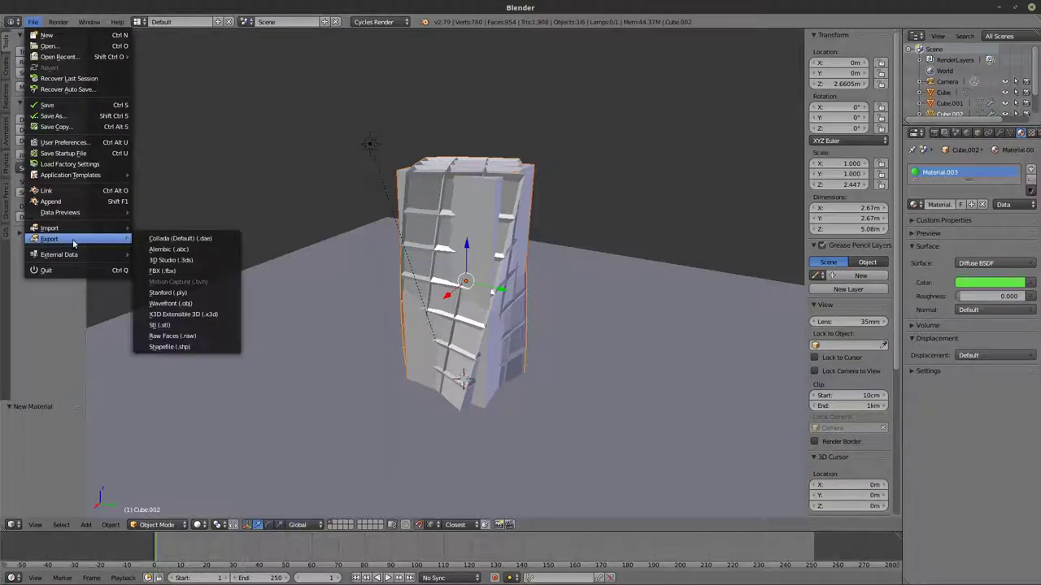
{"action": "left_click", "coordinate": [171, 302]}
{"action": "scroll", "coordinate": [76, 445], "scroll_direction": "up", "scroll_amount": 3}
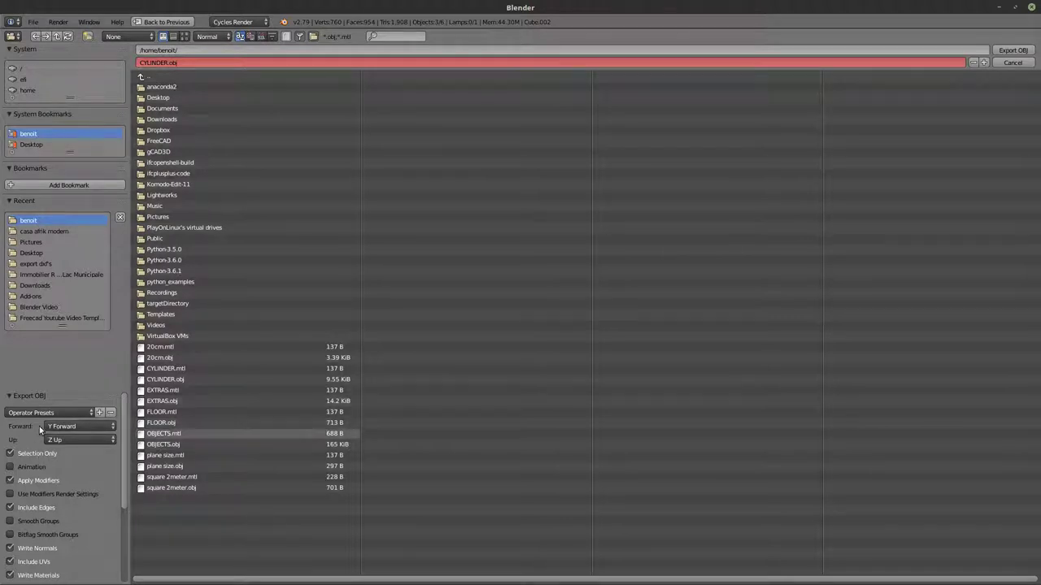
{"action": "left_click", "coordinate": [1012, 64]}
Step: Export only the selected wireframe lattice column as a Wavefront OBJ file named frame.obj
{"action": "key", "text": "z"}
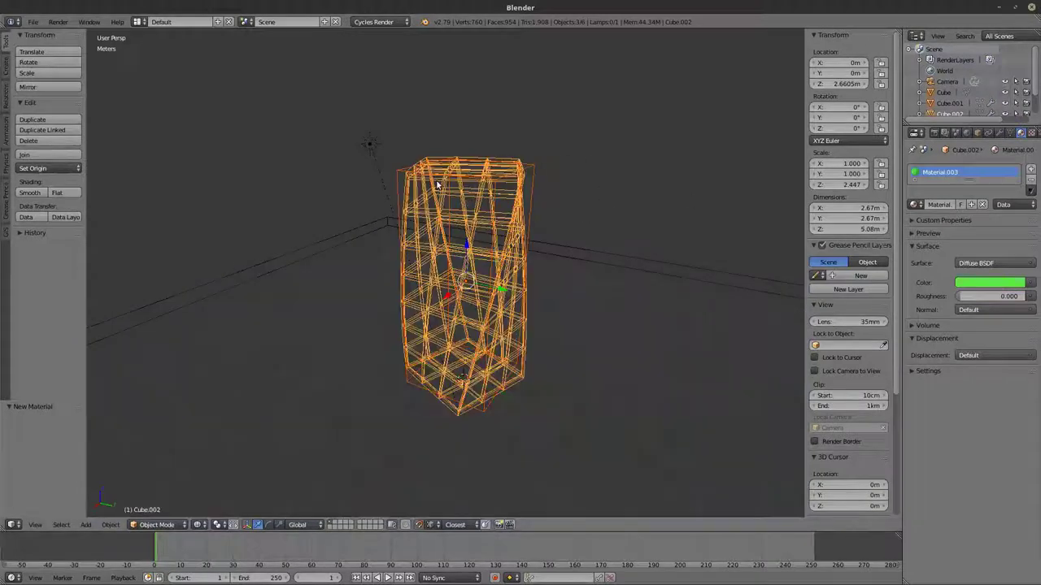
{"action": "key", "text": "z"}
{"action": "key", "text": "z"}
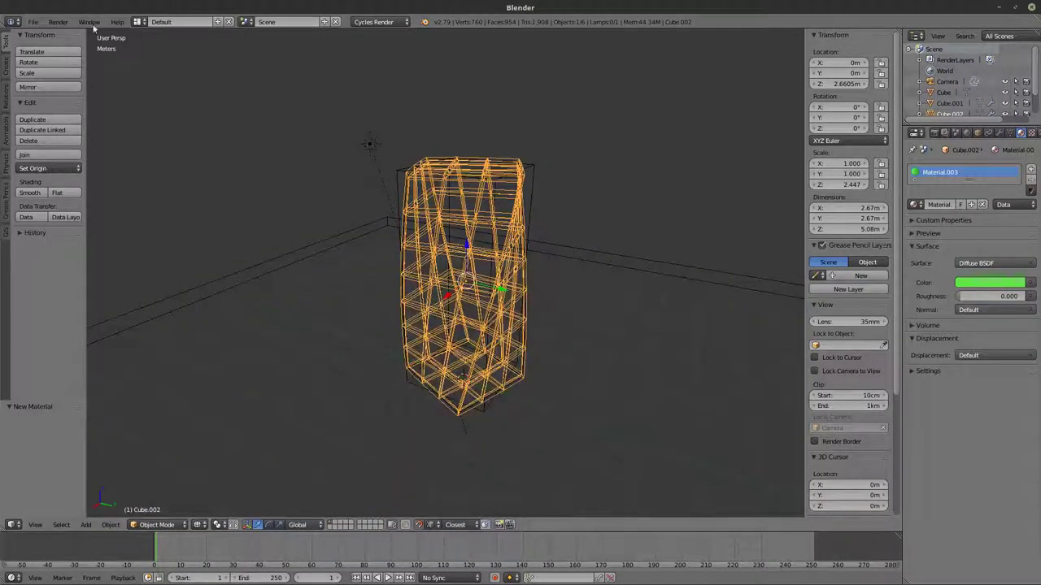
{"action": "left_click", "coordinate": [34, 23]}
{"action": "mouse_move", "coordinate": [70, 239]}
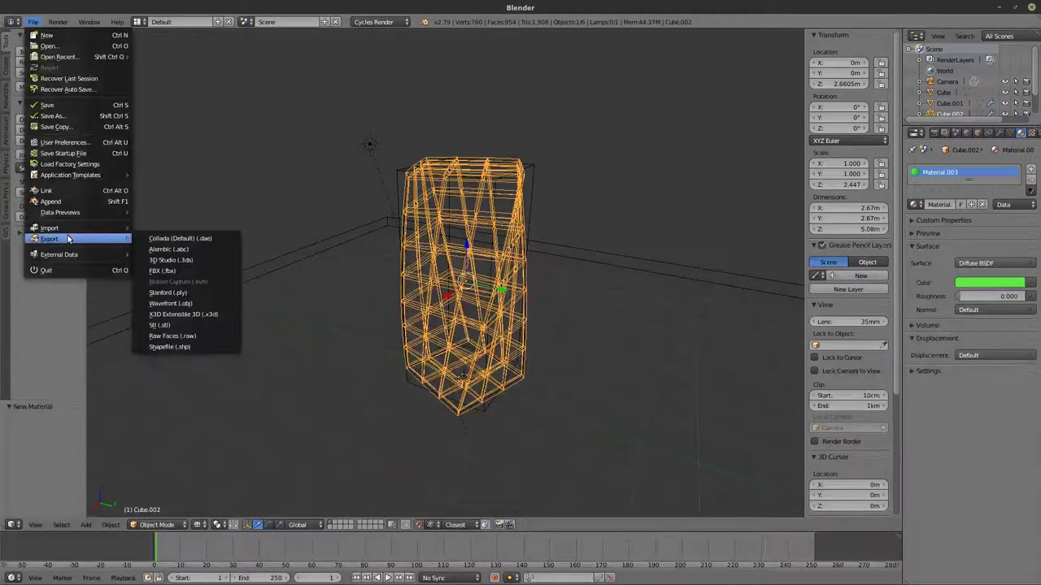
{"action": "left_click", "coordinate": [209, 302]}
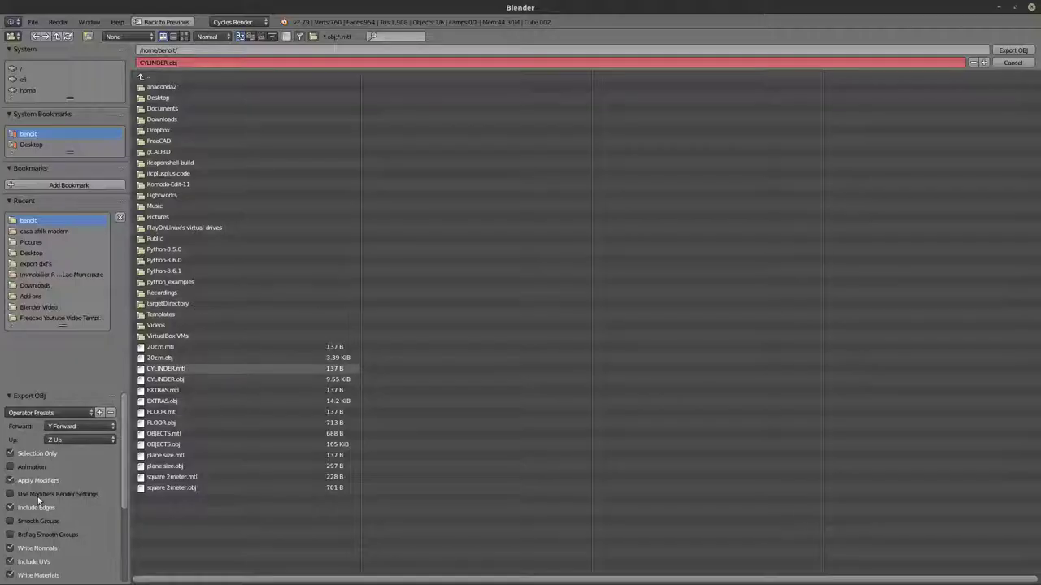
{"action": "left_click", "coordinate": [208, 62]}
{"action": "type", "text": "do"}
{"action": "type", "text": "me"}
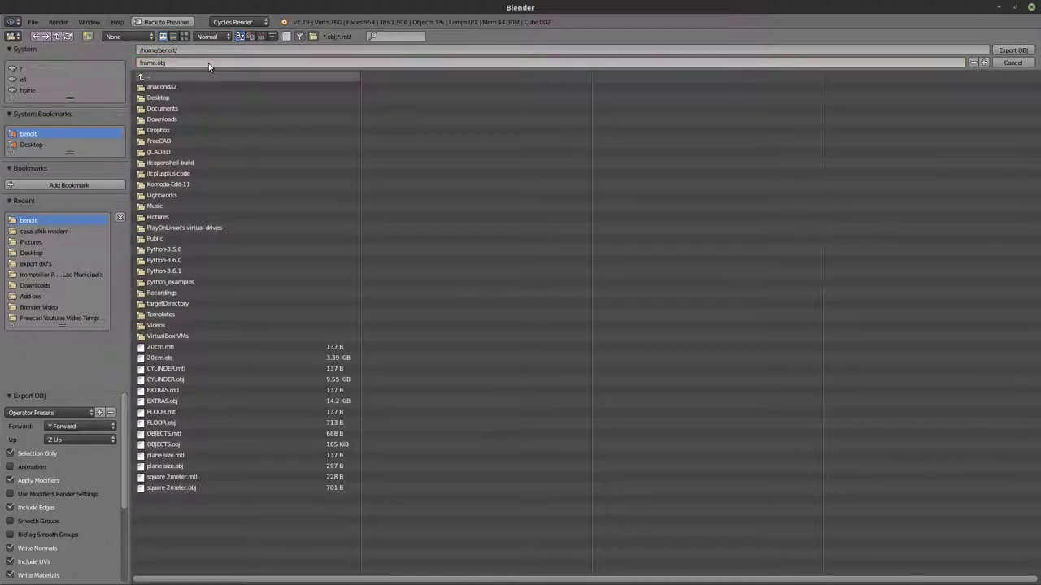
{"action": "key", "text": "Return"}
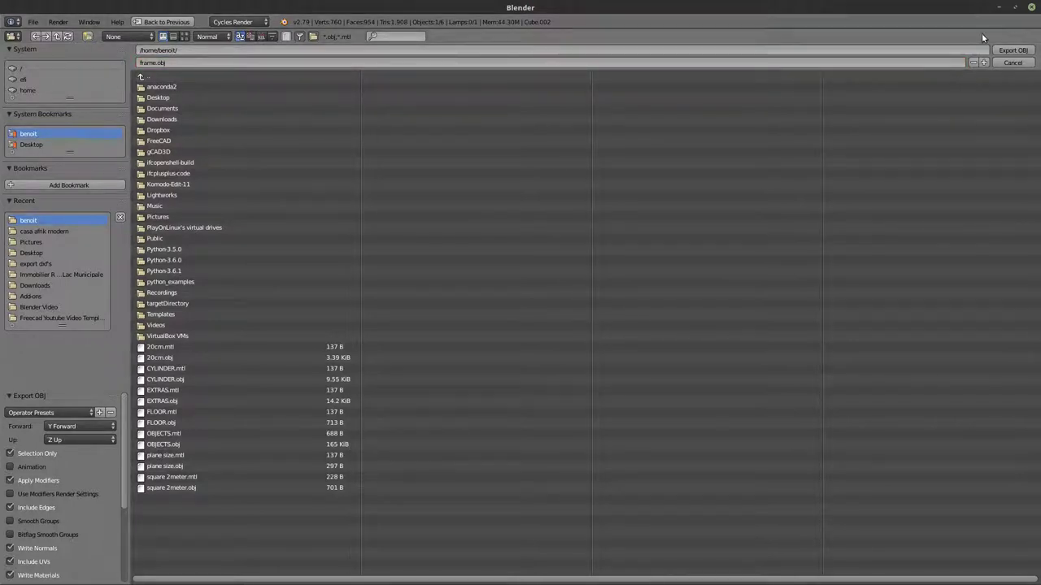
{"action": "left_click", "coordinate": [1006, 50]}
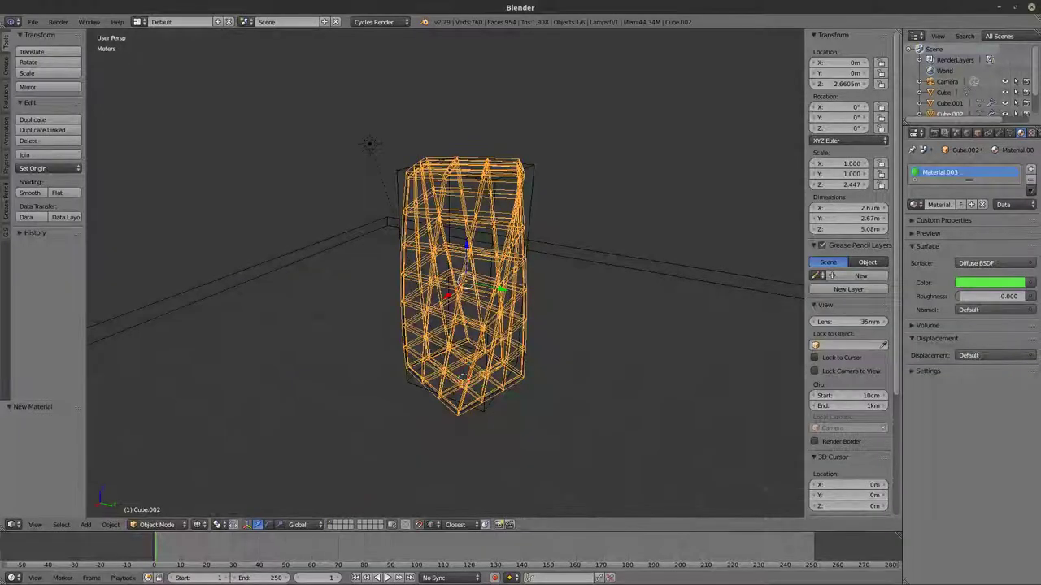
Step: Switch to FreeCAD and delete the old walls, structure, extrusions and imported objects together, accepting the broken dependencies
{"action": "key", "text": "alt+Tab"}
{"action": "scroll", "coordinate": [285, 226], "scroll_direction": "down", "scroll_amount": 5}
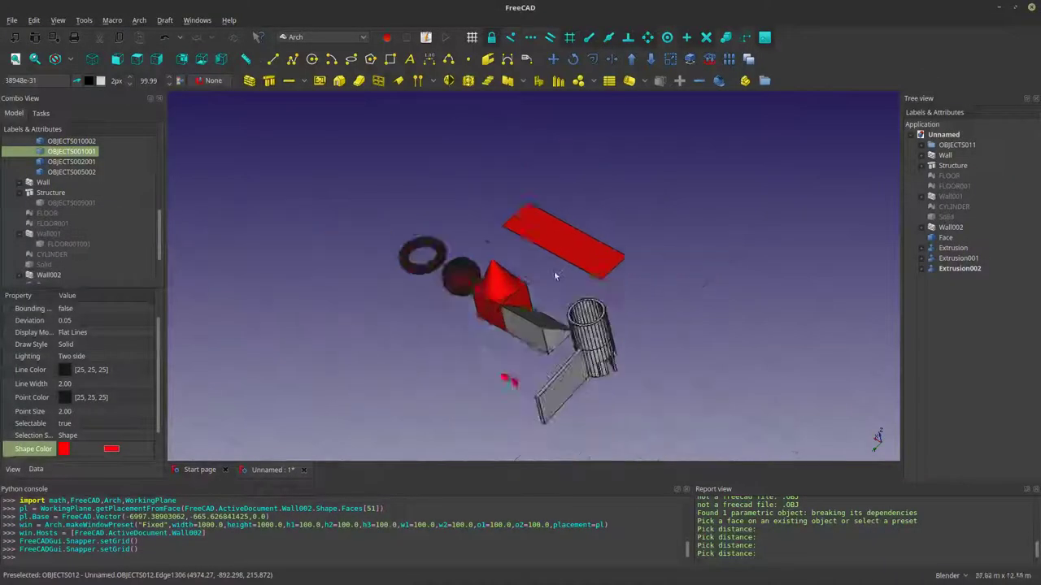
{"action": "scroll", "coordinate": [70, 207], "scroll_direction": "down", "scroll_amount": 2}
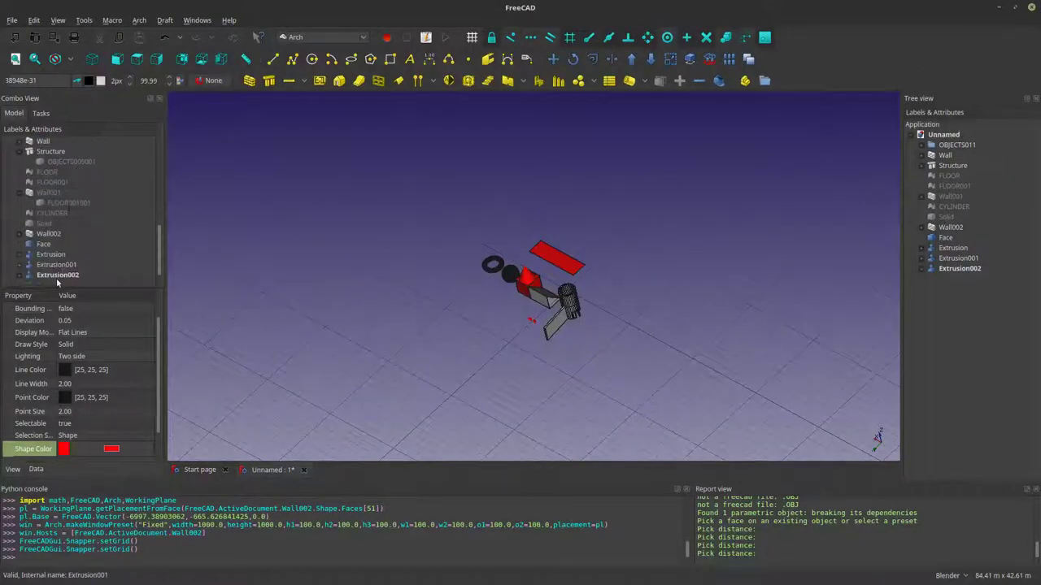
{"action": "key", "text": "ctrl+a"}
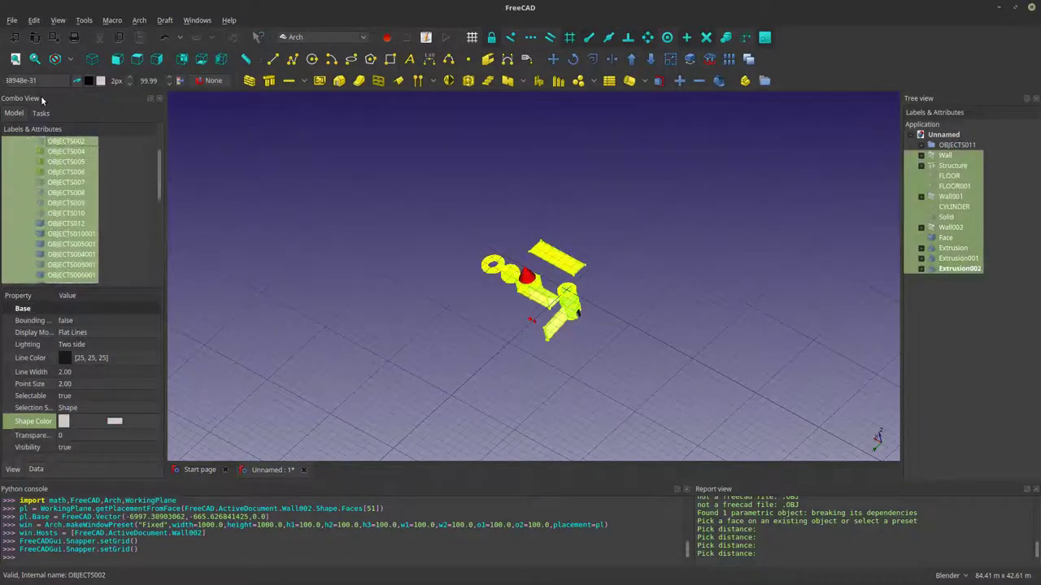
{"action": "key", "text": "Delete"}
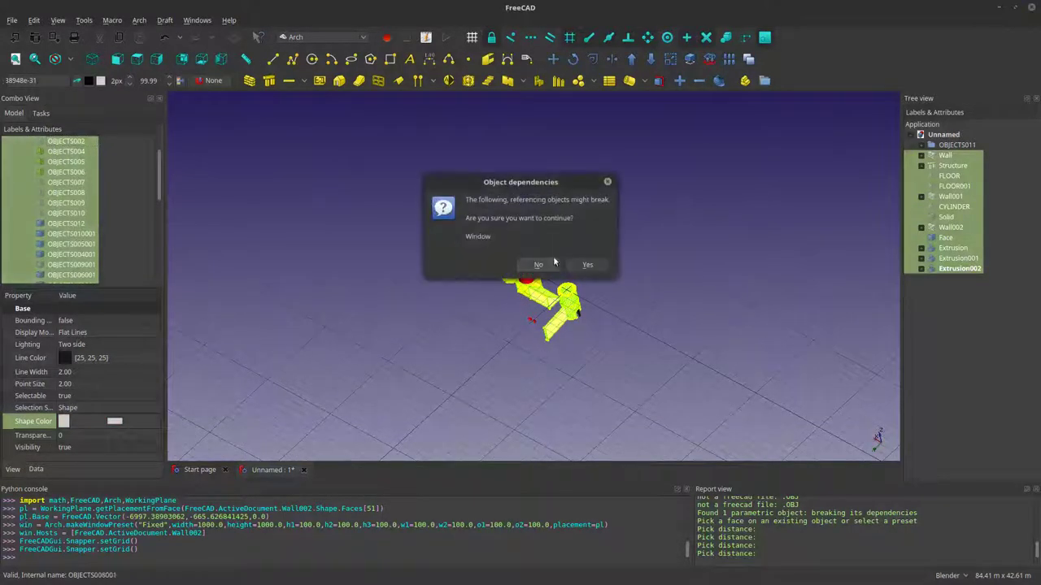
{"action": "left_click", "coordinate": [587, 265]}
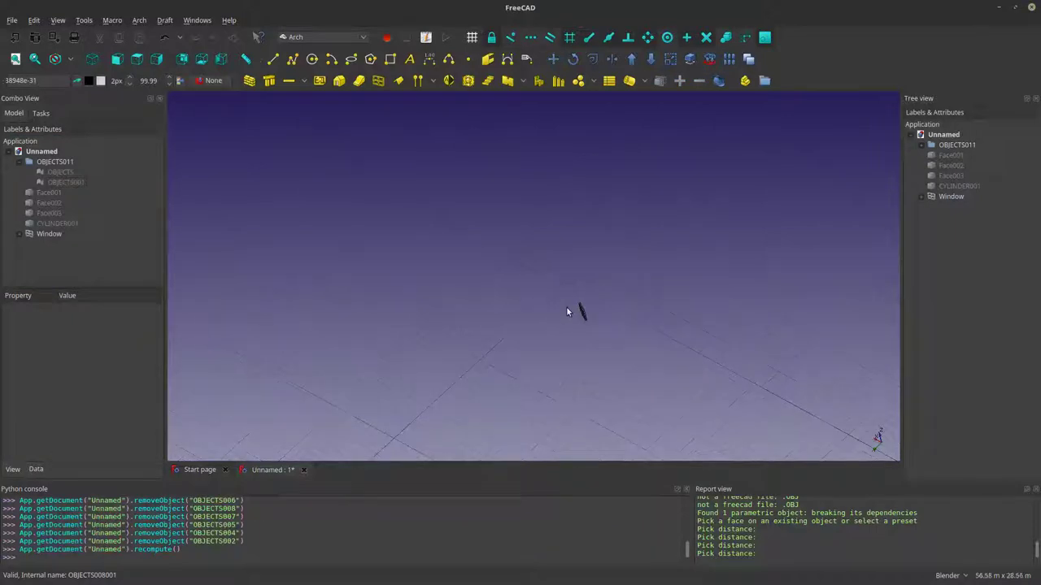
Step: Delete the remaining window, faces, cylinder and OBJECTS group, along with the leftover sketch, to empty the document
{"action": "scroll", "coordinate": [575, 318], "scroll_direction": "up", "scroll_amount": 2}
{"action": "middle_click_drag", "start_coordinate": [576, 319], "coordinate": [604, 309]}
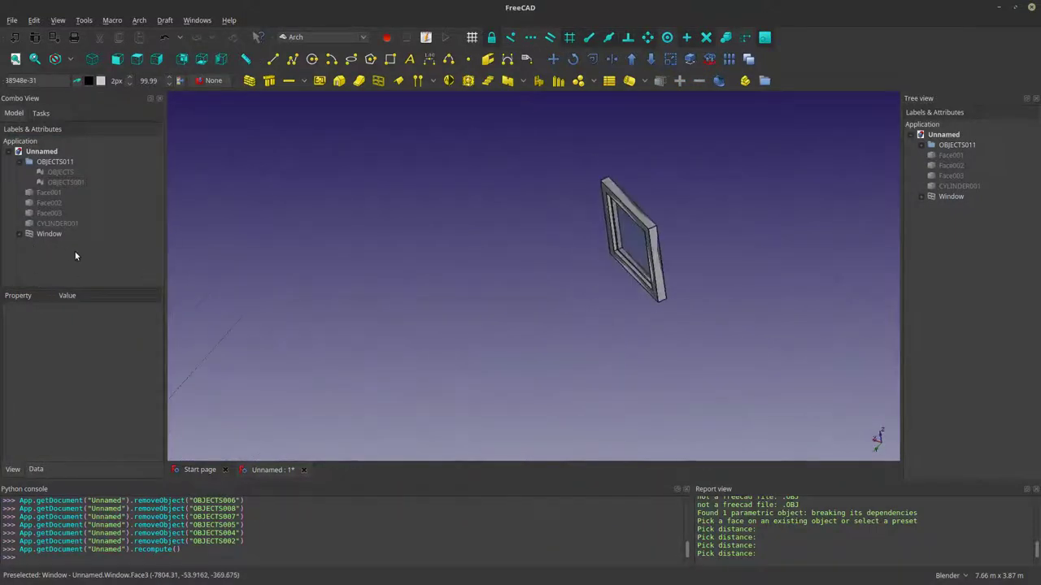
{"action": "left_click_drag", "start_coordinate": [75, 253], "coordinate": [28, 159]}
{"action": "key", "text": "Delete"}
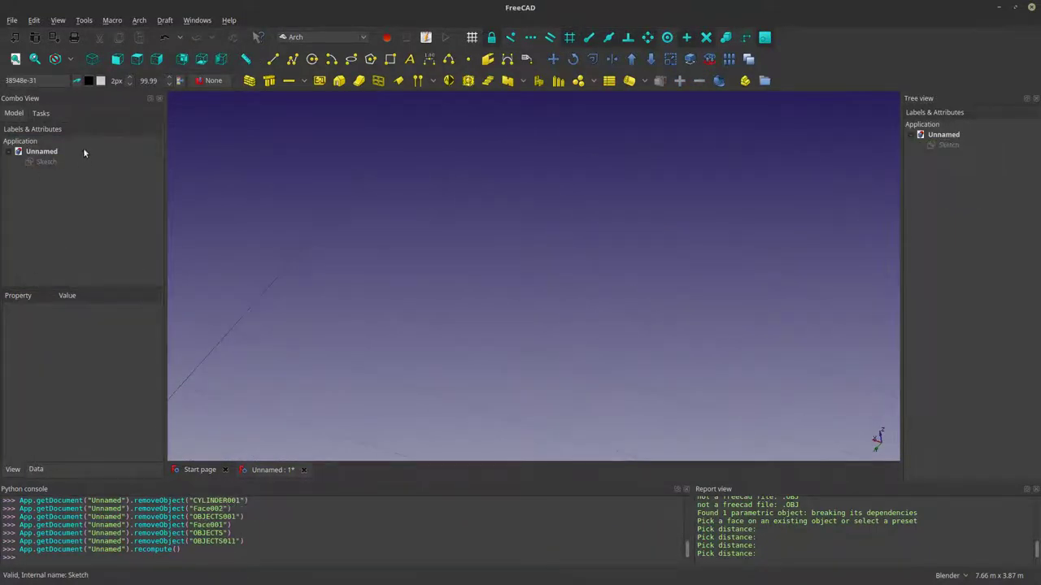
{"action": "left_click", "coordinate": [39, 162]}
{"action": "key", "text": "Delete"}
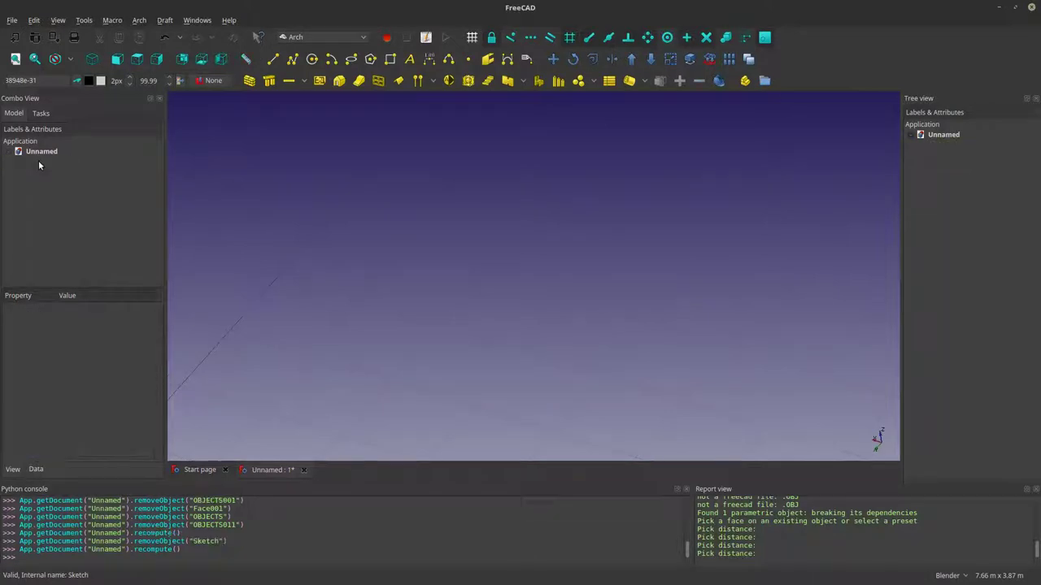
Step: Import frame.obj into the empty document as an Alias Mesh
{"action": "left_click", "coordinate": [13, 20]}
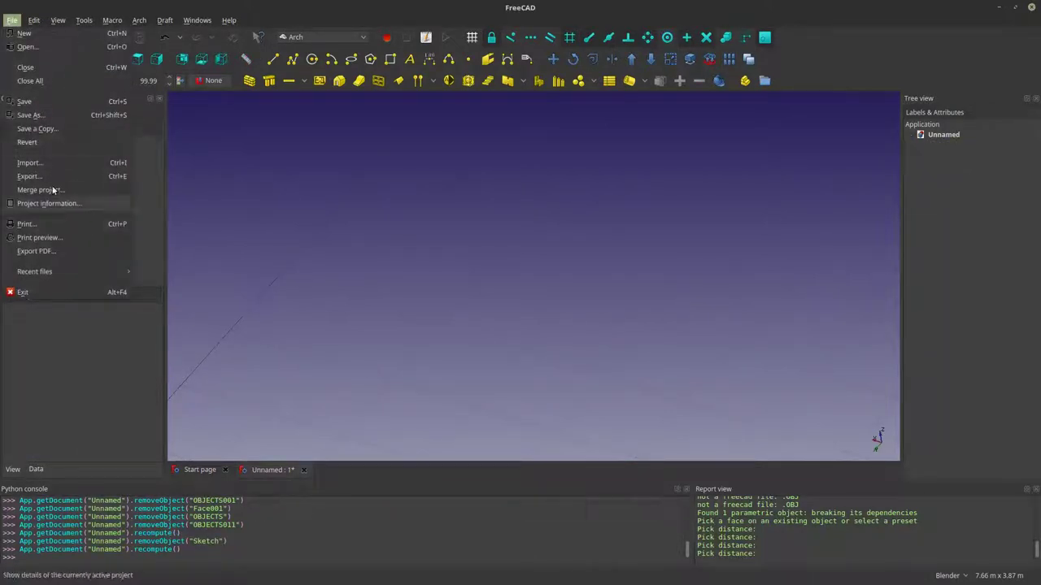
{"action": "left_click", "coordinate": [56, 159]}
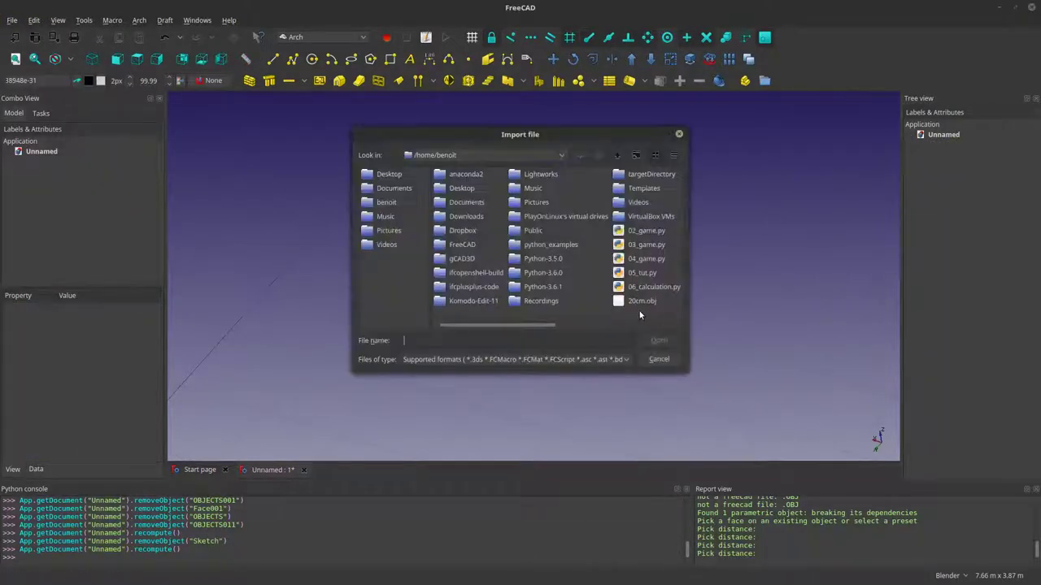
{"action": "left_click", "coordinate": [561, 324]}
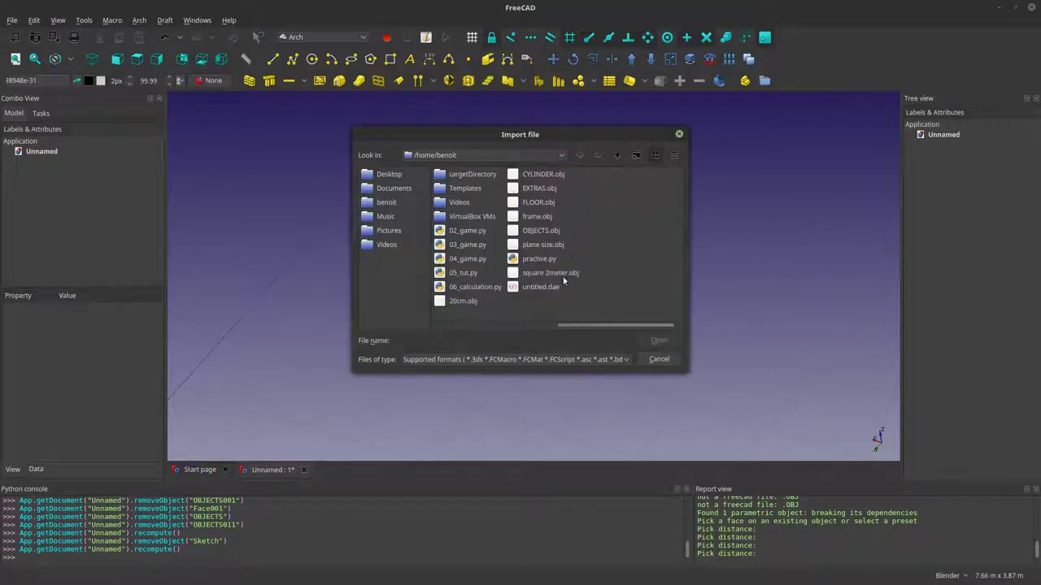
{"action": "left_click", "coordinate": [541, 218]}
{"action": "left_click", "coordinate": [649, 341]}
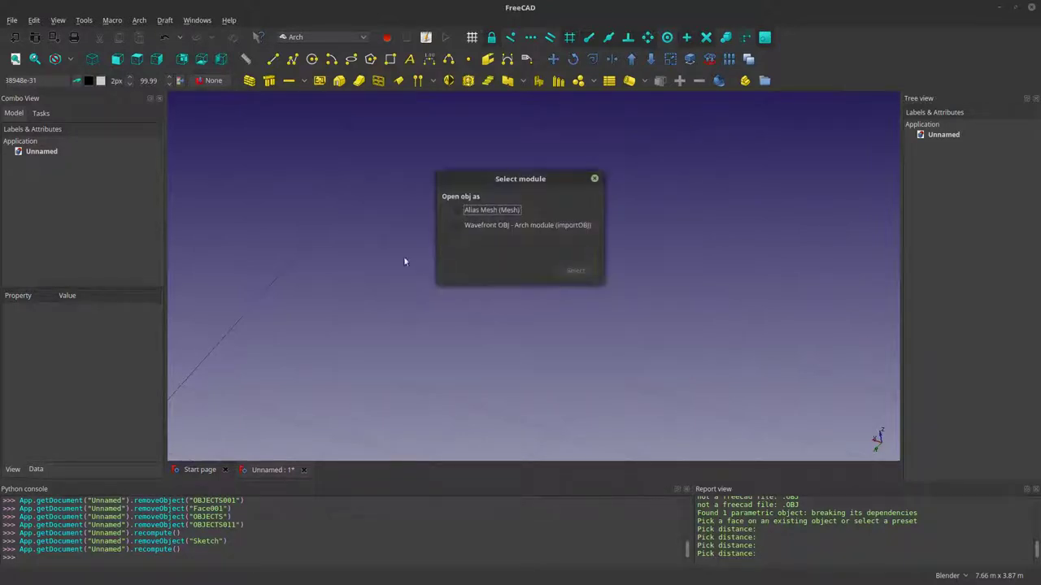
{"action": "left_click", "coordinate": [492, 210]}
{"action": "left_click", "coordinate": [574, 270]}
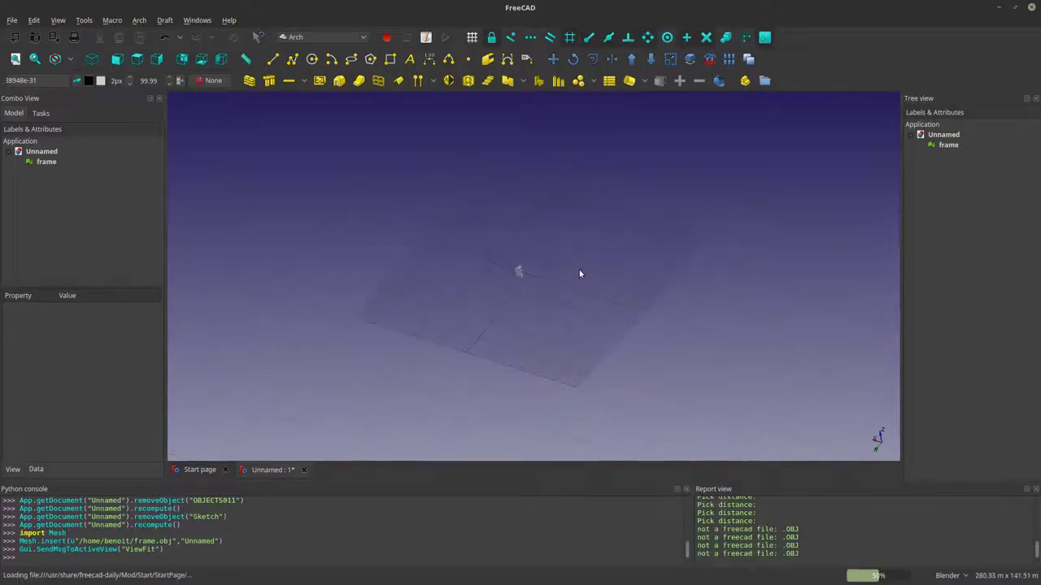
{"action": "scroll", "coordinate": [580, 273], "scroll_direction": "up", "scroll_amount": 15}
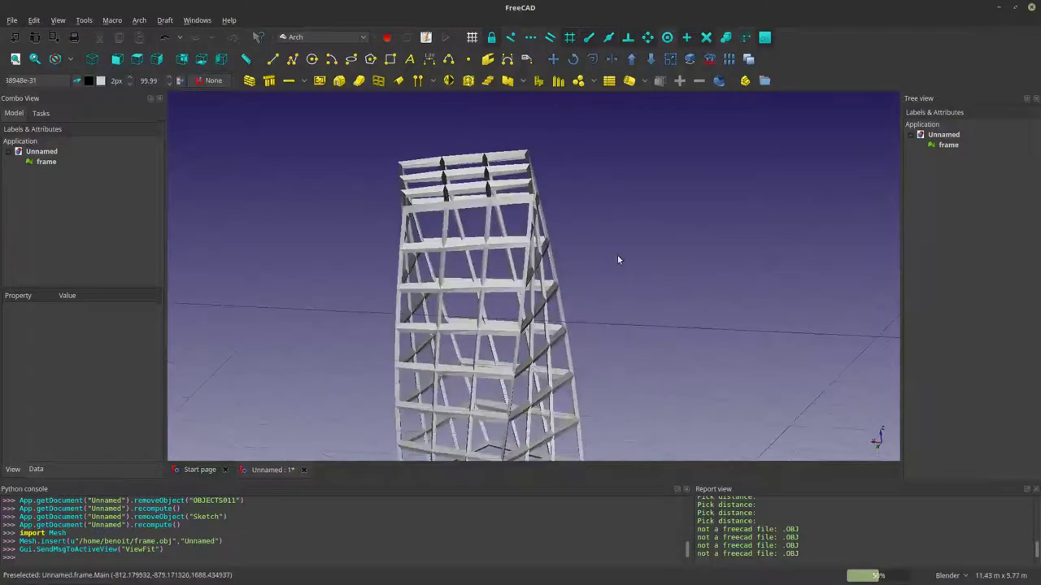
Step: Convert the imported frame mesh into a solid shape with Mesh to Shape
{"action": "left_click", "coordinate": [49, 161]}
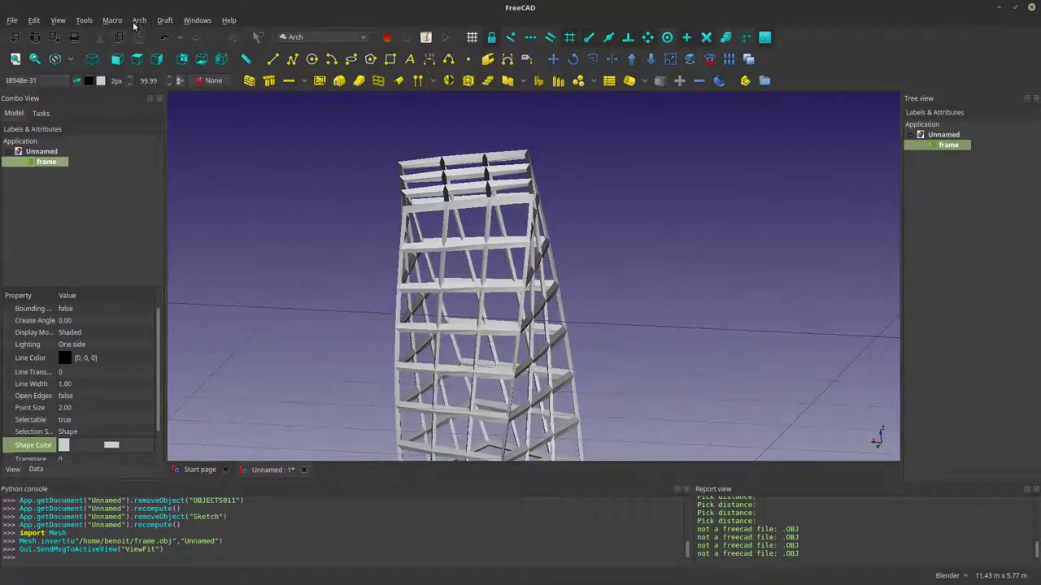
{"action": "left_click", "coordinate": [138, 20]}
{"action": "mouse_move", "coordinate": [154, 33]}
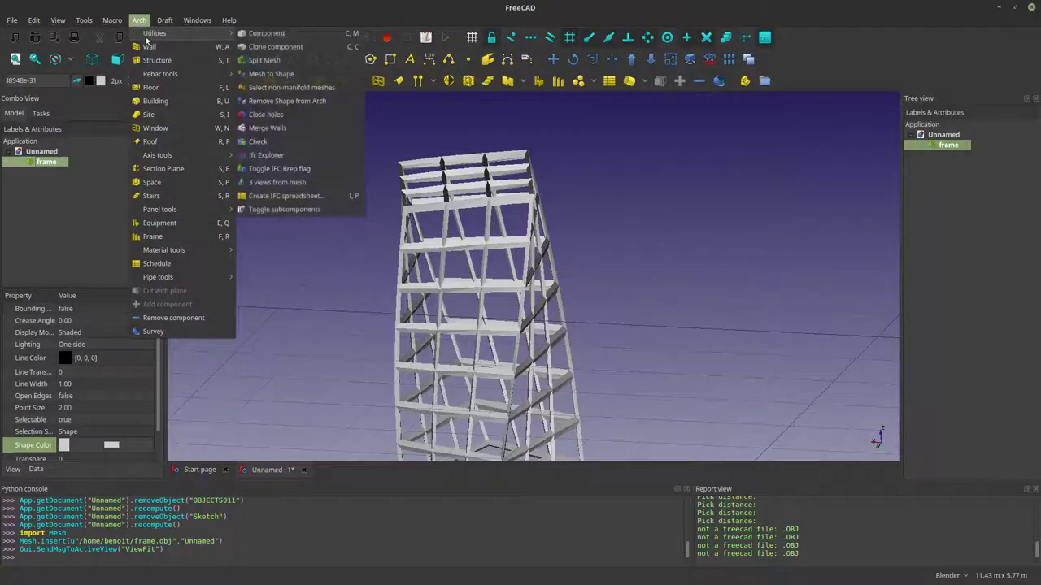
{"action": "left_click", "coordinate": [252, 75]}
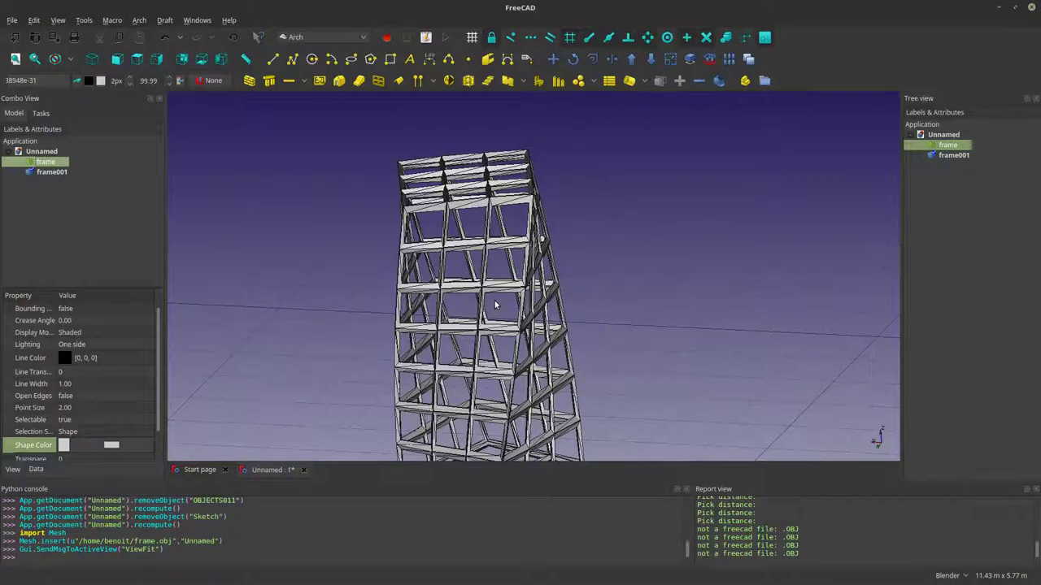
Step: Hide the original frame mesh and select the converted lattice shape
{"action": "scroll", "coordinate": [519, 243], "scroll_direction": "up", "scroll_amount": 2}
{"action": "middle_click_drag", "start_coordinate": [532, 195], "coordinate": [541, 250]}
{"action": "middle_click_drag", "start_coordinate": [561, 211], "coordinate": [662, 139]}
{"action": "scroll", "coordinate": [582, 166], "scroll_direction": "up", "scroll_amount": 3}
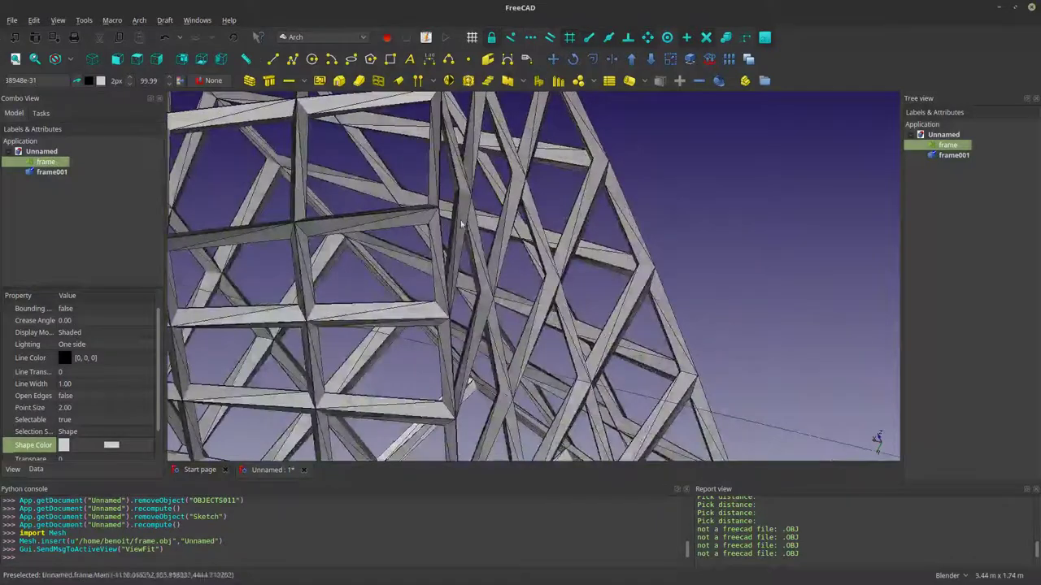
{"action": "middle_click_drag", "start_coordinate": [467, 388], "coordinate": [688, 239]}
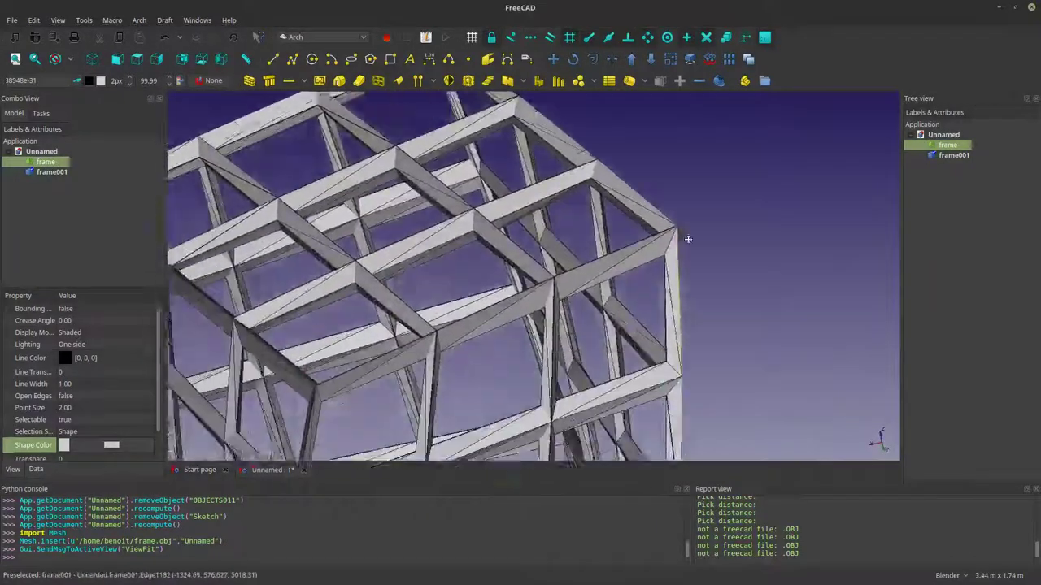
{"action": "scroll", "coordinate": [662, 266], "scroll_direction": "down", "scroll_amount": 4}
{"action": "middle_click_drag", "start_coordinate": [655, 274], "coordinate": [669, 177], "text": "shift"}
{"action": "key", "text": "space"}
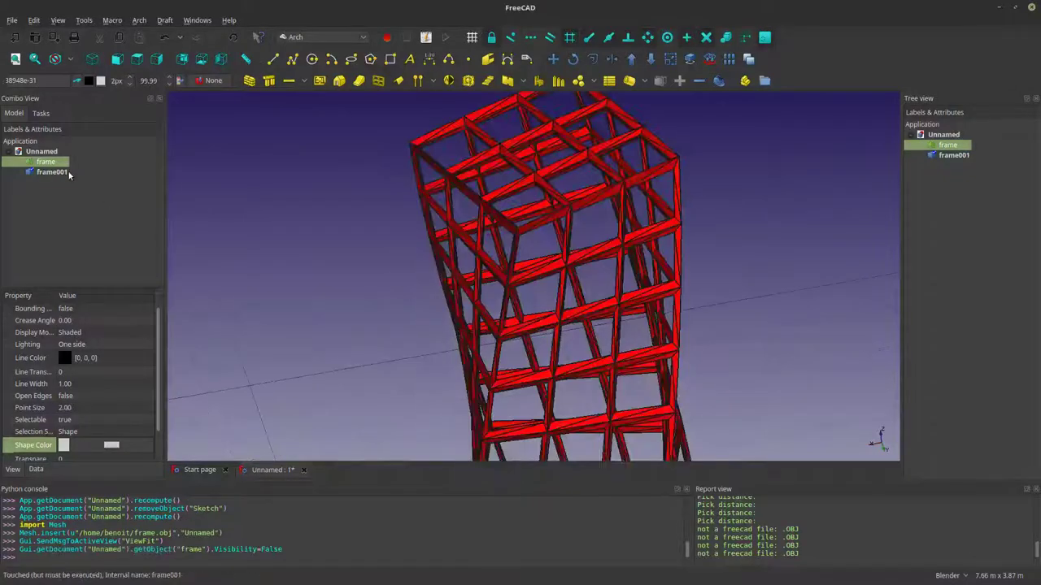
{"action": "left_click", "coordinate": [52, 172]}
{"action": "left_click", "coordinate": [299, 306]}
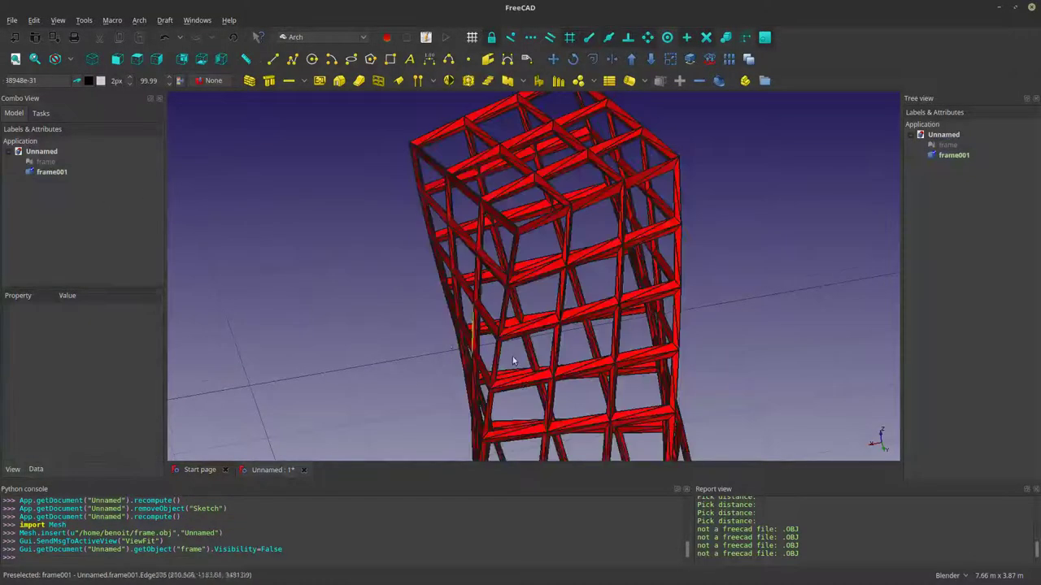
{"action": "scroll", "coordinate": [585, 364], "scroll_direction": "up", "scroll_amount": 2}
{"action": "middle_click_drag", "start_coordinate": [661, 370], "coordinate": [612, 252]}
{"action": "left_click", "coordinate": [59, 175]}
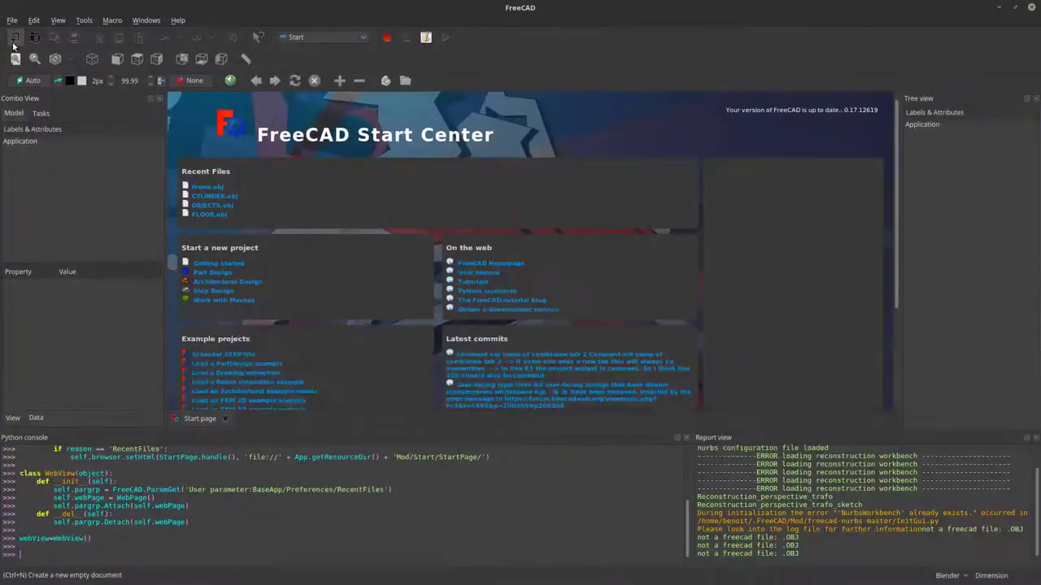
Step: Create a new empty document, activate the Arch workbench and enlarge the 3D view area
{"action": "left_click", "coordinate": [14, 37]}
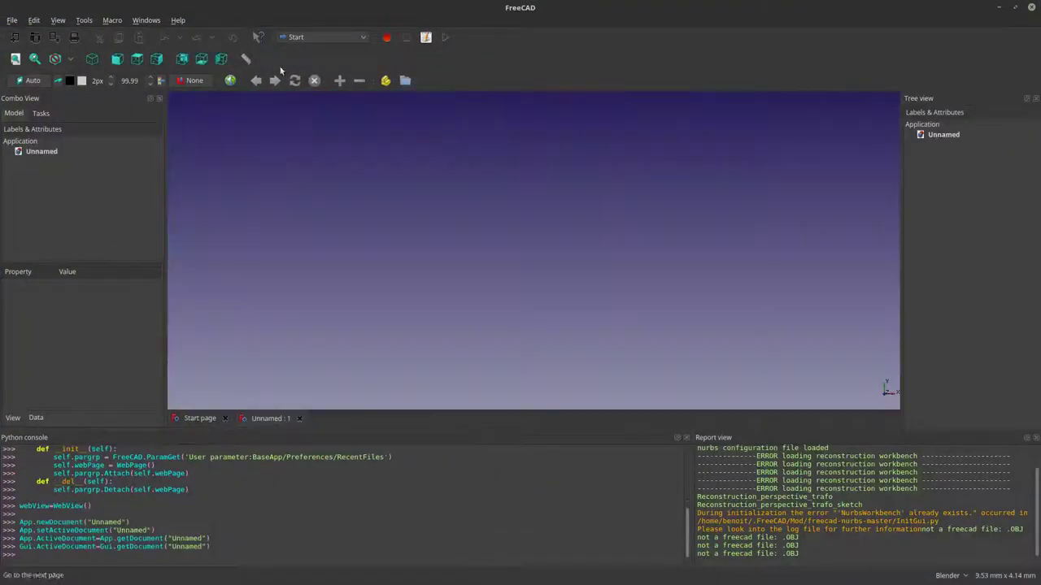
{"action": "left_click", "coordinate": [305, 37]}
{"action": "left_click", "coordinate": [305, 7]}
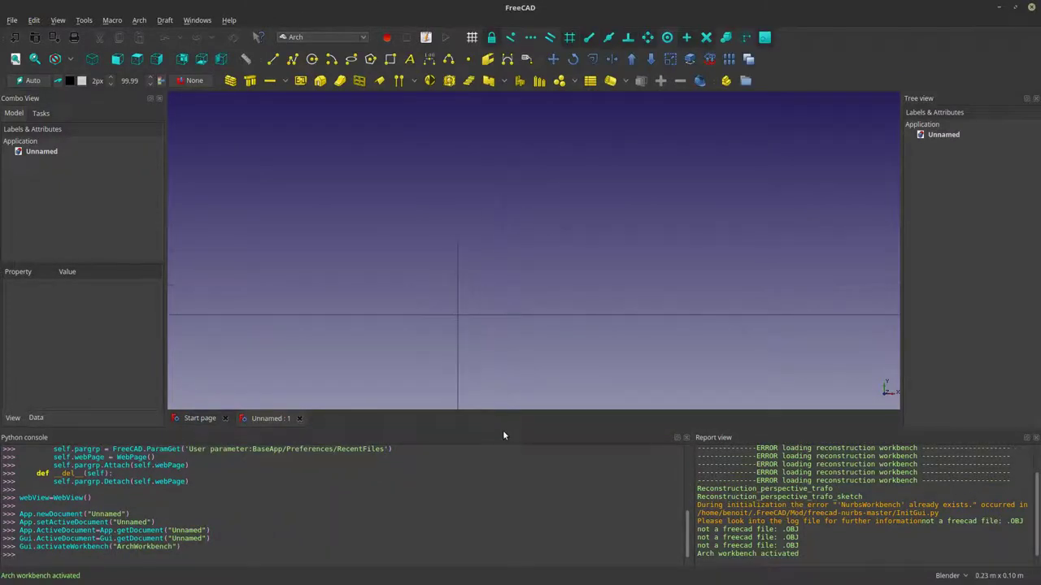
{"action": "left_click_drag", "start_coordinate": [503, 430], "coordinate": [503, 489]}
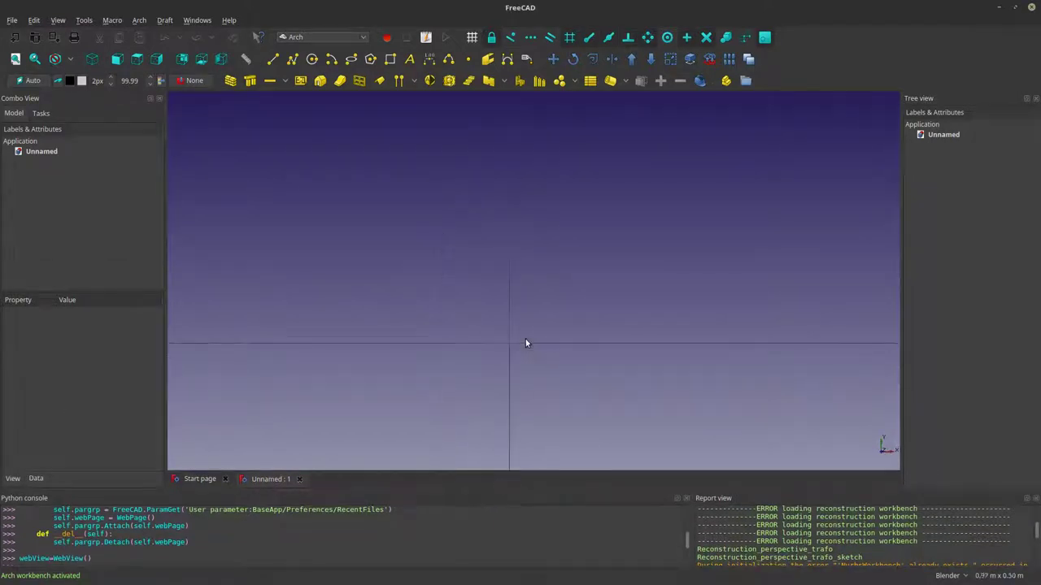
{"action": "middle_click_drag", "start_coordinate": [519, 352], "coordinate": [506, 309]}
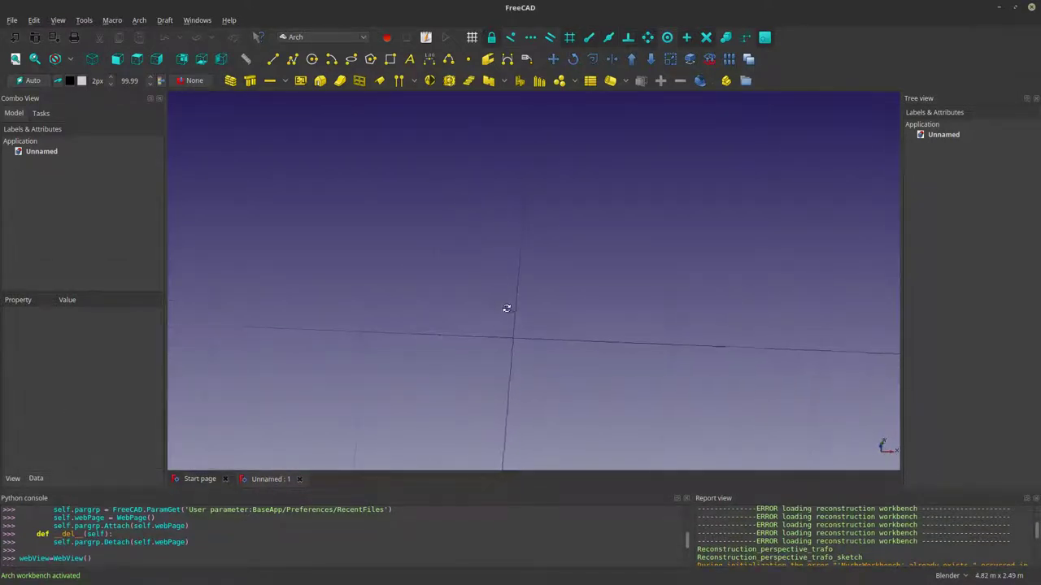
Step: Import frame.obj from the home folder into the new document as an Alias Mesh
{"action": "left_click", "coordinate": [13, 20]}
{"action": "left_click", "coordinate": [33, 160]}
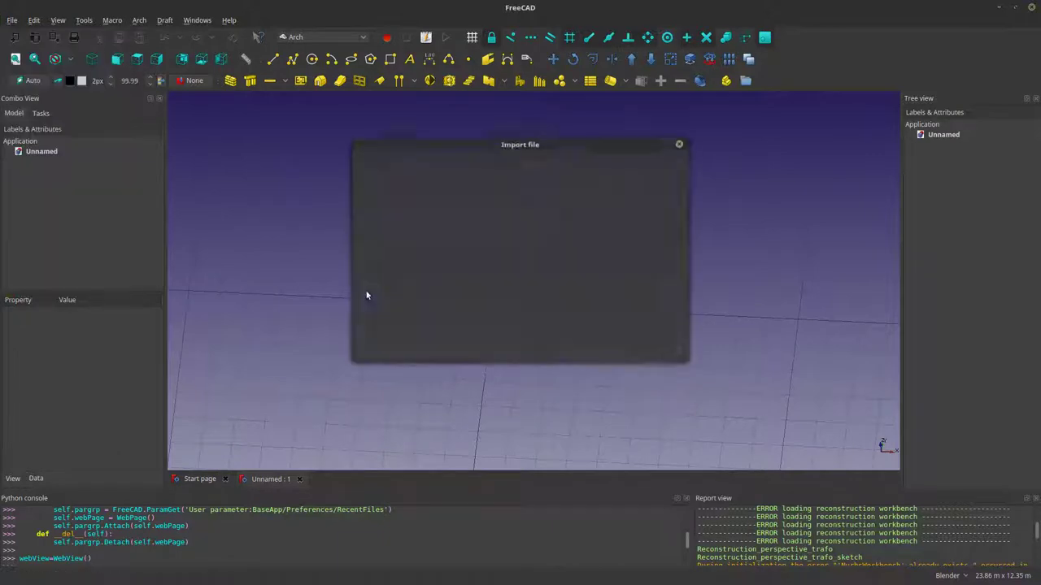
{"action": "left_click", "coordinate": [582, 326]}
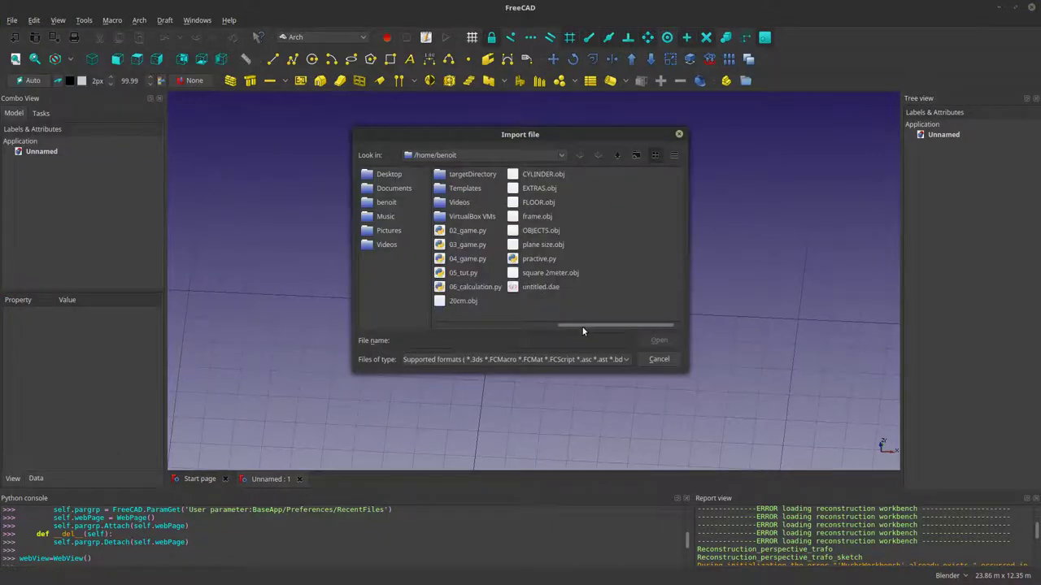
{"action": "left_click", "coordinate": [528, 216]}
{"action": "left_click", "coordinate": [659, 340]}
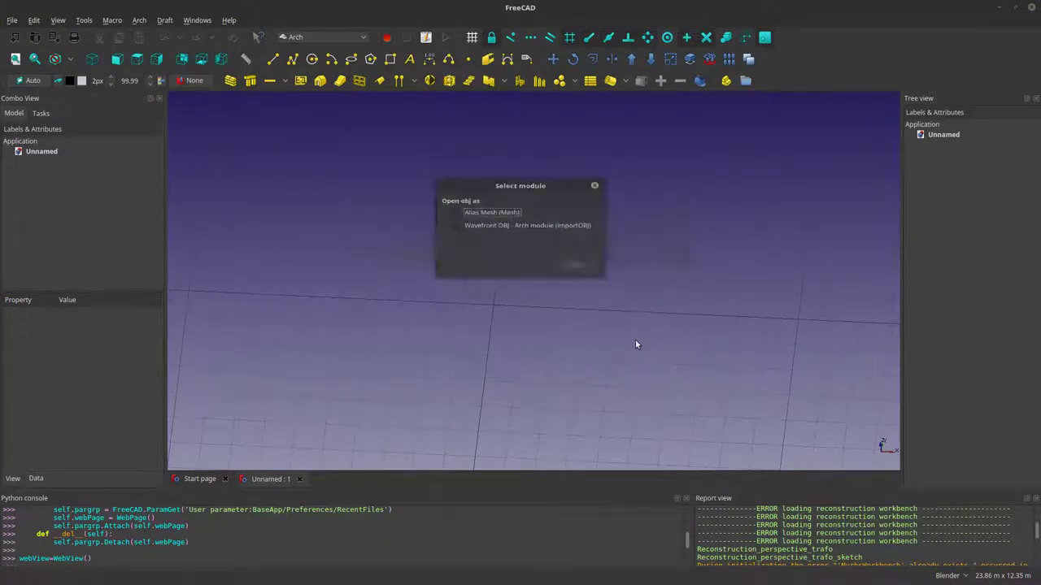
{"action": "left_click", "coordinate": [492, 211]}
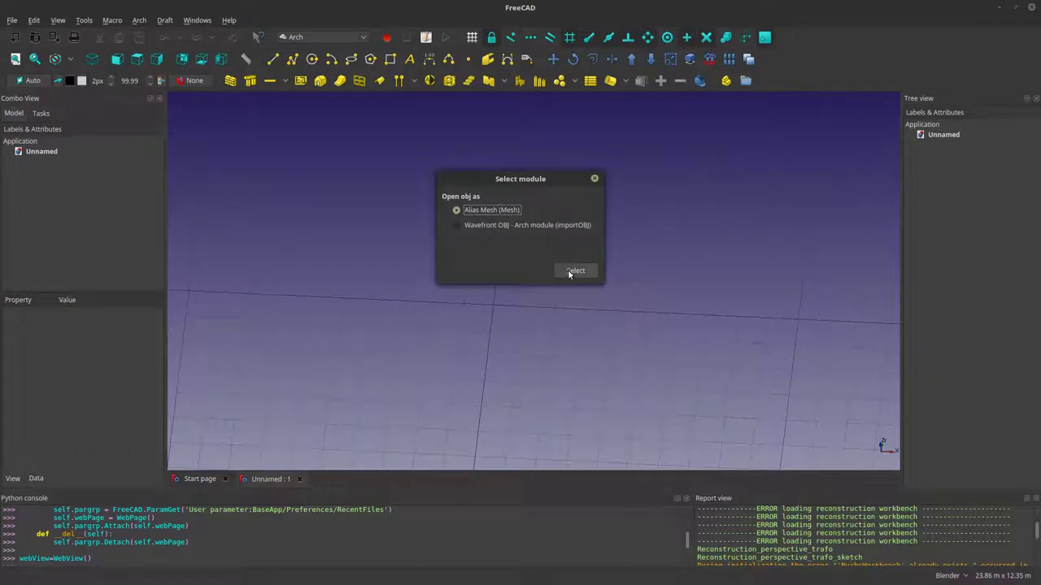
{"action": "left_click", "coordinate": [568, 272]}
{"action": "scroll", "coordinate": [537, 286], "scroll_direction": "up", "scroll_amount": 14}
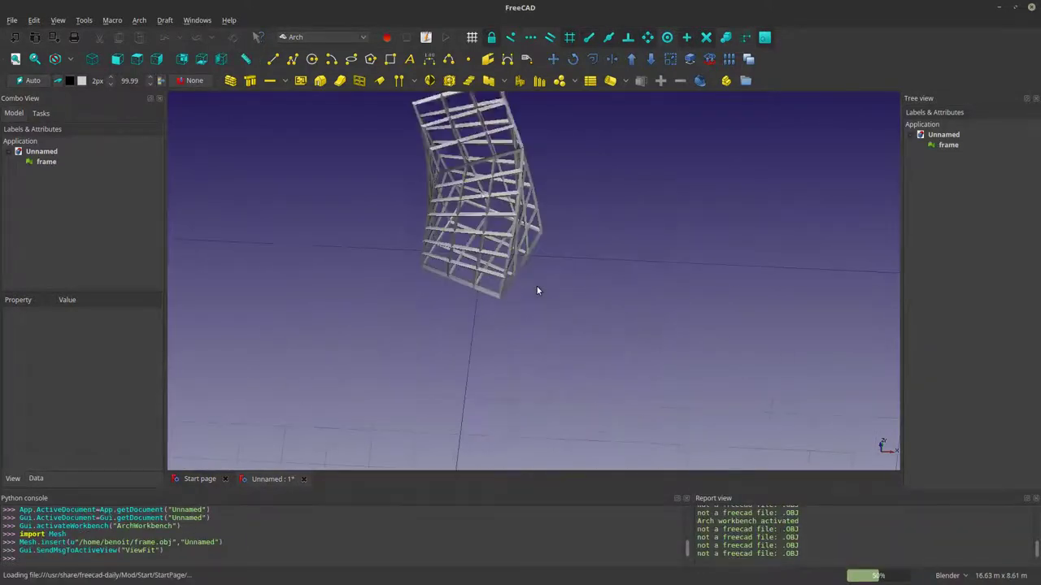
{"action": "middle_click_drag", "start_coordinate": [477, 190], "coordinate": [501, 299]}
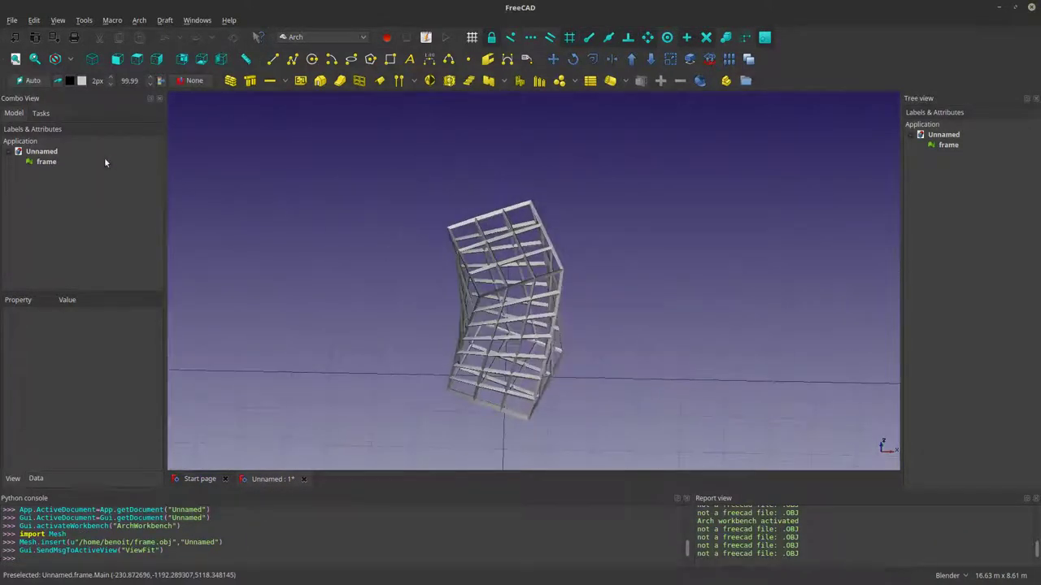
Step: Convert the lattice frame mesh with Mesh to Shape and hide the original mesh
{"action": "left_click", "coordinate": [34, 166]}
{"action": "scroll", "coordinate": [593, 343], "scroll_direction": "up", "scroll_amount": 5}
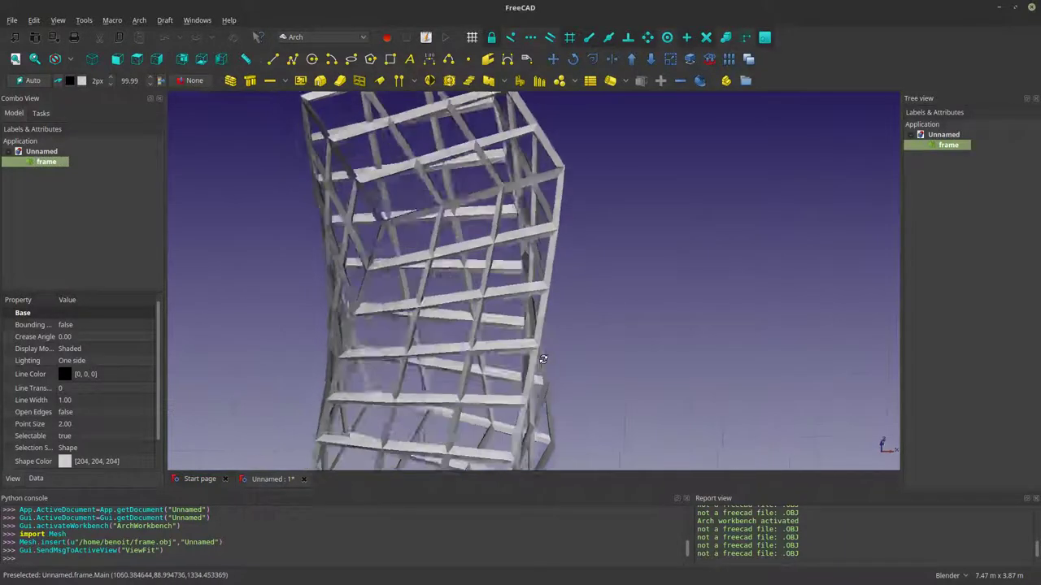
{"action": "middle_click_drag", "start_coordinate": [543, 359], "coordinate": [578, 313]}
{"action": "scroll", "coordinate": [409, 253], "scroll_direction": "down", "scroll_amount": 2}
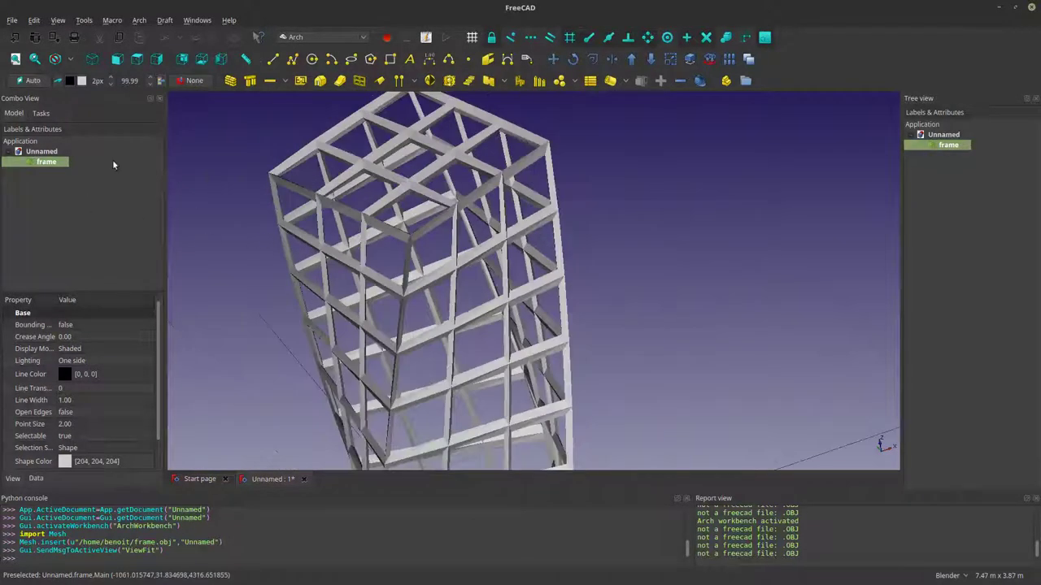
{"action": "middle_click_drag", "start_coordinate": [442, 255], "coordinate": [459, 274], "text": "shift"}
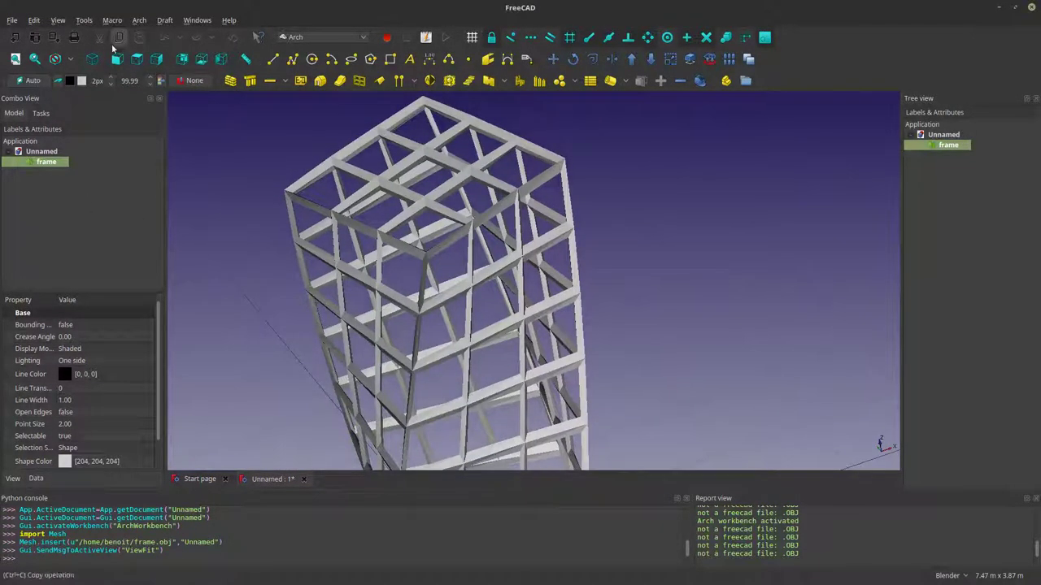
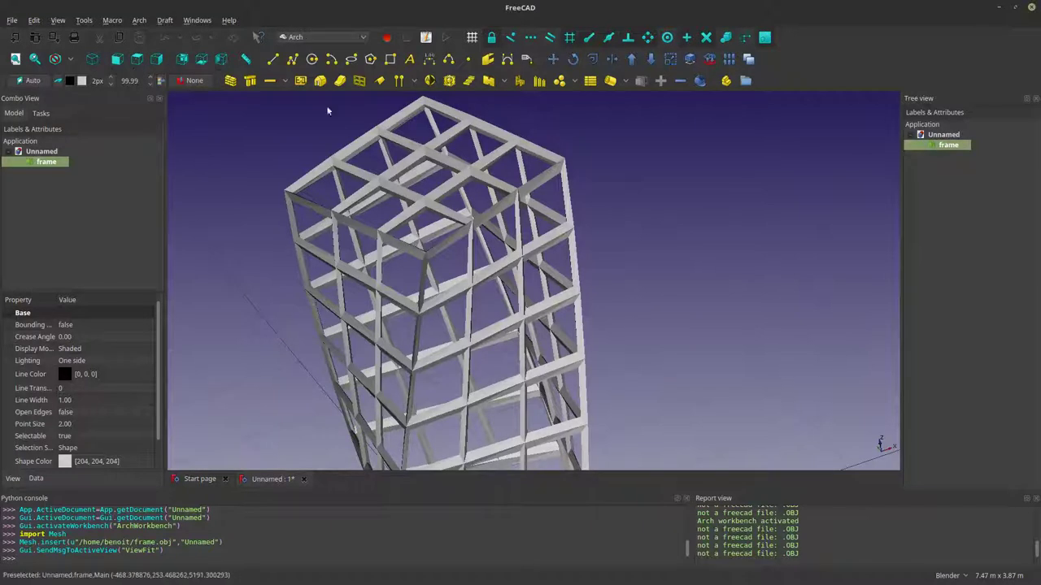
{"action": "left_click", "coordinate": [139, 21]}
{"action": "mouse_move", "coordinate": [151, 32]}
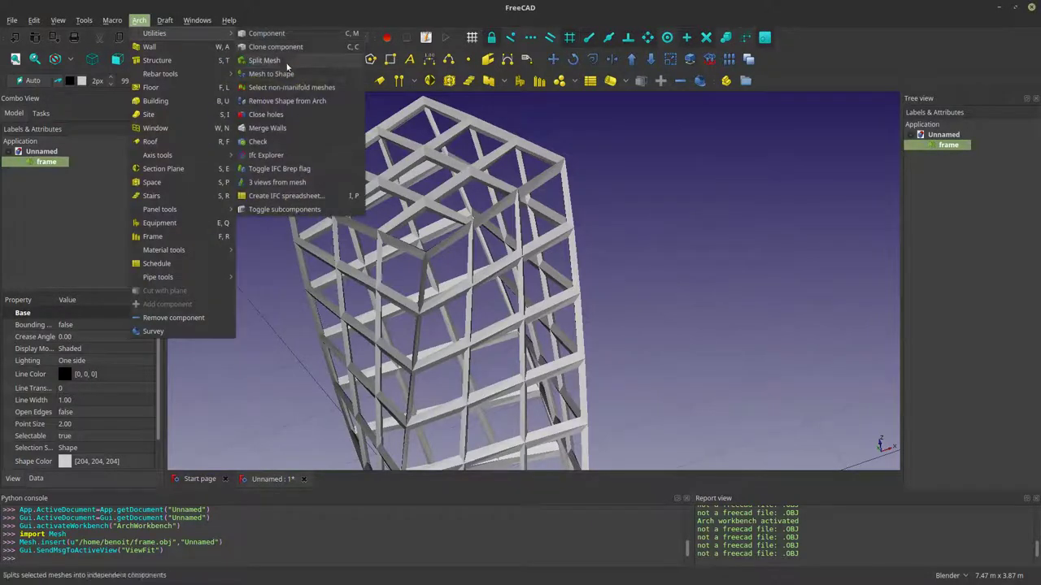
{"action": "left_click", "coordinate": [278, 78]}
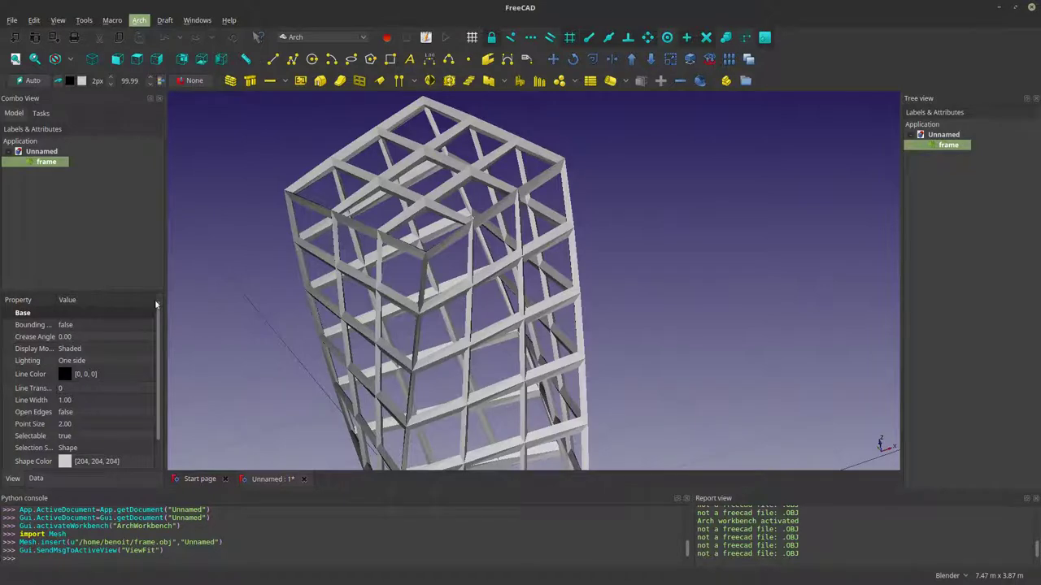
{"action": "key", "text": "space"}
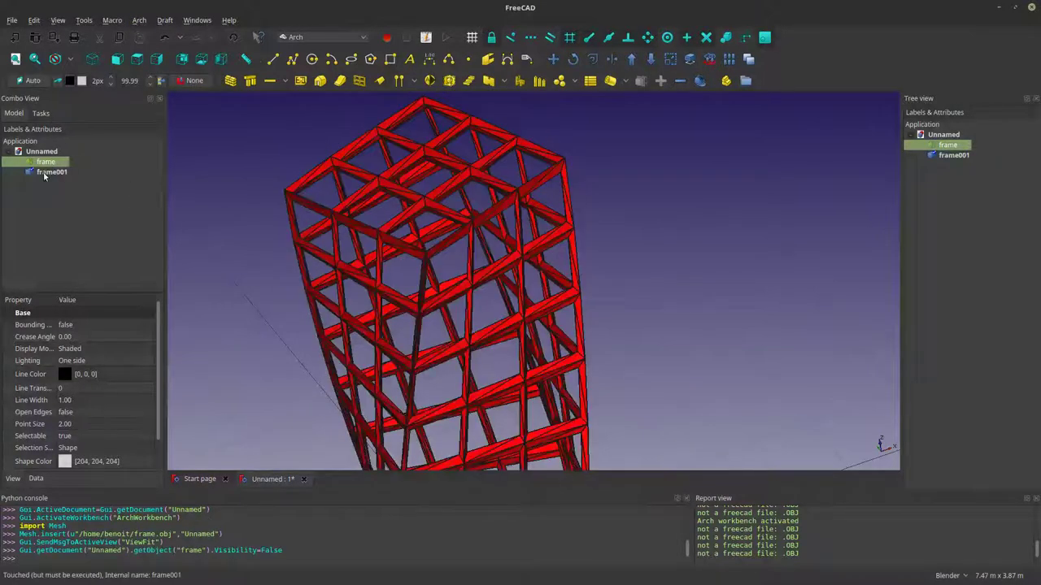
{"action": "left_click", "coordinate": [13, 21]}
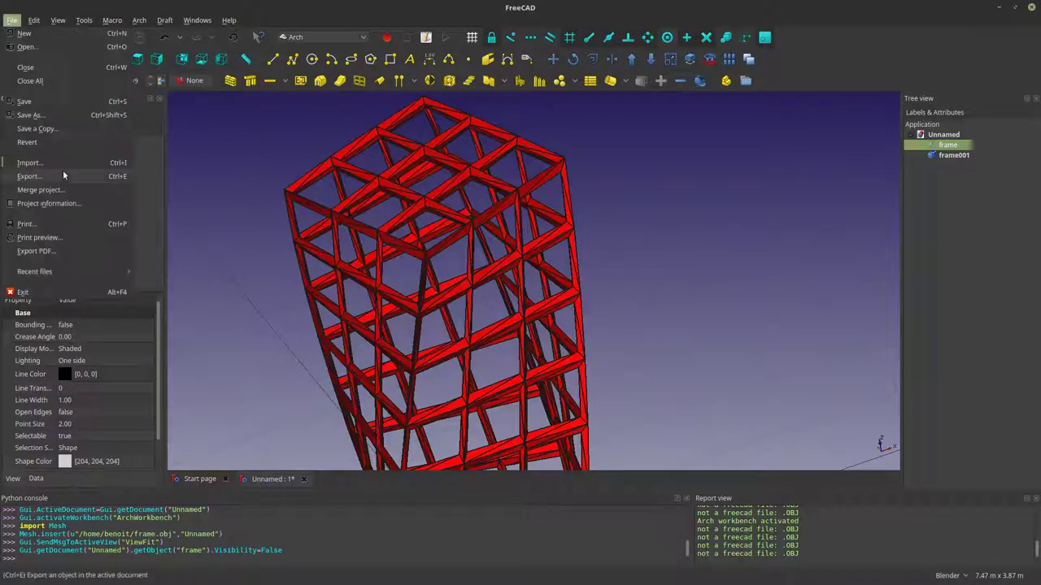
{"action": "left_click", "coordinate": [63, 162]}
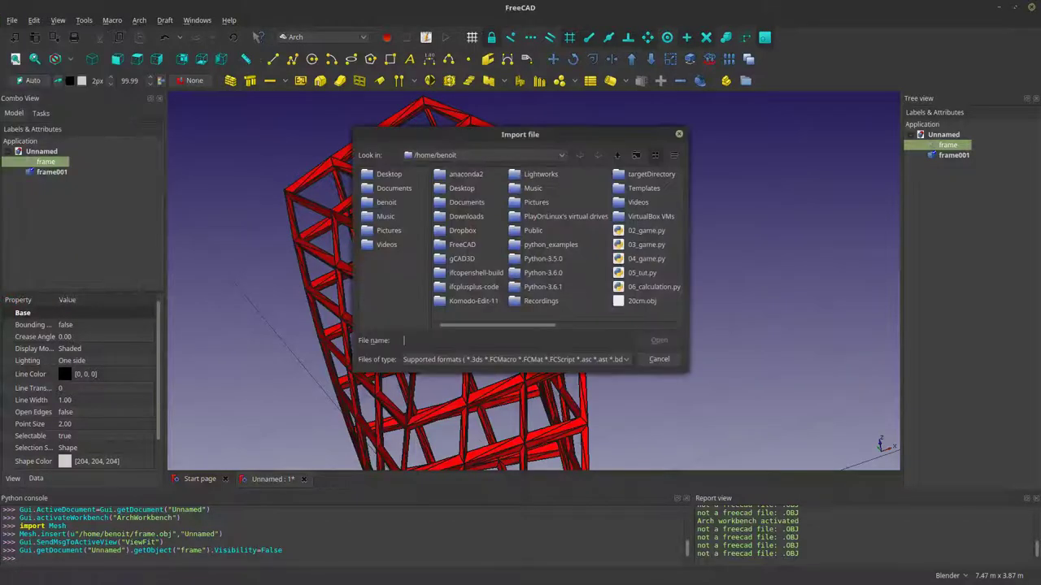
{"action": "key", "text": "Escape"}
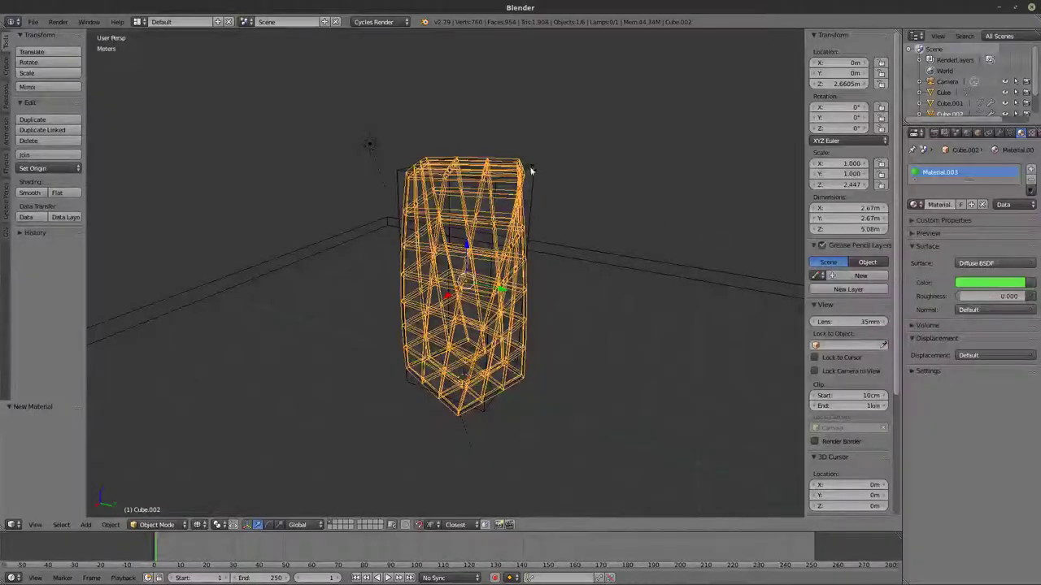
Step: Switch to Blender and select the tower's two inner glass volumes, leaving the green lattice frame out of the selection
{"action": "right_click", "coordinate": [531, 170]}
{"action": "scroll", "coordinate": [523, 178], "scroll_direction": "up", "scroll_amount": 2}
{"action": "mouse_move", "coordinate": [522, 179]}
{"action": "middle_mouse_down"}
{"action": "mouse_move", "coordinate": [491, 211]}
{"action": "mouse_move", "coordinate": [469, 202]}
{"action": "mouse_move", "coordinate": [572, 216]}
{"action": "mouse_move", "coordinate": [578, 202]}
{"action": "middle_mouse_up"}
{"action": "key", "text": "z"}
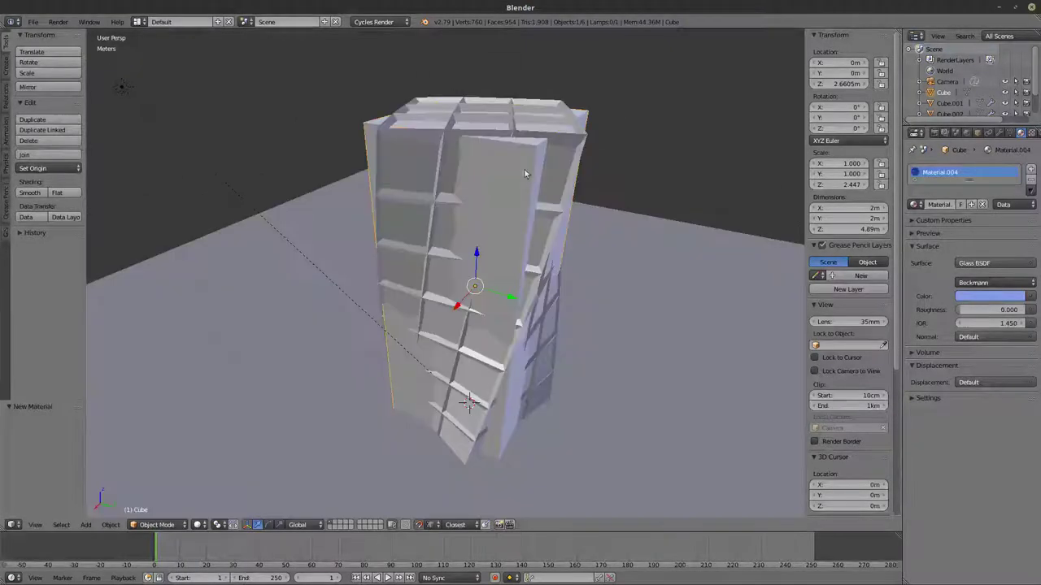
{"action": "key", "text": "z"}
{"action": "right_click", "coordinate": [578, 138]}
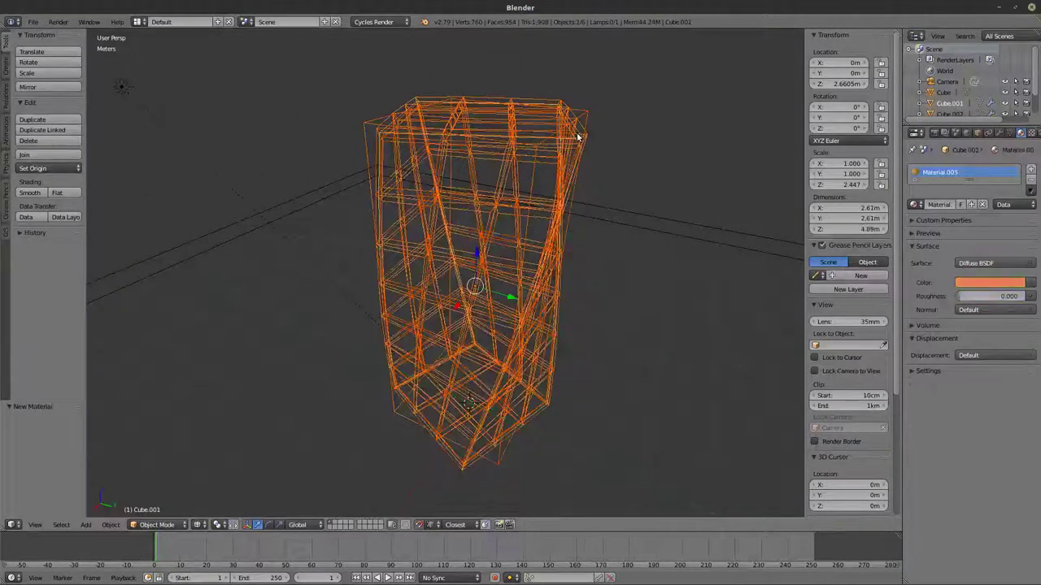
{"action": "right_click", "coordinate": [564, 98]}
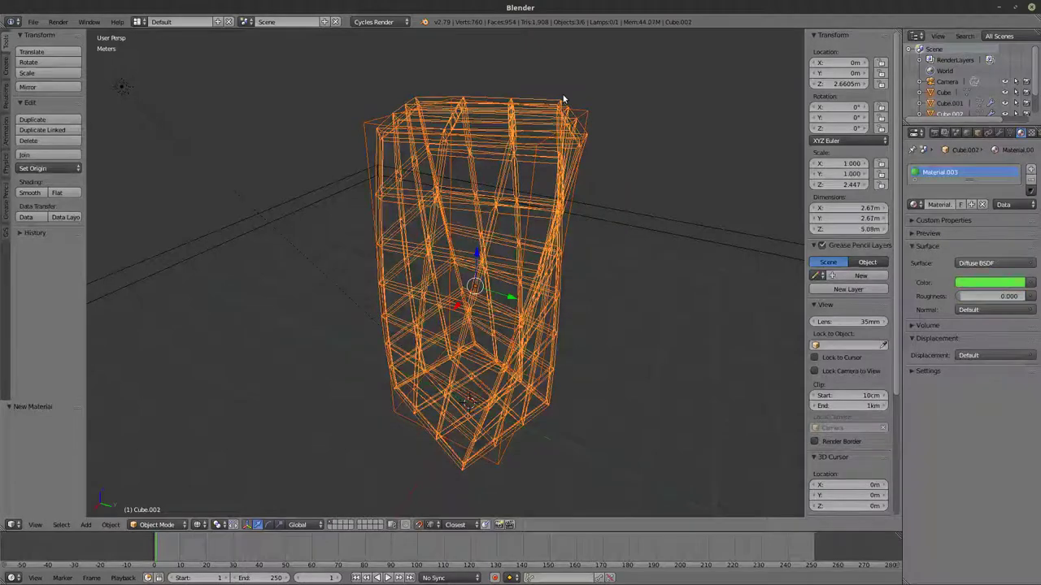
{"action": "key", "text": "z"}
{"action": "mouse_move", "coordinate": [428, 237]}
{"action": "middle_mouse_down"}
{"action": "mouse_move", "coordinate": [451, 178]}
{"action": "mouse_move", "coordinate": [454, 228]}
{"action": "middle_mouse_up"}
{"action": "key", "text": "z"}
Step: Export the selected glass volumes as a Wavefront OBJ file named glass.obj in the home folder
{"action": "left_click", "coordinate": [31, 21]}
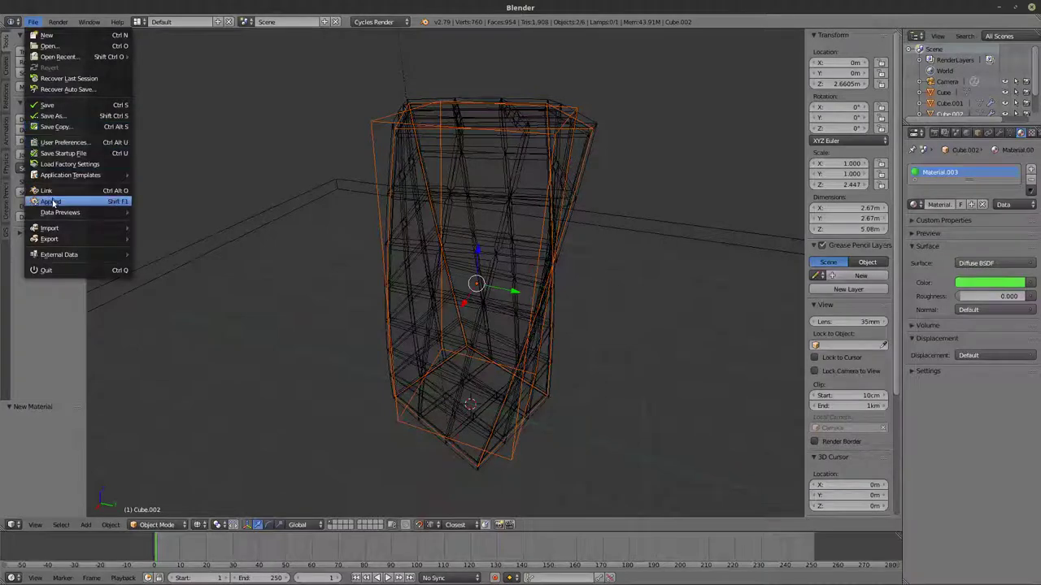
{"action": "mouse_move", "coordinate": [50, 229]}
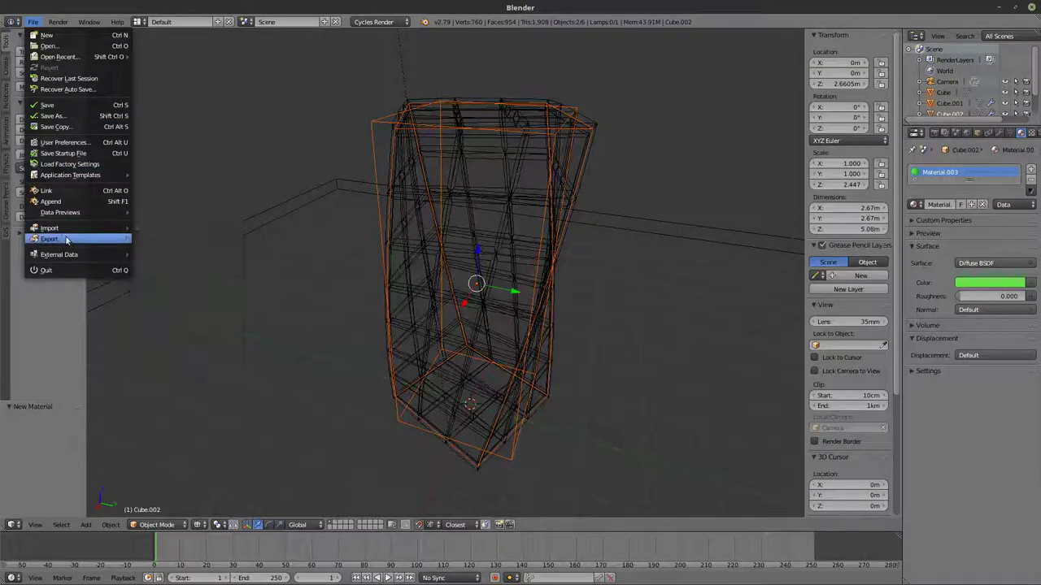
{"action": "left_click", "coordinate": [192, 305]}
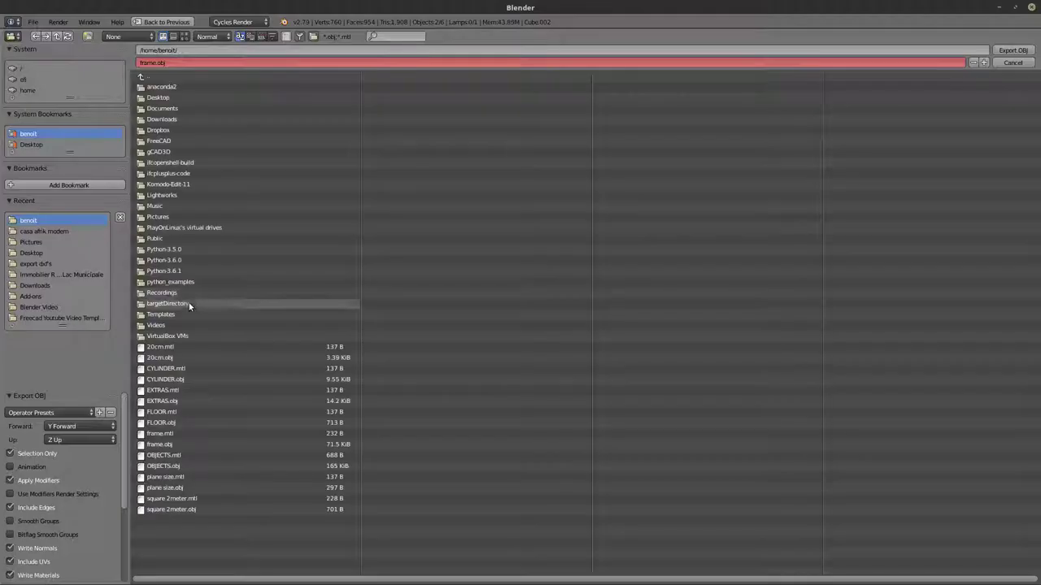
{"action": "left_click", "coordinate": [165, 65]}
{"action": "type", "text": "glass"}
{"action": "key", "text": "Return"}
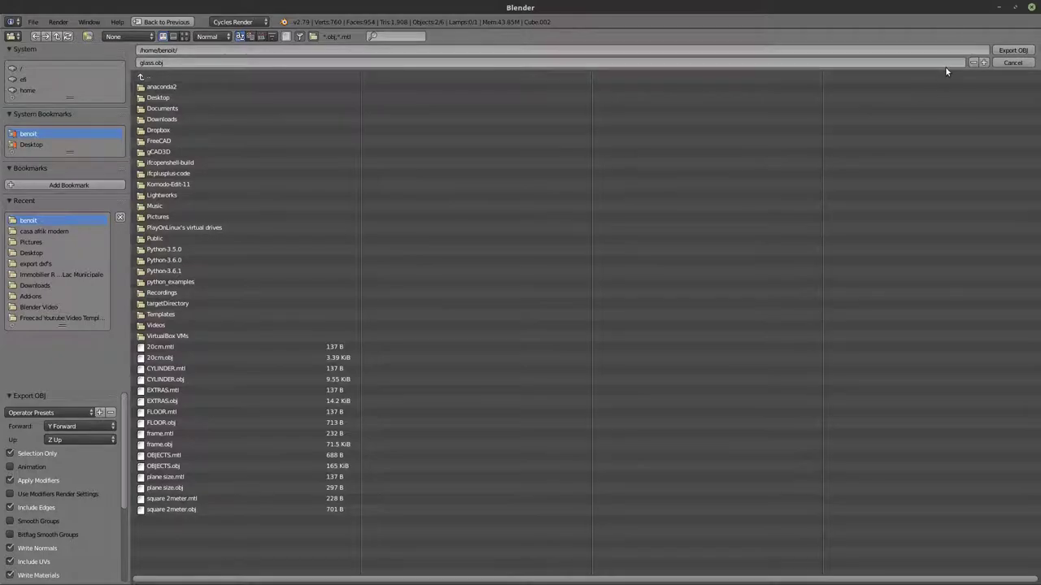
{"action": "left_click", "coordinate": [1007, 52]}
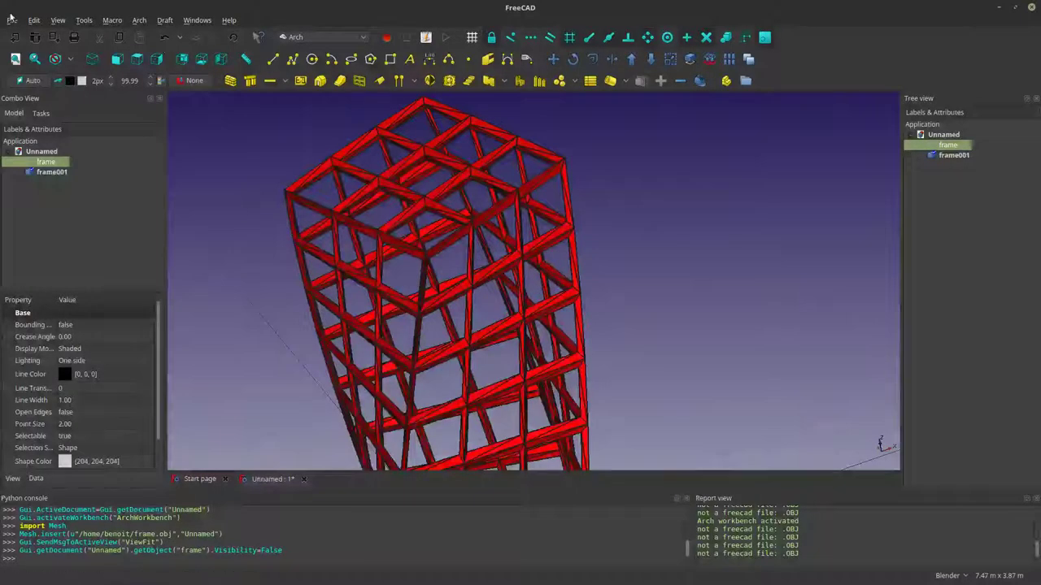
Step: Switch to FreeCAD and import glass.obj from the home folder into the open document as an Alias Mesh
{"action": "left_click", "coordinate": [12, 20]}
{"action": "left_click", "coordinate": [41, 163]}
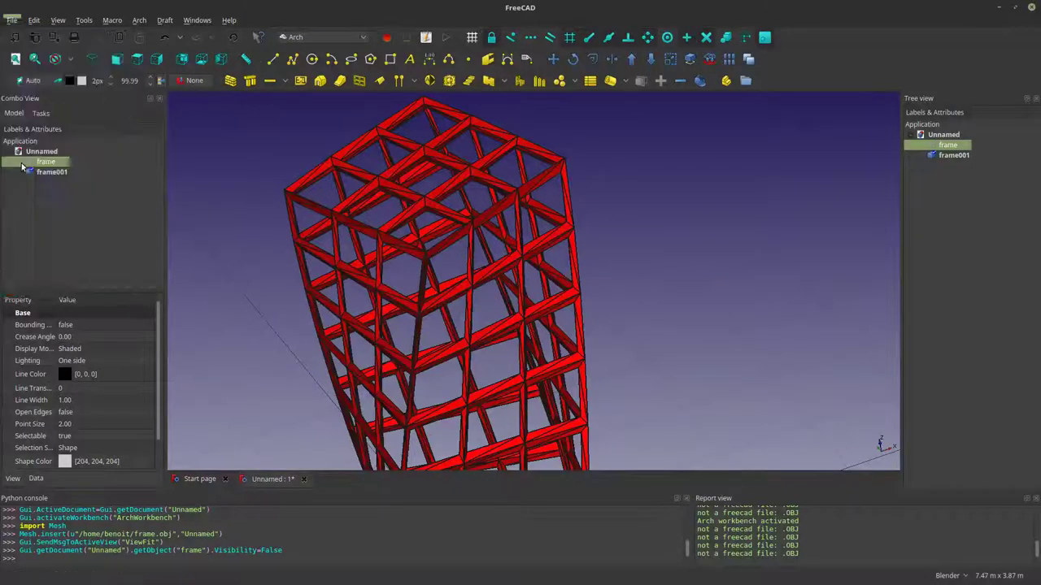
{"action": "left_click", "coordinate": [615, 325]}
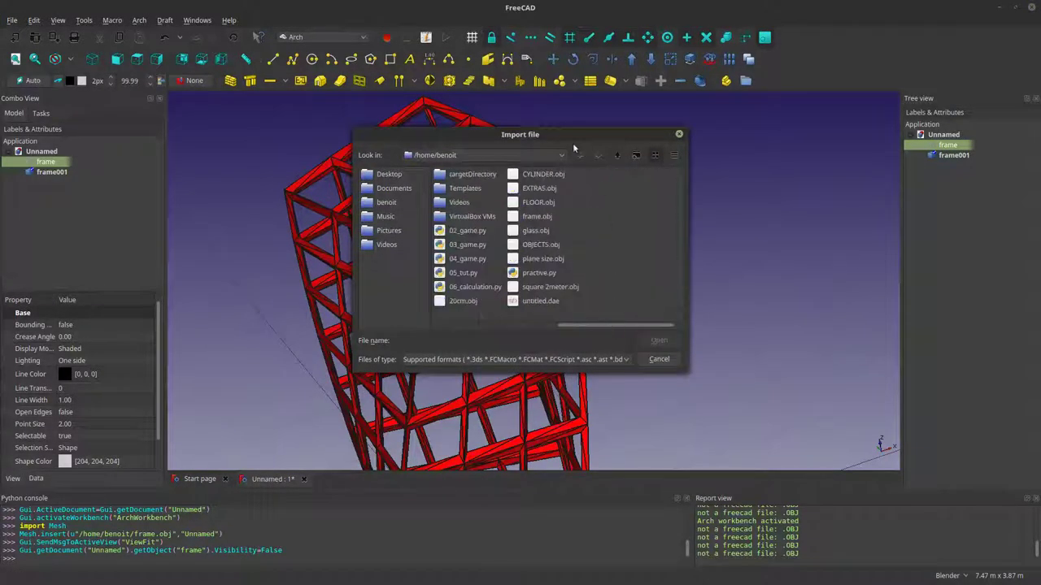
{"action": "left_click", "coordinate": [535, 231]}
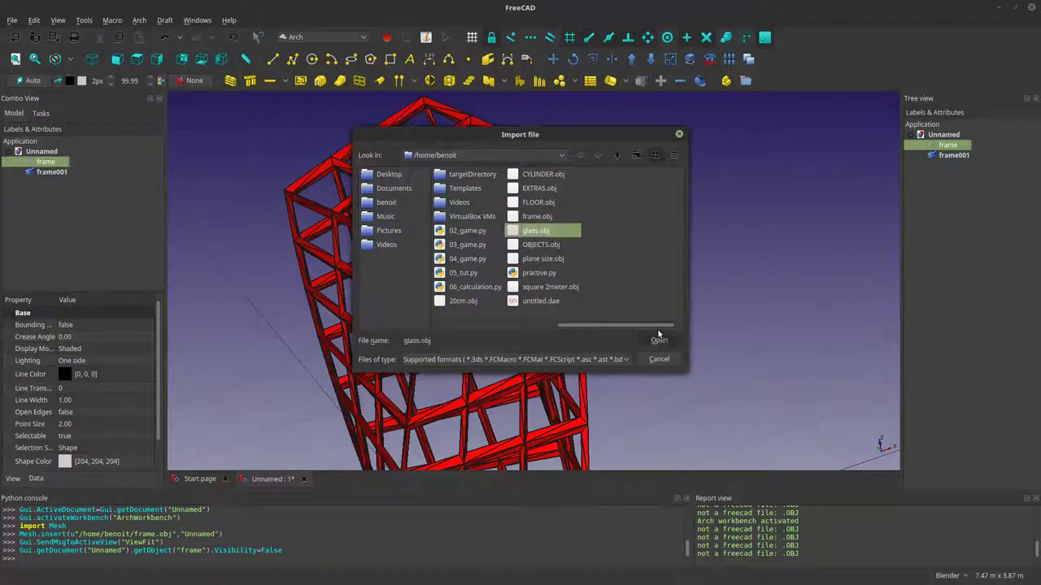
{"action": "left_click", "coordinate": [659, 340]}
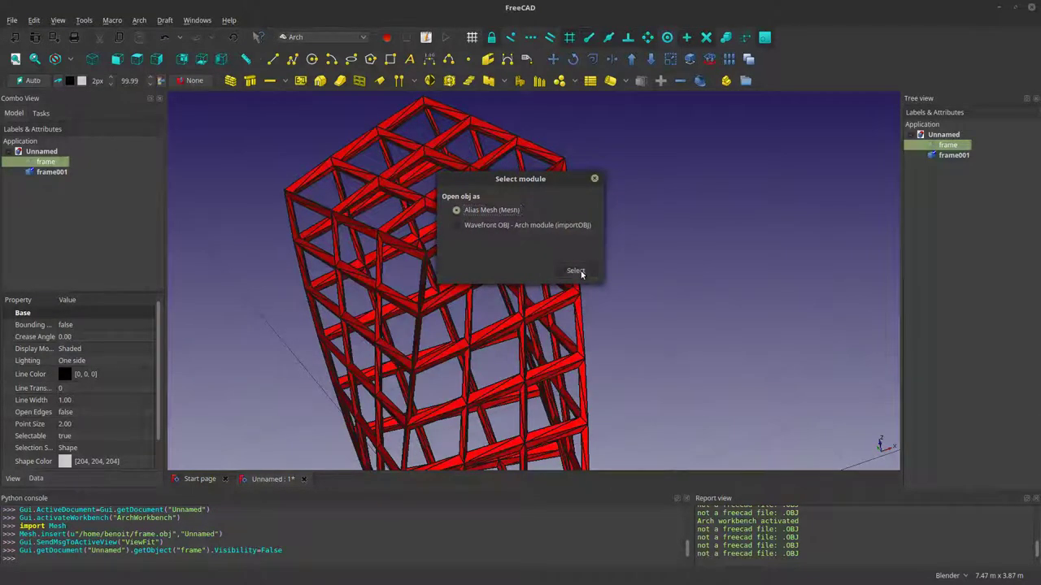
{"action": "left_click", "coordinate": [575, 271]}
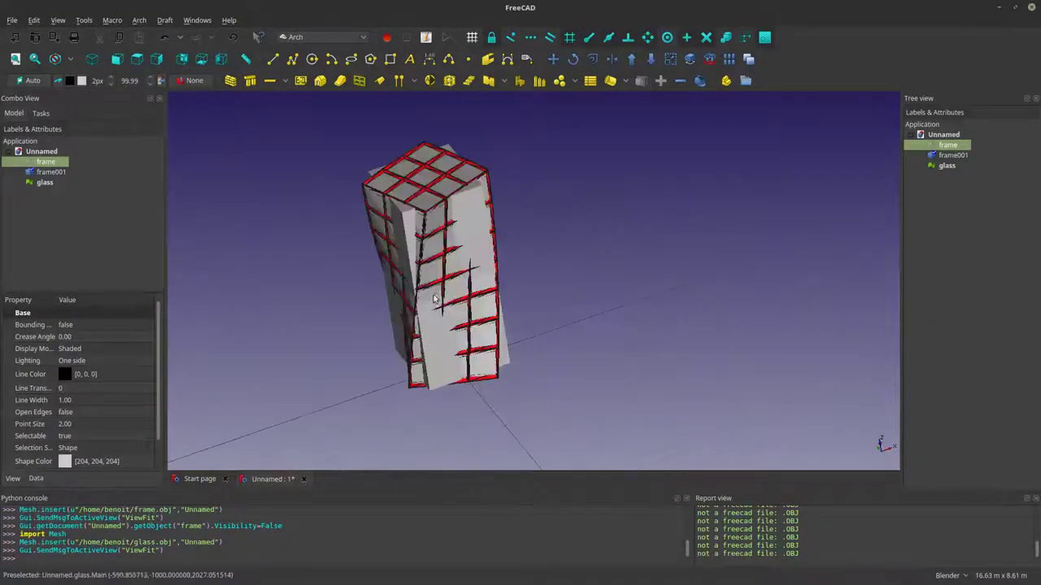
Step: Split the imported glass mesh into independent components with the Arch Split Mesh utility
{"action": "scroll", "coordinate": [434, 298], "scroll_direction": "up", "scroll_amount": 2}
{"action": "middle_click_drag", "start_coordinate": [548, 349], "coordinate": [493, 352]}
{"action": "middle_click_drag", "start_coordinate": [492, 293], "coordinate": [515, 367], "text": "shift"}
{"action": "scroll", "coordinate": [463, 244], "scroll_direction": "up", "scroll_amount": 4}
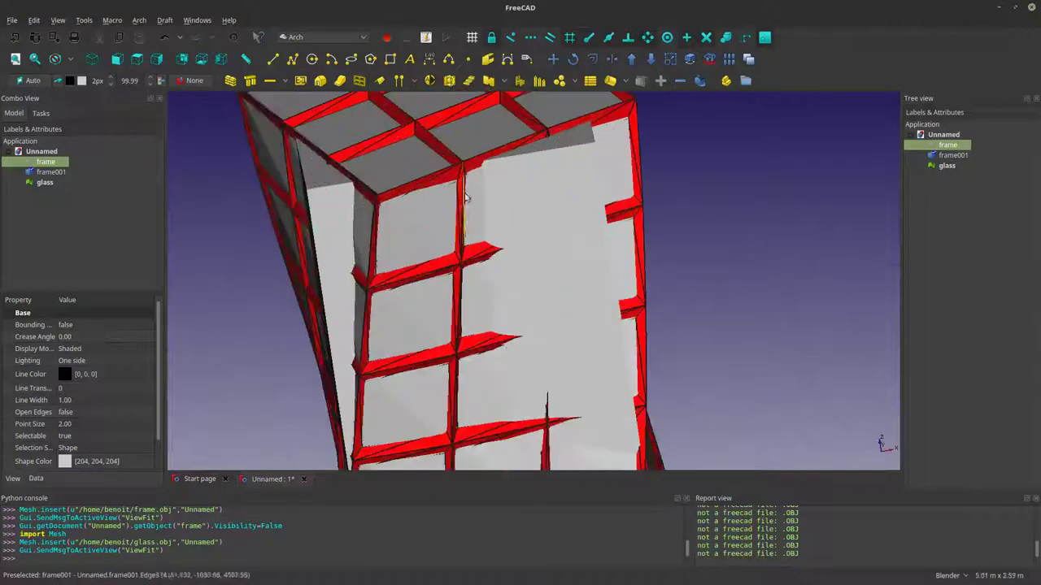
{"action": "scroll", "coordinate": [465, 196], "scroll_direction": "up", "scroll_amount": 2}
{"action": "scroll", "coordinate": [509, 259], "scroll_direction": "down", "scroll_amount": 2}
{"action": "middle_click_drag", "start_coordinate": [509, 259], "coordinate": [520, 246]}
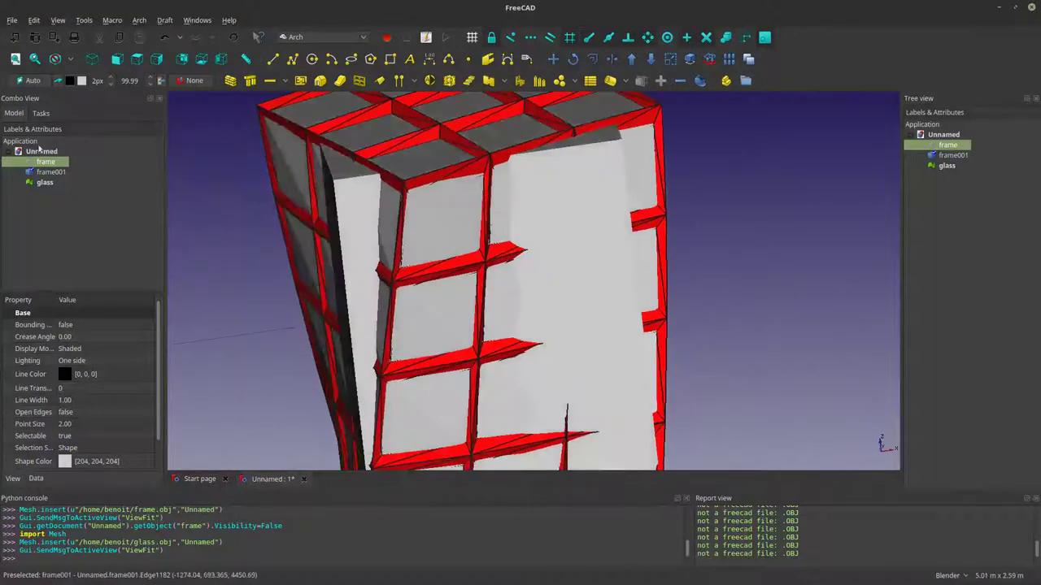
{"action": "left_click", "coordinate": [45, 183]}
{"action": "left_click", "coordinate": [166, 19]}
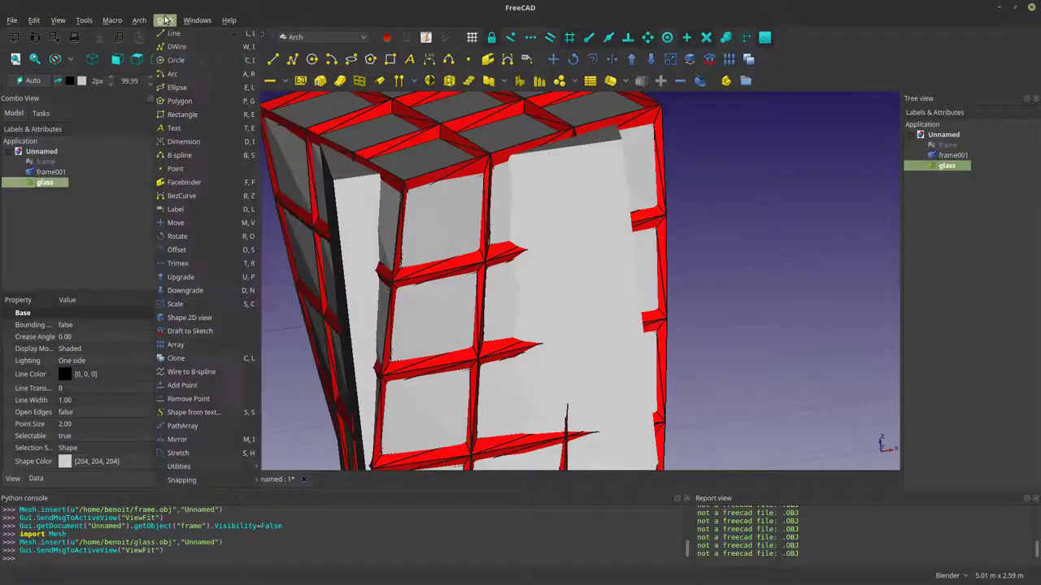
{"action": "mouse_move", "coordinate": [141, 22]}
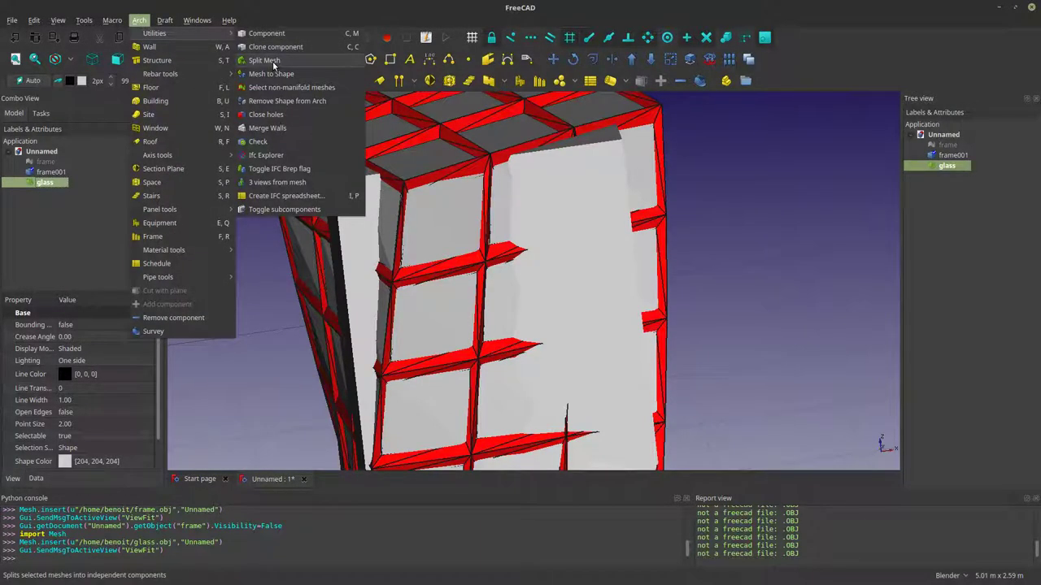
{"action": "left_click", "coordinate": [273, 63]}
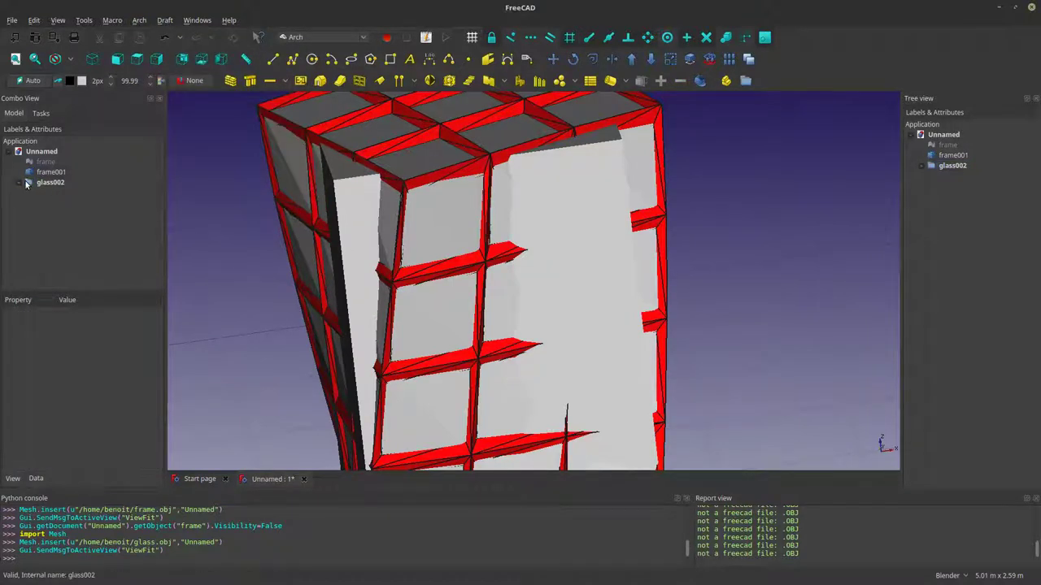
Step: Convert the glass and glass001 meshes in the glass002 group to shapes, and hide both source meshes
{"action": "left_click_drag", "start_coordinate": [60, 214], "coordinate": [47, 195]}
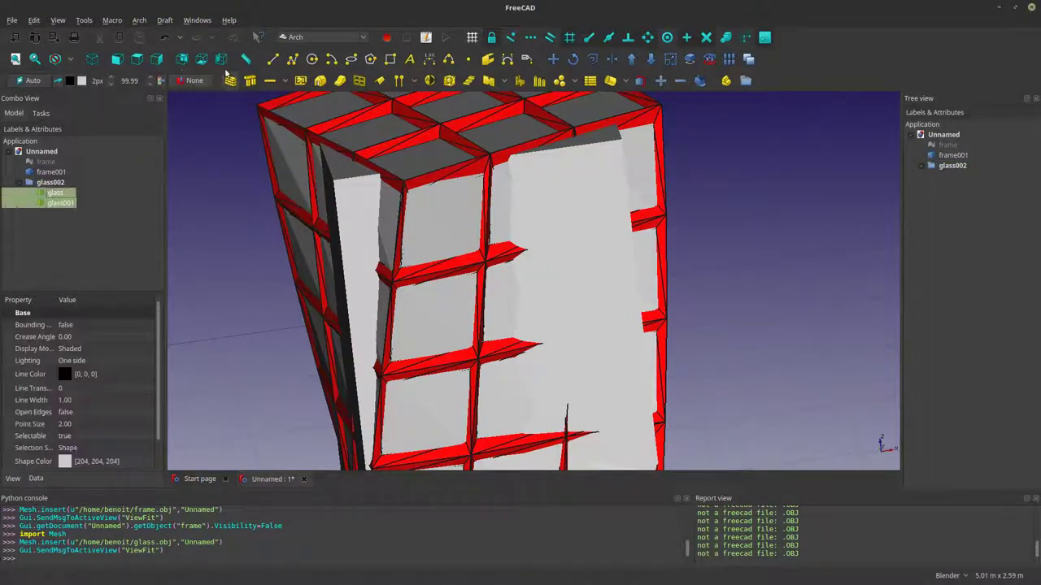
{"action": "left_click", "coordinate": [165, 20]}
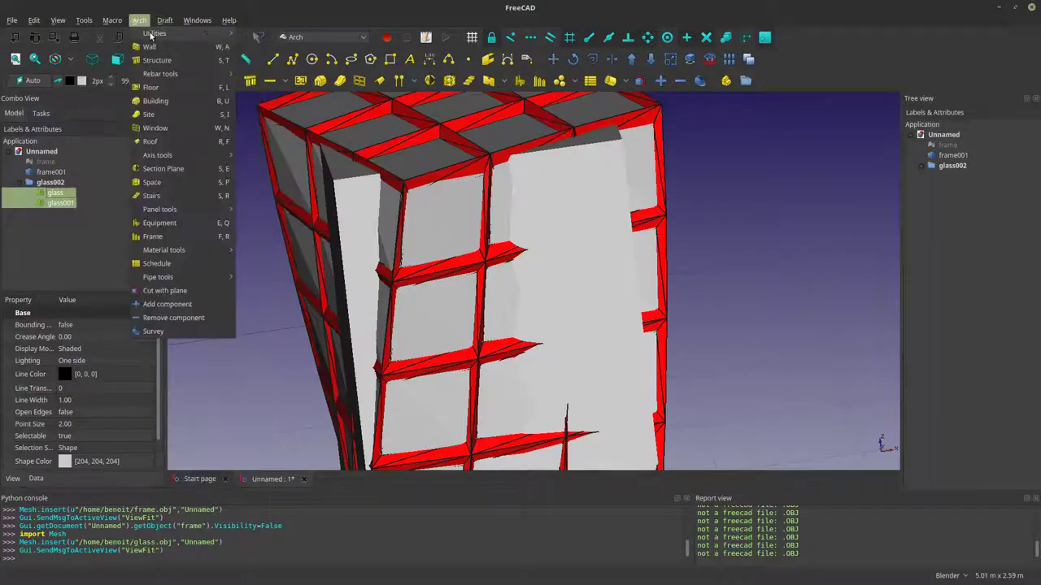
{"action": "mouse_move", "coordinate": [163, 34]}
{"action": "left_click", "coordinate": [251, 75]}
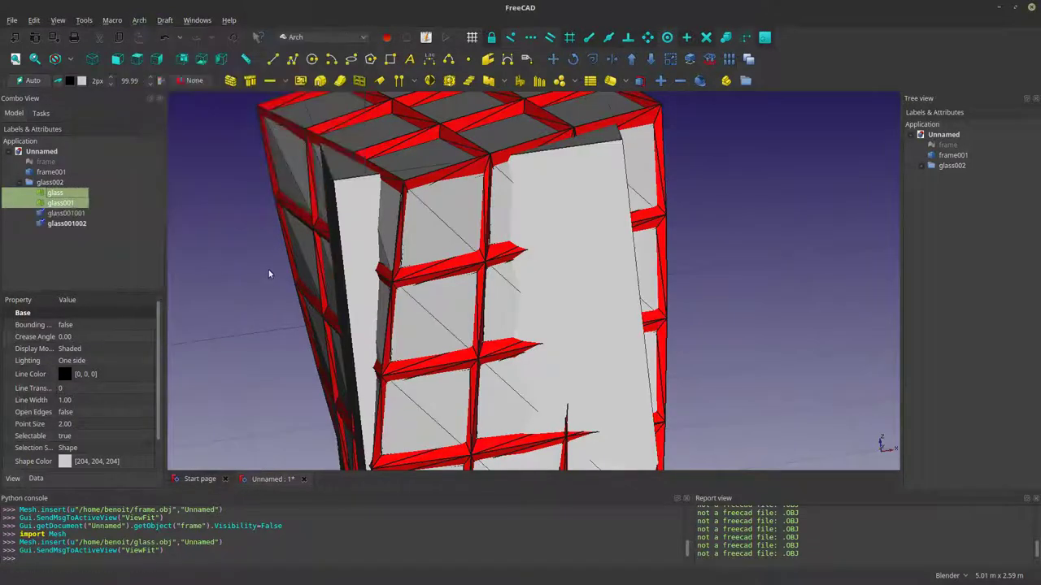
{"action": "key", "text": "space"}
Step: Set the shape color of glass001001 to blue-grey (red 85, green 85, blue 127)
{"action": "left_click", "coordinate": [68, 213]}
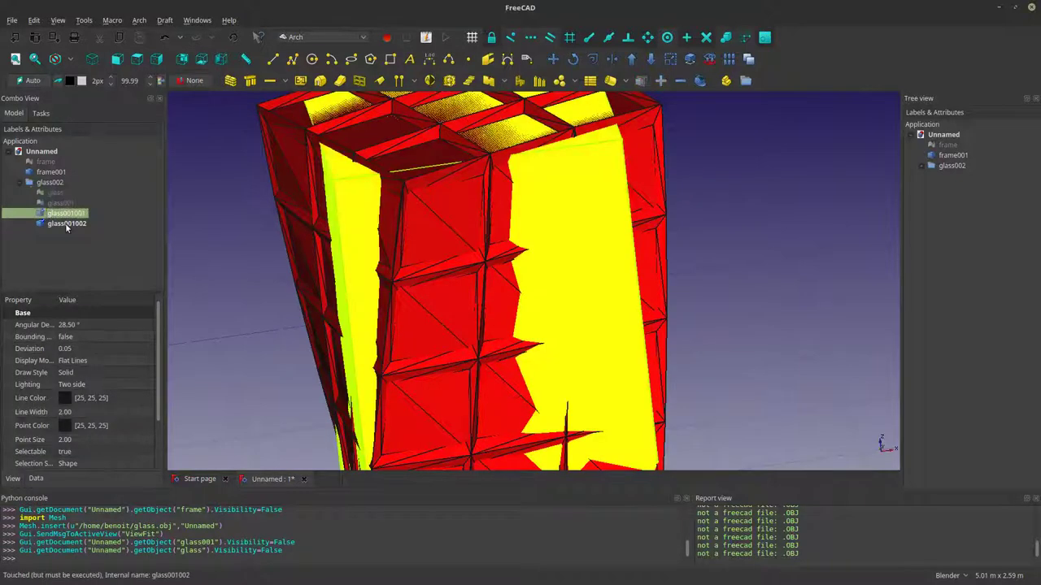
{"action": "left_click", "coordinate": [37, 480]}
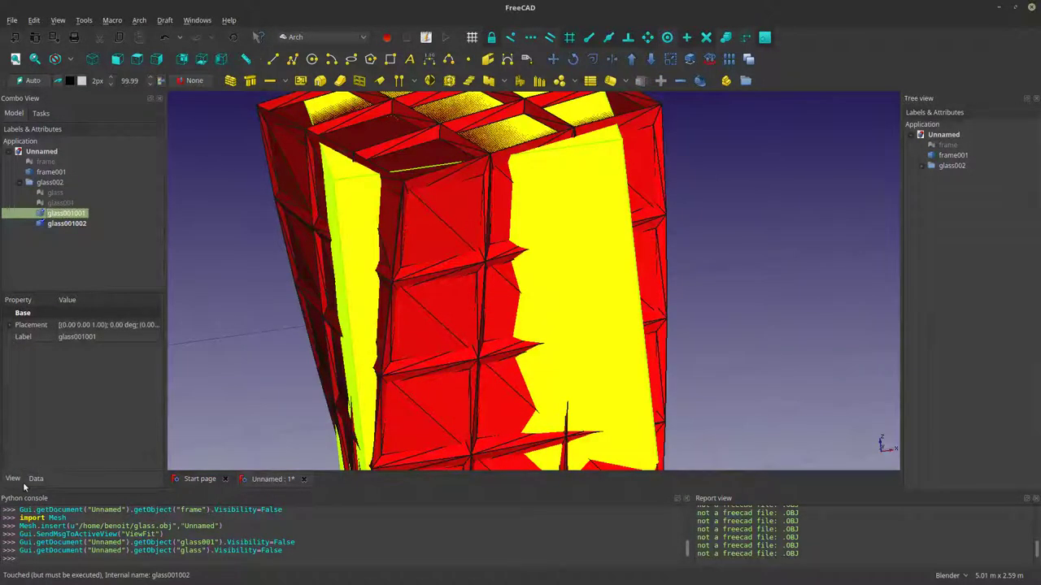
{"action": "left_click", "coordinate": [16, 481]}
{"action": "scroll", "coordinate": [72, 441], "scroll_direction": "down", "scroll_amount": 3}
{"action": "left_click", "coordinate": [109, 429]}
{"action": "left_click", "coordinate": [110, 429]}
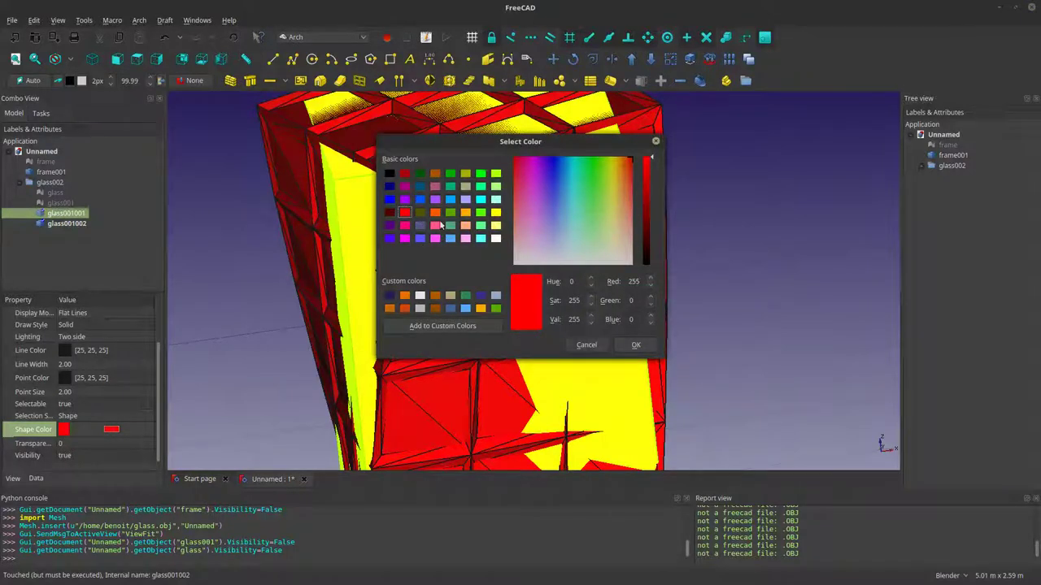
{"action": "left_click", "coordinate": [420, 228]}
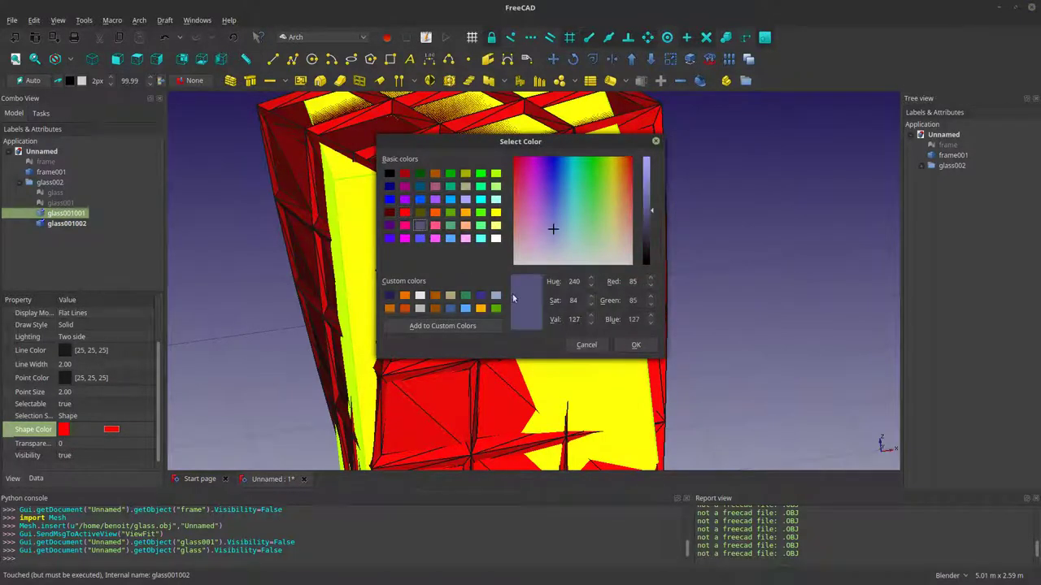
{"action": "left_click", "coordinate": [633, 345]}
{"action": "left_click", "coordinate": [732, 272]}
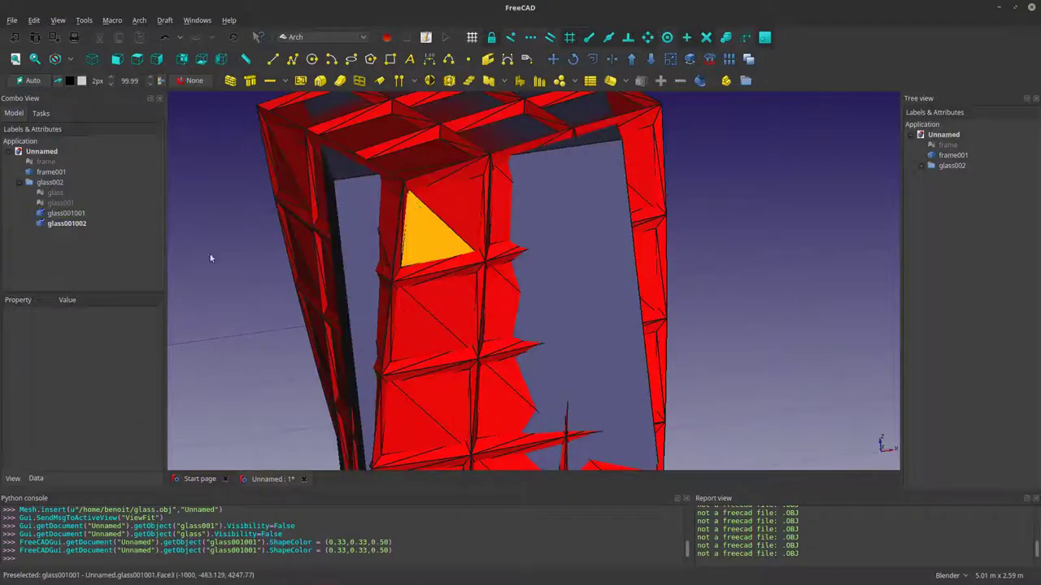
Step: Set the shape color of glass001002 to the beige custom color (181, 163, 127)
{"action": "left_click", "coordinate": [75, 225]}
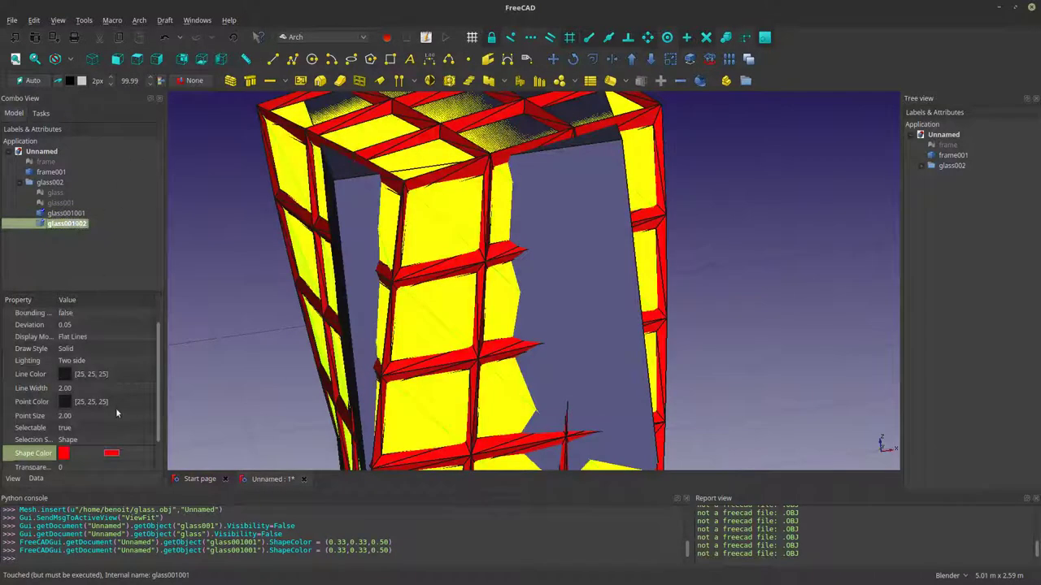
{"action": "left_click", "coordinate": [111, 453]}
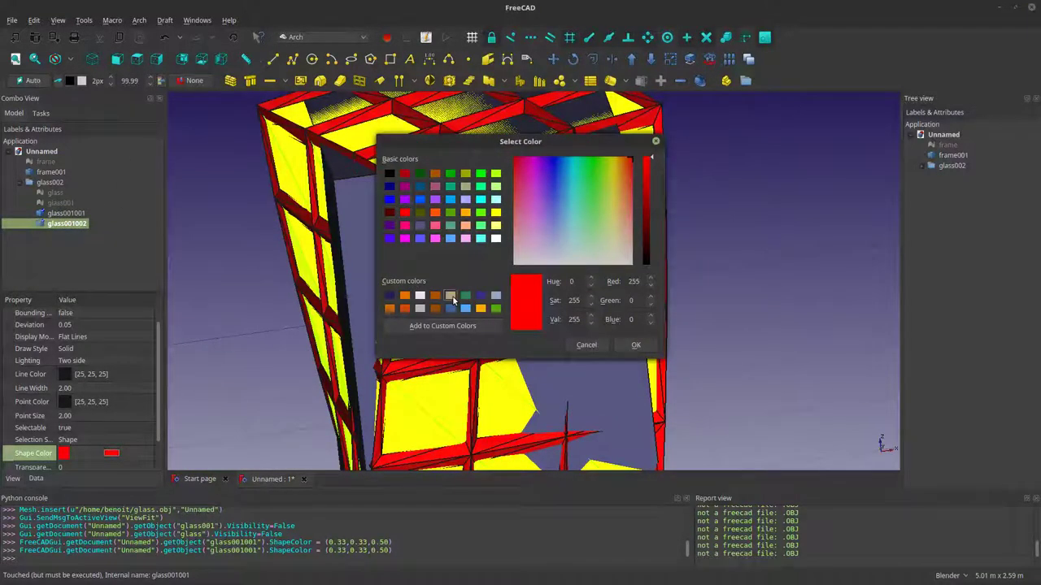
{"action": "left_click", "coordinate": [452, 297]}
{"action": "left_click", "coordinate": [645, 347]}
{"action": "left_click", "coordinate": [711, 314]}
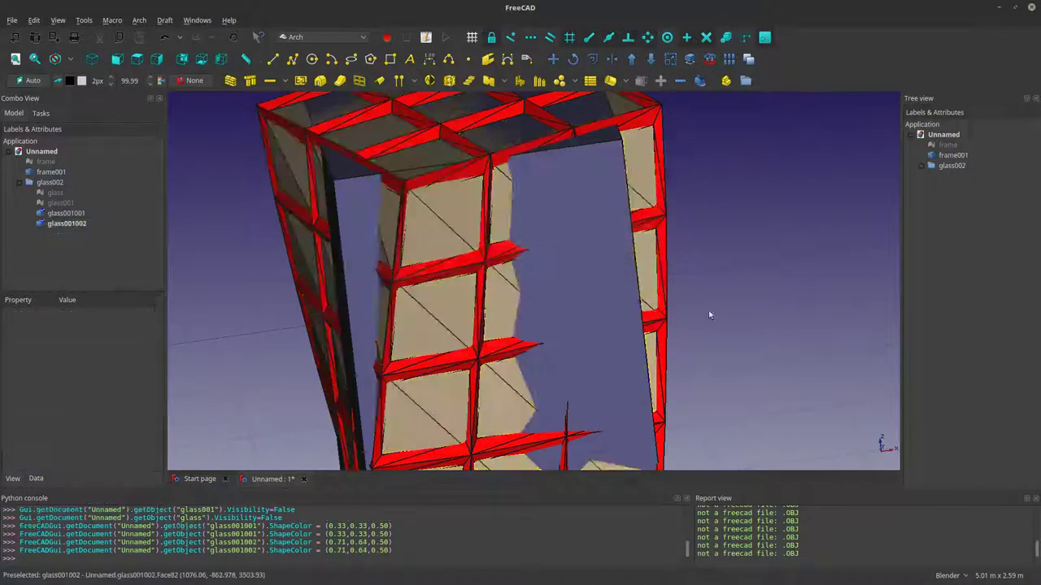
Step: Examine how the two glass volumes intersect around the tower and how the frame bars meet on its roof
{"action": "scroll", "coordinate": [591, 227], "scroll_direction": "down", "scroll_amount": 2}
{"action": "middle_click_drag", "start_coordinate": [590, 228], "coordinate": [640, 388]}
{"action": "scroll", "coordinate": [455, 225], "scroll_direction": "down", "scroll_amount": 2}
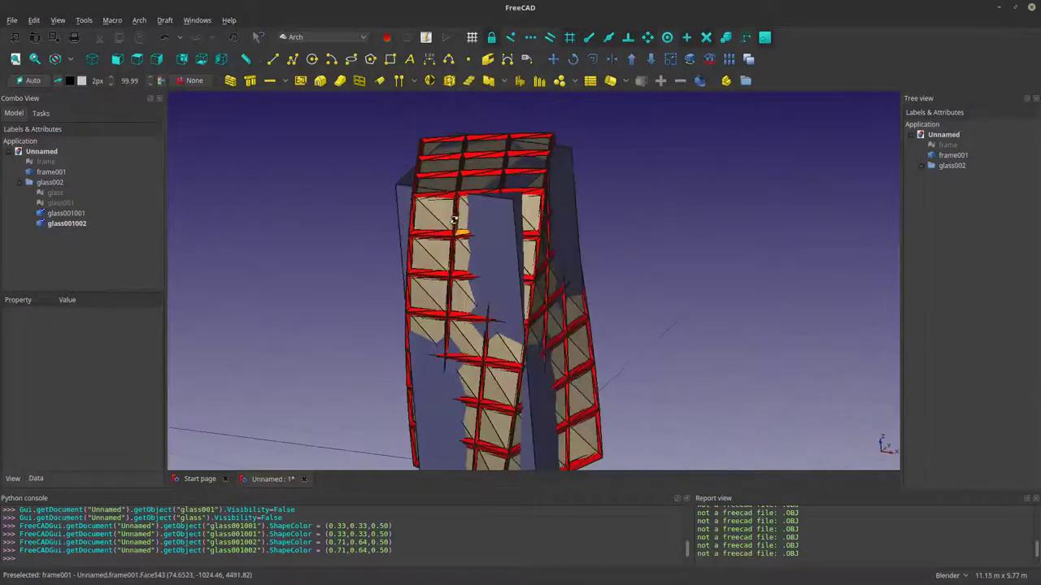
{"action": "middle_click_drag", "start_coordinate": [455, 225], "coordinate": [494, 176]}
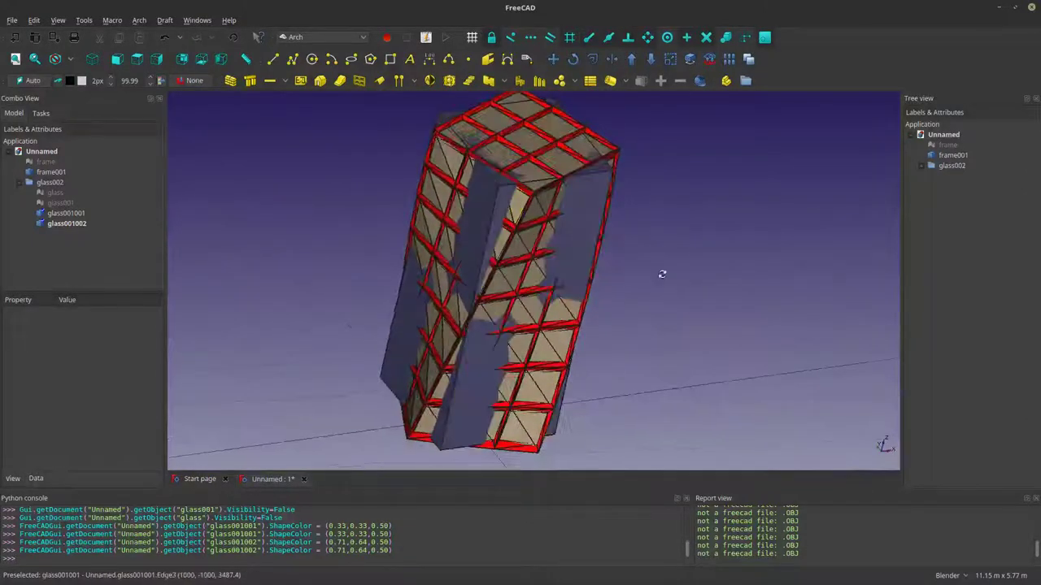
{"action": "middle_click_drag", "start_coordinate": [662, 274], "coordinate": [510, 185]}
{"action": "scroll", "coordinate": [510, 184], "scroll_direction": "up", "scroll_amount": 3}
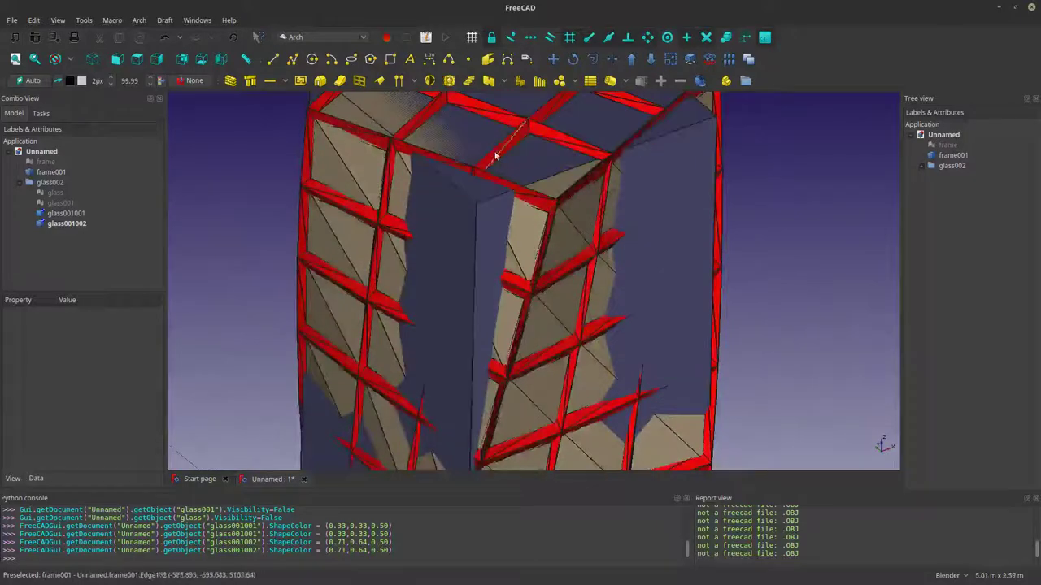
{"action": "left_click", "coordinate": [494, 149]}
{"action": "middle_click_drag", "start_coordinate": [495, 147], "coordinate": [539, 179]}
{"action": "scroll", "coordinate": [520, 193], "scroll_direction": "up", "scroll_amount": 3}
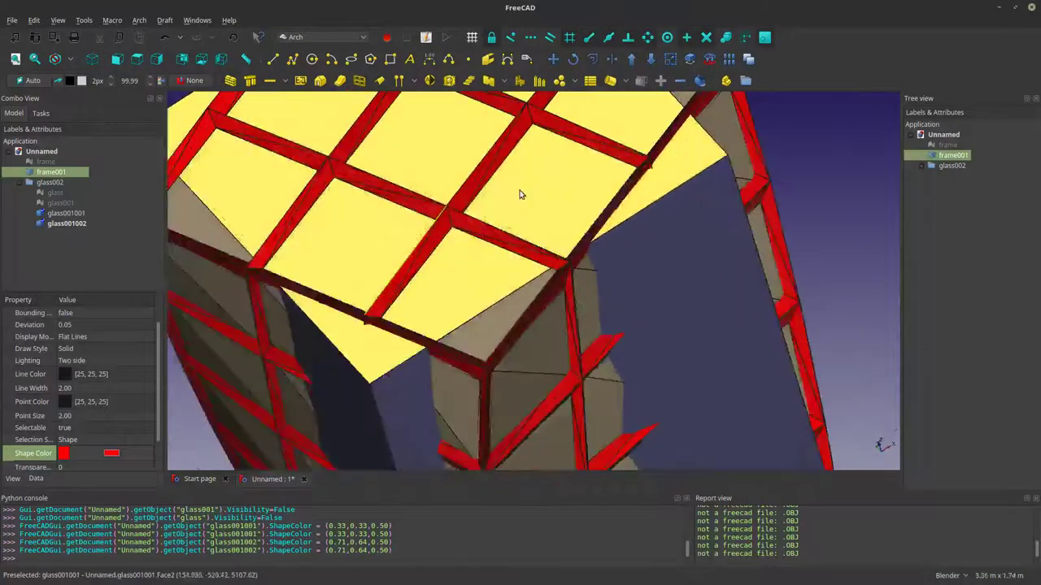
{"action": "scroll", "coordinate": [544, 266], "scroll_direction": "up", "scroll_amount": 2}
{"action": "mouse_move", "coordinate": [544, 266]}
{"action": "middle_mouse_down"}
{"action": "mouse_move", "coordinate": [535, 249]}
{"action": "mouse_move", "coordinate": [546, 284]}
{"action": "middle_mouse_up"}
{"action": "scroll", "coordinate": [545, 284], "scroll_direction": "down", "scroll_amount": 2}
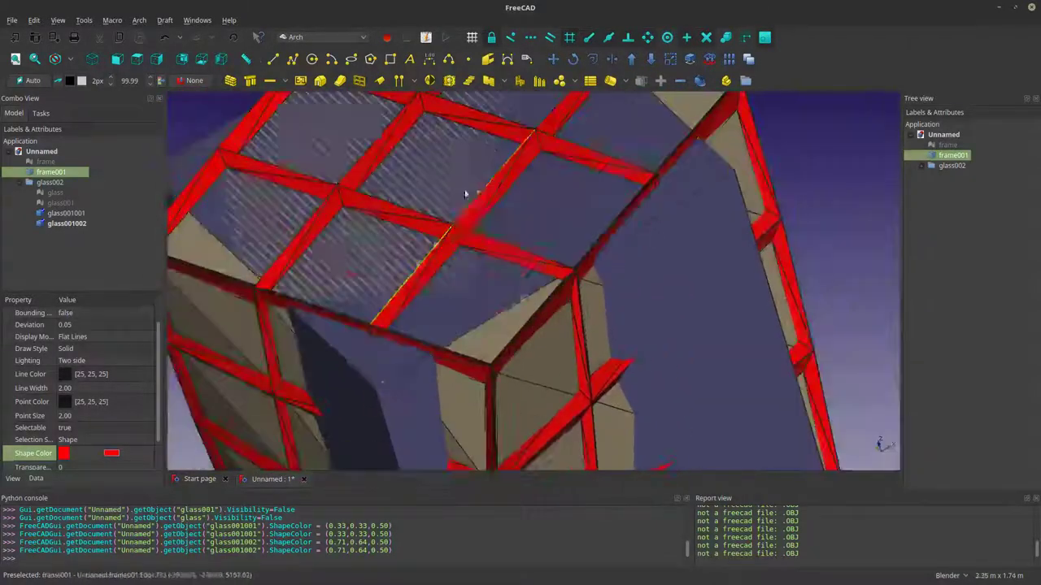
{"action": "scroll", "coordinate": [467, 219], "scroll_direction": "up", "scroll_amount": 2}
{"action": "scroll", "coordinate": [467, 219], "scroll_direction": "up", "scroll_amount": 2}
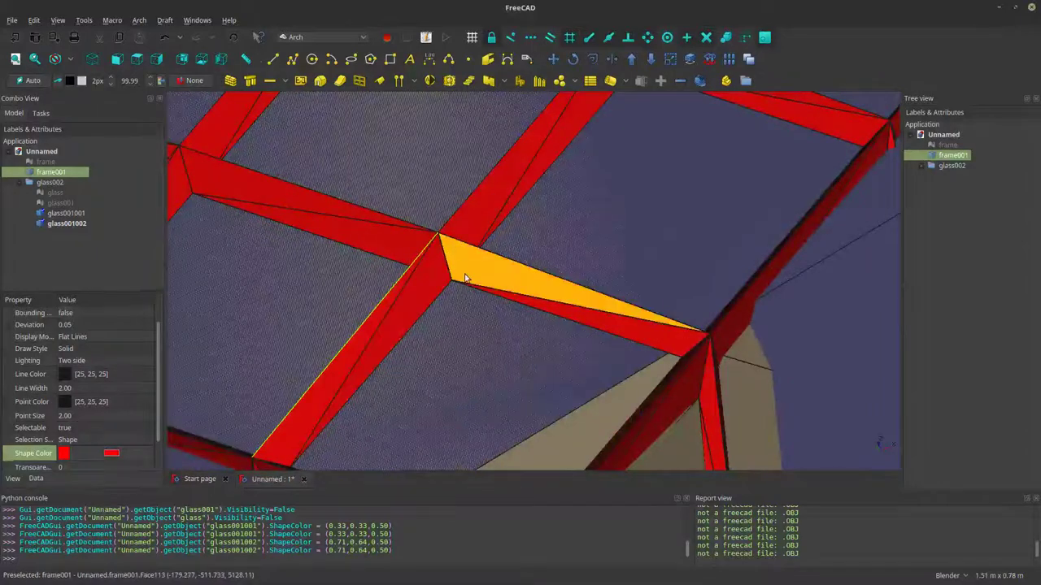
Step: Examine the red frame's corner joints and bar ends along the tower's facade
{"action": "scroll", "coordinate": [466, 279], "scroll_direction": "down", "scroll_amount": 5}
{"action": "middle_click_drag", "start_coordinate": [459, 273], "coordinate": [532, 284]}
{"action": "scroll", "coordinate": [534, 313], "scroll_direction": "down", "scroll_amount": 5}
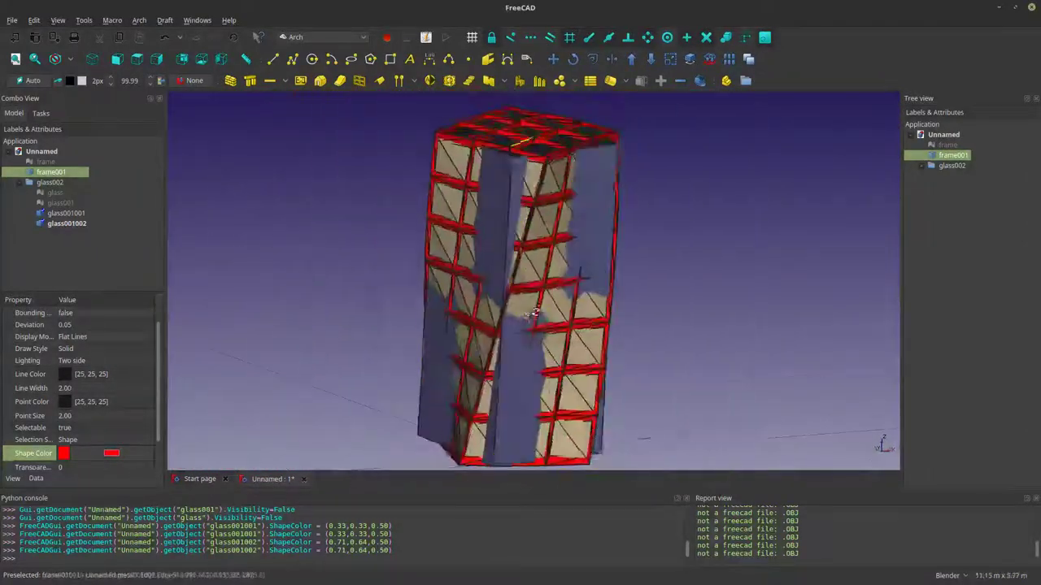
{"action": "scroll", "coordinate": [535, 313], "scroll_direction": "up", "scroll_amount": 8}
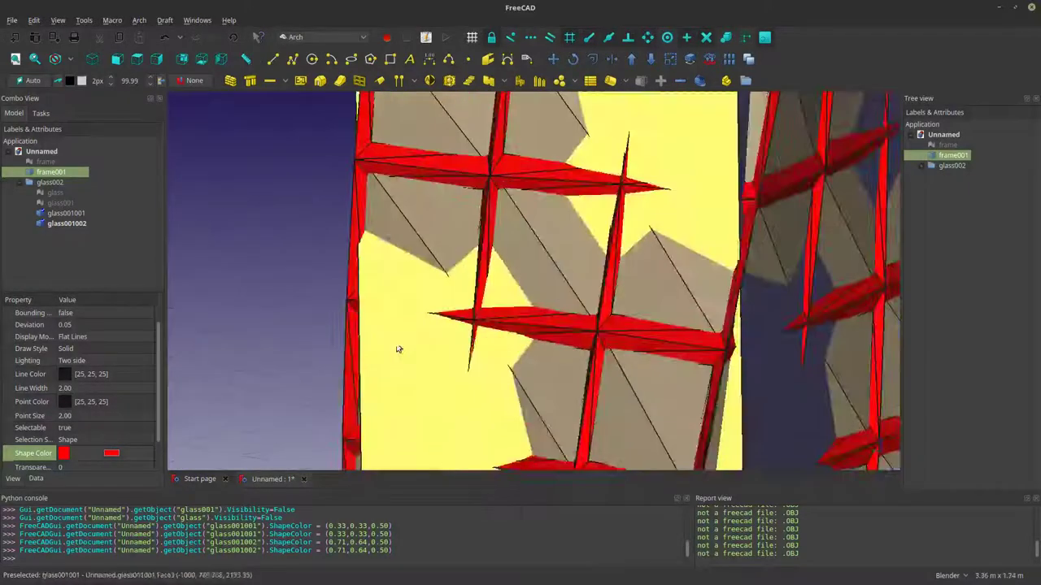
{"action": "scroll", "coordinate": [365, 317], "scroll_direction": "up", "scroll_amount": 8}
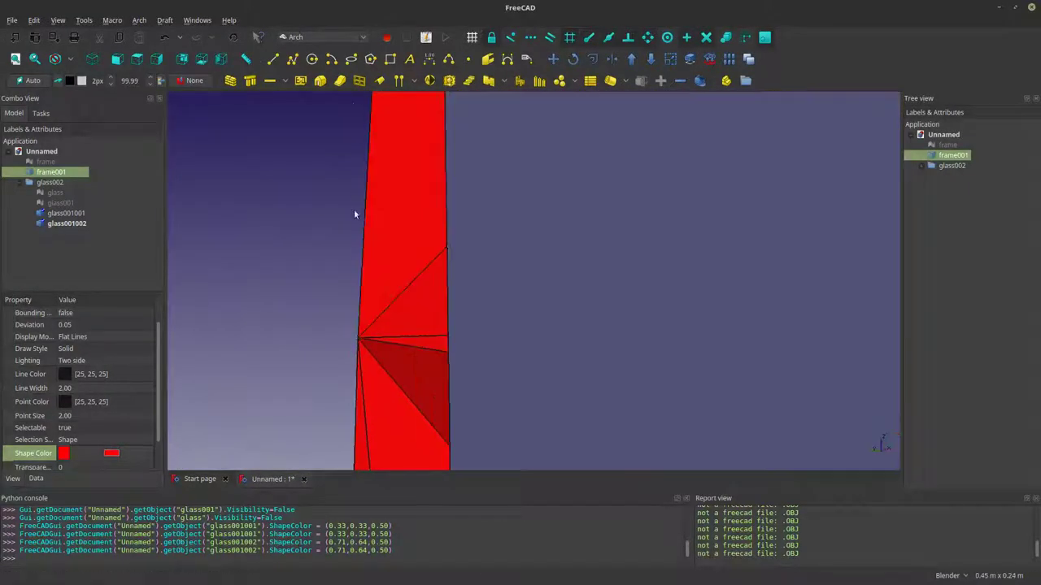
{"action": "scroll", "coordinate": [353, 214], "scroll_direction": "down", "scroll_amount": 6}
{"action": "scroll", "coordinate": [216, 114], "scroll_direction": "down", "scroll_amount": 2}
{"action": "scroll", "coordinate": [347, 220], "scroll_direction": "down", "scroll_amount": 4}
{"action": "middle_click_drag", "start_coordinate": [348, 220], "coordinate": [462, 93]}
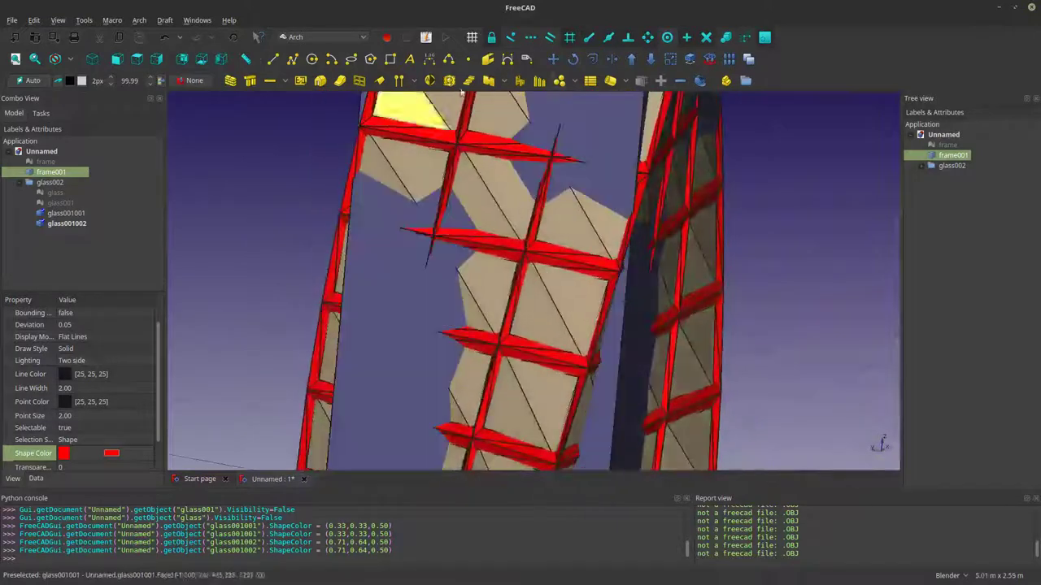
Step: Draw an open three-point DWire across the lower facade, picking points on the frame's vertical bars
{"action": "left_click", "coordinate": [292, 59]}
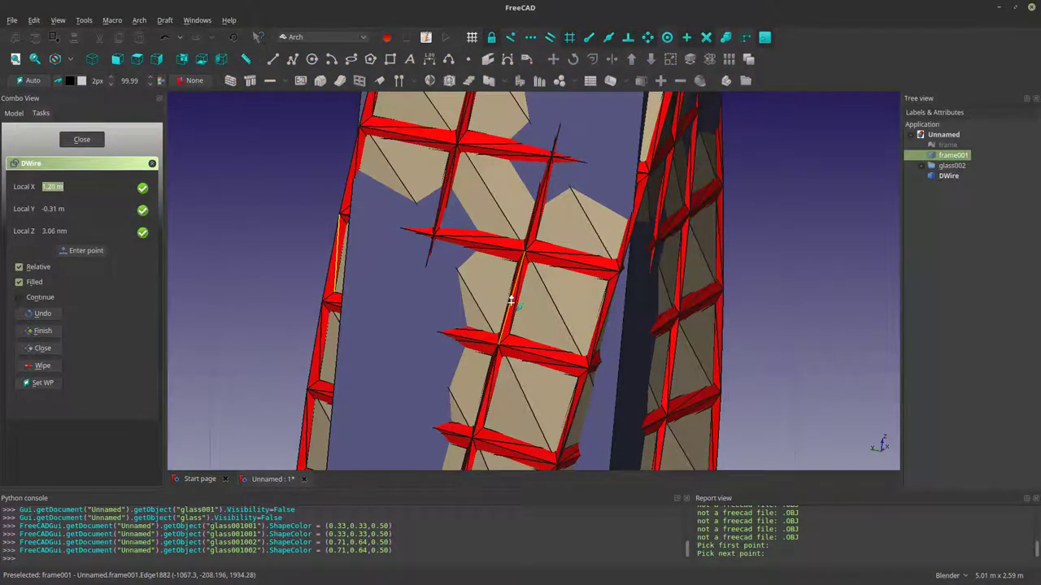
{"action": "left_click", "coordinate": [511, 302]}
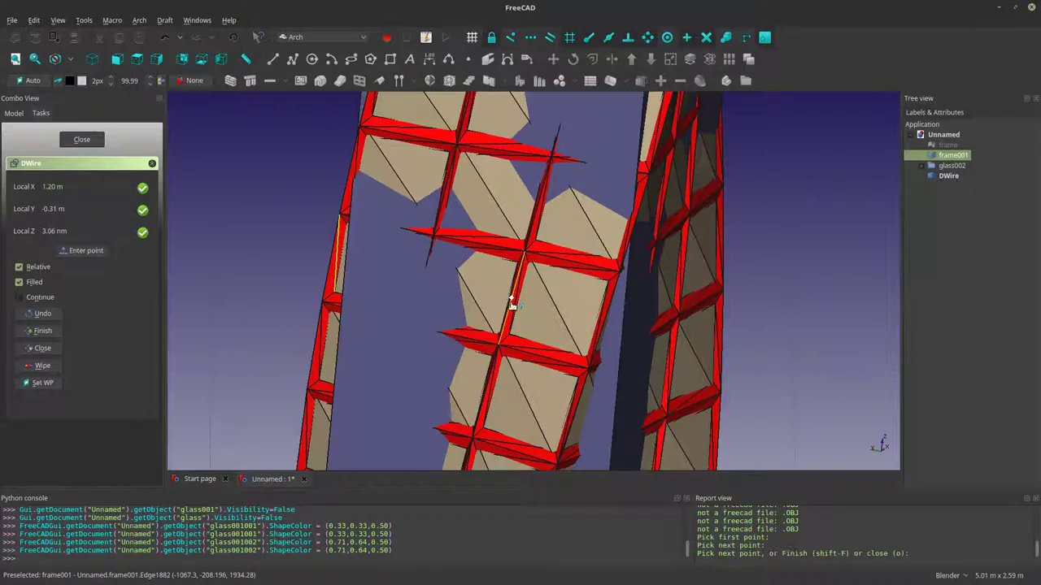
{"action": "left_click", "coordinate": [600, 317]}
{"action": "double_click", "coordinate": [599, 312]}
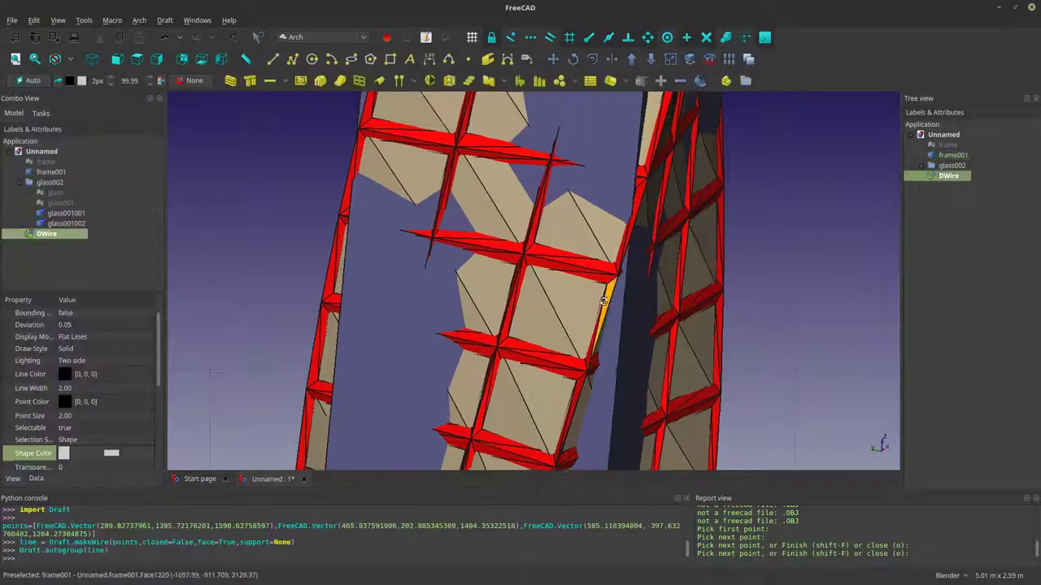
Step: Set the transparency of the blue-grey glass001001 shape to 80
{"action": "scroll", "coordinate": [435, 295], "scroll_direction": "down", "scroll_amount": 6}
{"action": "middle_click_drag", "start_coordinate": [605, 298], "coordinate": [435, 307]}
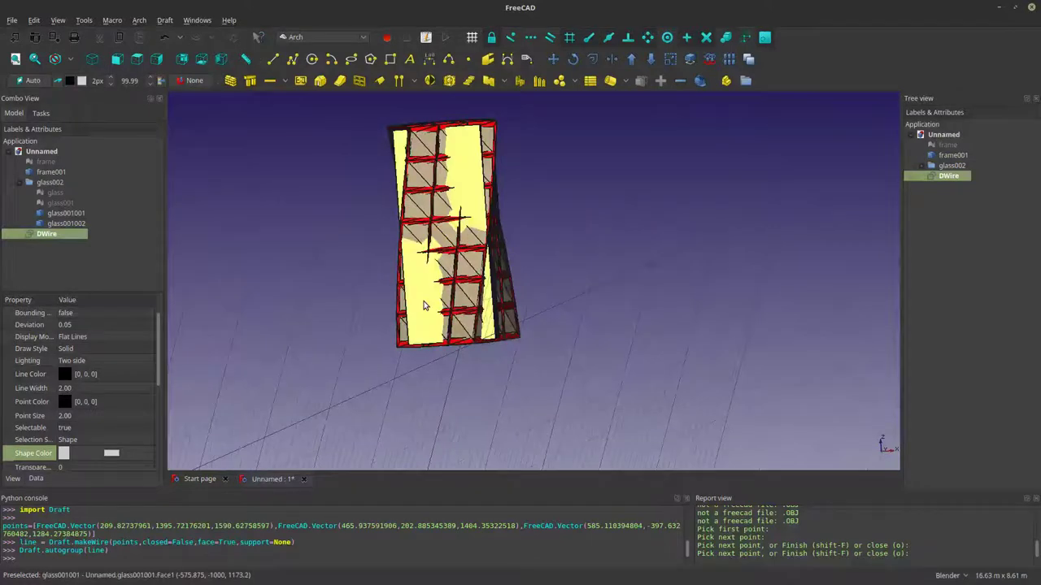
{"action": "left_click", "coordinate": [426, 302]}
{"action": "left_click", "coordinate": [91, 467]}
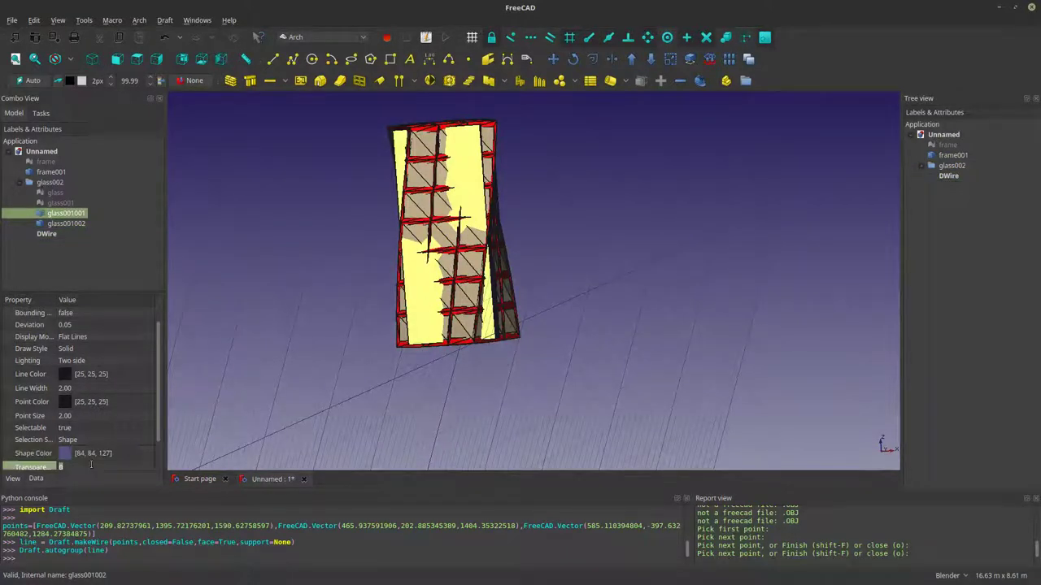
{"action": "type", "text": "80"}
{"action": "left_click", "coordinate": [661, 340]}
{"action": "middle_click_drag", "start_coordinate": [627, 203], "coordinate": [569, 281]}
{"action": "scroll", "coordinate": [488, 145], "scroll_direction": "up", "scroll_amount": 2}
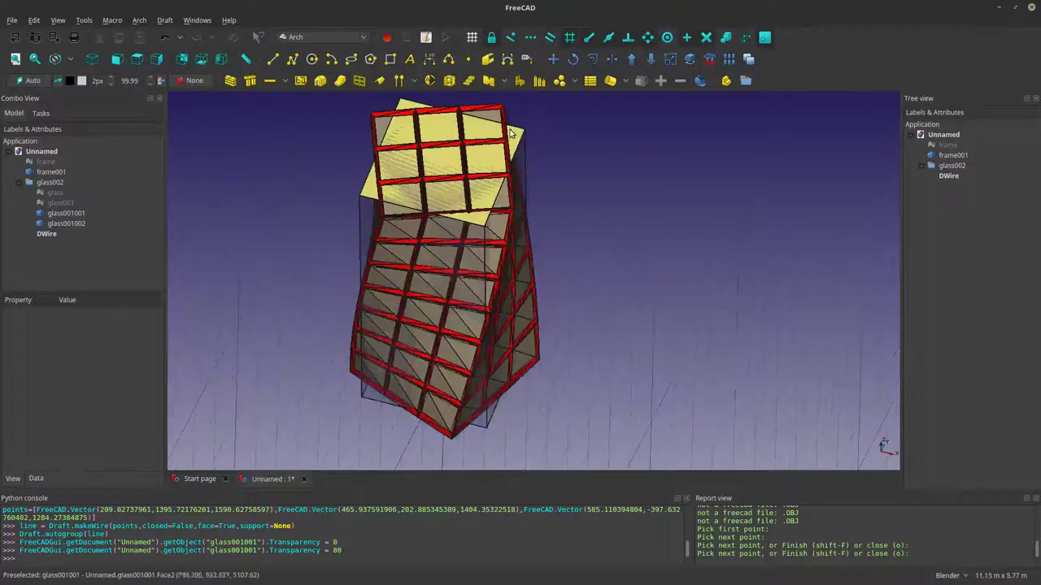
Step: Hide the red frame001 shape so that only the glass volumes are displayed
{"action": "left_click", "coordinate": [393, 232]}
{"action": "middle_click_drag", "start_coordinate": [545, 302], "coordinate": [504, 250]}
{"action": "left_click", "coordinate": [492, 231]}
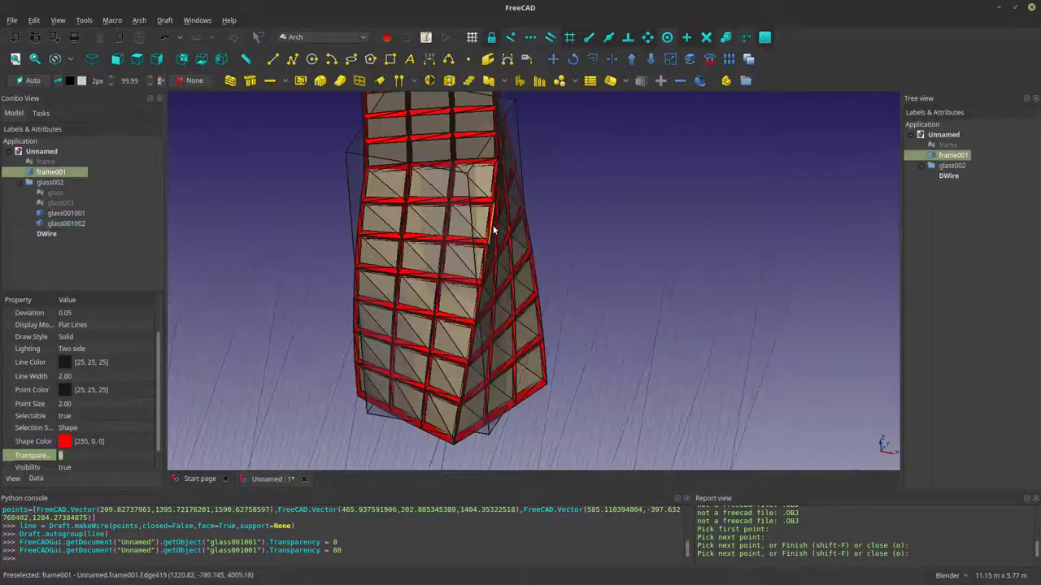
{"action": "key", "text": "space"}
{"action": "middle_click_drag", "start_coordinate": [548, 322], "coordinate": [469, 313]}
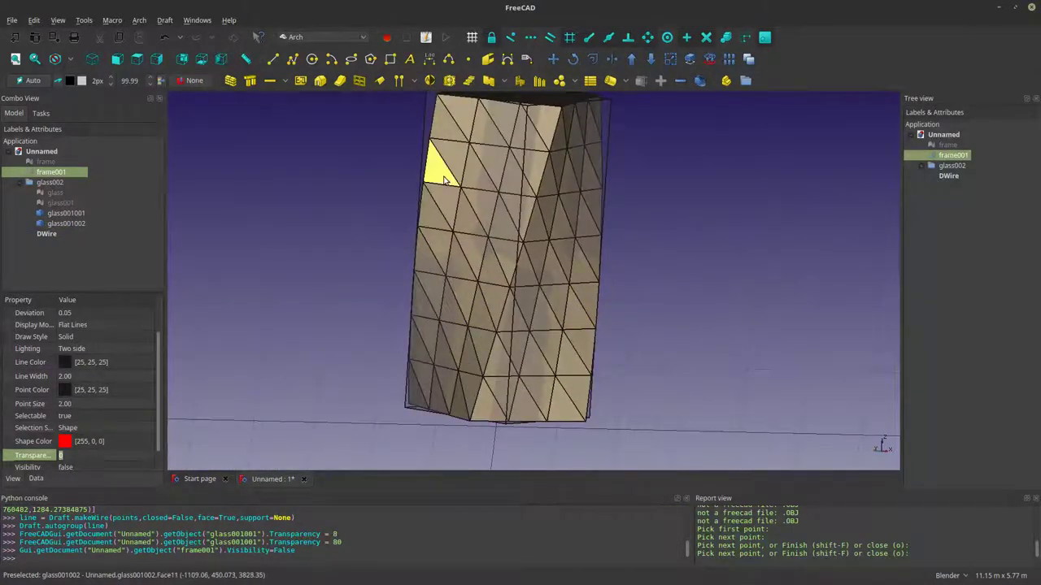
{"action": "middle_click_drag", "start_coordinate": [676, 384], "coordinate": [464, 214]}
Step: Copy the glass001001 and glass001002 shapes together and paste duplicates of both into the document
{"action": "left_click", "coordinate": [70, 224]}
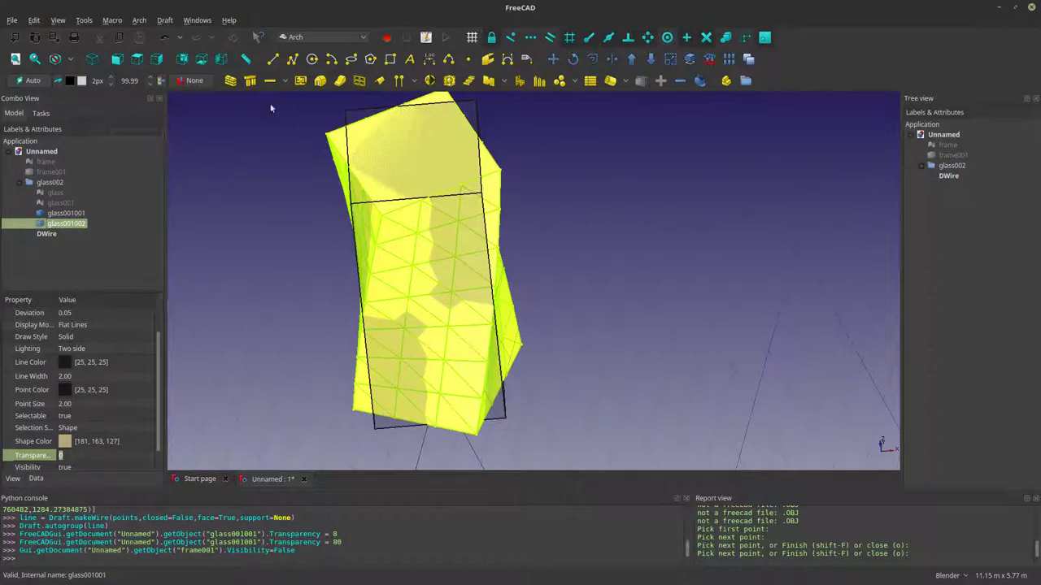
{"action": "left_click", "coordinate": [321, 37]}
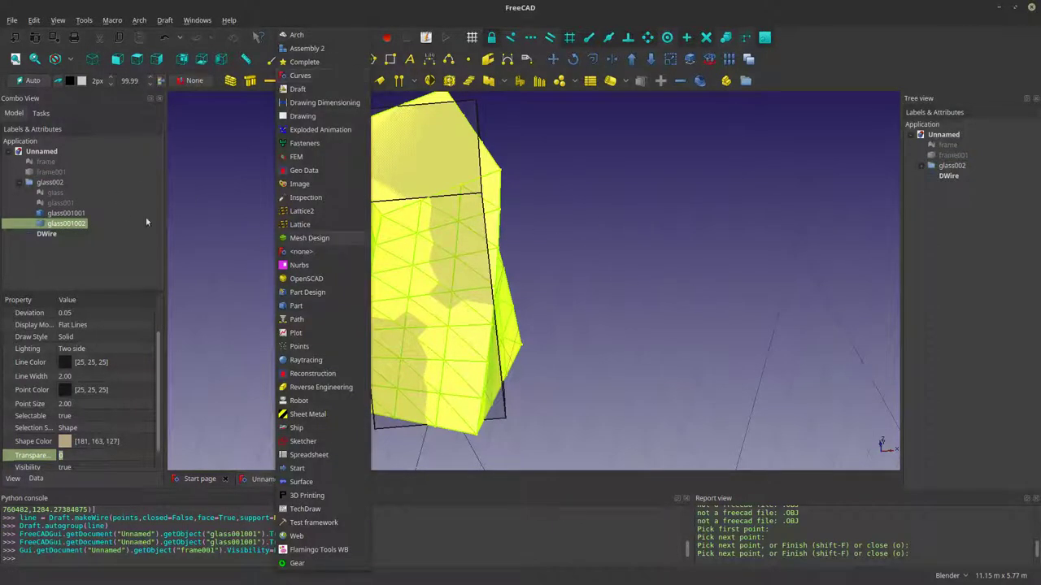
{"action": "left_click", "coordinate": [61, 218]}
{"action": "left_click", "coordinate": [61, 217], "text": "ctrl"}
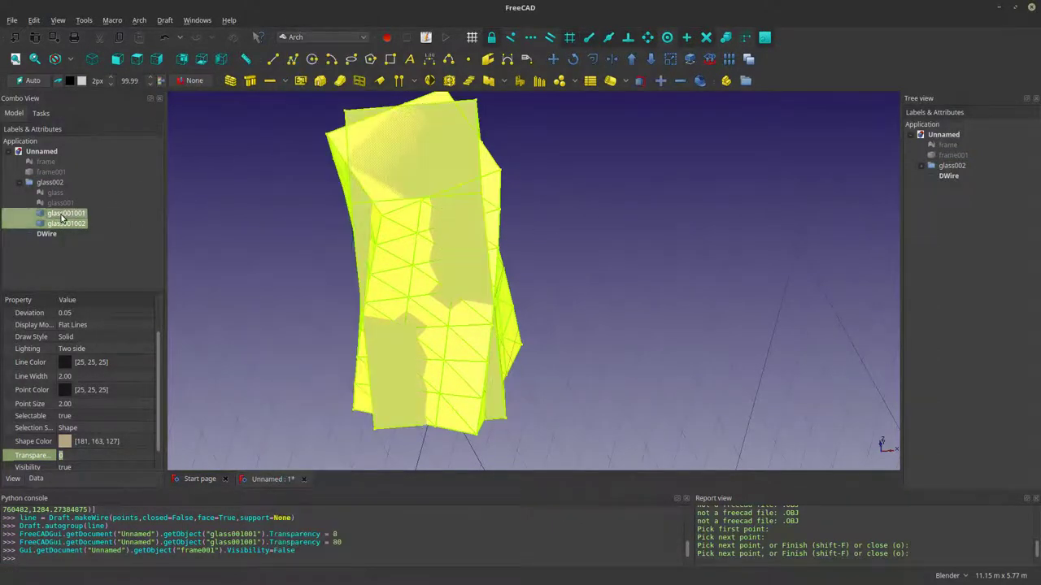
{"action": "right_click", "coordinate": [64, 214]}
{"action": "left_click", "coordinate": [83, 322]}
{"action": "left_click", "coordinate": [73, 273]}
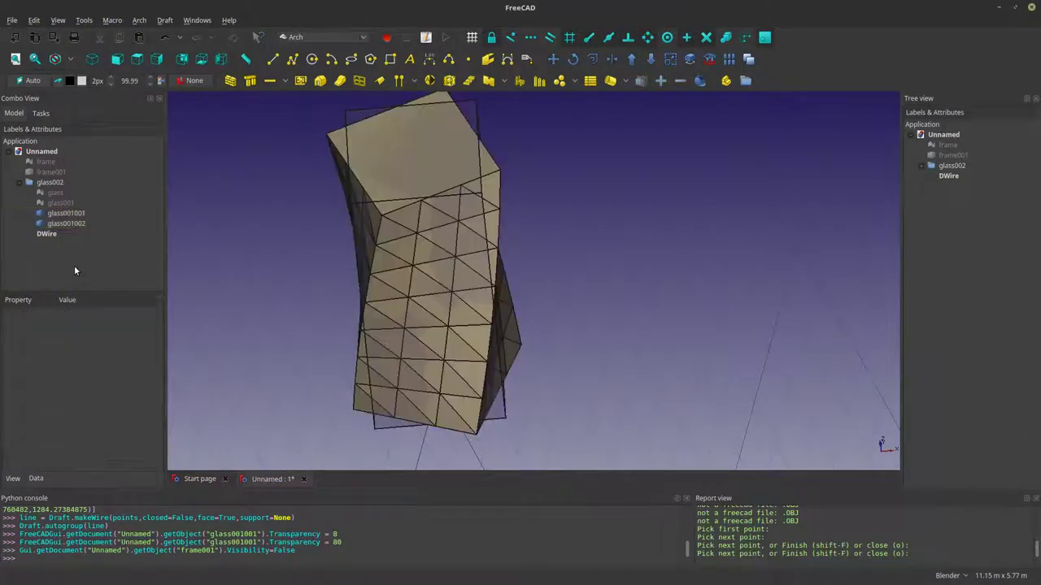
{"action": "right_click", "coordinate": [63, 265]}
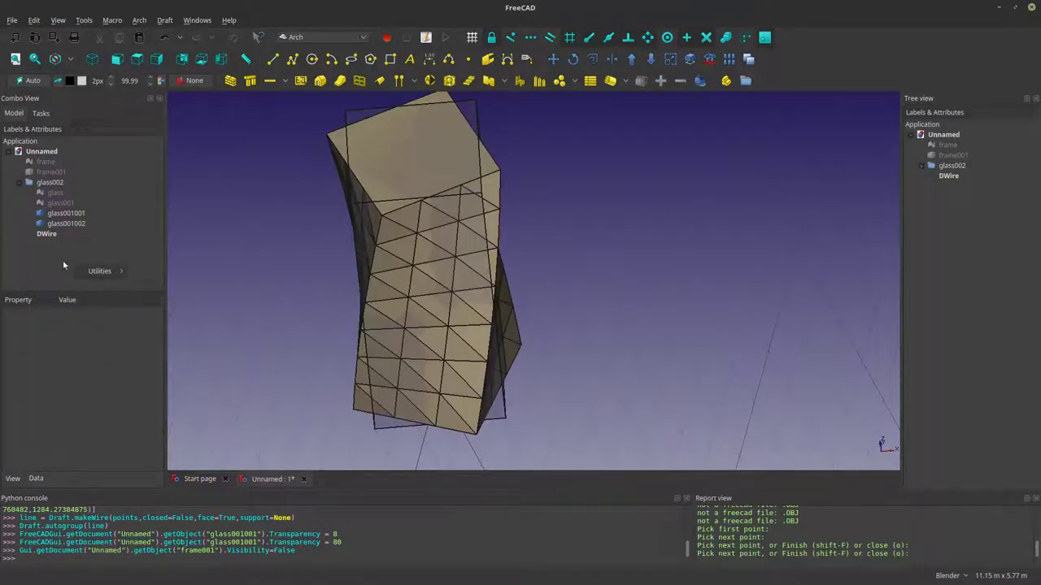
{"action": "right_click", "coordinate": [60, 214]}
{"action": "left_click", "coordinate": [81, 367]}
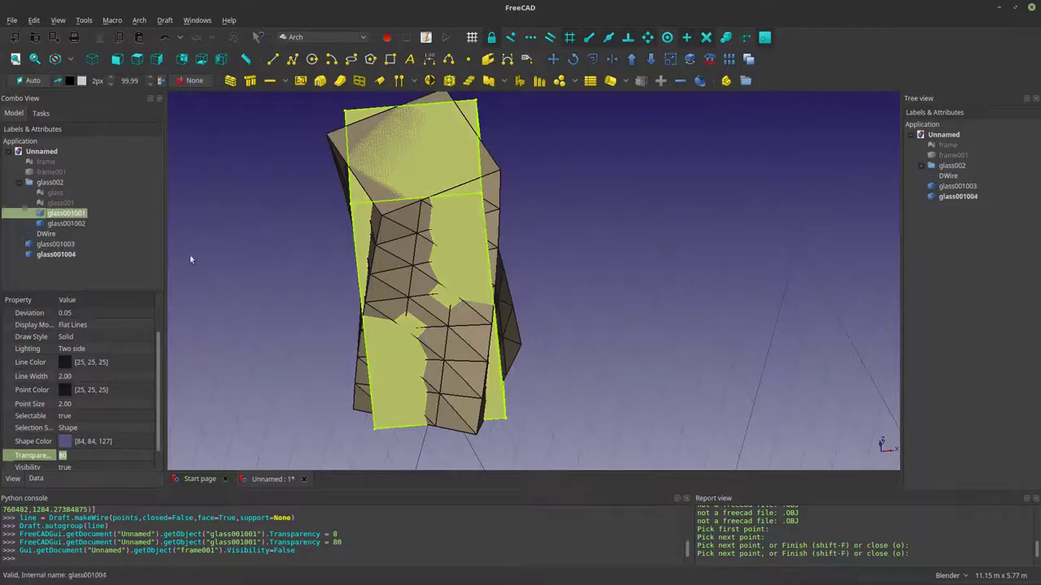
Step: Hide the original glass001001 and glass001002 shapes, and subtract the duplicate glass001004 from glass001003
{"action": "left_click", "coordinate": [58, 223], "text": "ctrl"}
{"action": "key", "text": "space"}
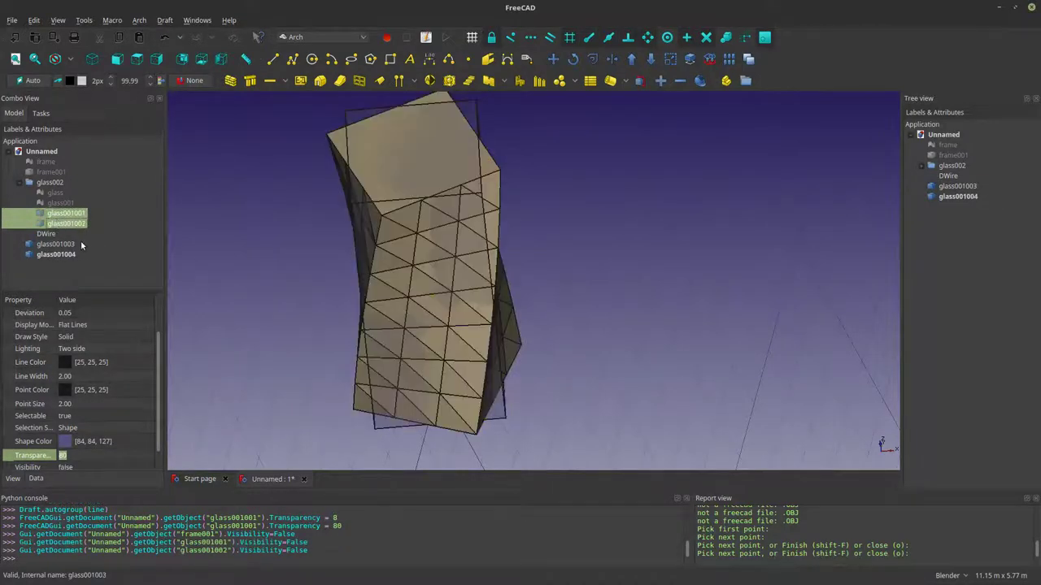
{"action": "left_click", "coordinate": [54, 244]}
{"action": "middle_click_drag", "start_coordinate": [390, 268], "coordinate": [409, 304]}
{"action": "left_click", "coordinate": [408, 304], "text": "ctrl"}
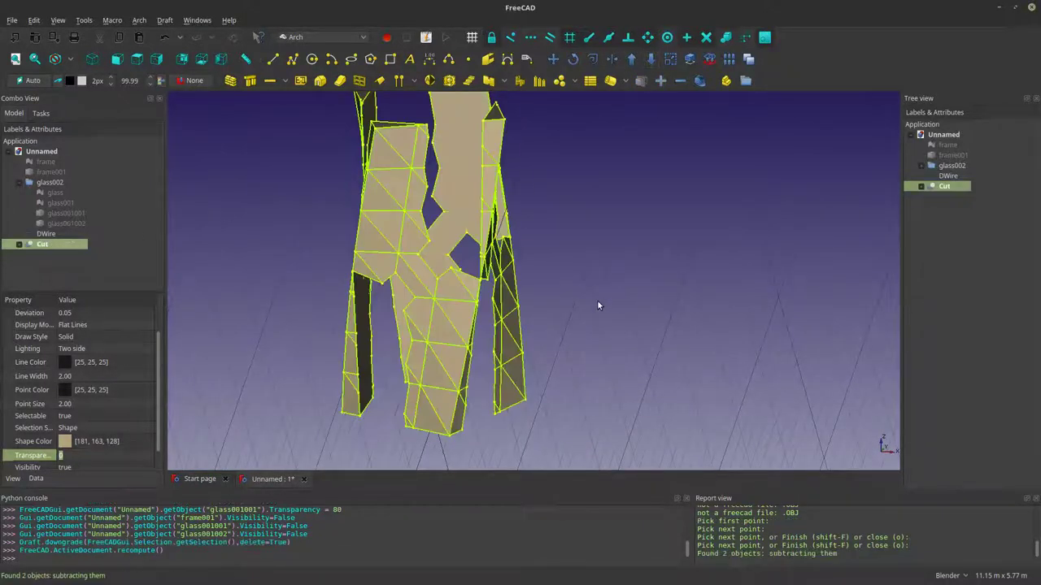
{"action": "middle_click_drag", "start_coordinate": [597, 290], "coordinate": [699, 287]}
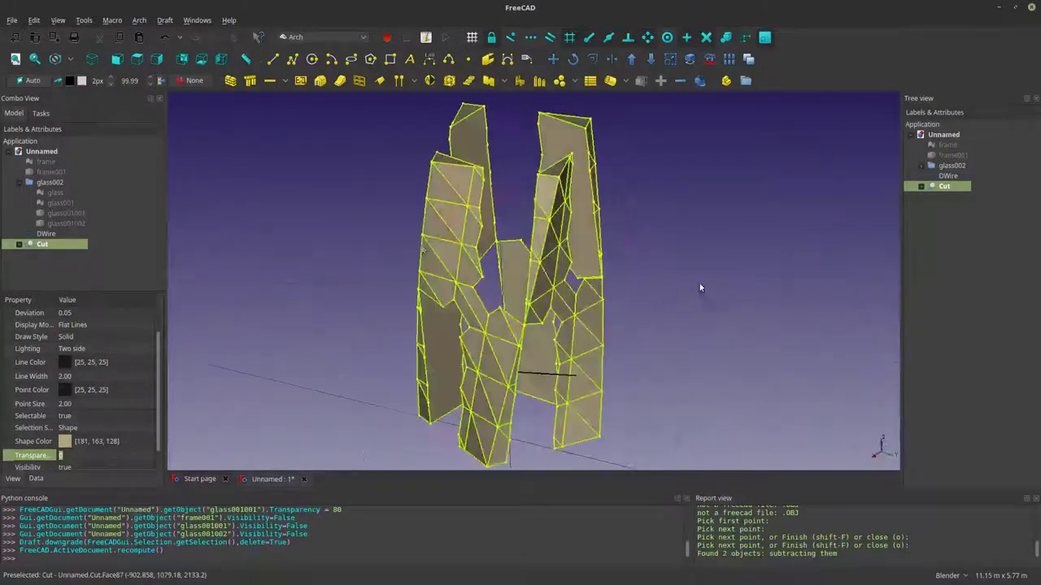
Step: Paste another pair of glass duplicates and subtract them in the reverse order, with the transparent blue-grey volume as the base
{"action": "left_click", "coordinate": [53, 252]}
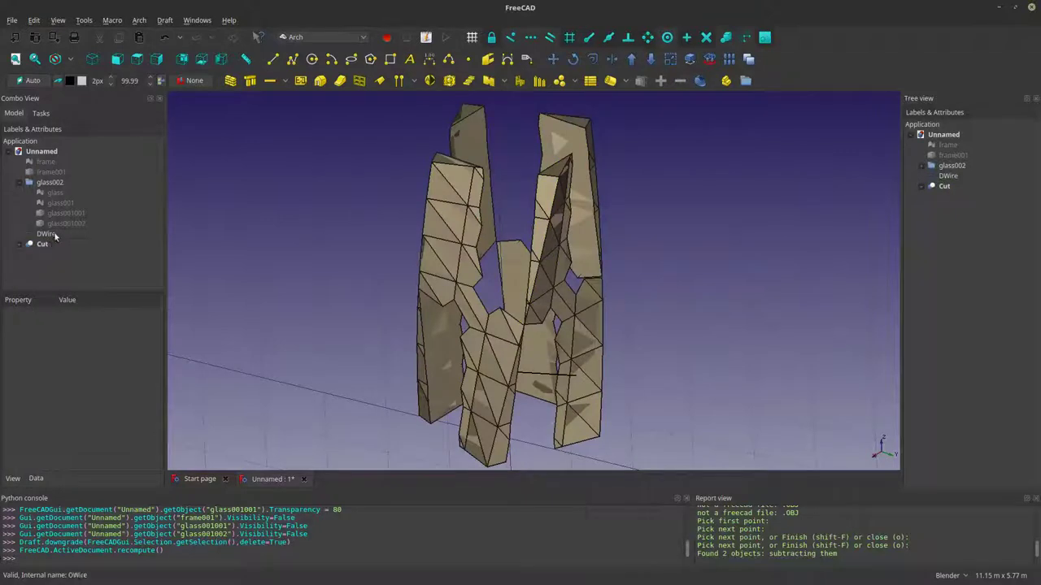
{"action": "left_click", "coordinate": [42, 244]}
{"action": "right_click", "coordinate": [58, 244]}
{"action": "left_click", "coordinate": [99, 398]}
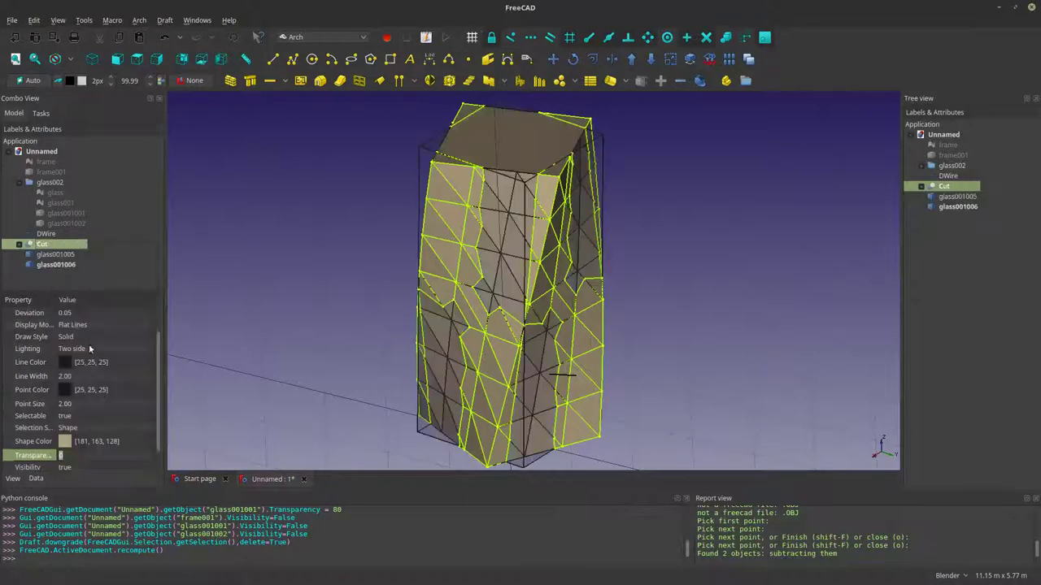
{"action": "left_click", "coordinate": [53, 264]}
{"action": "left_click", "coordinate": [54, 255], "text": "ctrl"}
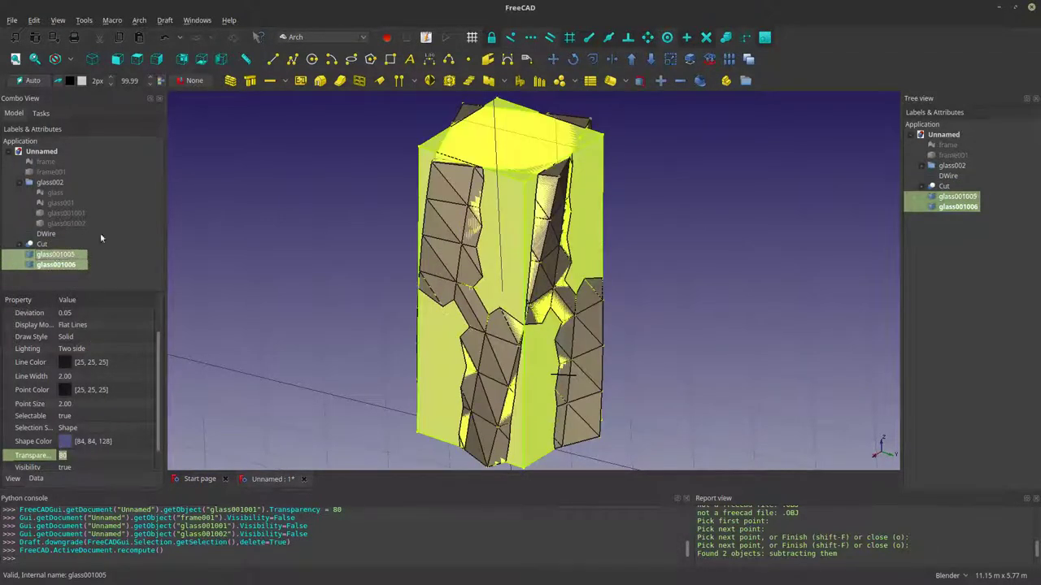
{"action": "left_click", "coordinate": [651, 80]}
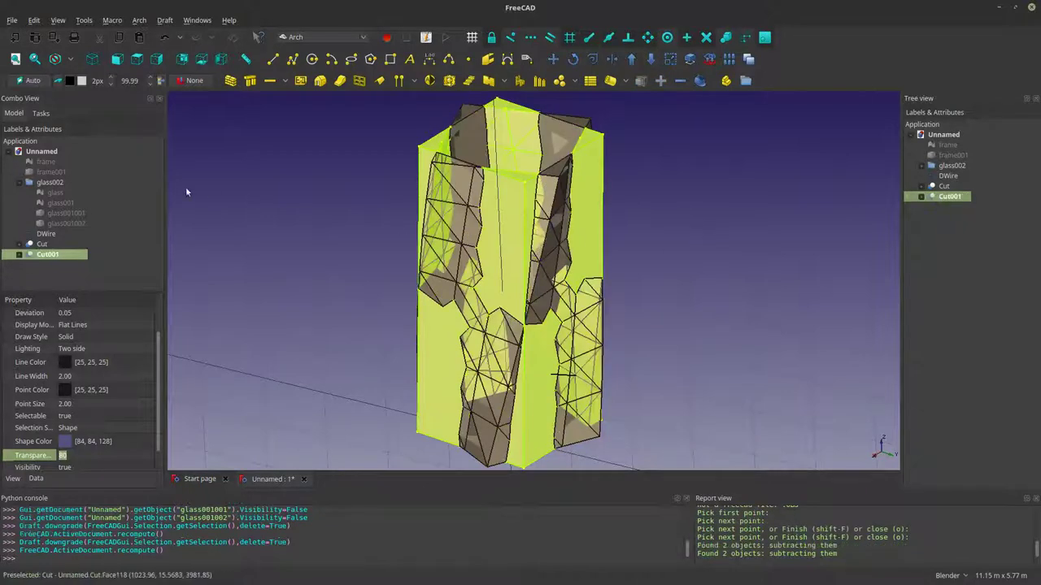
Step: Compare the two subtraction results by displaying Cut001 alone and Cut alone
{"action": "left_click", "coordinate": [42, 244]}
{"action": "key", "text": "space"}
{"action": "left_click", "coordinate": [47, 255]}
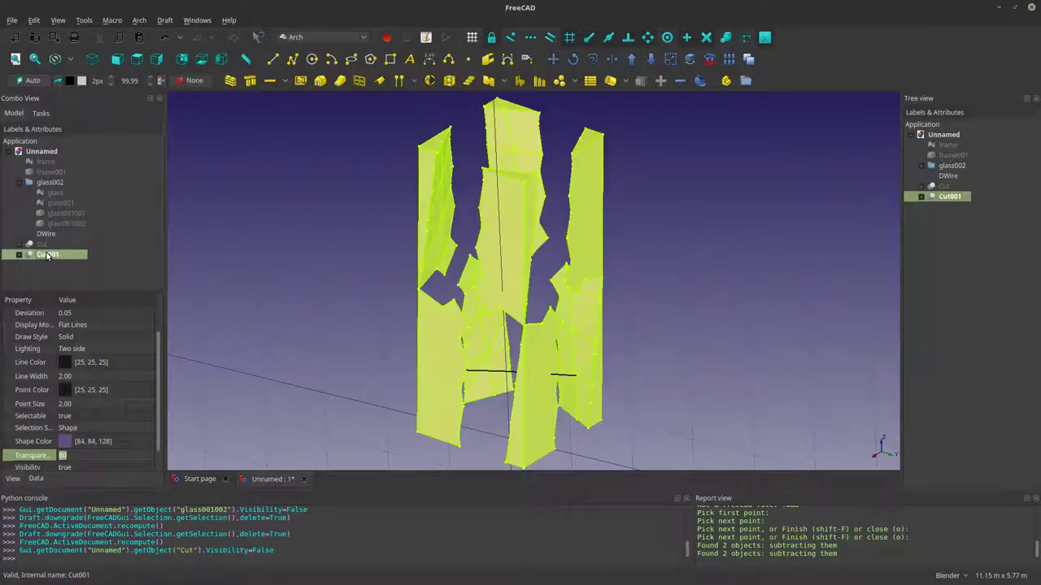
{"action": "key", "text": "space"}
{"action": "left_click", "coordinate": [43, 244]}
{"action": "key", "text": "space"}
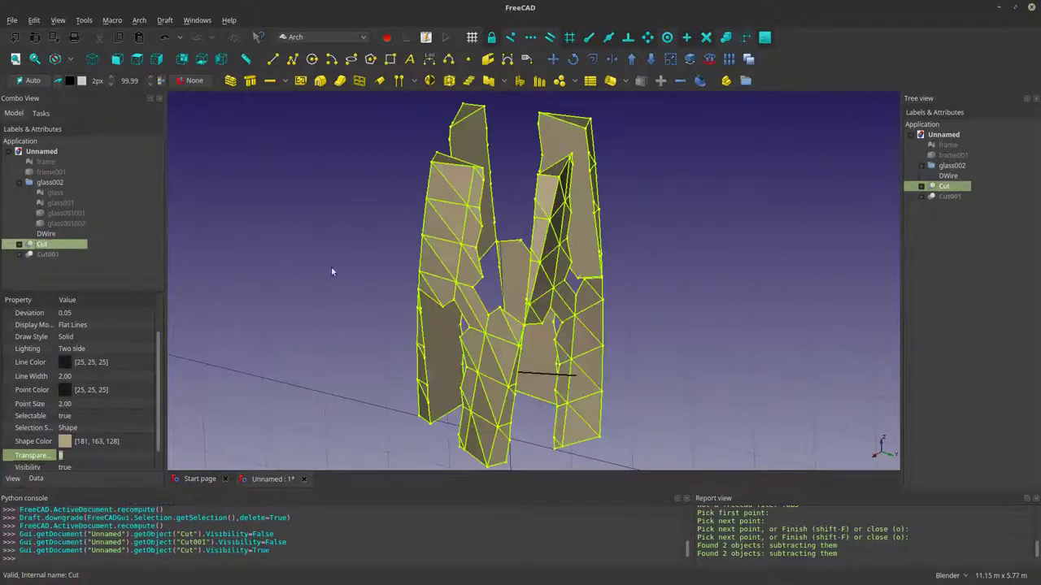
{"action": "left_click", "coordinate": [332, 271]}
{"action": "middle_click_drag", "start_coordinate": [358, 276], "coordinate": [333, 297]}
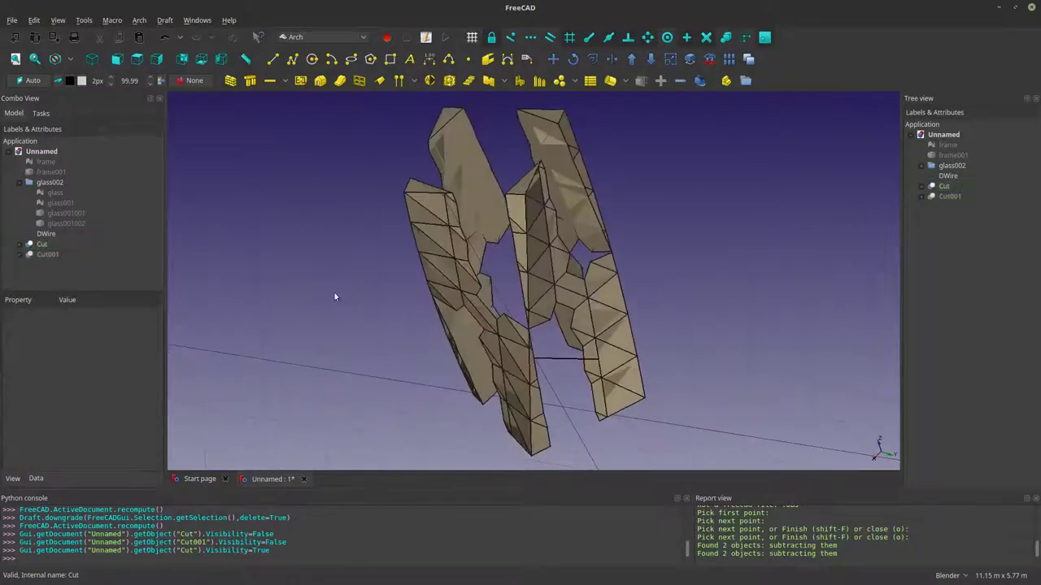
Step: Show Cut001 together with Cut and examine how both sets of pieces combine around the tower
{"action": "left_click", "coordinate": [39, 254]}
{"action": "key", "text": "space"}
{"action": "left_click", "coordinate": [251, 276]}
{"action": "middle_click_drag", "start_coordinate": [251, 276], "coordinate": [641, 295]}
{"action": "scroll", "coordinate": [580, 265], "scroll_direction": "down", "scroll_amount": 4}
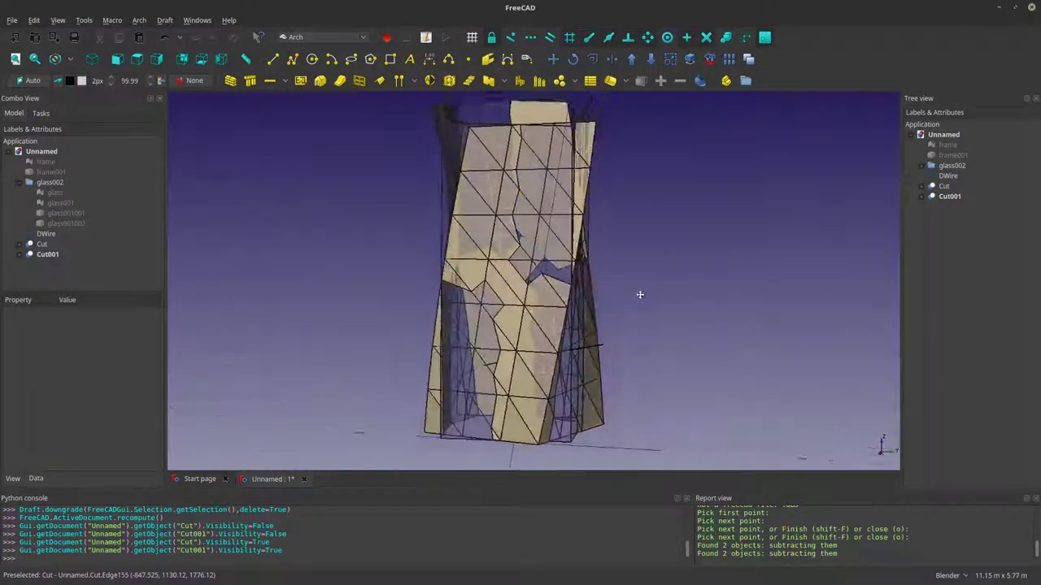
{"action": "scroll", "coordinate": [538, 264], "scroll_direction": "down", "scroll_amount": 2}
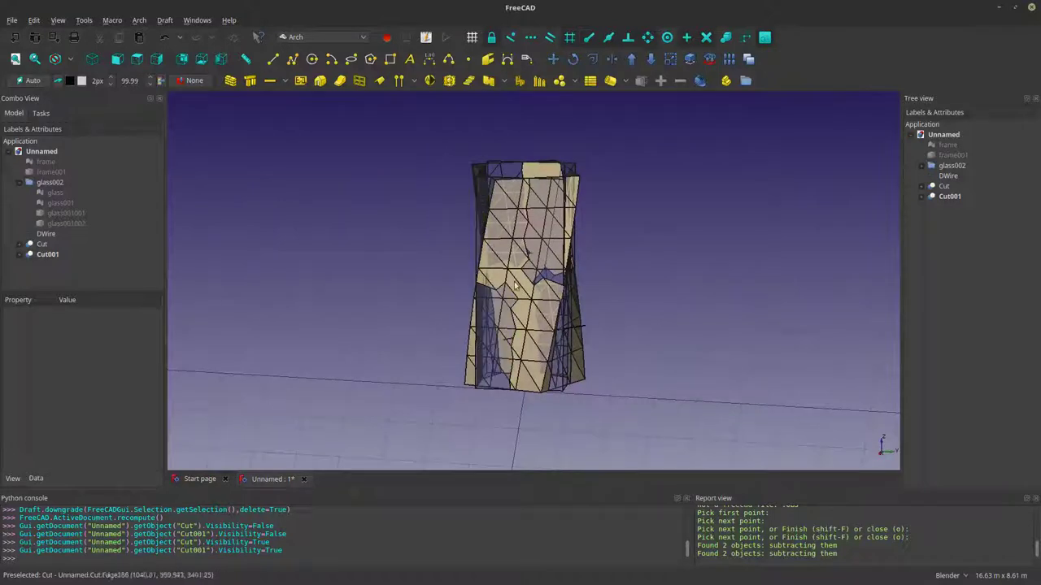
{"action": "scroll", "coordinate": [530, 253], "scroll_direction": "up", "scroll_amount": 2}
{"action": "middle_click_drag", "start_coordinate": [539, 242], "coordinate": [539, 365]}
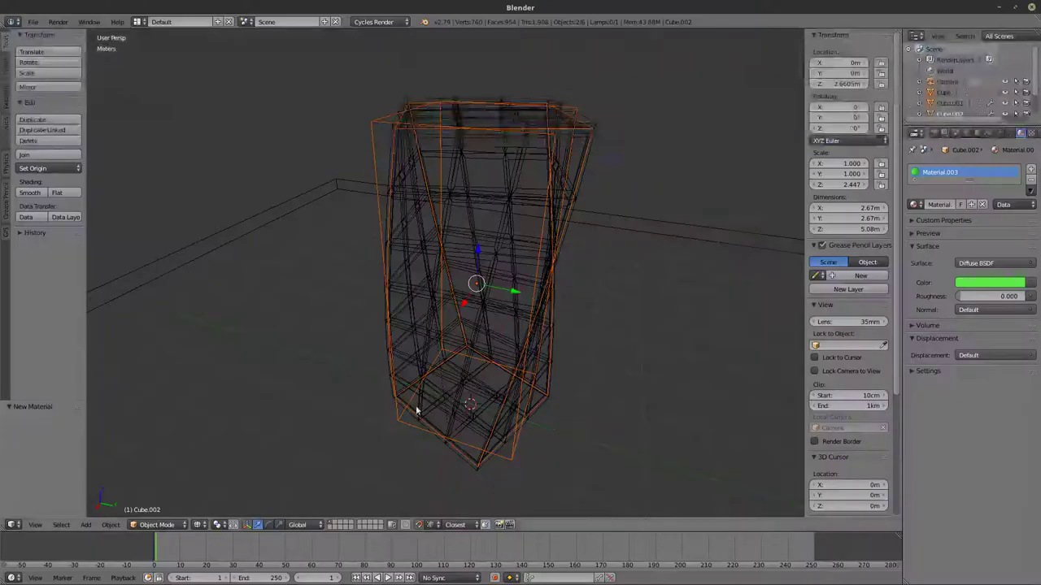
Step: Switch to Blender and examine the source tower in wireframe and solid shading
{"action": "middle_click_drag", "start_coordinate": [462, 410], "coordinate": [458, 376]}
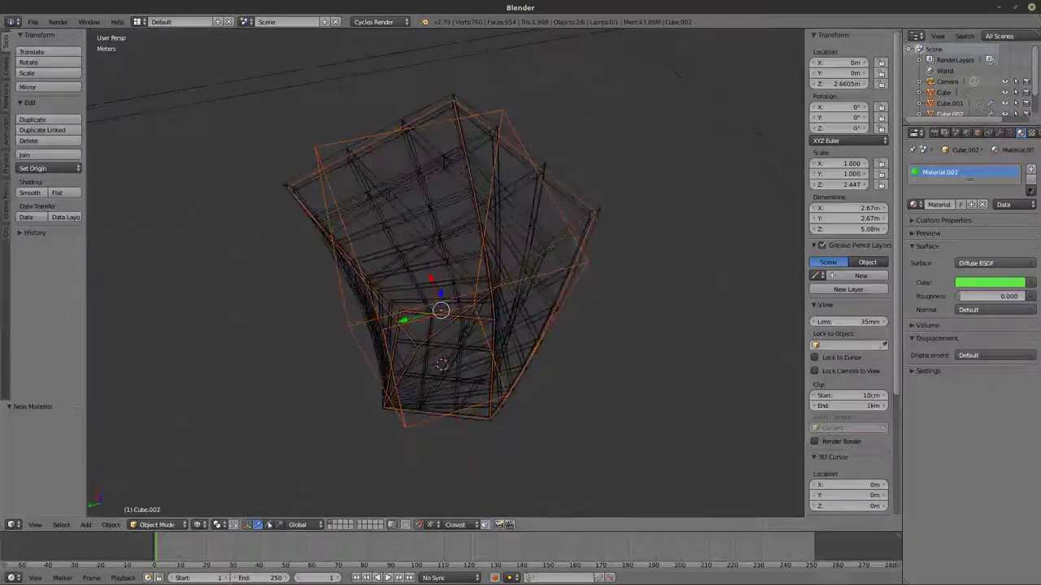
{"action": "key", "text": "z"}
{"action": "mouse_move", "coordinate": [537, 406]}
{"action": "middle_mouse_down"}
{"action": "mouse_move", "coordinate": [575, 223]}
{"action": "mouse_move", "coordinate": [502, 470]}
{"action": "mouse_move", "coordinate": [492, 241]}
{"action": "mouse_move", "coordinate": [472, 371]}
{"action": "mouse_move", "coordinate": [486, 382]}
{"action": "mouse_move", "coordinate": [474, 399]}
{"action": "mouse_move", "coordinate": [460, 395]}
{"action": "middle_mouse_up"}
{"action": "key", "text": "z"}
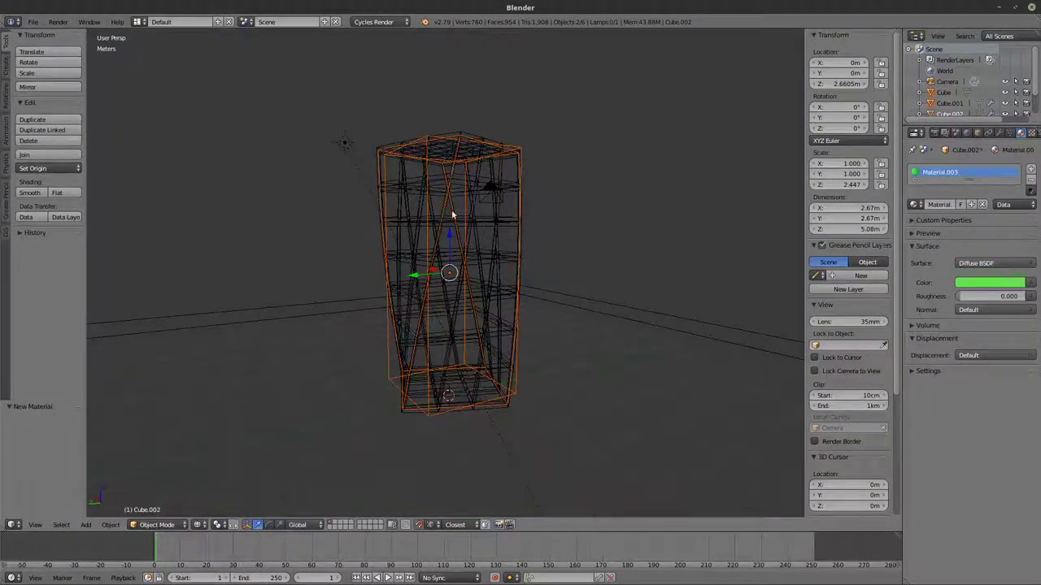
{"action": "middle_click_drag", "start_coordinate": [453, 230], "coordinate": [393, 238]}
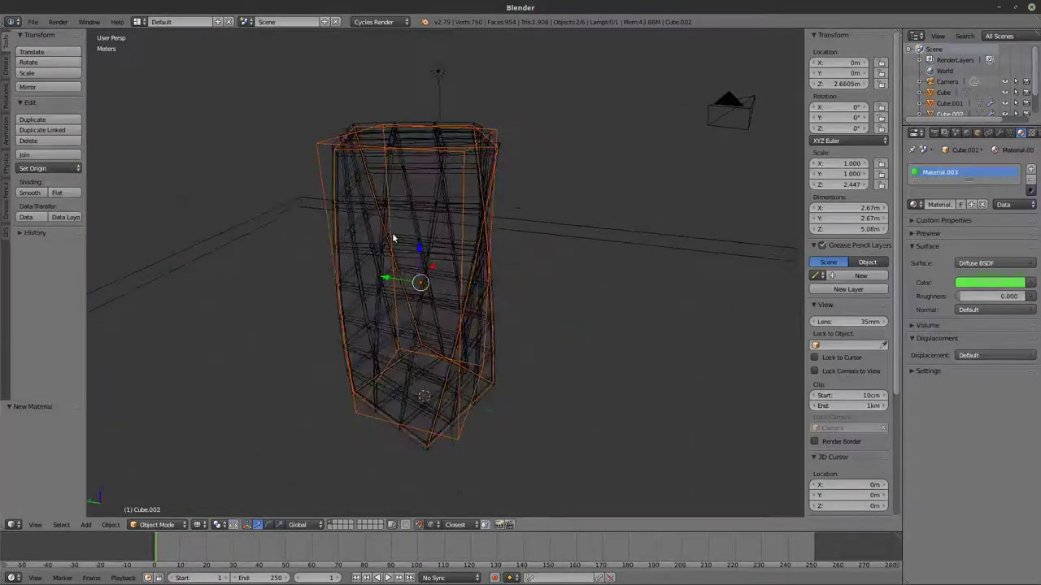
Step: Check the cut pieces in FreeCAD against the source tower and return to Blender
{"action": "left_click", "coordinate": [999, 8]}
{"action": "middle_click_drag", "start_coordinate": [479, 447], "coordinate": [549, 317]}
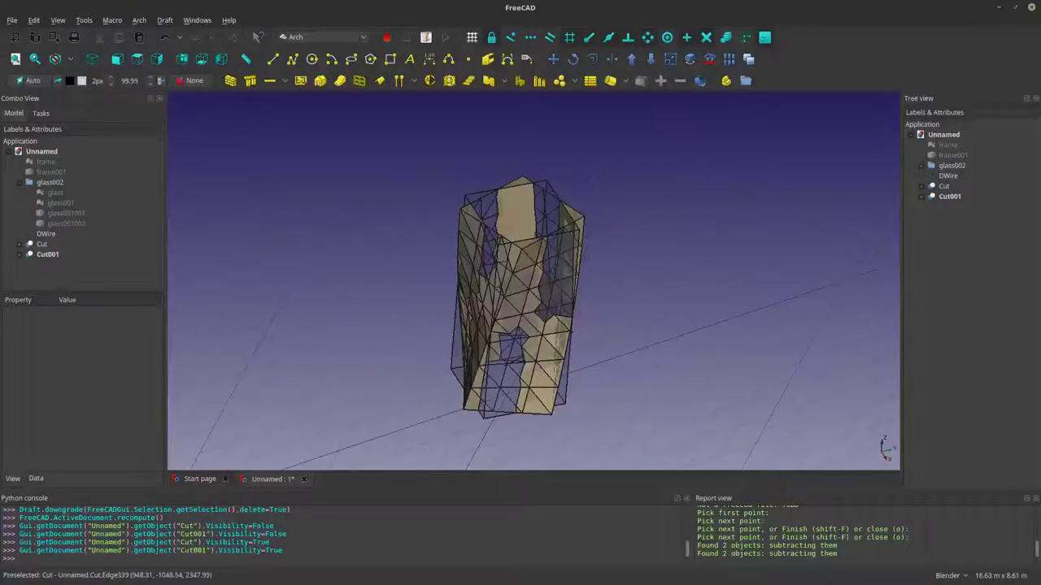
{"action": "left_click", "coordinate": [98, 583]}
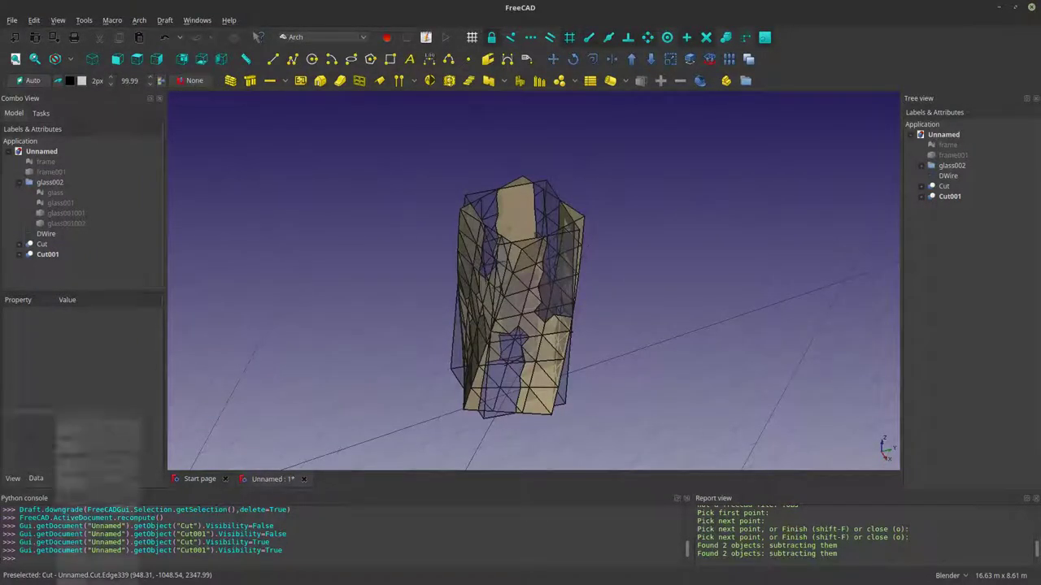
Step: Inspect the tower's frame grid and overlapping glass volumes from above, alternating between wireframe and solid shading
{"action": "mouse_move", "coordinate": [406, 393]}
{"action": "middle_mouse_down"}
{"action": "mouse_move", "coordinate": [490, 407]}
{"action": "mouse_move", "coordinate": [473, 409]}
{"action": "mouse_move", "coordinate": [476, 447]}
{"action": "mouse_move", "coordinate": [456, 339]}
{"action": "mouse_move", "coordinate": [442, 362]}
{"action": "mouse_move", "coordinate": [506, 302]}
{"action": "middle_mouse_up"}
{"action": "key", "text": "z"}
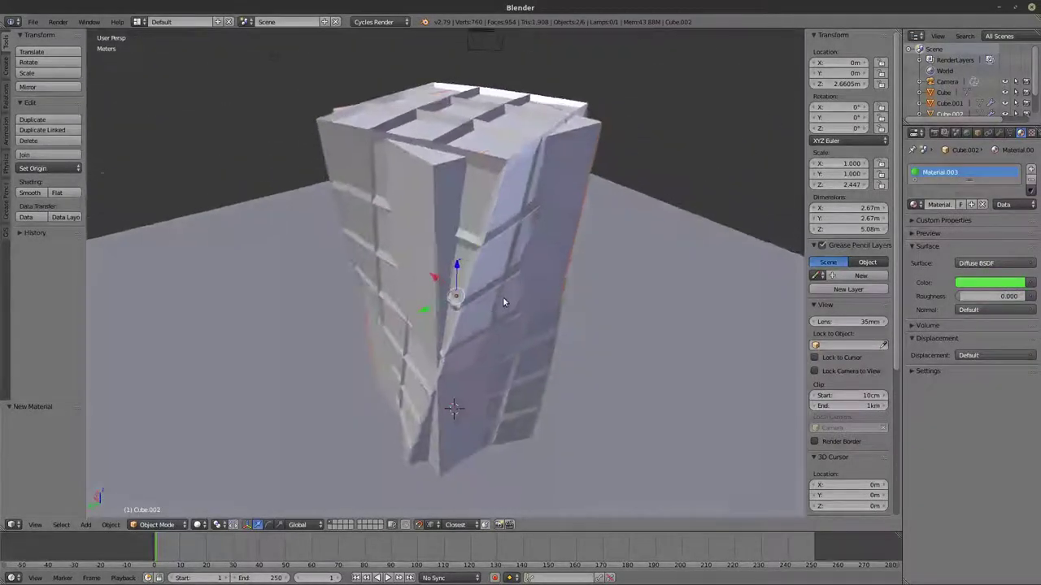
{"action": "key", "text": "z"}
{"action": "key", "text": "z"}
{"action": "key", "text": "z"}
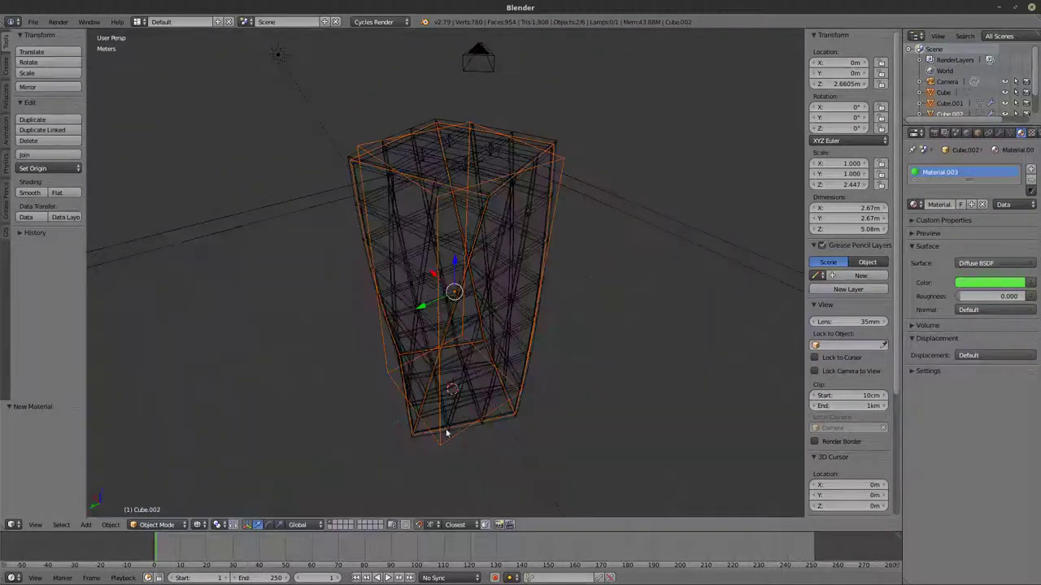
{"action": "middle_click_drag", "start_coordinate": [455, 293], "coordinate": [429, 334]}
{"action": "mouse_move", "coordinate": [406, 285]}
{"action": "middle_mouse_down"}
{"action": "mouse_move", "coordinate": [406, 304]}
{"action": "mouse_move", "coordinate": [409, 296]}
{"action": "middle_mouse_up"}
{"action": "key", "text": "z"}
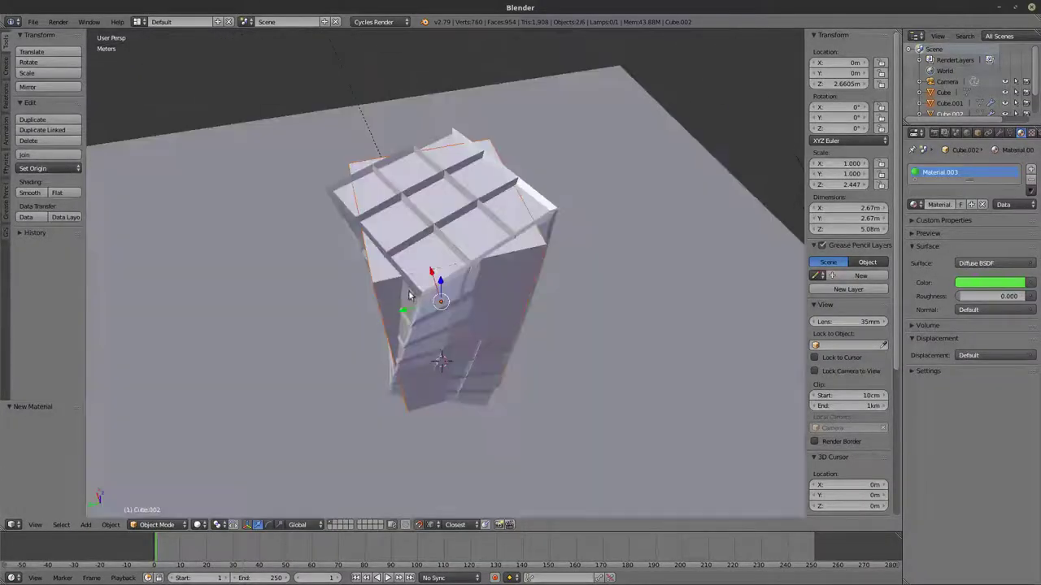
{"action": "key", "text": "z"}
Step: Duplicate the straight and twisted glass volumes in place and isolate the copies in local view with solid shading
{"action": "right_click", "coordinate": [382, 288]}
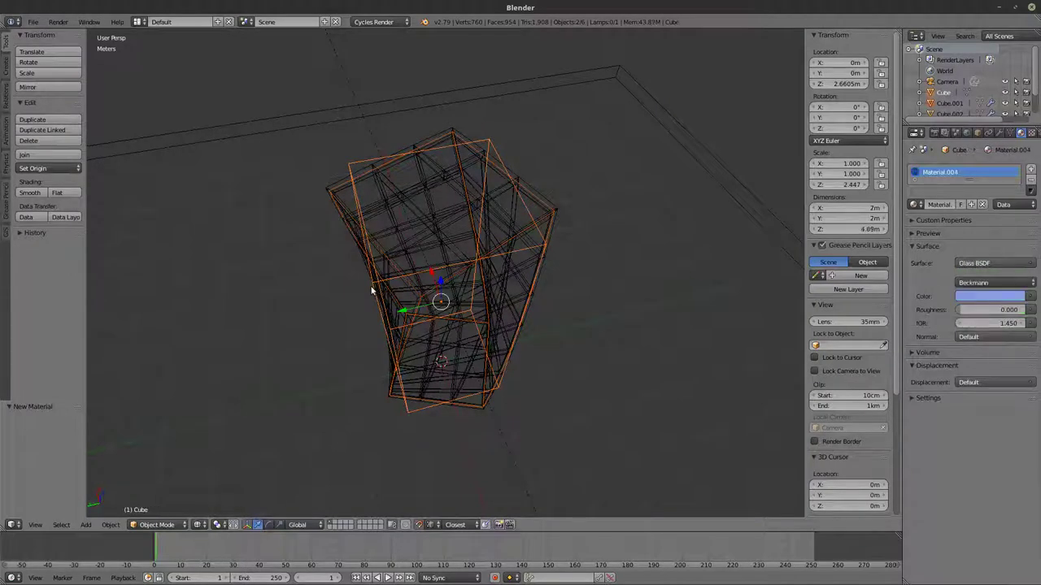
{"action": "key", "text": "z"}
{"action": "key", "text": "z"}
{"action": "key", "text": "z"}
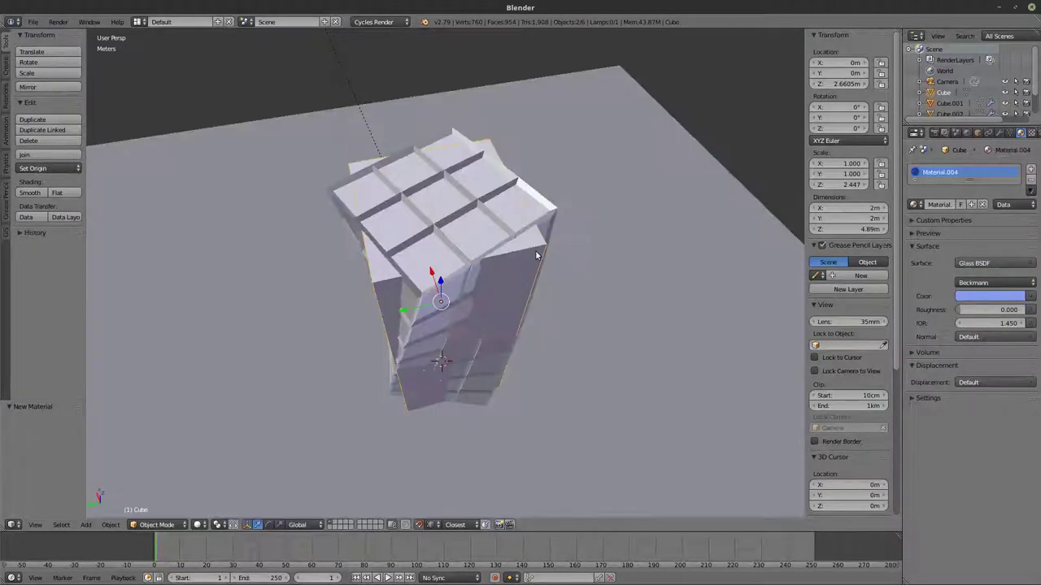
{"action": "key", "text": "z"}
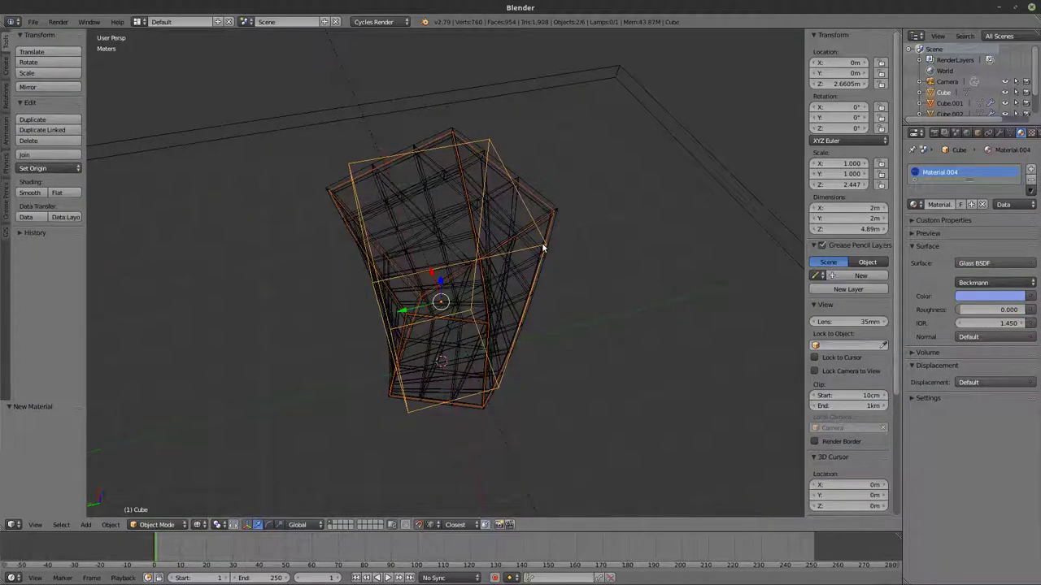
{"action": "key", "text": "shift+d"}
{"action": "right_click", "coordinate": [627, 336]}
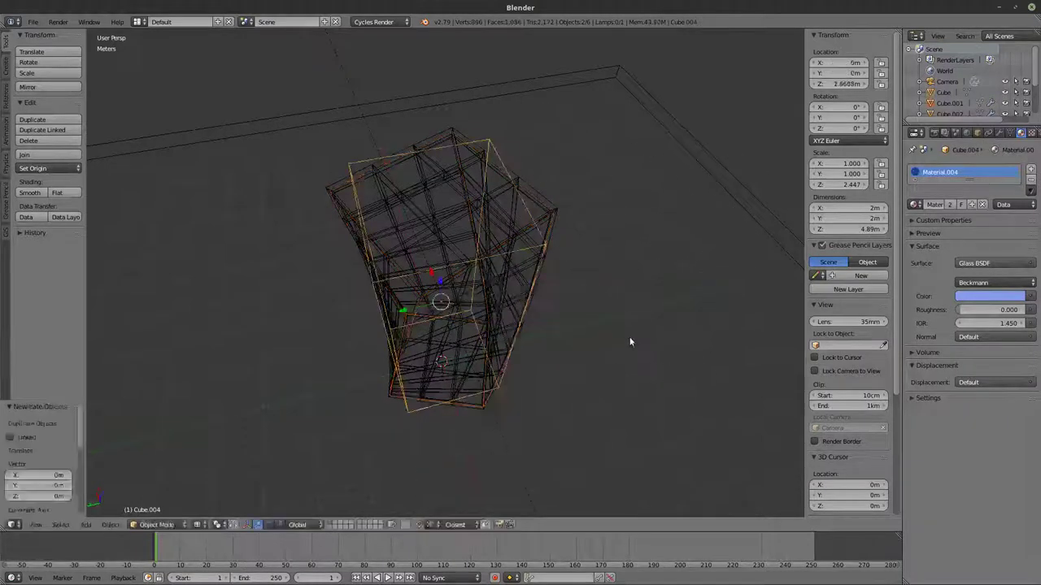
{"action": "key", "text": "KP_Divide"}
{"action": "key", "text": "z"}
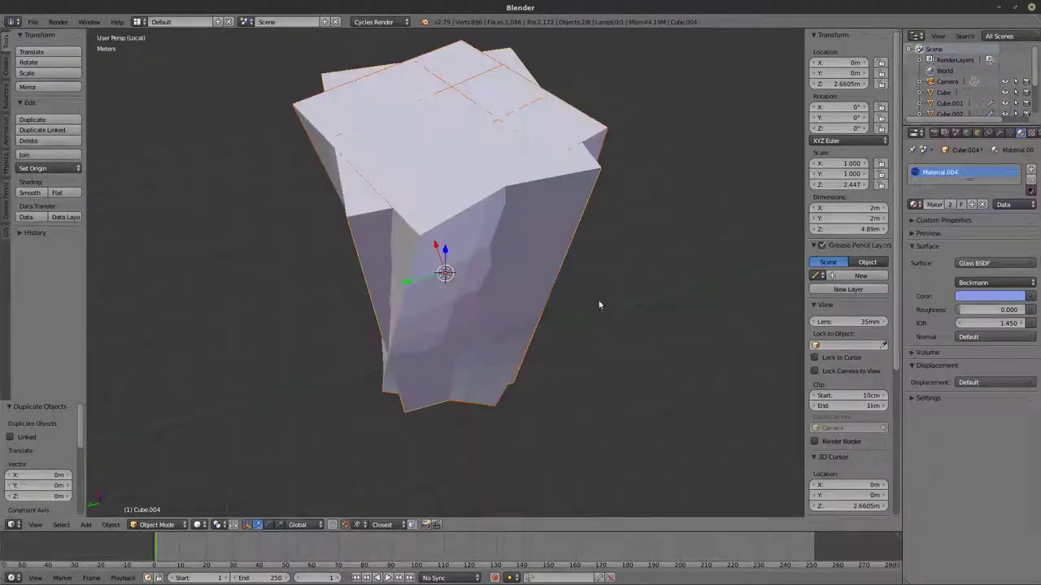
{"action": "mouse_move", "coordinate": [599, 302]}
{"action": "middle_mouse_down"}
{"action": "mouse_move", "coordinate": [646, 280]}
{"action": "mouse_move", "coordinate": [627, 274]}
{"action": "mouse_move", "coordinate": [575, 314]}
{"action": "mouse_move", "coordinate": [622, 265]}
{"action": "mouse_move", "coordinate": [618, 241]}
{"action": "mouse_move", "coordinate": [590, 304]}
{"action": "mouse_move", "coordinate": [746, 268]}
{"action": "middle_mouse_up"}
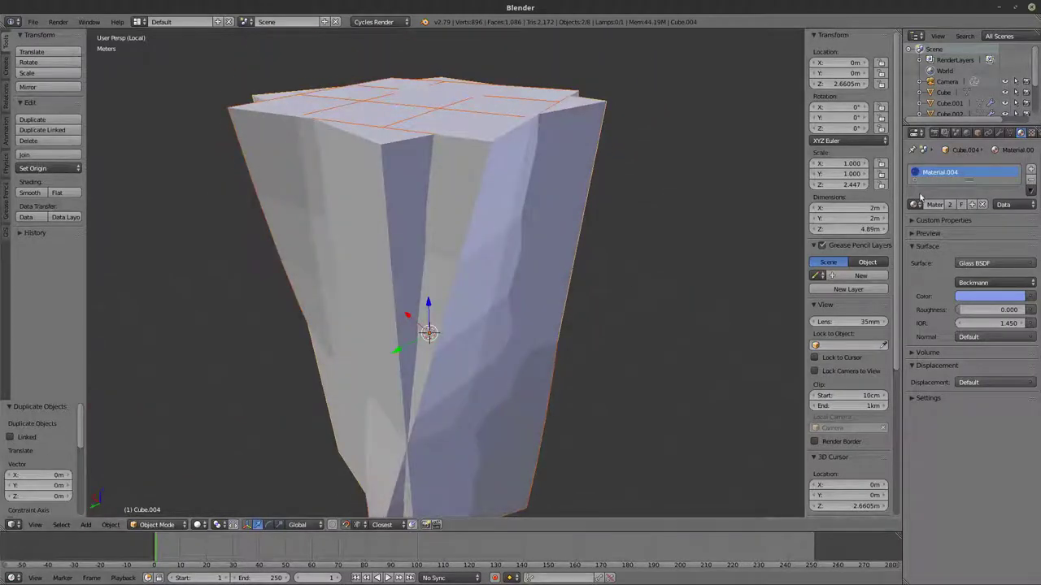
Step: Rename the duplicated twisted volume as a and the duplicated straight volume as b
{"action": "left_click", "coordinate": [999, 134]}
{"action": "left_click", "coordinate": [972, 169]}
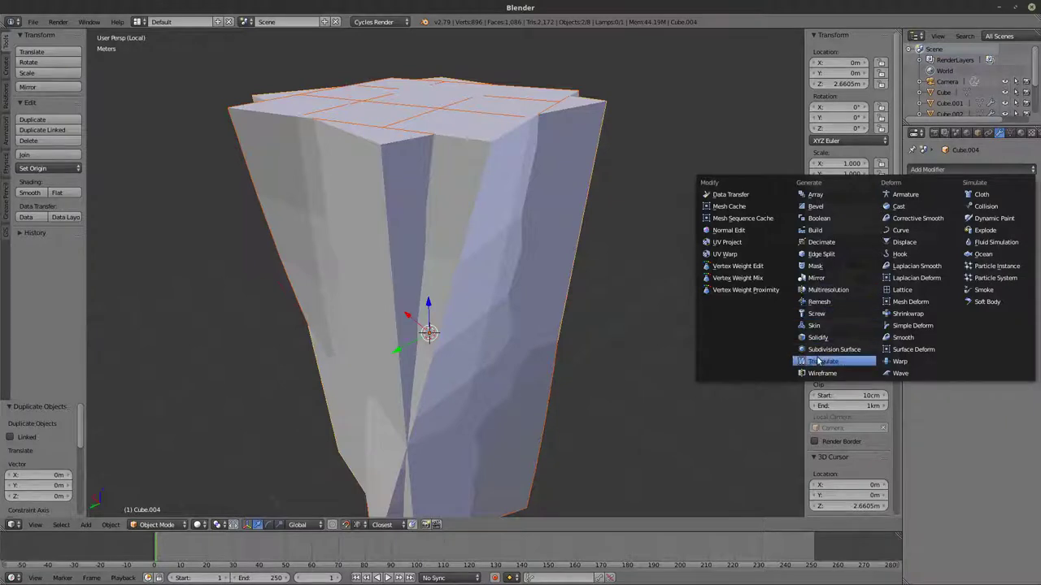
{"action": "key", "text": "z"}
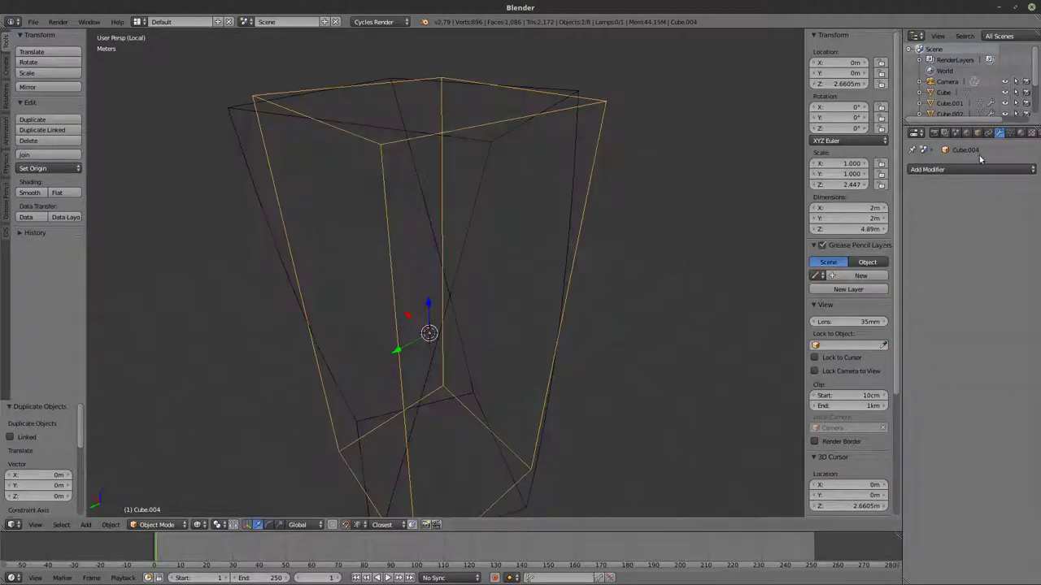
{"action": "right_click", "coordinate": [581, 81]}
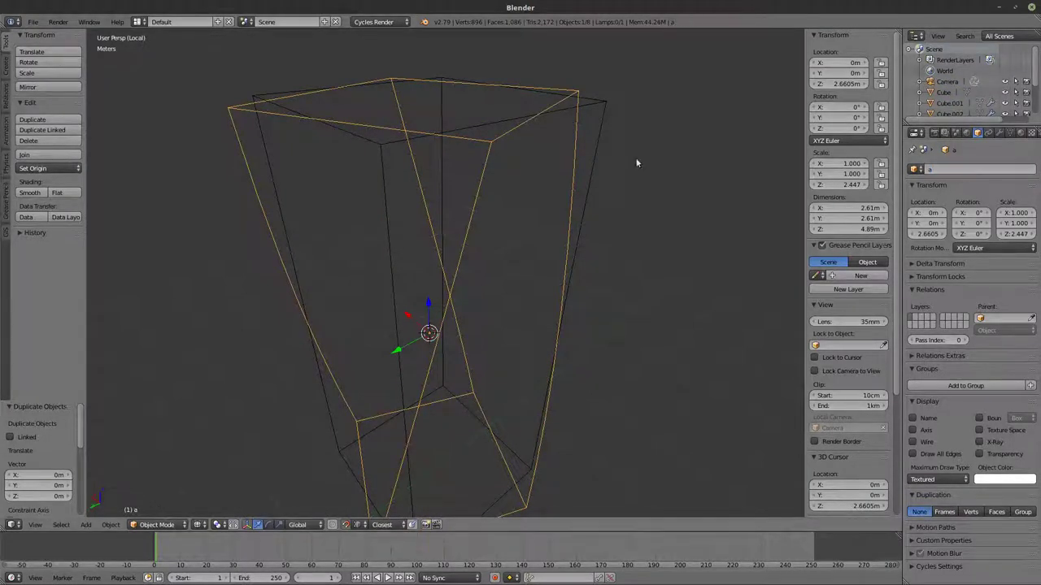
{"action": "right_click", "coordinate": [604, 128]}
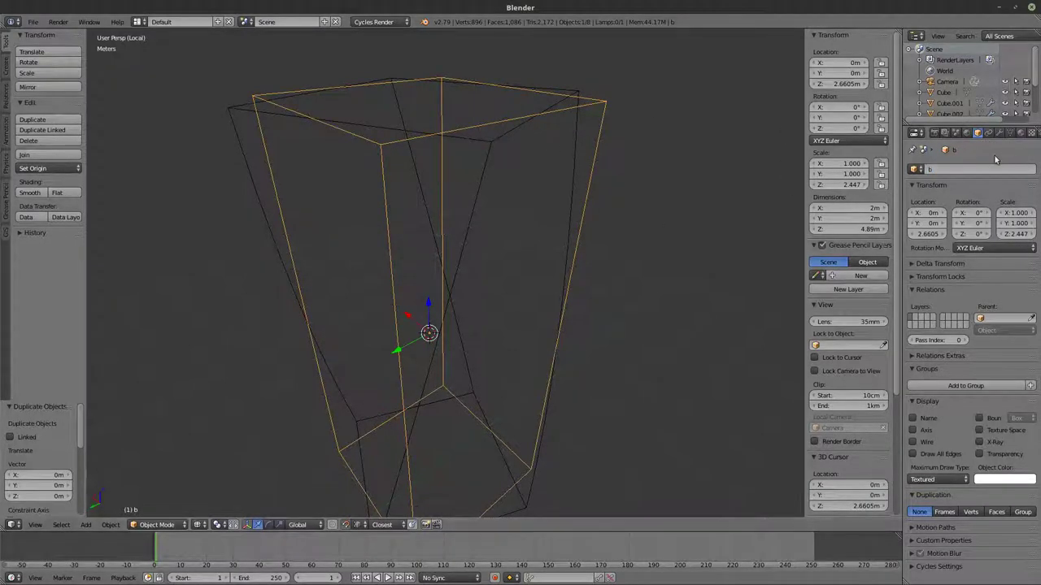
Step: Add a Boolean modifier to object b and check the two volumes in solid shading
{"action": "left_click", "coordinate": [1000, 134]}
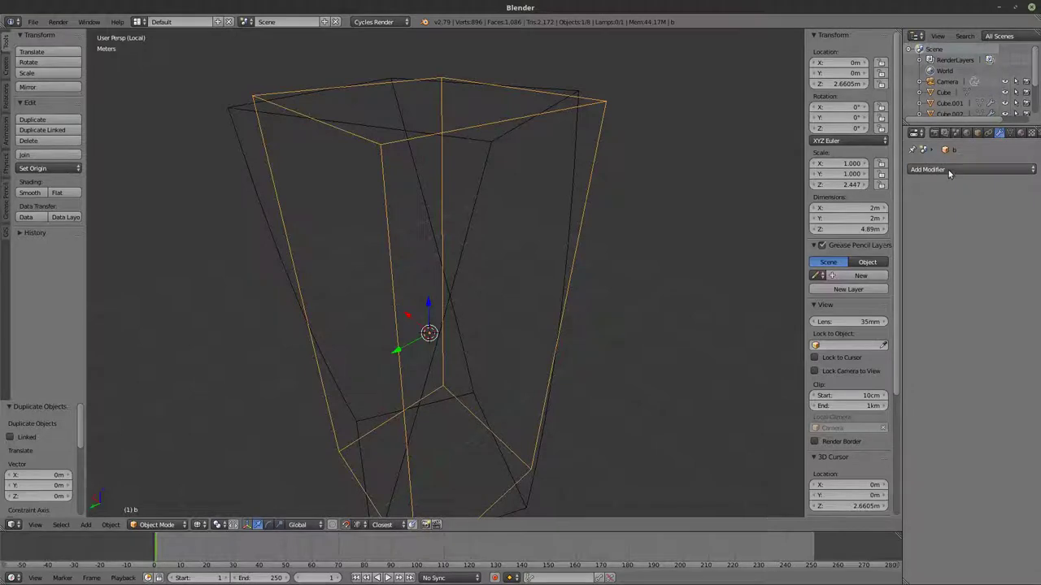
{"action": "left_click", "coordinate": [948, 171]}
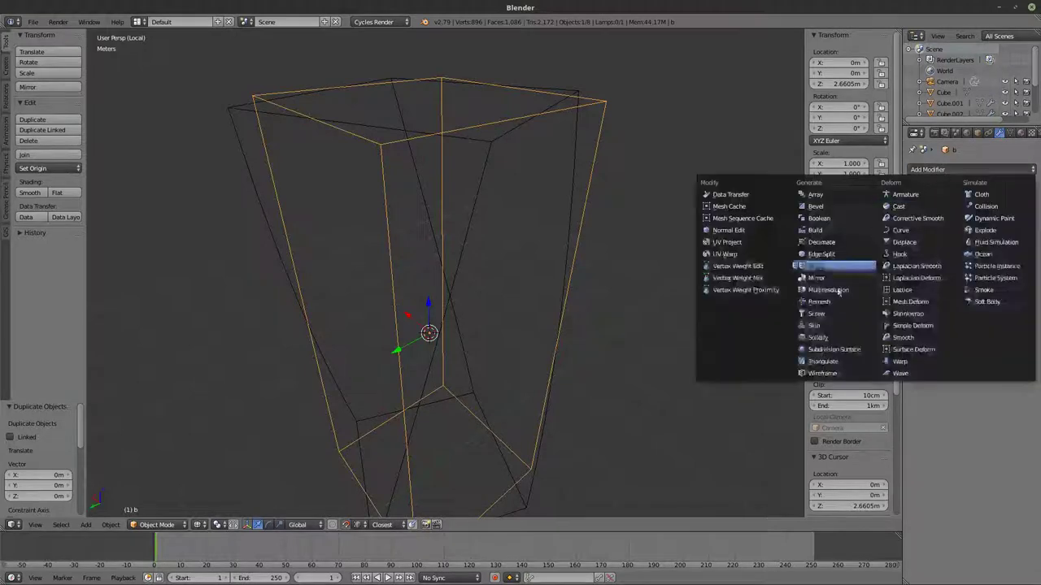
{"action": "left_click", "coordinate": [819, 218]}
{"action": "middle_click_drag", "start_coordinate": [655, 220], "coordinate": [671, 214]}
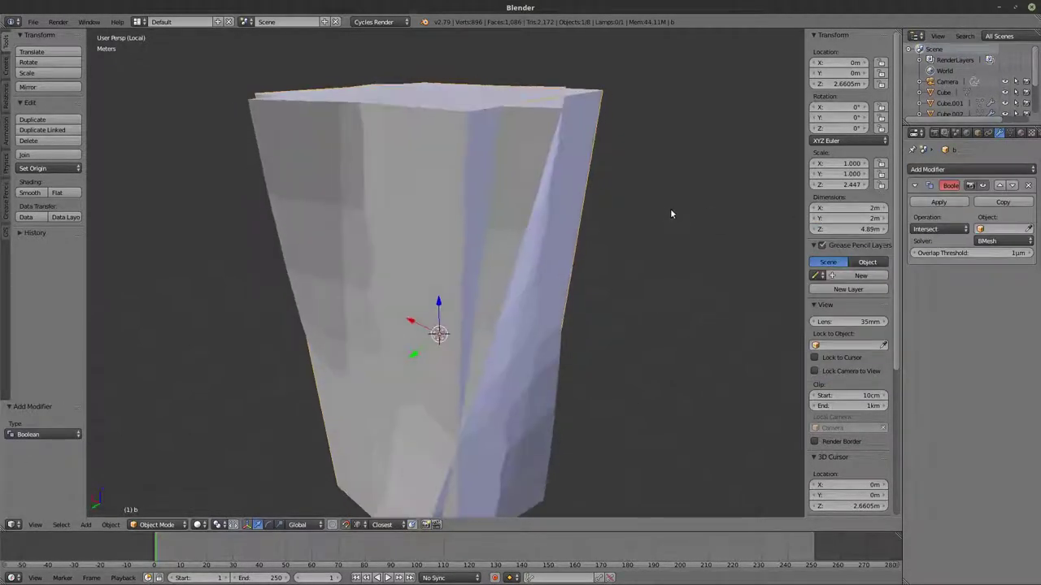
{"action": "key", "text": "z"}
{"action": "middle_click_drag", "start_coordinate": [683, 255], "coordinate": [649, 272]}
{"action": "key", "text": "z"}
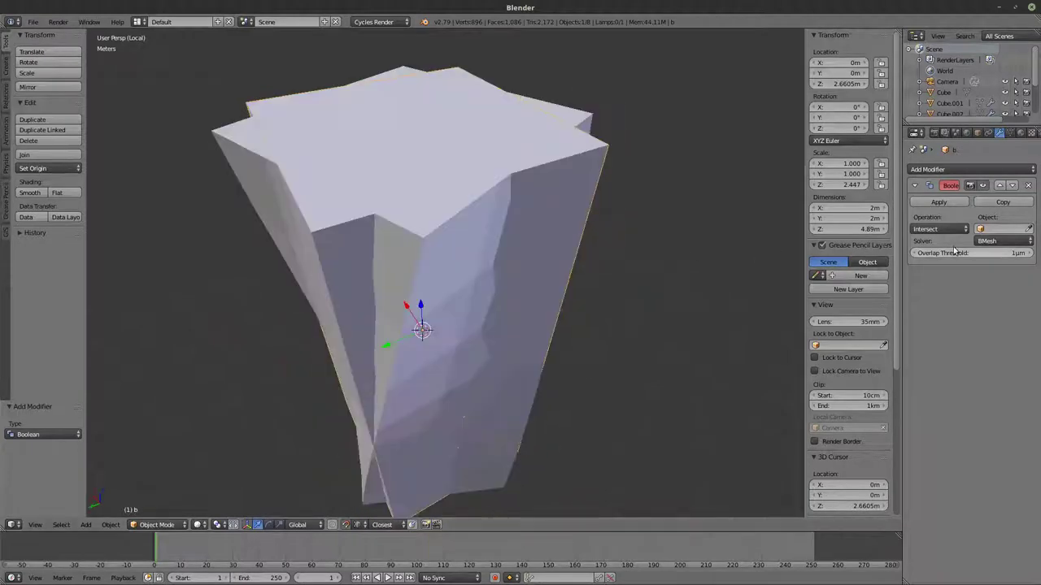
Step: Target volume a in object b's Boolean modifier, set the operation to Union and check the merged volume from several angles
{"action": "left_click", "coordinate": [1000, 228]}
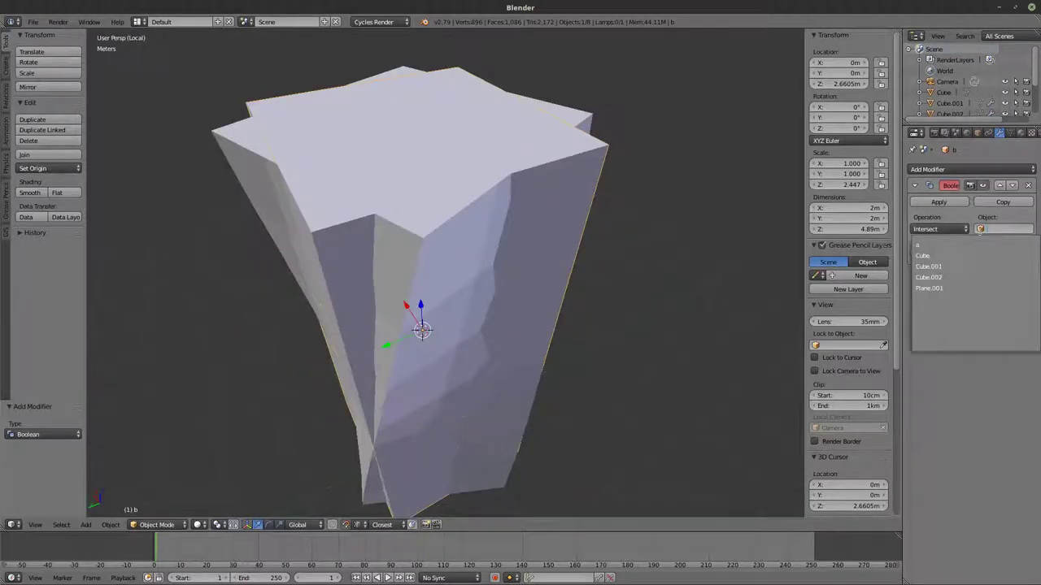
{"action": "left_click", "coordinate": [948, 244]}
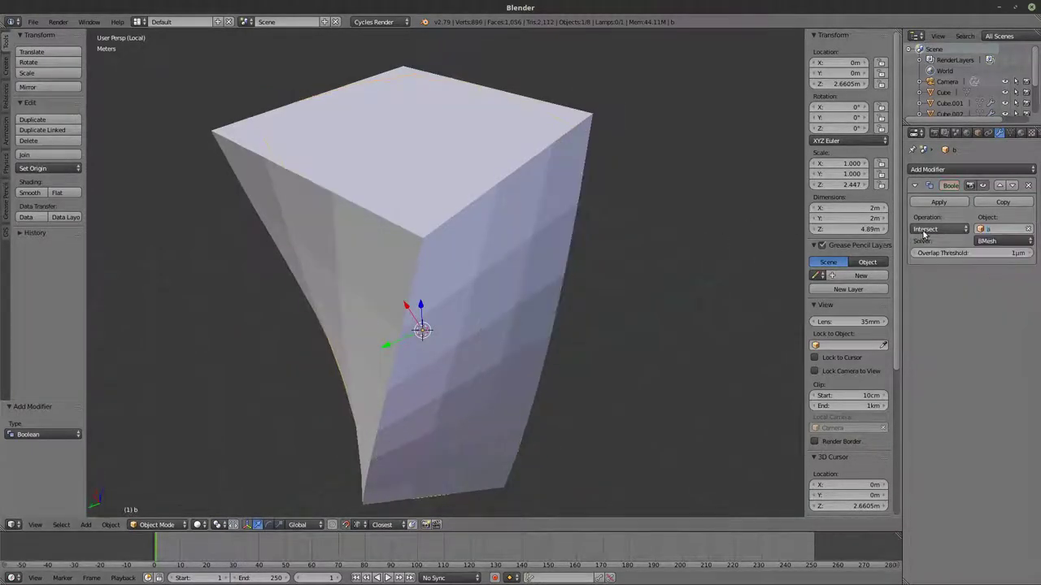
{"action": "left_click", "coordinate": [917, 232]}
{"action": "left_click", "coordinate": [922, 206]}
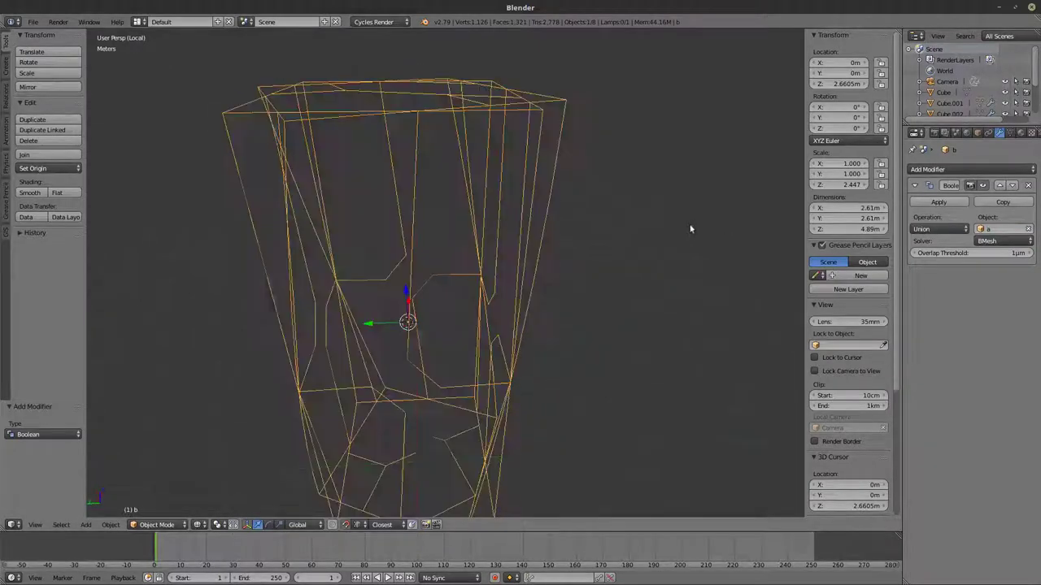
{"action": "middle_click_drag", "start_coordinate": [611, 296], "coordinate": [672, 258]}
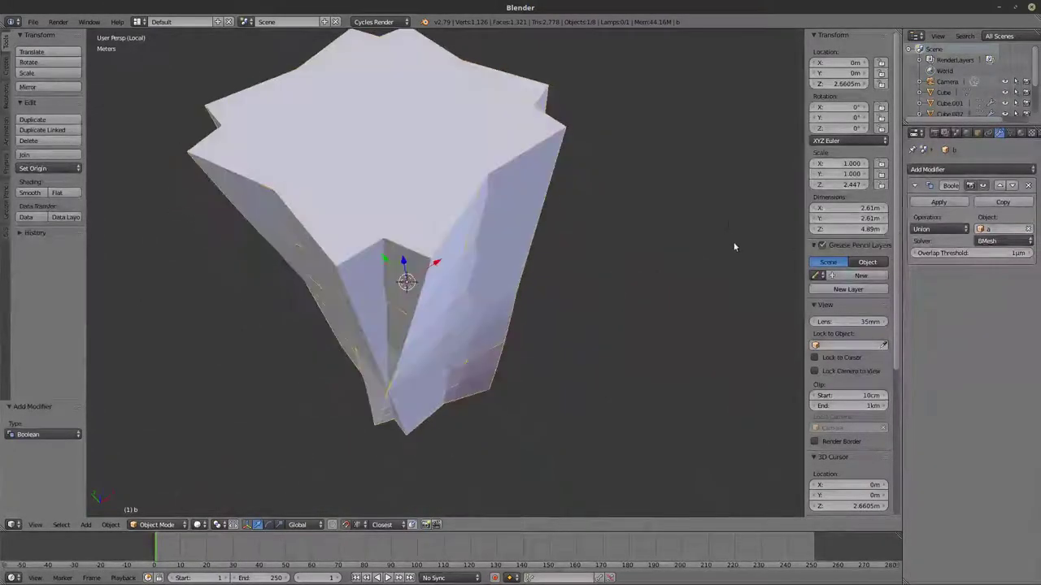
{"action": "middle_click_drag", "start_coordinate": [736, 246], "coordinate": [761, 175]}
{"action": "middle_click_drag", "start_coordinate": [572, 340], "coordinate": [594, 358]}
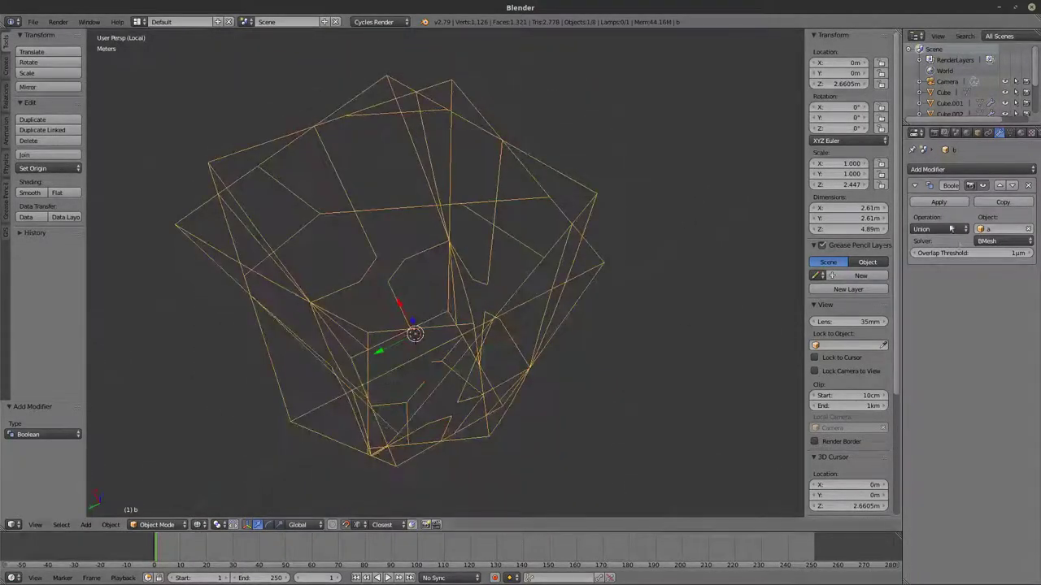
Step: Collapse the Boolean modifier's settings and add a Solidify modifier to object b
{"action": "left_click", "coordinate": [914, 186]}
{"action": "key", "text": "z"}
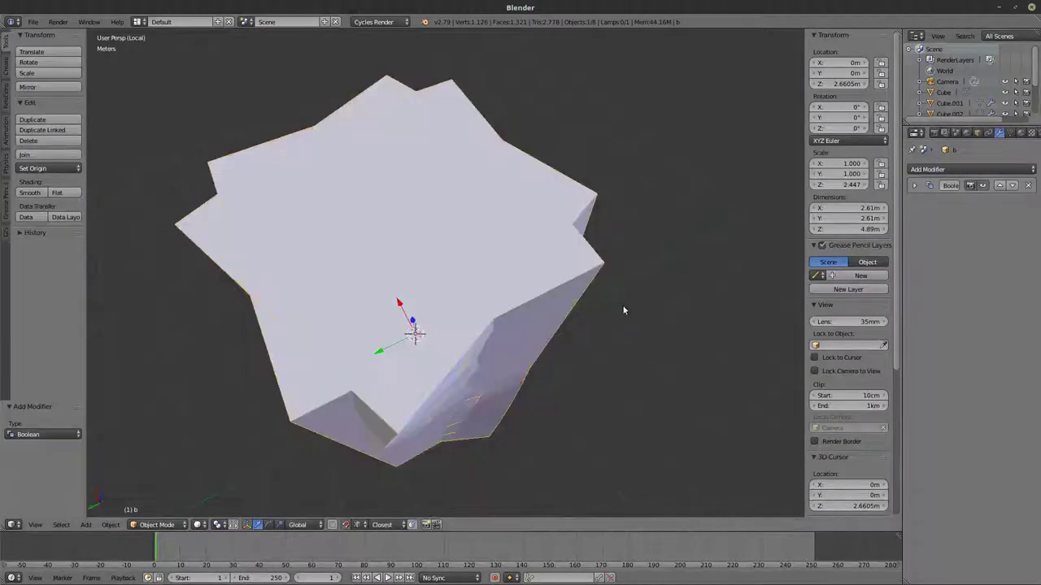
{"action": "left_click", "coordinate": [925, 170]}
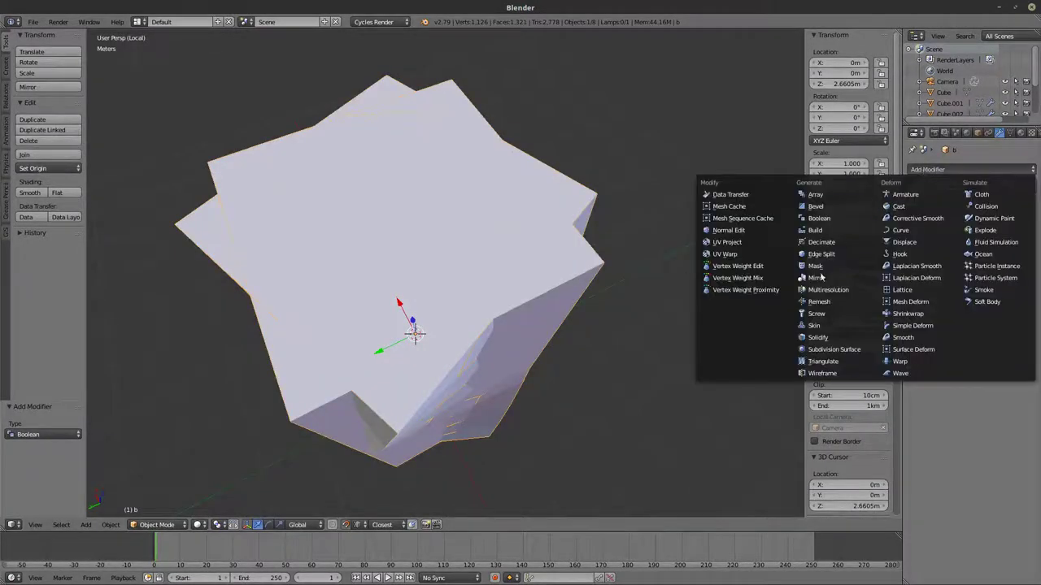
{"action": "left_click", "coordinate": [818, 339]}
{"action": "key", "text": "z"}
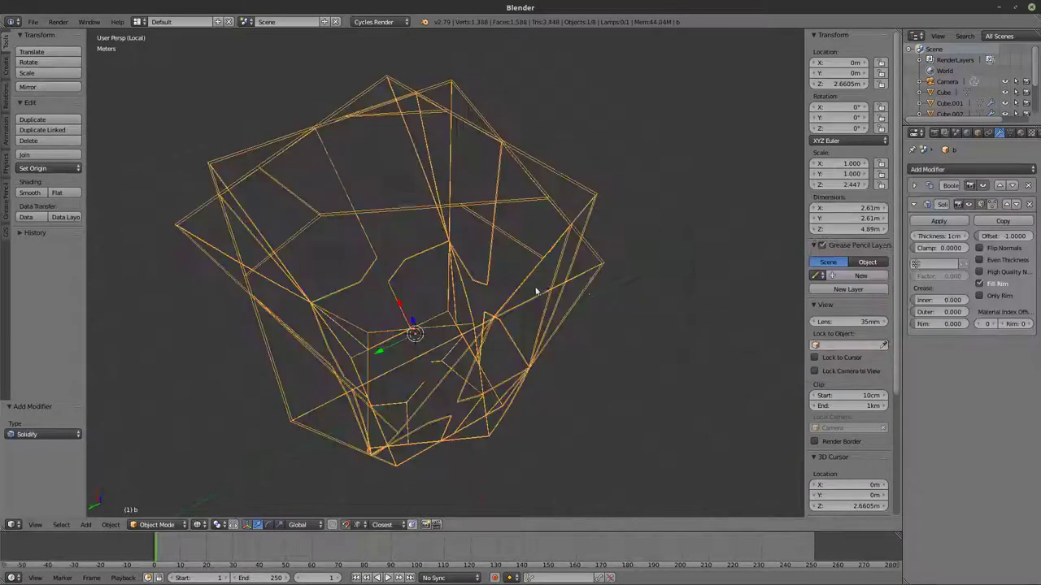
Step: Apply the scale of object b while viewing it from the front
{"action": "scroll", "coordinate": [632, 284], "scroll_direction": "up", "scroll_amount": 3}
{"action": "key", "text": "KP_1"}
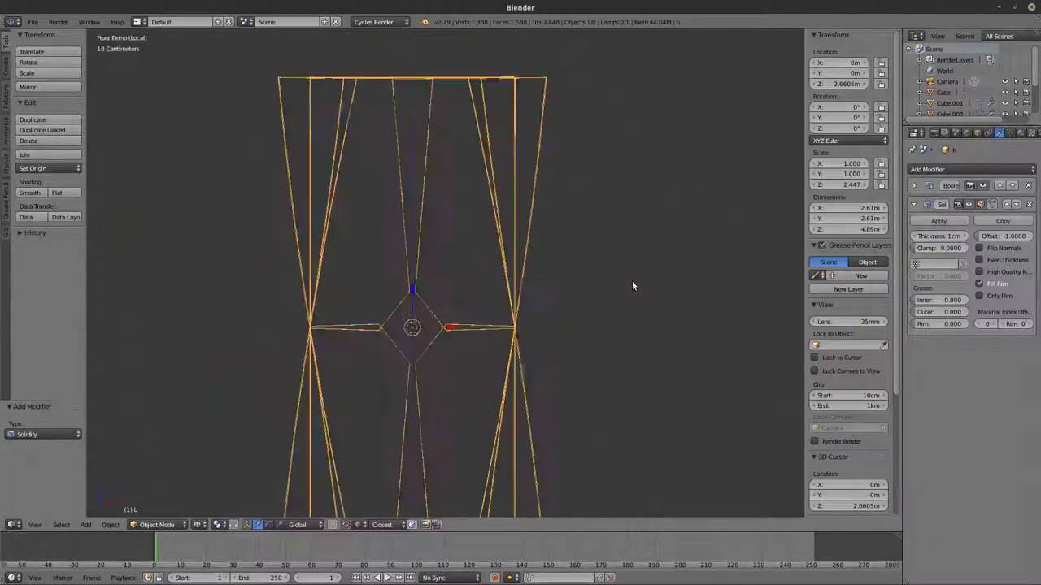
{"action": "left_click", "coordinate": [111, 524]}
{"action": "mouse_move", "coordinate": [142, 443]}
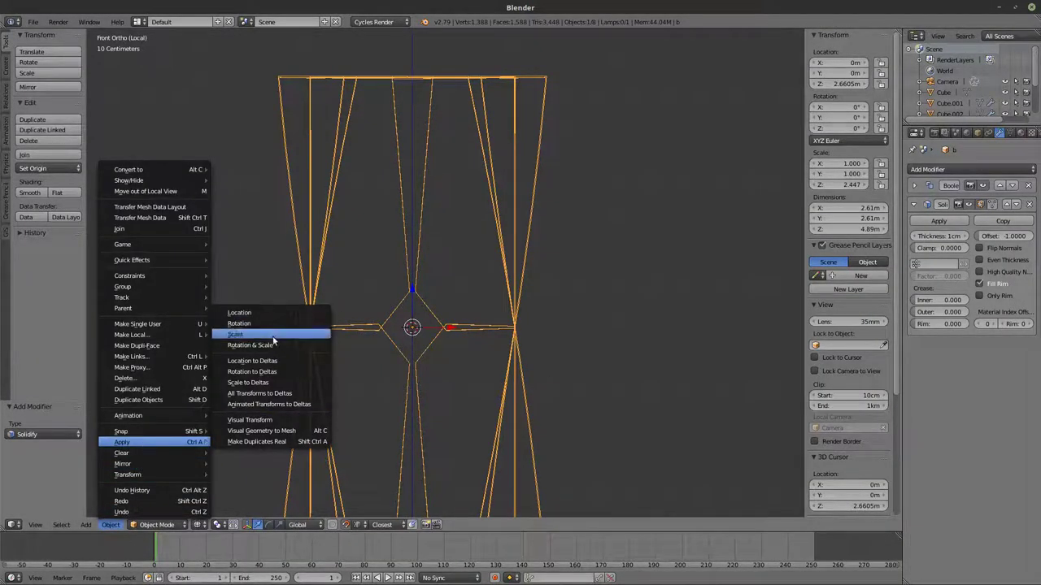
{"action": "left_click", "coordinate": [239, 334]}
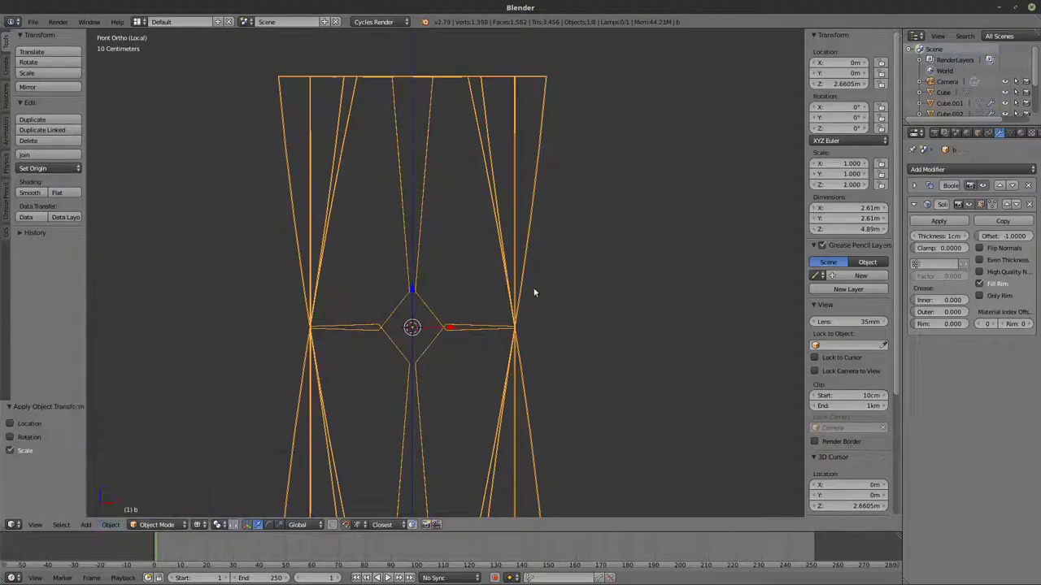
Step: Set the Solidify thickness to 15 cm, enable even thickness and high quality normals, and check the shell in solid shading
{"action": "left_click_drag", "start_coordinate": [928, 238], "coordinate": [962, 237]}
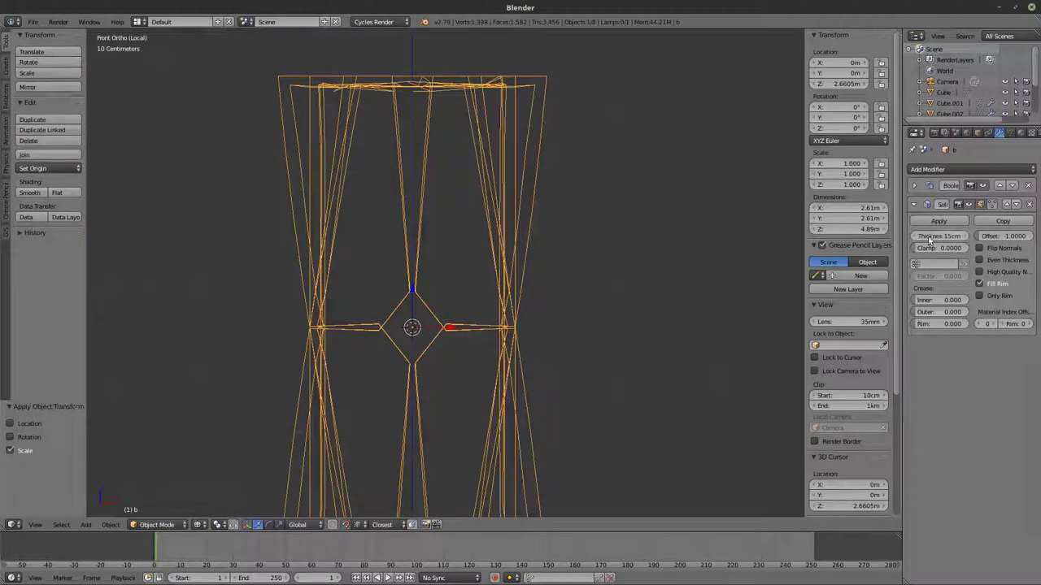
{"action": "left_click", "coordinate": [979, 260]}
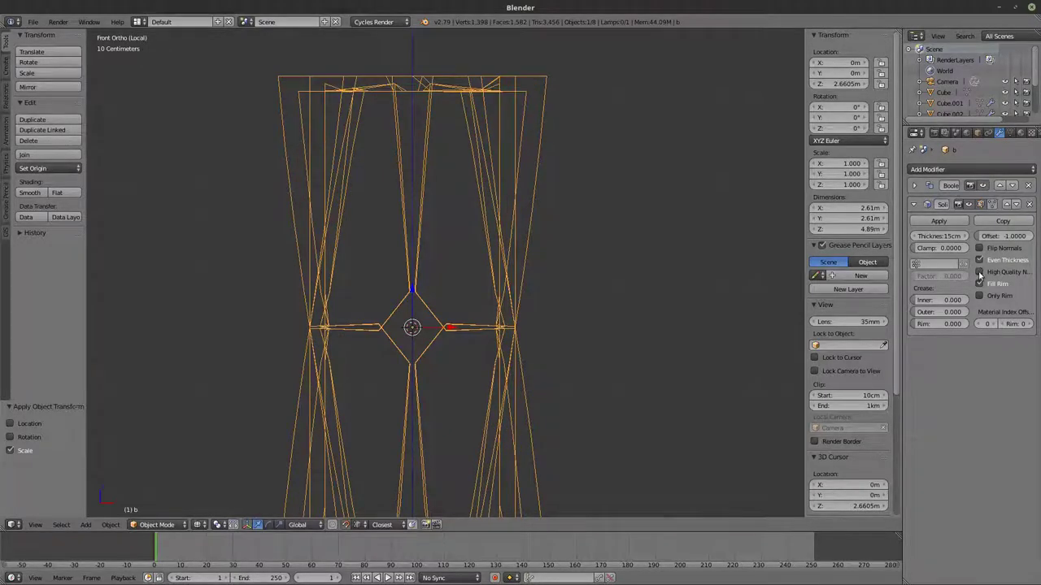
{"action": "left_click", "coordinate": [980, 273]}
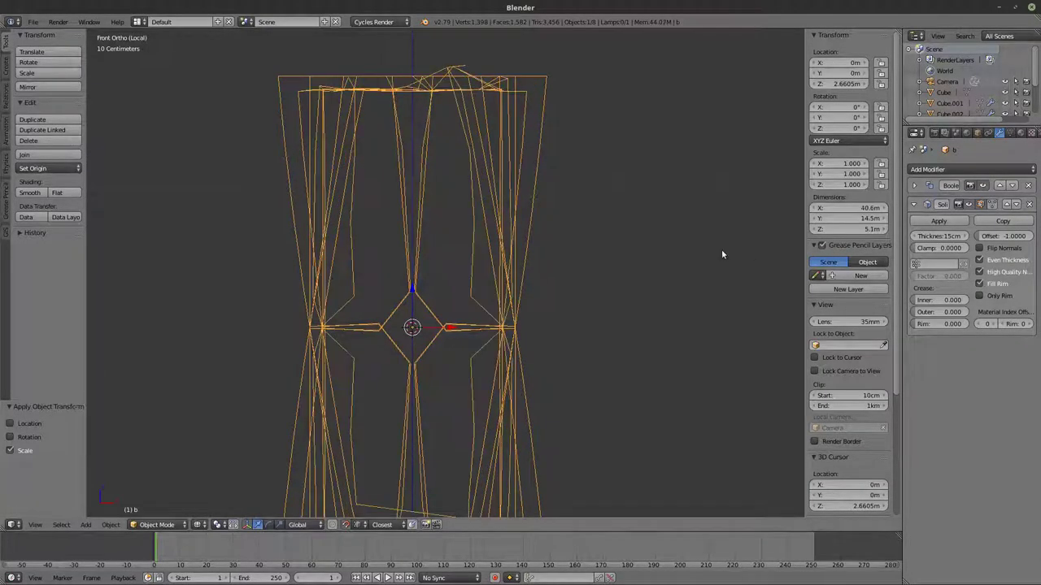
{"action": "key", "text": "z"}
{"action": "mouse_move", "coordinate": [611, 228]}
{"action": "middle_mouse_down"}
{"action": "mouse_move", "coordinate": [585, 304]}
{"action": "mouse_move", "coordinate": [583, 290]}
{"action": "middle_mouse_up"}
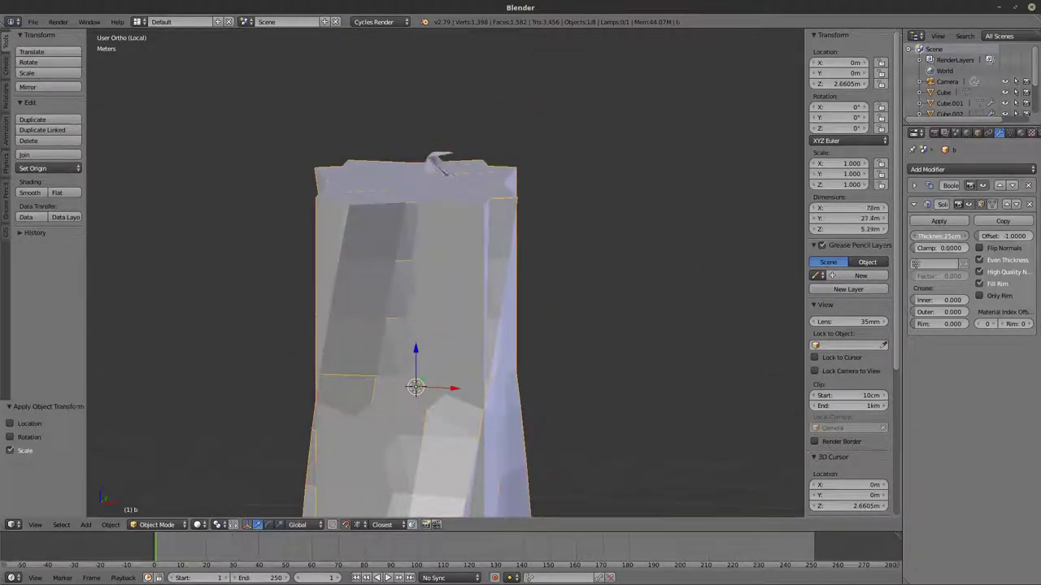
Step: Reduce the Solidify thickness to 5 cm and turn off high quality normals
{"action": "left_click_drag", "start_coordinate": [939, 236], "coordinate": [636, 279]}
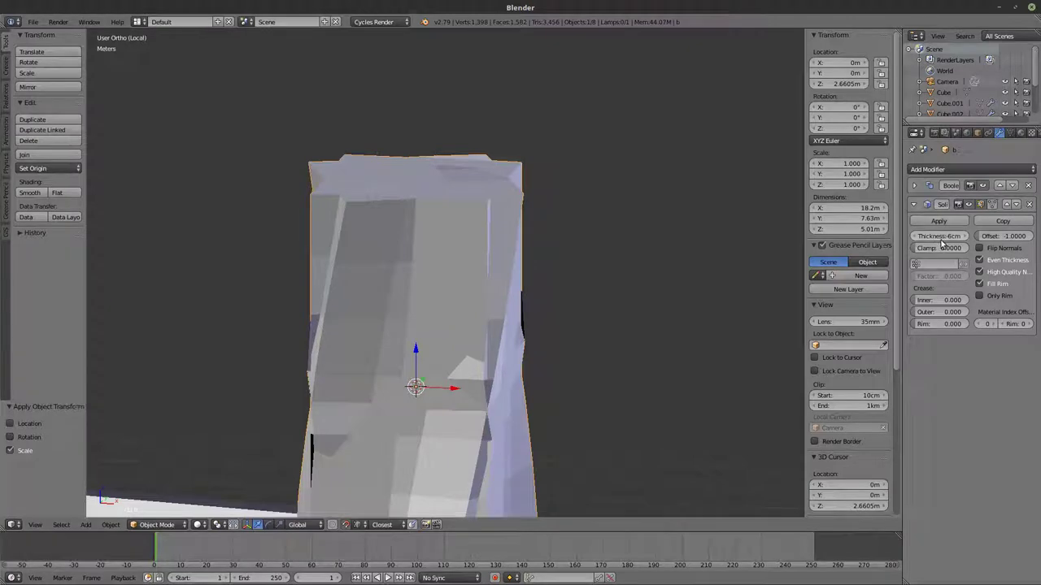
{"action": "left_click_drag", "start_coordinate": [939, 236], "coordinate": [621, 274]}
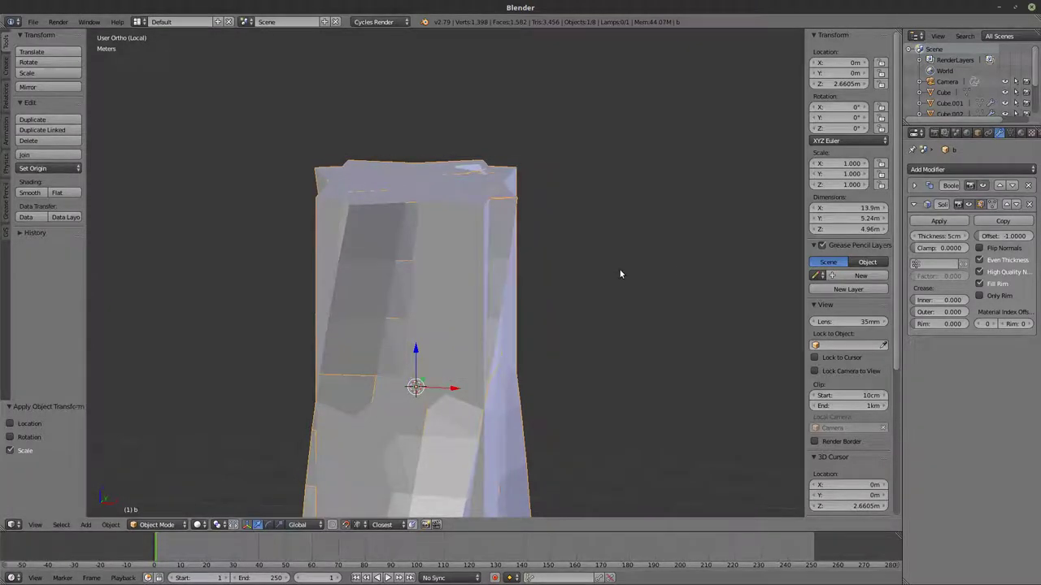
{"action": "key", "text": "KP_1"}
{"action": "key", "text": "z"}
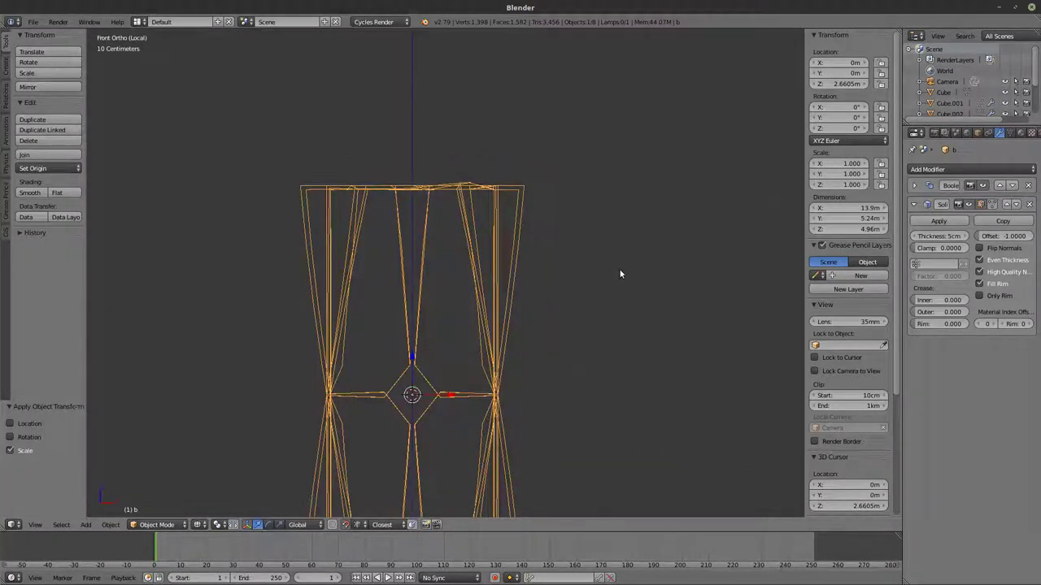
{"action": "left_click", "coordinate": [980, 273]}
Step: Inspect the wall thickness of shell b from the front and obliquely, alternating between wireframe and solid shading
{"action": "scroll", "coordinate": [529, 248], "scroll_direction": "down", "scroll_amount": 3}
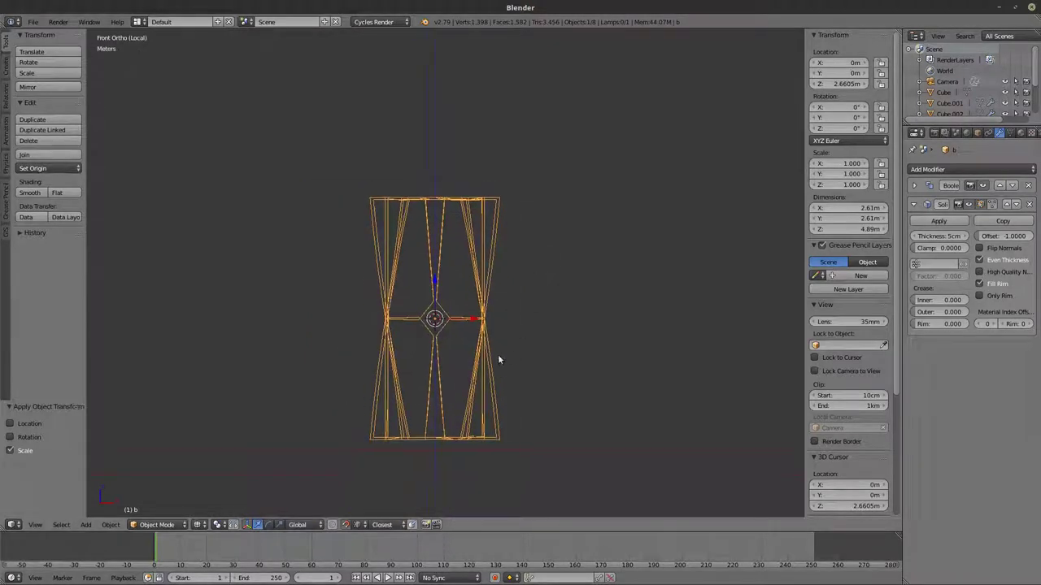
{"action": "scroll", "coordinate": [554, 333], "scroll_direction": "up", "scroll_amount": 1}
{"action": "scroll", "coordinate": [554, 333], "scroll_direction": "up", "scroll_amount": 1}
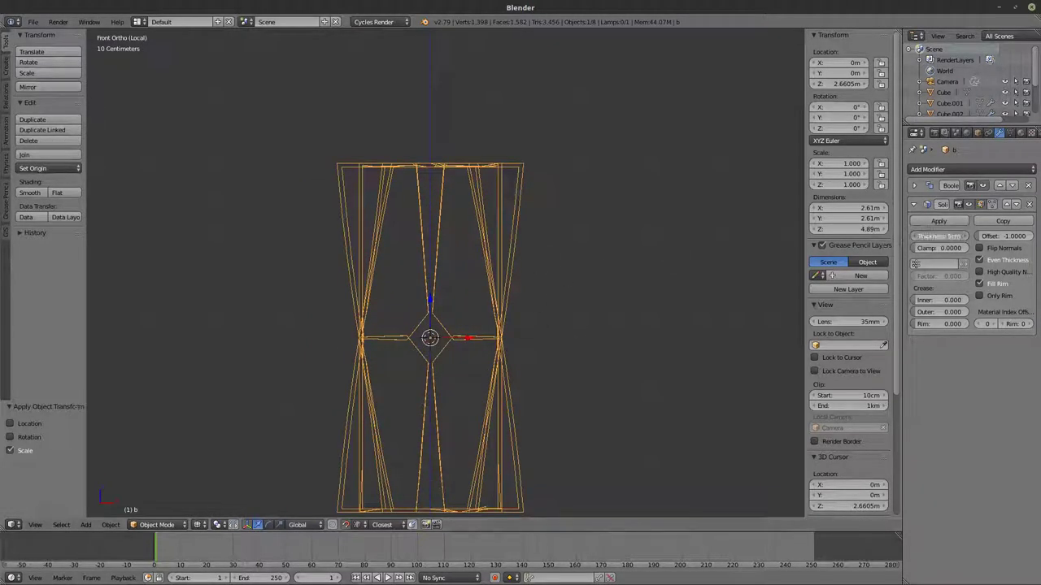
{"action": "mouse_move", "coordinate": [940, 236]}
{"action": "left_mouse_down"}
{"action": "mouse_move", "coordinate": [953, 236]}
{"action": "mouse_move", "coordinate": [940, 236]}
{"action": "left_mouse_up"}
{"action": "key", "text": "z"}
{"action": "mouse_move", "coordinate": [576, 317]}
{"action": "middle_mouse_down"}
{"action": "mouse_move", "coordinate": [566, 326]}
{"action": "mouse_move", "coordinate": [544, 303]}
{"action": "mouse_move", "coordinate": [626, 297]}
{"action": "mouse_move", "coordinate": [571, 303]}
{"action": "mouse_move", "coordinate": [501, 288]}
{"action": "mouse_move", "coordinate": [462, 318]}
{"action": "mouse_move", "coordinate": [509, 274]}
{"action": "mouse_move", "coordinate": [535, 195]}
{"action": "mouse_move", "coordinate": [526, 227]}
{"action": "mouse_move", "coordinate": [539, 203]}
{"action": "middle_mouse_up"}
{"action": "key", "text": "z"}
{"action": "scroll", "coordinate": [538, 203], "scroll_direction": "down", "scroll_amount": 2}
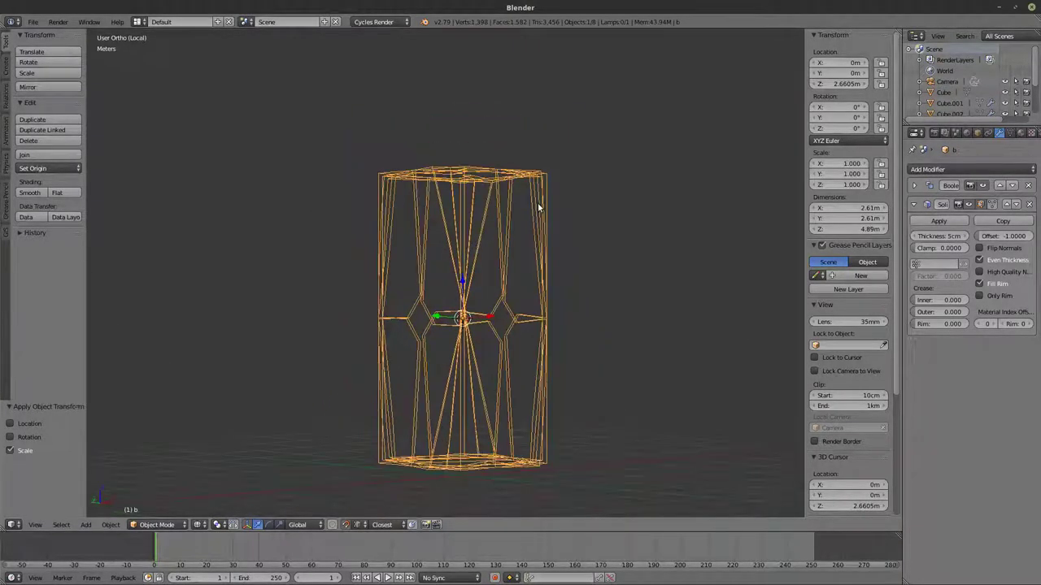
Step: Add a plane at the base of the tower in front view and scale it up by about 1.85, wider than the footprint
{"action": "key", "text": "KP_1"}
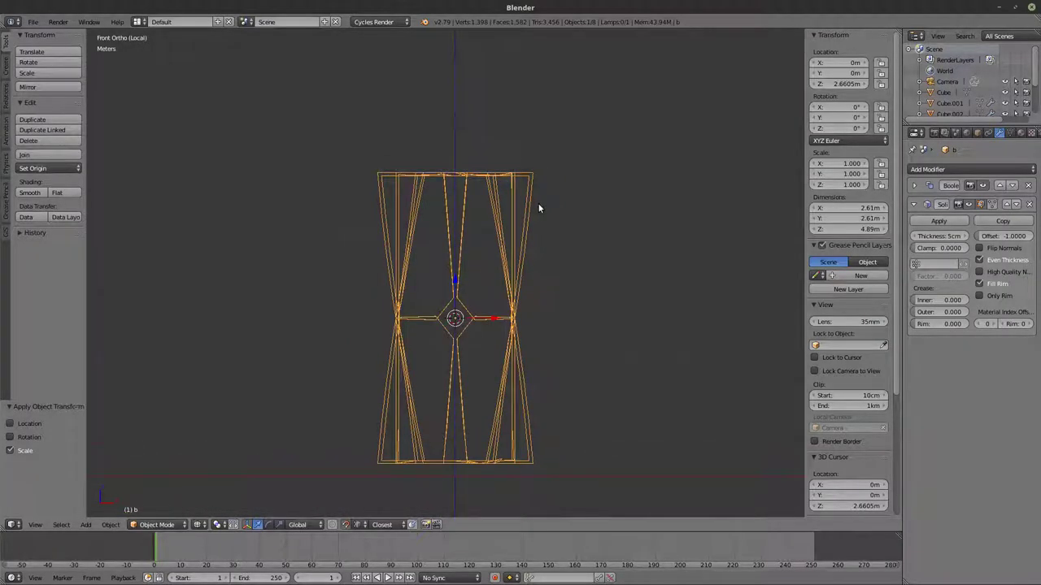
{"action": "scroll", "coordinate": [538, 207], "scroll_direction": "down", "scroll_amount": 4}
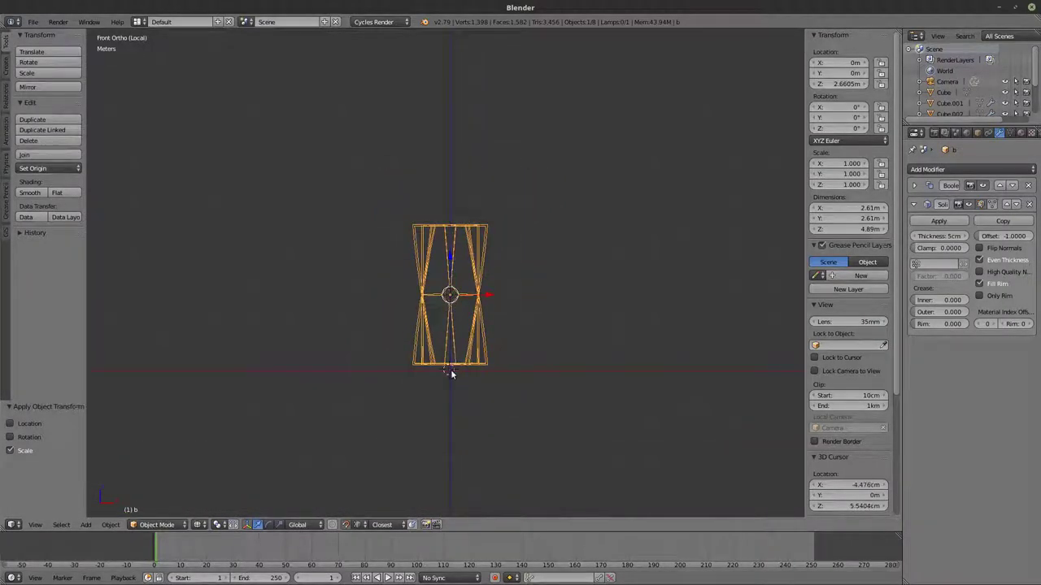
{"action": "key", "text": "shift+a"}
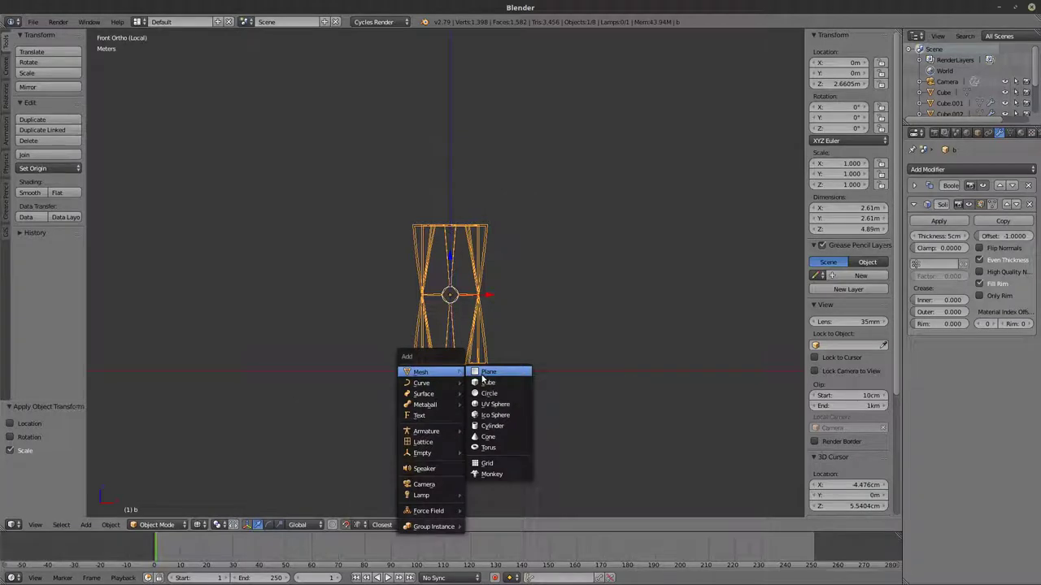
{"action": "left_click", "coordinate": [482, 374]}
{"action": "scroll", "coordinate": [460, 332], "scroll_direction": "up", "scroll_amount": 2}
{"action": "key", "text": "s"}
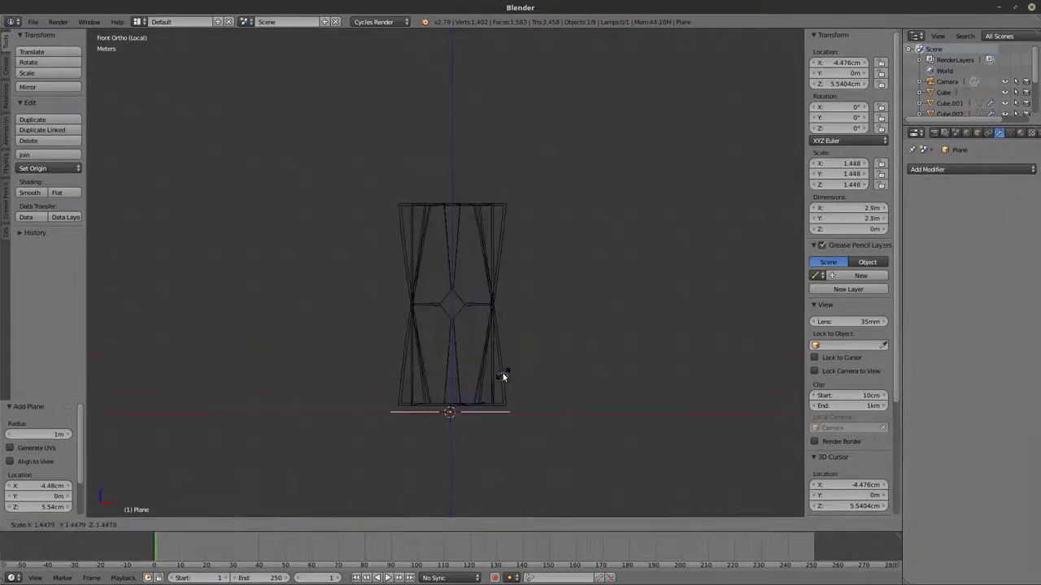
{"action": "left_click", "coordinate": [547, 372]}
{"action": "scroll", "coordinate": [543, 369], "scroll_direction": "down", "scroll_amount": 1}
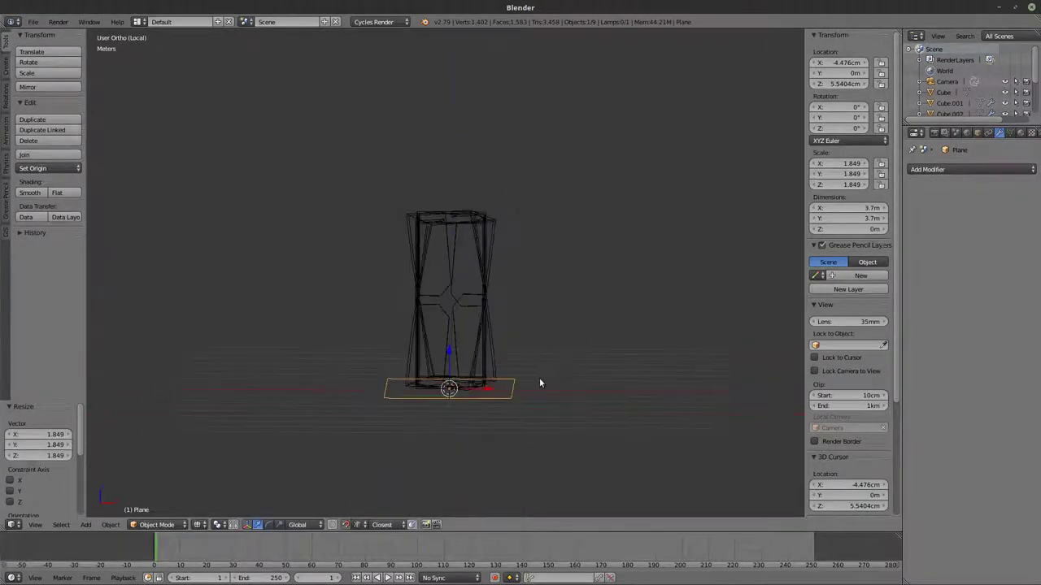
Step: Add an Array modifier to the plane using a constant offset of 50 cm in Z instead of the relative offset
{"action": "key", "text": "z"}
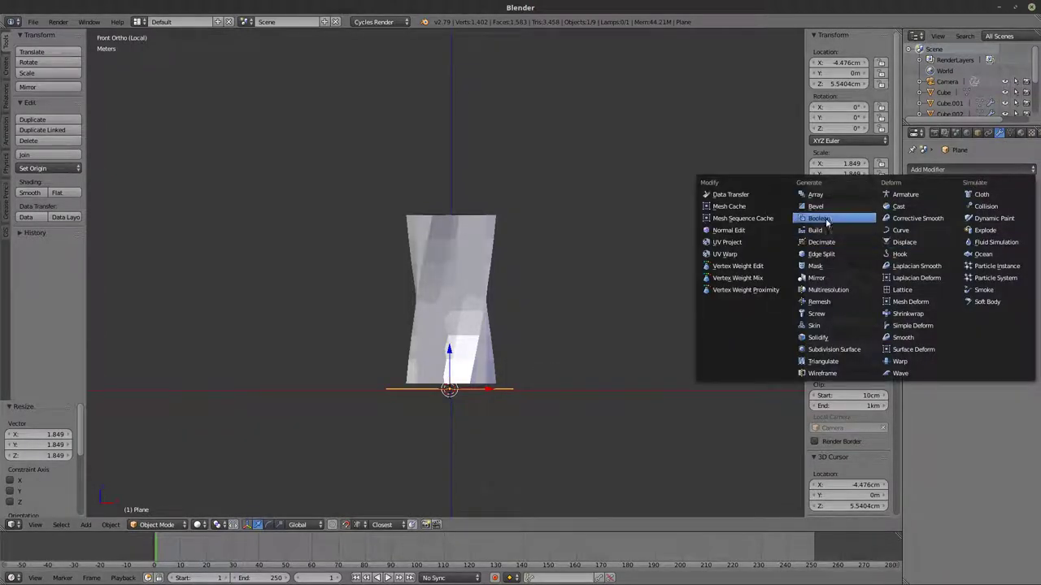
{"action": "left_click", "coordinate": [824, 197]}
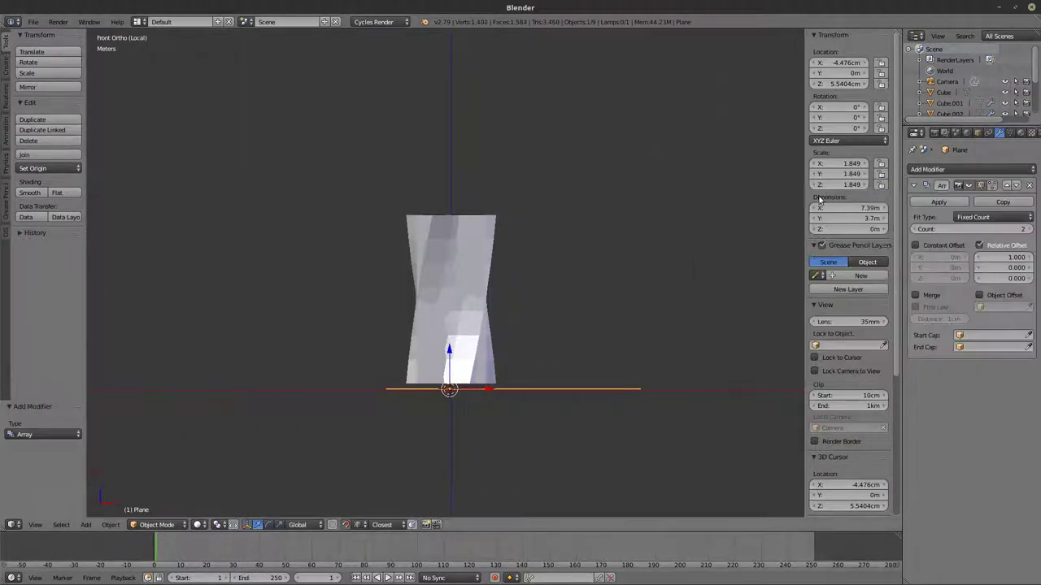
{"action": "left_click", "coordinate": [916, 245]}
{"action": "left_click", "coordinate": [979, 245]}
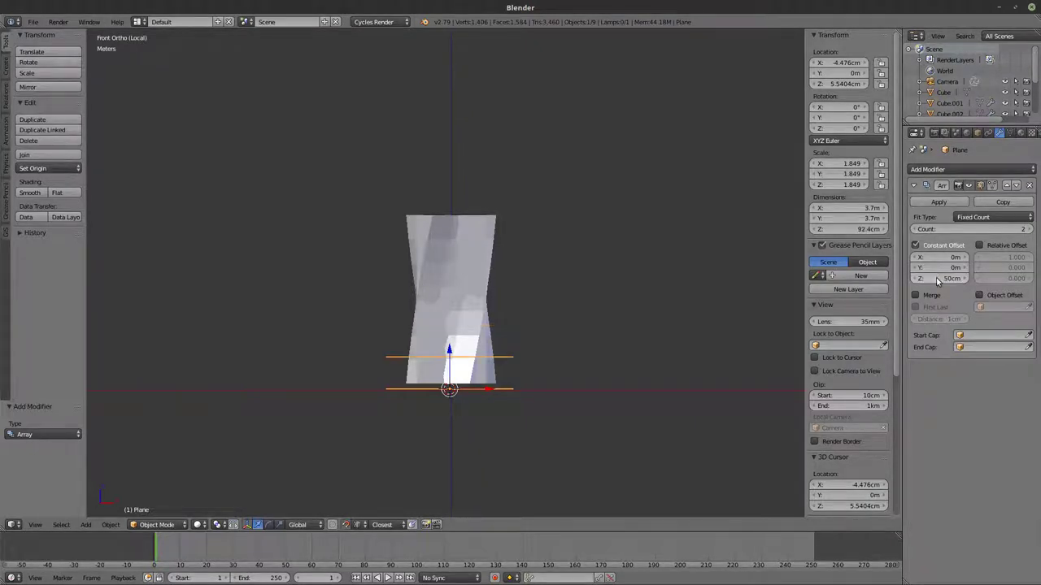
Step: Move the arrayed plane up about 33.4 cm along Z so it cuts through the tower's lower part
{"action": "scroll", "coordinate": [460, 393], "scroll_direction": "up", "scroll_amount": 3}
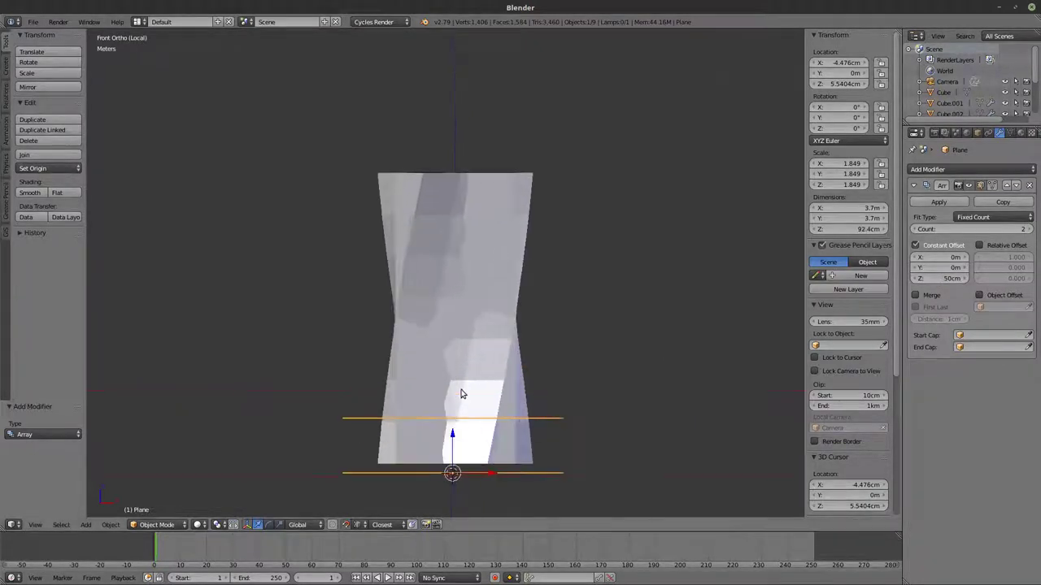
{"action": "scroll", "coordinate": [443, 359], "scroll_direction": "up", "scroll_amount": 1}
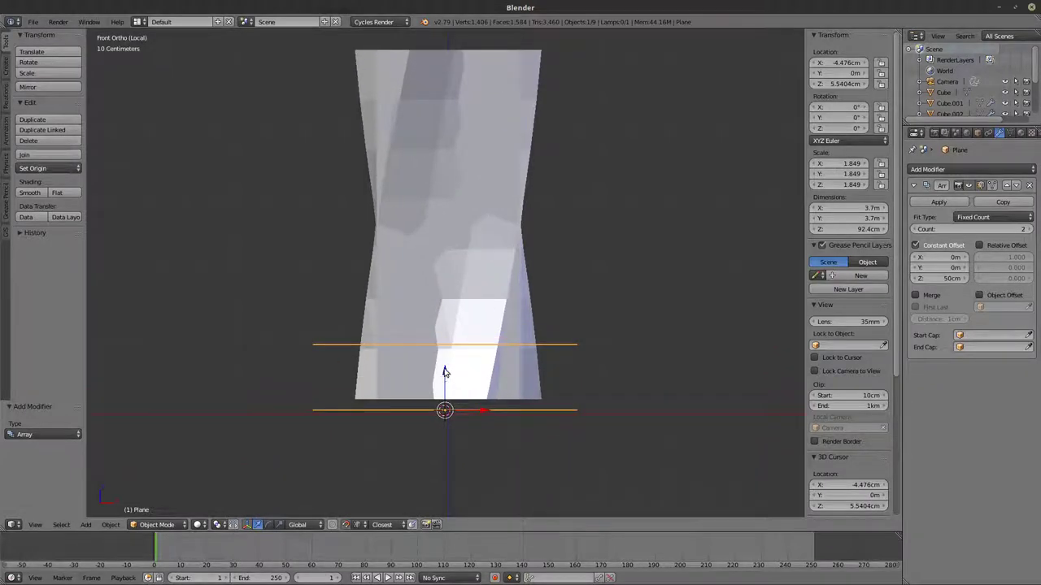
{"action": "key", "text": "g"}
{"action": "key", "text": "z"}
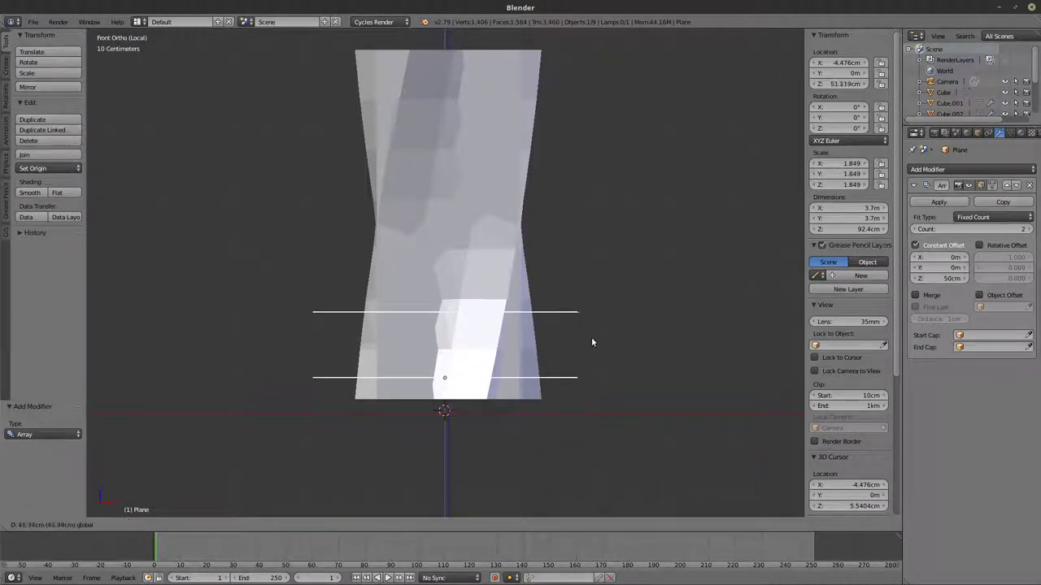
{"action": "left_click", "coordinate": [605, 348]}
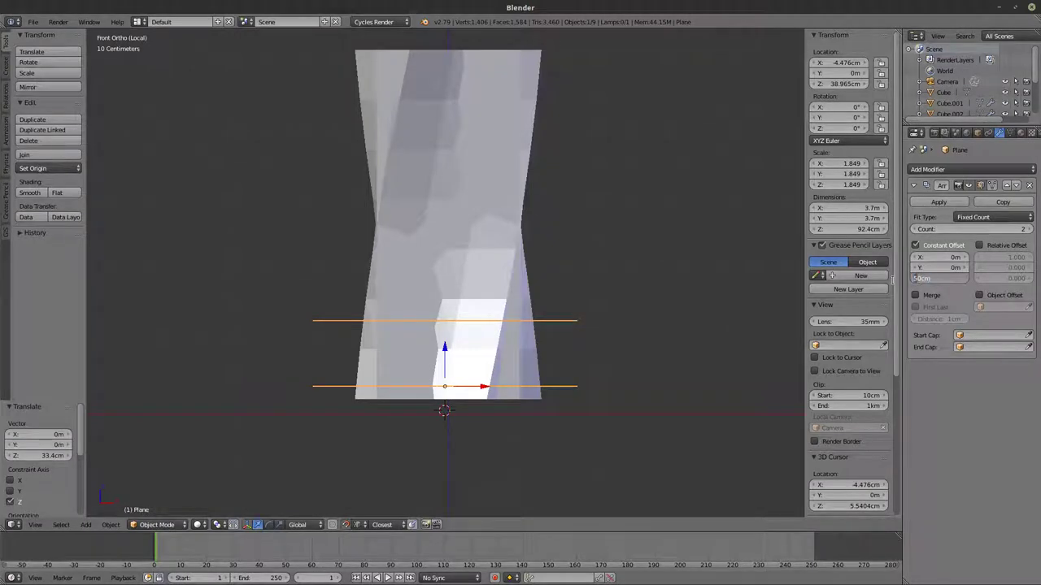
Step: Set the plane array's constant Z offset to 20 cm
{"action": "type", "text": "20cm"}
{"action": "key", "text": "Return"}
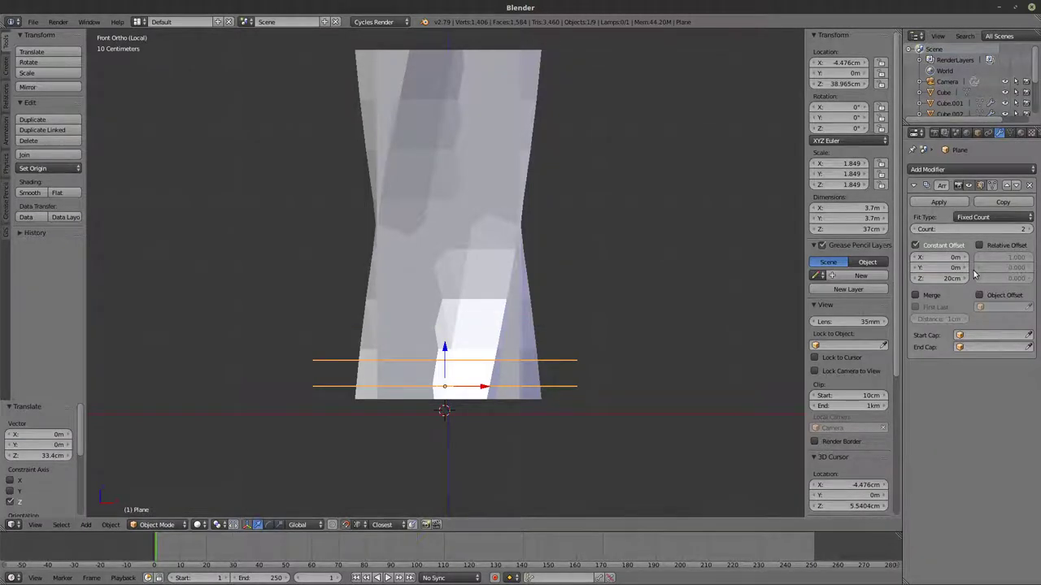
{"action": "scroll", "coordinate": [699, 285], "scroll_direction": "down", "scroll_amount": 3}
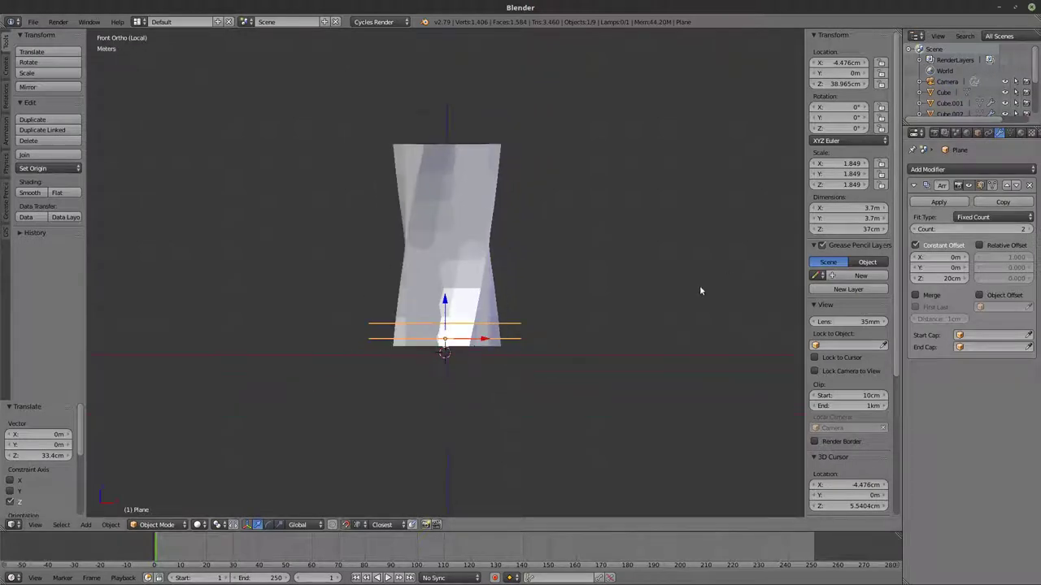
Step: Raise the plane array's count to 13 so the planes span the tower's full height, and show the scene in wireframe
{"action": "left_click", "coordinate": [1029, 229]}
{"action": "left_click", "coordinate": [1030, 229]}
{"action": "left_click", "coordinate": [1029, 229]}
{"action": "left_click", "coordinate": [1029, 229]}
{"action": "left_click", "coordinate": [1029, 229]}
{"action": "left_click", "coordinate": [1029, 229]}
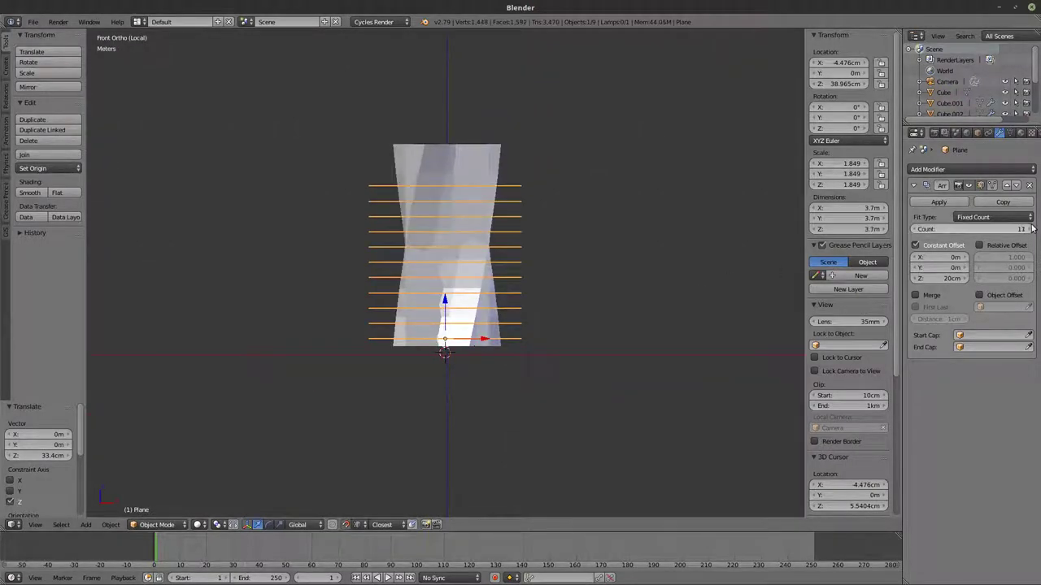
{"action": "left_click", "coordinate": [1030, 229]}
{"action": "mouse_move", "coordinate": [631, 221]}
{"action": "middle_mouse_down"}
{"action": "mouse_move", "coordinate": [572, 281]}
{"action": "mouse_move", "coordinate": [560, 271]}
{"action": "mouse_move", "coordinate": [602, 225]}
{"action": "middle_mouse_up"}
{"action": "key", "text": "z"}
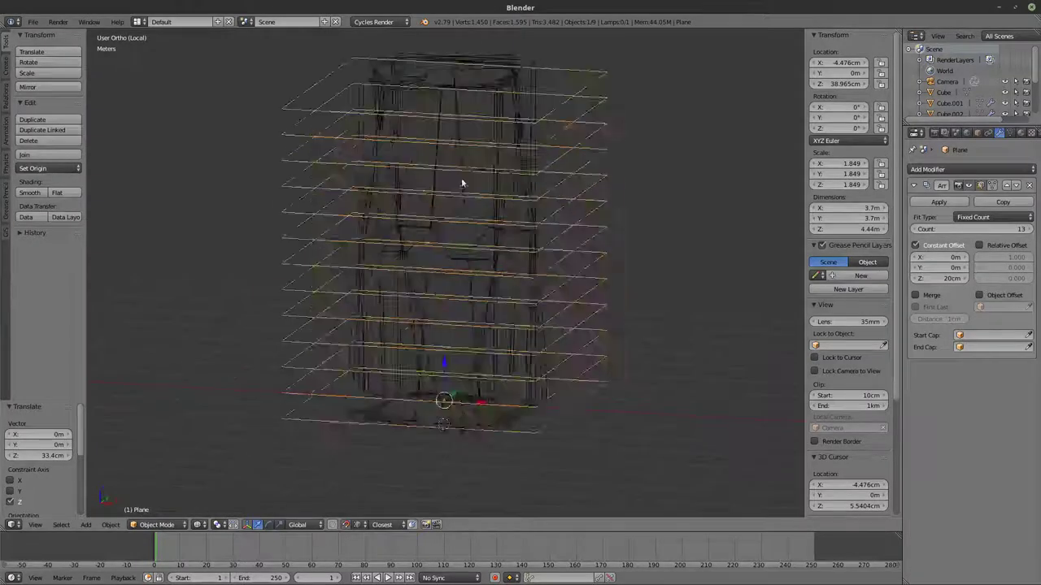
{"action": "middle_click_drag", "start_coordinate": [464, 182], "coordinate": [490, 170]}
Step: Add a Solidify modifier with 1 cm thickness to the arrayed planes and return to solid shading
{"action": "key", "text": "KP_1"}
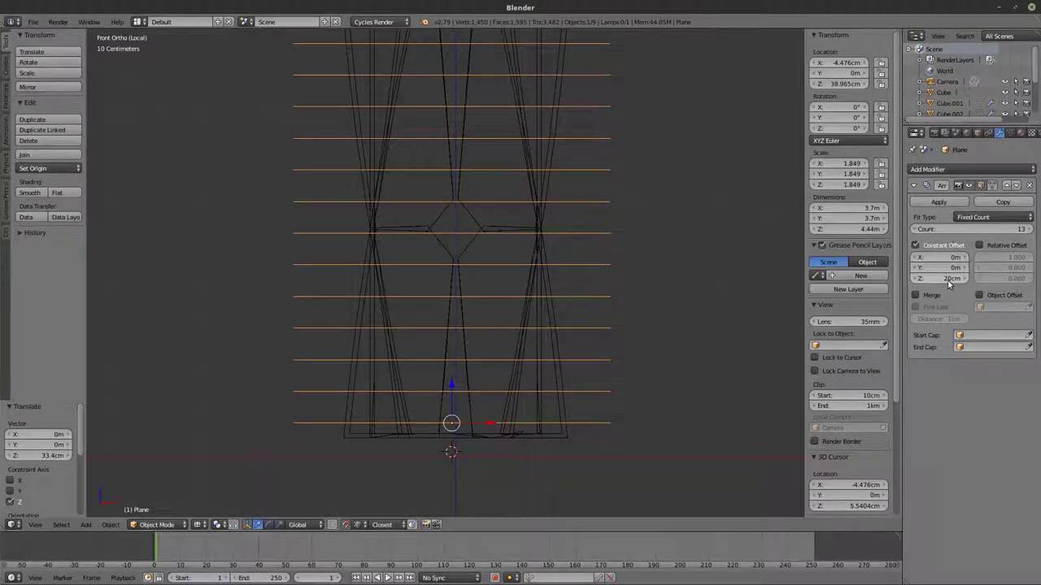
{"action": "left_click", "coordinate": [914, 186]}
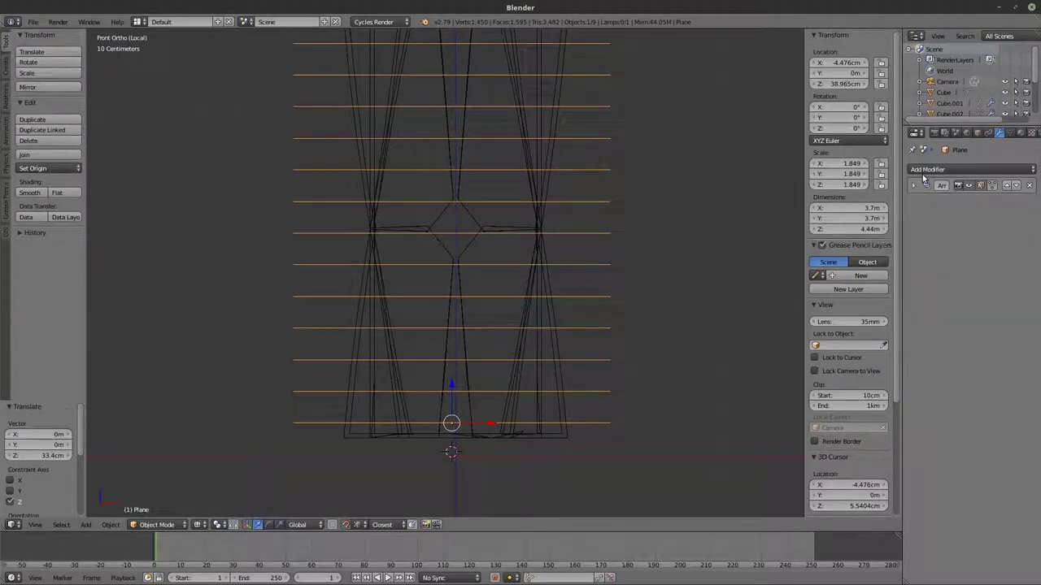
{"action": "left_click", "coordinate": [925, 170]}
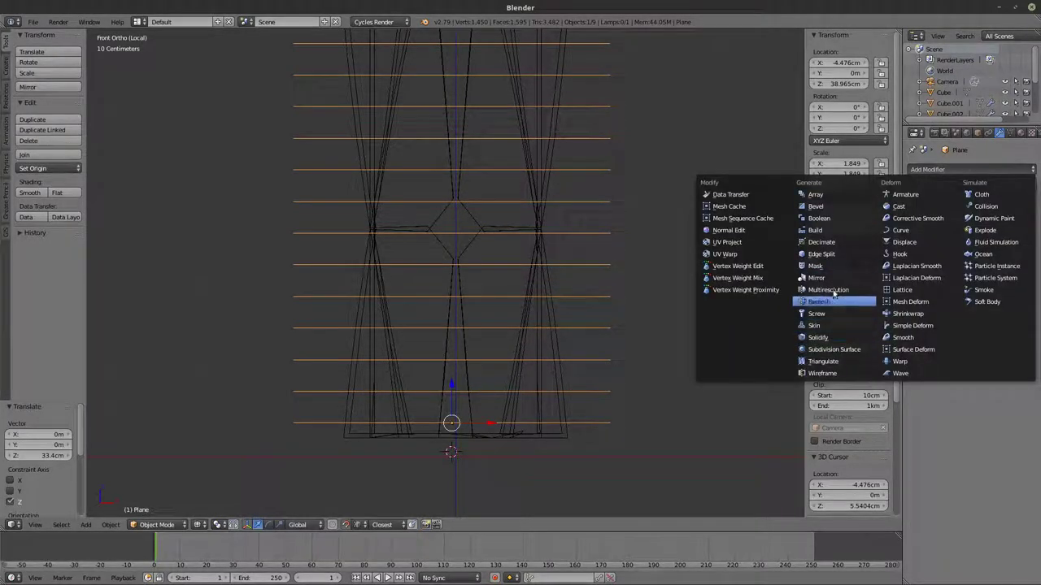
{"action": "left_click", "coordinate": [818, 338]}
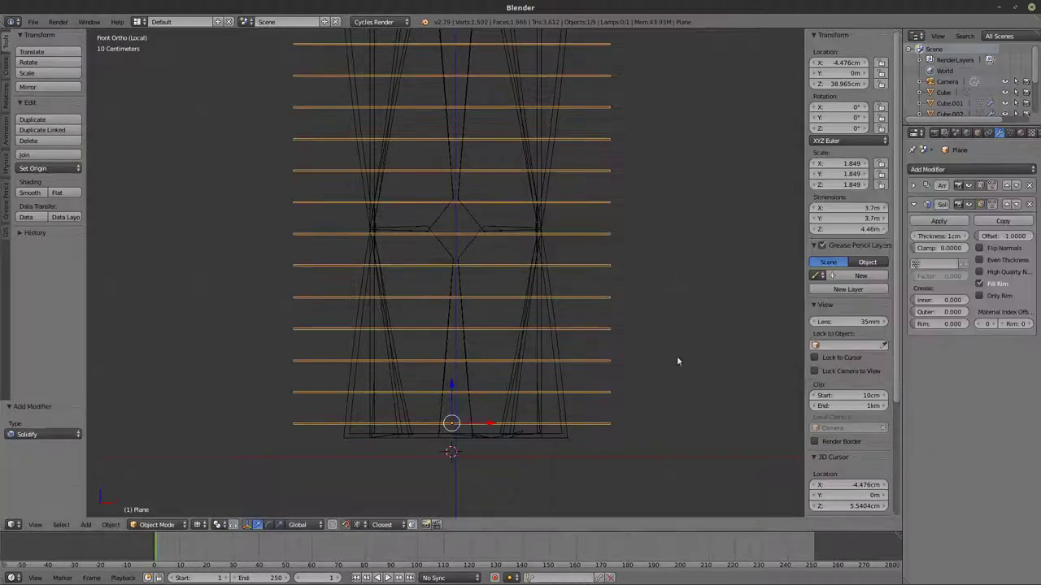
{"action": "scroll", "coordinate": [677, 356], "scroll_direction": "up", "scroll_amount": 5}
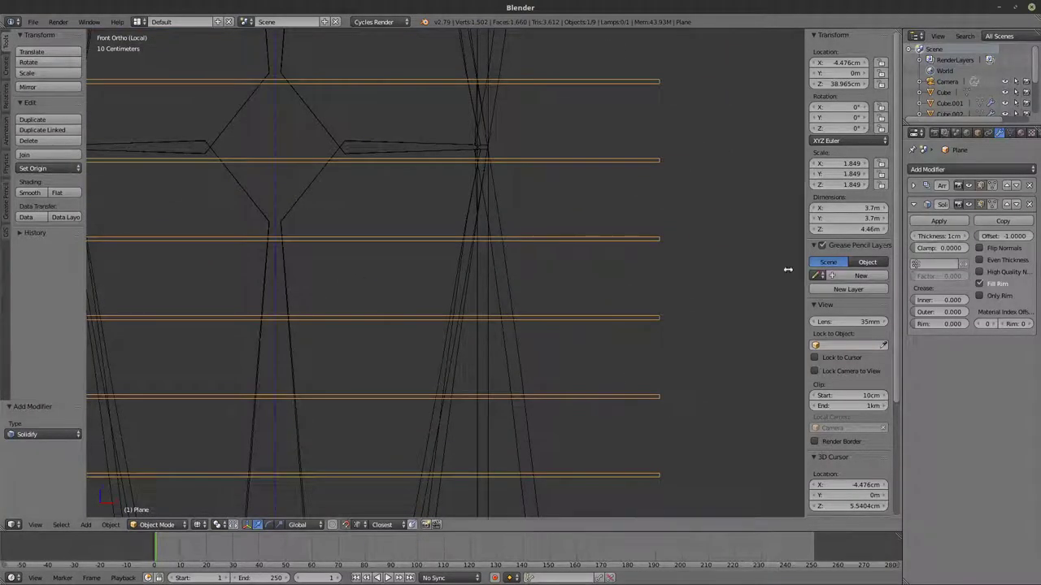
{"action": "scroll", "coordinate": [656, 309], "scroll_direction": "down", "scroll_amount": 5}
{"action": "mouse_move", "coordinate": [598, 326]}
{"action": "middle_mouse_down"}
{"action": "mouse_move", "coordinate": [653, 298]}
{"action": "mouse_move", "coordinate": [619, 329]}
{"action": "mouse_move", "coordinate": [643, 288]}
{"action": "mouse_move", "coordinate": [639, 301]}
{"action": "mouse_move", "coordinate": [678, 284]}
{"action": "mouse_move", "coordinate": [602, 321]}
{"action": "mouse_move", "coordinate": [582, 269]}
{"action": "middle_mouse_up"}
{"action": "key", "text": "z"}
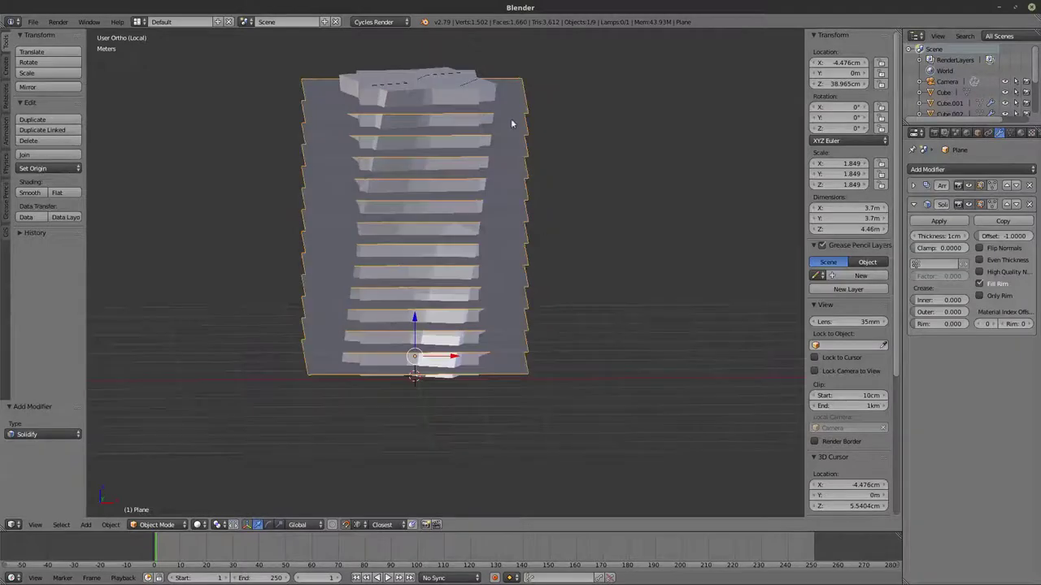
Step: Select the hollow tower shell in wireframe and add a second Boolean modifier using Intersect below its Solidify
{"action": "right_click", "coordinate": [489, 87]}
{"action": "key", "text": "z"}
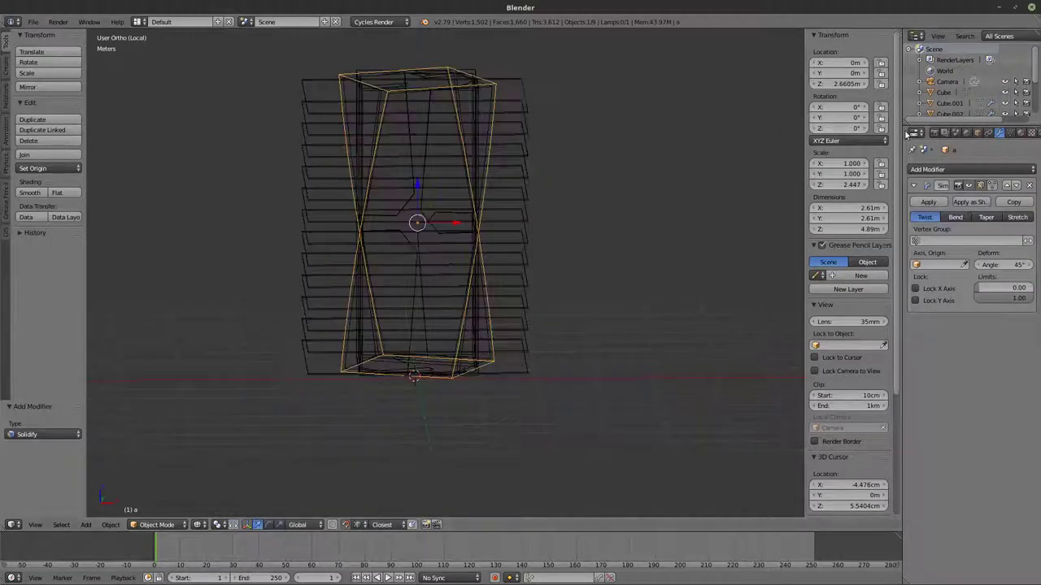
{"action": "middle_click_drag", "start_coordinate": [544, 152], "coordinate": [530, 176]}
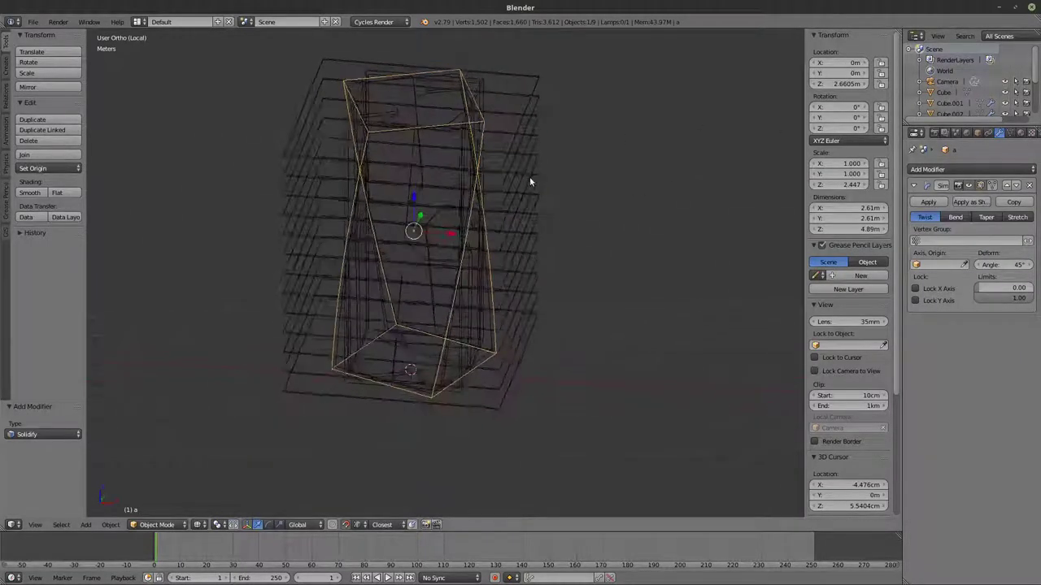
{"action": "right_click", "coordinate": [484, 84]}
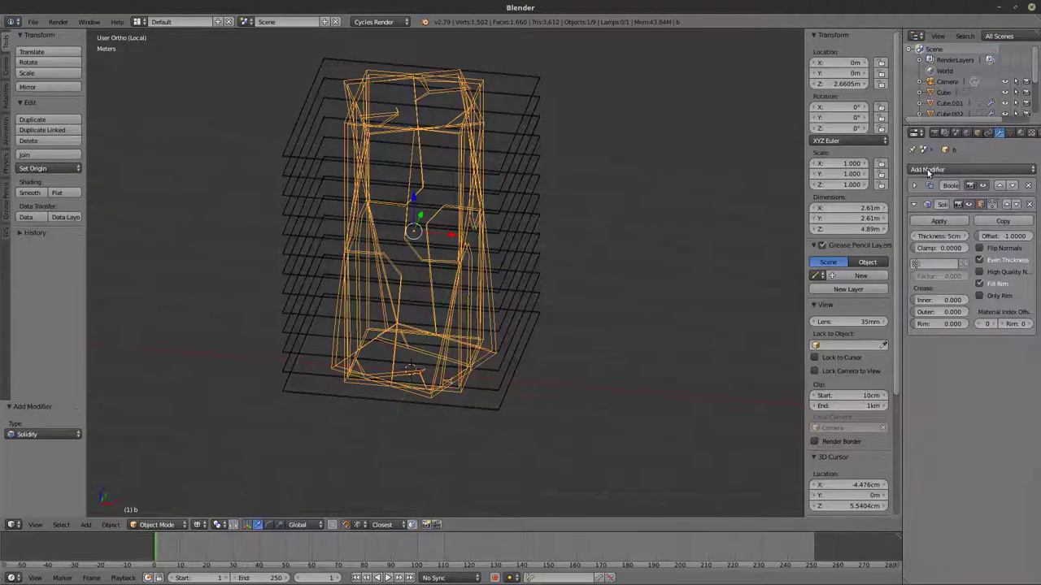
{"action": "left_click", "coordinate": [928, 171]}
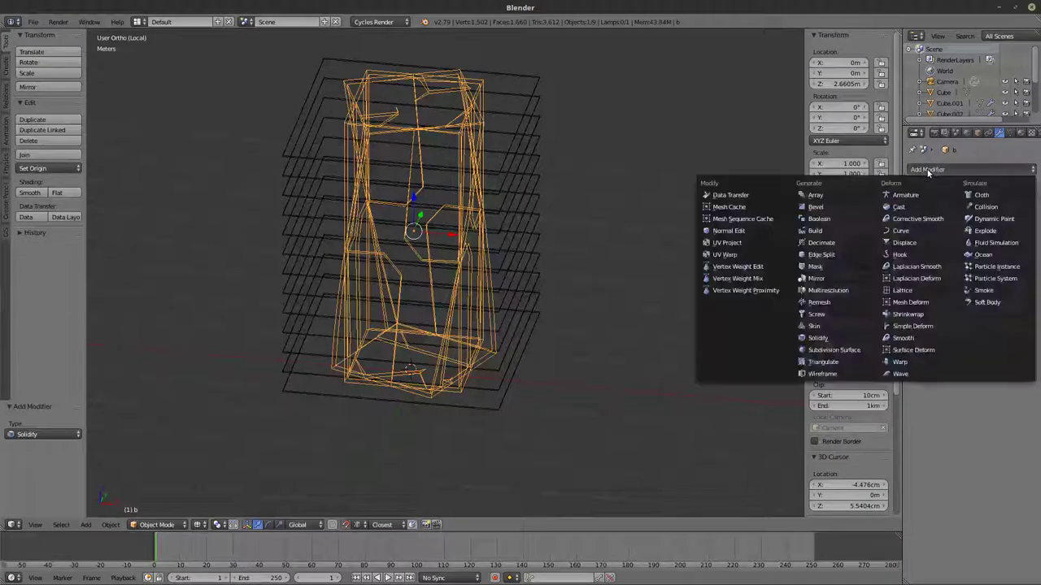
{"action": "left_click", "coordinate": [819, 219]}
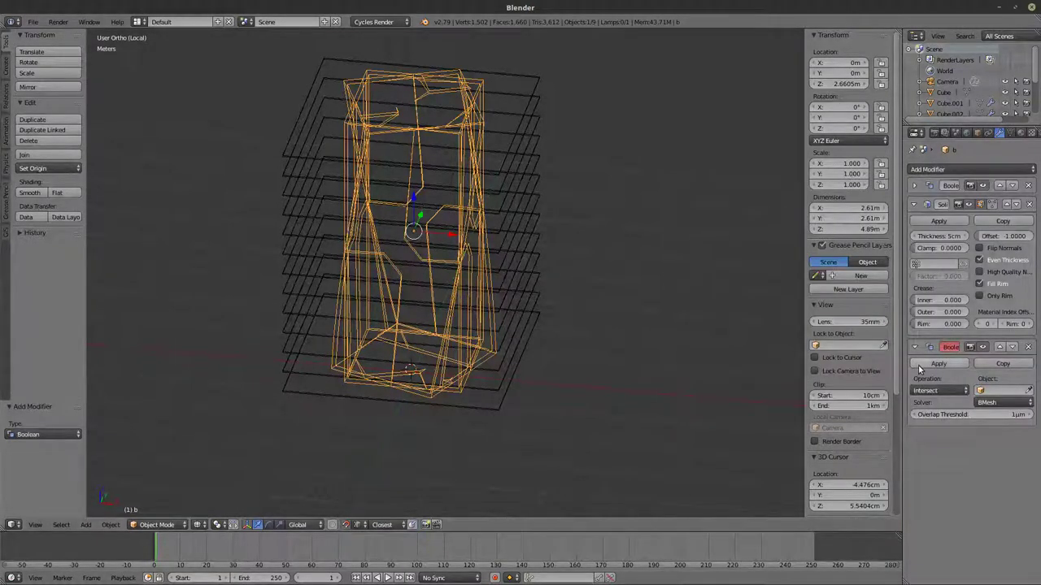
Step: Check the arrayed plane's object name and set Plane as the target of the tower's new Boolean modifier
{"action": "right_click", "coordinate": [529, 198]}
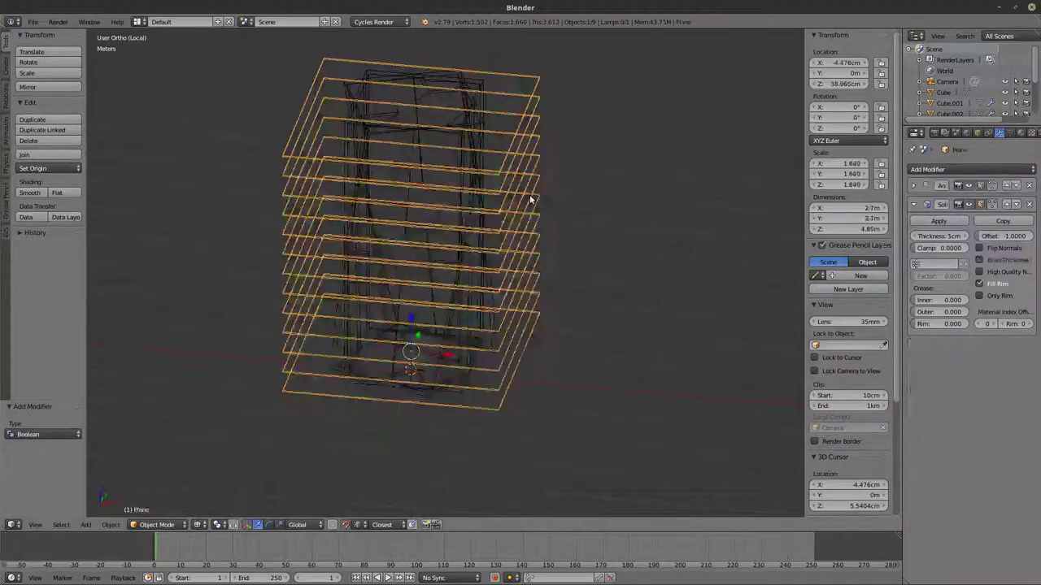
{"action": "left_click", "coordinate": [977, 133]}
{"action": "right_click", "coordinate": [445, 136]}
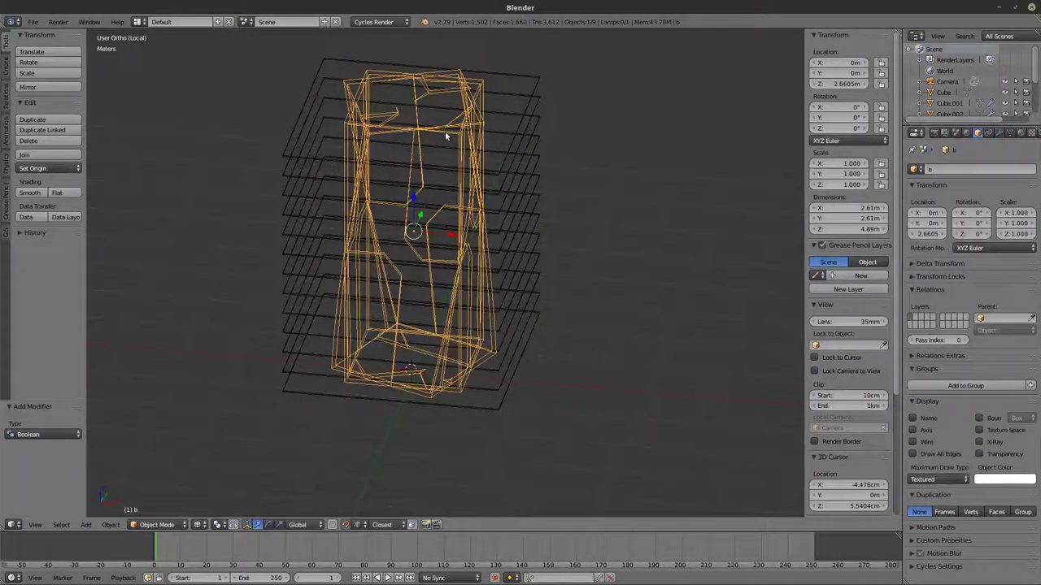
{"action": "left_click", "coordinate": [1000, 133]}
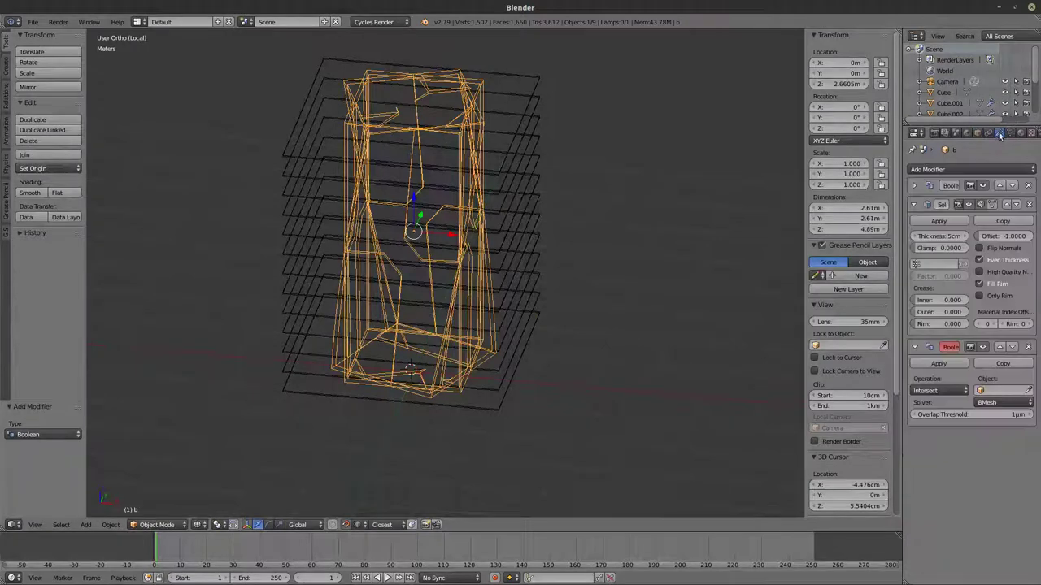
{"action": "left_click", "coordinate": [982, 391]}
{"action": "left_click", "coordinate": [947, 439]}
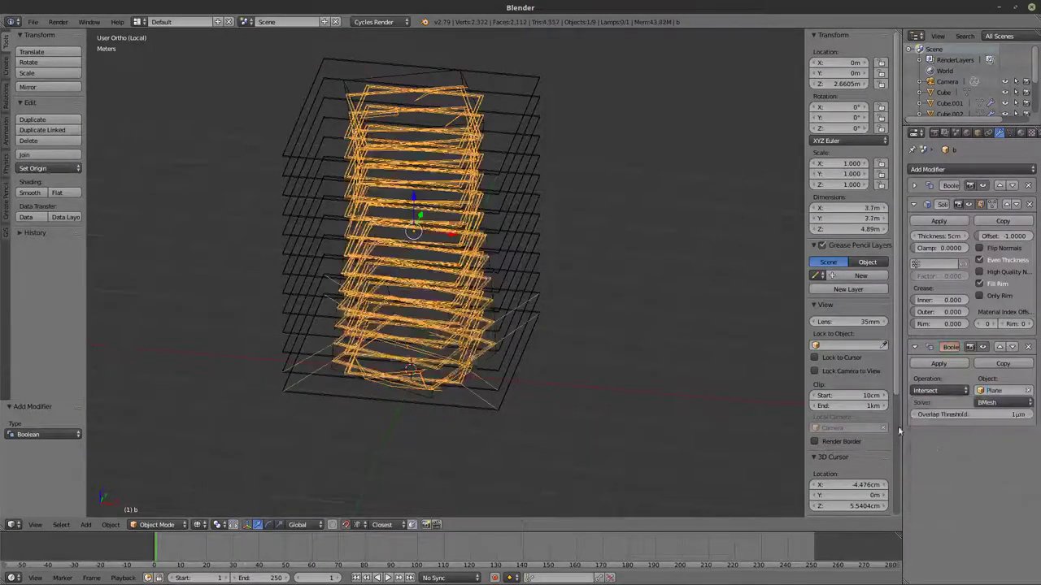
{"action": "middle_click_drag", "start_coordinate": [513, 313], "coordinate": [574, 295]}
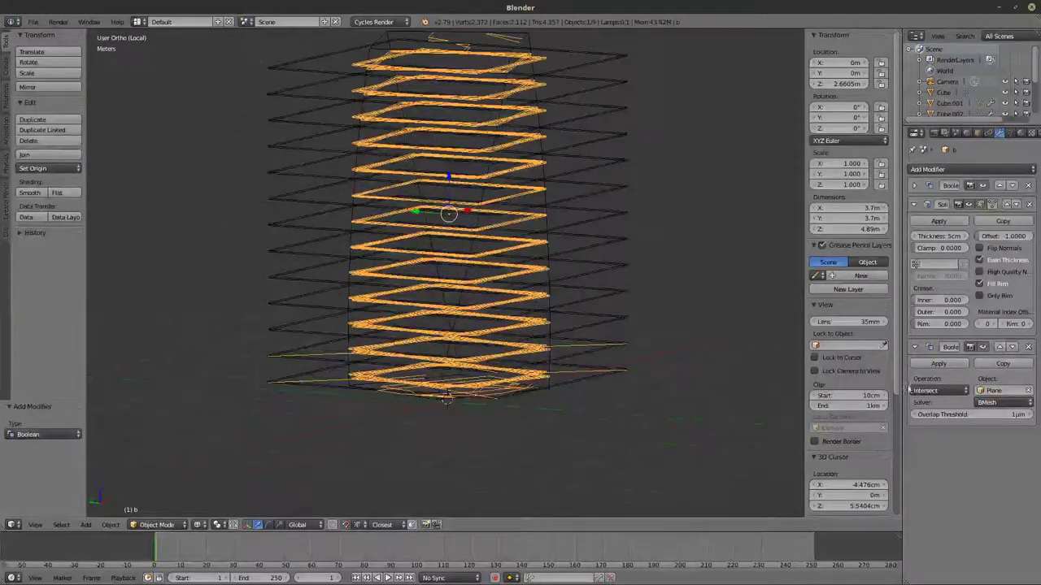
Step: Try the Union and Difference operations on the tower's Boolean with the planes
{"action": "left_click", "coordinate": [923, 392]}
{"action": "left_click", "coordinate": [922, 366]}
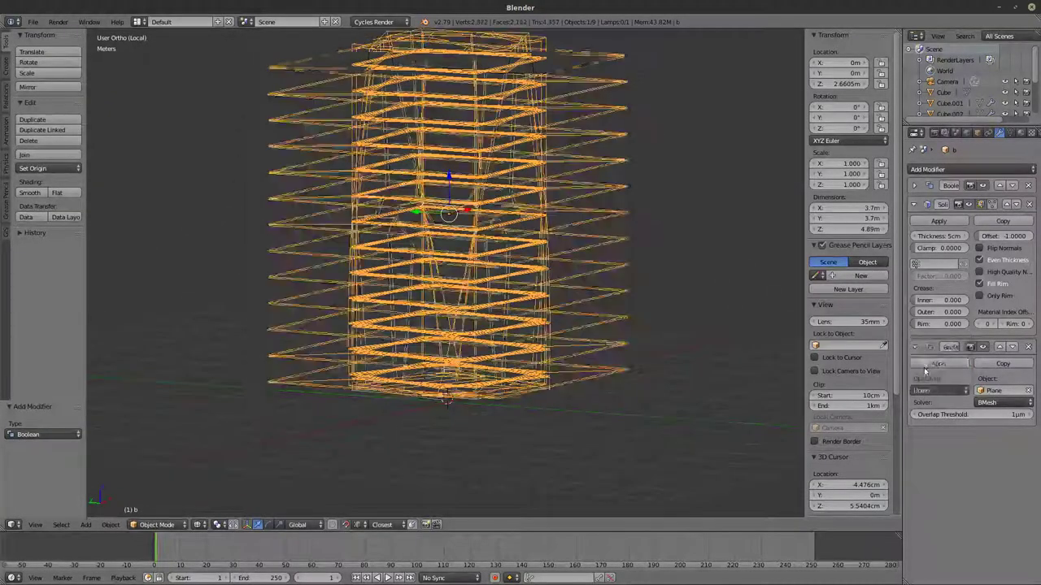
{"action": "left_click", "coordinate": [925, 391]}
{"action": "left_click", "coordinate": [927, 355]}
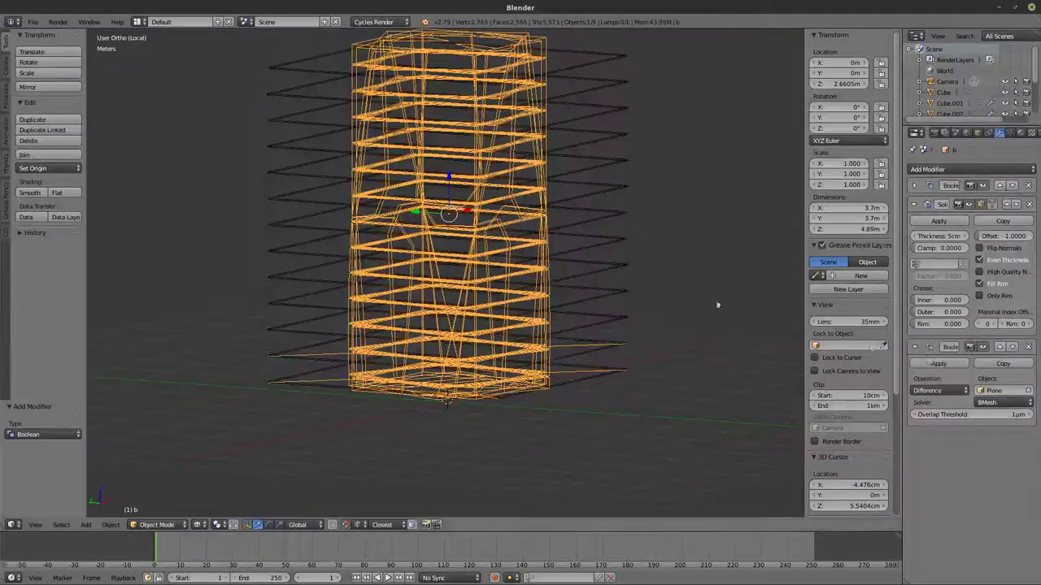
{"action": "mouse_move", "coordinate": [715, 302]}
{"action": "middle_mouse_down"}
{"action": "mouse_move", "coordinate": [670, 319]}
{"action": "mouse_move", "coordinate": [639, 349]}
{"action": "mouse_move", "coordinate": [576, 344]}
{"action": "mouse_move", "coordinate": [566, 293]}
{"action": "middle_mouse_up"}
{"action": "key", "text": "z"}
{"action": "key", "text": "z"}
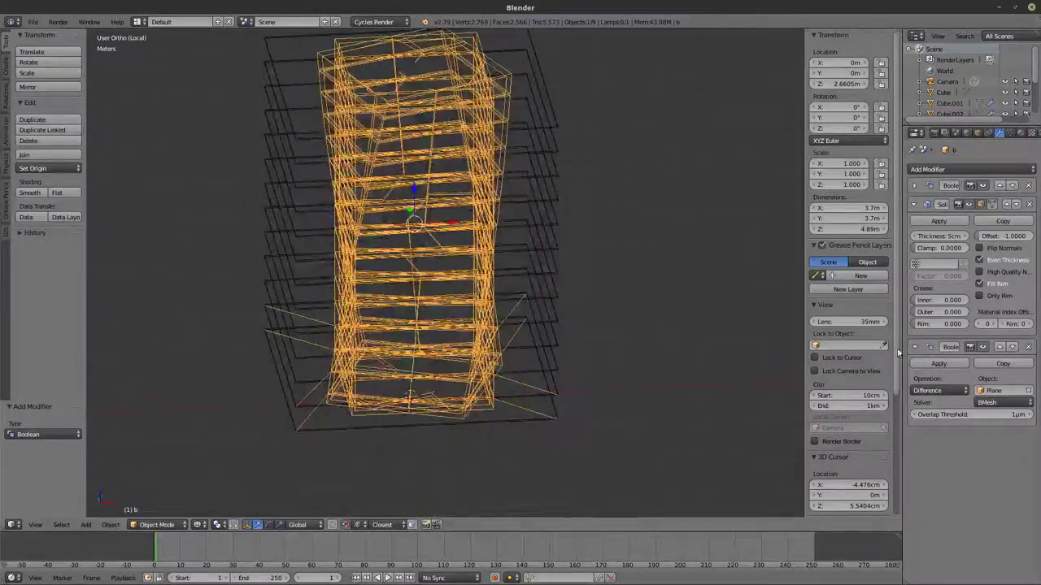
Step: Collapse the tower's Solidify settings and set the plane Boolean's operation to Intersect in front view
{"action": "left_click", "coordinate": [914, 204]}
{"action": "left_click", "coordinate": [913, 223]}
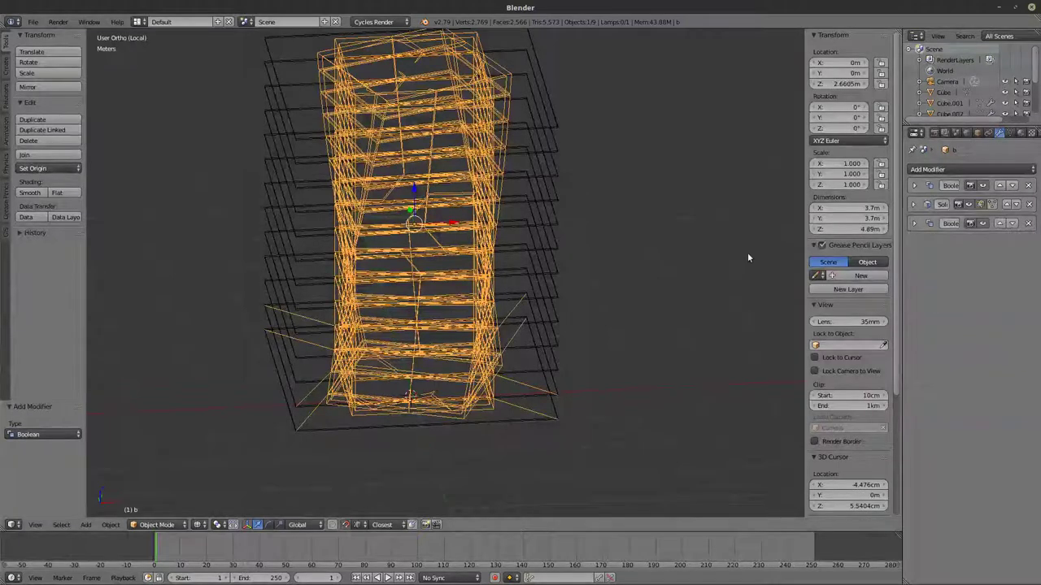
{"action": "key", "text": "KP_1"}
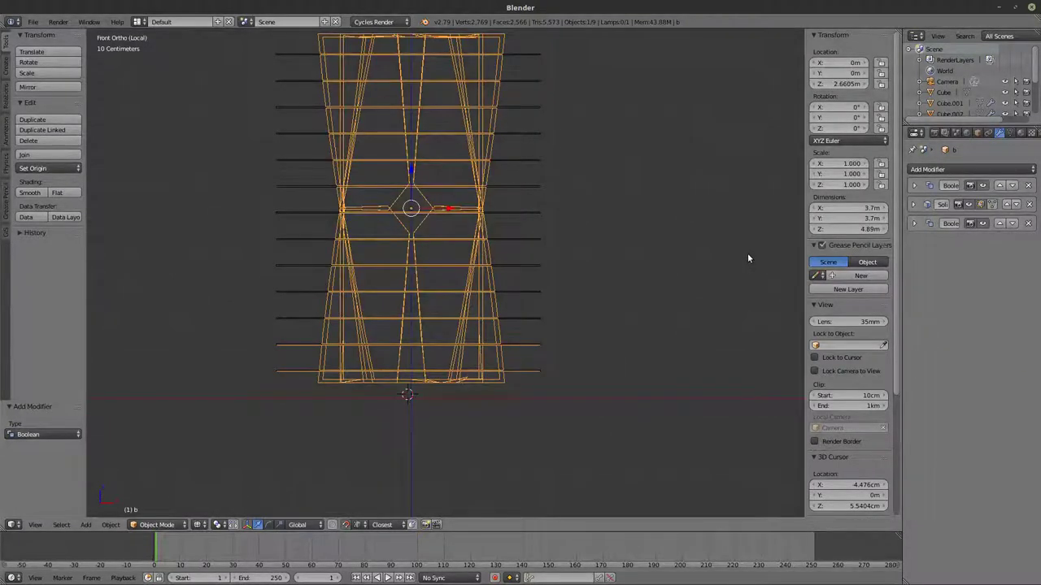
{"action": "left_click", "coordinate": [913, 223]}
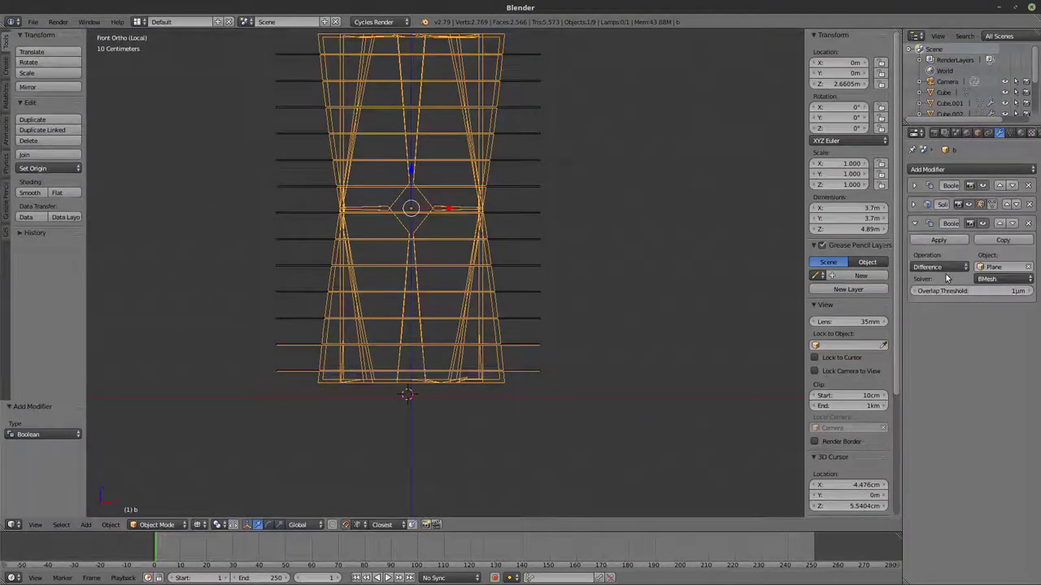
{"action": "left_click", "coordinate": [943, 269]}
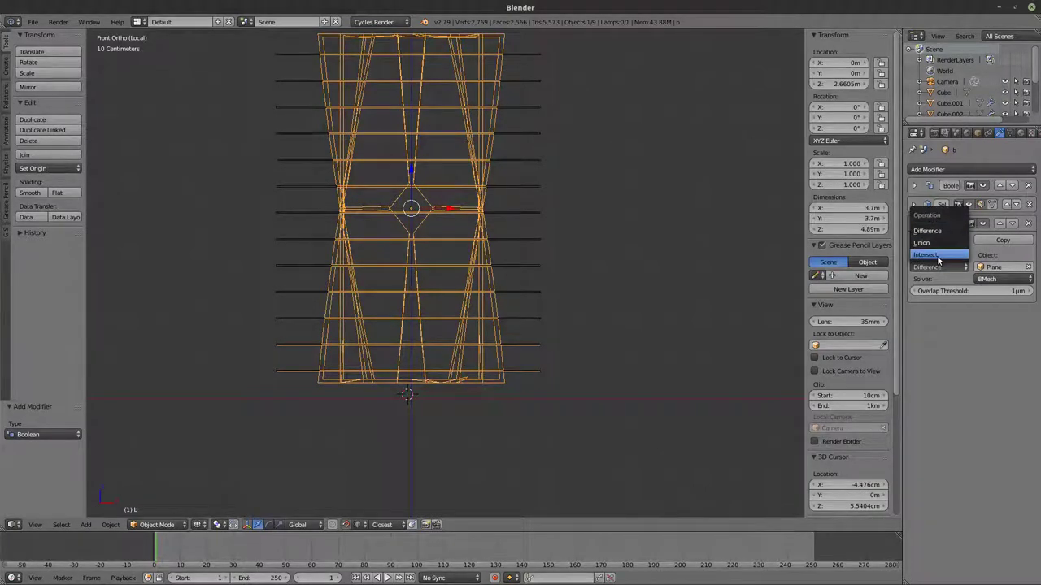
{"action": "left_click", "coordinate": [937, 255]}
Step: Examine the intersected floor slices up close at the tower's base and along its edges
{"action": "middle_click_drag", "start_coordinate": [645, 212], "coordinate": [634, 279], "text": "shift"}
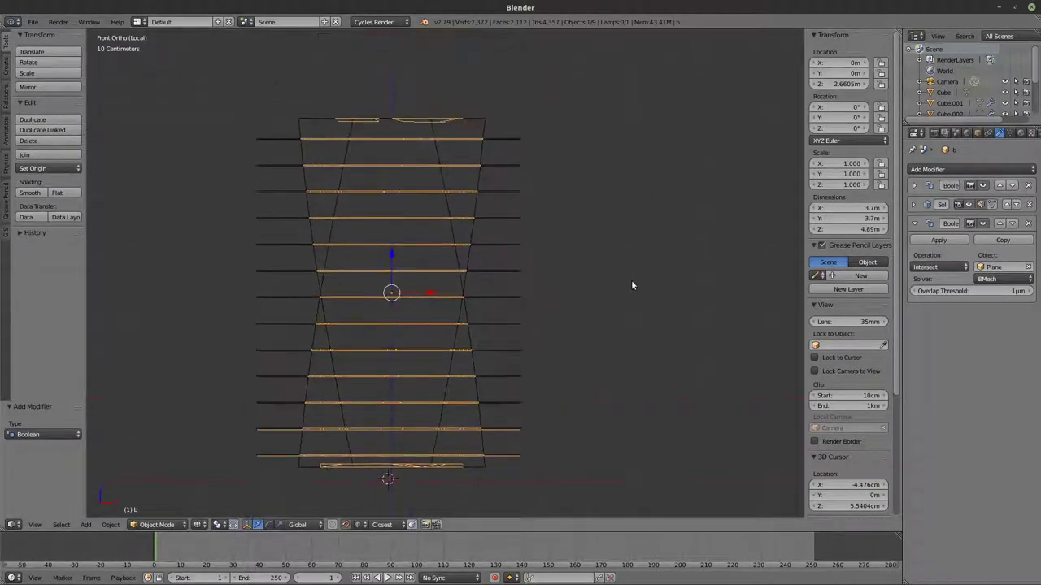
{"action": "scroll", "coordinate": [511, 401], "scroll_direction": "up", "scroll_amount": 3}
{"action": "middle_click_drag", "start_coordinate": [551, 489], "coordinate": [499, 328], "text": "shift"}
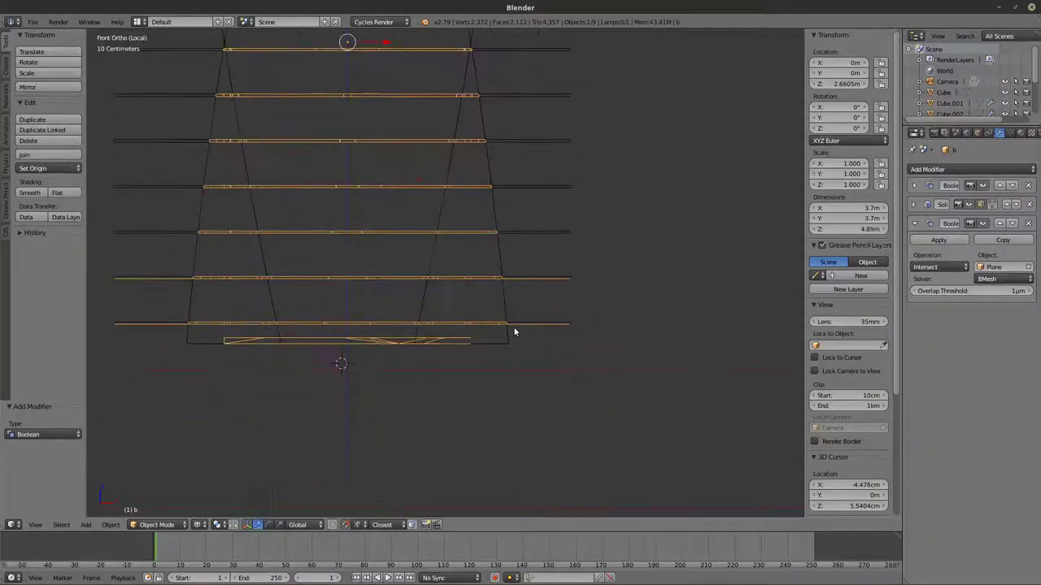
{"action": "scroll", "coordinate": [521, 335], "scroll_direction": "up", "scroll_amount": 4}
{"action": "middle_click_drag", "start_coordinate": [588, 390], "coordinate": [520, 376]}
{"action": "scroll", "coordinate": [708, 288], "scroll_direction": "down", "scroll_amount": 3}
{"action": "middle_click_drag", "start_coordinate": [709, 293], "coordinate": [526, 280]}
{"action": "scroll", "coordinate": [597, 252], "scroll_direction": "up", "scroll_amount": 5}
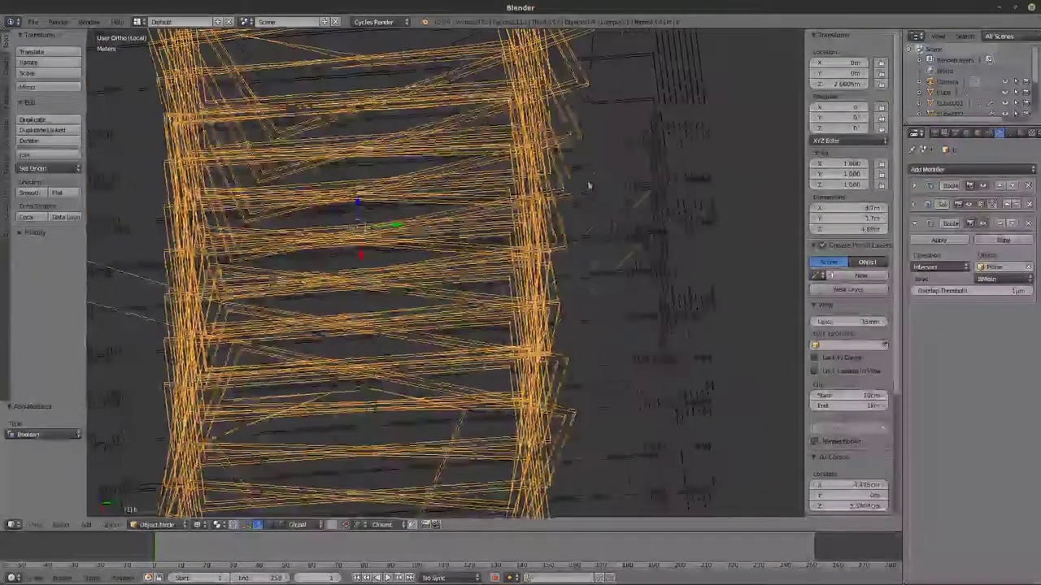
{"action": "middle_click_drag", "start_coordinate": [620, 76], "coordinate": [562, 219], "text": "shift"}
{"action": "scroll", "coordinate": [536, 184], "scroll_direction": "up", "scroll_amount": 1}
{"action": "scroll", "coordinate": [534, 184], "scroll_direction": "up", "scroll_amount": 1}
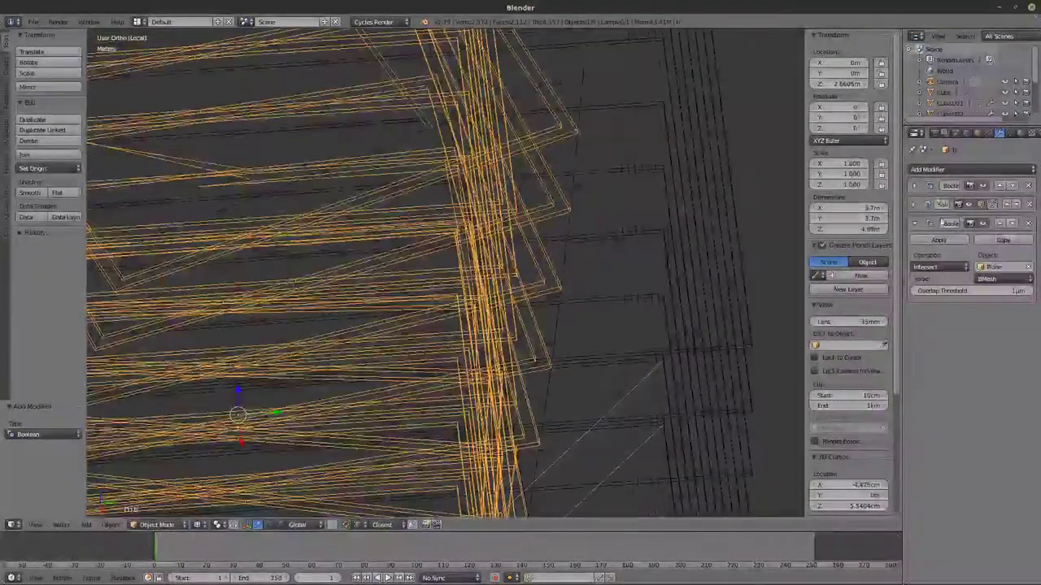
Step: Move the tower's Solidify modifier below the plane Boolean and collapse both modifiers' settings
{"action": "left_click", "coordinate": [966, 205]}
{"action": "left_click", "coordinate": [967, 204]}
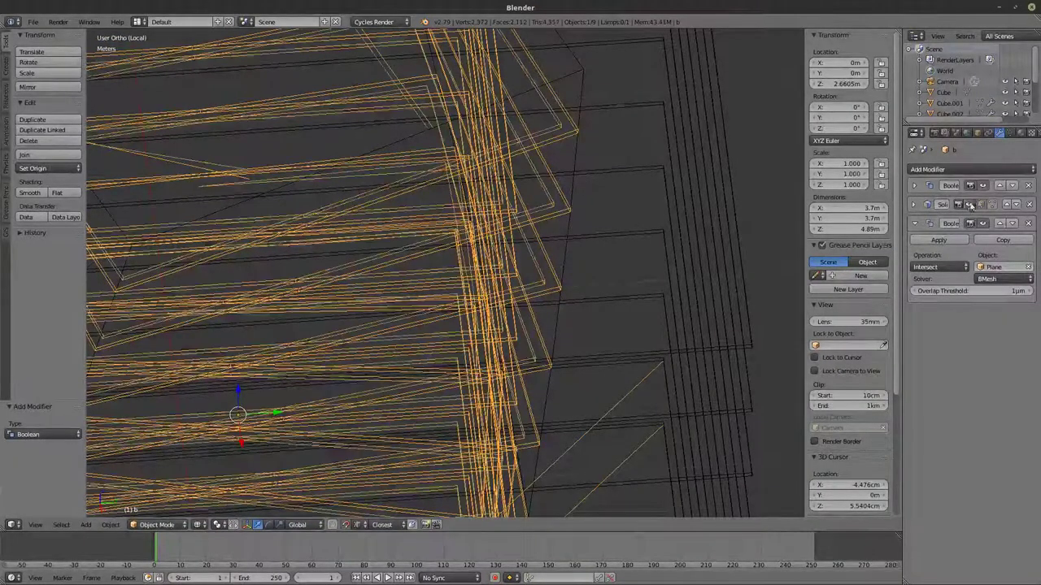
{"action": "left_click", "coordinate": [914, 204]}
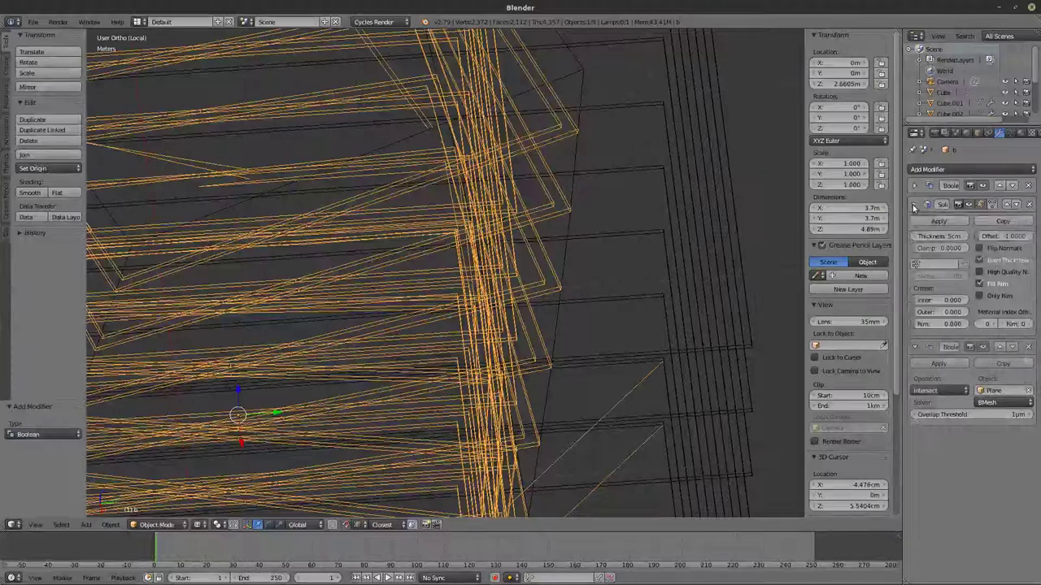
{"action": "left_click", "coordinate": [1015, 205]}
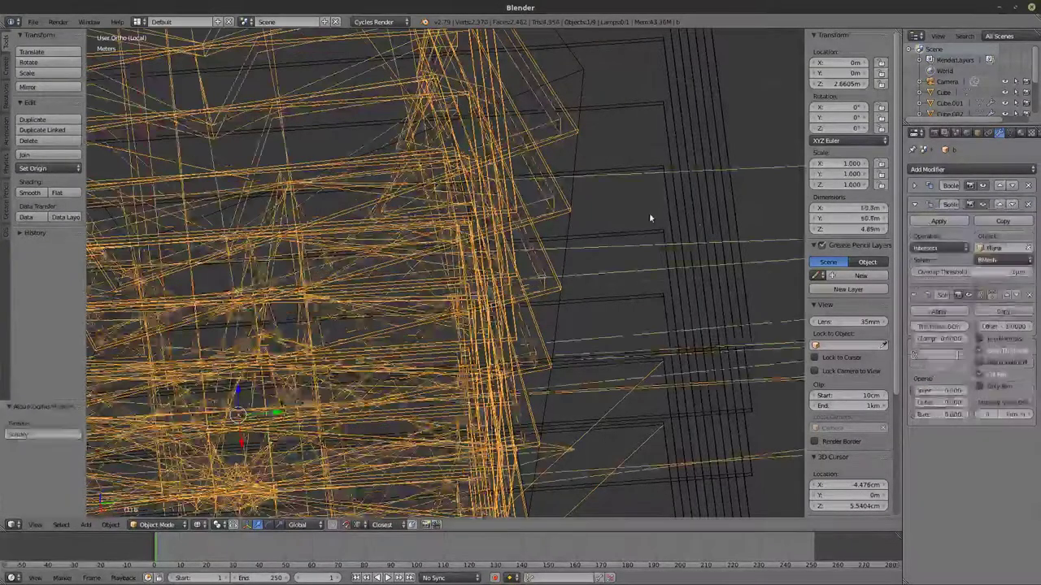
{"action": "middle_click_drag", "start_coordinate": [651, 220], "coordinate": [698, 195]}
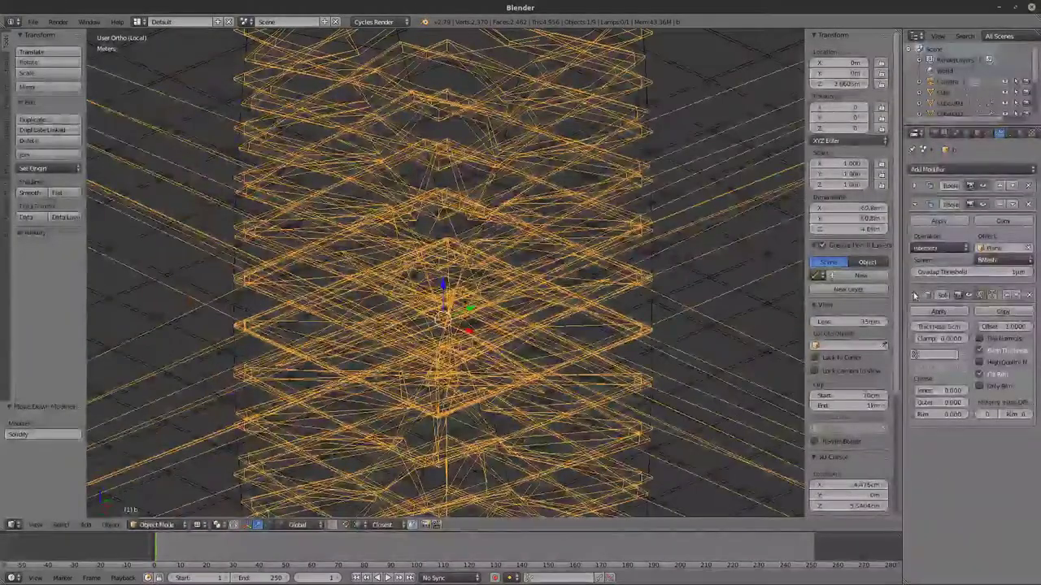
{"action": "left_click", "coordinate": [916, 294]}
{"action": "left_click", "coordinate": [914, 205]}
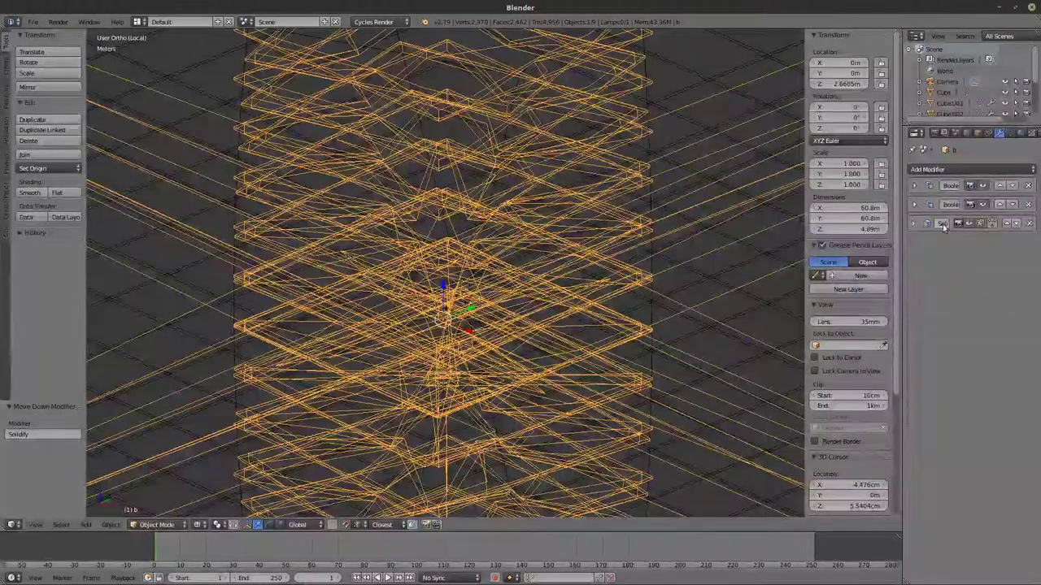
Step: Disable the tower's Solidify modifier in the viewport, then select the arrayed planes in solid shading
{"action": "left_click", "coordinate": [969, 224]}
{"action": "scroll", "coordinate": [696, 244], "scroll_direction": "down", "scroll_amount": 1}
{"action": "middle_click_drag", "start_coordinate": [696, 243], "coordinate": [620, 319]}
{"action": "mouse_move", "coordinate": [587, 244]}
{"action": "middle_mouse_down", "text": "shift"}
{"action": "mouse_move", "coordinate": [604, 330]}
{"action": "mouse_move", "coordinate": [580, 328]}
{"action": "mouse_move", "coordinate": [586, 281]}
{"action": "middle_mouse_up", "text": "shift"}
{"action": "key", "text": "z"}
{"action": "right_click", "coordinate": [581, 172]}
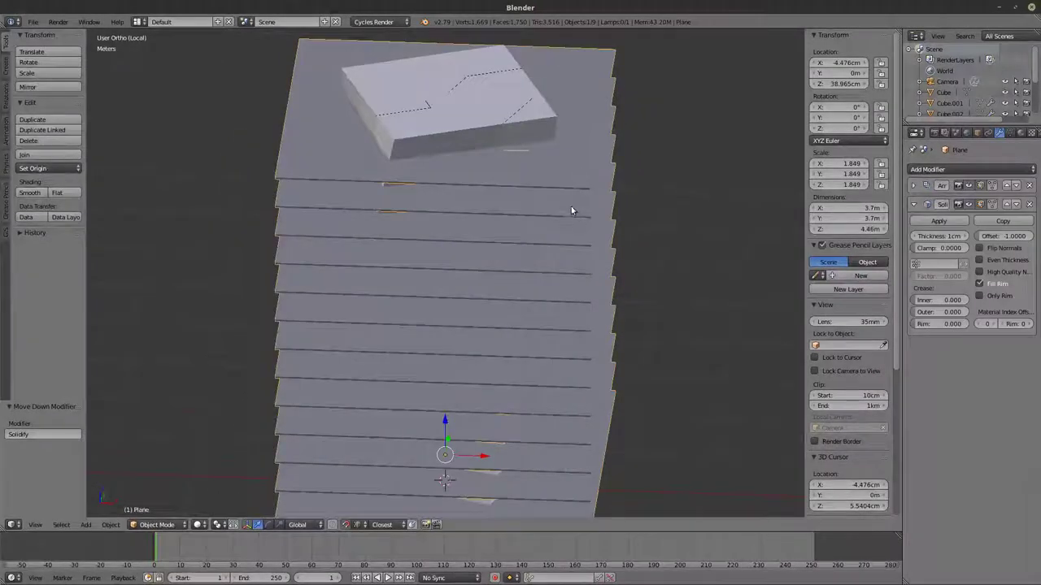
Step: Select the tower object that carries the Boolean modifiers in wireframe shading
{"action": "mouse_move", "coordinate": [571, 209]}
{"action": "middle_mouse_down"}
{"action": "mouse_move", "coordinate": [591, 209]}
{"action": "mouse_move", "coordinate": [616, 184]}
{"action": "mouse_move", "coordinate": [583, 295]}
{"action": "middle_mouse_up"}
{"action": "key", "text": "z"}
{"action": "key", "text": "z"}
{"action": "right_click", "coordinate": [493, 235]}
{"action": "key", "text": "z"}
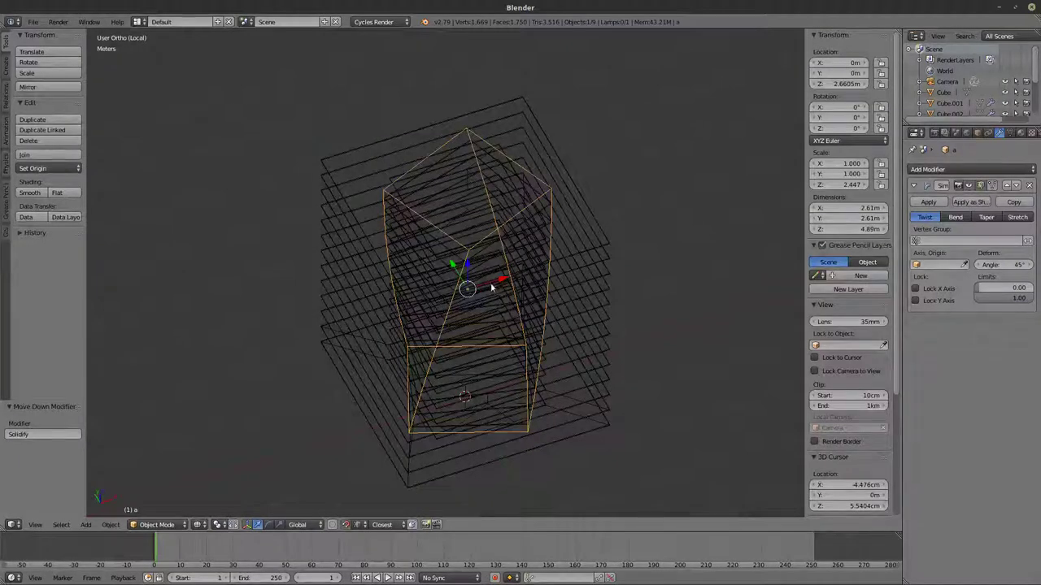
{"action": "right_click", "coordinate": [523, 281]}
{"action": "scroll", "coordinate": [544, 362], "scroll_direction": "up", "scroll_amount": 1}
{"action": "scroll", "coordinate": [543, 363], "scroll_direction": "up", "scroll_amount": 1}
{"action": "middle_click_drag", "start_coordinate": [551, 426], "coordinate": [505, 344], "text": "shift"}
{"action": "scroll", "coordinate": [591, 423], "scroll_direction": "up", "scroll_amount": 2}
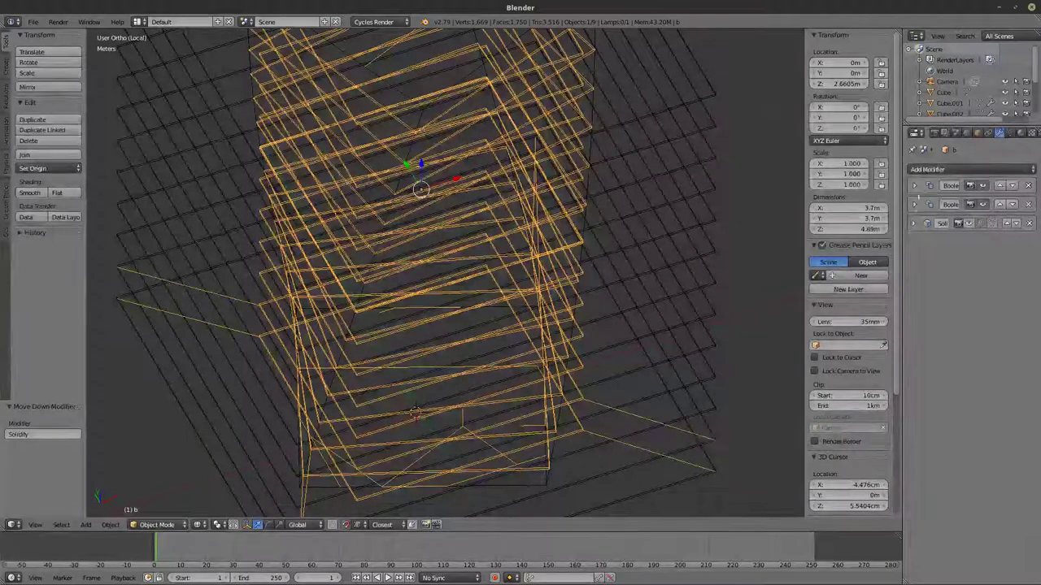
Step: Apply the tower's Union Boolean and its Intersect Boolean with the plane, leaving only the Solidify modifier
{"action": "left_click", "coordinate": [914, 226]}
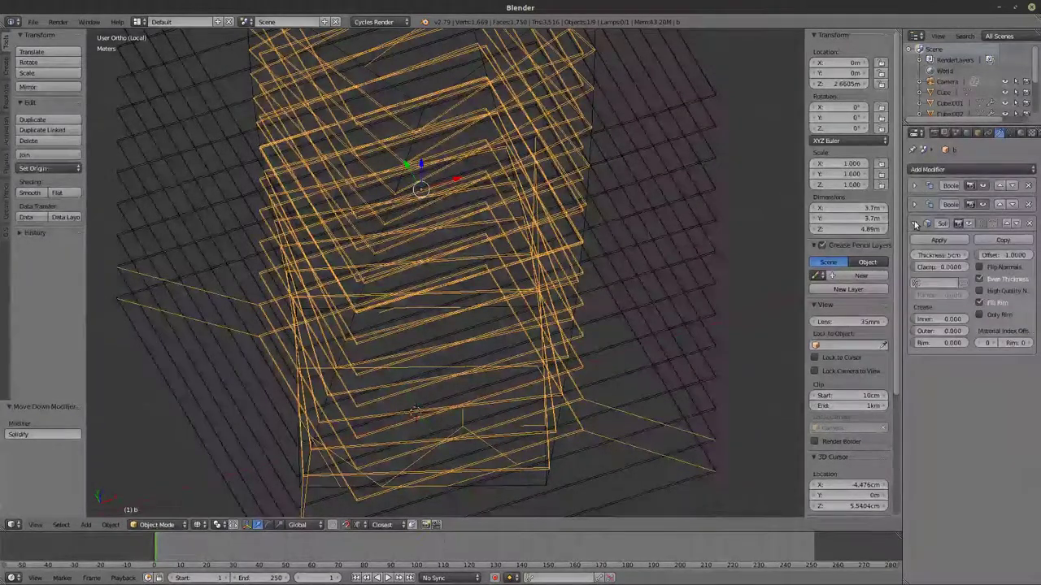
{"action": "left_click", "coordinate": [914, 225]}
{"action": "left_click", "coordinate": [914, 186]}
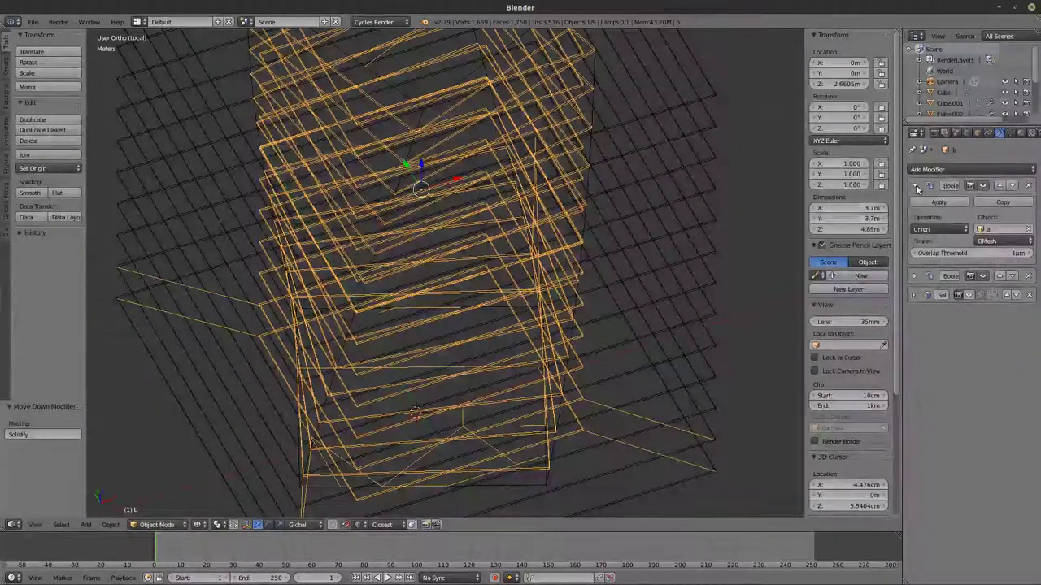
{"action": "left_click", "coordinate": [914, 187]}
{"action": "left_click", "coordinate": [915, 186]}
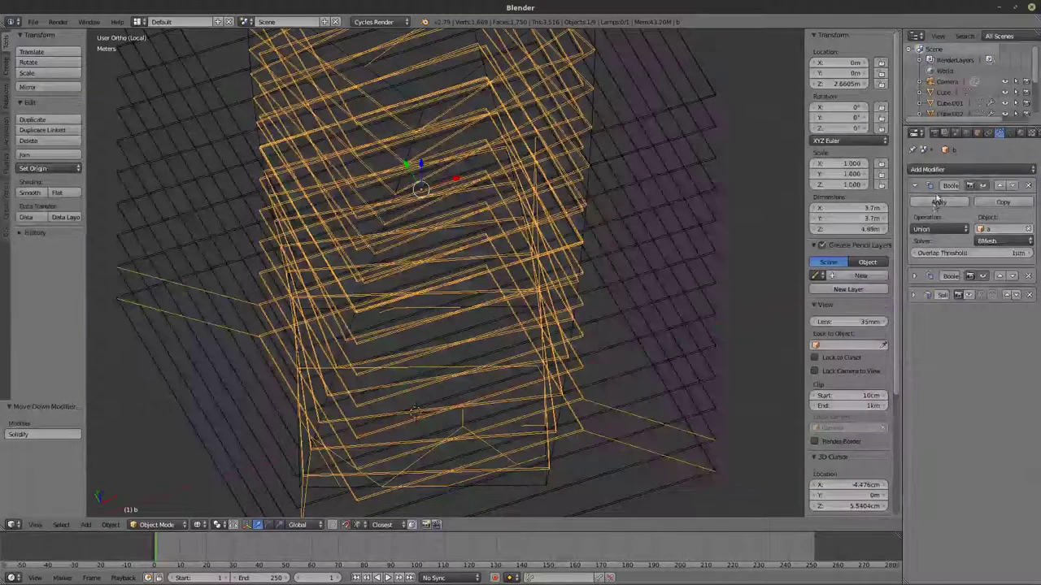
{"action": "left_click", "coordinate": [937, 203]}
{"action": "left_click", "coordinate": [915, 186]}
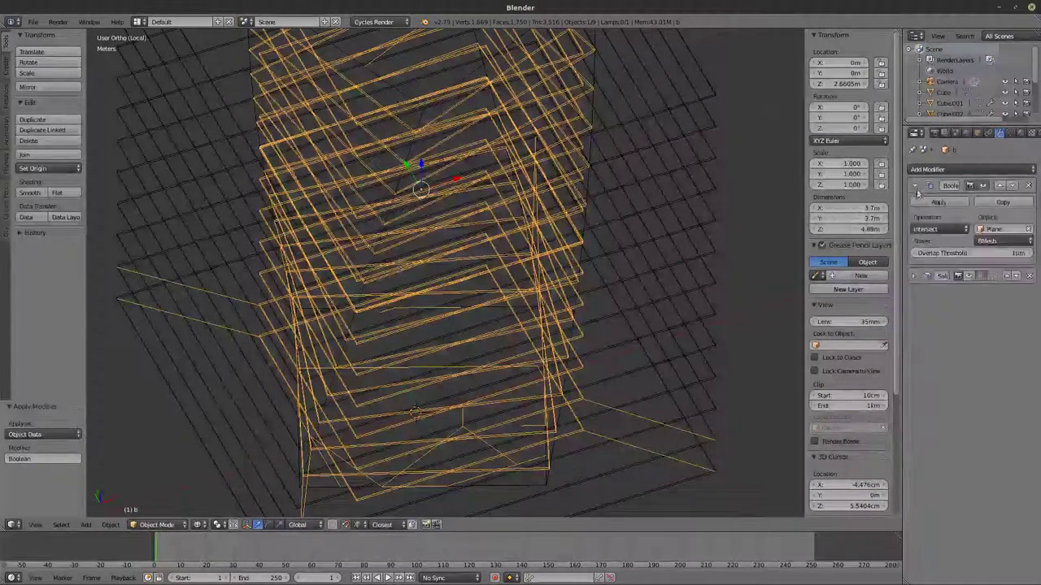
{"action": "left_click", "coordinate": [927, 202]}
{"action": "left_click", "coordinate": [914, 186]}
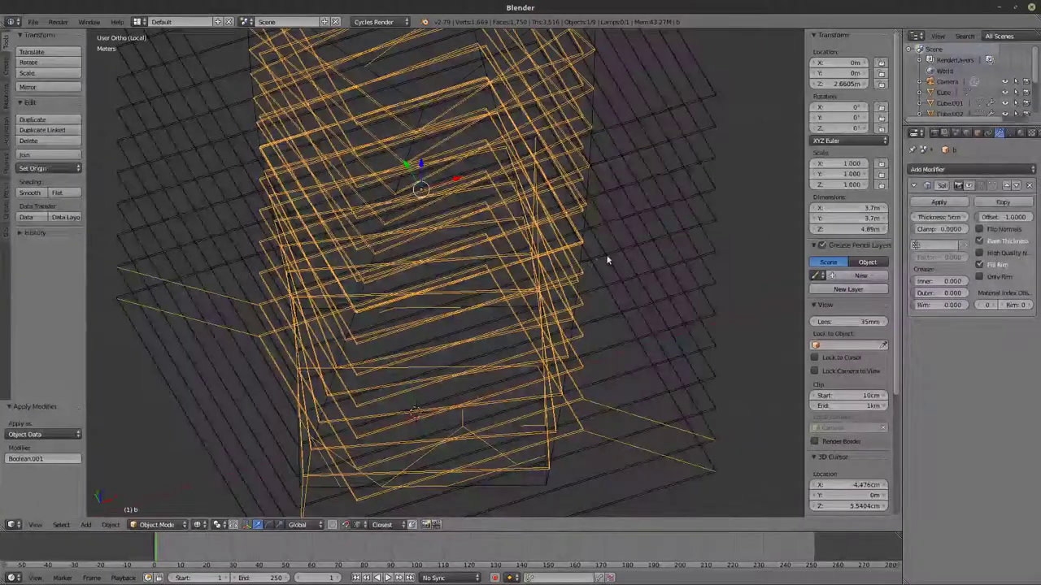
Step: Inspect the tower's applied mesh in Edit Mode together with the rest of the scene outside local view
{"action": "key", "text": "Tab"}
{"action": "key", "text": "z"}
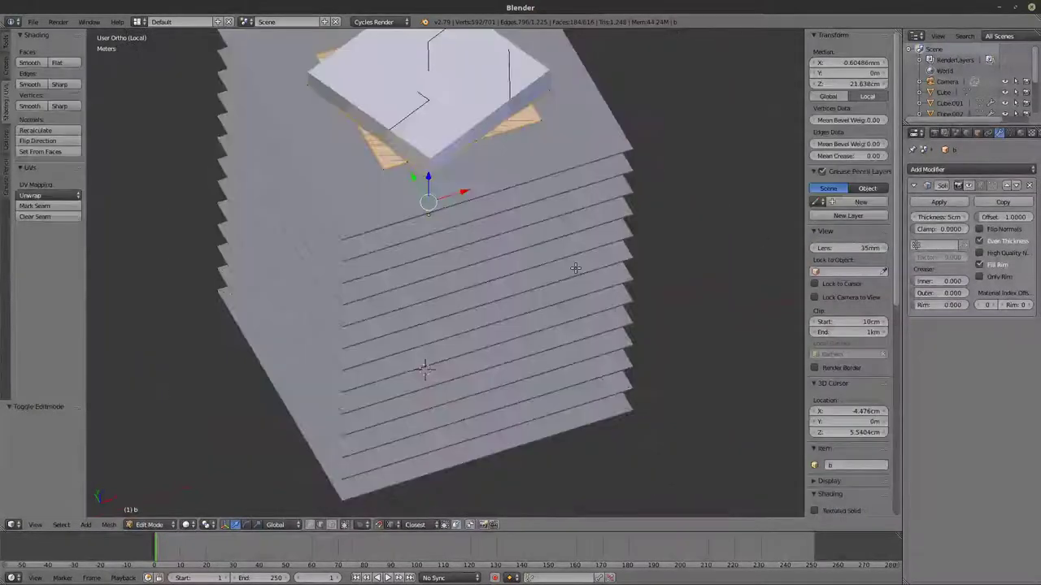
{"action": "key", "text": "KP_Divide"}
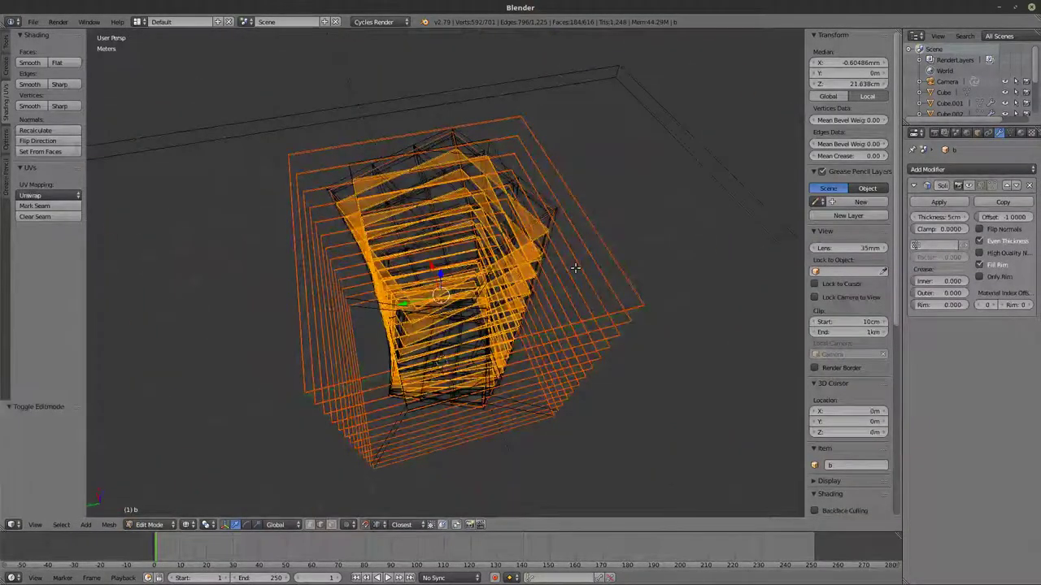
{"action": "middle_click_drag", "start_coordinate": [561, 274], "coordinate": [487, 189]}
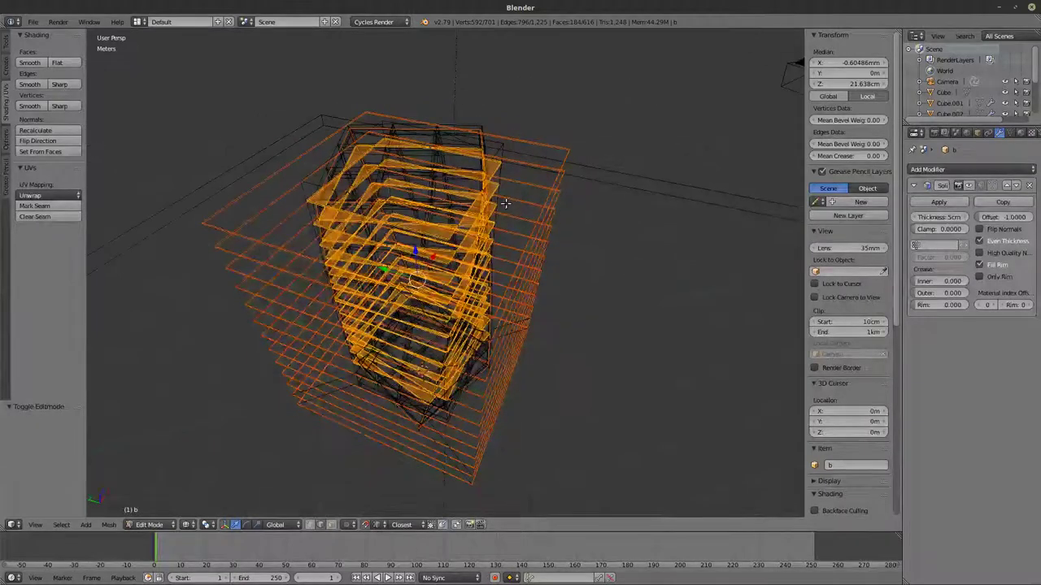
{"action": "key", "text": "z"}
{"action": "key", "text": "z"}
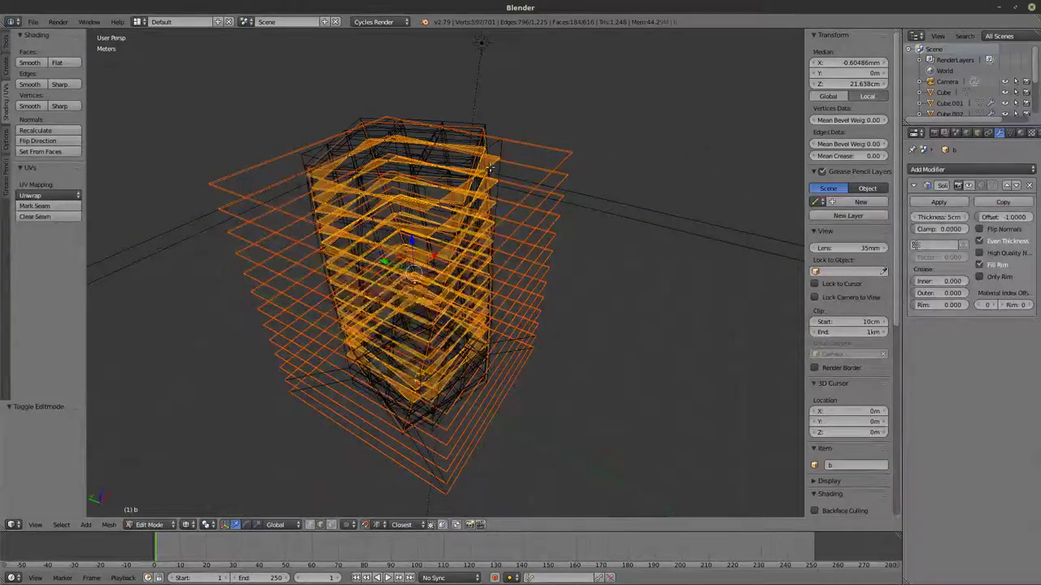
{"action": "key", "text": "Tab"}
Step: Isolate the sliced tower in local view with solid shading
{"action": "right_click", "coordinate": [493, 169]}
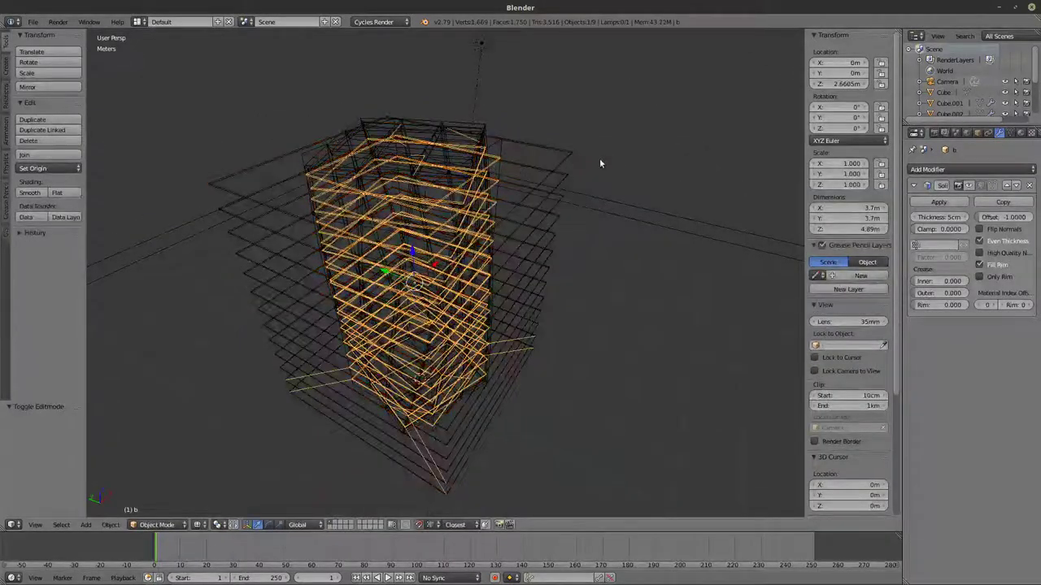
{"action": "key", "text": "g"}
{"action": "right_click", "coordinate": [716, 244]}
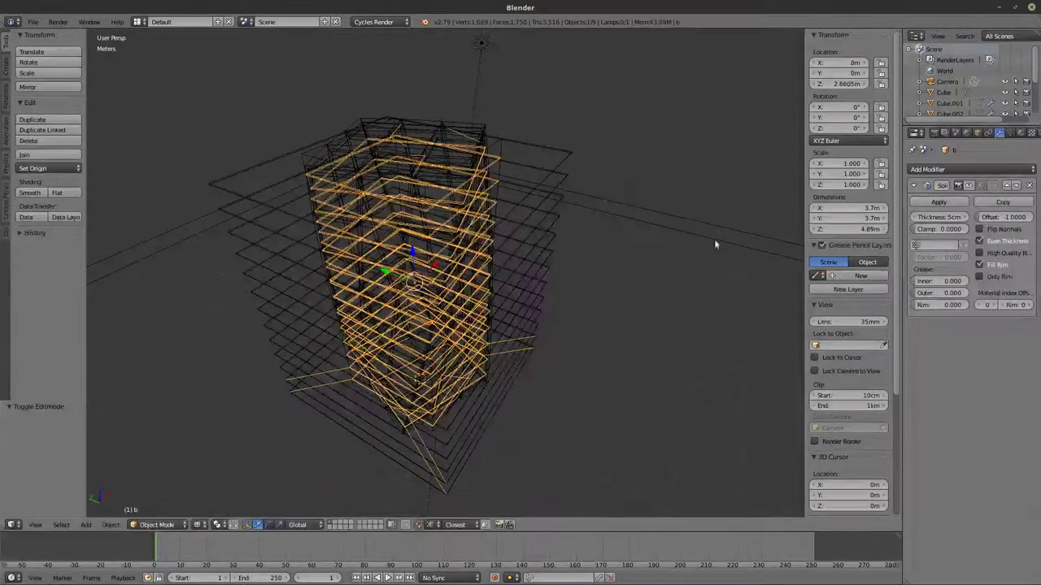
{"action": "key", "text": "z"}
{"action": "key", "text": "z"}
{"action": "key", "text": "KP_Divide"}
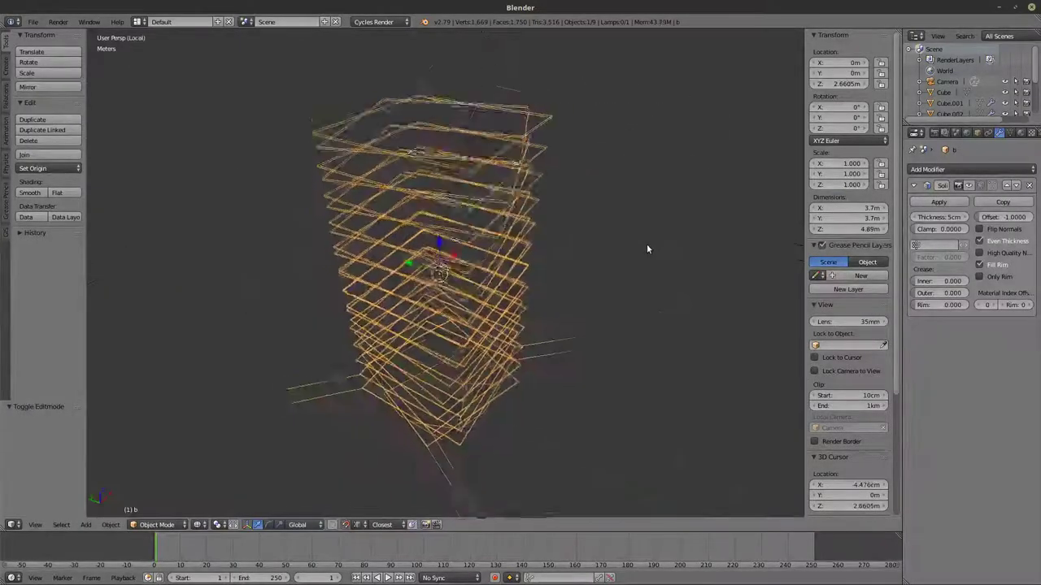
{"action": "key", "text": "z"}
Step: Examine the isolated floor slices from the side, checking their mesh in Edit Mode
{"action": "mouse_move", "coordinate": [540, 187]}
{"action": "middle_mouse_down"}
{"action": "mouse_move", "coordinate": [493, 188]}
{"action": "mouse_move", "coordinate": [437, 214]}
{"action": "mouse_move", "coordinate": [405, 209]}
{"action": "middle_mouse_up"}
{"action": "mouse_move", "coordinate": [449, 266]}
{"action": "middle_mouse_down"}
{"action": "mouse_move", "coordinate": [418, 214]}
{"action": "mouse_move", "coordinate": [276, 329]}
{"action": "mouse_move", "coordinate": [350, 213]}
{"action": "mouse_move", "coordinate": [365, 231]}
{"action": "mouse_move", "coordinate": [468, 224]}
{"action": "mouse_move", "coordinate": [414, 254]}
{"action": "mouse_move", "coordinate": [490, 208]}
{"action": "mouse_move", "coordinate": [433, 423]}
{"action": "mouse_move", "coordinate": [448, 255]}
{"action": "middle_mouse_up"}
{"action": "key", "text": "Tab"}
{"action": "scroll", "coordinate": [276, 328], "scroll_direction": "up", "scroll_amount": 4}
{"action": "scroll", "coordinate": [350, 213], "scroll_direction": "up", "scroll_amount": 2}
{"action": "scroll", "coordinate": [413, 248], "scroll_direction": "down", "scroll_amount": 6}
{"action": "key", "text": "Tab"}
{"action": "scroll", "coordinate": [432, 394], "scroll_direction": "up", "scroll_amount": 2}
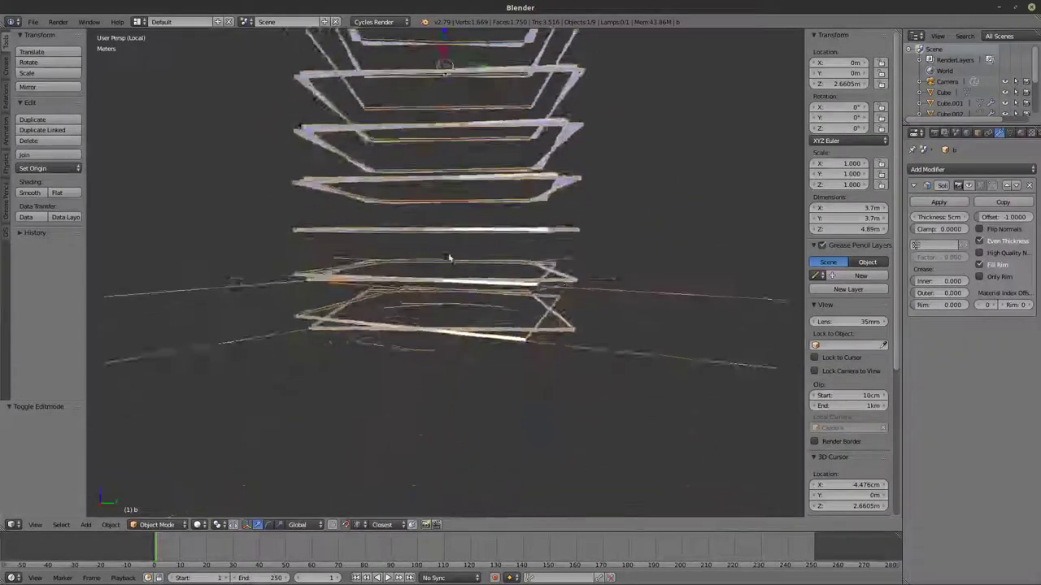
Step: Inspect the thin slab outlines and loose edges up close at the tower's base
{"action": "scroll", "coordinate": [448, 255], "scroll_direction": "up", "scroll_amount": 2}
{"action": "middle_click_drag", "start_coordinate": [476, 295], "coordinate": [391, 302]}
{"action": "scroll", "coordinate": [491, 305], "scroll_direction": "up", "scroll_amount": 2}
{"action": "middle_click_drag", "start_coordinate": [323, 326], "coordinate": [422, 299]}
{"action": "middle_click_drag", "start_coordinate": [480, 270], "coordinate": [464, 306]}
{"action": "scroll", "coordinate": [429, 270], "scroll_direction": "down", "scroll_amount": 4}
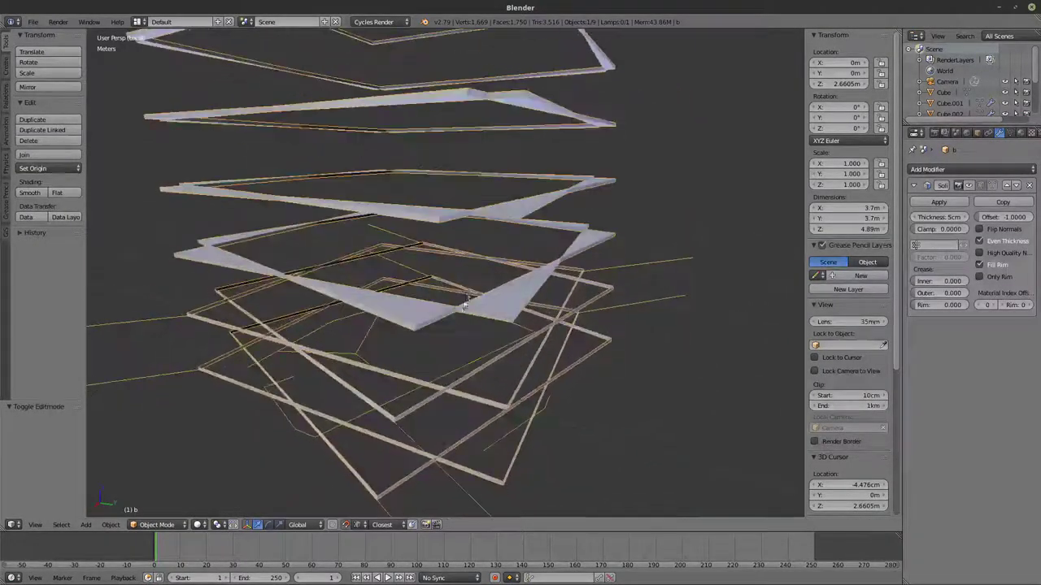
{"action": "scroll", "coordinate": [464, 309], "scroll_direction": "up", "scroll_amount": 2}
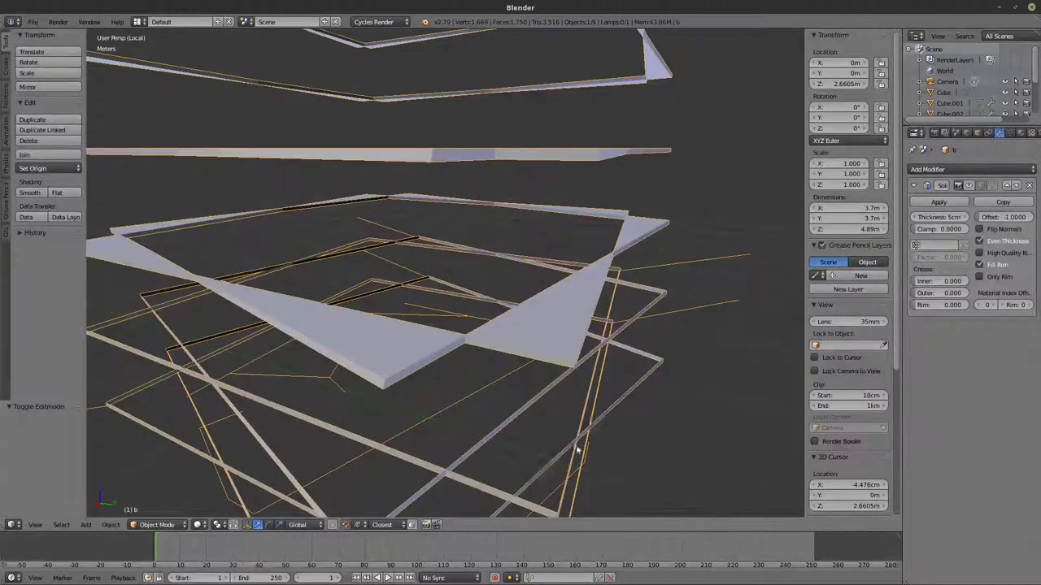
{"action": "scroll", "coordinate": [515, 358], "scroll_direction": "up", "scroll_amount": 1}
{"action": "middle_click_drag", "start_coordinate": [578, 449], "coordinate": [578, 348], "text": "shift"}
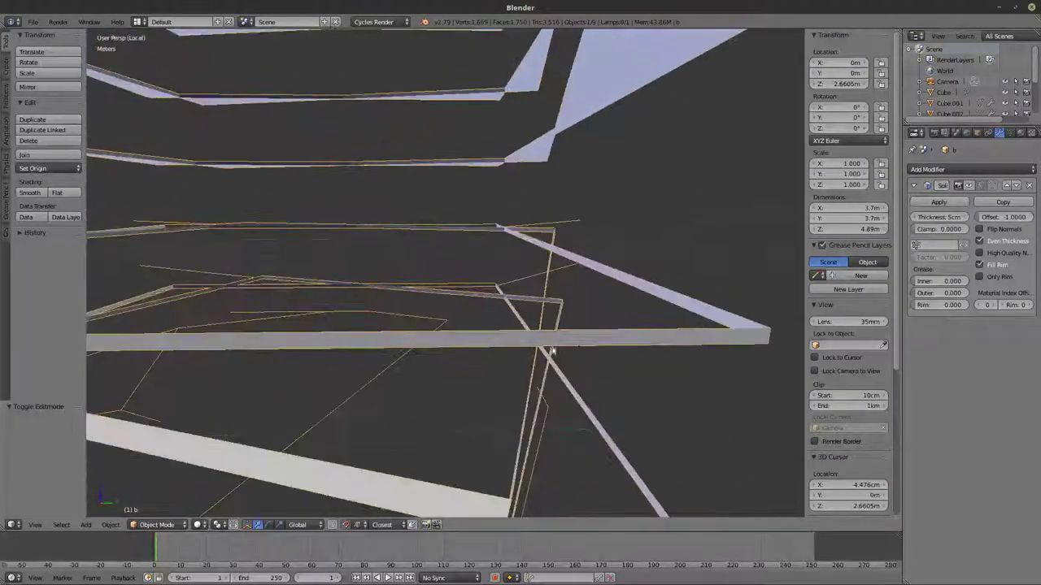
{"action": "scroll", "coordinate": [551, 350], "scroll_direction": "down", "scroll_amount": 4}
Step: Review the upper slices in Edit Mode, then delete the sliced tower object
{"action": "key", "text": "Tab"}
{"action": "middle_click_drag", "start_coordinate": [531, 275], "coordinate": [586, 280]}
{"action": "scroll", "coordinate": [469, 348], "scroll_direction": "up", "scroll_amount": 3}
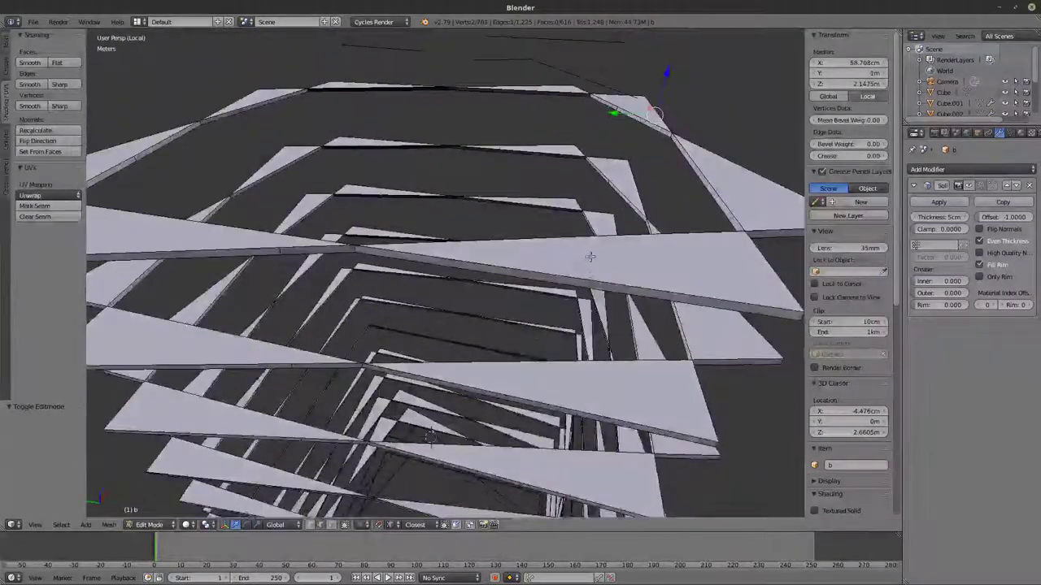
{"action": "key", "text": "Tab"}
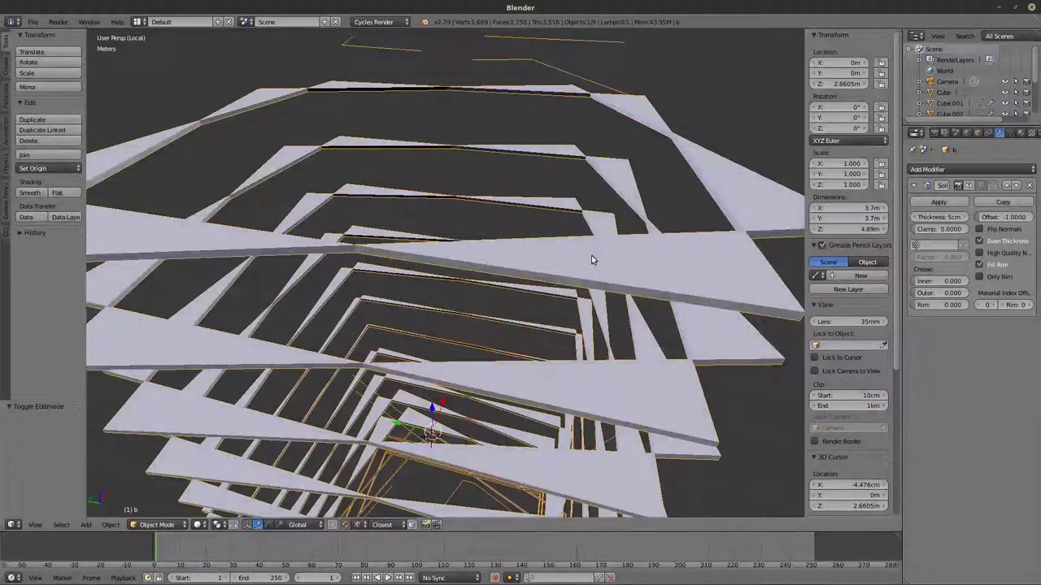
{"action": "key", "text": "x"}
{"action": "left_click", "coordinate": [576, 257]}
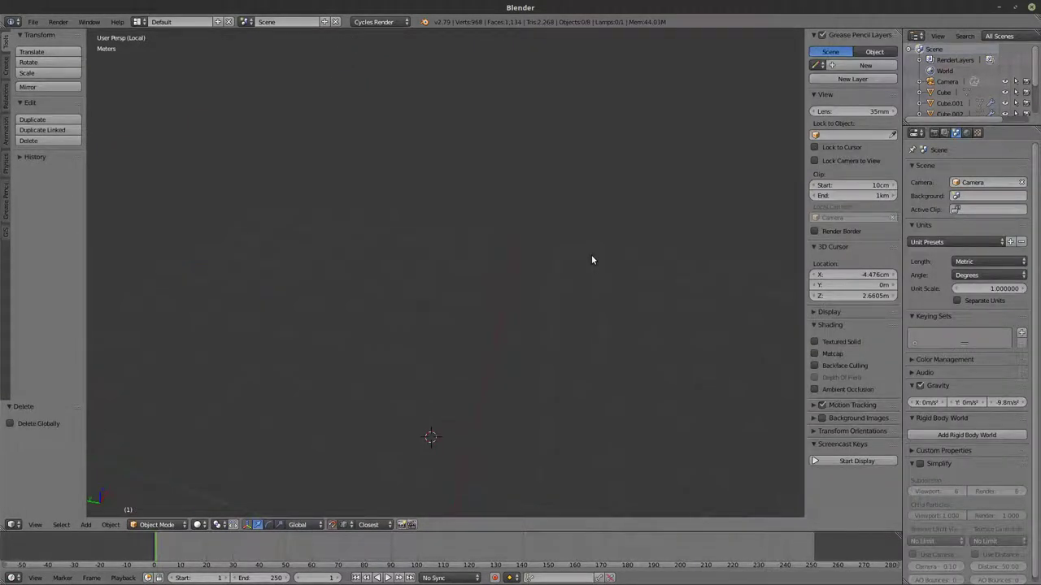
Step: Exit local view and preview the remaining scene in rendered shading before returning to solid shading
{"action": "key", "text": "KP_Divide"}
{"action": "key", "text": "z"}
{"action": "key", "text": "z"}
{"action": "key", "text": "shift+z"}
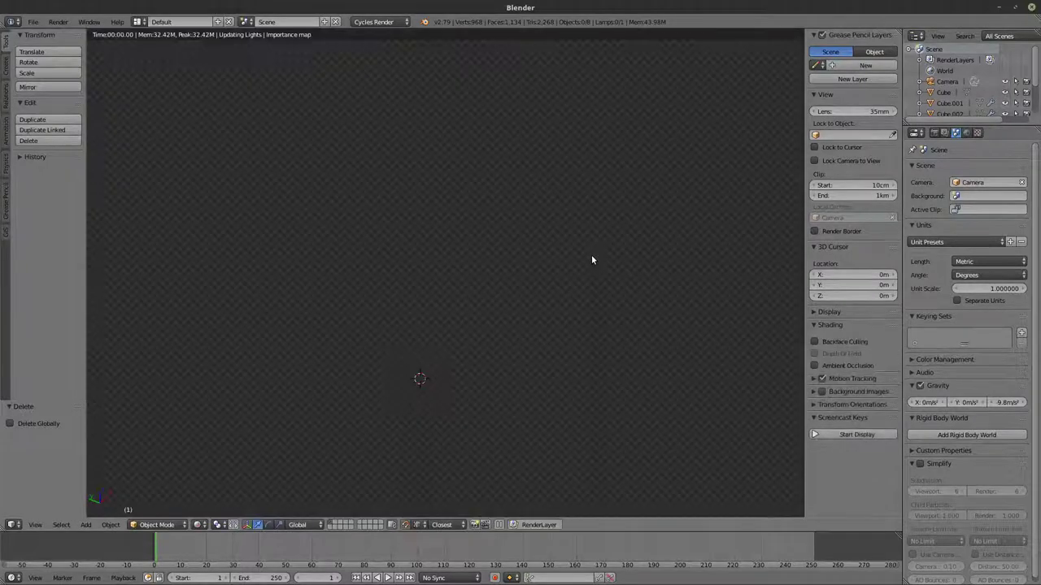
{"action": "key", "text": "shift+z"}
{"action": "key", "text": "shift+z"}
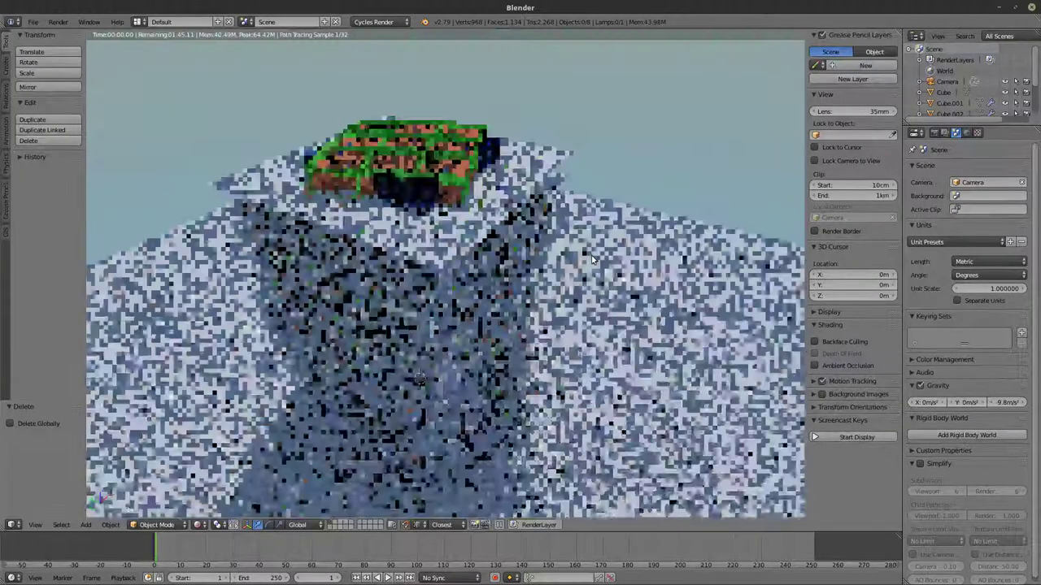
{"action": "key", "text": "shift+z"}
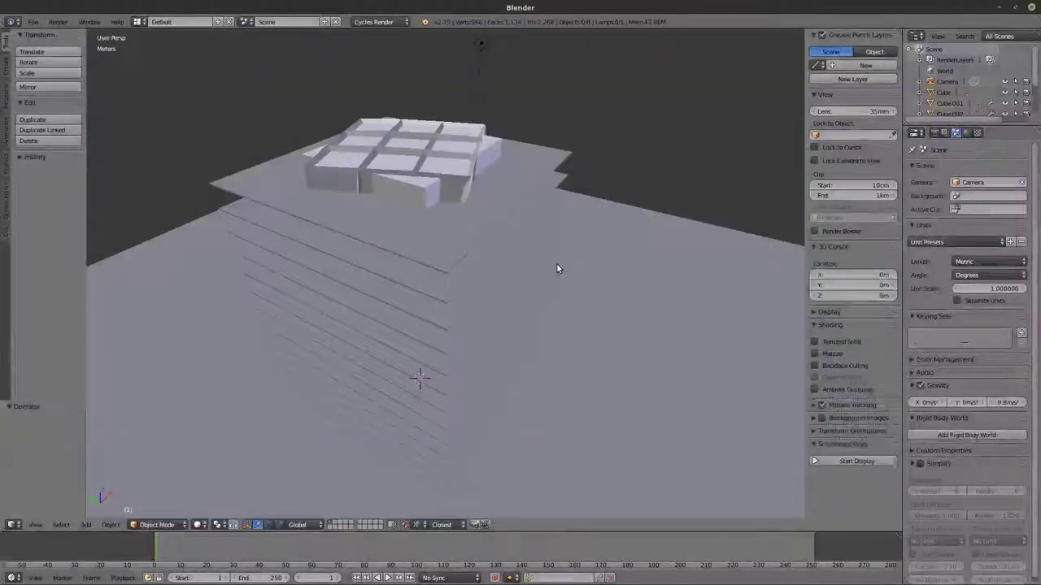
Step: Undo the tower's deletion and the application of its Boolean modifiers
{"action": "key", "text": "ctrl+z"}
{"action": "key", "text": "z"}
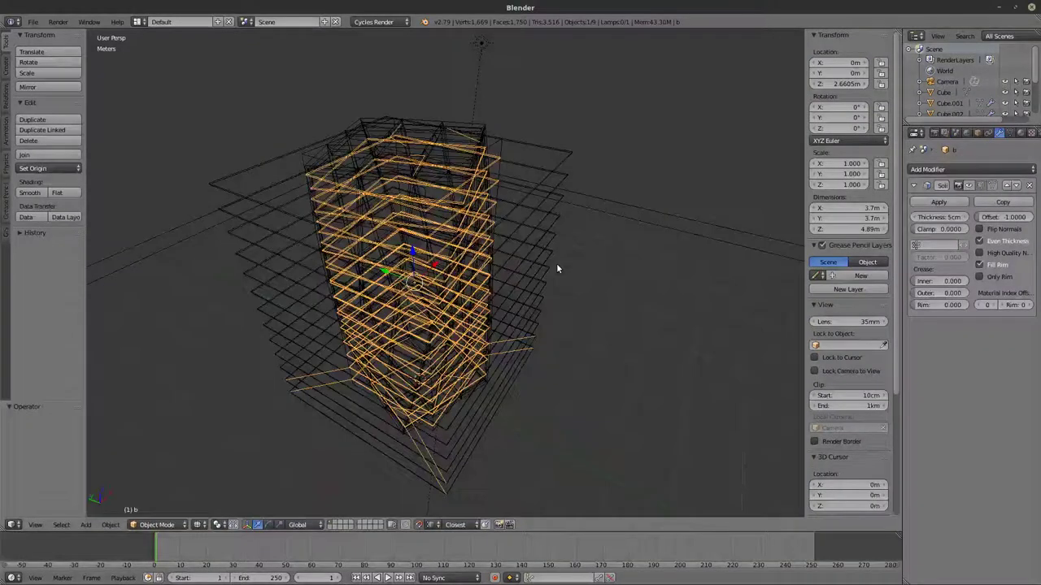
{"action": "key", "text": "ctrl+z"}
{"action": "key", "text": "ctrl+z"}
{"action": "key", "text": "ctrl+z"}
{"action": "key", "text": "ctrl+z"}
{"action": "key", "text": "ctrl+z"}
{"action": "key", "text": "ctrl+z"}
{"action": "key", "text": "ctrl+z"}
{"action": "key", "text": "ctrl+z"}
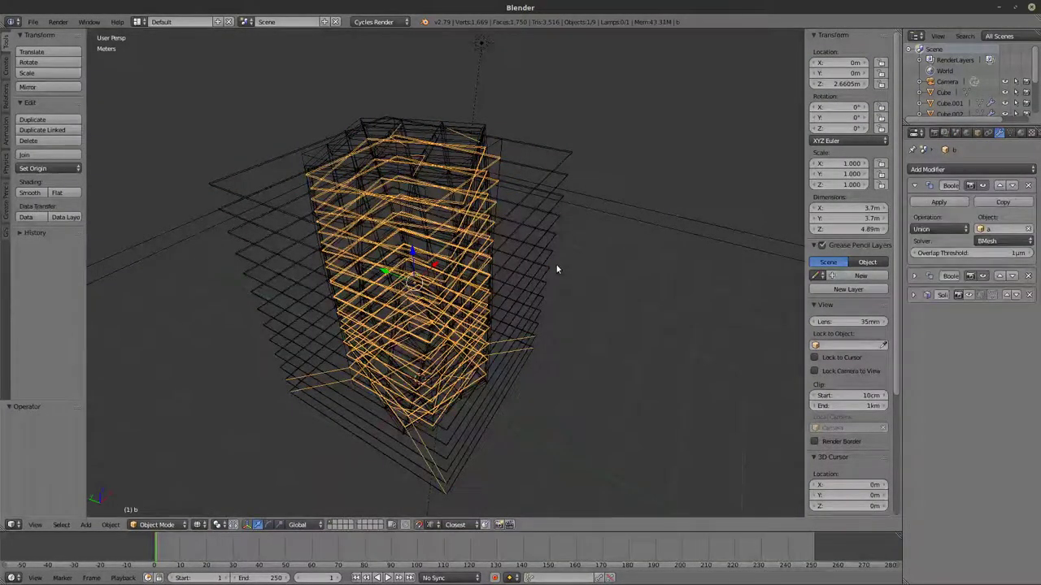
Step: Undo back past the selection of the arrayed planes to the tower with its collapsed modifiers
{"action": "right_click", "coordinate": [557, 269]}
{"action": "right_click", "coordinate": [557, 268]}
{"action": "right_click", "coordinate": [557, 268]}
{"action": "right_click", "coordinate": [557, 268]}
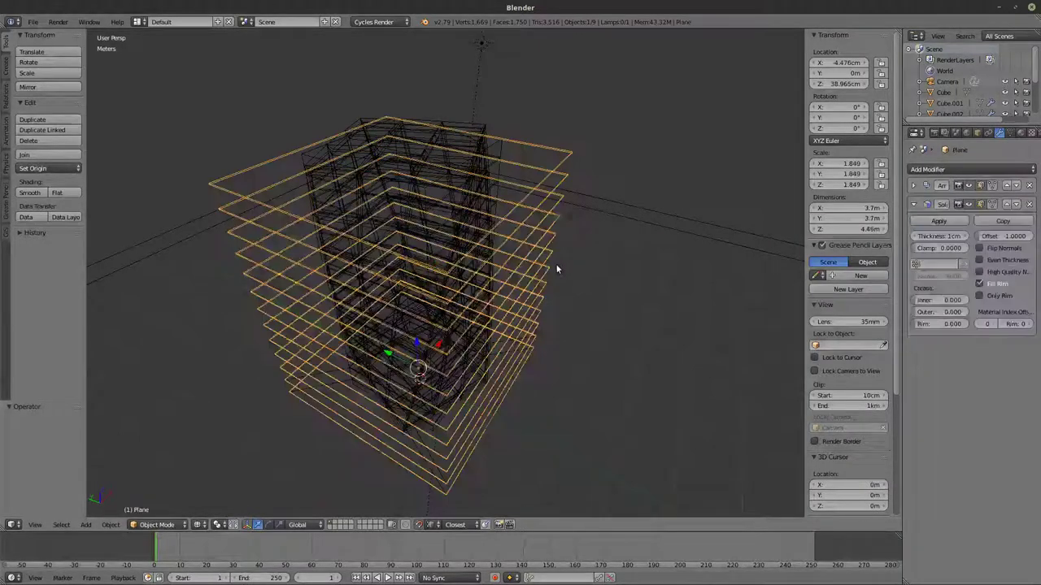
{"action": "right_click", "coordinate": [552, 274]}
{"action": "right_click", "coordinate": [550, 277]}
{"action": "right_click", "coordinate": [516, 284]}
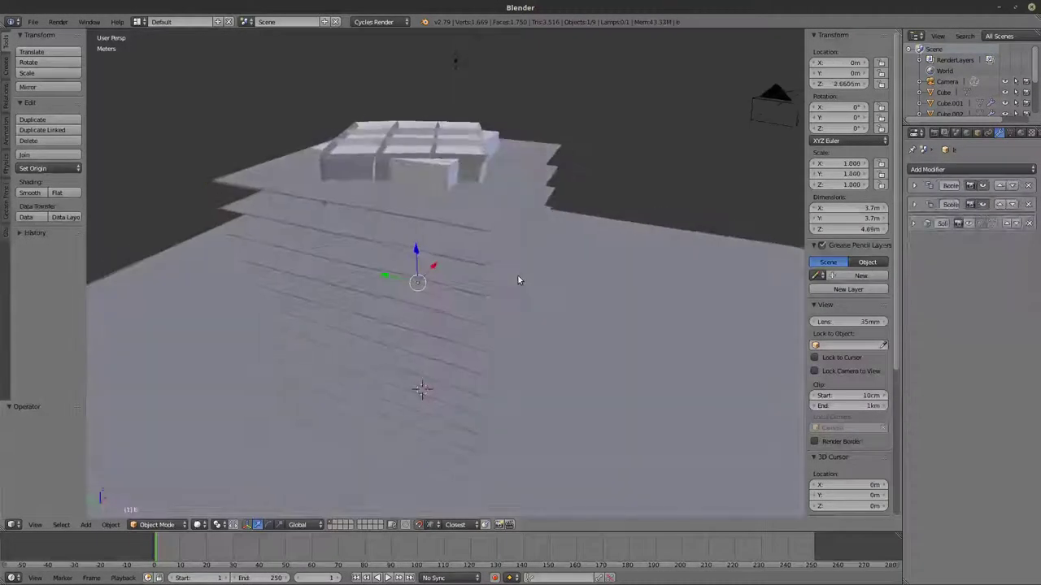
{"action": "right_click", "coordinate": [516, 281]}
Step: Undo the move of the tower's Solidify modifier below the plane Boolean
{"action": "key", "text": "ctrl+z"}
{"action": "key", "text": "ctrl+z"}
{"action": "key", "text": "ctrl+z"}
{"action": "key", "text": "ctrl+z"}
{"action": "key", "text": "ctrl+z"}
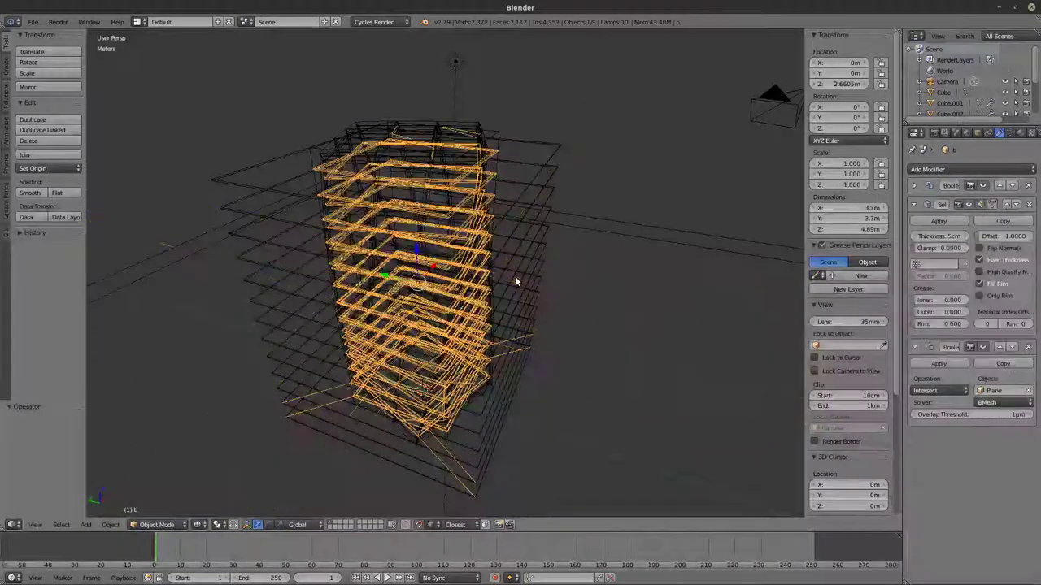
{"action": "right_click", "coordinate": [516, 281]}
{"action": "right_click", "coordinate": [516, 281]}
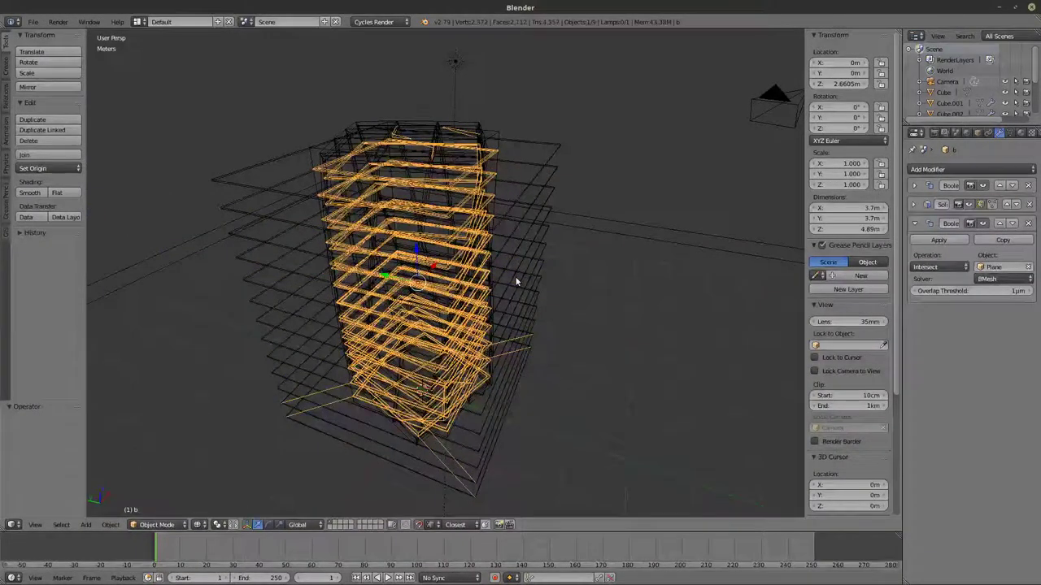
Step: Undo the plane Boolean's operation changes back to Union
{"action": "key", "text": "z"}
{"action": "key", "text": "z"}
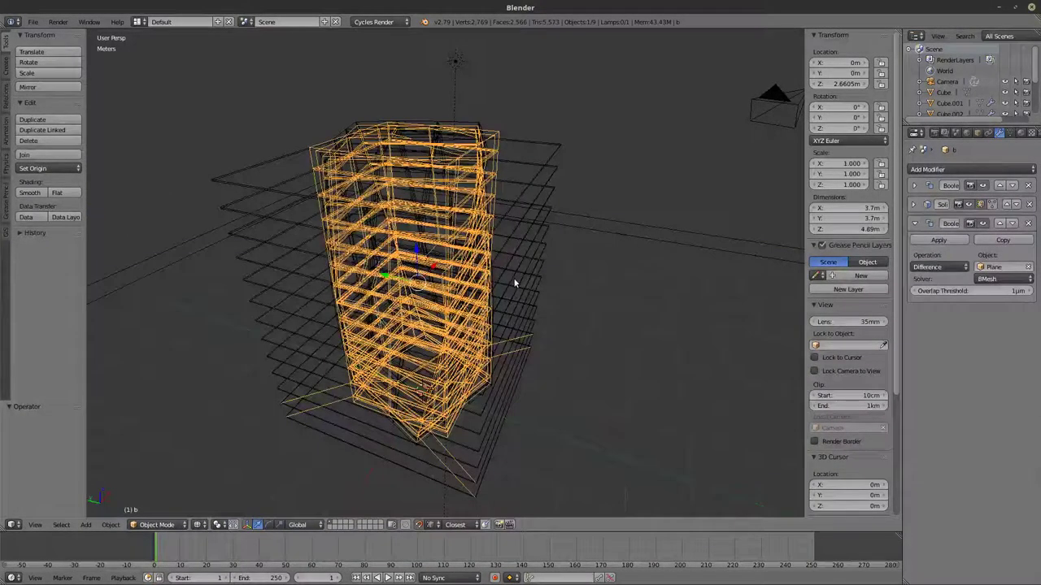
{"action": "right_click", "coordinate": [514, 282]}
{"action": "right_click", "coordinate": [514, 282]}
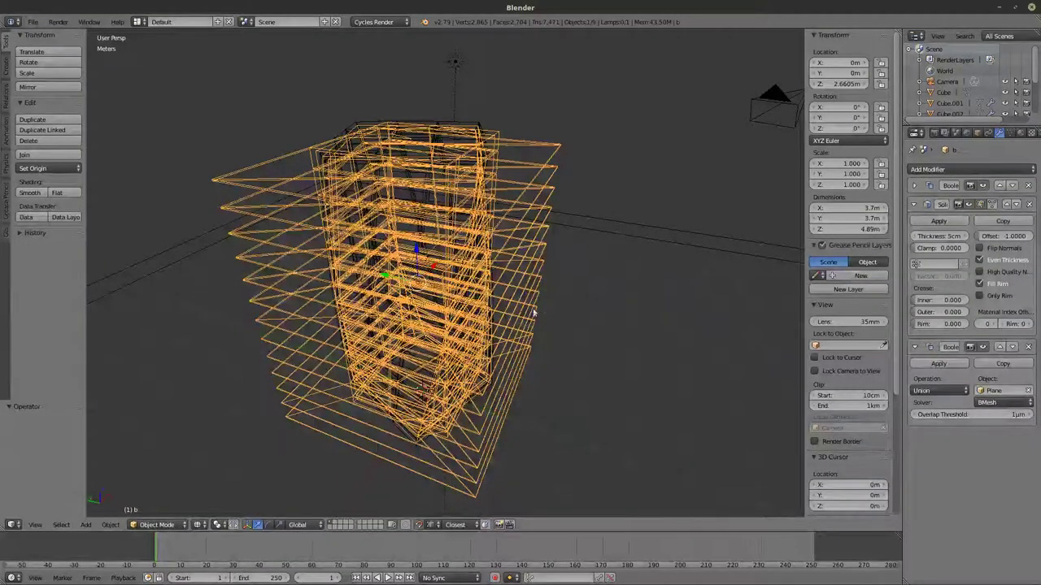
Step: Toggle the tower's Solidify display off and on, then disable the plane Boolean in the viewport
{"action": "key", "text": "KP_1"}
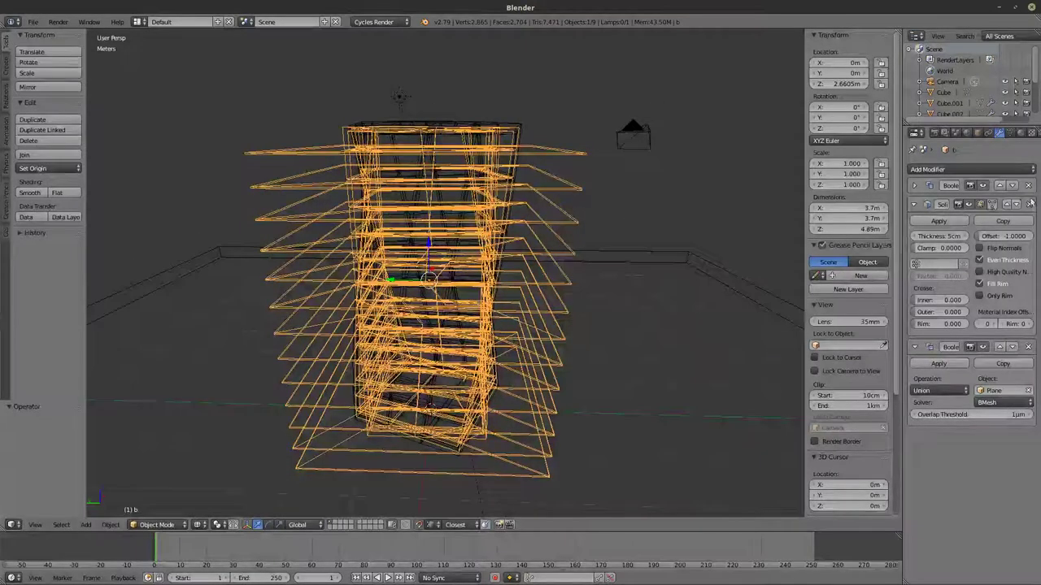
{"action": "left_click", "coordinate": [969, 204]}
{"action": "left_click", "coordinate": [968, 204]}
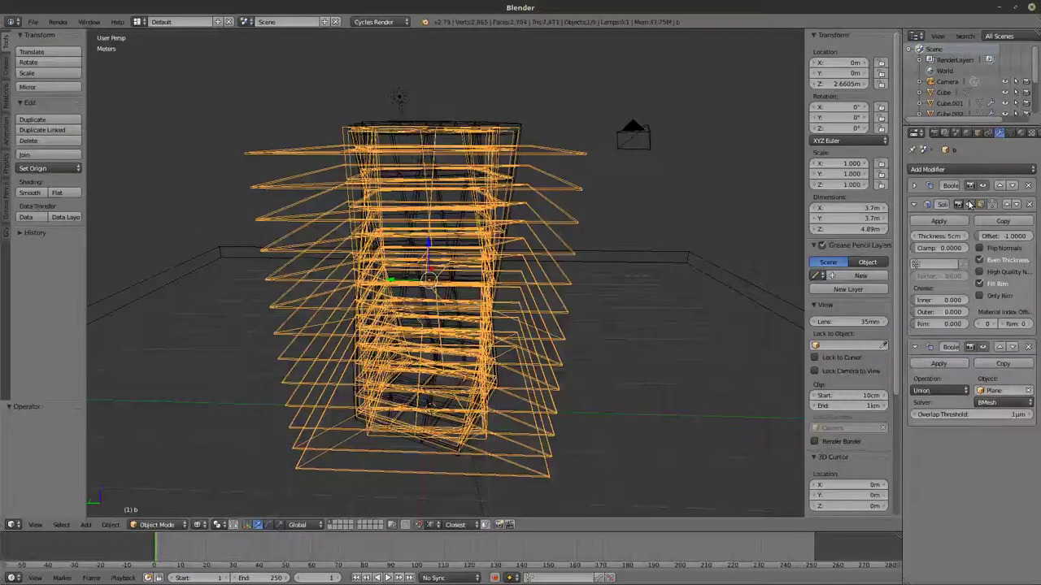
{"action": "left_click", "coordinate": [982, 347]}
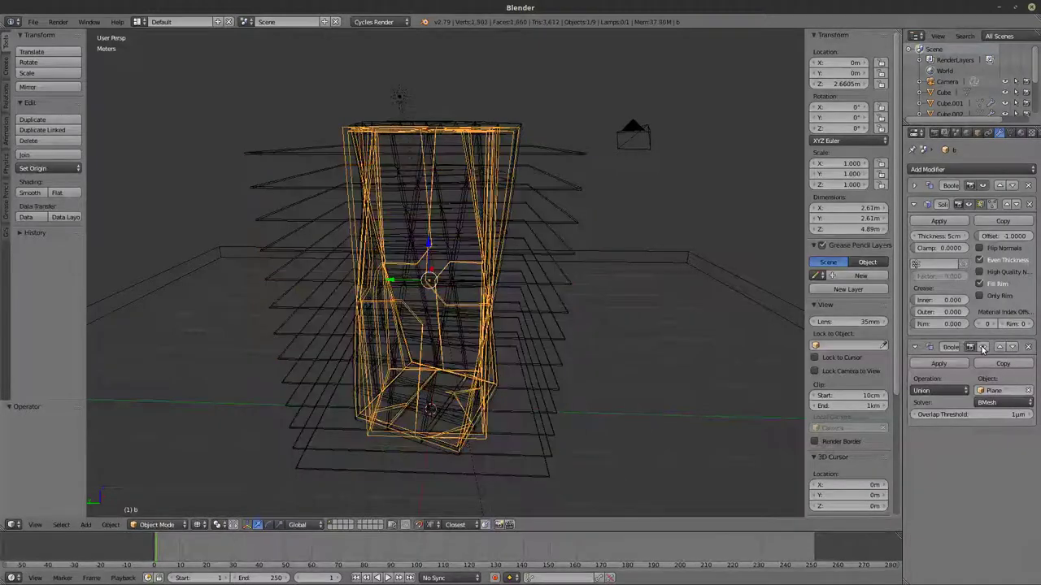
Step: Isolate the tower and the arrayed floor planes together in local view with solid shading
{"action": "mouse_move", "coordinate": [616, 323]}
{"action": "middle_mouse_down"}
{"action": "mouse_move", "coordinate": [515, 281]}
{"action": "mouse_move", "coordinate": [494, 317]}
{"action": "mouse_move", "coordinate": [508, 334]}
{"action": "mouse_move", "coordinate": [513, 279]}
{"action": "mouse_move", "coordinate": [511, 317]}
{"action": "mouse_move", "coordinate": [497, 307]}
{"action": "mouse_move", "coordinate": [480, 324]}
{"action": "middle_mouse_up"}
{"action": "key", "text": "z"}
{"action": "key", "text": "KP_Divide"}
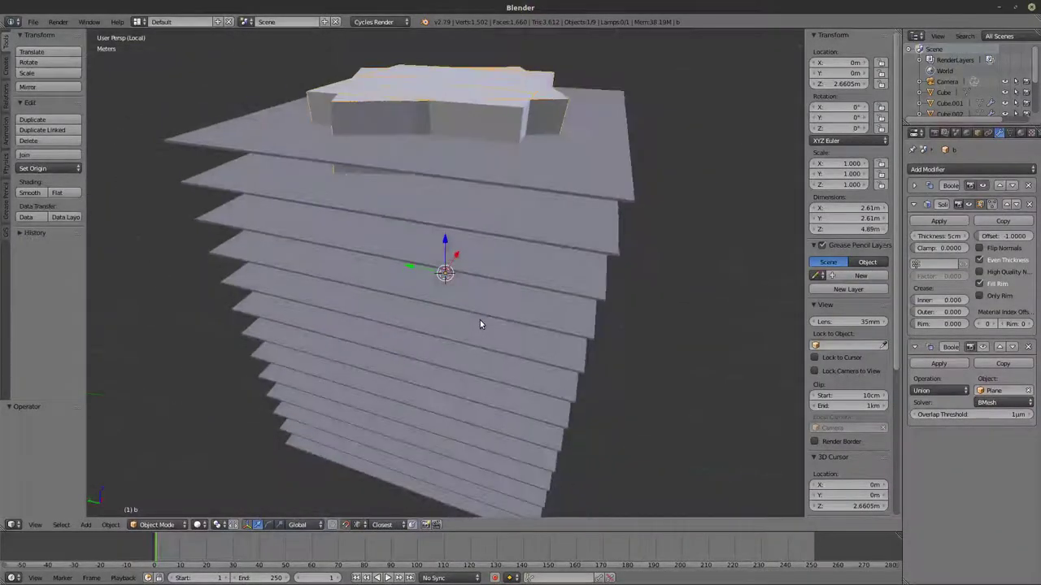
{"action": "key", "text": "KP_Divide"}
{"action": "key", "text": "KP_Divide"}
{"action": "key", "text": "z"}
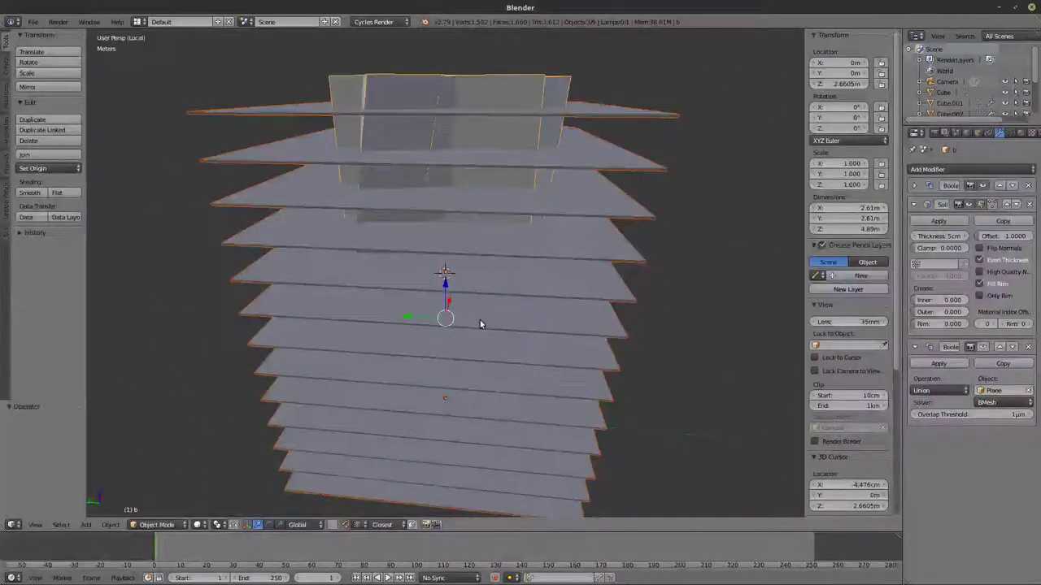
{"action": "middle_click_drag", "start_coordinate": [480, 323], "coordinate": [311, 304]}
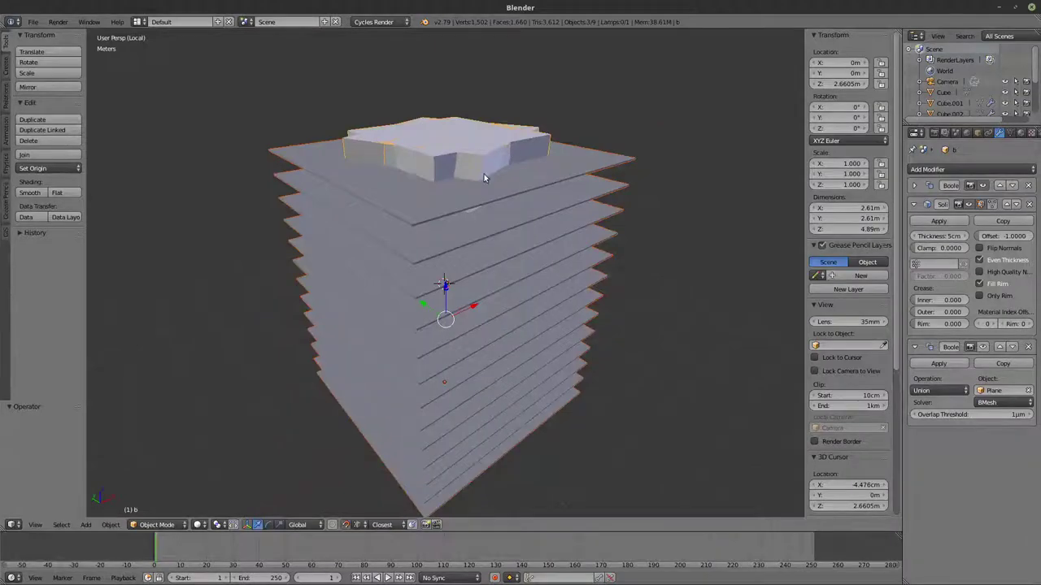
{"action": "middle_click_drag", "start_coordinate": [485, 178], "coordinate": [481, 183]}
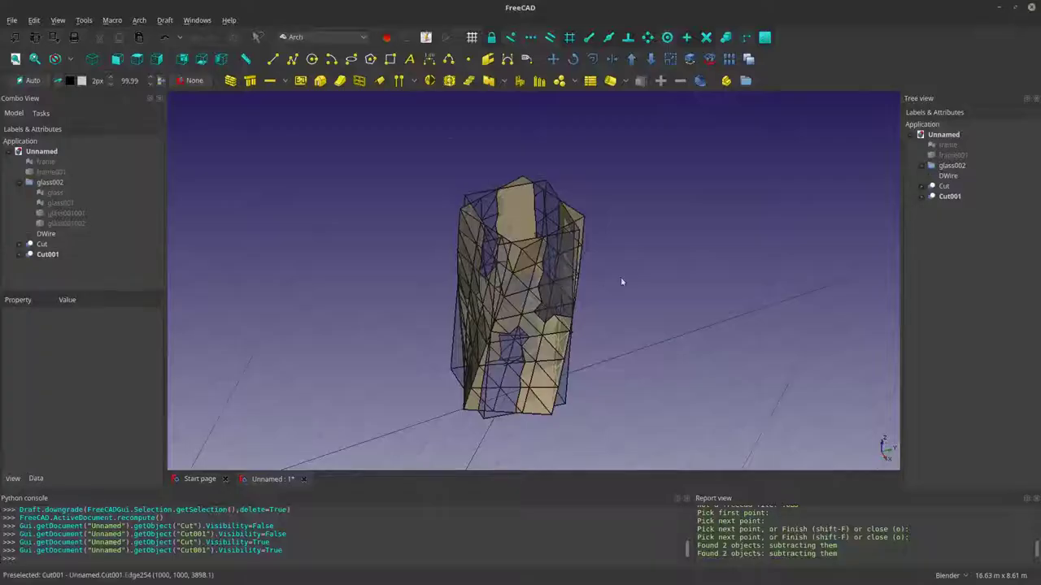
Step: Switch to FreeCAD and examine the cut tower shell from several angles
{"action": "middle_click_drag", "start_coordinate": [623, 281], "coordinate": [516, 346]}
{"action": "scroll", "coordinate": [525, 366], "scroll_direction": "up", "scroll_amount": 3}
{"action": "scroll", "coordinate": [534, 309], "scroll_direction": "down", "scroll_amount": 5}
{"action": "scroll", "coordinate": [506, 371], "scroll_direction": "up", "scroll_amount": 3}
{"action": "scroll", "coordinate": [529, 351], "scroll_direction": "down", "scroll_amount": 4}
{"action": "middle_click_drag", "start_coordinate": [613, 362], "coordinate": [498, 201], "text": "shift"}
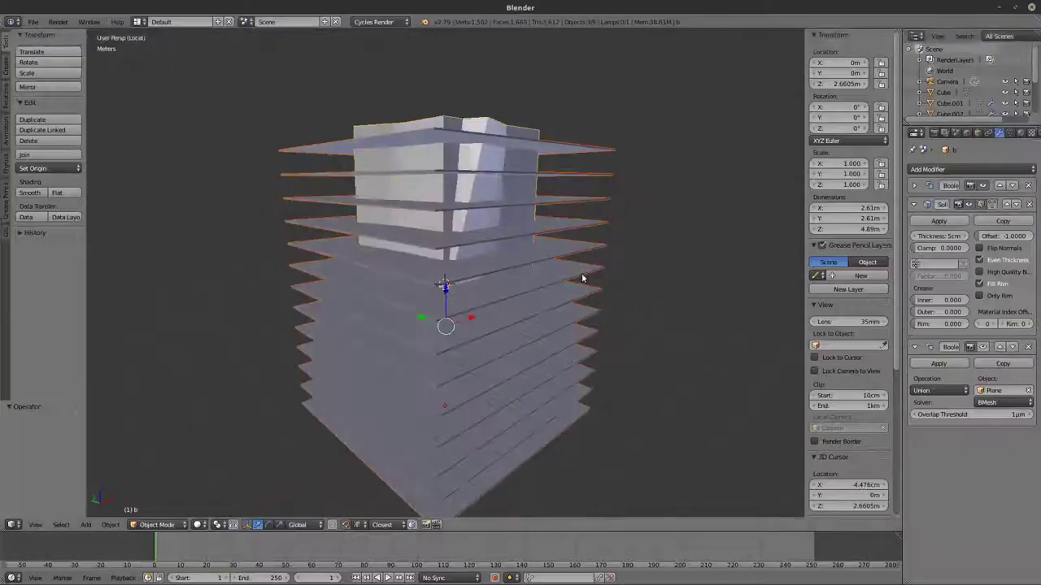
Step: Switch to Blender and scale the arrayed plane's base face down in Edit Mode so the floors measure about 2.99 m square
{"action": "key", "text": "KP_1"}
{"action": "key", "text": "z"}
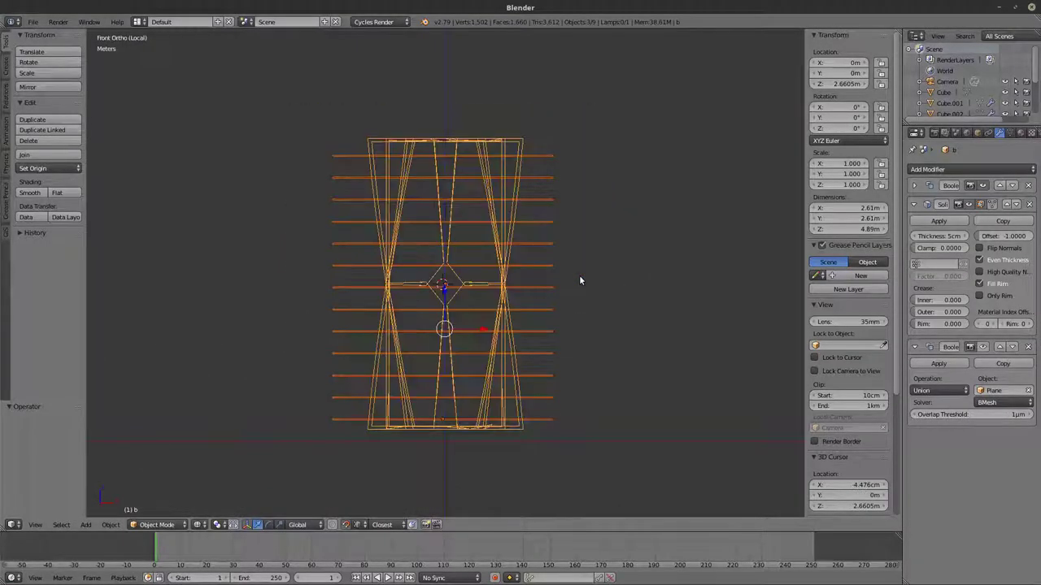
{"action": "scroll", "coordinate": [491, 390], "scroll_direction": "up", "scroll_amount": 2}
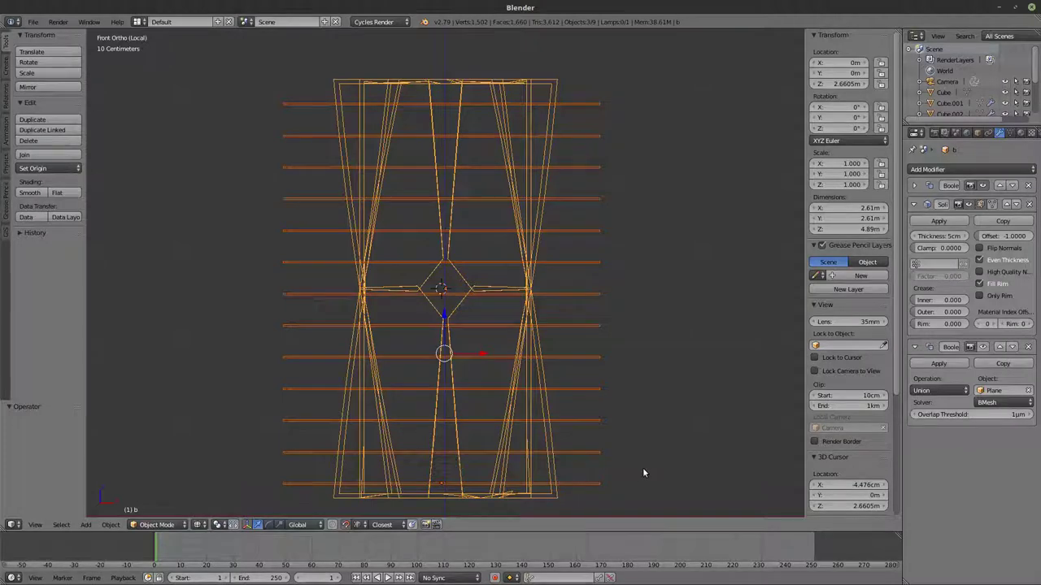
{"action": "right_click", "coordinate": [579, 485]}
{"action": "key", "text": "Tab"}
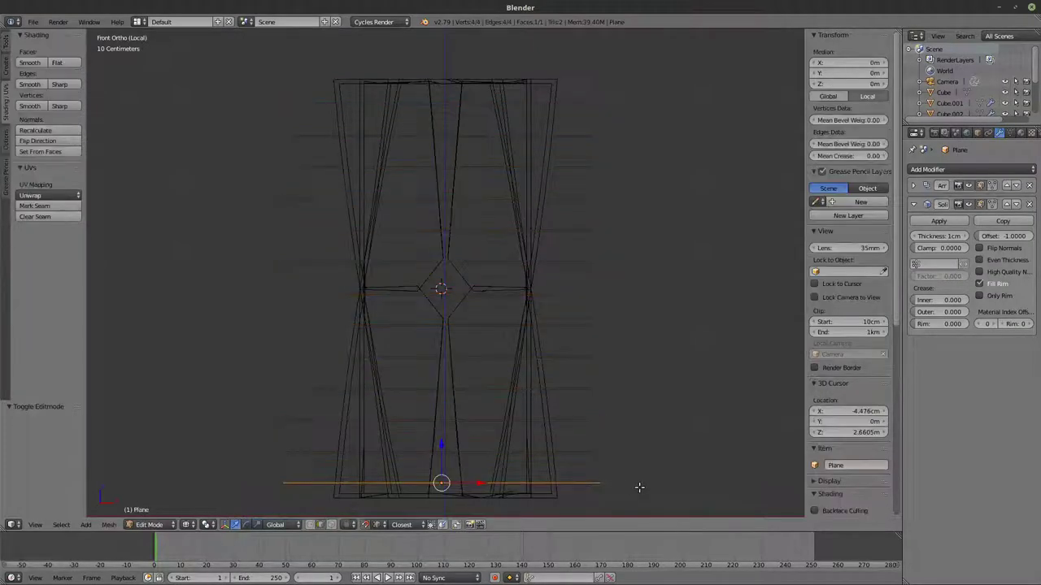
{"action": "middle_click_drag", "start_coordinate": [640, 488], "coordinate": [627, 492]}
{"action": "scroll", "coordinate": [636, 485], "scroll_direction": "down", "scroll_amount": 1}
{"action": "key", "text": "KP_0"}
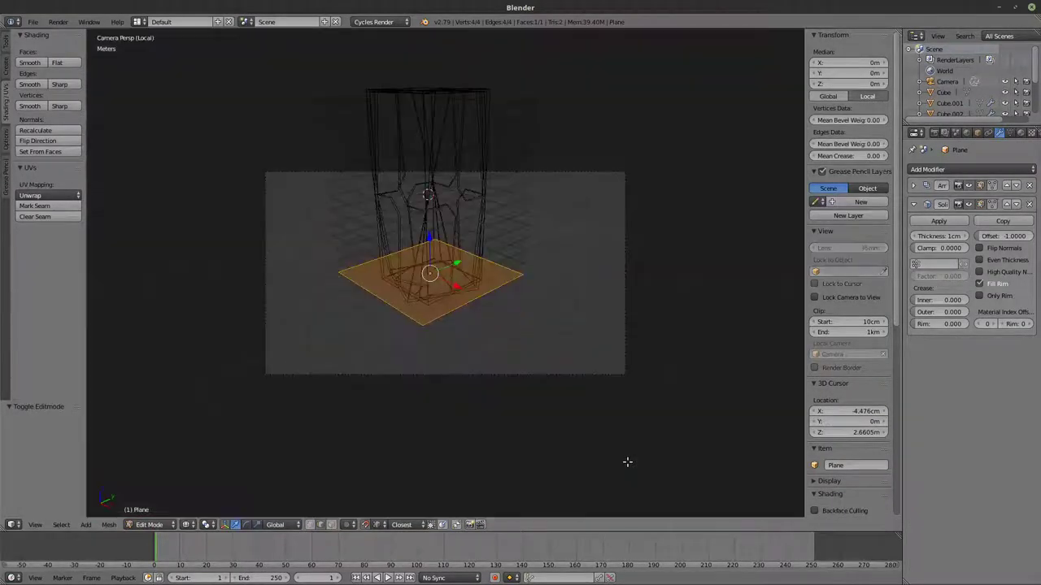
{"action": "key", "text": "KP_0"}
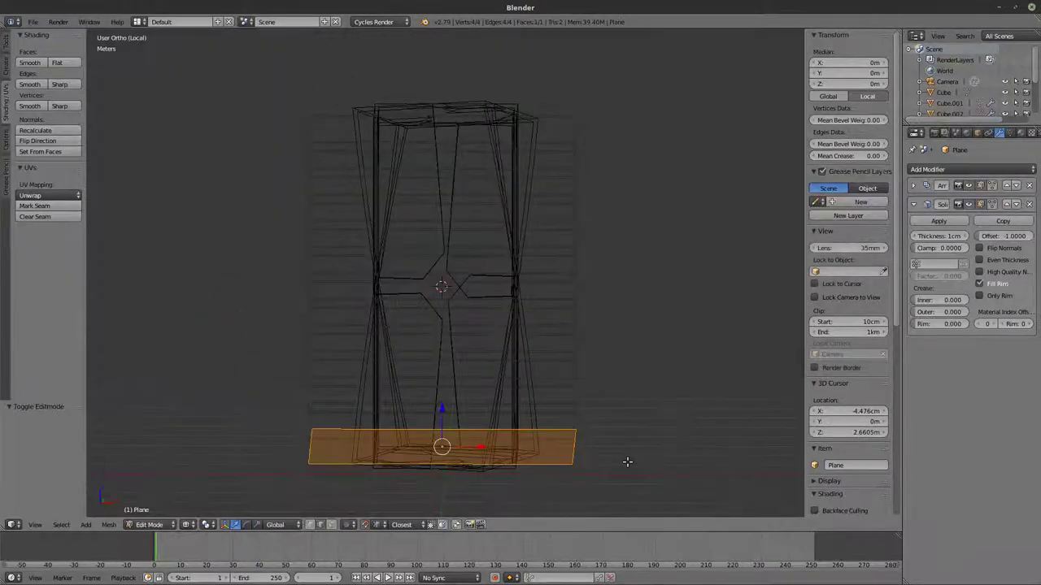
{"action": "key", "text": "KP_5"}
{"action": "middle_click_drag", "start_coordinate": [623, 458], "coordinate": [527, 504]}
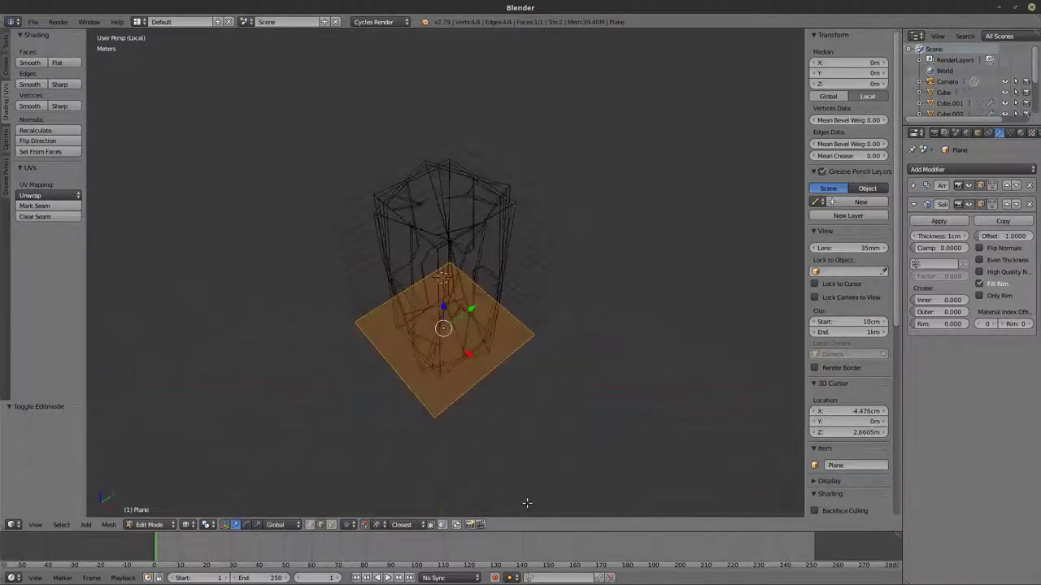
{"action": "key", "text": "s"}
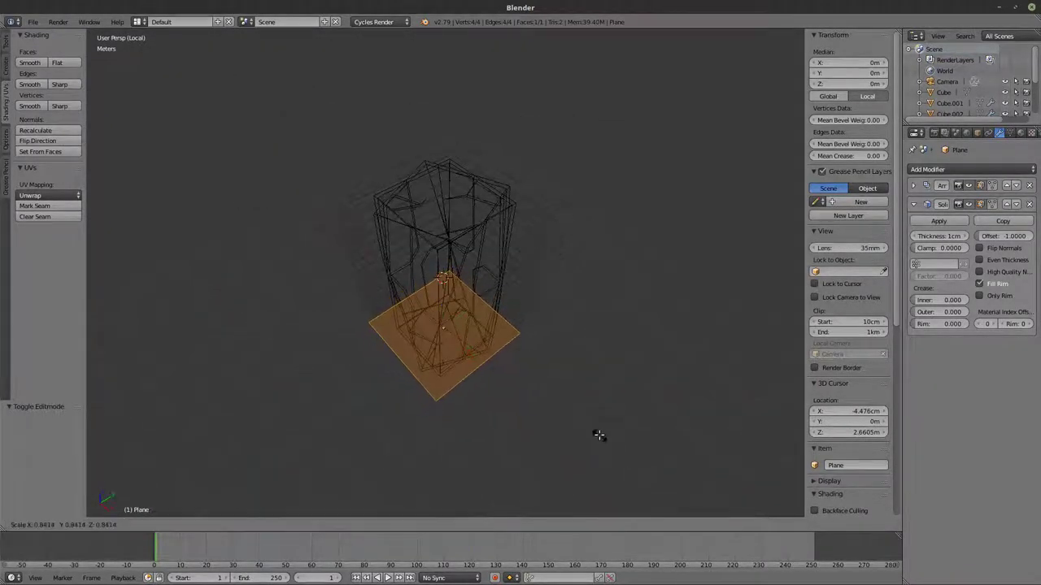
{"action": "left_click", "coordinate": [594, 429]}
{"action": "key", "text": "Tab"}
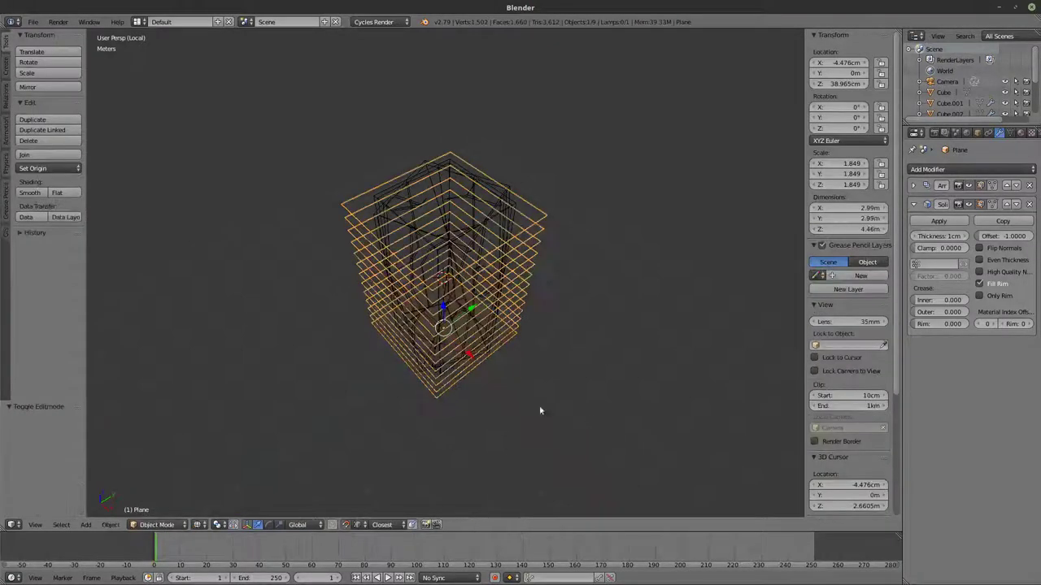
Step: Export the selected floor planes as Wavefront OBJ, overwriting FLOOR.obj in the home folder
{"action": "left_click", "coordinate": [33, 21]}
{"action": "mouse_move", "coordinate": [78, 240]}
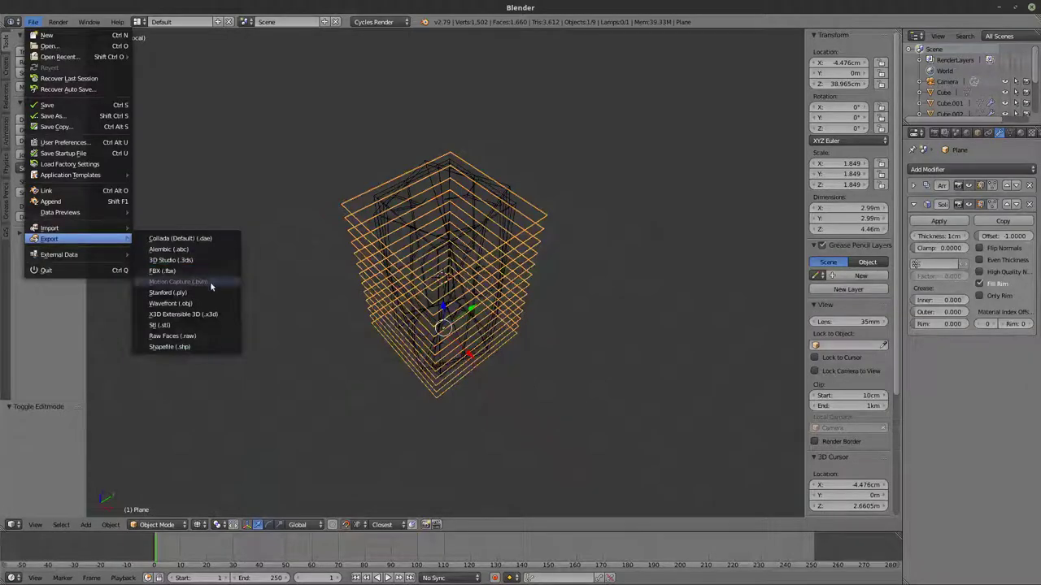
{"action": "left_click", "coordinate": [204, 303]}
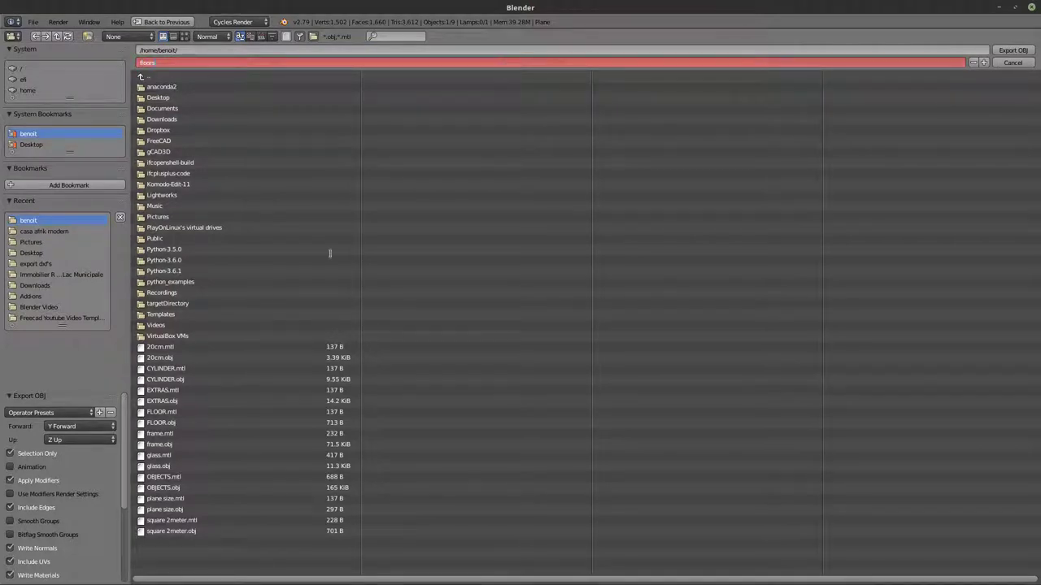
{"action": "key", "text": "Return"}
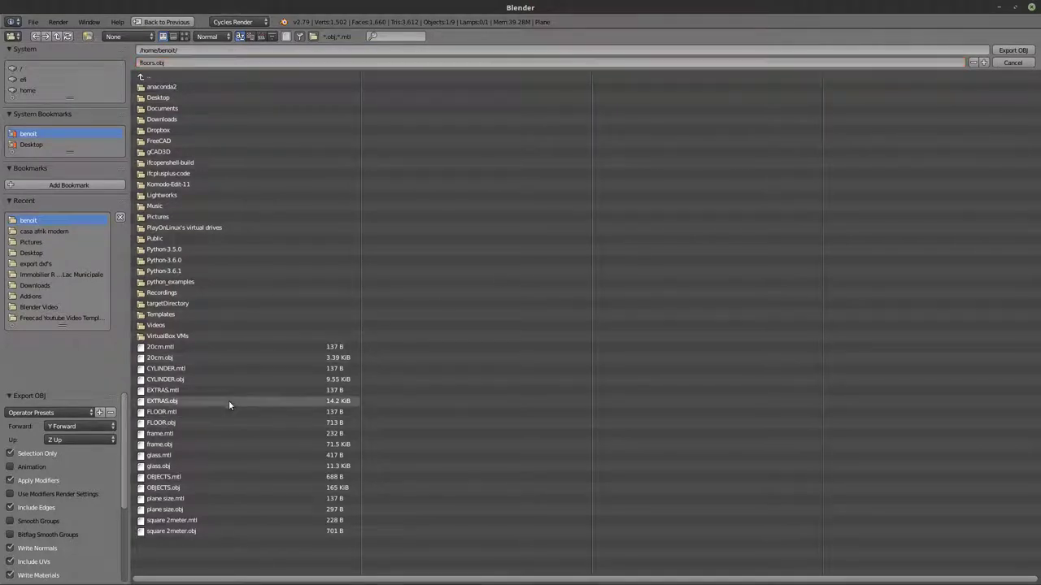
{"action": "left_click", "coordinate": [212, 423]}
{"action": "left_click", "coordinate": [1013, 50]}
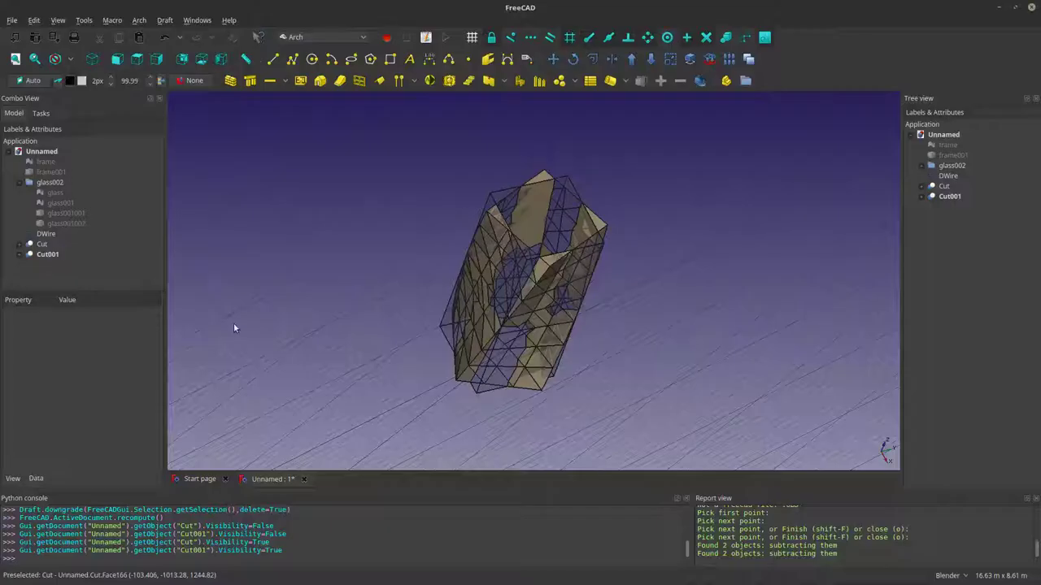
Step: Switch to FreeCAD and import FLOOR.obj as an Alias Mesh
{"action": "left_click", "coordinate": [11, 21]}
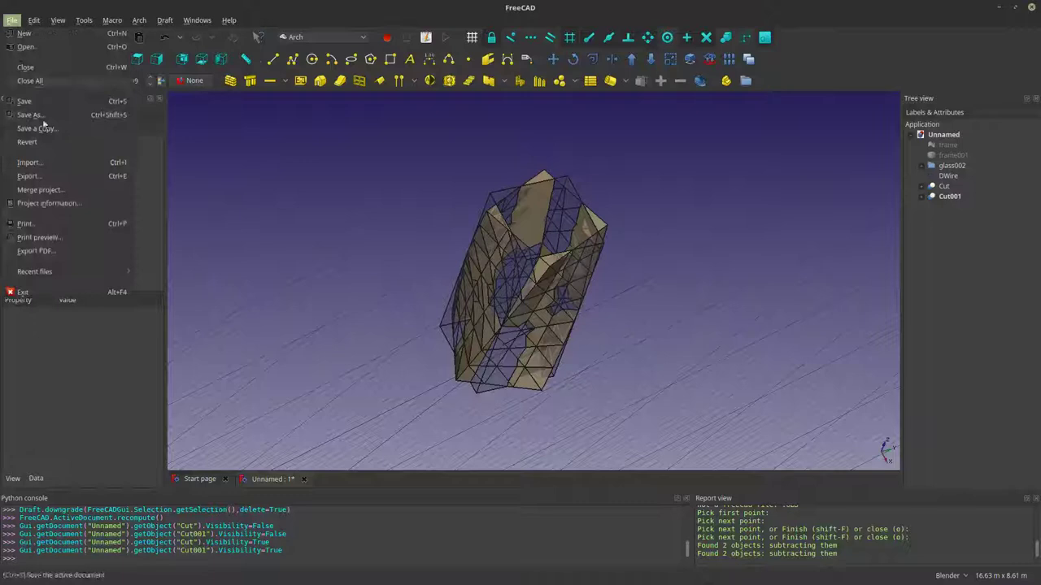
{"action": "left_click", "coordinate": [30, 163]}
{"action": "left_click", "coordinate": [591, 325]}
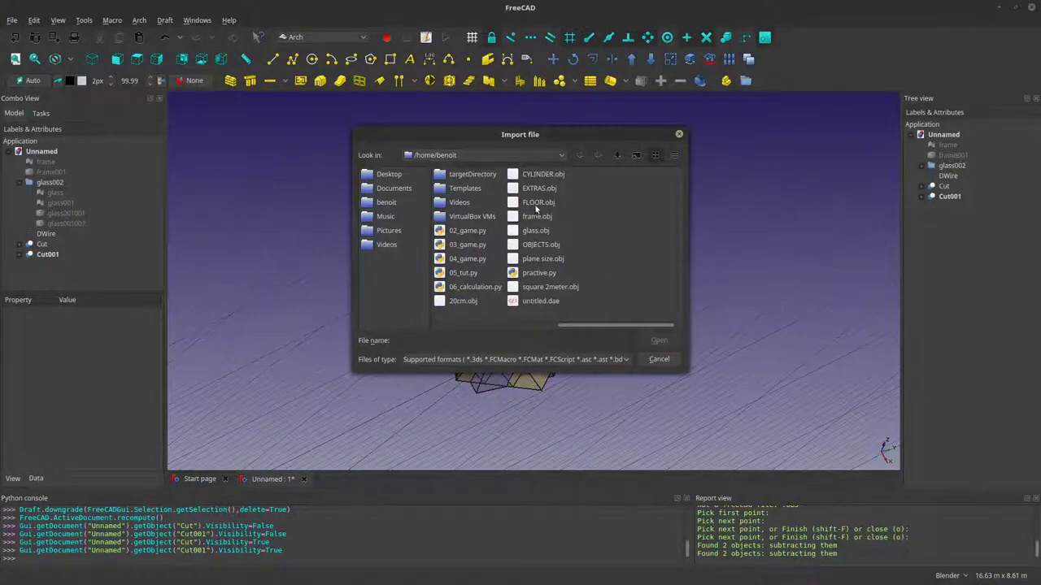
{"action": "left_click", "coordinate": [656, 341]}
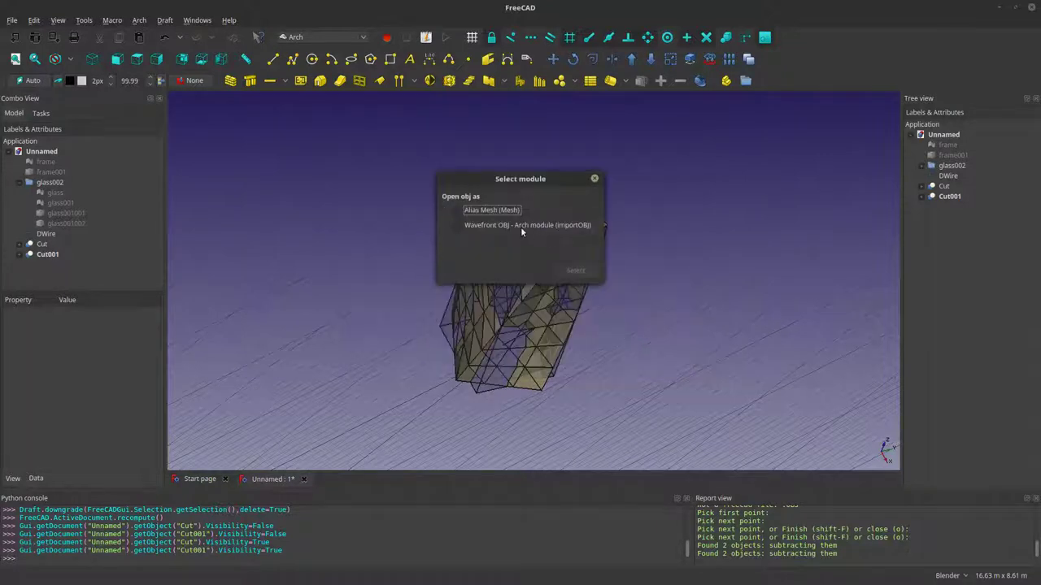
{"action": "left_click", "coordinate": [587, 277]}
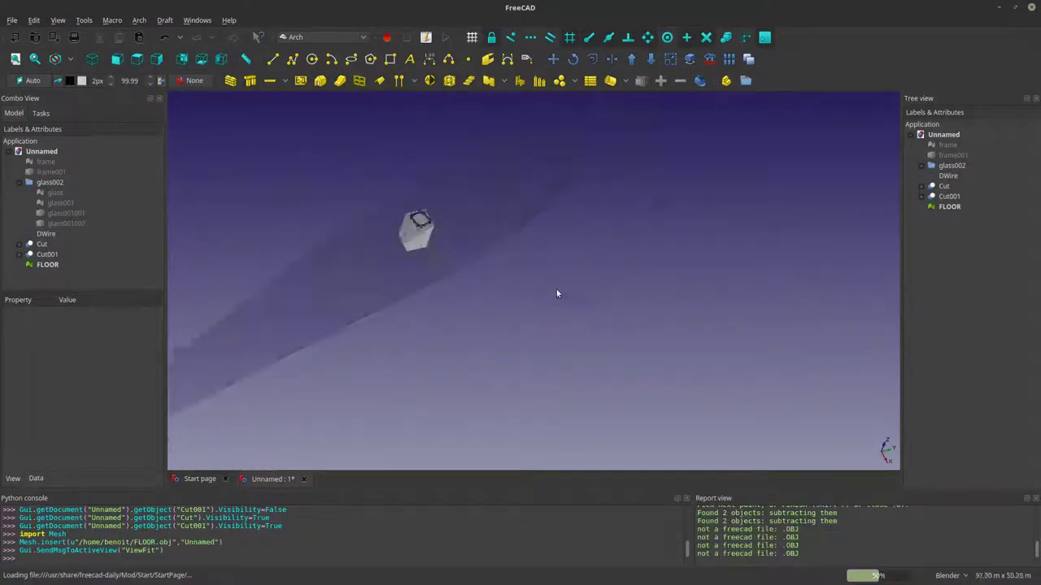
Step: Set the Draft working plane to Top
{"action": "middle_click_drag", "start_coordinate": [481, 246], "coordinate": [346, 242]}
{"action": "scroll", "coordinate": [407, 215], "scroll_direction": "up", "scroll_amount": 6}
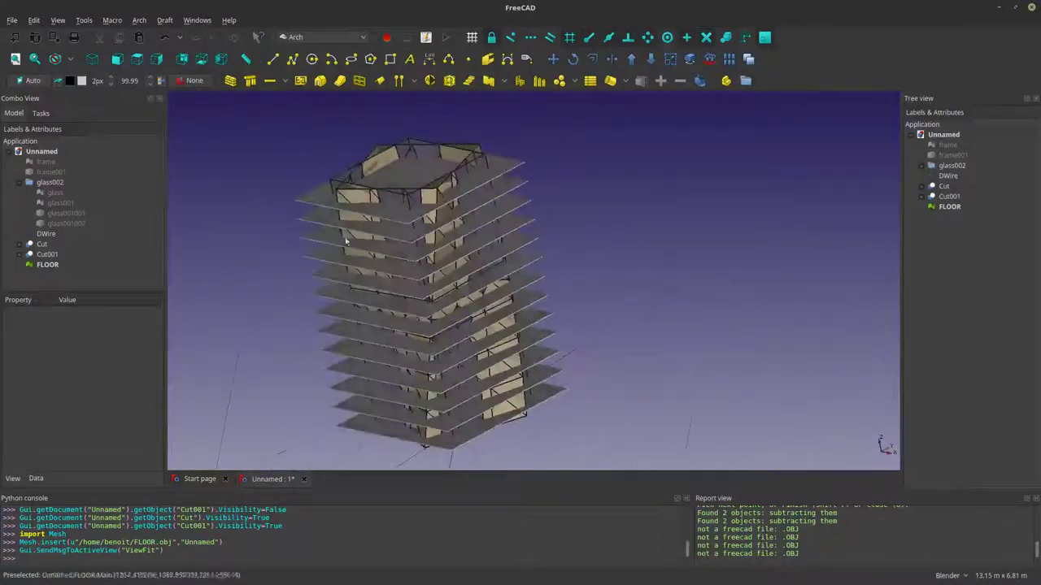
{"action": "left_click", "coordinate": [31, 80]}
{"action": "left_click", "coordinate": [45, 209]}
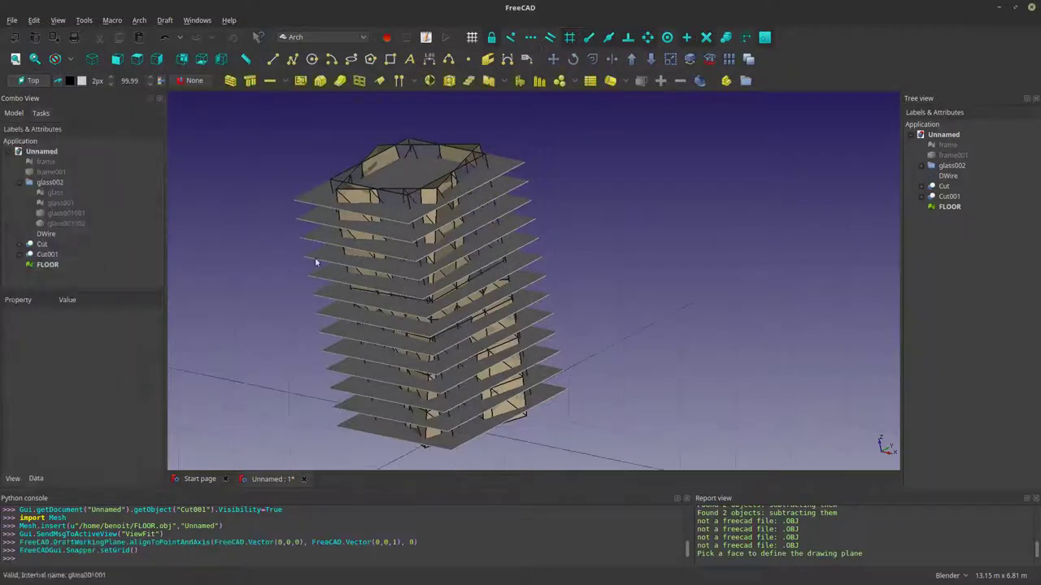
Step: Split the imported FLOOR mesh into separate floor meshes
{"action": "left_click", "coordinate": [45, 266]}
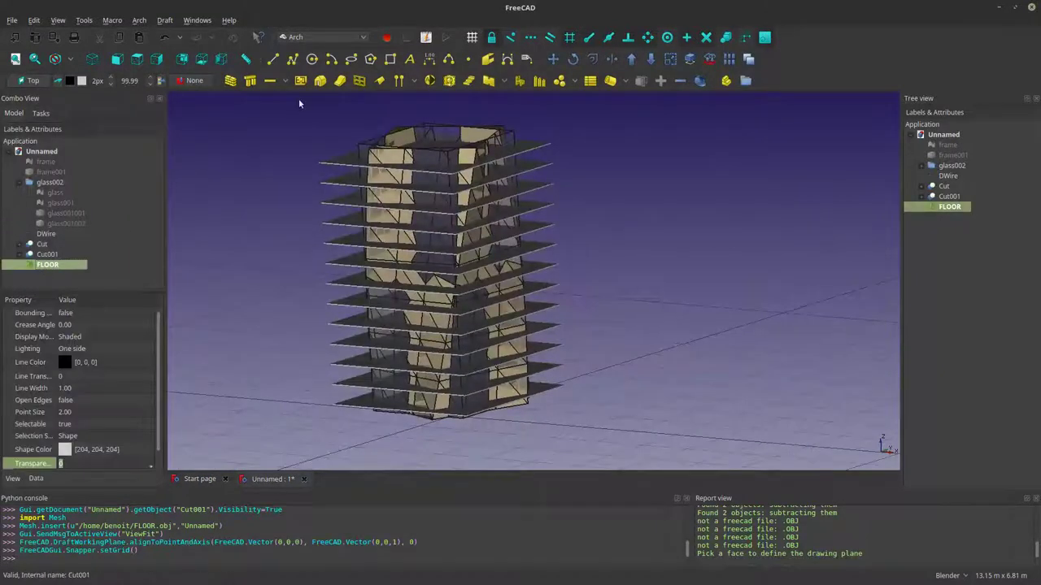
{"action": "left_click", "coordinate": [141, 21]}
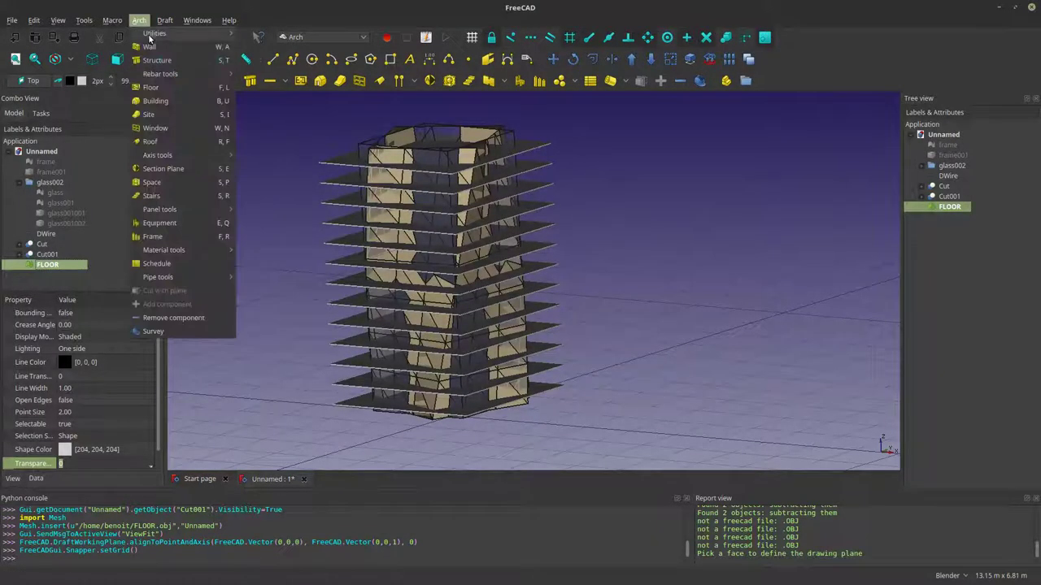
{"action": "mouse_move", "coordinate": [163, 33]}
{"action": "left_click", "coordinate": [265, 61]}
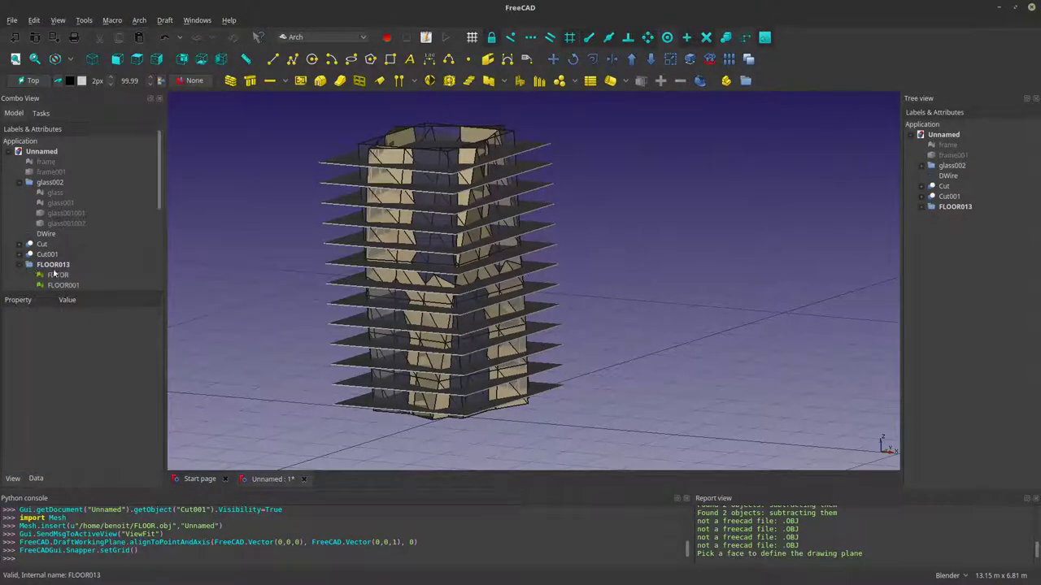
Step: Convert all the split floor meshes, FLOOR through FLOOR012, to shapes
{"action": "scroll", "coordinate": [55, 275], "scroll_direction": "down", "scroll_amount": 4}
{"action": "left_click", "coordinate": [56, 215]}
{"action": "scroll", "coordinate": [55, 244], "scroll_direction": "down", "scroll_amount": 2}
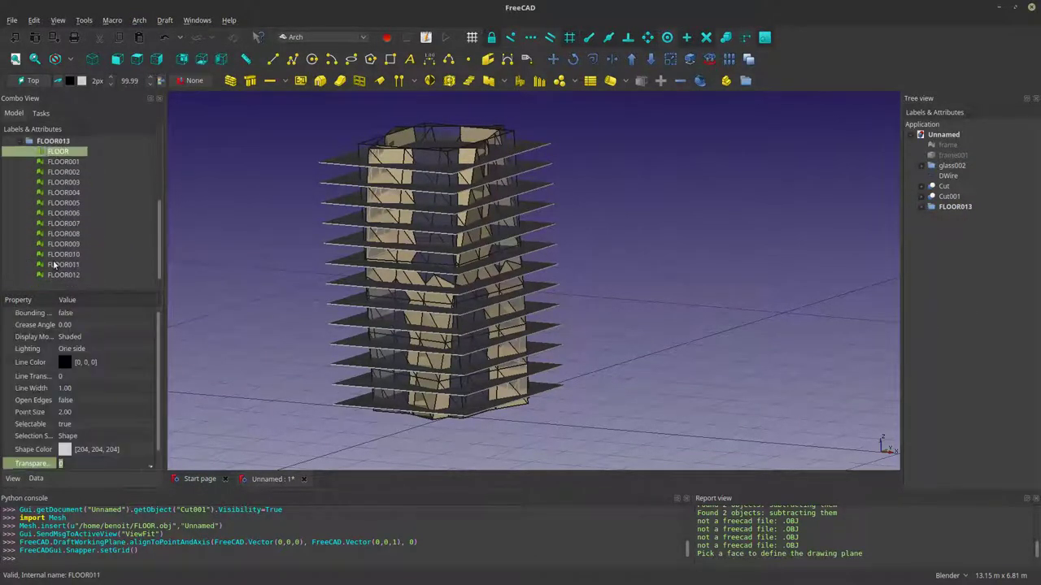
{"action": "left_click", "coordinate": [54, 276], "text": "shift"}
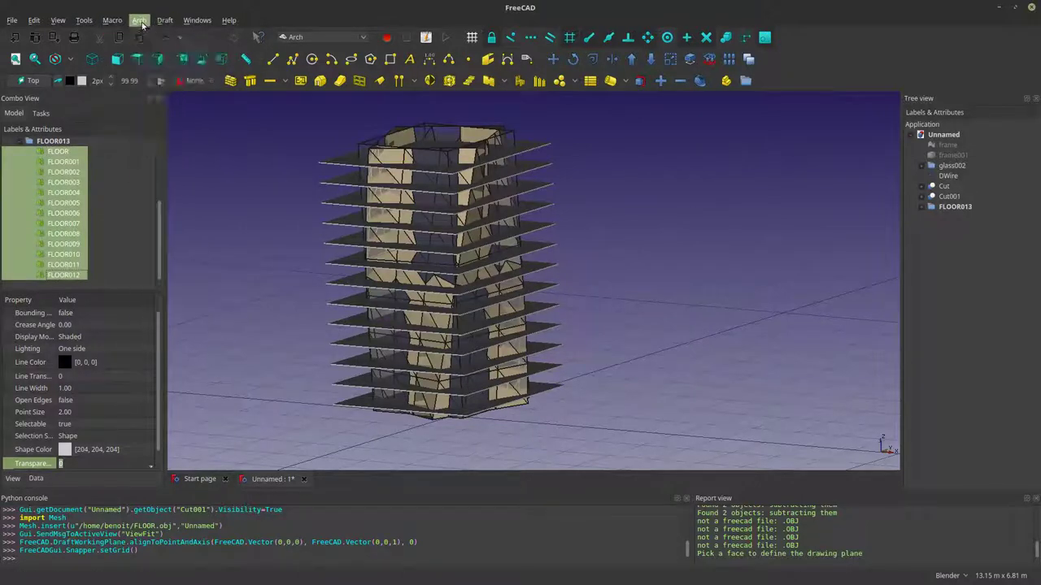
{"action": "left_click", "coordinate": [139, 20]}
{"action": "mouse_move", "coordinate": [155, 33]}
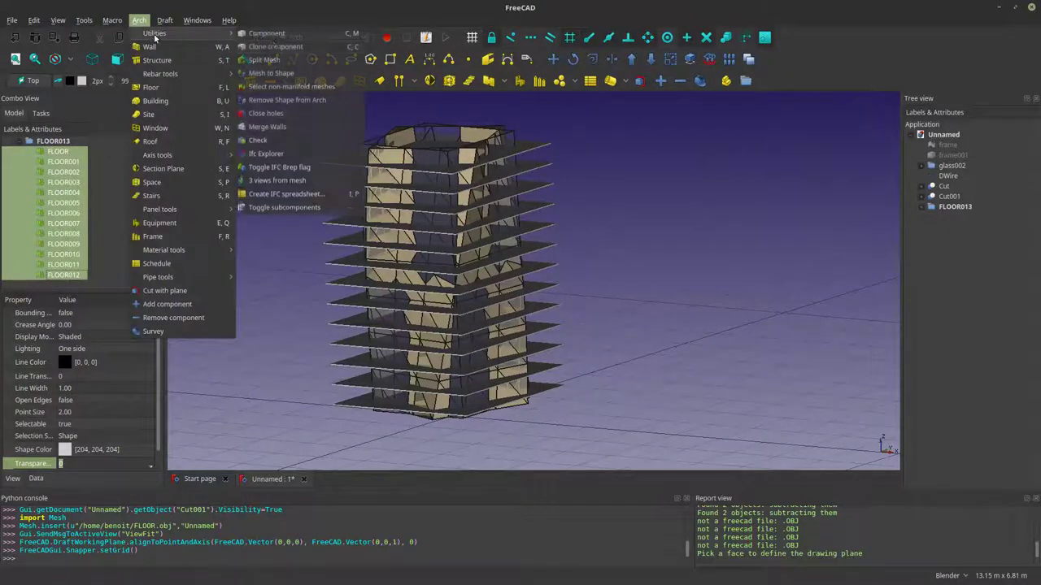
{"action": "left_click", "coordinate": [264, 61]}
Step: Hide the original floor meshes FLOOR through FLOOR012 and delete them, keeping the converted shapes
{"action": "scroll", "coordinate": [517, 288], "scroll_direction": "up", "scroll_amount": 5}
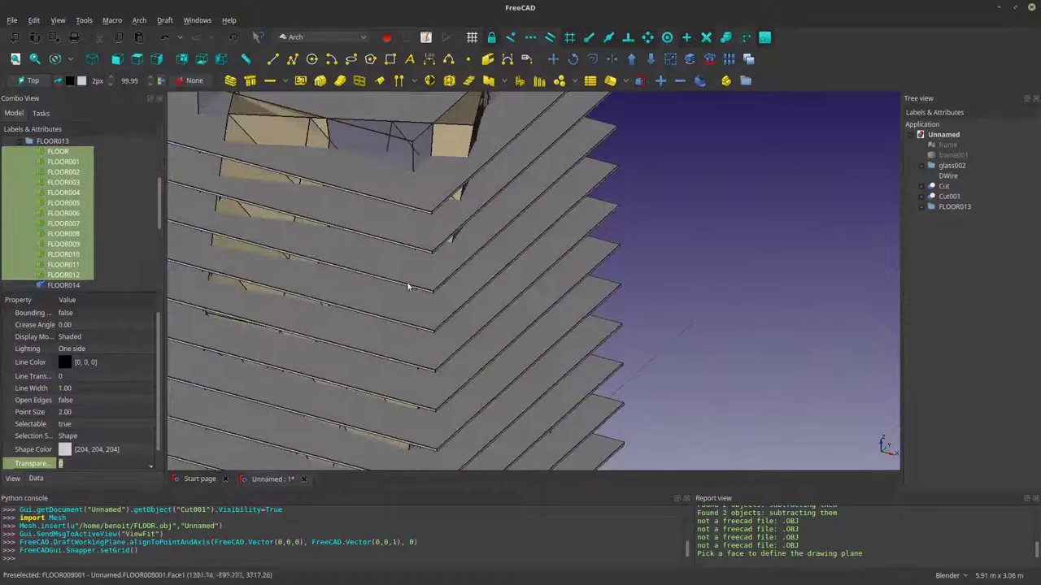
{"action": "key", "text": "space"}
{"action": "scroll", "coordinate": [447, 248], "scroll_direction": "down", "scroll_amount": 4}
{"action": "middle_click_drag", "start_coordinate": [499, 232], "coordinate": [537, 289]}
{"action": "scroll", "coordinate": [498, 241], "scroll_direction": "up", "scroll_amount": 2}
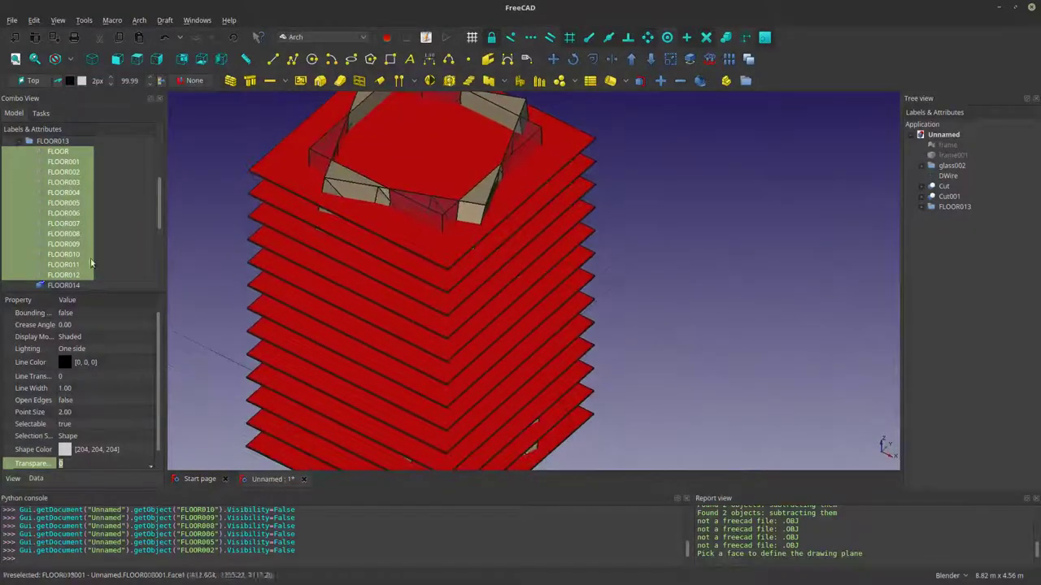
{"action": "scroll", "coordinate": [91, 245], "scroll_direction": "up", "scroll_amount": 2}
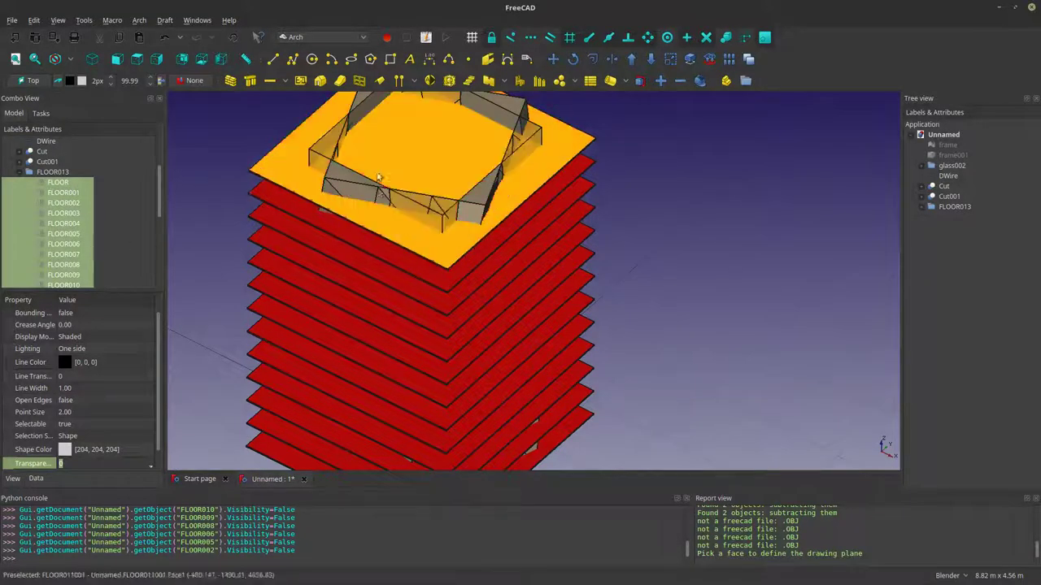
{"action": "key", "text": "Delete"}
{"action": "scroll", "coordinate": [370, 195], "scroll_direction": "up", "scroll_amount": 4}
{"action": "middle_click_drag", "start_coordinate": [353, 211], "coordinate": [421, 168]}
{"action": "scroll", "coordinate": [421, 167], "scroll_direction": "down", "scroll_amount": 2}
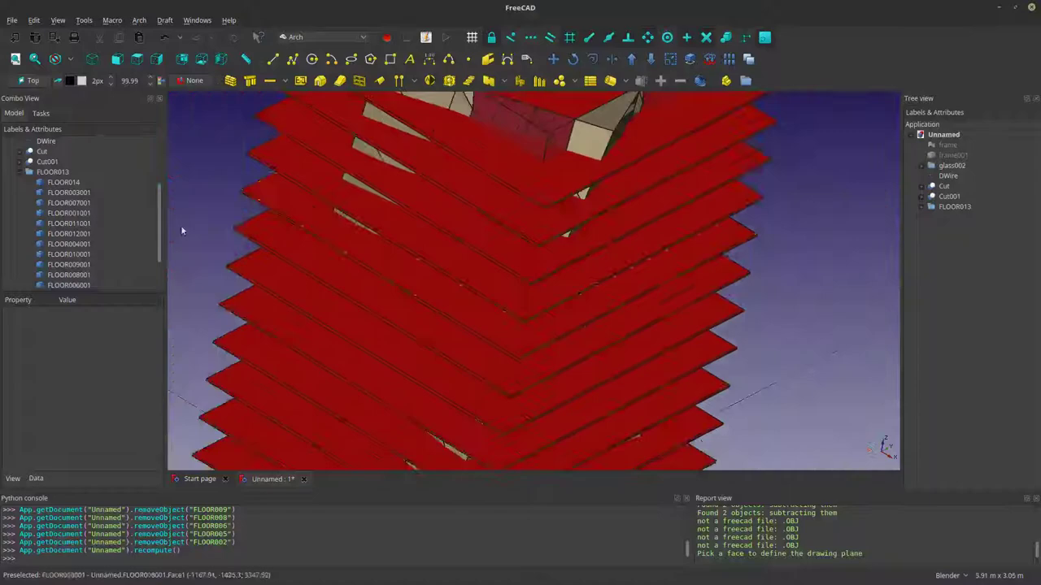
Step: Highlight all the converted floor shapes in the FLOOR013 group and examine how they extend past the tower's glass outline
{"action": "left_click", "coordinate": [68, 183]}
{"action": "scroll", "coordinate": [69, 202], "scroll_direction": "down", "scroll_amount": 1}
{"action": "left_click", "coordinate": [68, 276], "text": "shift"}
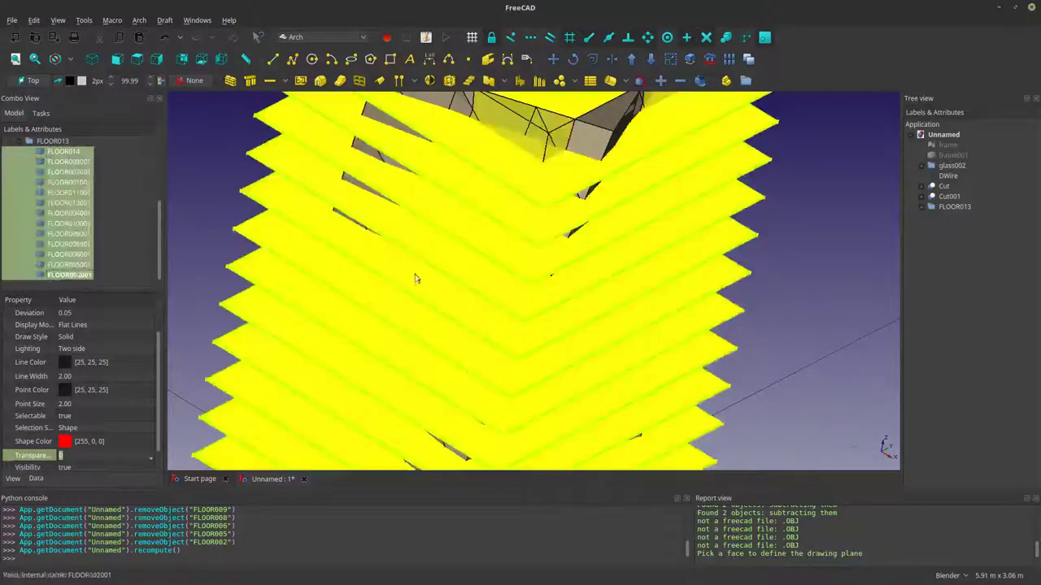
{"action": "middle_click_drag", "start_coordinate": [414, 276], "coordinate": [443, 280]}
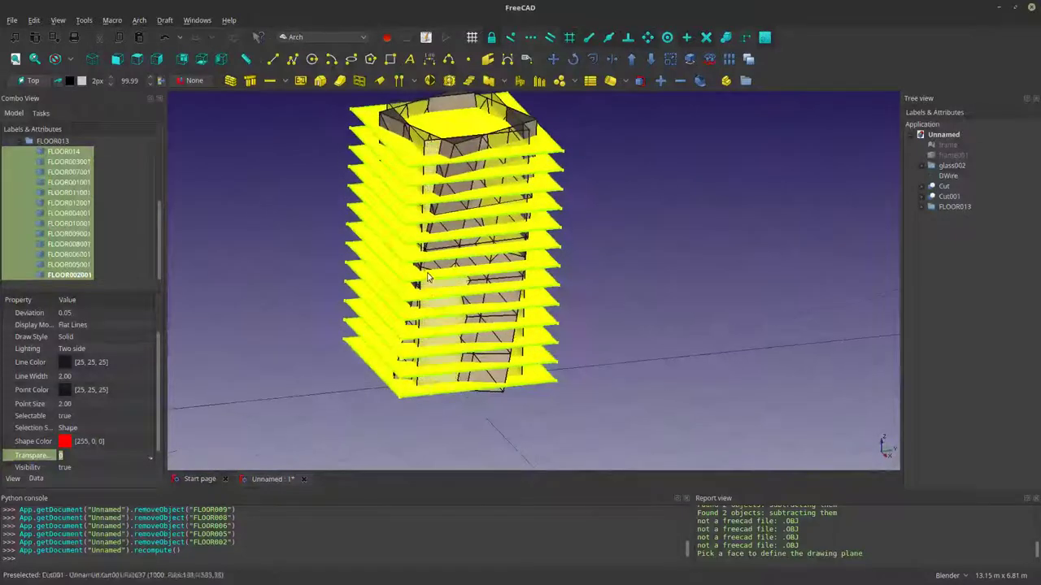
{"action": "scroll", "coordinate": [450, 225], "scroll_direction": "up", "scroll_amount": 3}
{"action": "middle_click_drag", "start_coordinate": [447, 267], "coordinate": [446, 325]}
{"action": "left_click", "coordinate": [656, 218]}
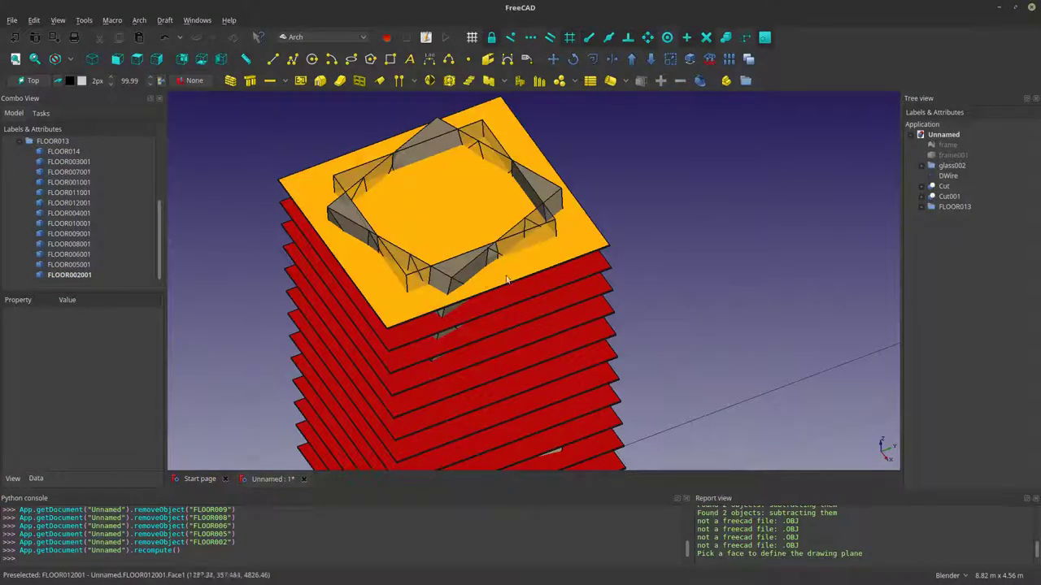
{"action": "middle_click_drag", "start_coordinate": [432, 294], "coordinate": [642, 251]}
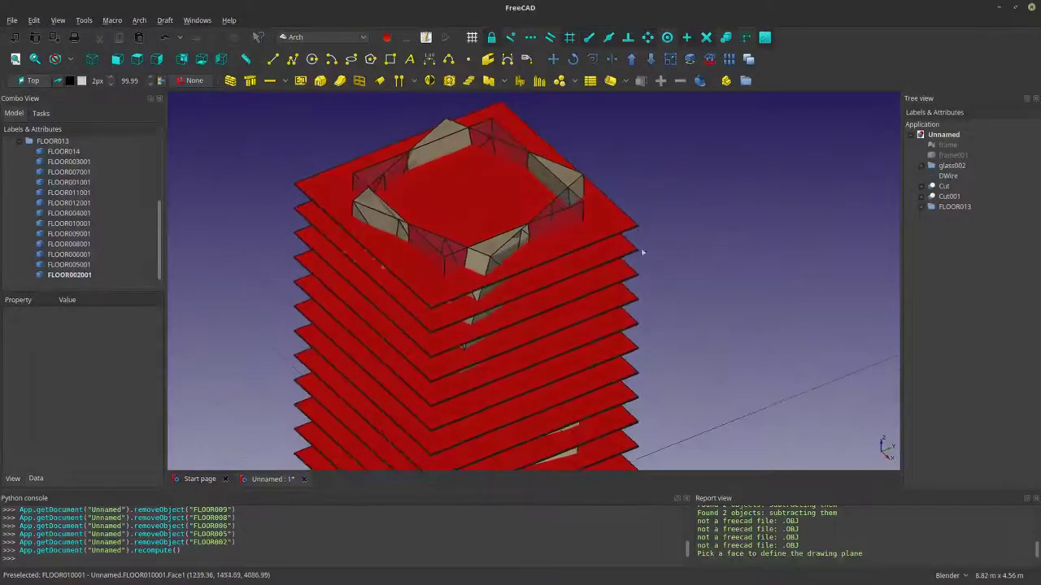
Step: Locate the top floor plane and make the hidden glass001001 solid visible
{"action": "left_click", "coordinate": [593, 226]}
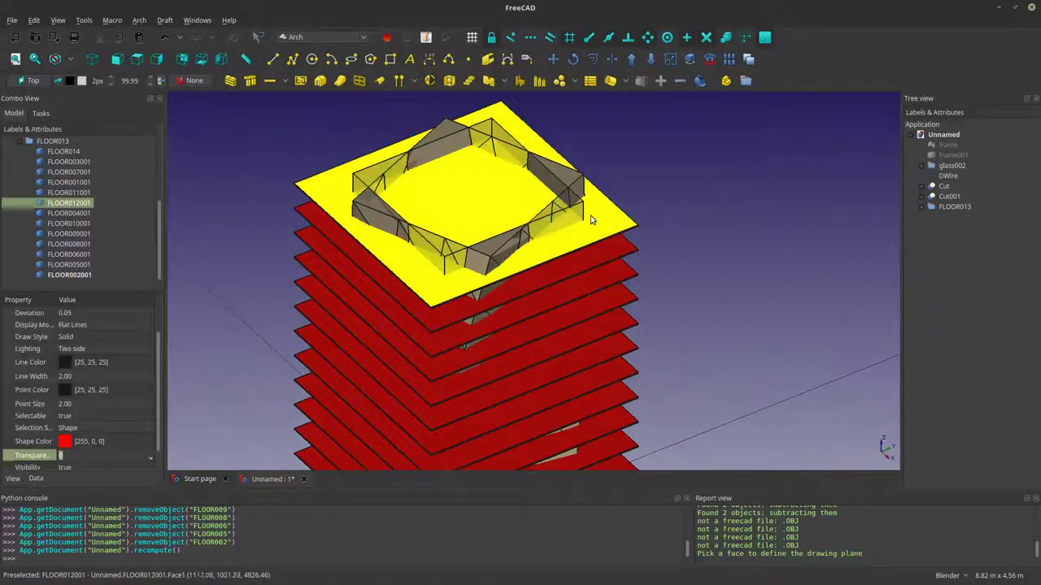
{"action": "scroll", "coordinate": [63, 208], "scroll_direction": "up", "scroll_amount": 4}
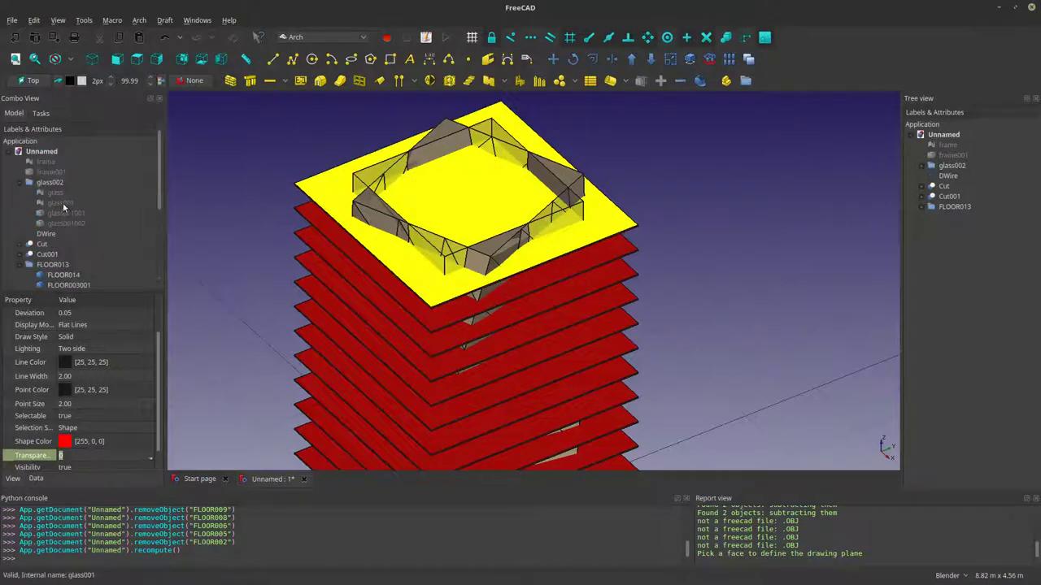
{"action": "left_click", "coordinate": [58, 214]}
{"action": "key", "text": "space"}
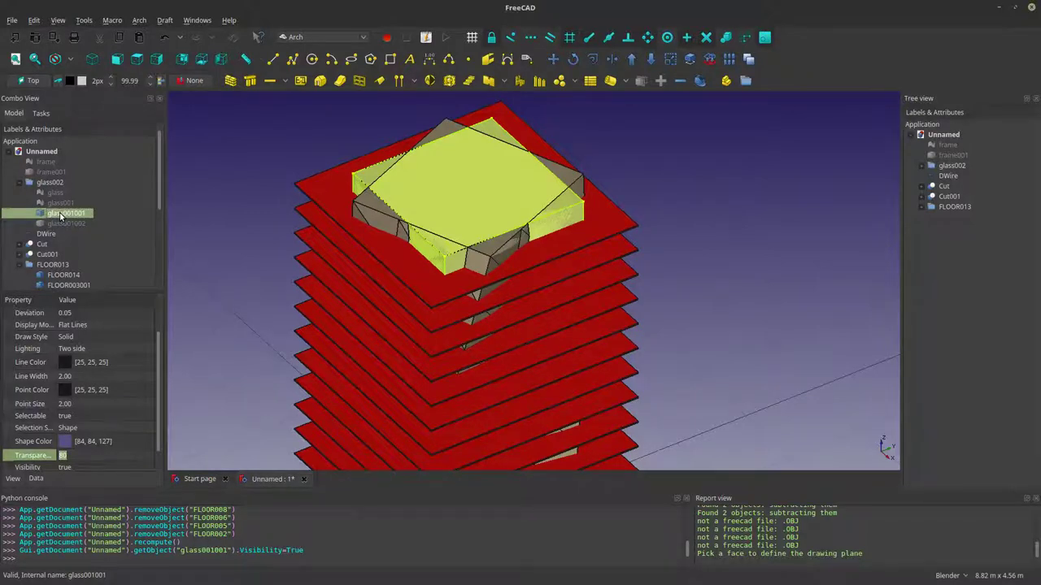
Step: Duplicate the top floor shape FLOOR012001 by copying and pasting it
{"action": "left_click", "coordinate": [382, 241]}
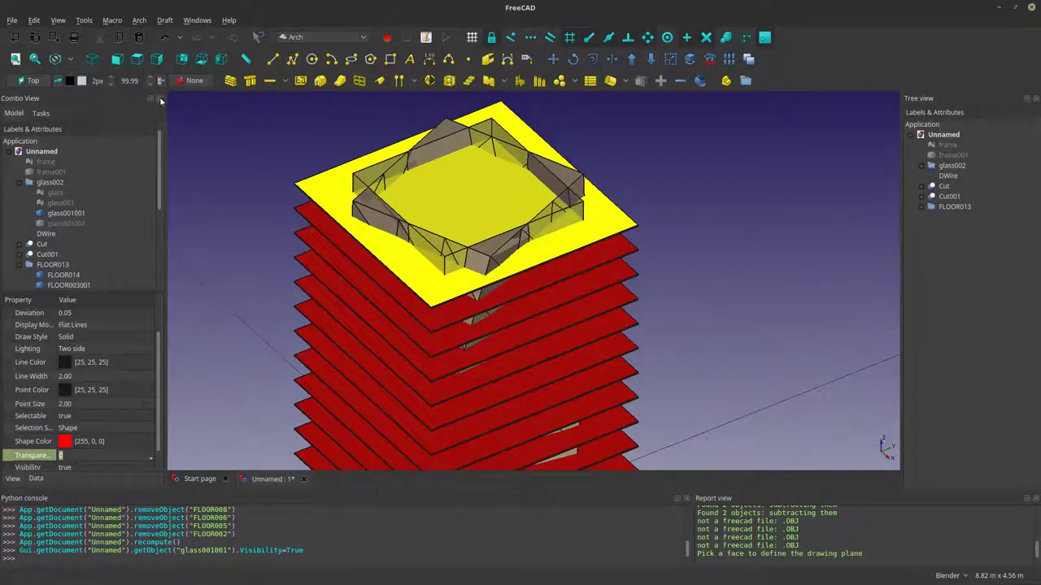
{"action": "scroll", "coordinate": [97, 234], "scroll_direction": "down", "scroll_amount": 4}
{"action": "right_click", "coordinate": [70, 207]}
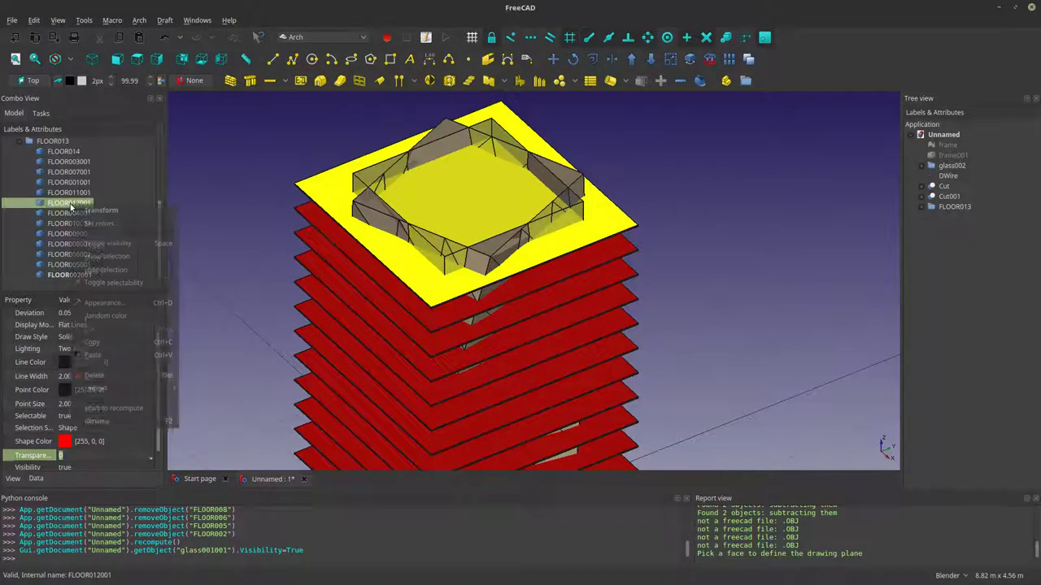
{"action": "left_click", "coordinate": [98, 348]}
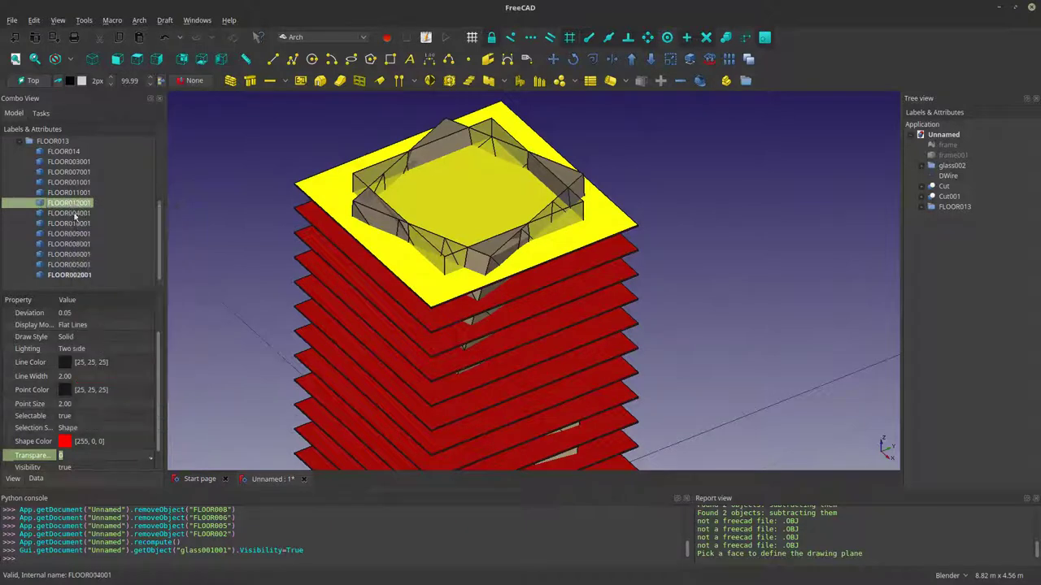
{"action": "right_click", "coordinate": [71, 204]}
{"action": "left_click", "coordinate": [94, 356]}
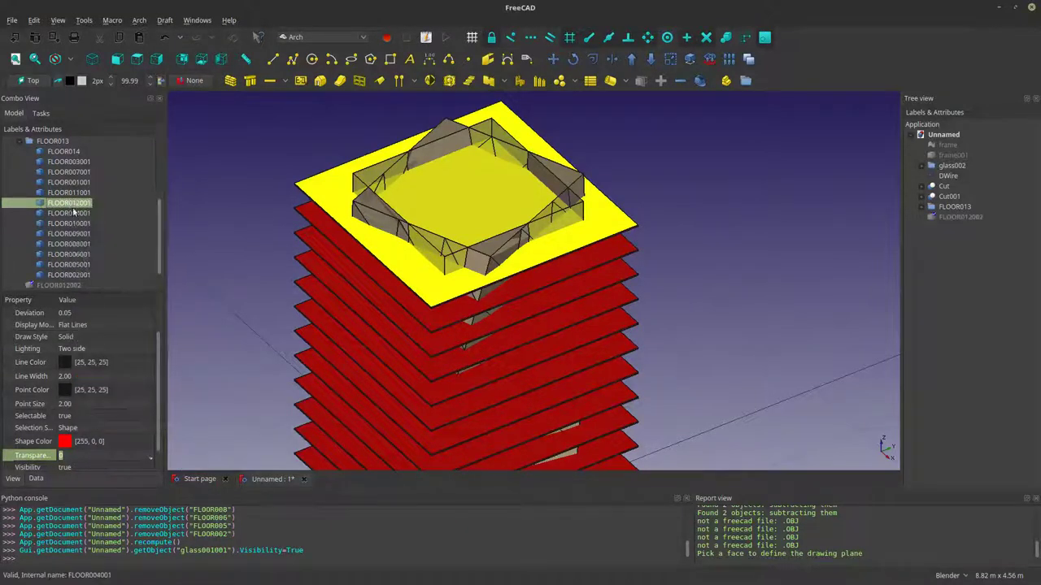
{"action": "double_click", "coordinate": [63, 201]}
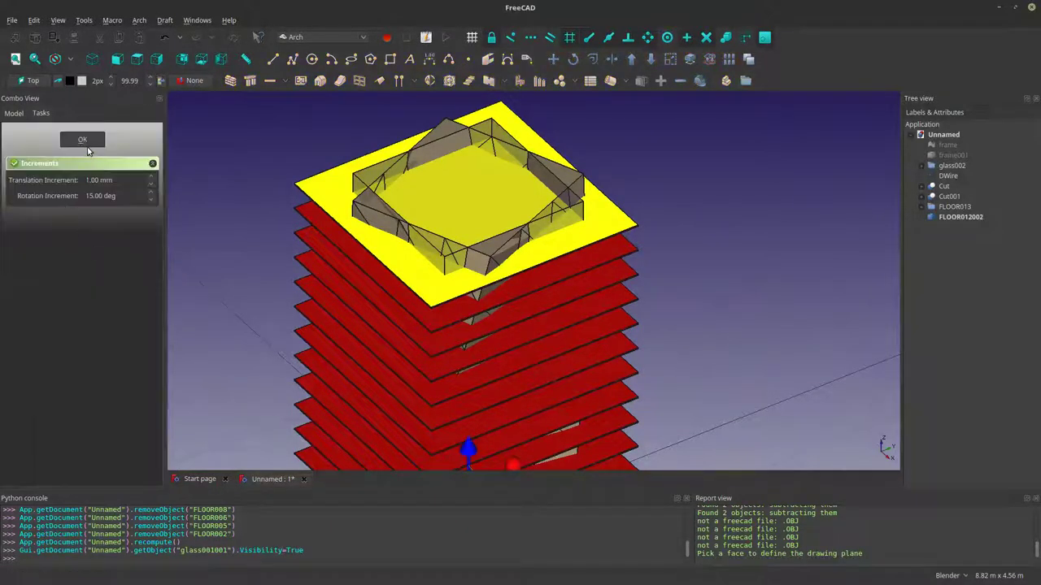
{"action": "left_click", "coordinate": [83, 140]}
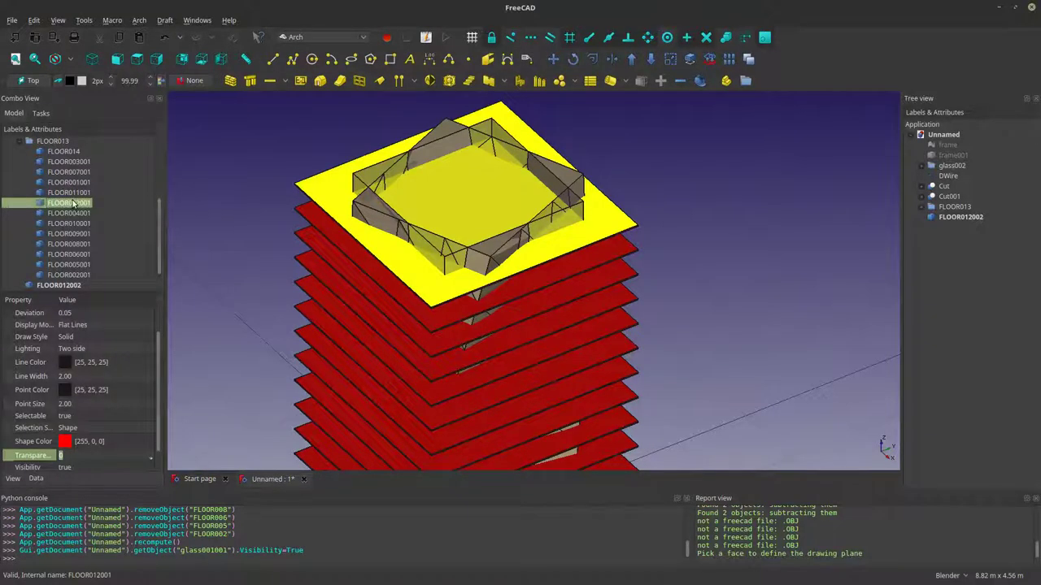
{"action": "double_click", "coordinate": [73, 202]}
{"action": "left_click", "coordinate": [82, 140]}
Step: Make a second pasted copy of the top floor shape FLOOR012001
{"action": "right_click", "coordinate": [70, 206]}
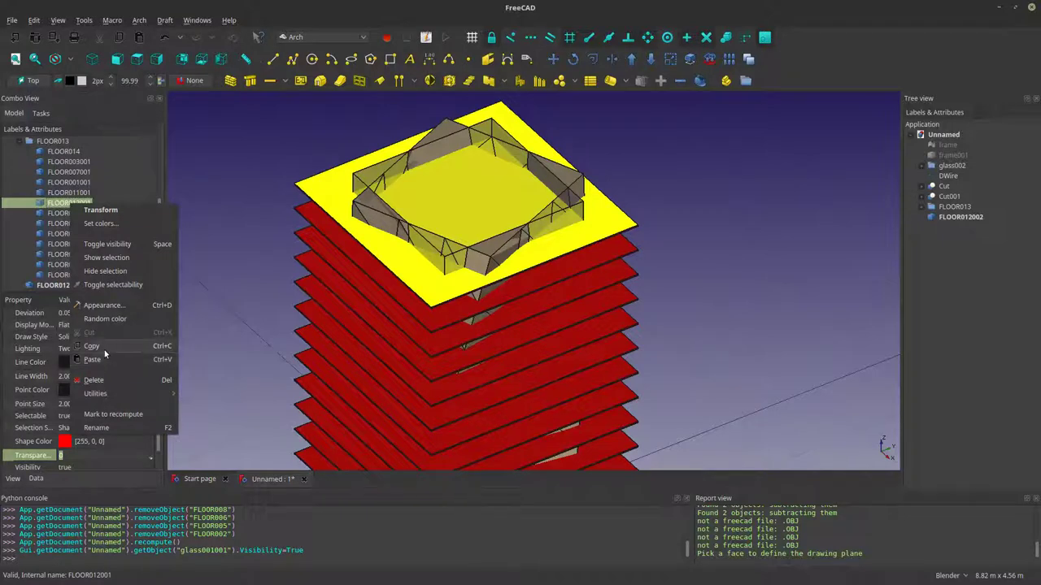
{"action": "left_click", "coordinate": [104, 354]}
{"action": "right_click", "coordinate": [70, 207]}
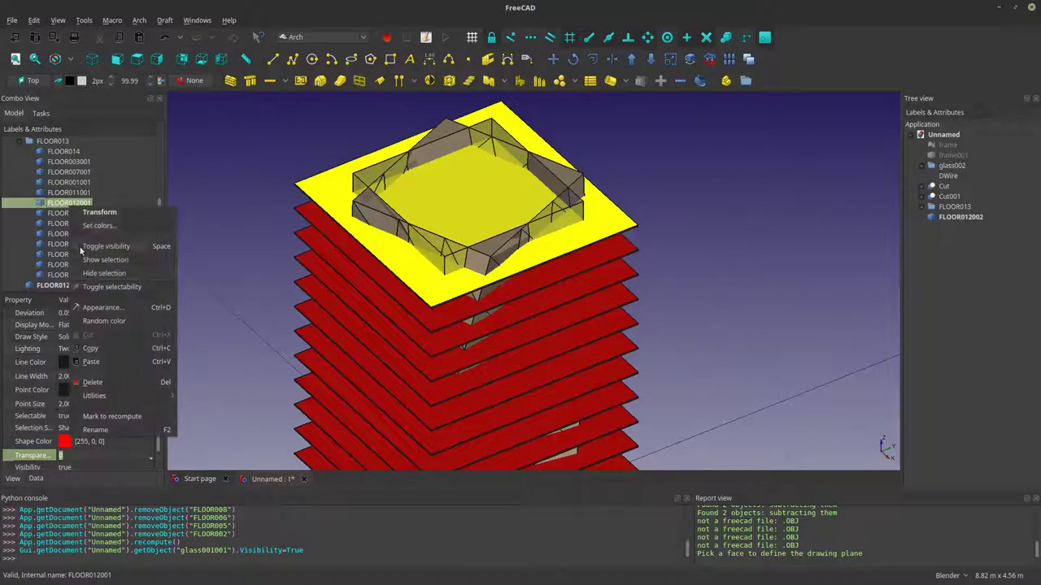
{"action": "left_click", "coordinate": [98, 362]}
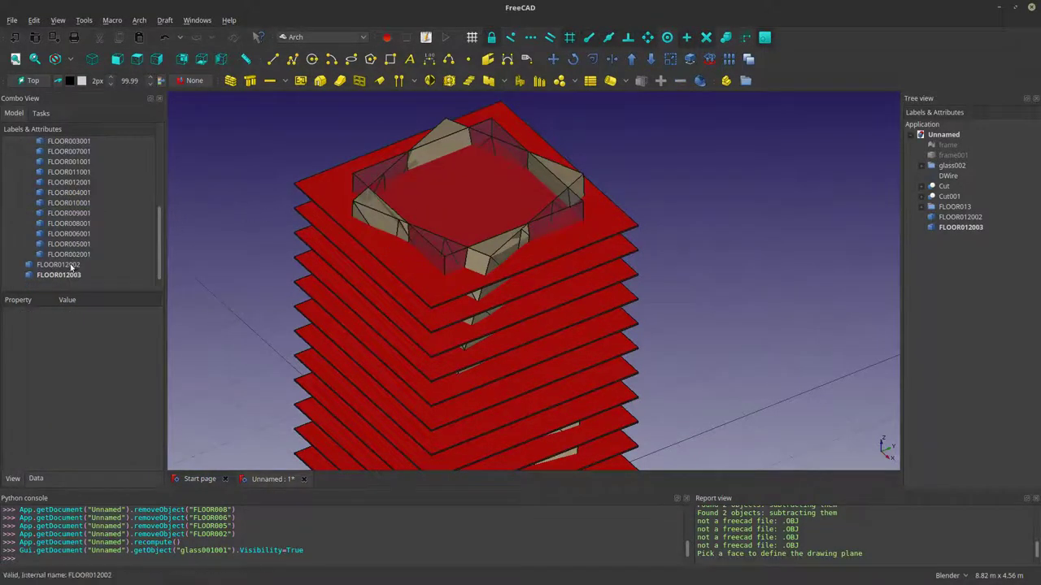
{"action": "left_click", "coordinate": [69, 265]}
{"action": "scroll", "coordinate": [69, 257], "scroll_direction": "up", "scroll_amount": 1}
{"action": "scroll", "coordinate": [71, 196], "scroll_direction": "up", "scroll_amount": 4}
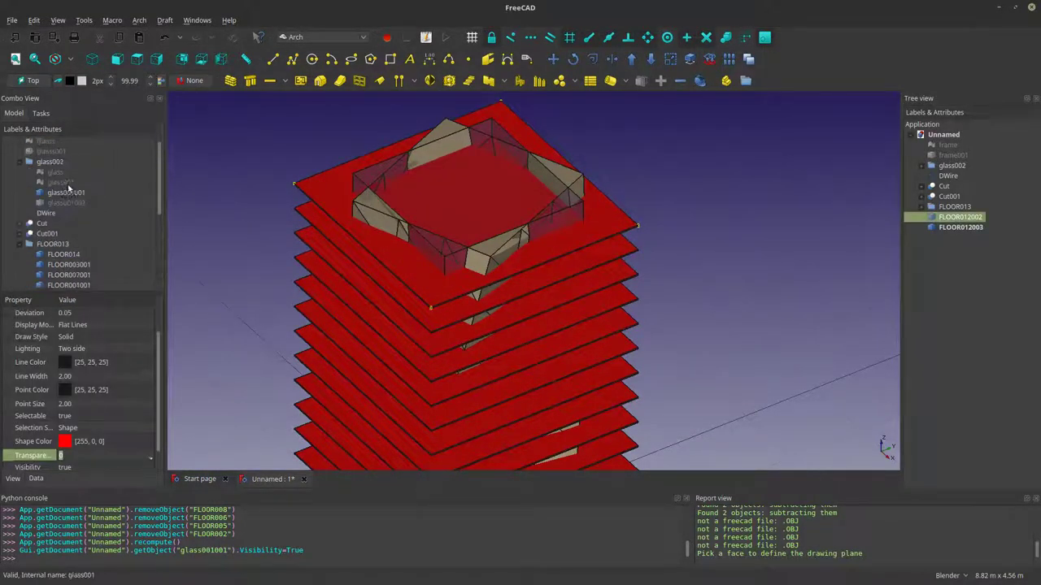
{"action": "left_click", "coordinate": [62, 214]}
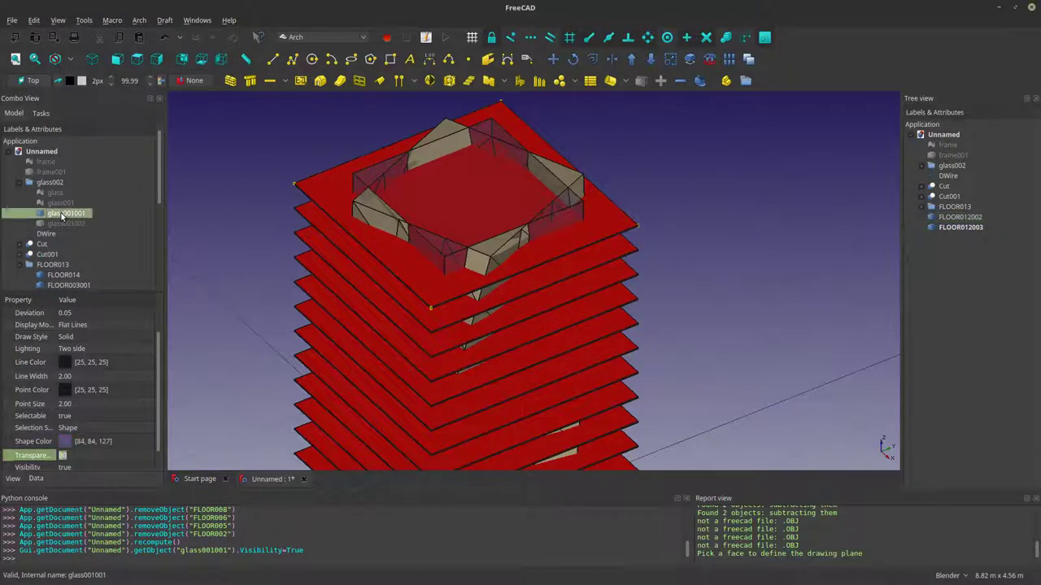
{"action": "scroll", "coordinate": [61, 213], "scroll_direction": "down", "scroll_amount": 3}
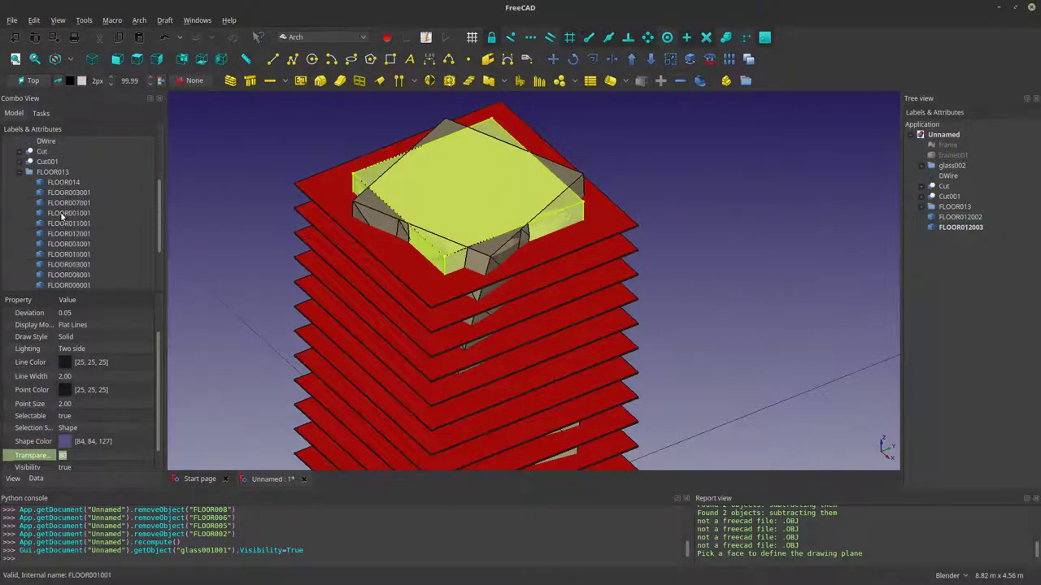
{"action": "scroll", "coordinate": [62, 208], "scroll_direction": "down", "scroll_amount": 4}
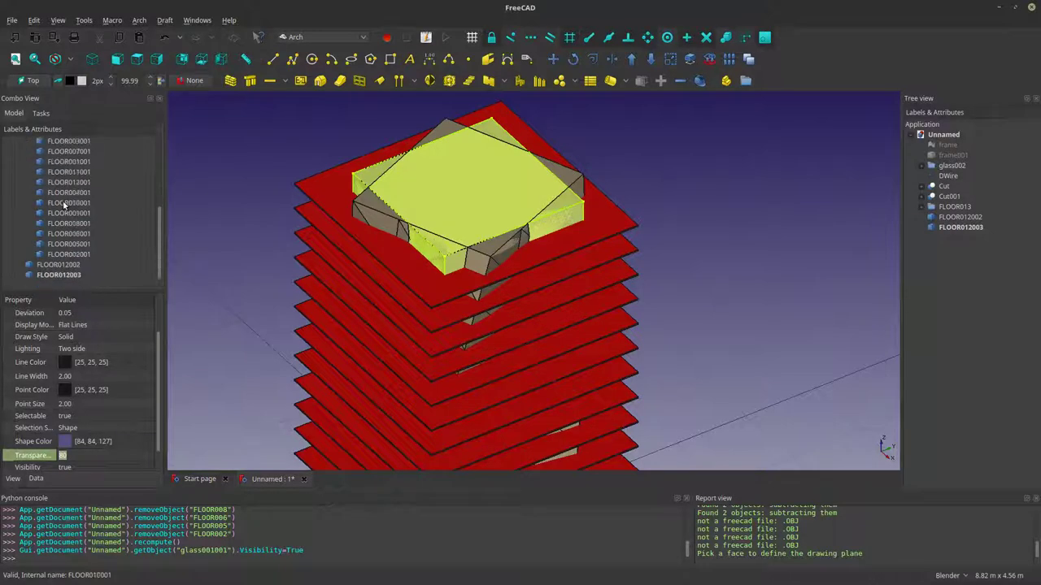
{"action": "left_click", "coordinate": [59, 266]}
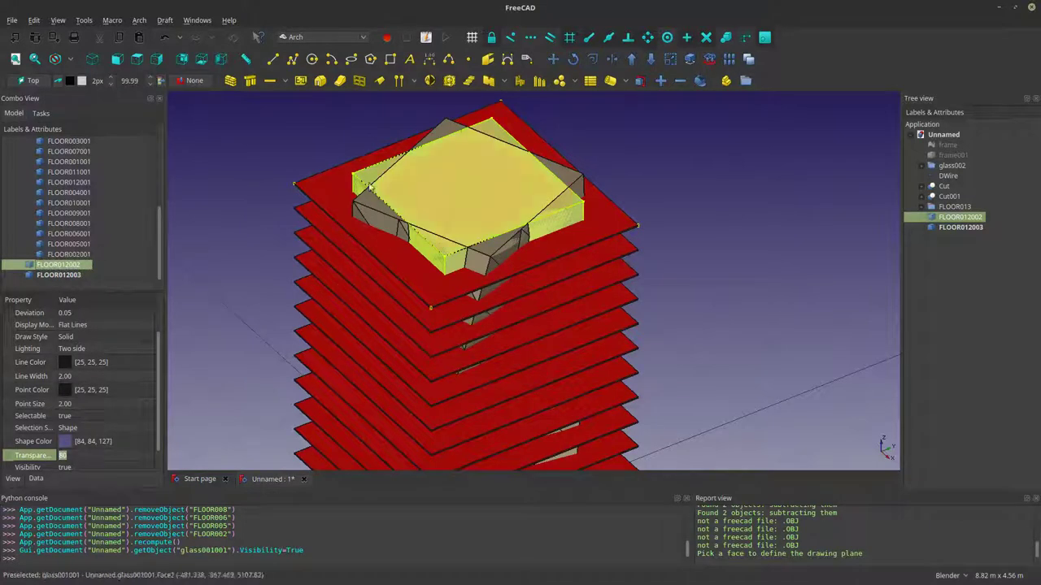
Step: Hide the original top floor shape FLOOR012001 in the FLOOR013 group
{"action": "left_click", "coordinate": [315, 195]}
{"action": "key", "text": "space"}
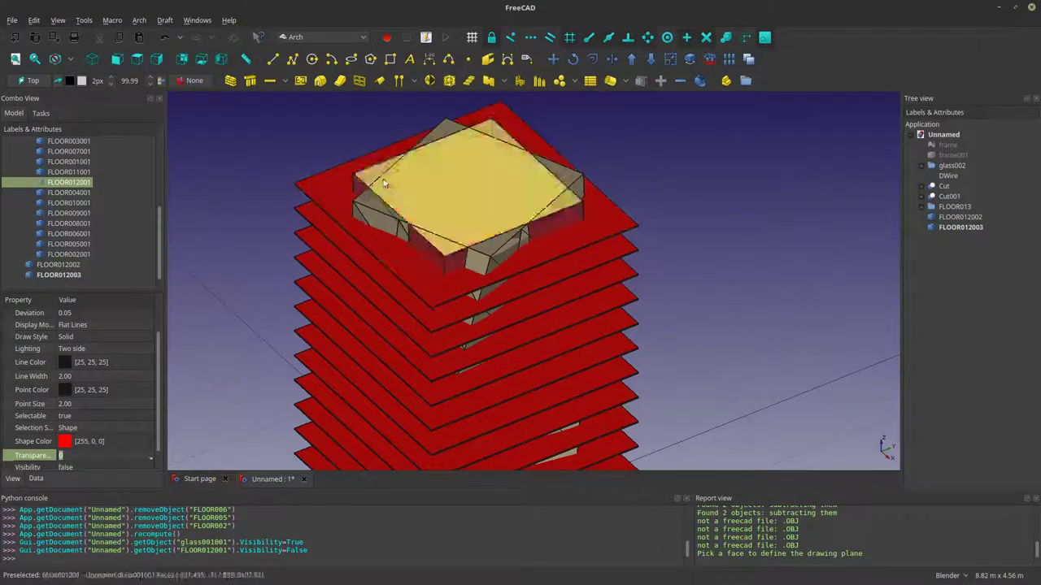
Step: Try to subtract the floor copy FLOOR012002 from the glass001001 solid with Downgrade, and undo the cut
{"action": "left_click", "coordinate": [405, 187]}
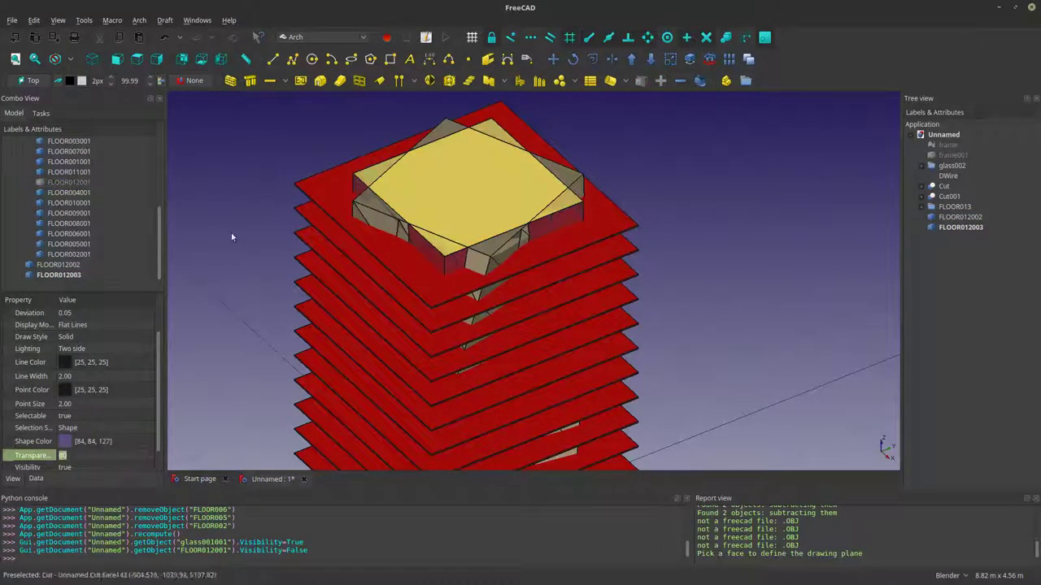
{"action": "left_click", "coordinate": [59, 265]}
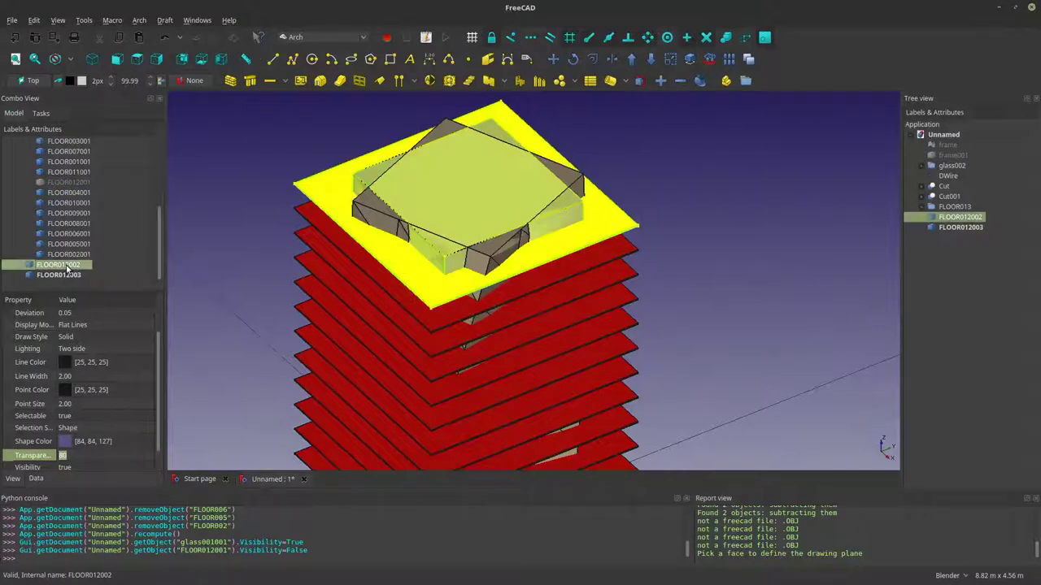
{"action": "left_click", "coordinate": [652, 63]}
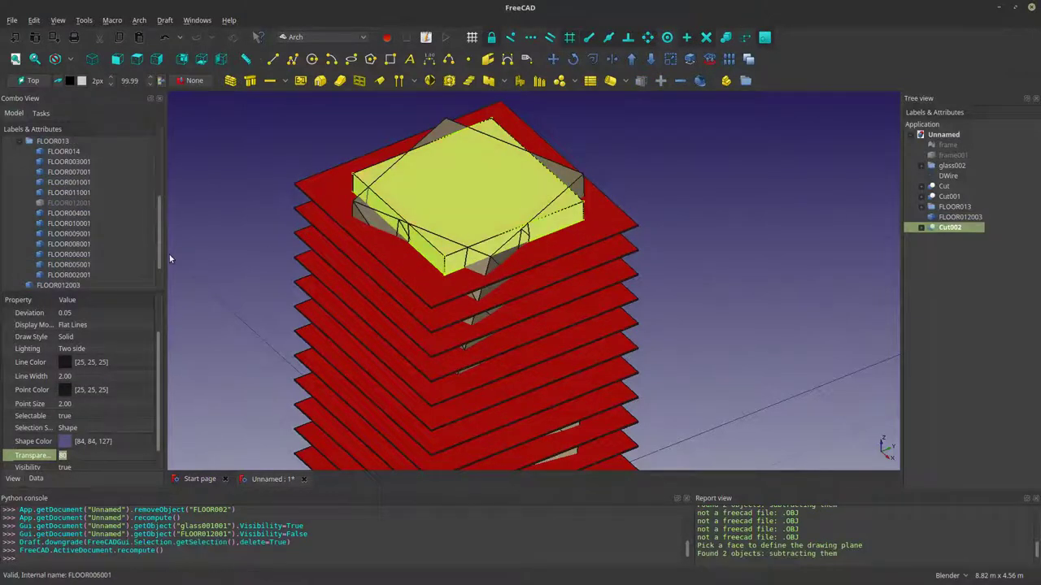
{"action": "left_click", "coordinate": [48, 285]}
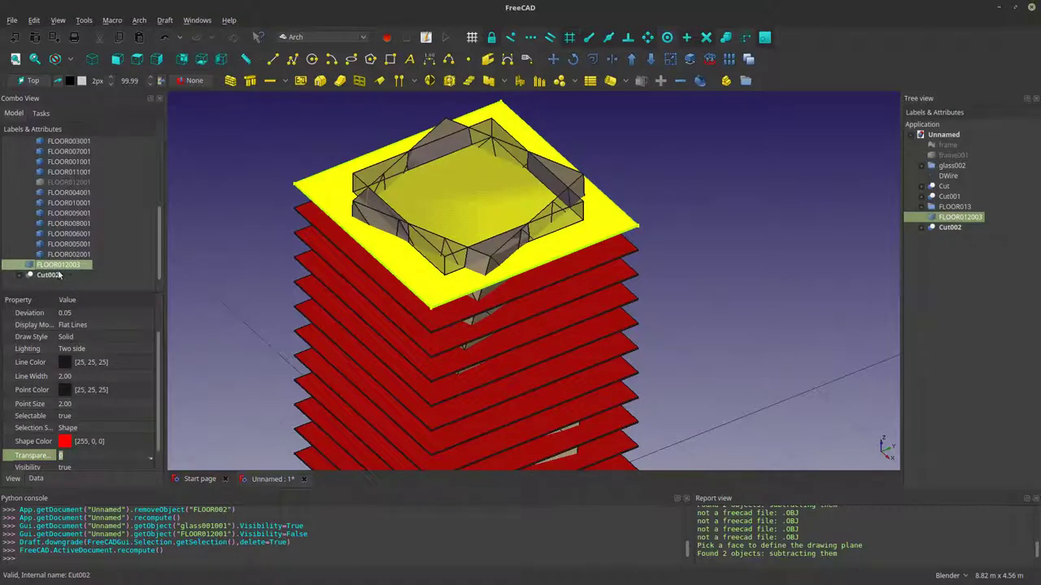
{"action": "left_click", "coordinate": [50, 275]}
{"action": "key", "text": "ctrl+z"}
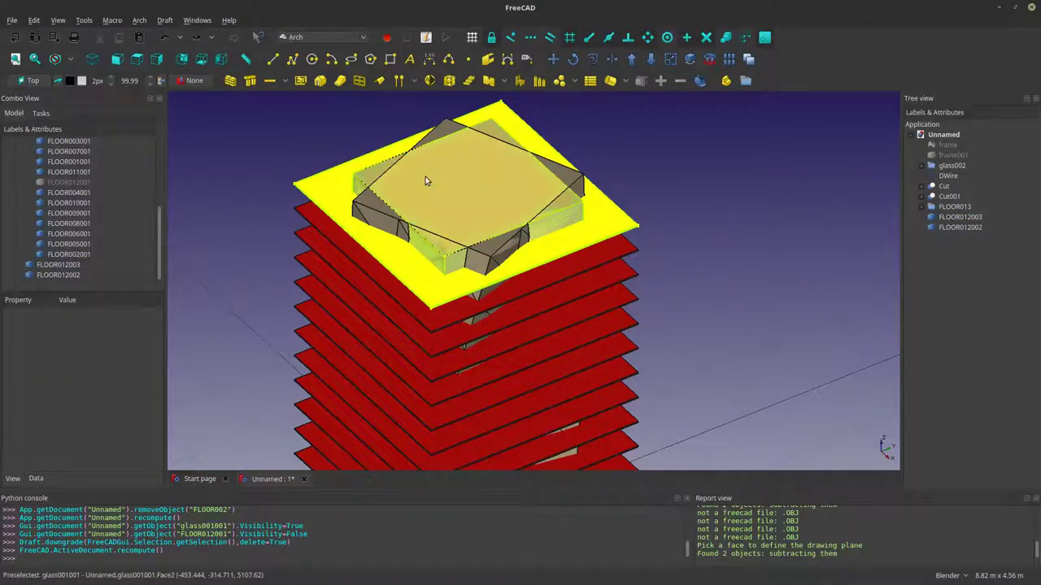
Step: Subtract the glass001001 solid from the floor copy FLOOR012003 with Downgrade, picking the floor first
{"action": "left_click", "coordinate": [457, 198]}
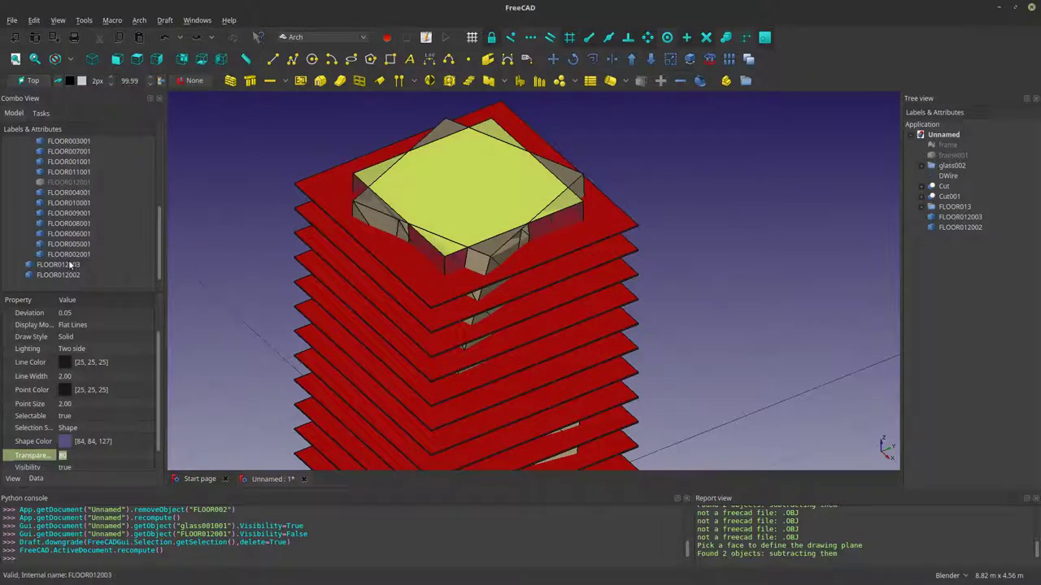
{"action": "left_click", "coordinate": [54, 234]}
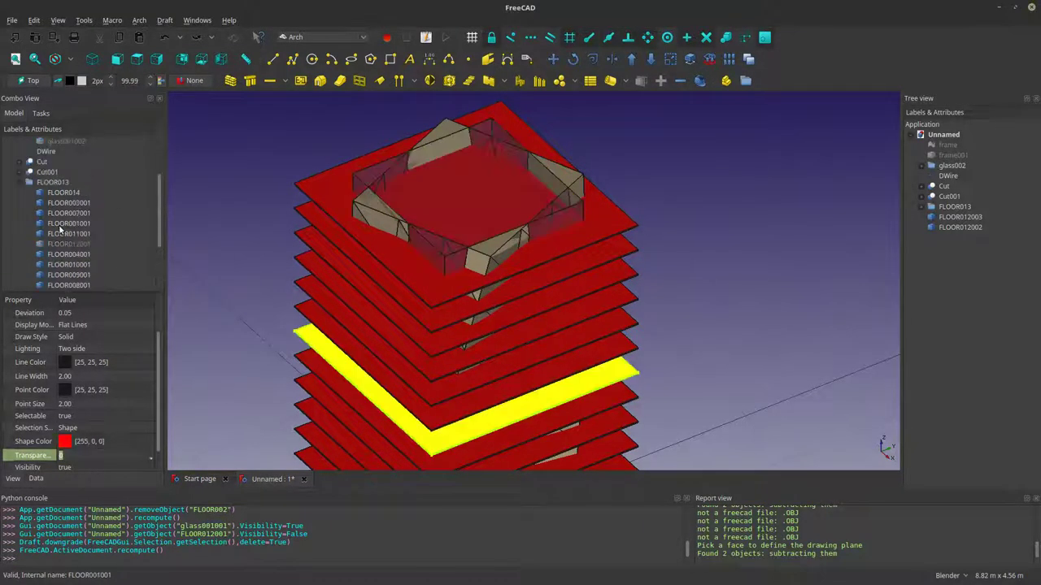
{"action": "left_click", "coordinate": [52, 266]}
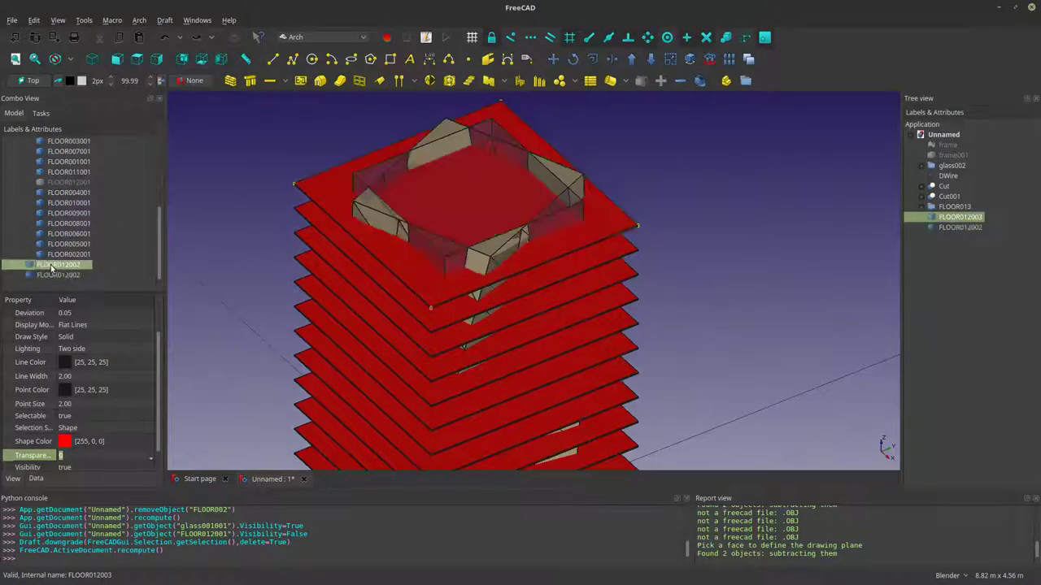
{"action": "scroll", "coordinate": [54, 261], "scroll_direction": "up", "scroll_amount": 5}
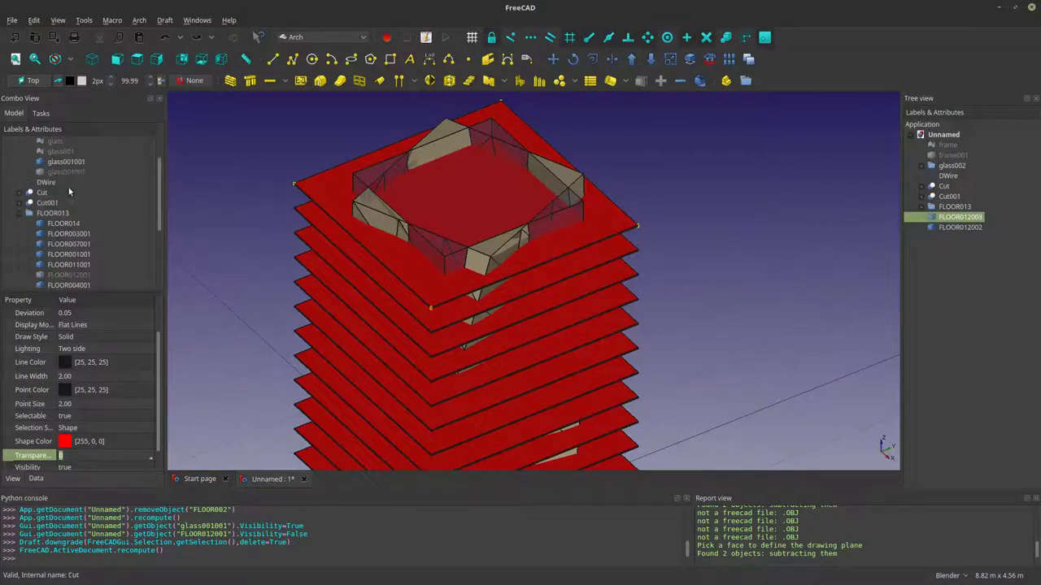
{"action": "left_click", "coordinate": [84, 211]}
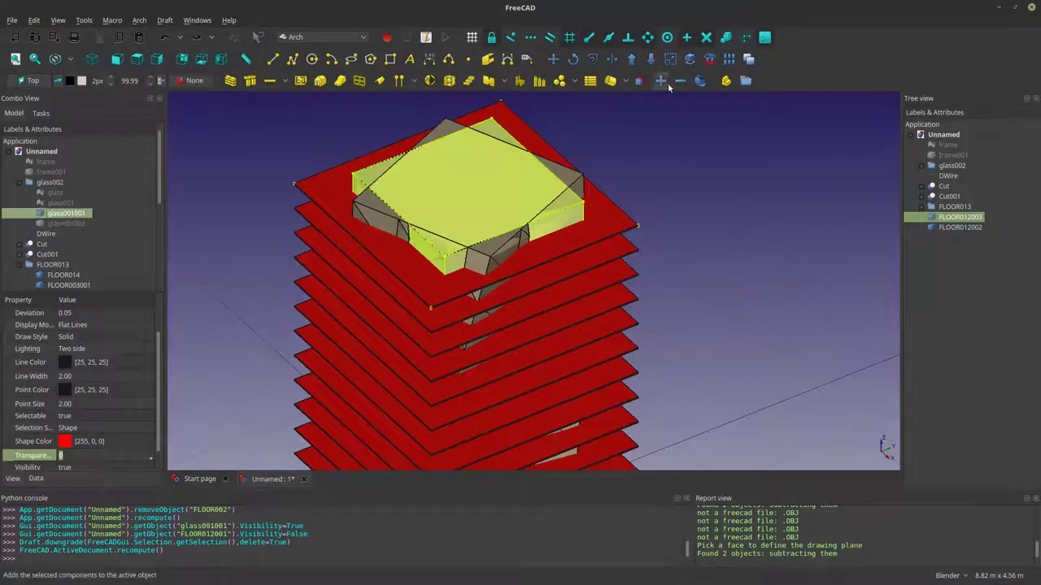
{"action": "left_click", "coordinate": [650, 63]}
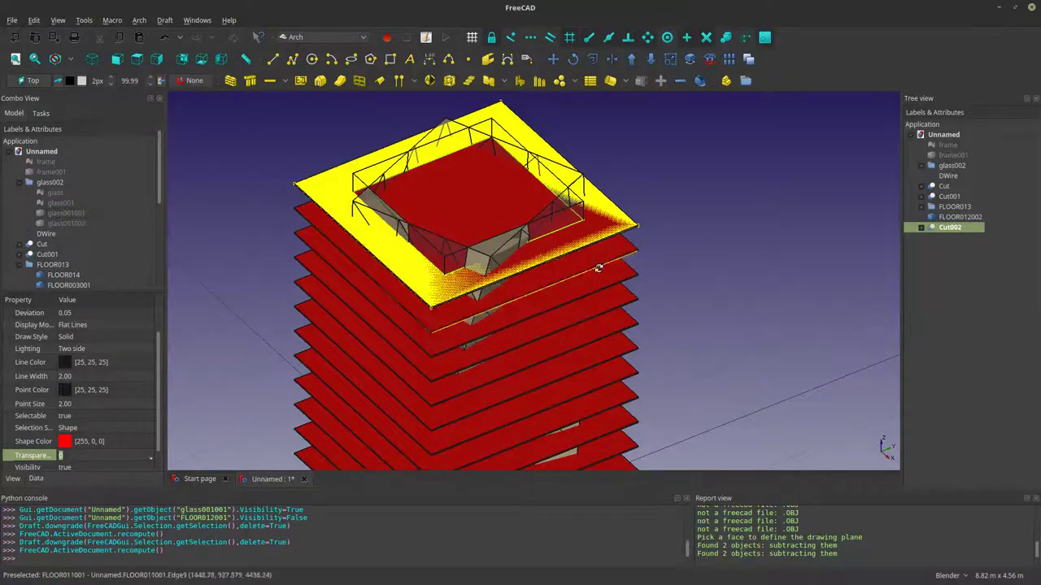
Step: Hide the remaining floor copy FLOOR012002 and inspect the cut top floor from several angles
{"action": "middle_click_drag", "start_coordinate": [444, 243], "coordinate": [523, 299]}
{"action": "left_click", "coordinate": [450, 202]}
{"action": "key", "text": "space"}
{"action": "scroll", "coordinate": [518, 247], "scroll_direction": "up", "scroll_amount": 2}
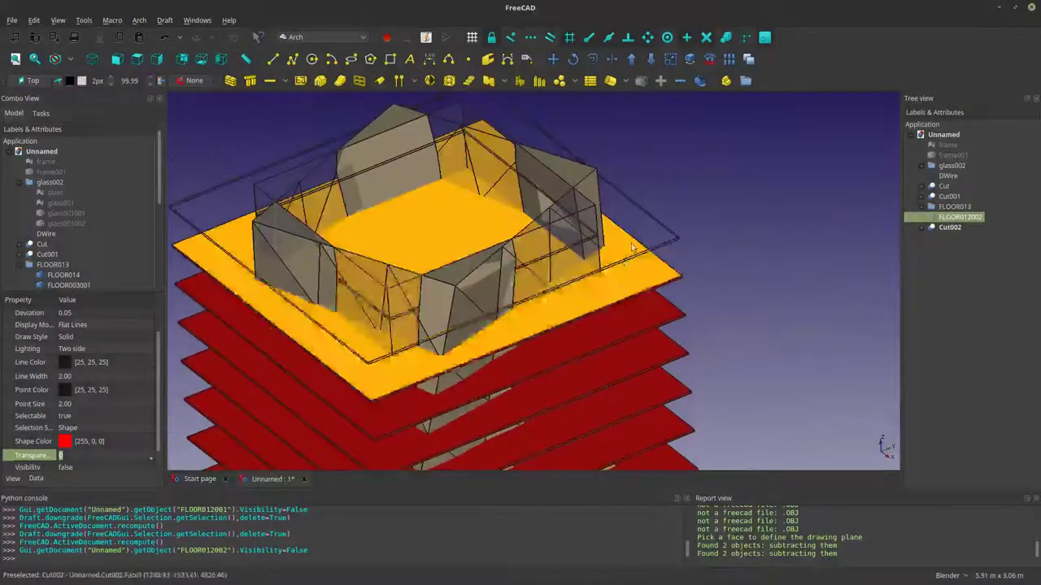
{"action": "middle_click_drag", "start_coordinate": [601, 260], "coordinate": [807, 281]}
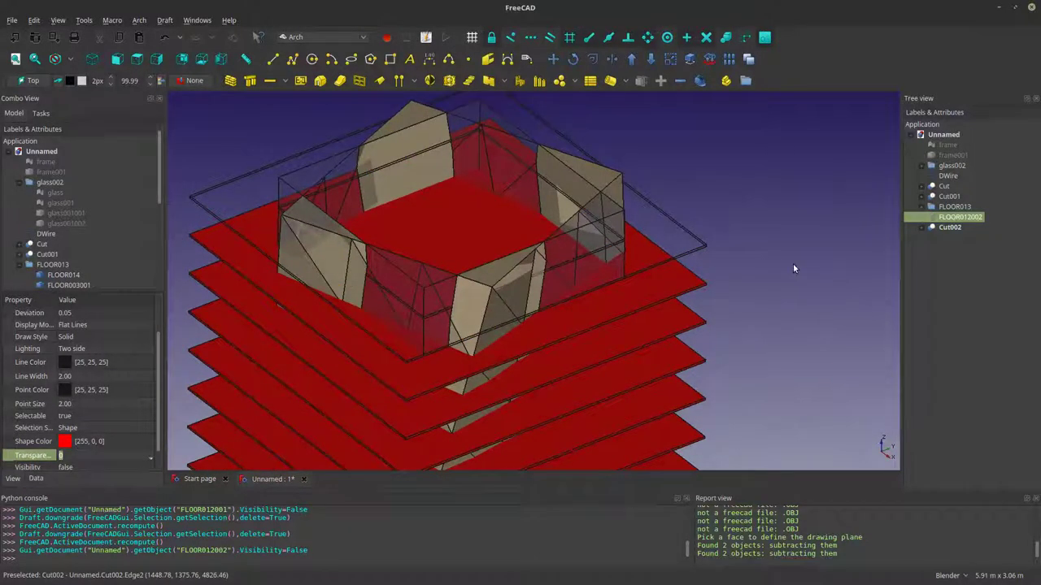
Step: Undo the last boolean cut between the top floor copy and the glass001001 solid
{"action": "key", "text": "ctrl+z"}
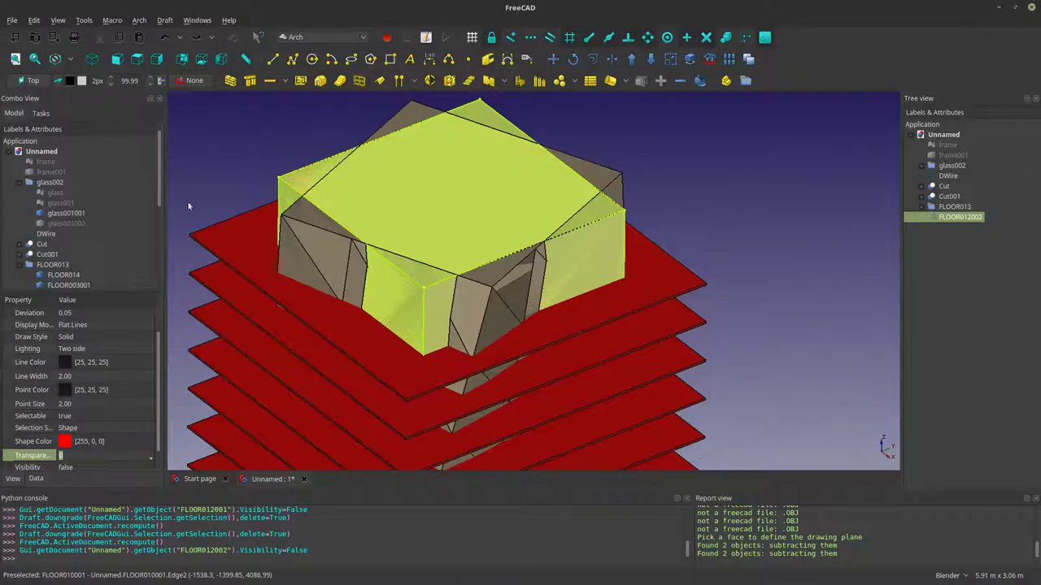
{"action": "key", "text": "ctrl+z"}
{"action": "left_click", "coordinate": [241, 149]}
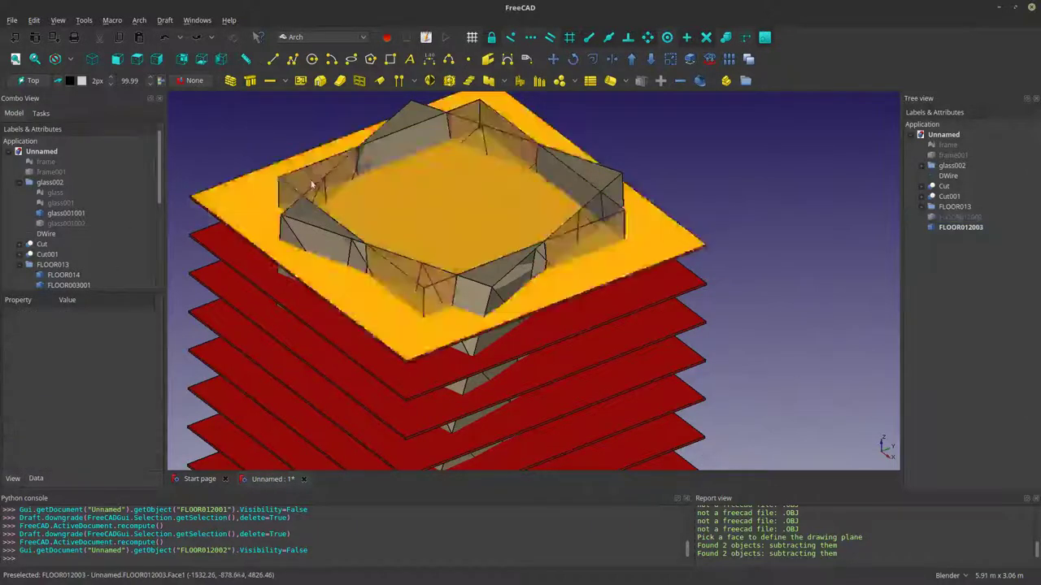
Step: Check which top floor copy is in view by toggling FLOOR012002's visibility and selecting FLOOR012003
{"action": "scroll", "coordinate": [108, 210], "scroll_direction": "down", "scroll_amount": 5}
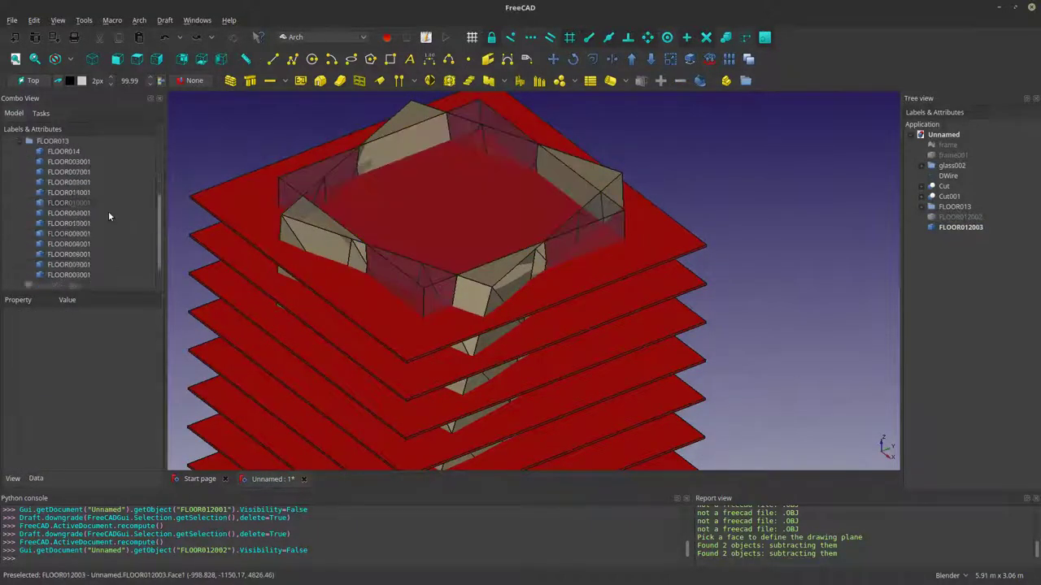
{"action": "left_click", "coordinate": [55, 274]}
{"action": "left_click", "coordinate": [59, 267]}
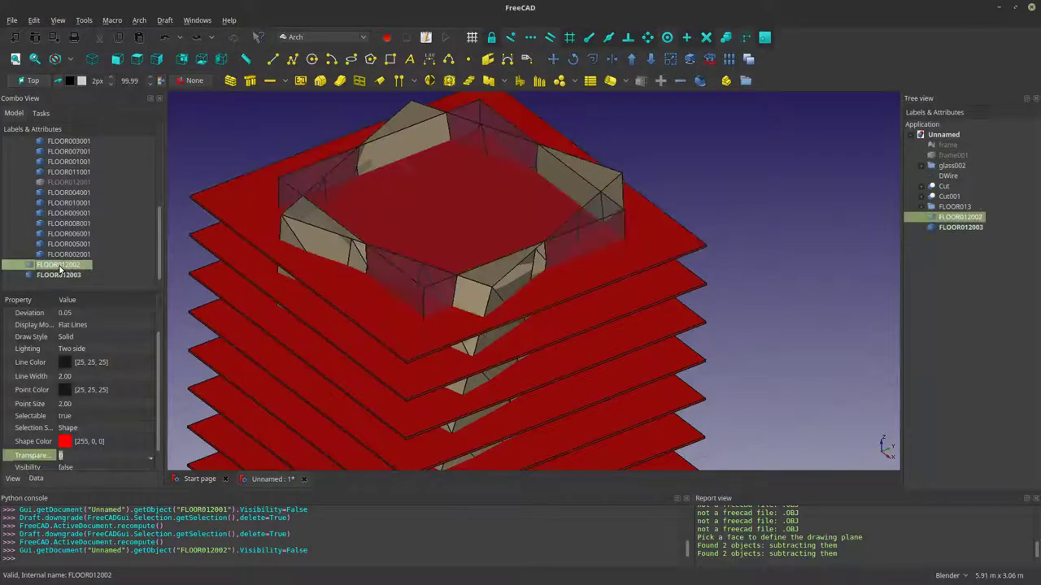
{"action": "key", "text": "space"}
{"action": "key", "text": "space"}
{"action": "left_click", "coordinate": [60, 275]}
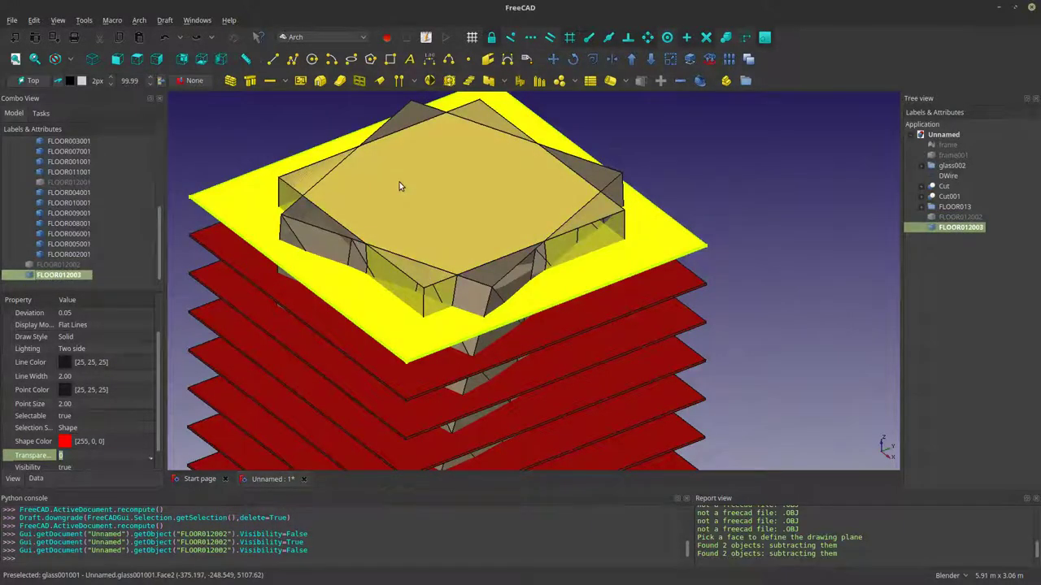
{"action": "left_click", "coordinate": [234, 145]}
Step: Subtract the floor copy FLOOR012003 from the glass001001 solid with Downgrade, picking the glass first
{"action": "scroll", "coordinate": [70, 185], "scroll_direction": "up", "scroll_amount": 5}
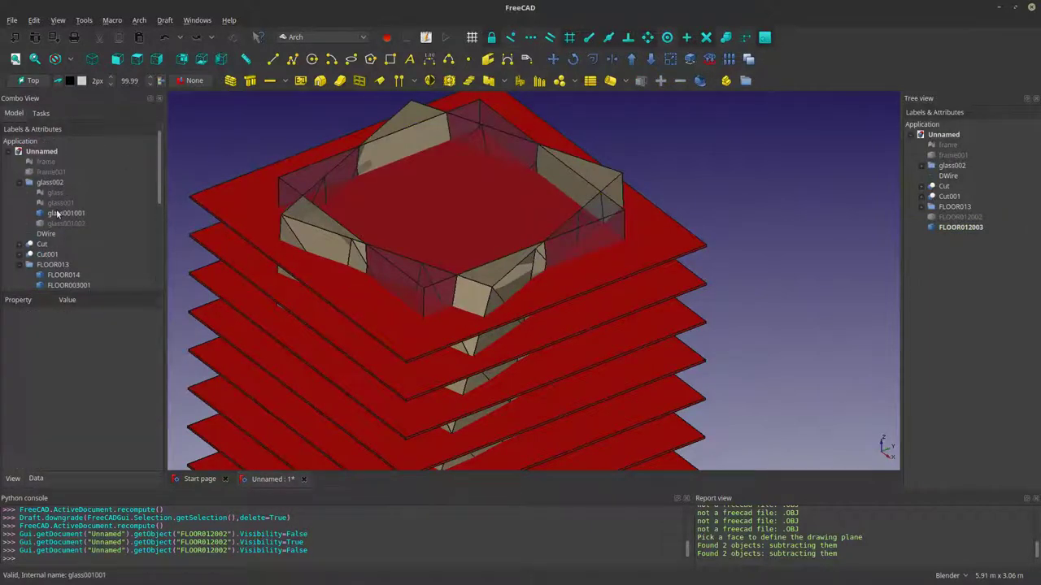
{"action": "left_click", "coordinate": [57, 214]}
{"action": "scroll", "coordinate": [64, 233], "scroll_direction": "down", "scroll_amount": 5}
{"action": "left_click", "coordinate": [60, 275], "text": "ctrl"}
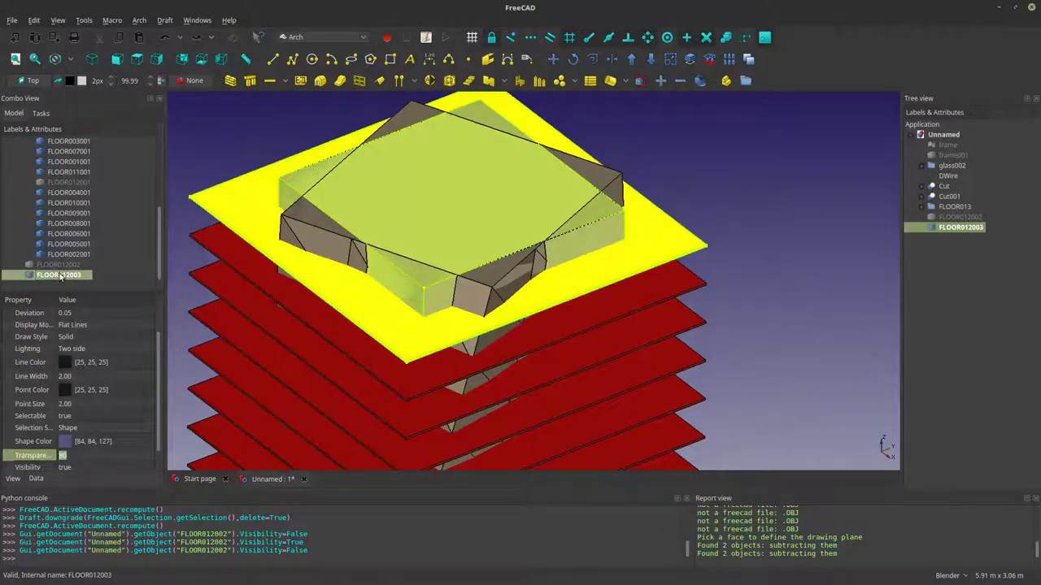
{"action": "left_click", "coordinate": [651, 60]}
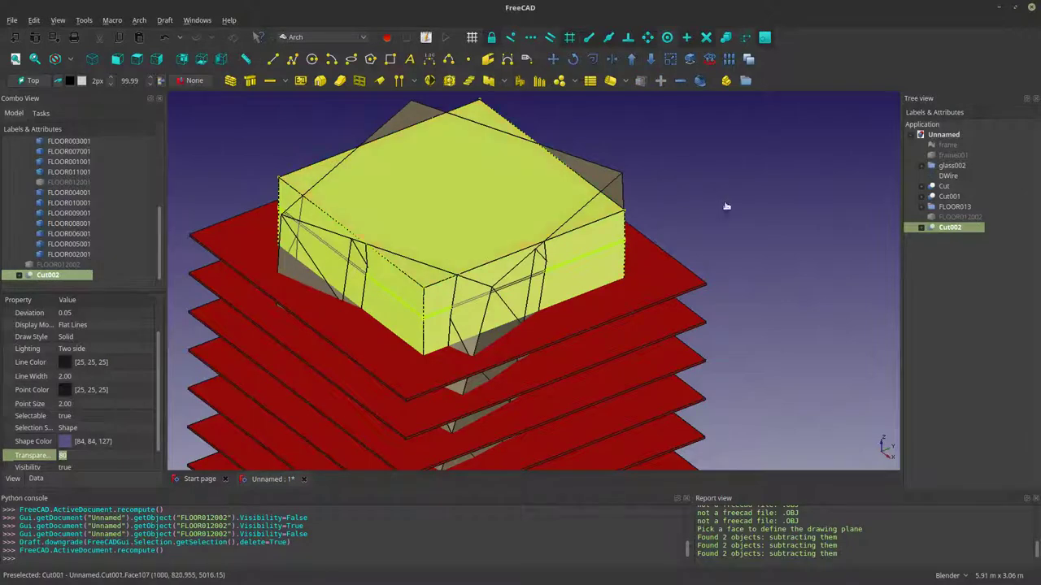
Step: Examine Cut002 by toggling its visibility and viewing the tower from several angles
{"action": "left_click", "coordinate": [726, 207]}
{"action": "left_click", "coordinate": [62, 275]}
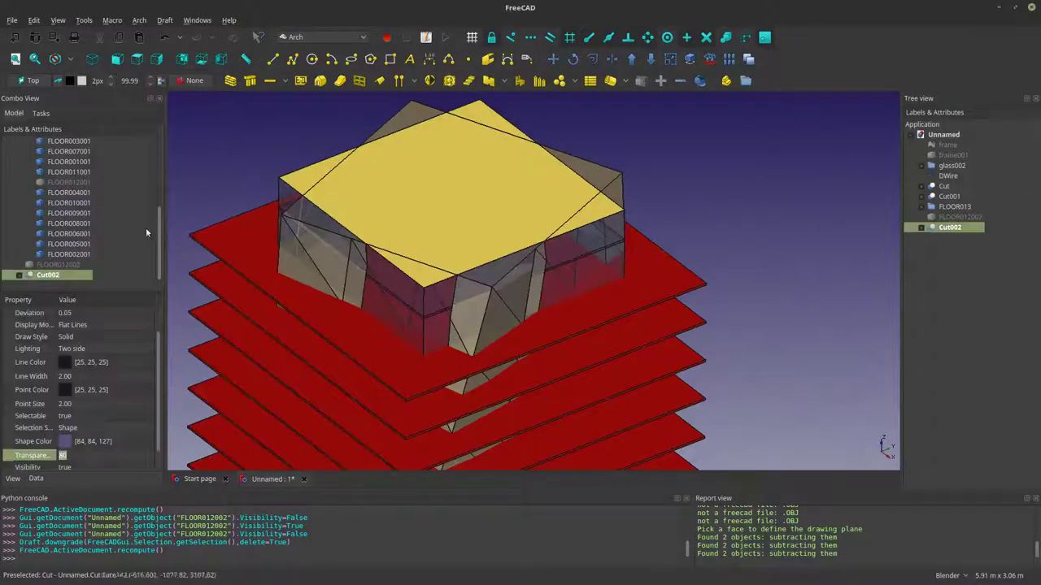
{"action": "key", "text": "space"}
{"action": "key", "text": "space"}
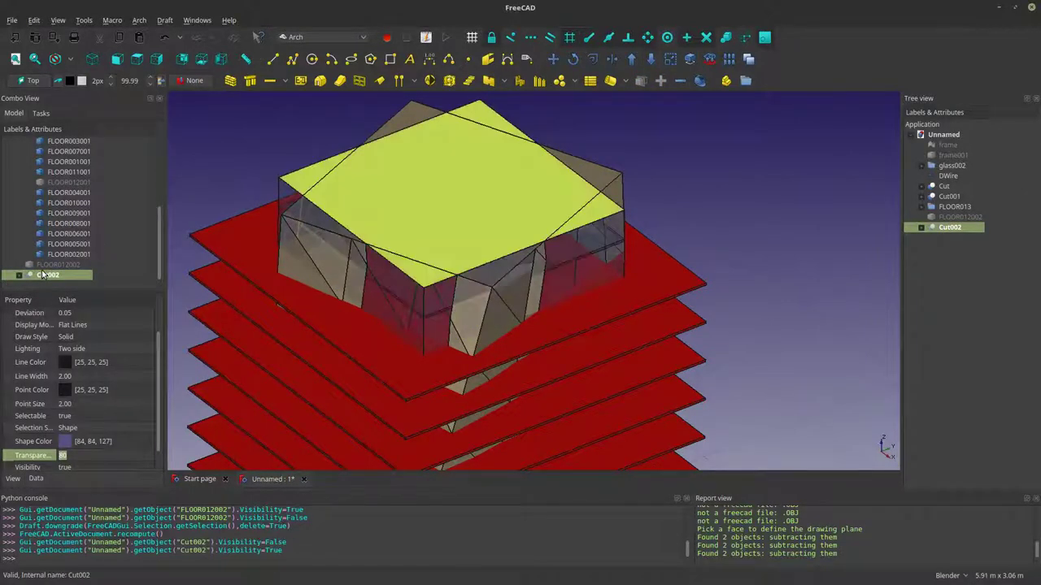
{"action": "left_click", "coordinate": [780, 190]}
{"action": "middle_click_drag", "start_coordinate": [566, 277], "coordinate": [543, 188]}
{"action": "scroll", "coordinate": [565, 254], "scroll_direction": "down", "scroll_amount": 4}
{"action": "scroll", "coordinate": [563, 273], "scroll_direction": "up", "scroll_amount": 2}
{"action": "left_click", "coordinate": [111, 21]}
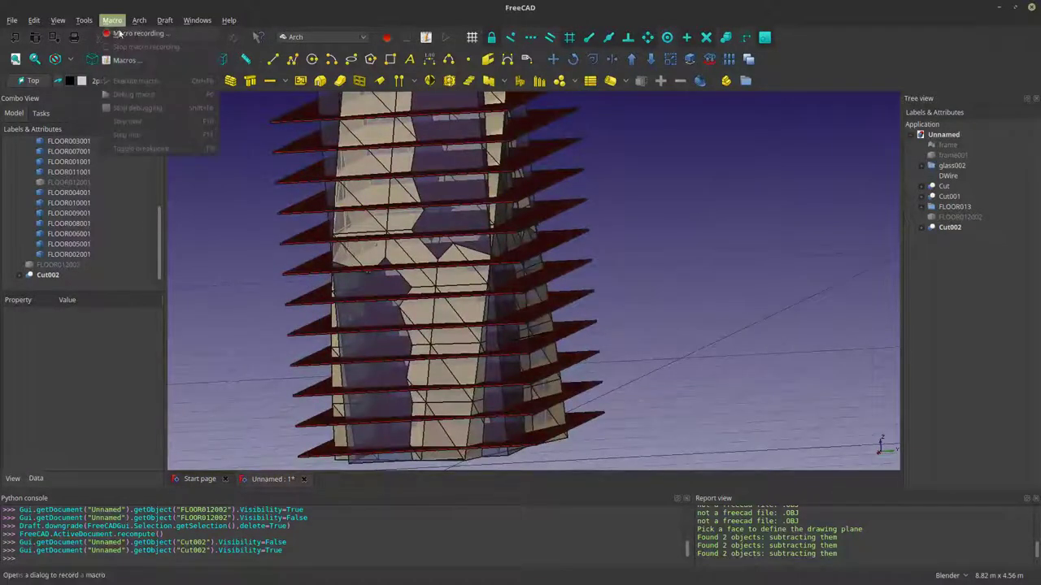
{"action": "mouse_move", "coordinate": [166, 22]}
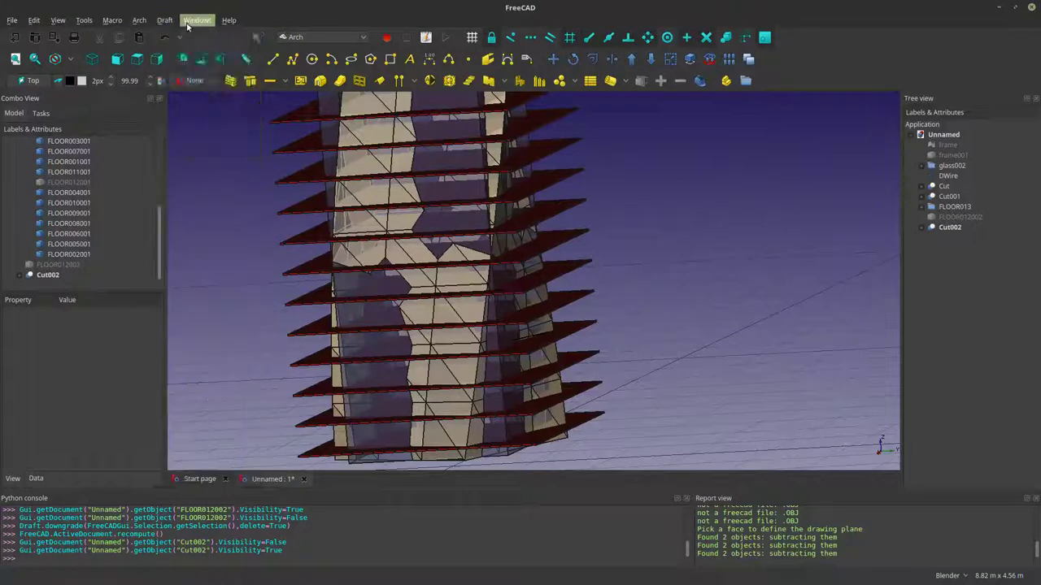
{"action": "mouse_move", "coordinate": [116, 21]}
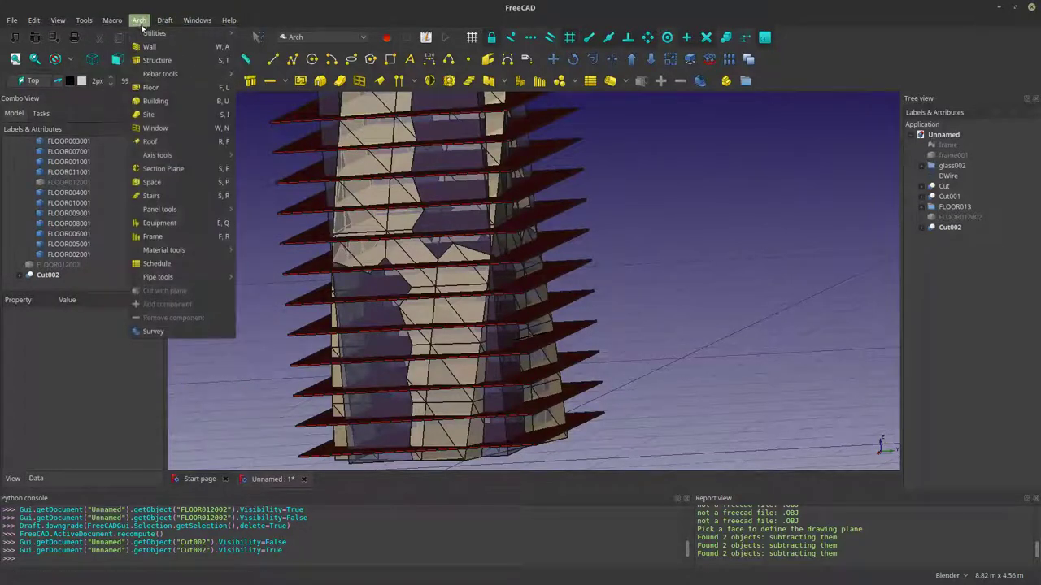
{"action": "mouse_move", "coordinate": [58, 21]}
{"action": "left_click", "coordinate": [114, 9]}
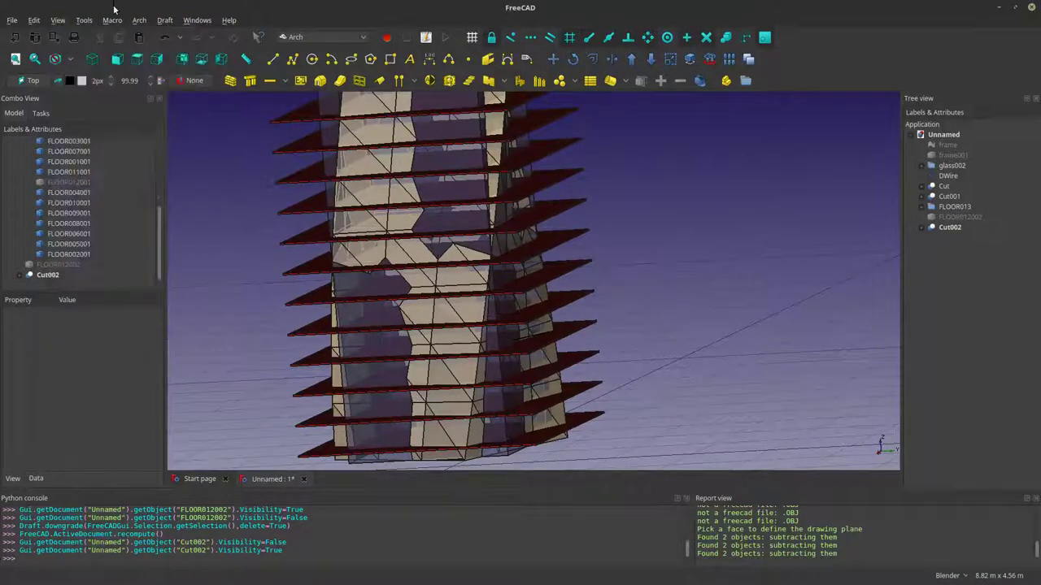
Step: Display the model in the Shaded draw style
{"action": "left_click", "coordinate": [72, 58]}
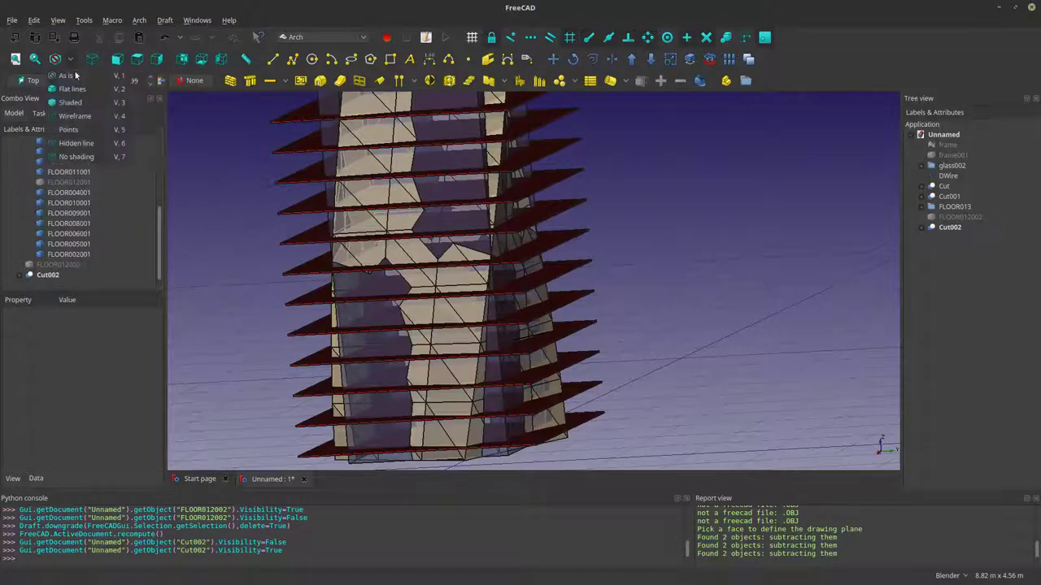
{"action": "left_click", "coordinate": [73, 103]}
{"action": "scroll", "coordinate": [487, 256], "scroll_direction": "down", "scroll_amount": 4}
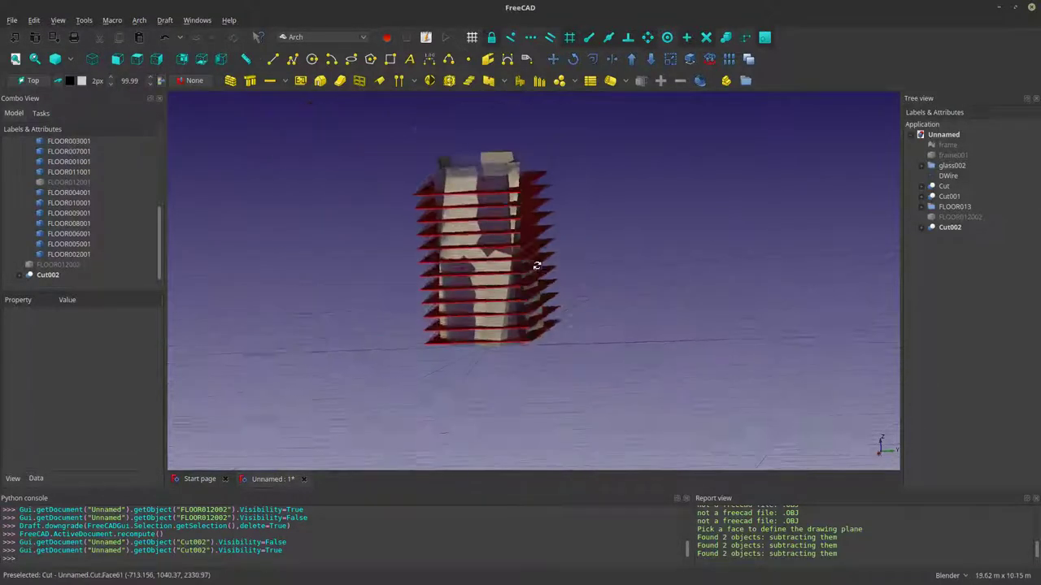
Step: Switch the 3D view to perspective projection
{"action": "left_click", "coordinate": [58, 22]}
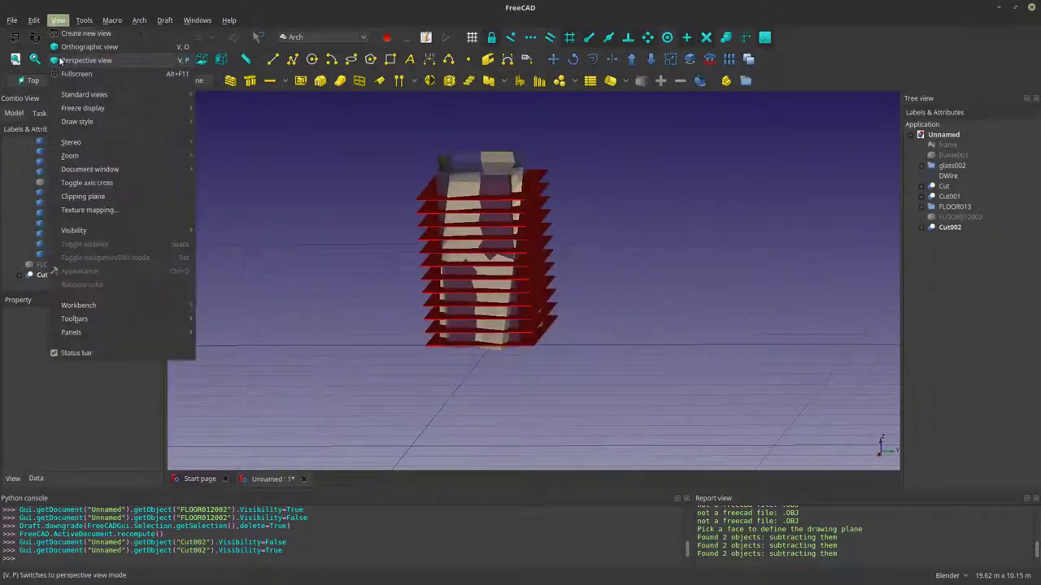
{"action": "left_click", "coordinate": [94, 60]}
{"action": "middle_click_drag", "start_coordinate": [445, 241], "coordinate": [482, 252]}
{"action": "middle_click_drag", "start_coordinate": [442, 291], "coordinate": [559, 300], "text": "shift"}
{"action": "scroll", "coordinate": [477, 214], "scroll_direction": "up", "scroll_amount": 3}
Step: Set the draw style back to As is
{"action": "left_click", "coordinate": [71, 59]}
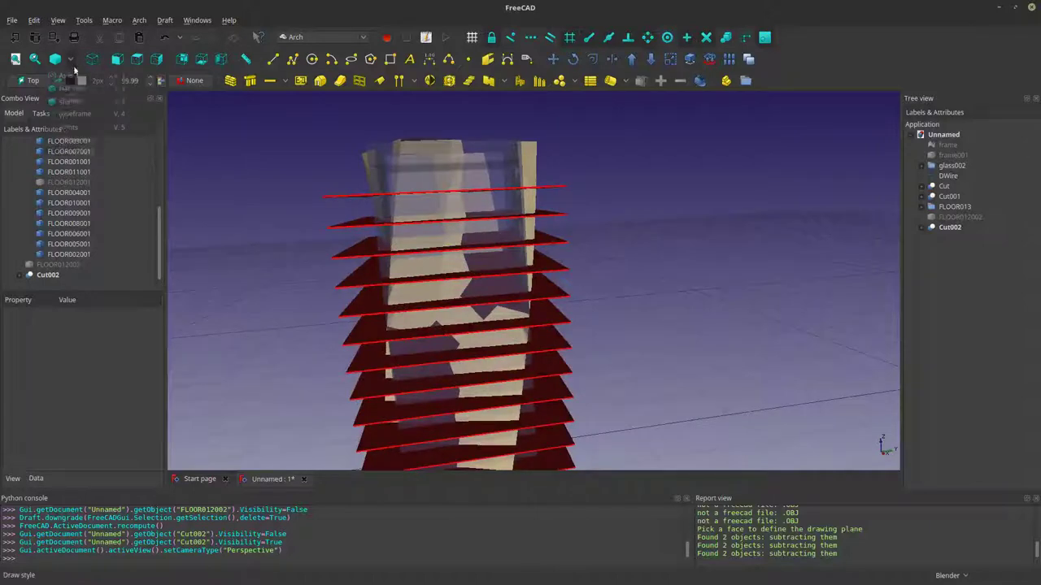
{"action": "left_click", "coordinate": [76, 78]}
{"action": "mouse_move", "coordinate": [596, 313]}
{"action": "middle_mouse_down"}
{"action": "mouse_move", "coordinate": [597, 334]}
{"action": "mouse_move", "coordinate": [519, 353]}
{"action": "mouse_move", "coordinate": [467, 275]}
{"action": "mouse_move", "coordinate": [574, 253]}
{"action": "middle_mouse_up"}
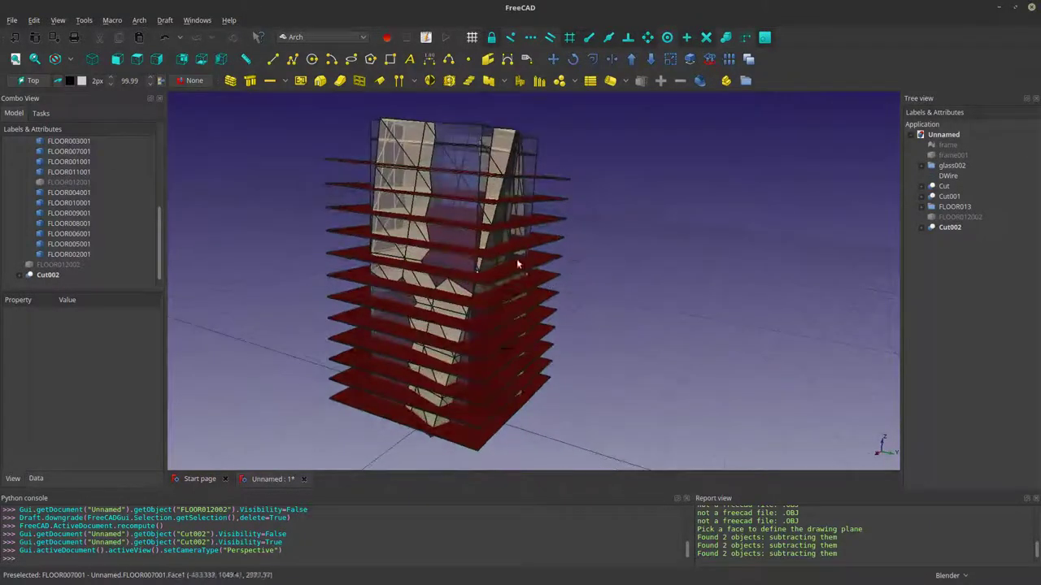
Step: Hide the original floor shapes in the FLOOR013 group by toggling the visibility of the whole range
{"action": "left_click", "coordinate": [545, 256]}
{"action": "key", "text": "space"}
{"action": "key", "text": "space"}
{"action": "key", "text": "space"}
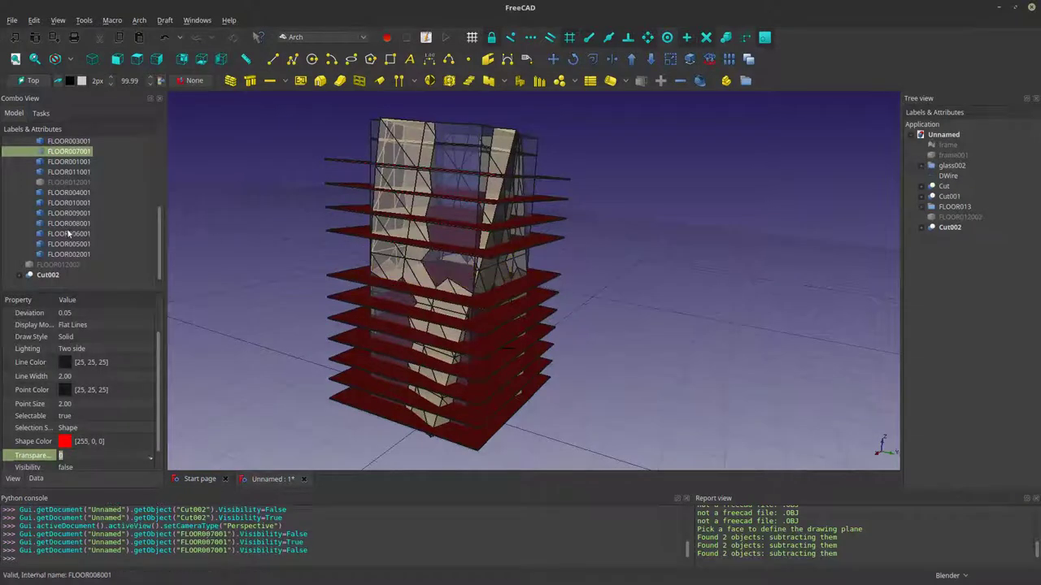
{"action": "scroll", "coordinate": [68, 258], "scroll_direction": "up", "scroll_amount": 2}
{"action": "left_click", "coordinate": [68, 196], "text": "shift"}
{"action": "key", "text": "space"}
{"action": "key", "text": "space"}
{"action": "key", "text": "space"}
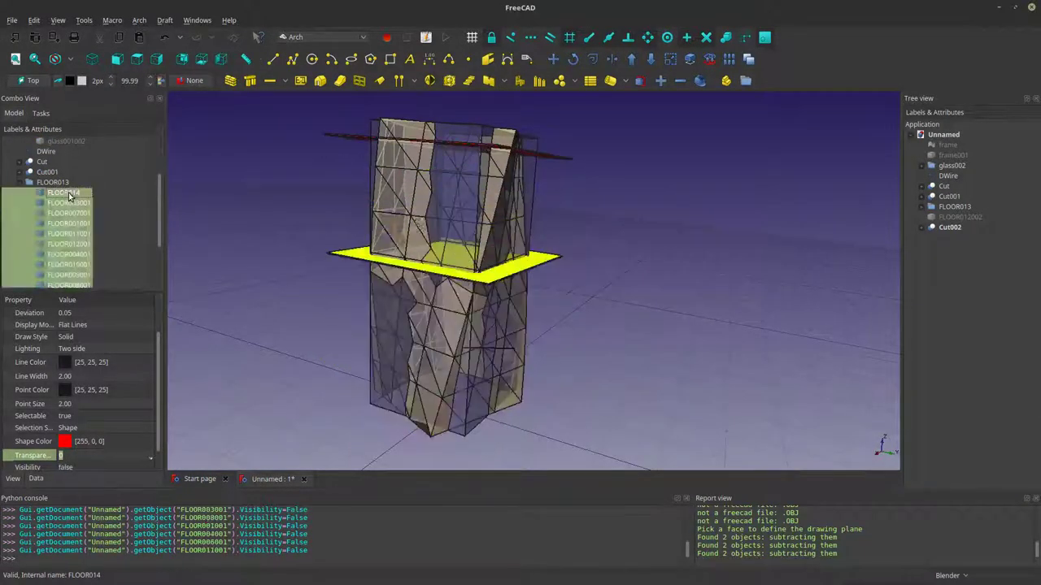
Step: Hide the floor shapes FLOOR007001 and FLOOR012001 that are still showing
{"action": "left_click", "coordinate": [324, 230]}
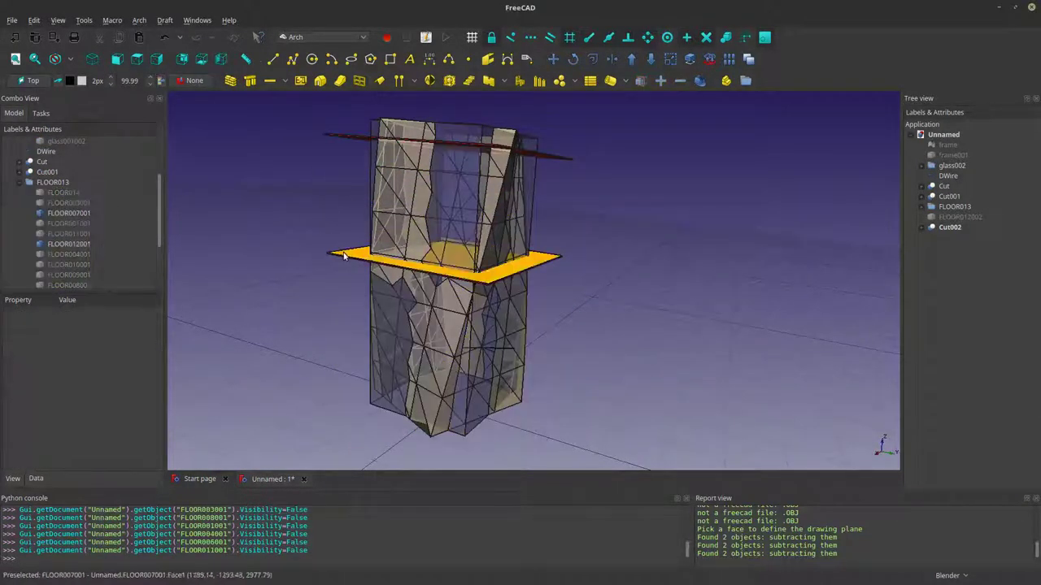
{"action": "left_click", "coordinate": [344, 246]}
{"action": "key", "text": "space"}
{"action": "left_click", "coordinate": [346, 139]}
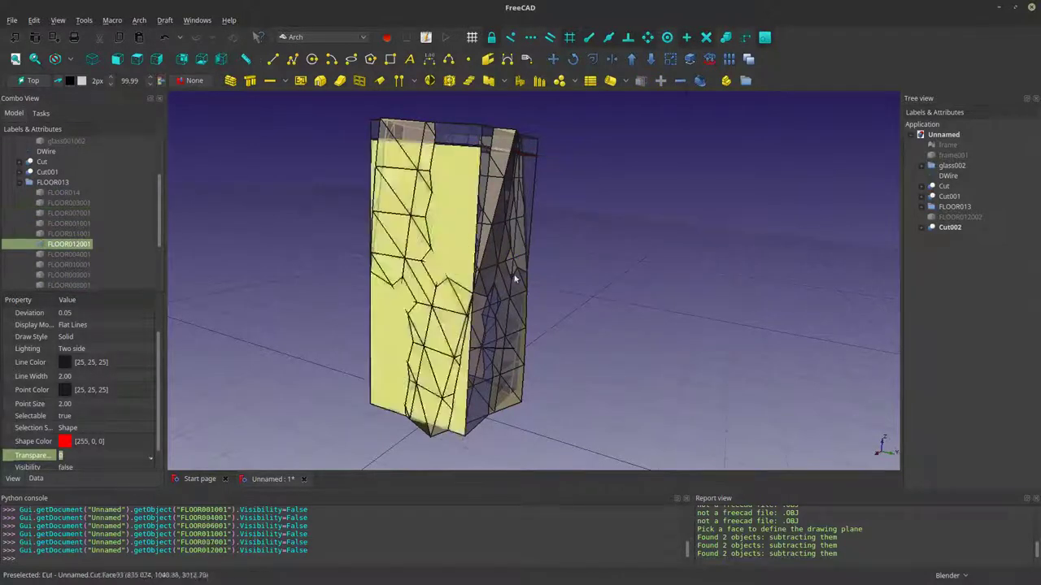
{"action": "key", "text": "space"}
Step: Hide the boolean result Cut002
{"action": "mouse_move", "coordinate": [520, 309]}
{"action": "middle_mouse_down"}
{"action": "mouse_move", "coordinate": [537, 302]}
{"action": "mouse_move", "coordinate": [521, 325]}
{"action": "mouse_move", "coordinate": [599, 325]}
{"action": "mouse_move", "coordinate": [534, 344]}
{"action": "mouse_move", "coordinate": [627, 276]}
{"action": "mouse_move", "coordinate": [563, 305]}
{"action": "mouse_move", "coordinate": [579, 287]}
{"action": "mouse_move", "coordinate": [560, 332]}
{"action": "mouse_move", "coordinate": [515, 339]}
{"action": "mouse_move", "coordinate": [448, 297]}
{"action": "mouse_move", "coordinate": [570, 351]}
{"action": "mouse_move", "coordinate": [525, 330]}
{"action": "mouse_move", "coordinate": [503, 300]}
{"action": "middle_mouse_up"}
{"action": "left_click", "coordinate": [400, 156]}
{"action": "key", "text": "space"}
Step: Examine the tower's remaining frame and glass faces up close and from several angles
{"action": "scroll", "coordinate": [485, 325], "scroll_direction": "up", "scroll_amount": 3}
{"action": "scroll", "coordinate": [488, 292], "scroll_direction": "up", "scroll_amount": 5}
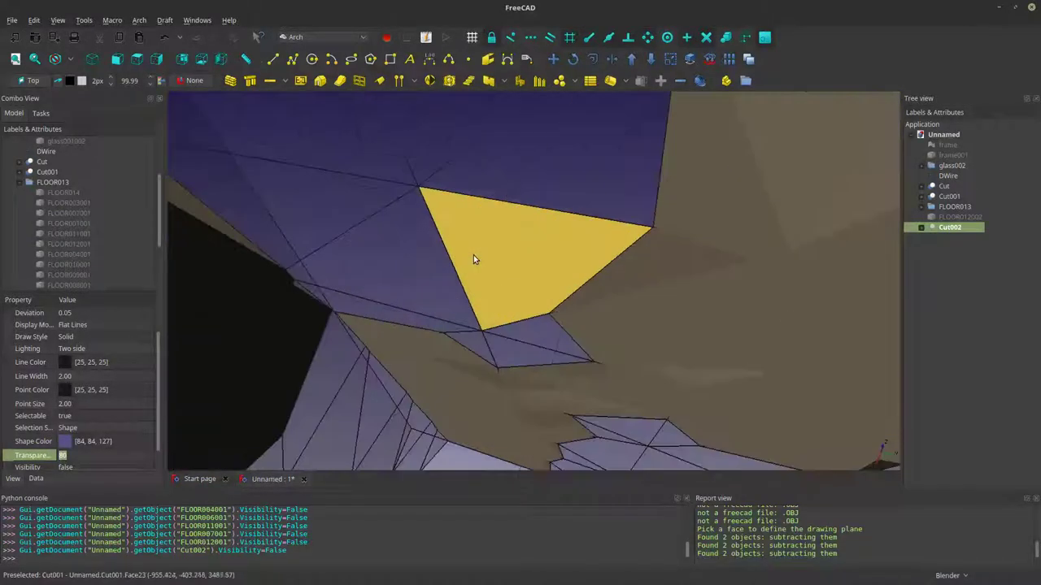
{"action": "scroll", "coordinate": [474, 255], "scroll_direction": "up", "scroll_amount": 3}
{"action": "middle_click_drag", "start_coordinate": [470, 251], "coordinate": [562, 331]}
{"action": "scroll", "coordinate": [465, 219], "scroll_direction": "down", "scroll_amount": 7}
{"action": "scroll", "coordinate": [457, 278], "scroll_direction": "down", "scroll_amount": 10}
{"action": "scroll", "coordinate": [498, 303], "scroll_direction": "down", "scroll_amount": 3}
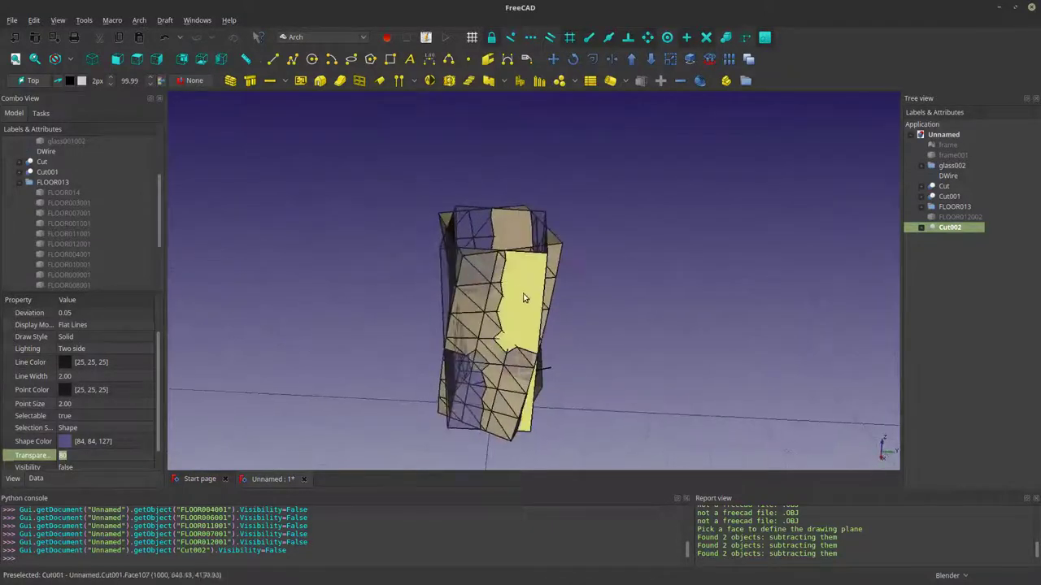
{"action": "scroll", "coordinate": [525, 297], "scroll_direction": "up", "scroll_amount": 3}
{"action": "middle_click_drag", "start_coordinate": [521, 296], "coordinate": [465, 281]}
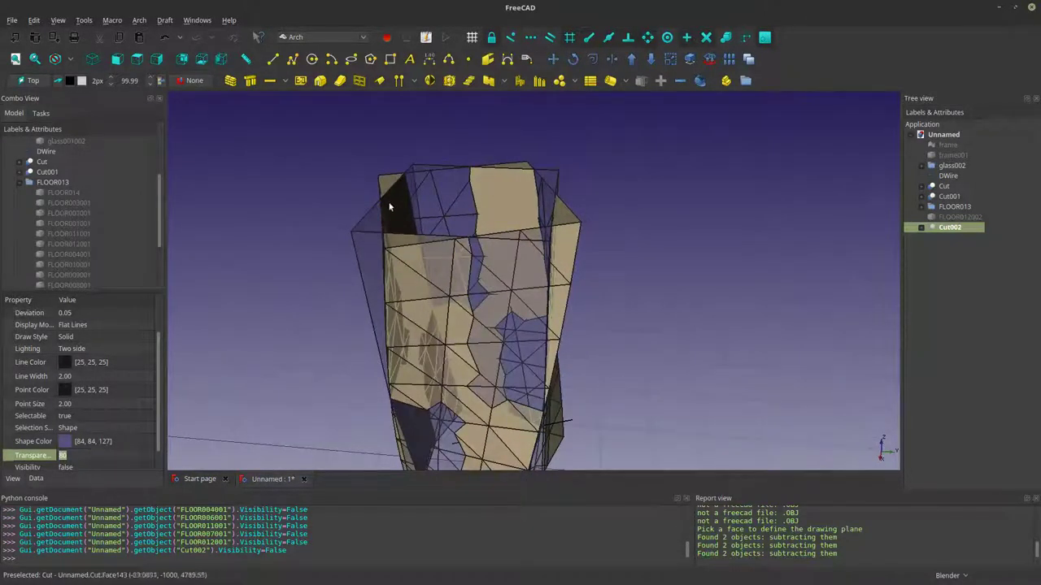
Step: Set the shape color of the glass object Cut001 to green (0.33, 0.67, 0.00)
{"action": "left_click", "coordinate": [367, 260]}
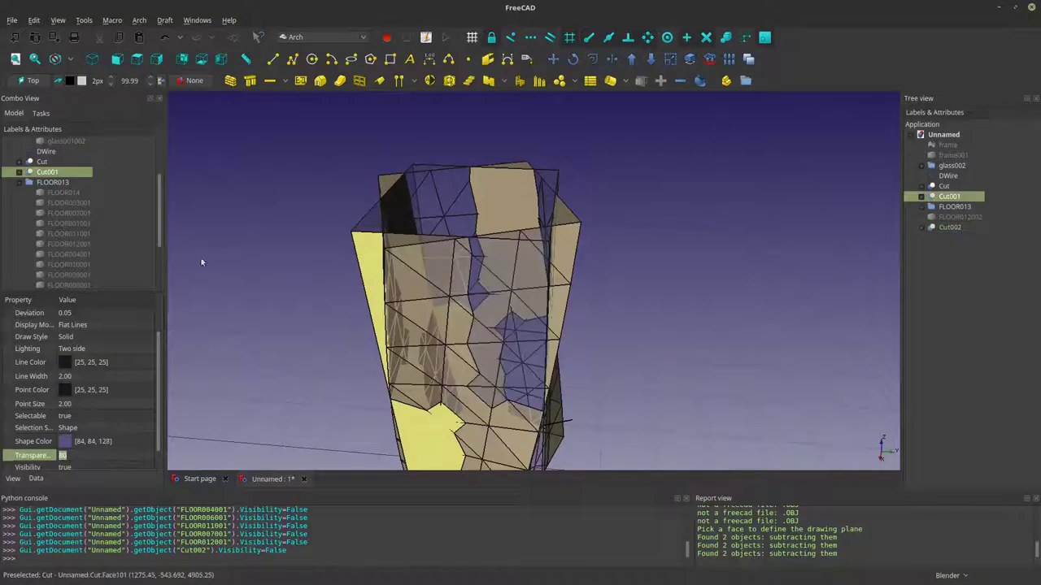
{"action": "left_click", "coordinate": [94, 441]}
{"action": "left_click", "coordinate": [94, 441]}
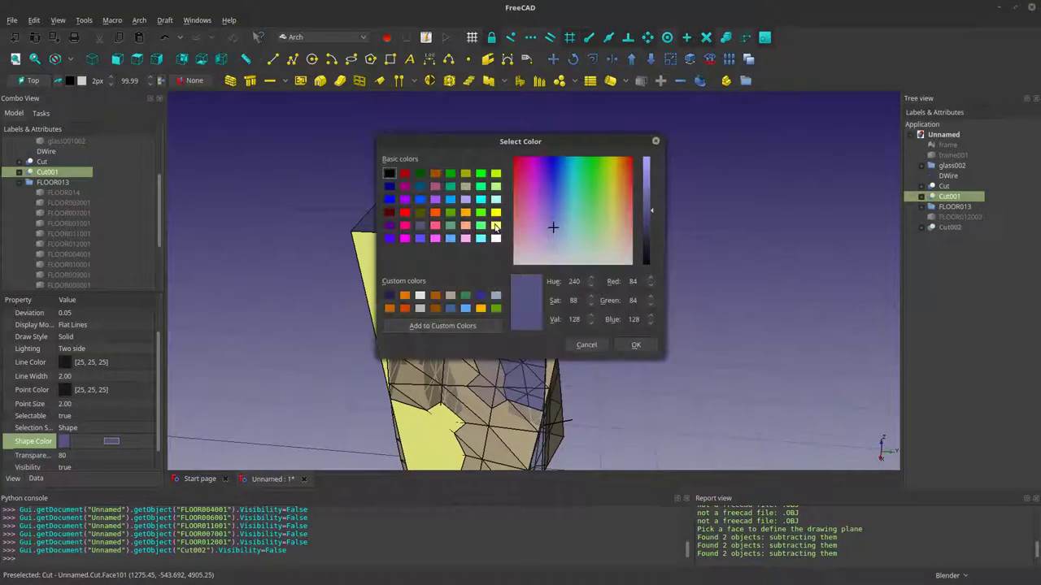
{"action": "left_click", "coordinate": [453, 214]}
{"action": "left_click", "coordinate": [636, 345]}
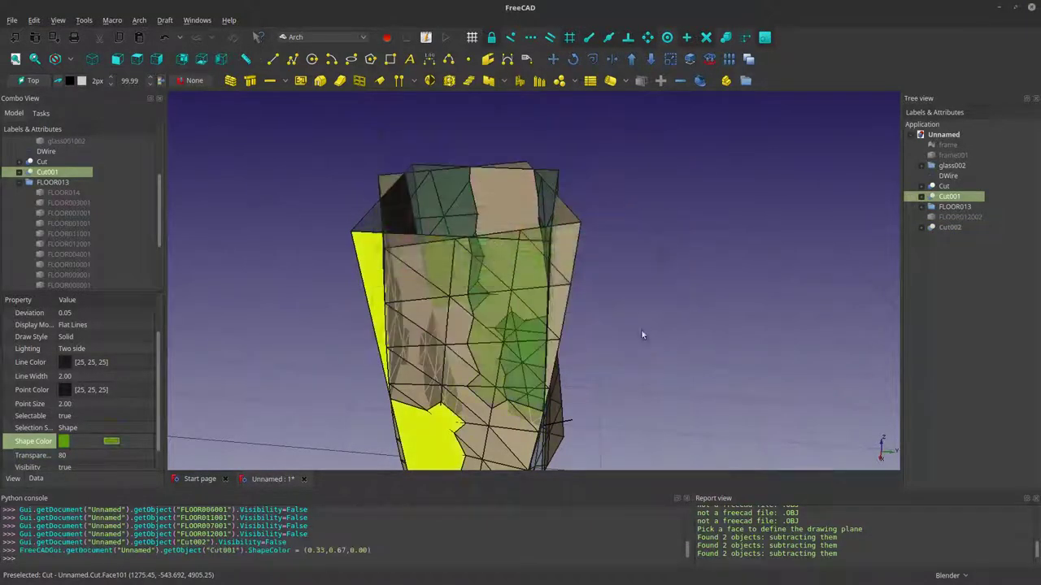
{"action": "middle_click_drag", "start_coordinate": [641, 328], "coordinate": [751, 266]}
{"action": "middle_click_drag", "start_coordinate": [662, 251], "coordinate": [659, 279], "text": "ctrl"}
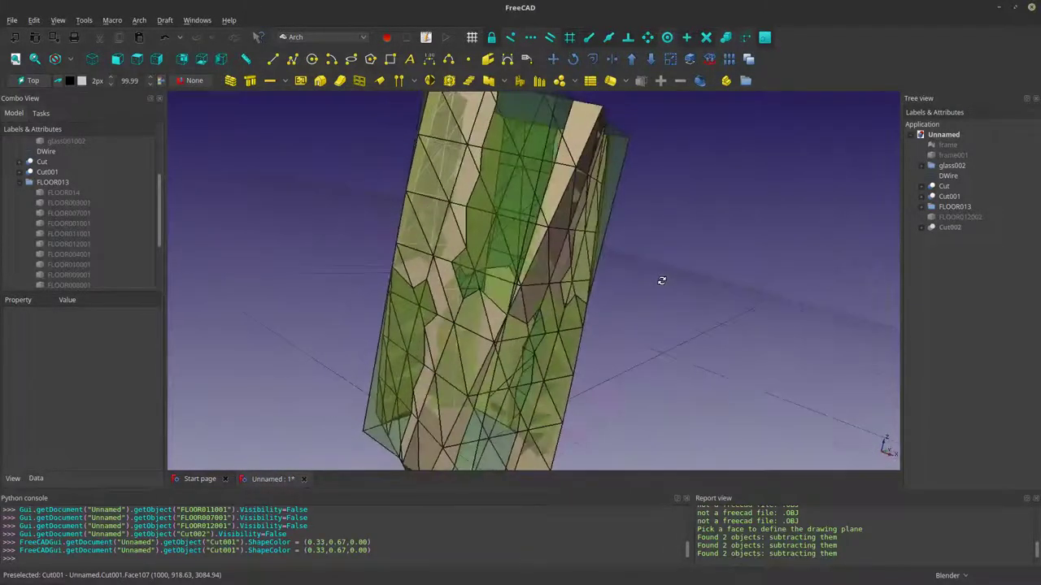
{"action": "middle_click_drag", "start_coordinate": [593, 320], "coordinate": [585, 318], "text": "shift"}
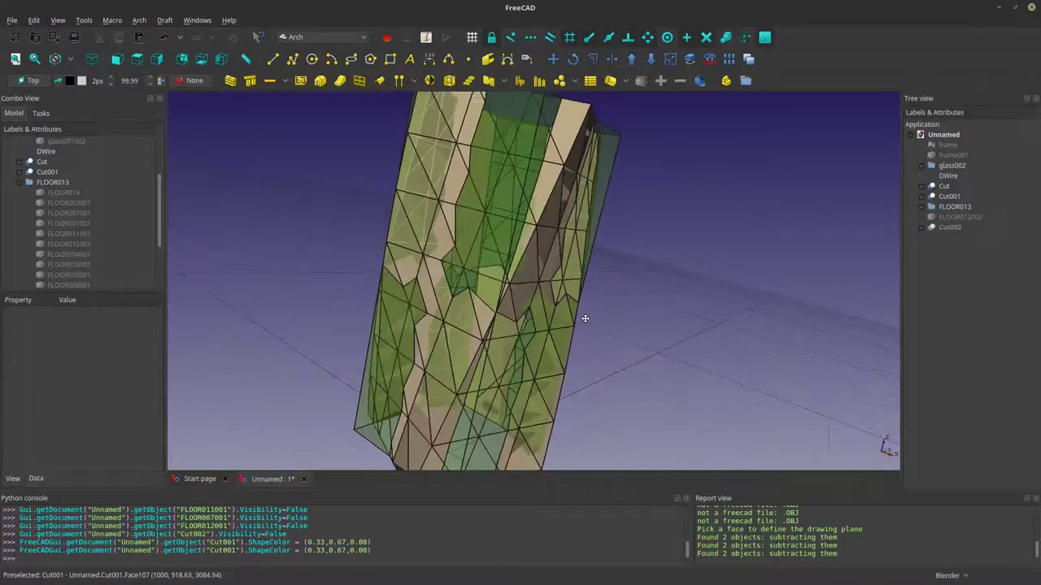